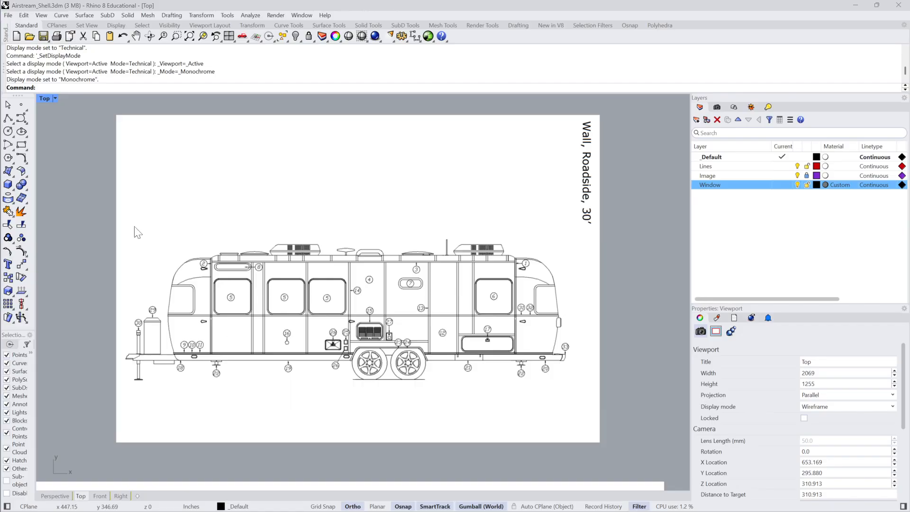
Enlarge the Perspective view of the trailer shell and set its display mode to Shaded.
double_click(56, 96)
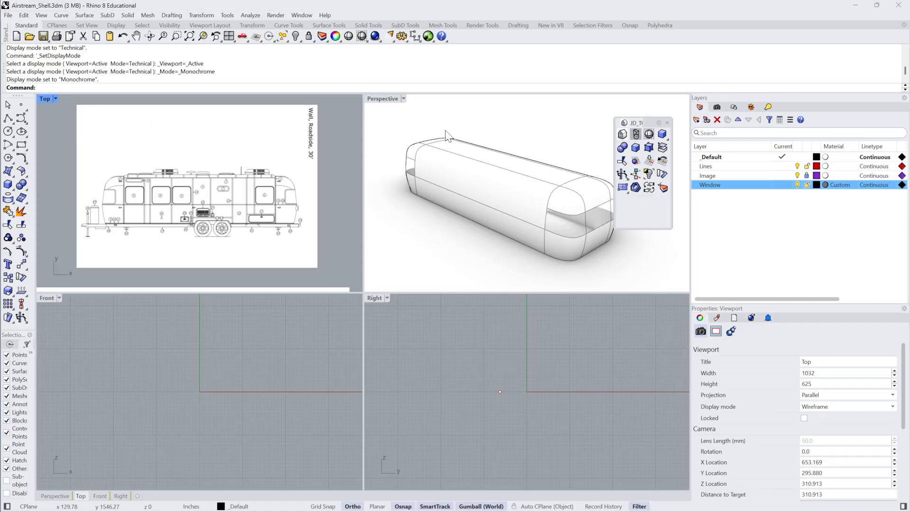
double_click(382, 99)
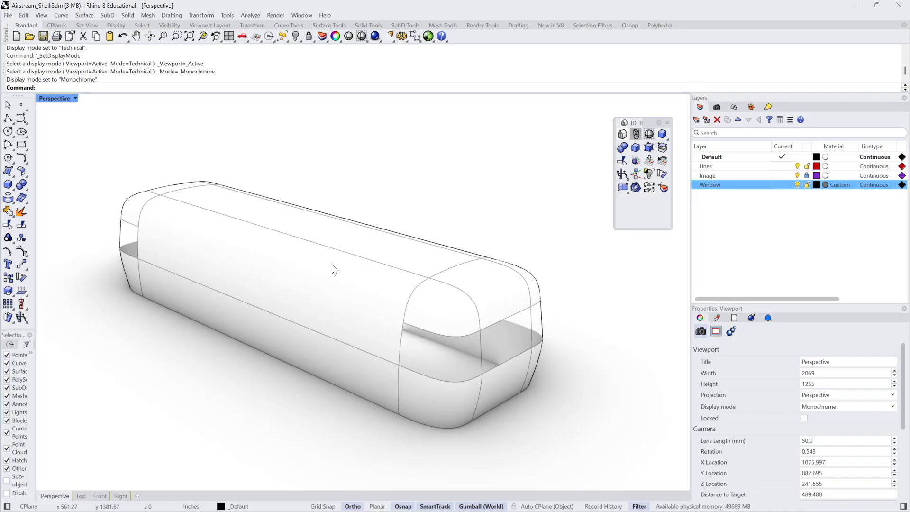
click(481, 280)
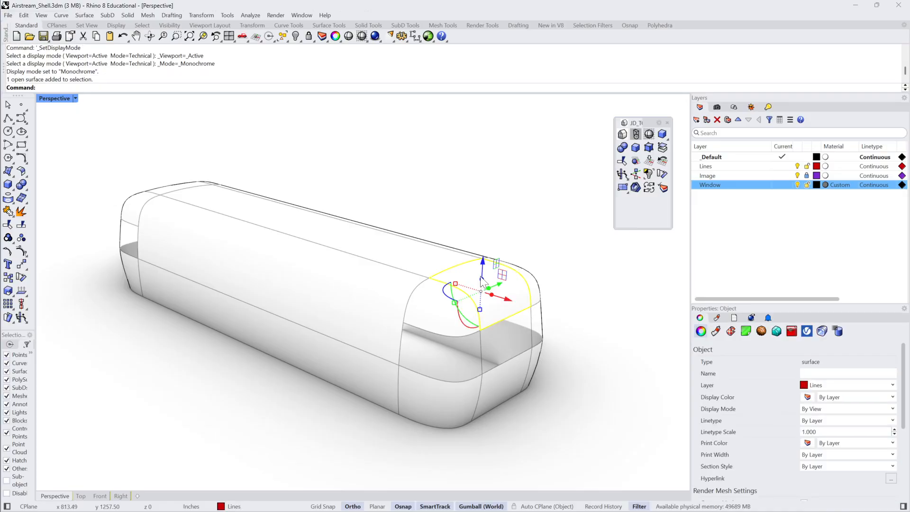
click(514, 237)
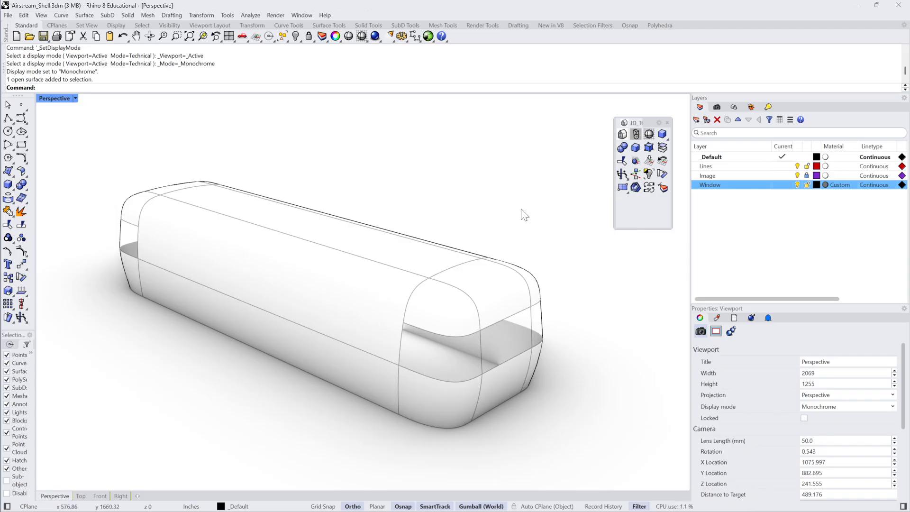
click(651, 135)
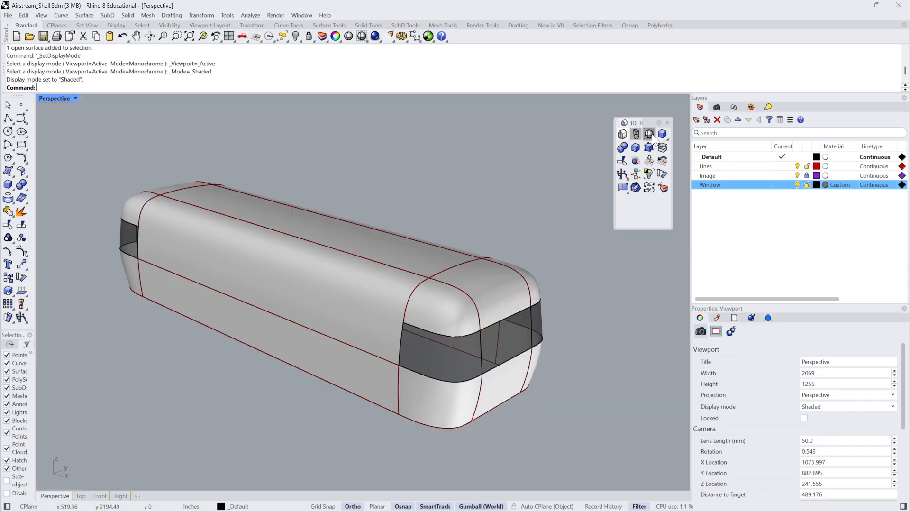
Move the two upright extruded planes farther away from the trailer shells along the X axis.
scroll(334, 209, down, 15)
shift+right_drag(305, 239, 488, 237)
shift+right_drag(255, 213, 373, 273)
click(295, 201)
shift+click(298, 166)
drag(326, 201, 286, 190)
click(337, 201)
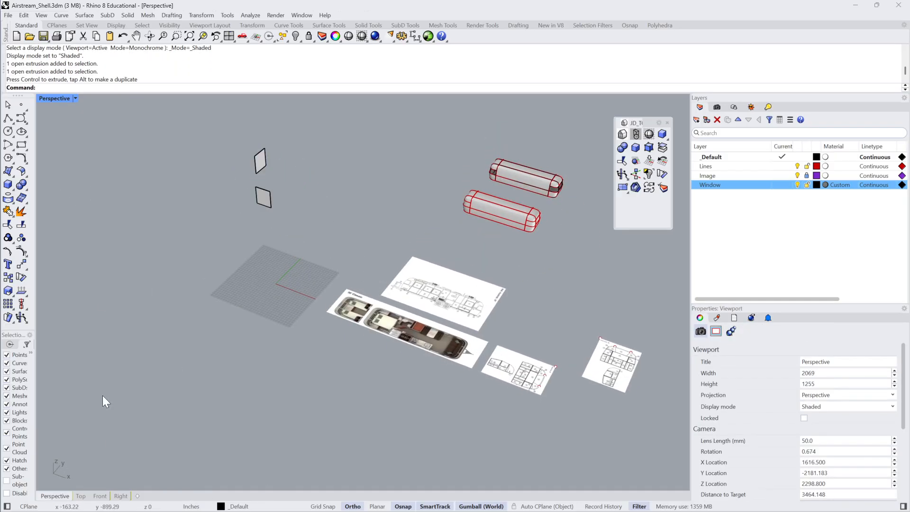
In the enlarged Top view, draw a horizontal straight polyline in the empty area beside the crossing planes.
double_click(65, 99)
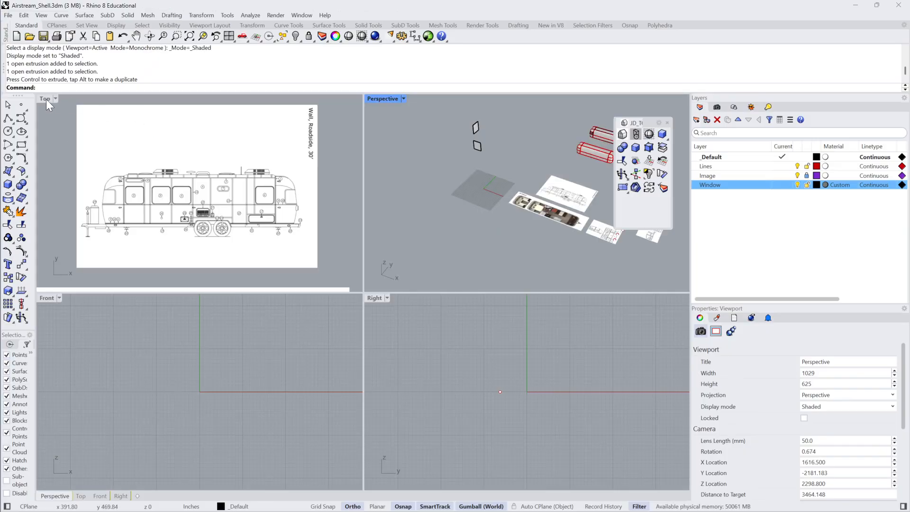
double_click(47, 99)
scroll(306, 237, down, 12)
right_drag(187, 227, 320, 267)
scroll(389, 219, up, 15)
click(8, 117)
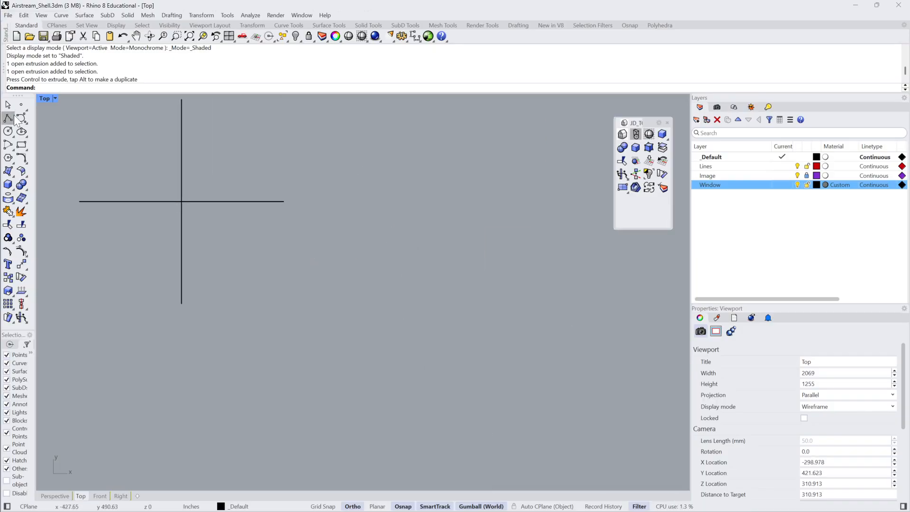
click(282, 264)
click(414, 265)
key(Return)
Draw a separate vertical line about 26 inches long above the horizontal line's right end, and move it slightly farther right.
key(Return)
click(427, 141)
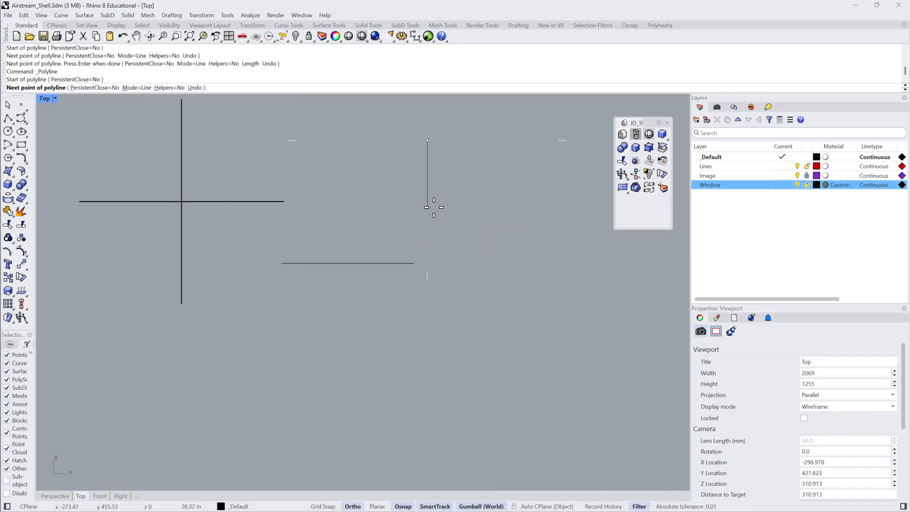
click(433, 205)
key(Return)
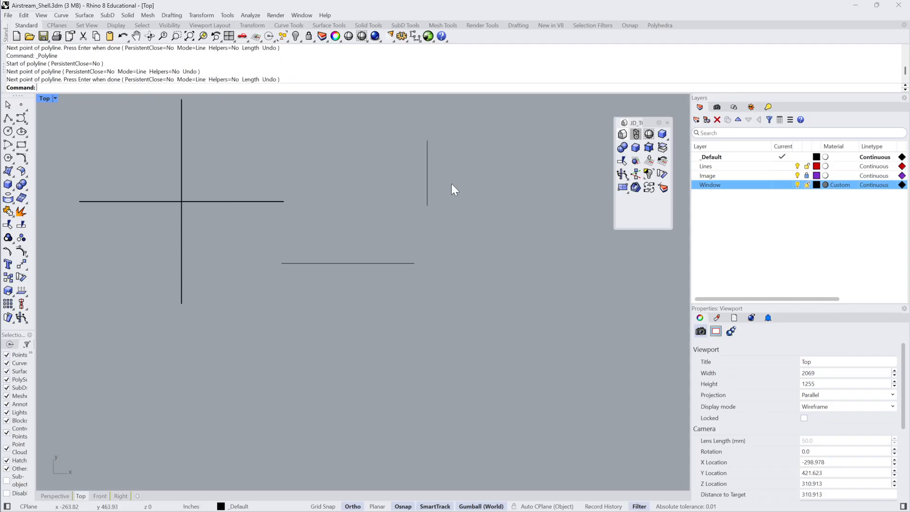
click(427, 175)
drag(453, 175, 479, 175)
click(482, 245)
Fillet the horizontal and vertical lines with a 2' radius.
text(Fillet)
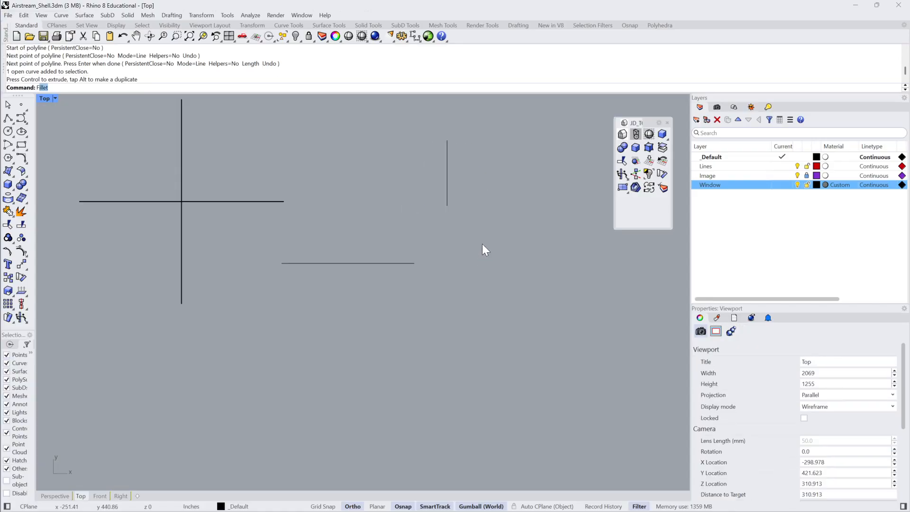
key(Return)
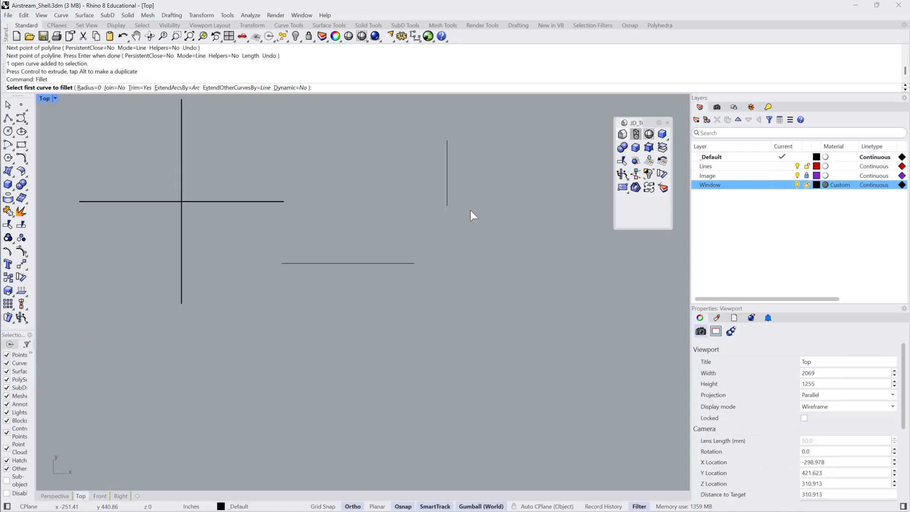
text(2')
key(Return)
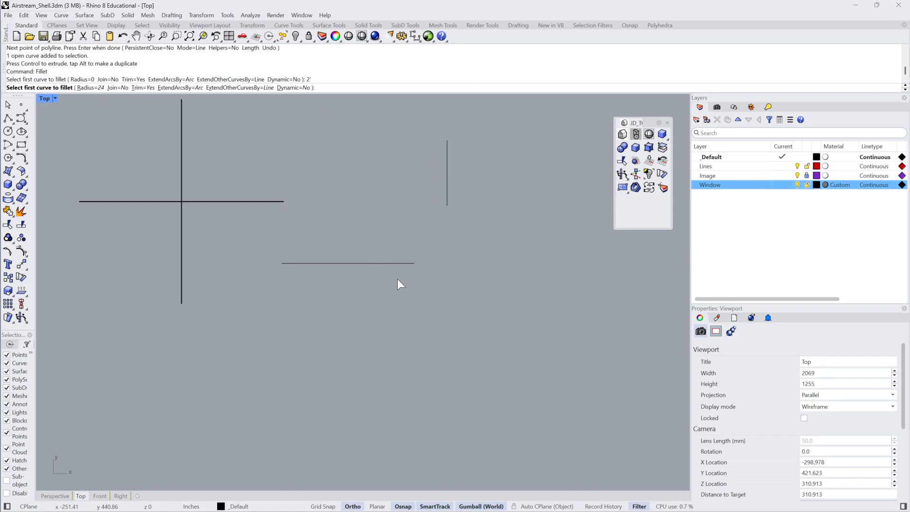
click(400, 263)
click(448, 200)
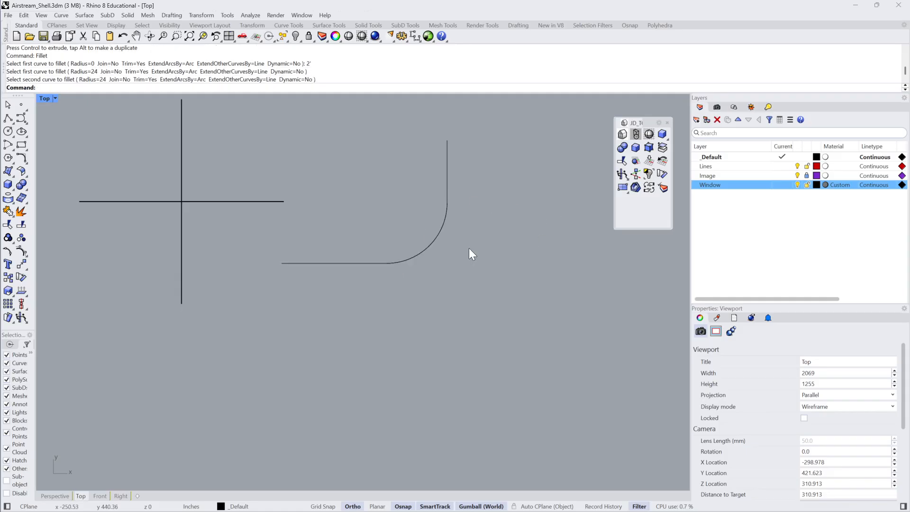
Delete the fillet arc between the two lines.
click(431, 246)
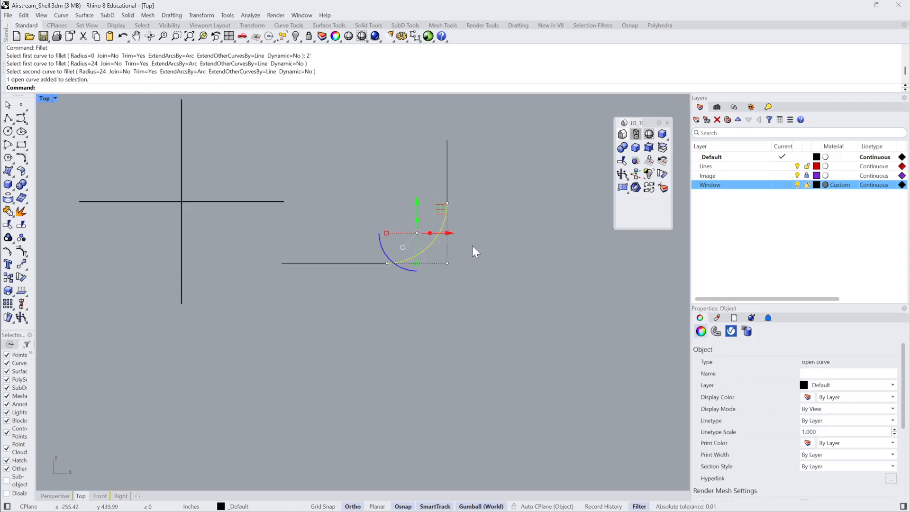
key(Delete)
right_drag(378, 239, 383, 240)
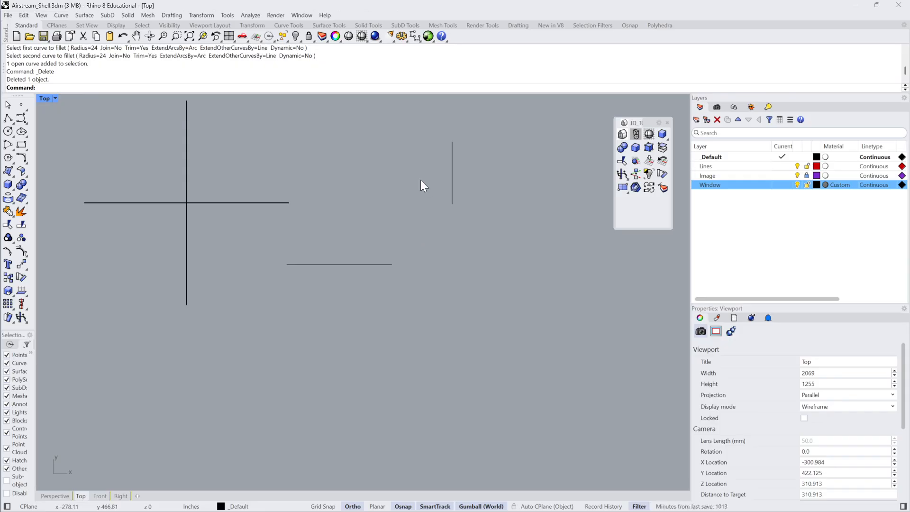
Start an adjustable curve blend (BlendCrv) between the facing ends of the horizontal and vertical lines, with its settings clear of the curve.
text(BlendCrv)
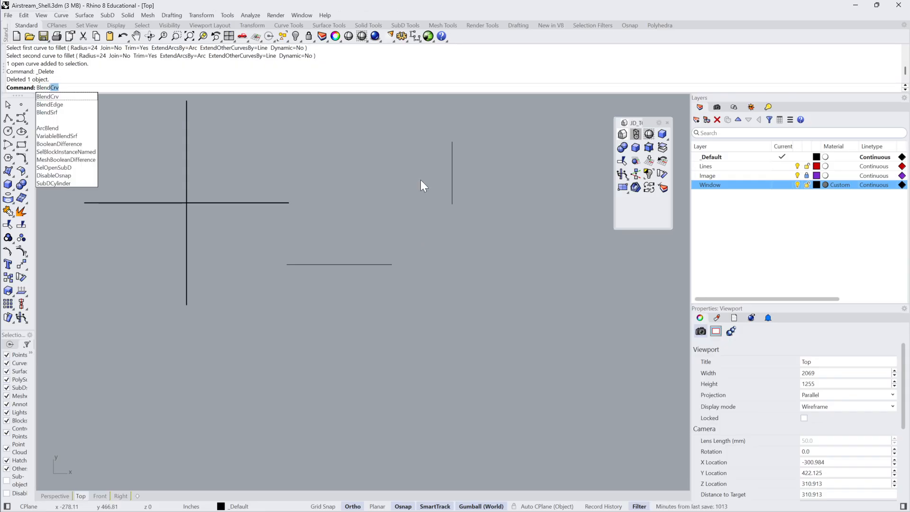
key(Return)
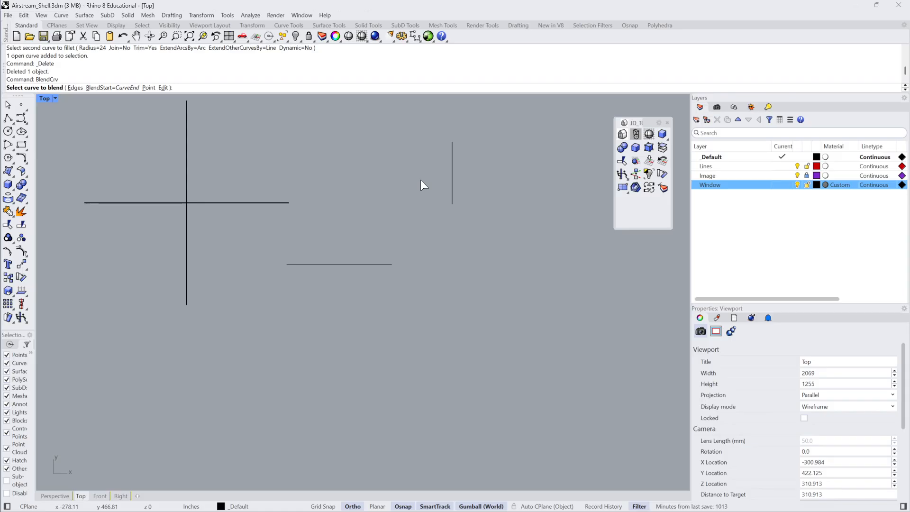
click(382, 265)
click(452, 200)
scroll(454, 253, up, 6)
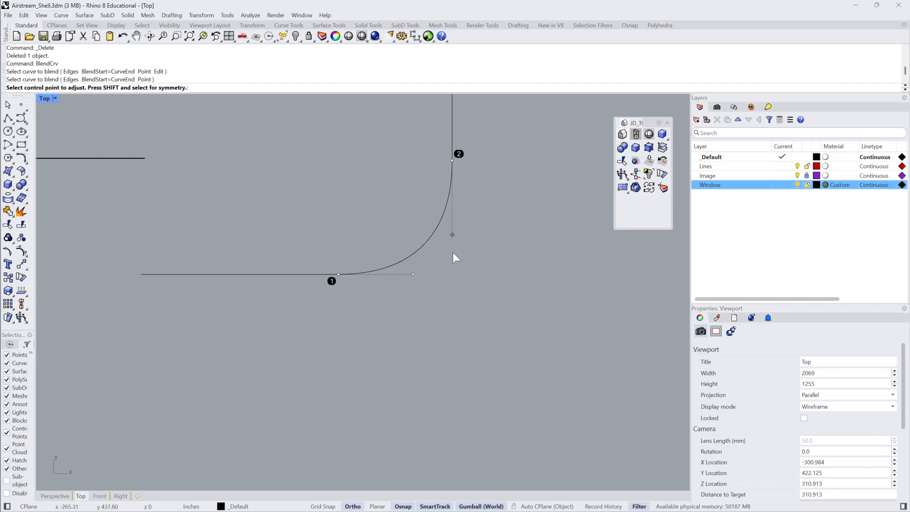
scroll(455, 258, up, 5)
right_drag(468, 203, 467, 251)
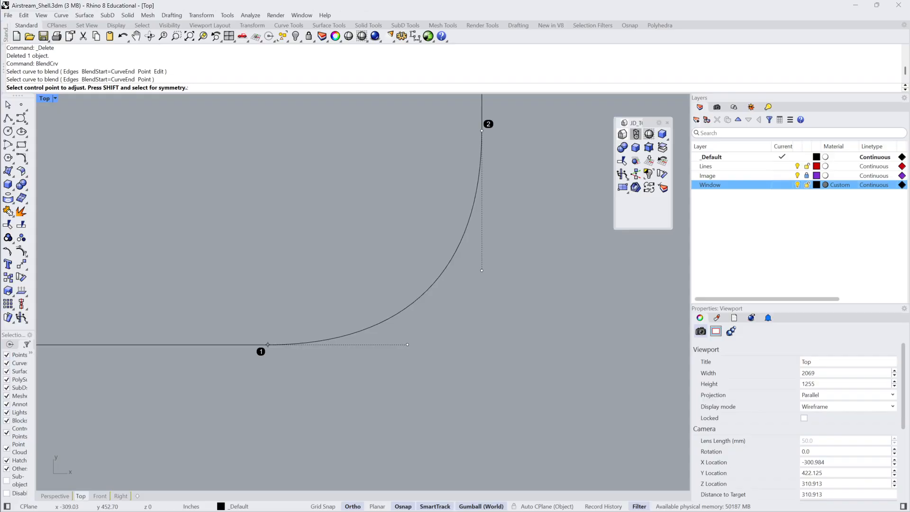
drag(603, 507, 554, 155)
right_drag(373, 325, 307, 347)
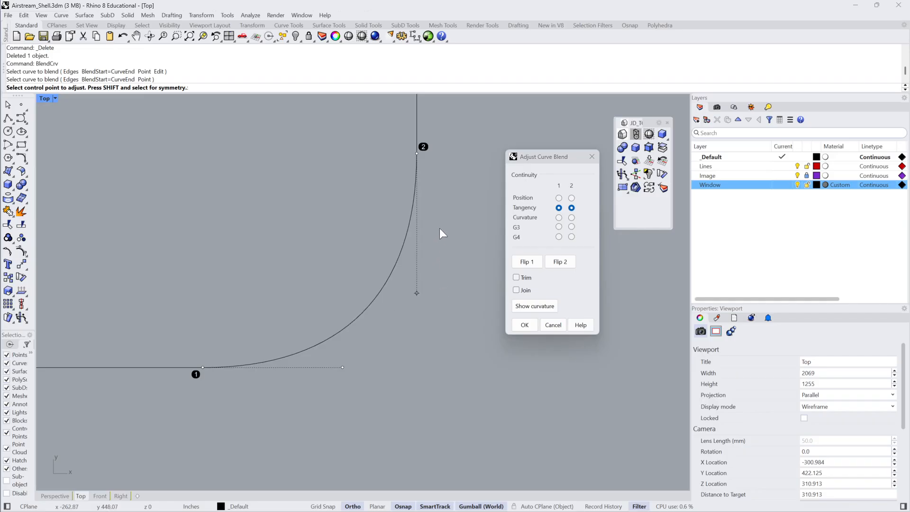
Preview the blend with Position continuity at both ends, and set both ends back to Tangency.
click(559, 198)
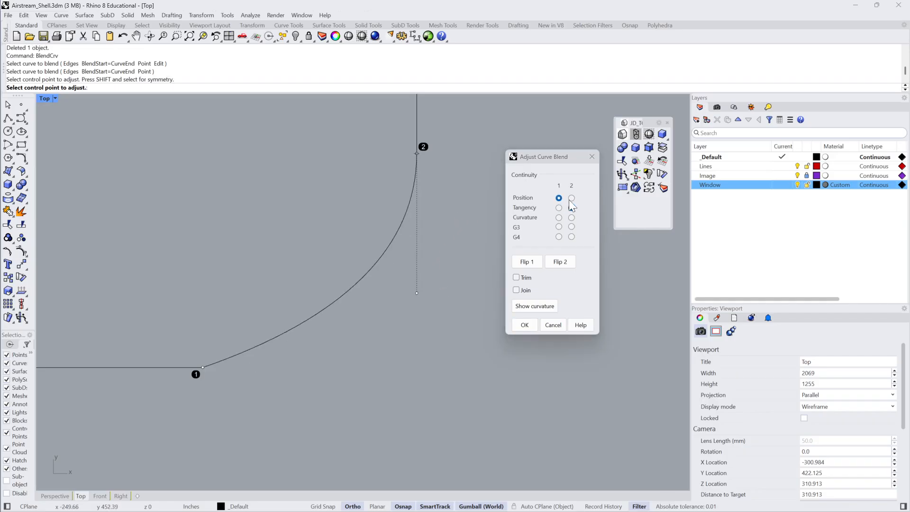
click(572, 198)
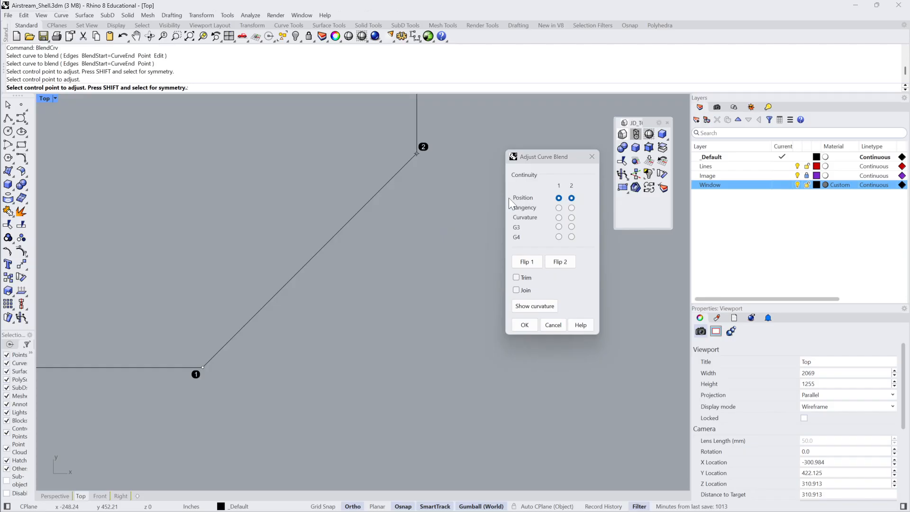
click(559, 208)
click(572, 209)
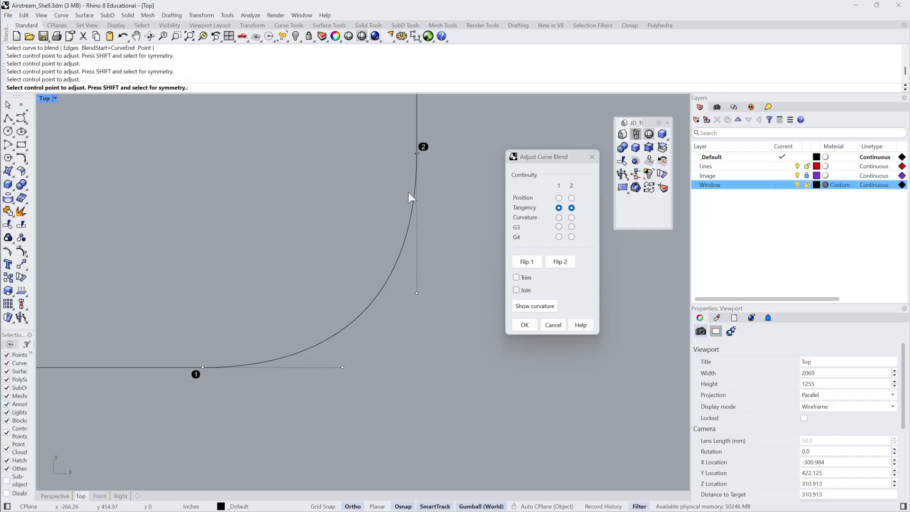
Inspect the tangent transition at blend end 1, and lengthen the tangent handle at end 2 to sharpen the curve.
scroll(204, 363, up, 8)
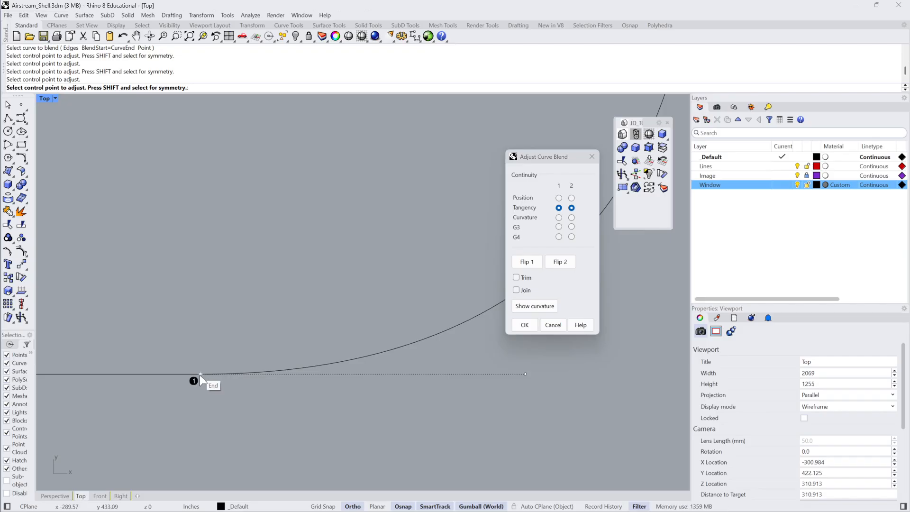
drag(201, 374, 206, 375)
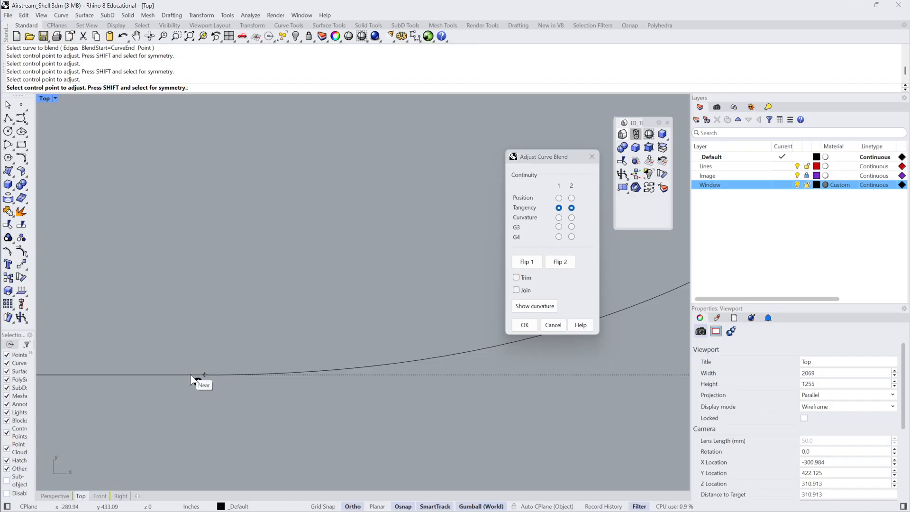
scroll(420, 350, down, 6)
right_drag(422, 342, 317, 375)
scroll(317, 375, down, 2)
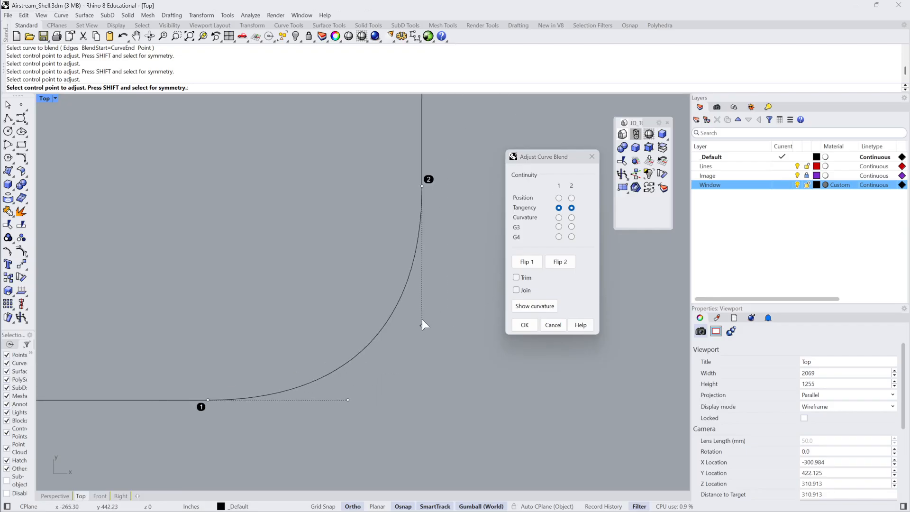
click(423, 327)
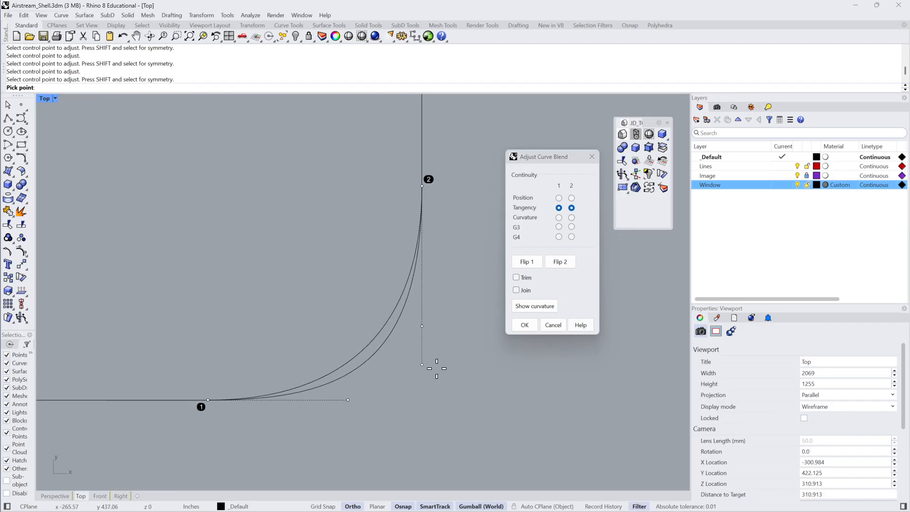
click(454, 310)
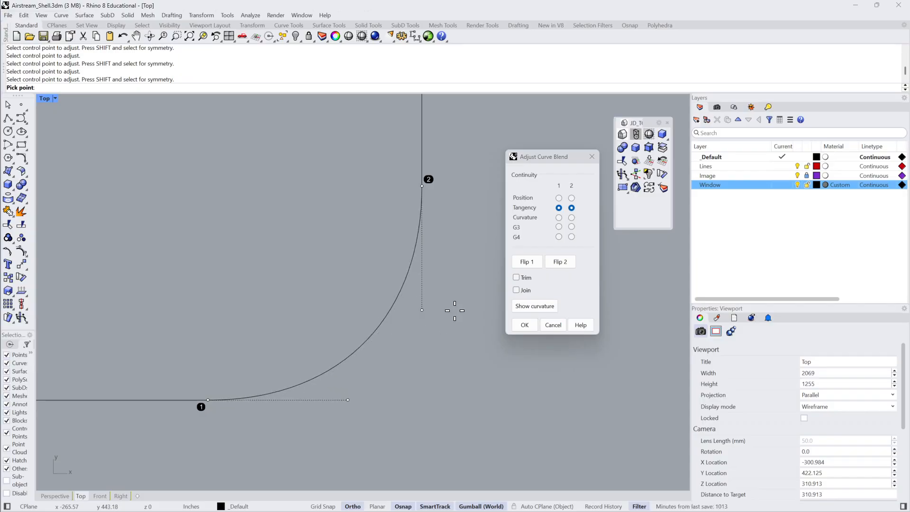
click(457, 369)
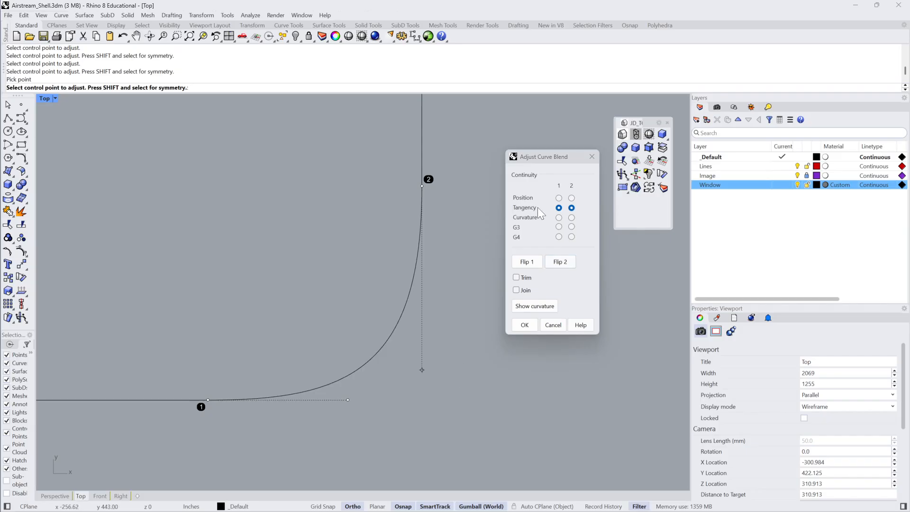
Preview the blend with Curvature, G3 and G4 continuity, and return both ends to Tangency.
click(559, 217)
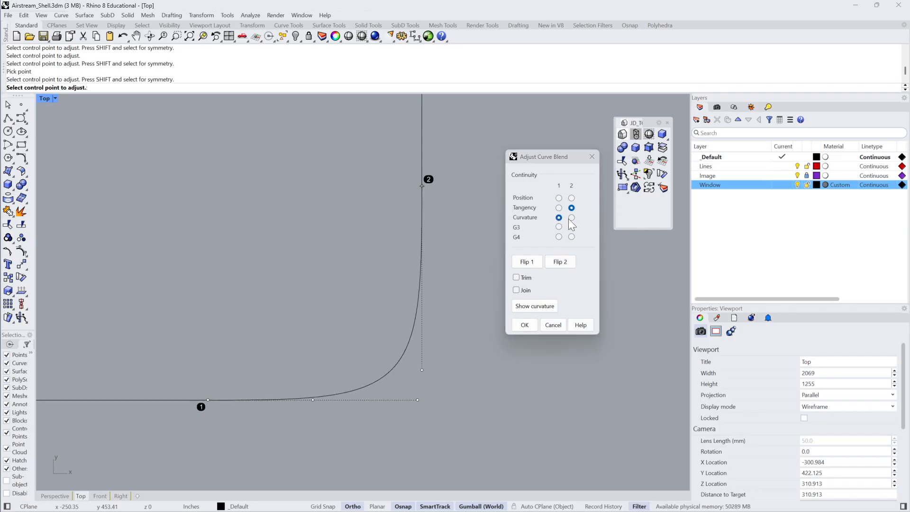
click(572, 217)
click(559, 227)
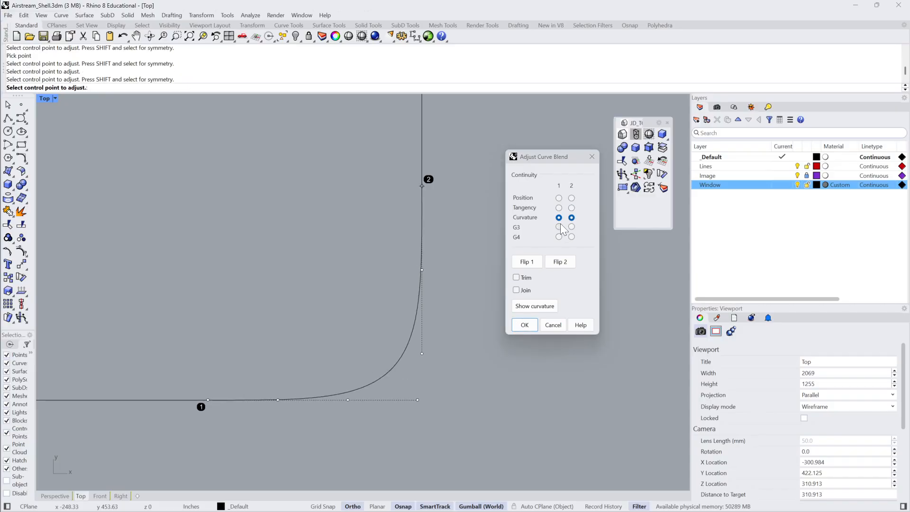
click(560, 237)
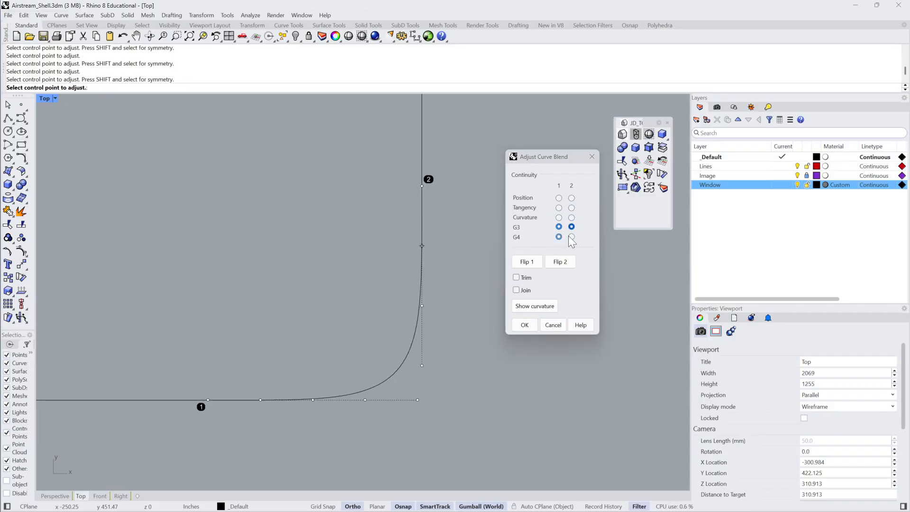
click(572, 237)
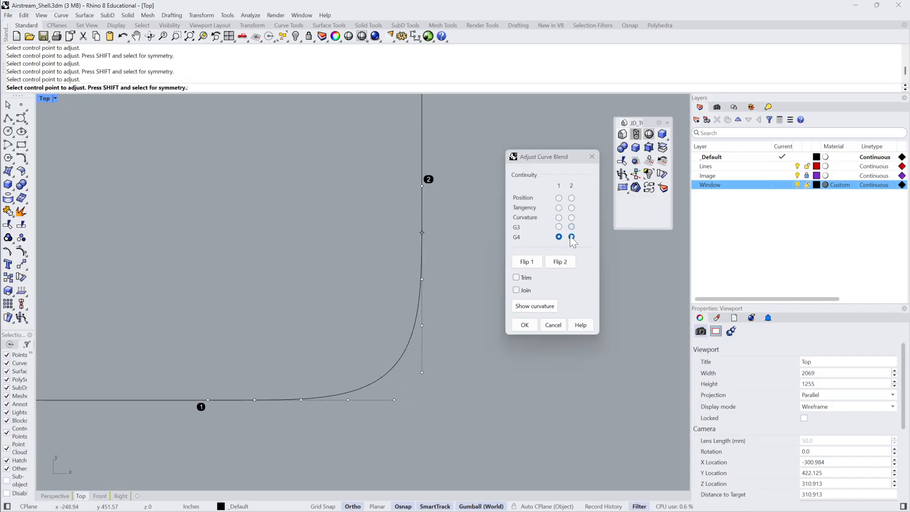
click(559, 208)
click(572, 208)
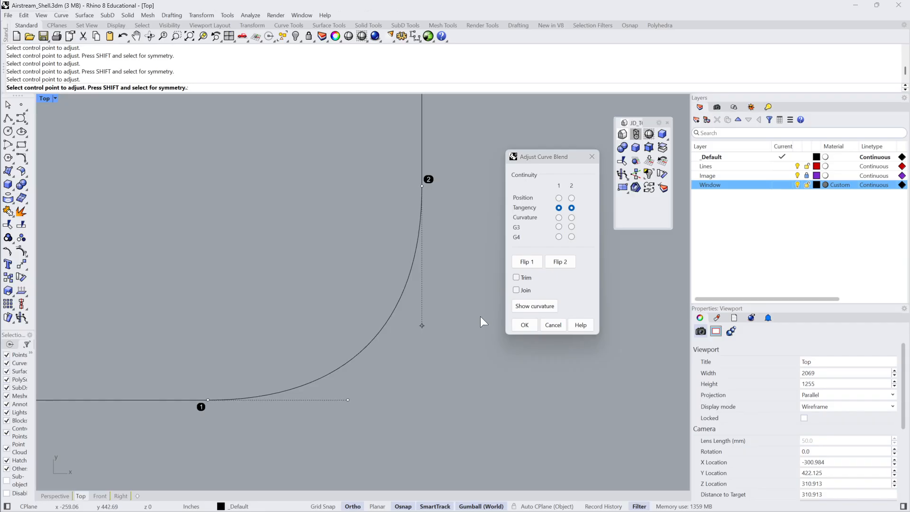
Finish the curve blend with Tangency at both ends, and show the two test surfaces in the maximized Perspective view.
click(524, 325)
scroll(446, 320, down, 3)
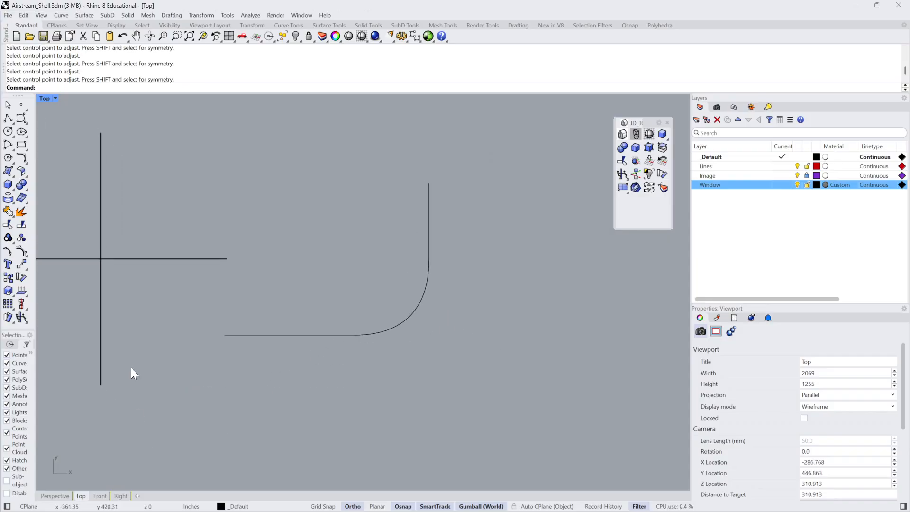
double_click(45, 99)
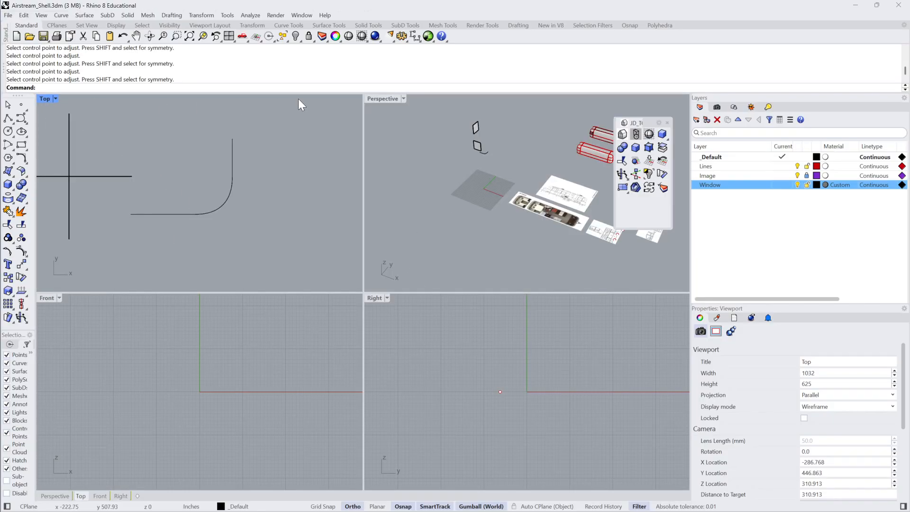
double_click(385, 99)
scroll(399, 218, up, 5)
right_drag(399, 217, 440, 228)
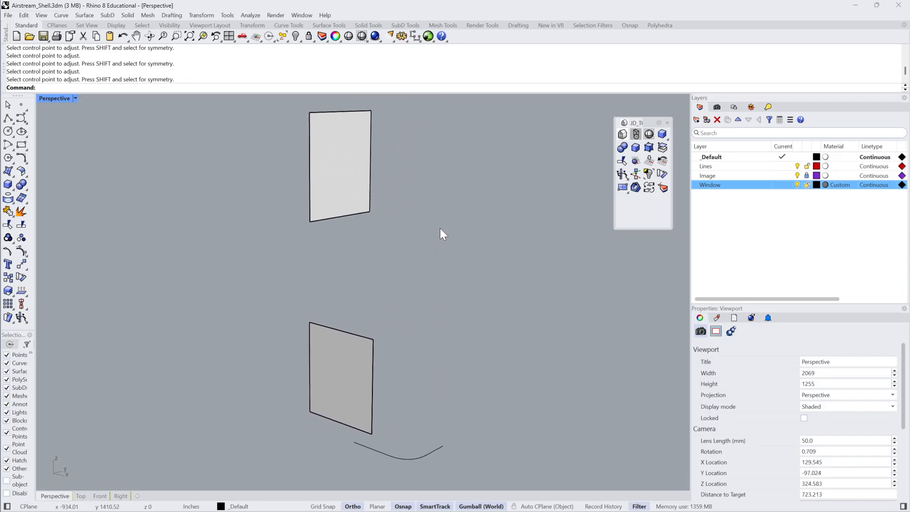
Start a surface blend (BlendSrf) from the lower surface's upper edge to the upper surface's lower edge, with its settings clear of the model.
text(Blend)
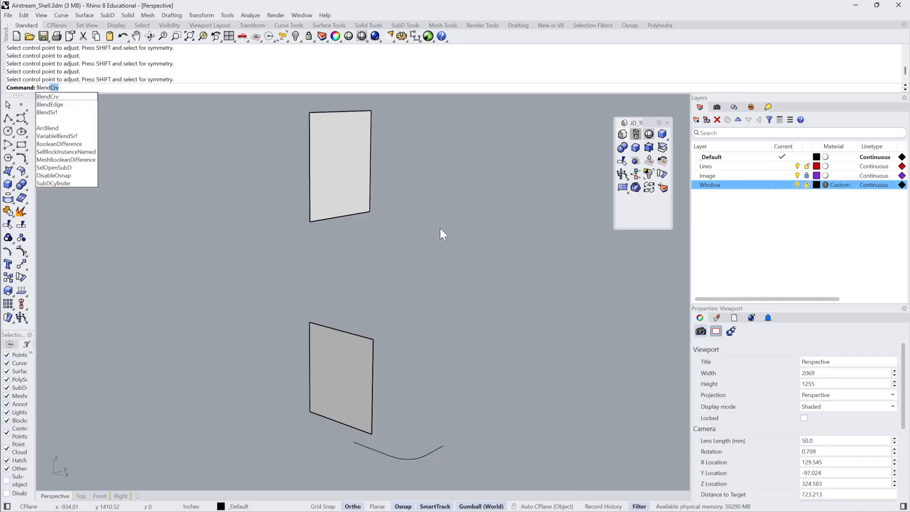
click(79, 114)
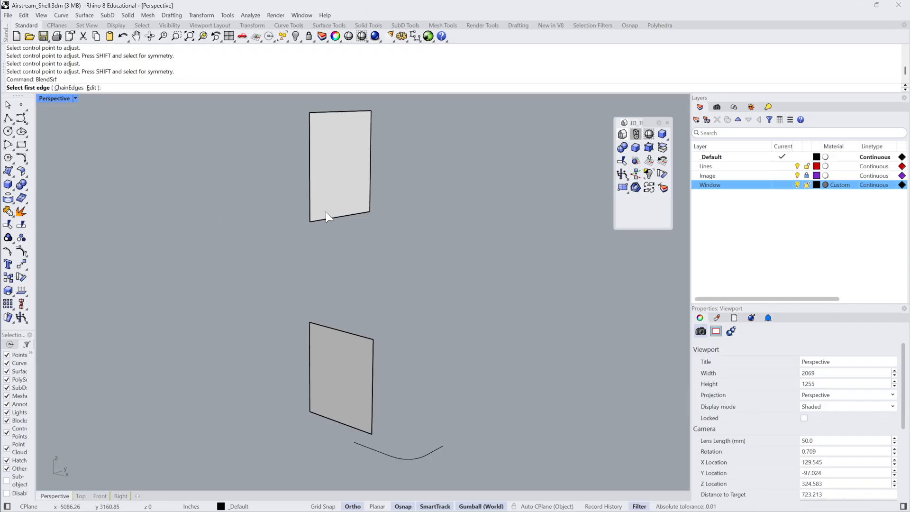
click(319, 326)
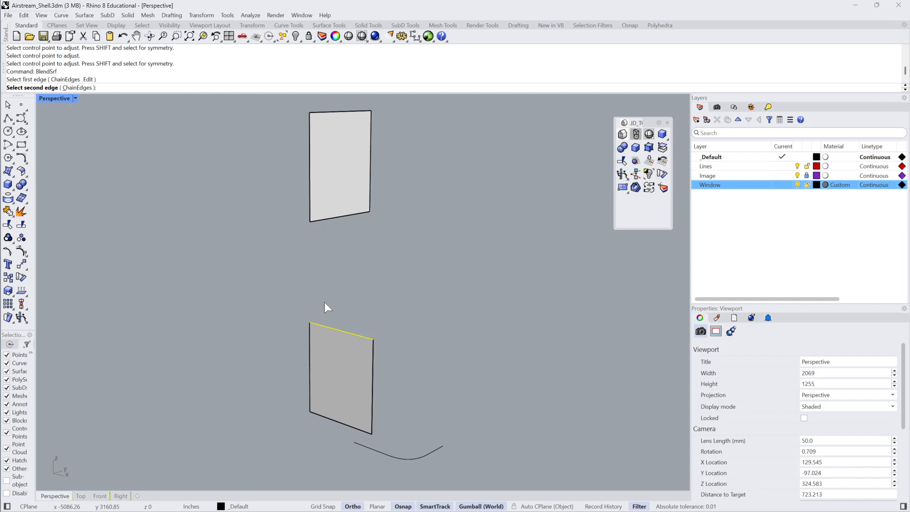
click(321, 221)
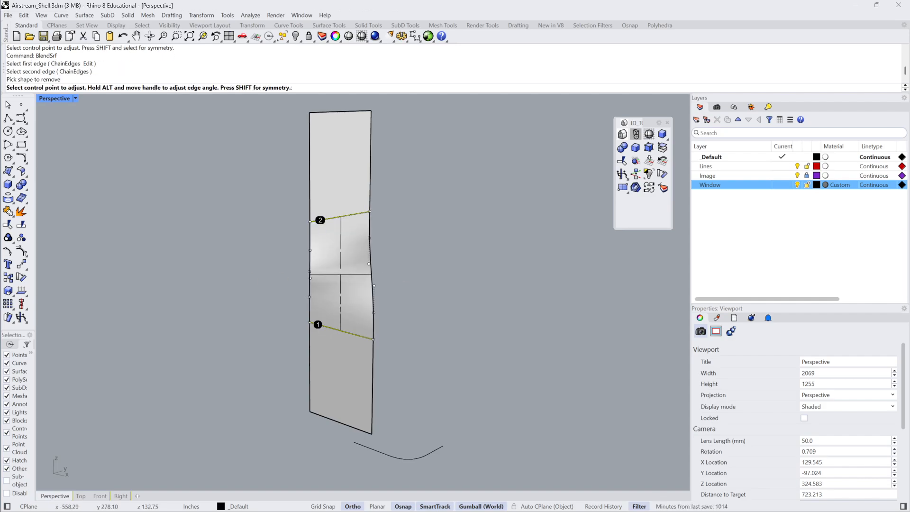
drag(173, 317, 519, 139)
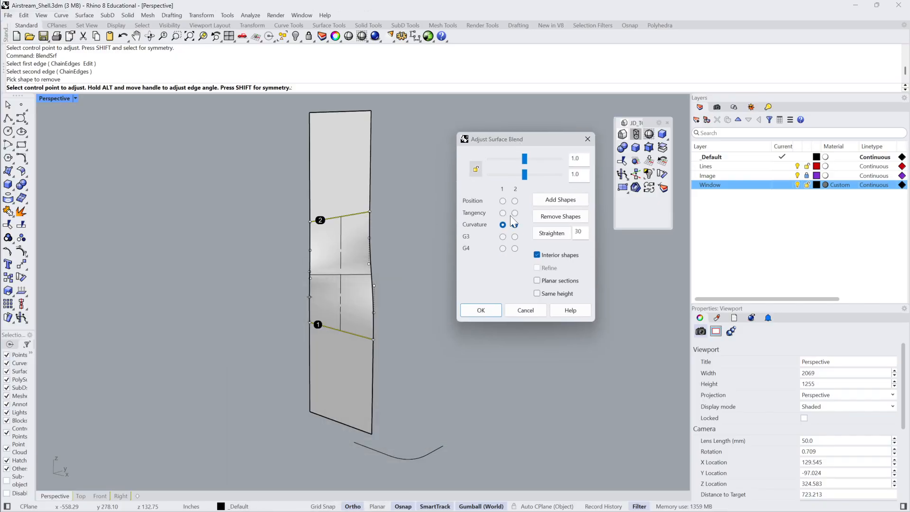
Preview the surface blend with Tangency and G3 continuity at both edges, and return both edges to Tangency.
click(503, 213)
click(515, 213)
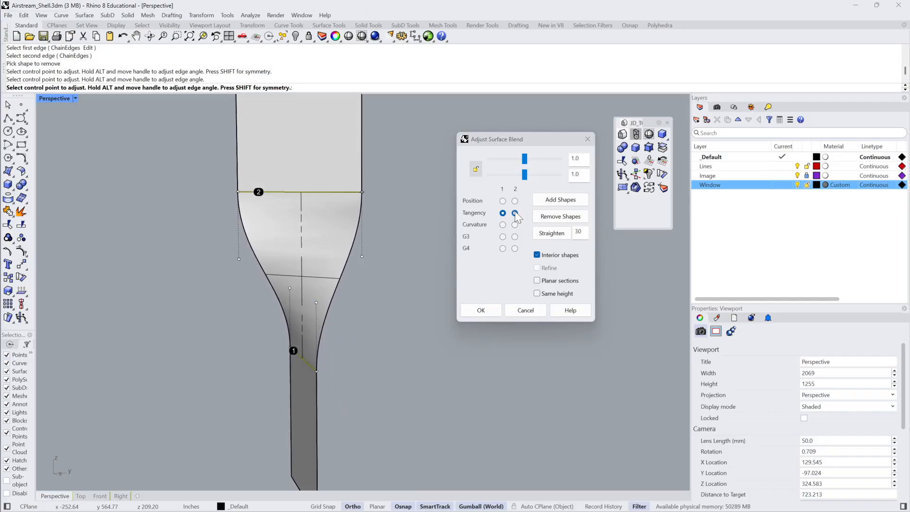
click(503, 237)
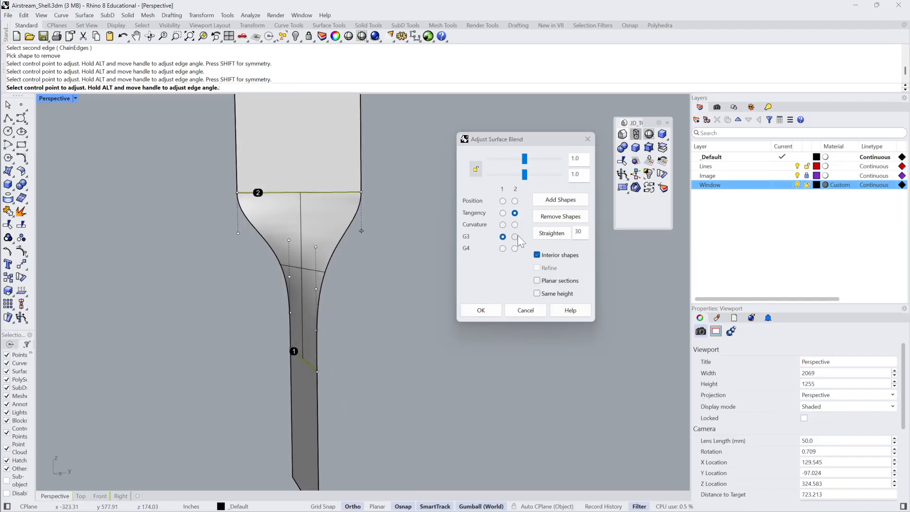
click(515, 236)
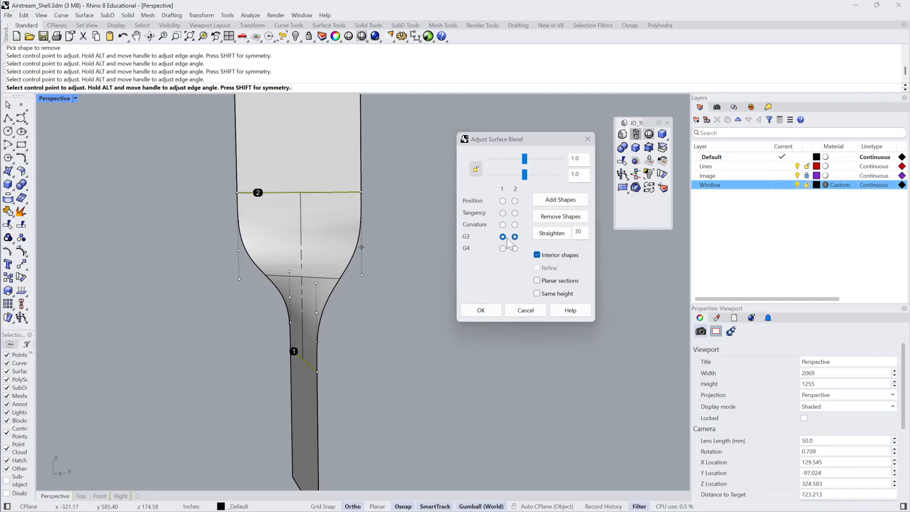
click(504, 213)
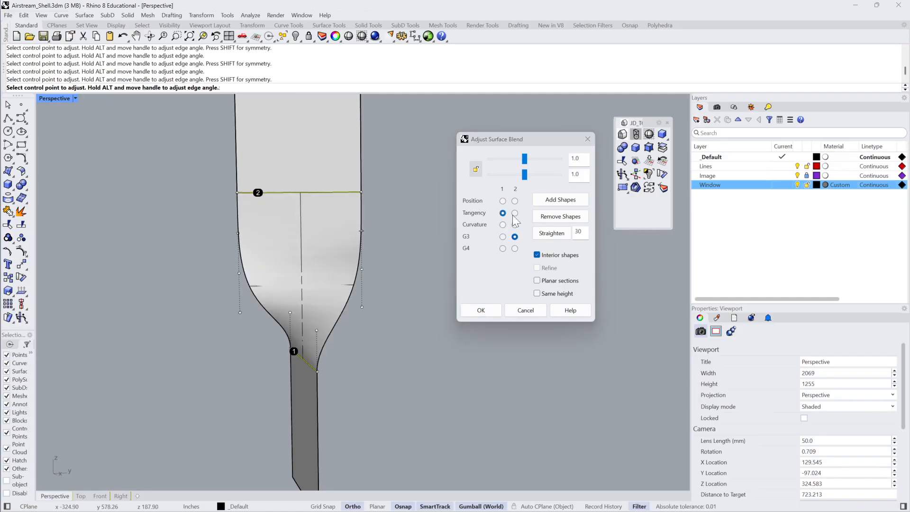
click(515, 212)
Inspect the tangent surface blend and its edge 1 handle from different sides, and cancel the blend.
mouse_move(308, 336)
right_down()
mouse_move(318, 335)
mouse_move(309, 337)
right_up()
mouse_move(353, 248)
right_down()
mouse_move(343, 249)
mouse_move(341, 236)
right_up()
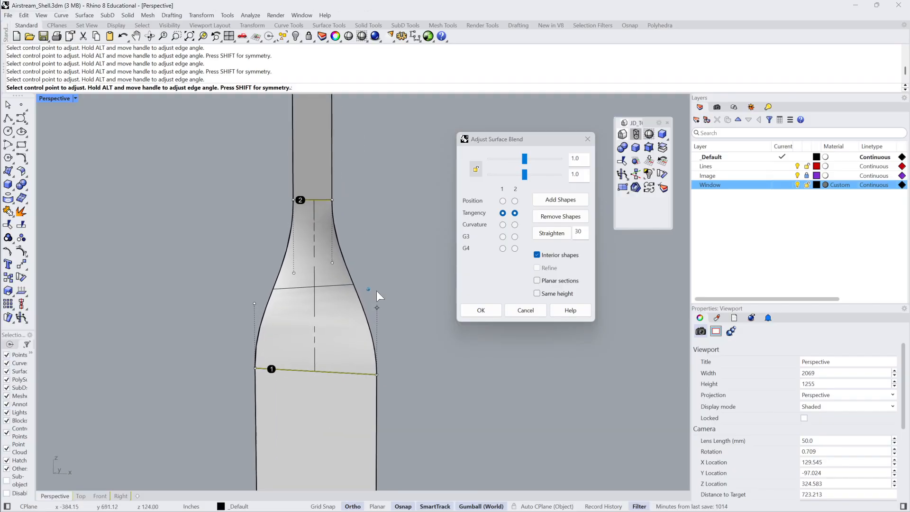
click(378, 308)
key(Escape)
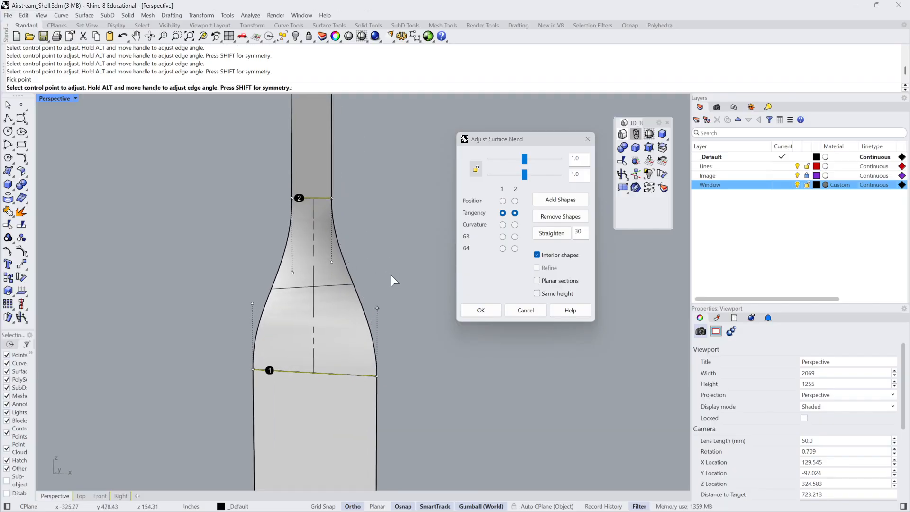
key(Escape)
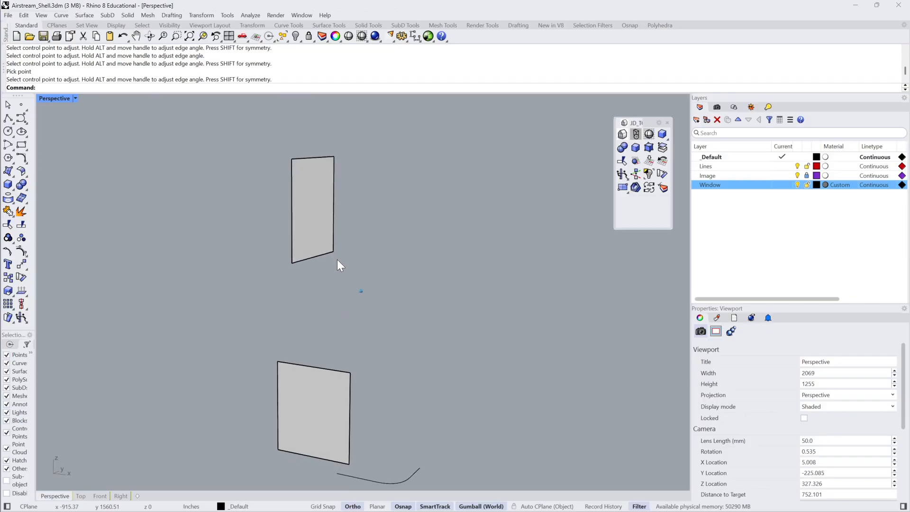
Rotate the upper test surface freehand about its vertical axis so that it faces a different direction from the lower one.
click(324, 234)
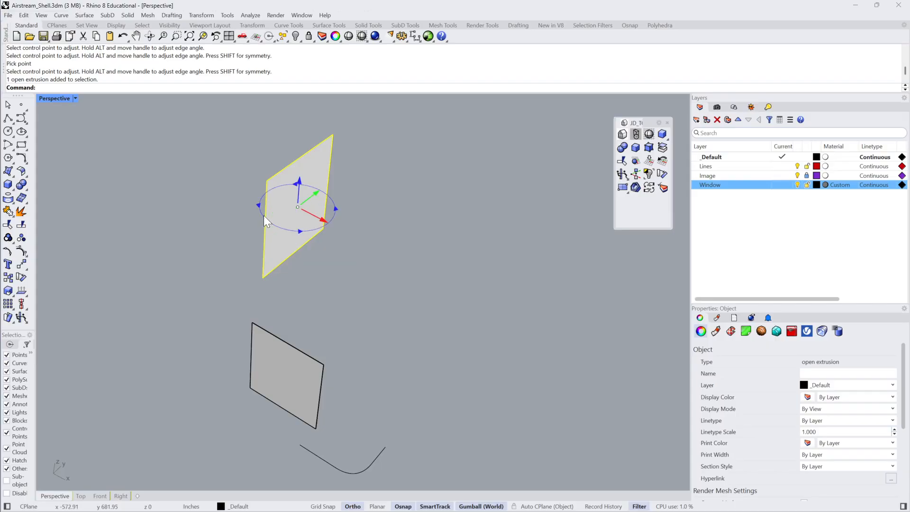
mouse_move(264, 215)
mouse_down()
mouse_move(252, 201)
mouse_move(258, 211)
mouse_up()
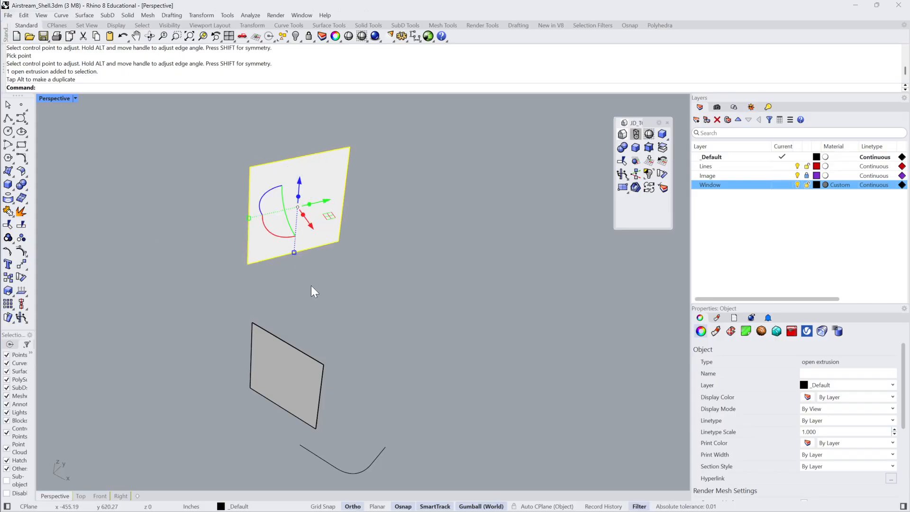
click(314, 290)
Try a surface blend (BlendSrf) picked near opposite ends of the facing edges, inspect its twist, and cancel it.
text(Blend)
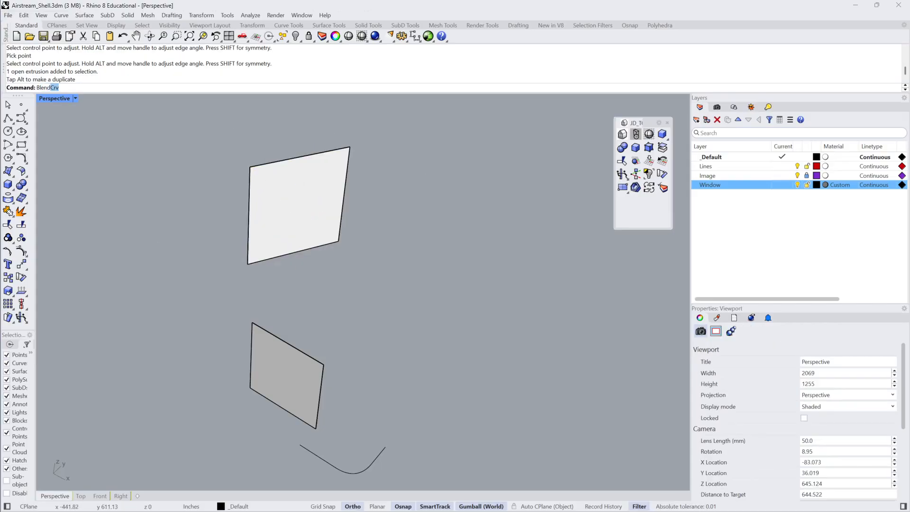
text(Srf)
key(Return)
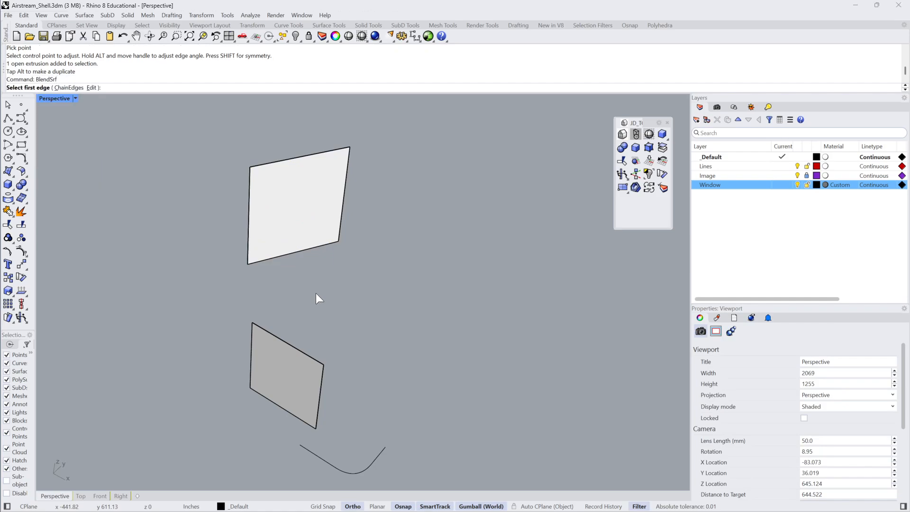
click(254, 263)
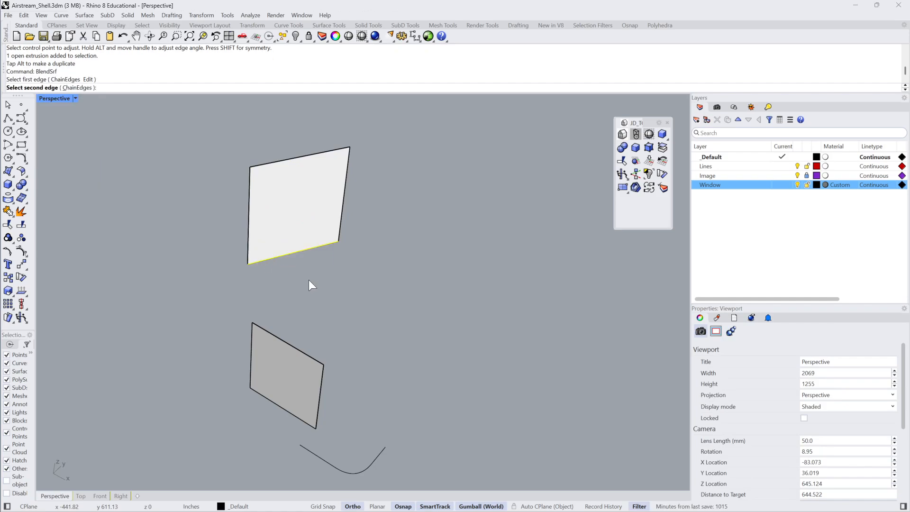
click(320, 360)
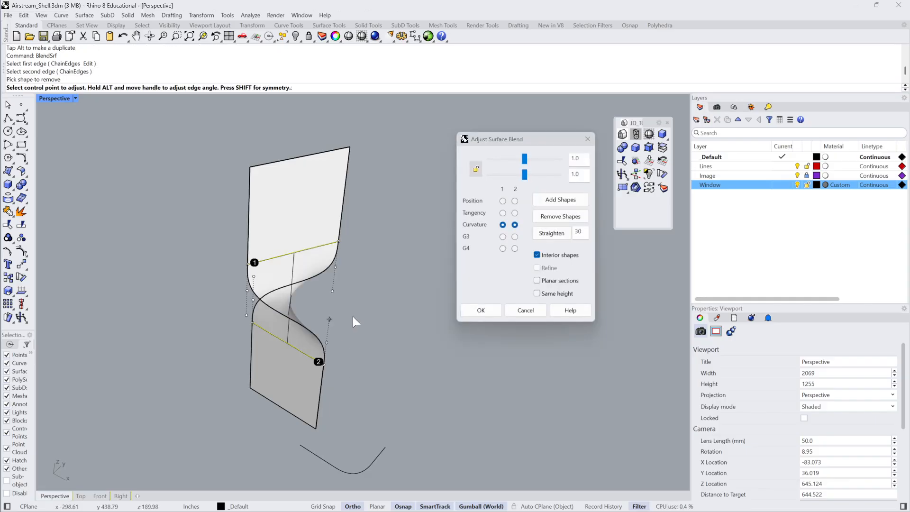
right_drag(352, 317, 325, 238)
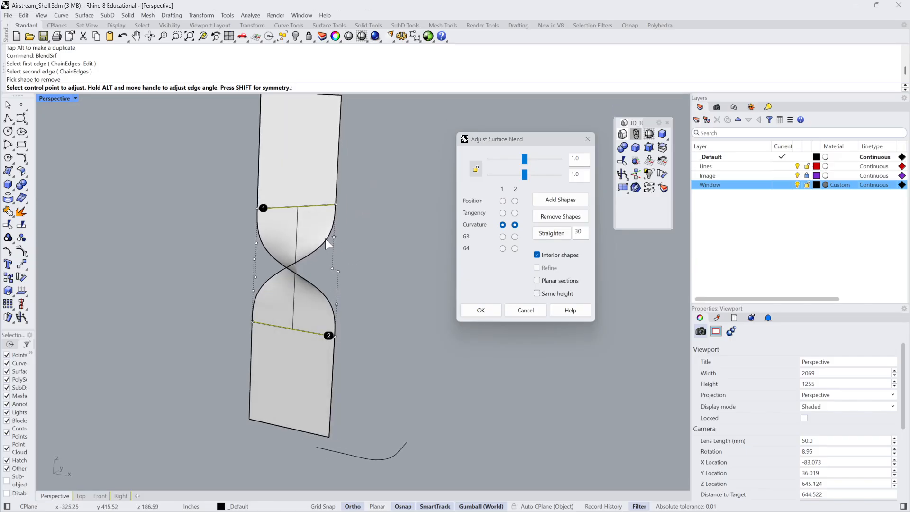
key(Escape)
Blend the upper and lower surfaces with Curvature continuity at both edges, picking the facing edges near matching ends.
click(305, 190)
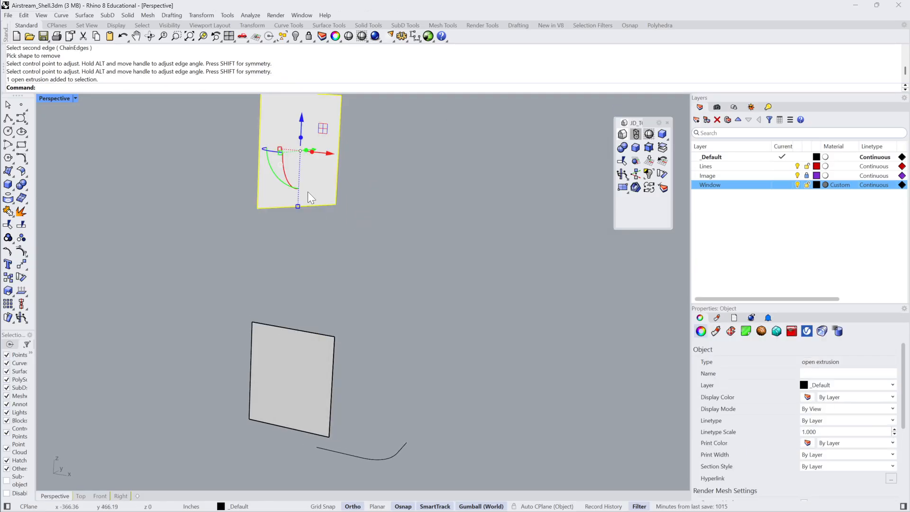
right_click(277, 215)
click(265, 208)
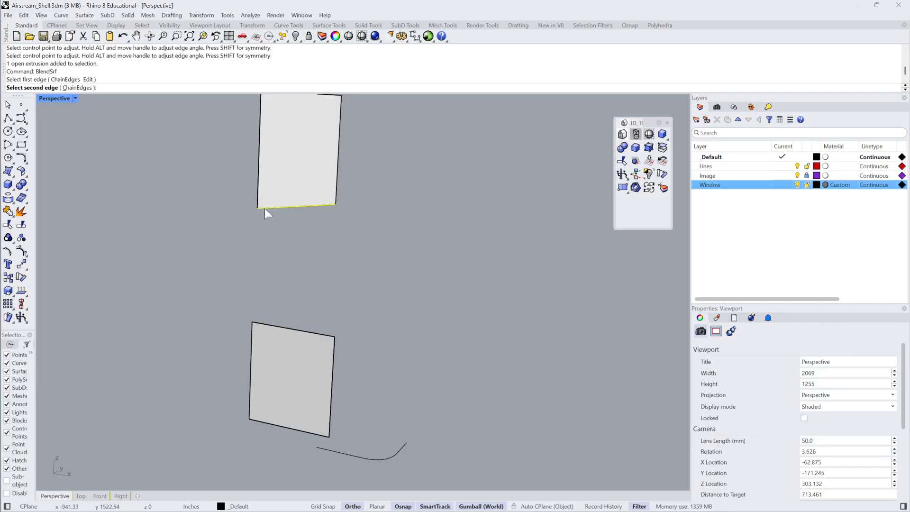
click(261, 325)
right_drag(358, 265, 394, 237)
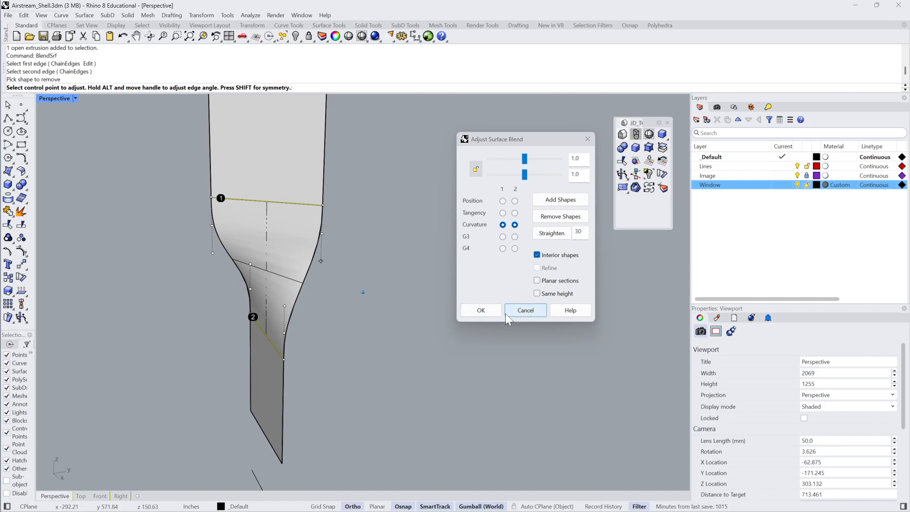
click(340, 238)
click(481, 311)
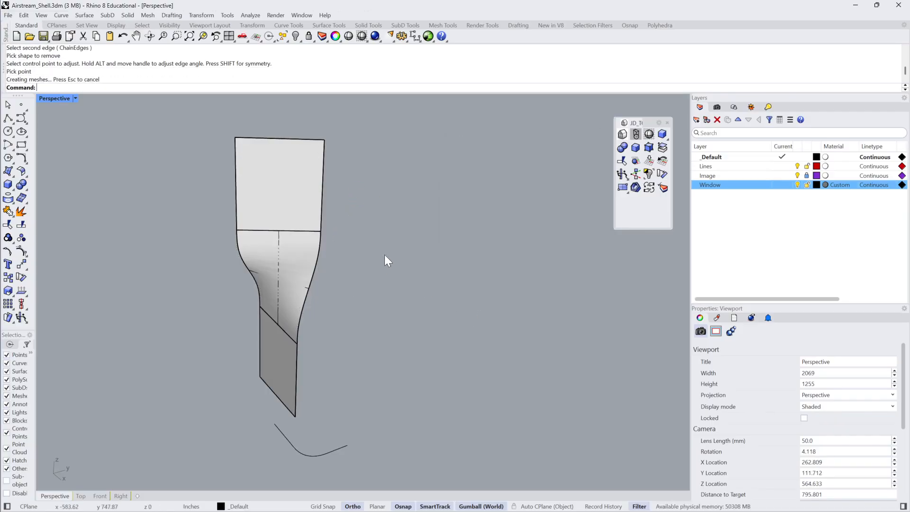
Delete the test surfaces with their blend, and the test lines with the blend curve below them.
key(Delete)
drag(392, 329, 176, 473)
key(Delete)
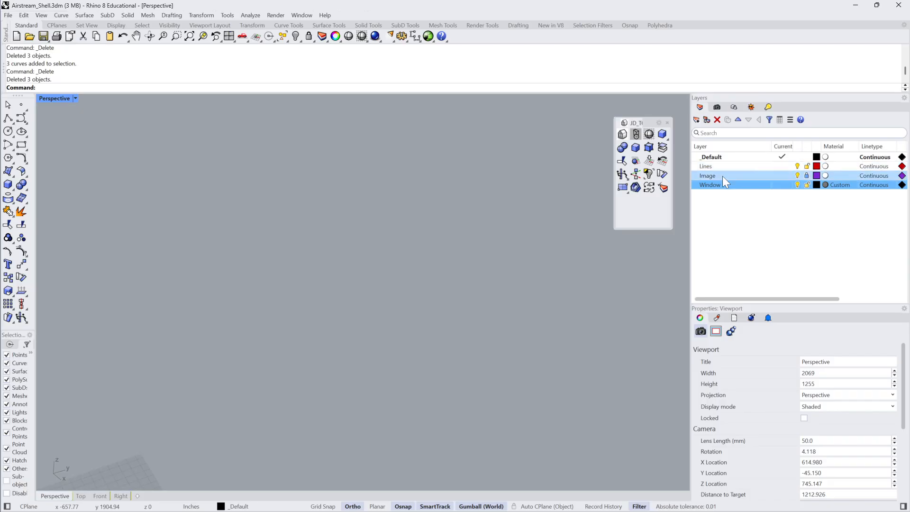
Maximize the Top viewport and bring the trailer outlines and all reference images into view.
double_click(58, 97)
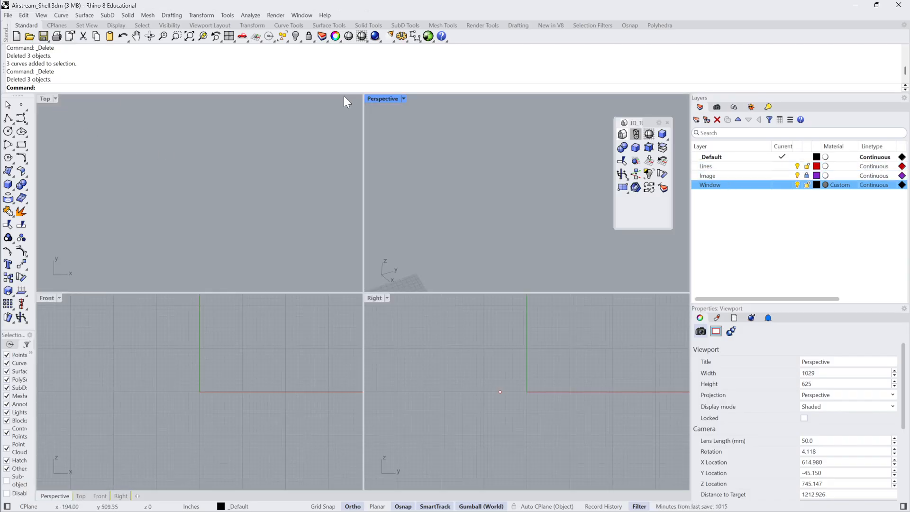
click(42, 100)
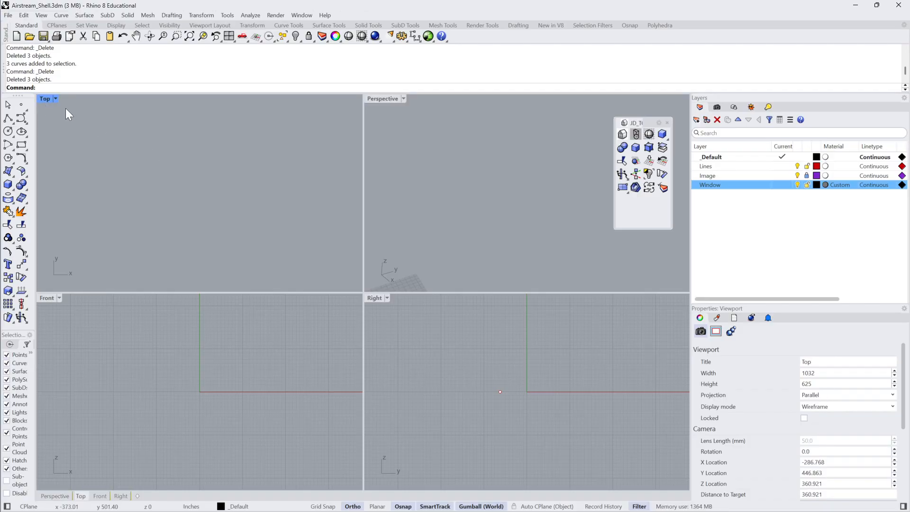
double_click(48, 99)
scroll(337, 203, down, 8)
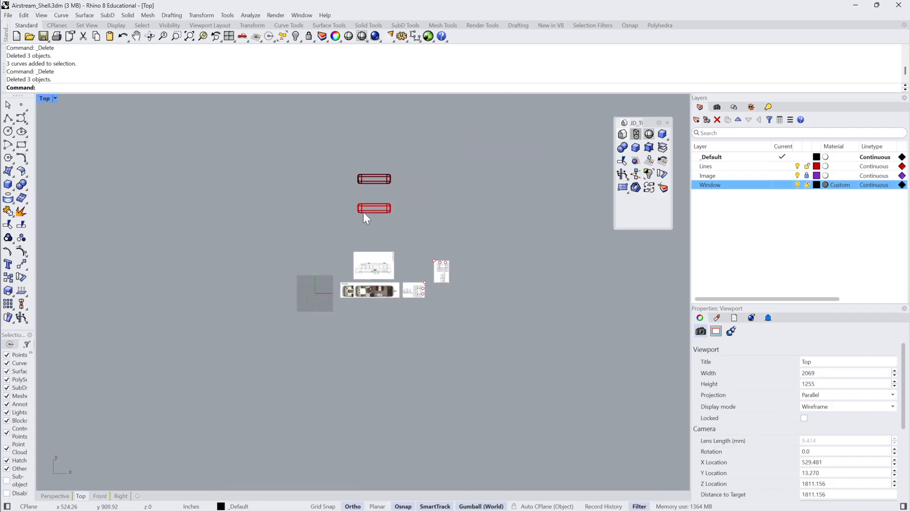
Examine the Airstream reference images: the roadside wall elevation, the 30' Classic floor plan and the front end drawing.
scroll(363, 212, up, 5)
scroll(216, 247, up, 8)
right_drag(216, 246, 195, 181)
scroll(341, 242, up, 4)
scroll(338, 219, down, 2)
right_drag(342, 242, 372, 195)
scroll(337, 200, up, 2)
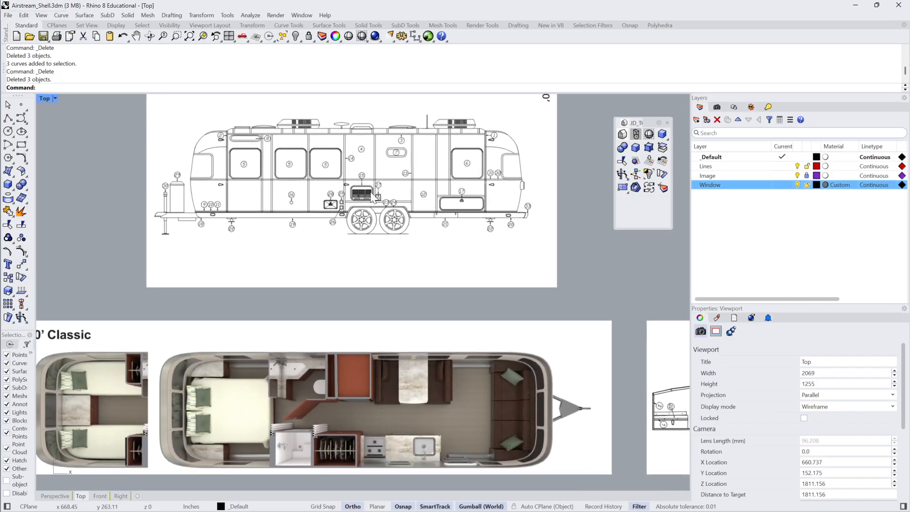
right_drag(442, 242, 399, 243)
scroll(397, 243, down, 2)
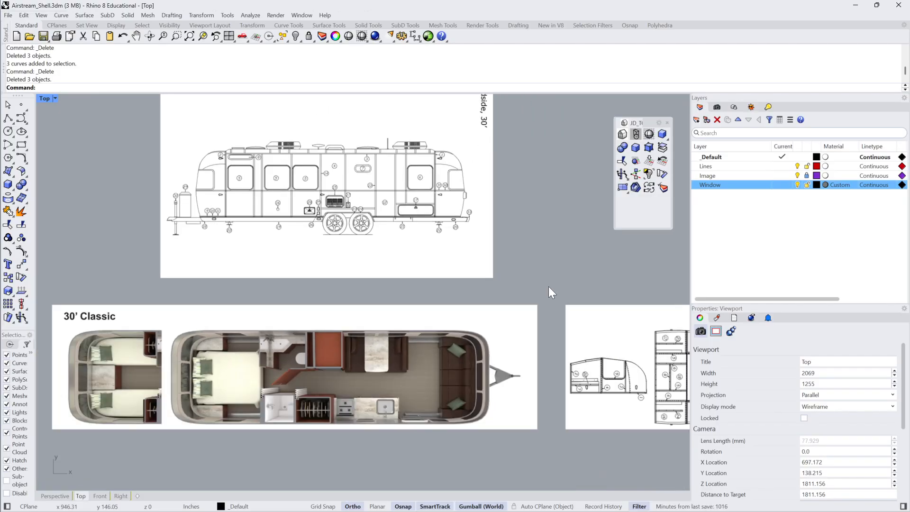
right_drag(548, 286, 478, 286)
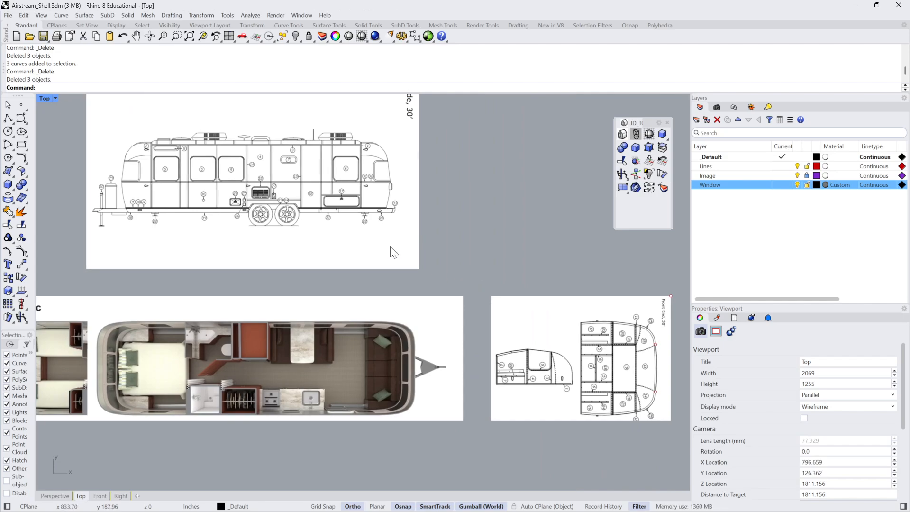
right_drag(358, 251, 428, 270)
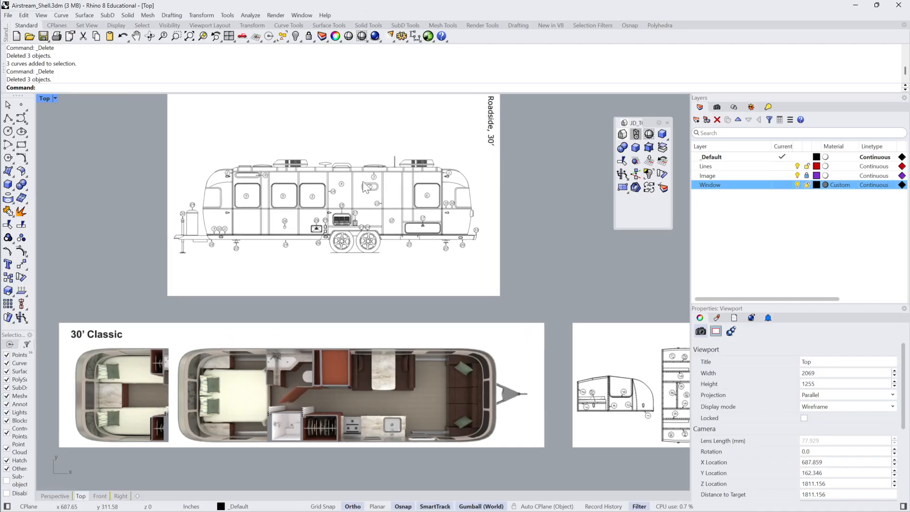
scroll(371, 304, down, 3)
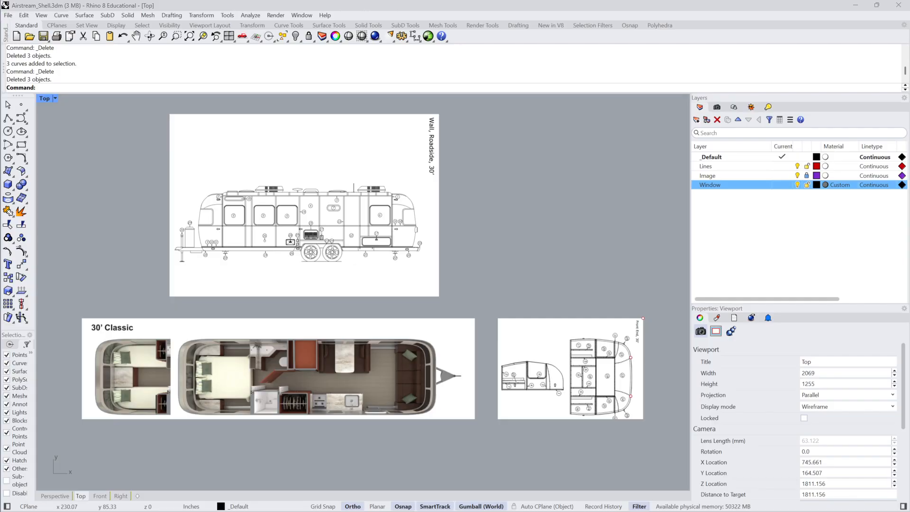
Switch to the web browser and look through the Travel Trailers lineup on the Airstream website.
drag(0, 189, 791, 4)
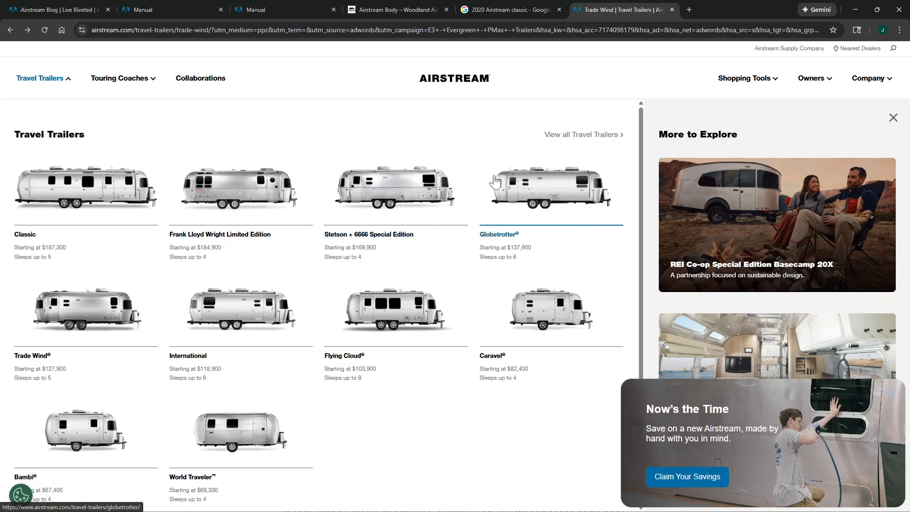
scroll(233, 239, down, 2)
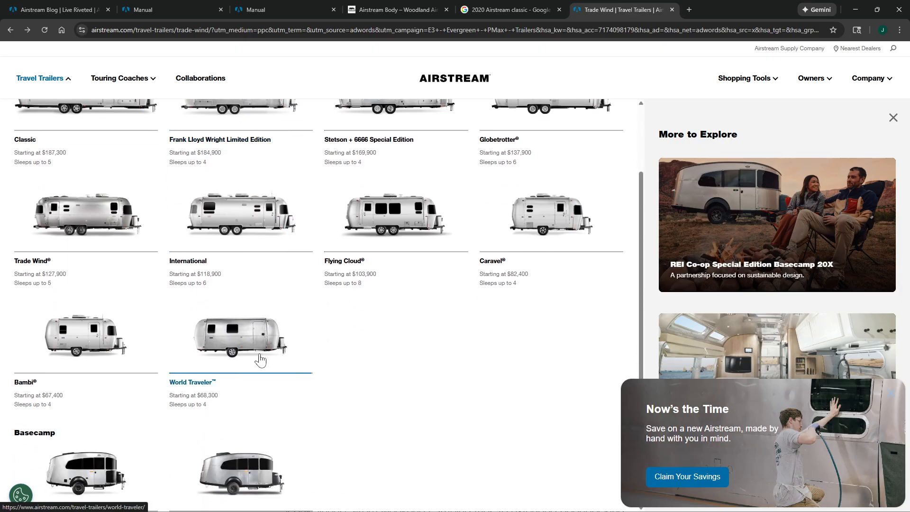
scroll(260, 355, down, 3)
scroll(234, 391, up, 4)
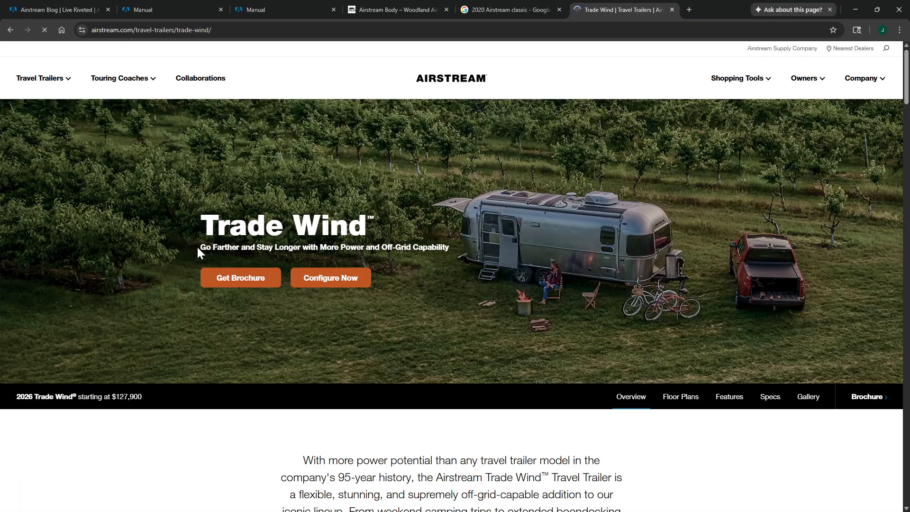
Examine the Trade Wind page for shape references: the rear view photo, the floor plan and the exterior pictures.
scroll(337, 221, down, 5)
scroll(338, 221, down, 5)
scroll(344, 220, up, 2)
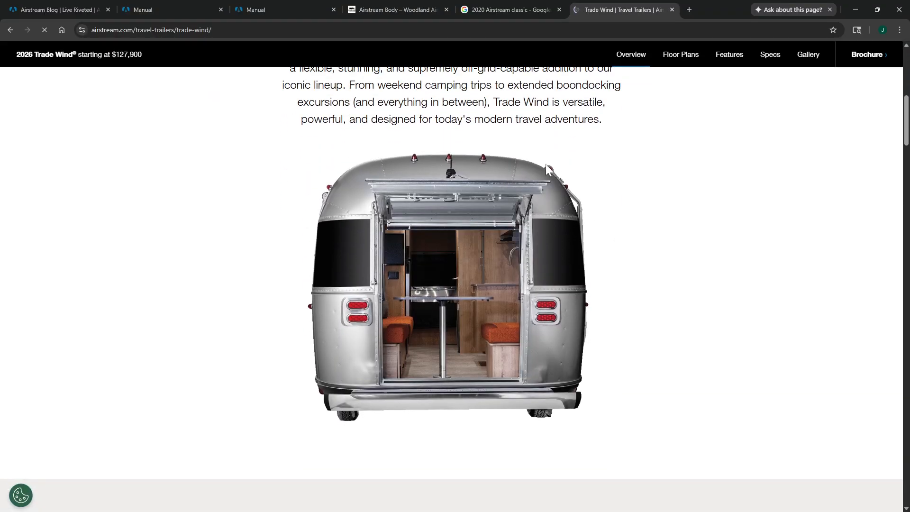
scroll(596, 303, down, 5)
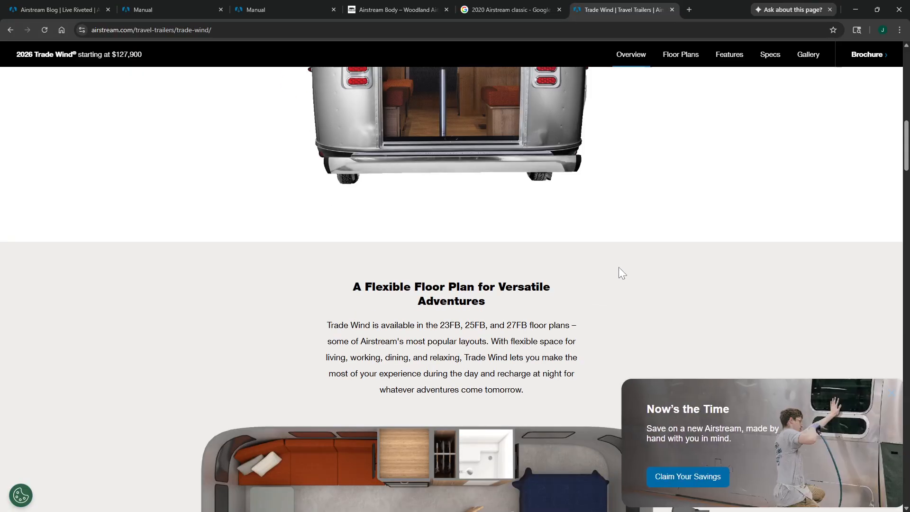
scroll(618, 270, up, 4)
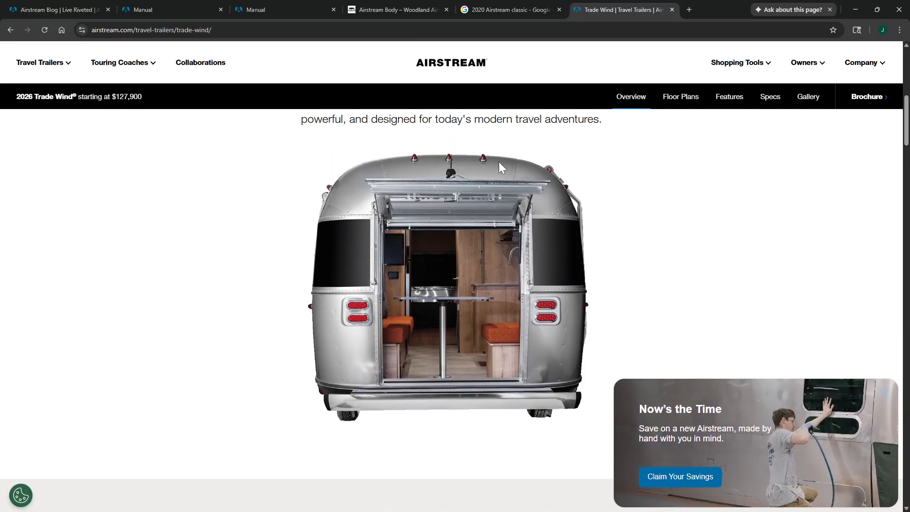
scroll(540, 238, down, 5)
scroll(559, 243, down, 4)
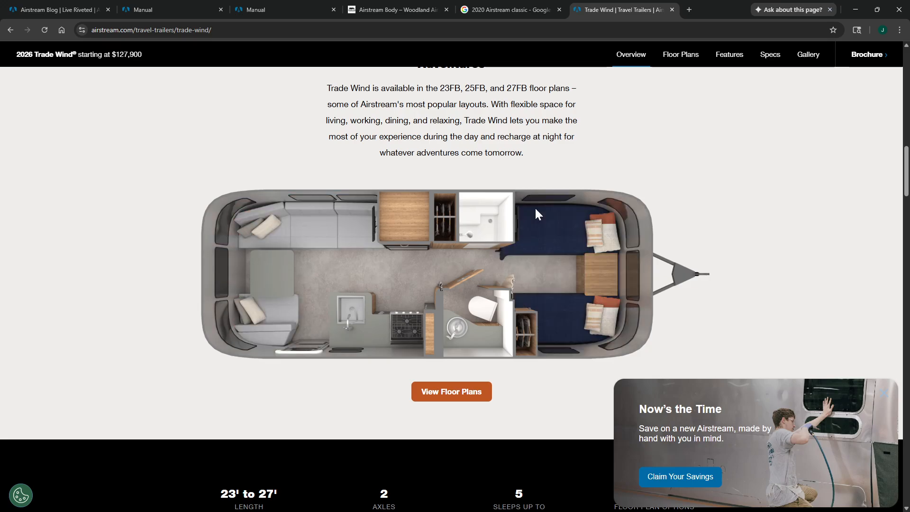
scroll(531, 266, down, 2)
scroll(529, 264, down, 18)
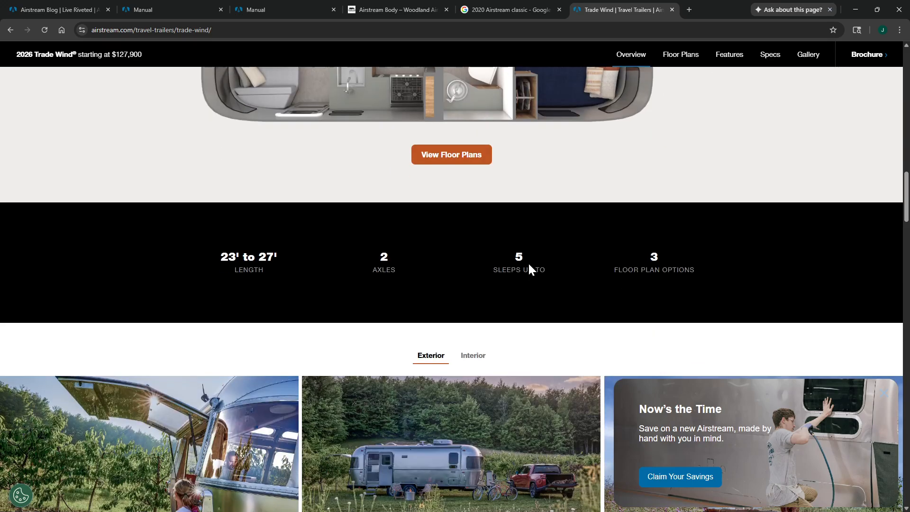
scroll(530, 269, down, 11)
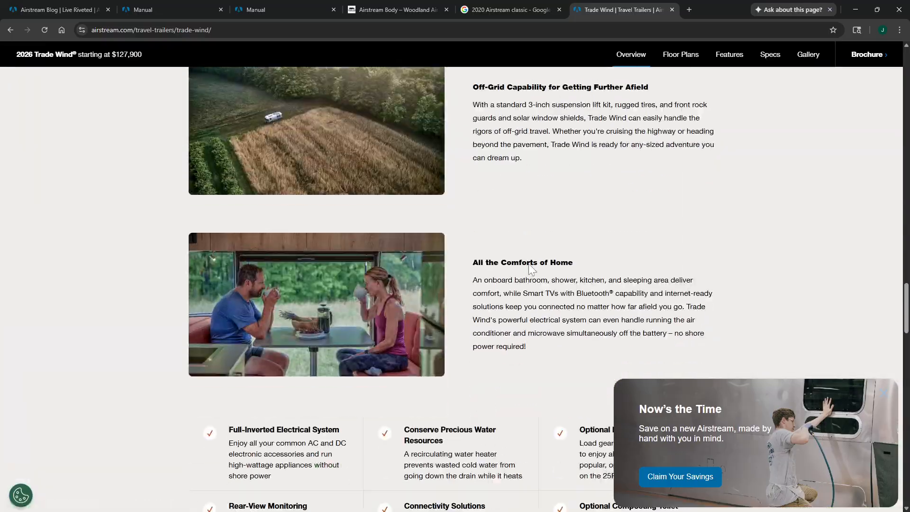
scroll(530, 265, up, 16)
scroll(530, 263, up, 20)
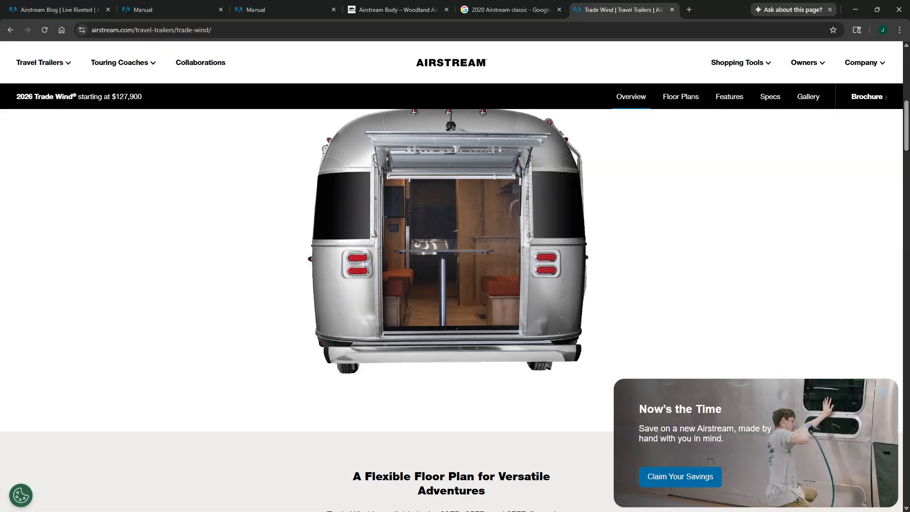
Go to the Airstream manuals page and open the 2026 Bambi Owner's Manual for viewing.
click(78, 10)
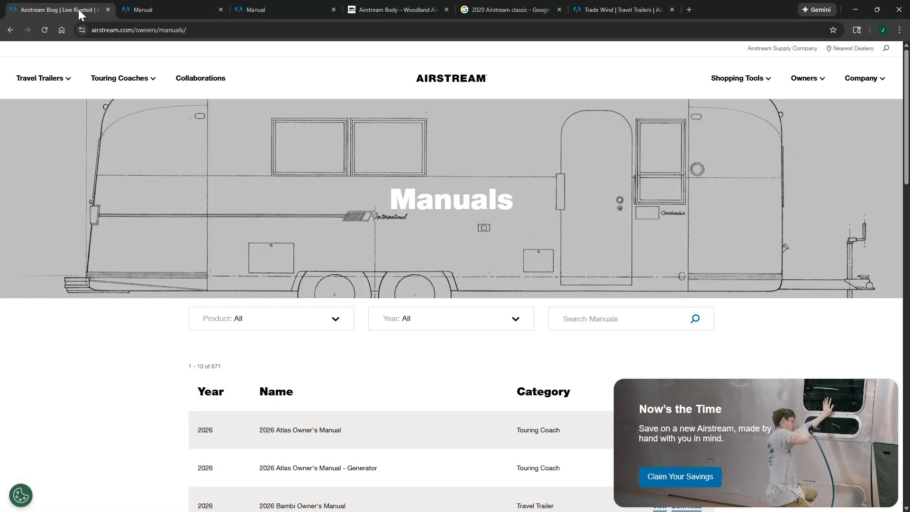
key(ctrl+l)
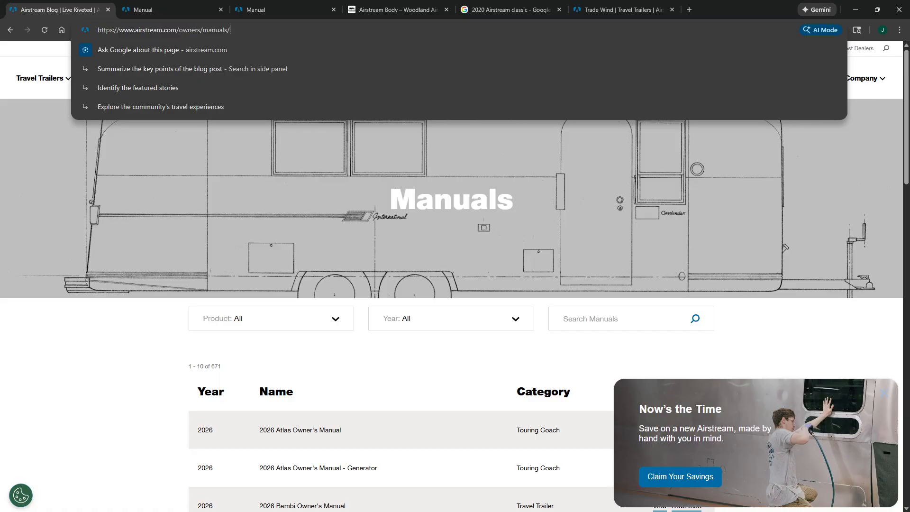
scroll(350, 193, down, 4)
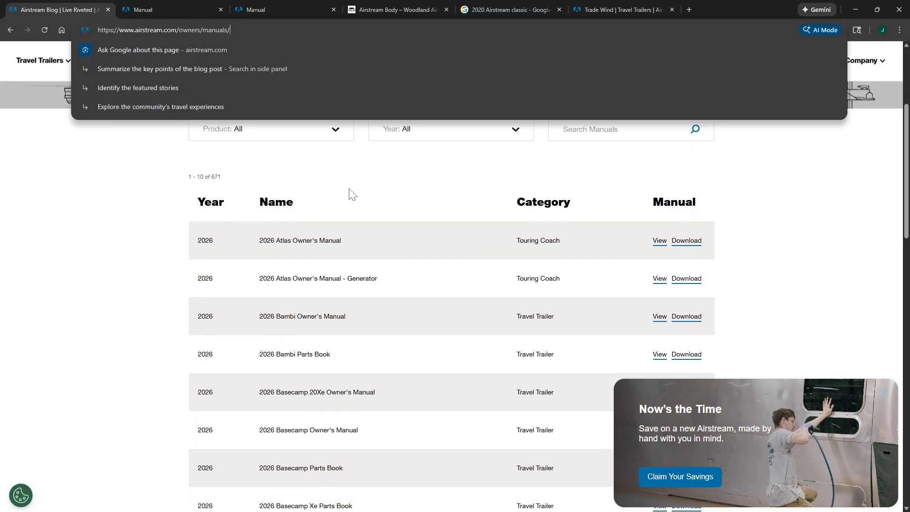
click(614, 191)
scroll(502, 175, down, 2)
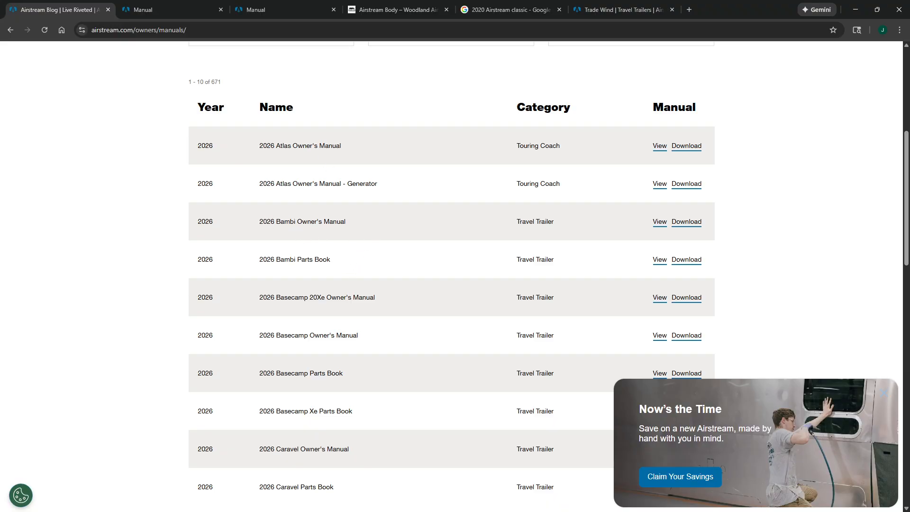
triple_click(352, 221)
click(375, 217)
click(660, 222)
Find Section 4, Floor Plans and Specifications, in the 2026 Bambi Owner's Manual.
scroll(486, 204, down, 20)
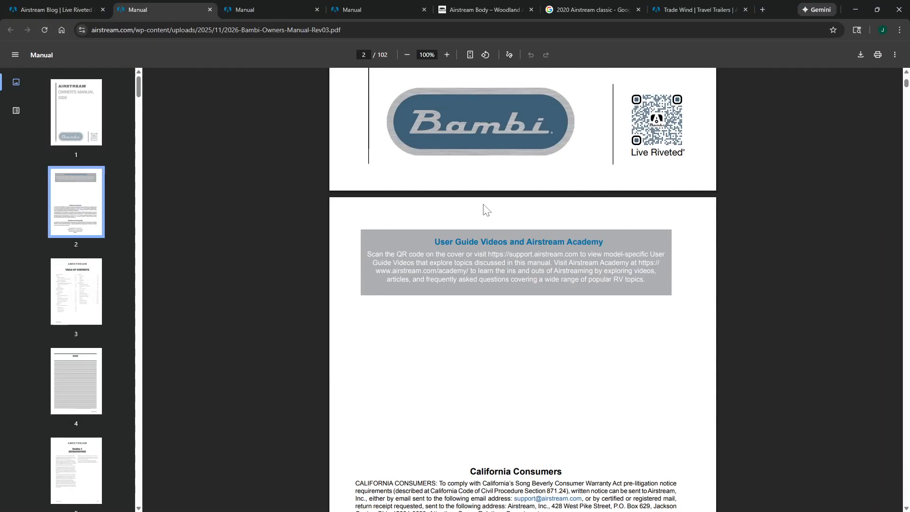
scroll(488, 208, down, 20)
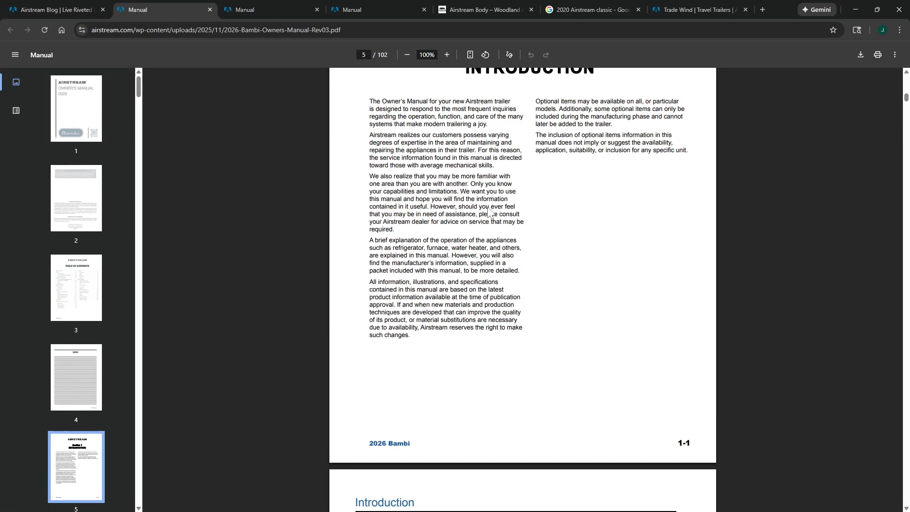
scroll(496, 206, down, 20)
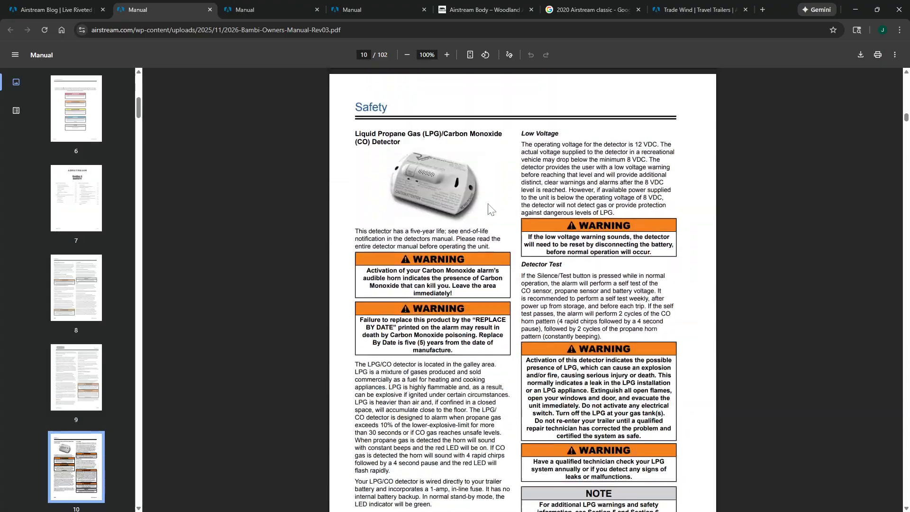
scroll(497, 207, down, 8)
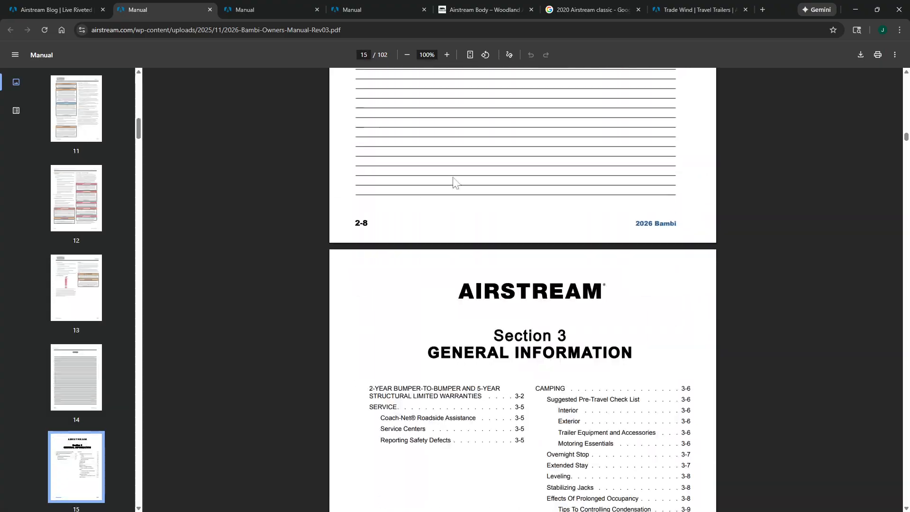
drag(138, 125, 142, 192)
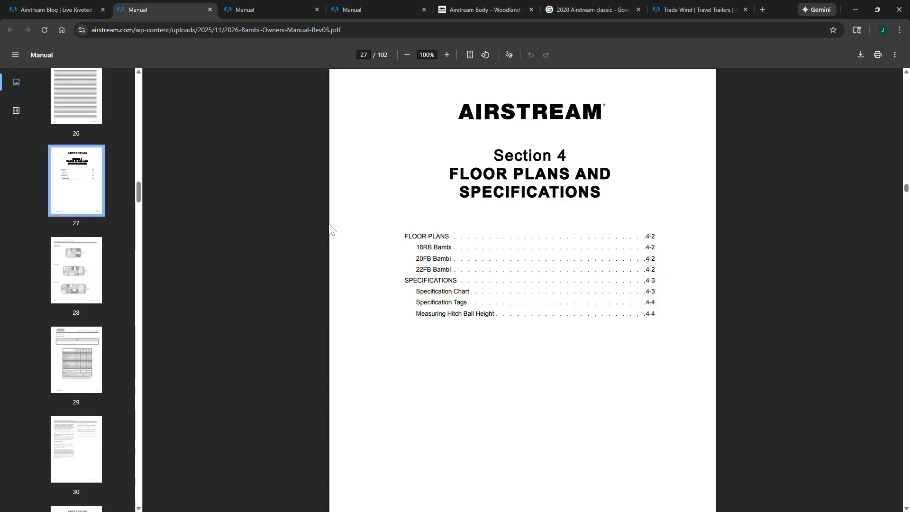
Examine the 16RB, 20FB and 22FB Bambi floor plans, briefly enlarging the page for a closer look.
scroll(536, 265, down, 12)
scroll(536, 263, up, 3)
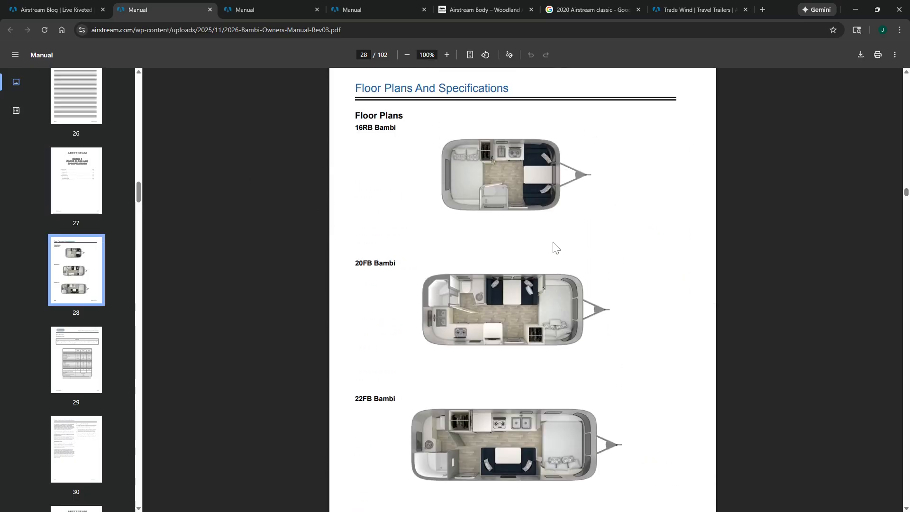
scroll(521, 233, up, 1)
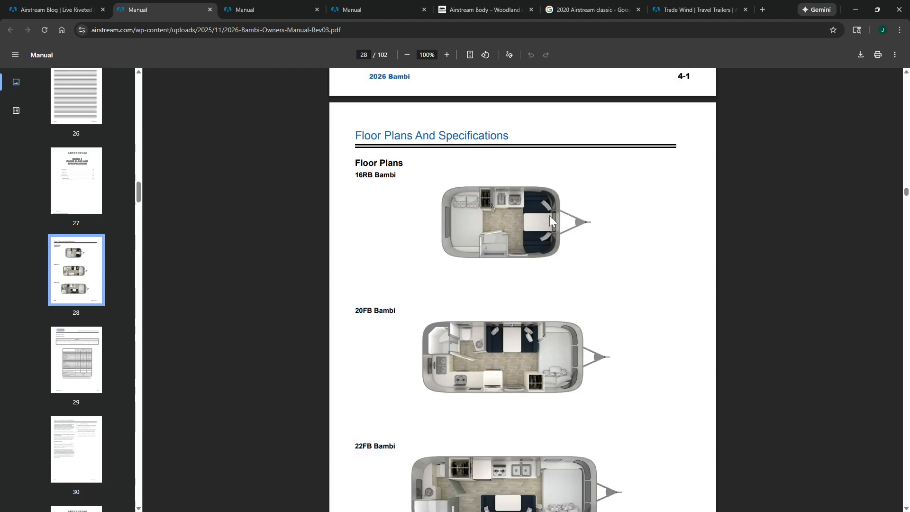
scroll(403, 209, down, 5)
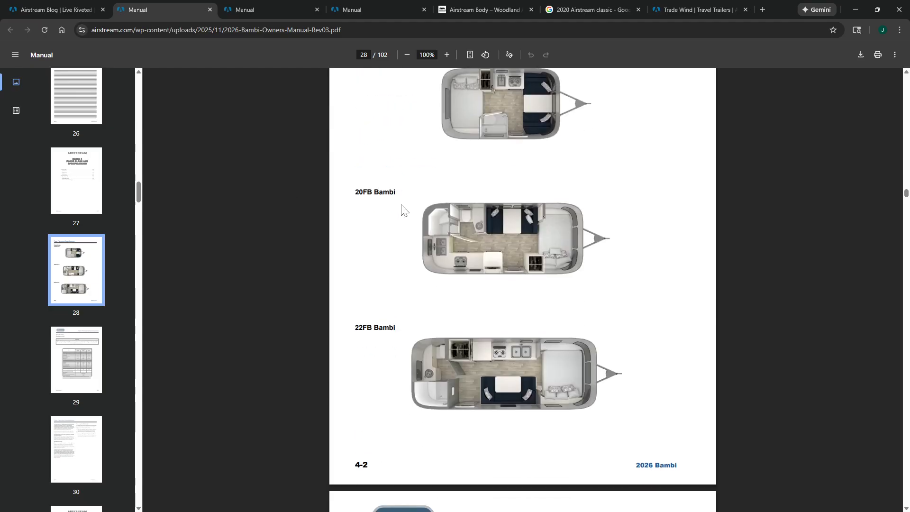
scroll(425, 206, up, 4)
scroll(425, 207, up, 2)
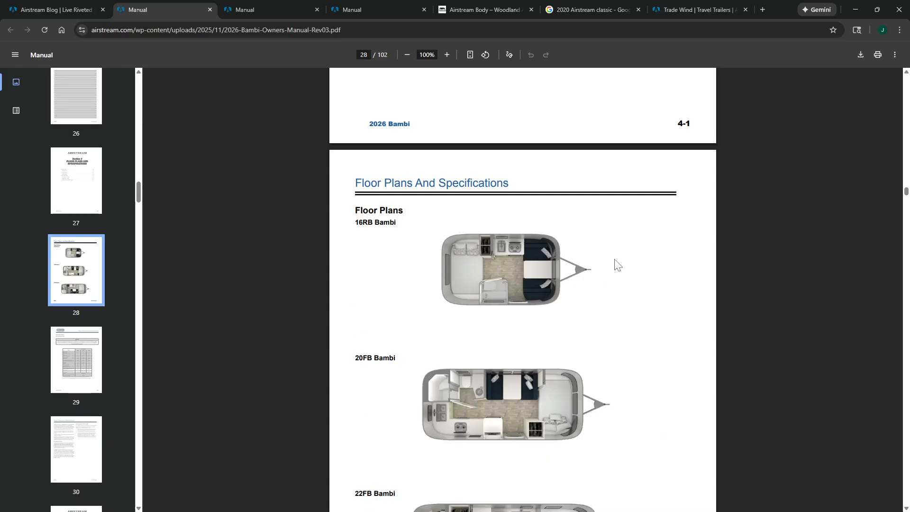
key(ctrl+plus)
key(ctrl+plus)
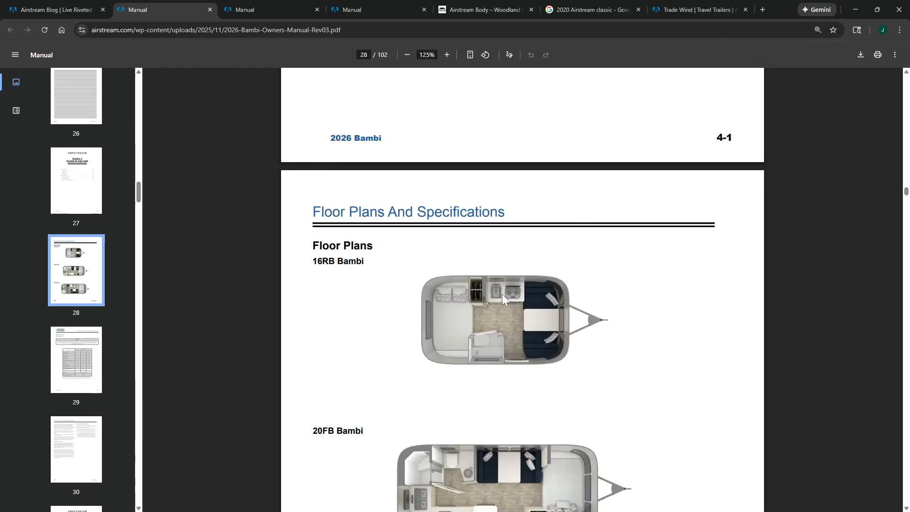
key(ctrl+minus)
key(ctrl+minus)
Read the exterior length, interior width and interior height of the Bambi models in the specification chart.
scroll(535, 259, down, 8)
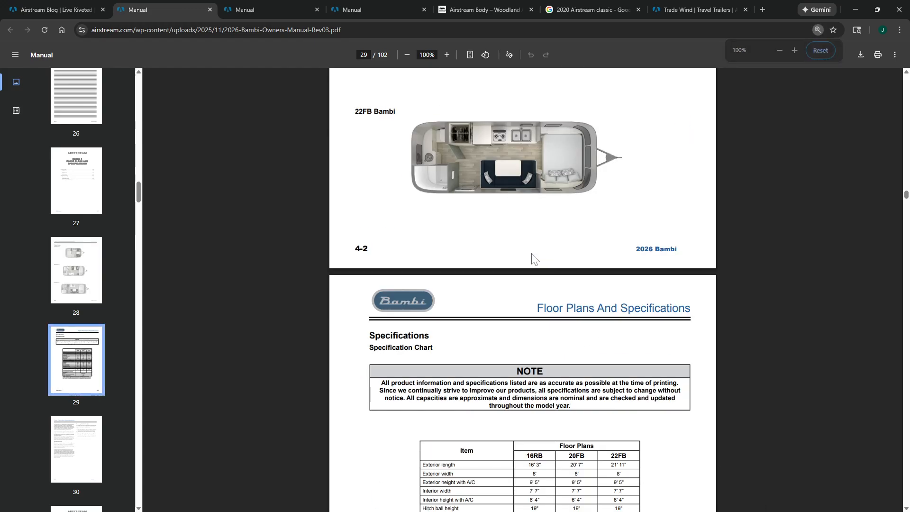
scroll(534, 259, down, 5)
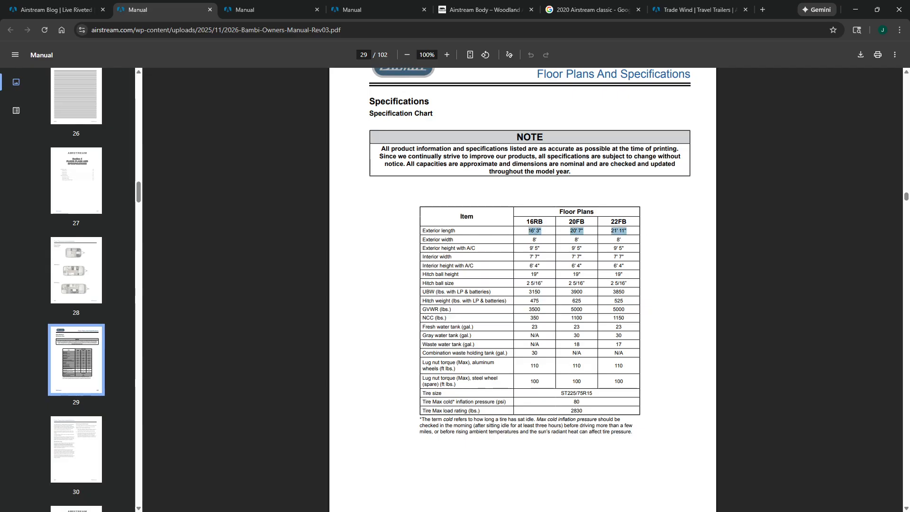
click(710, 268)
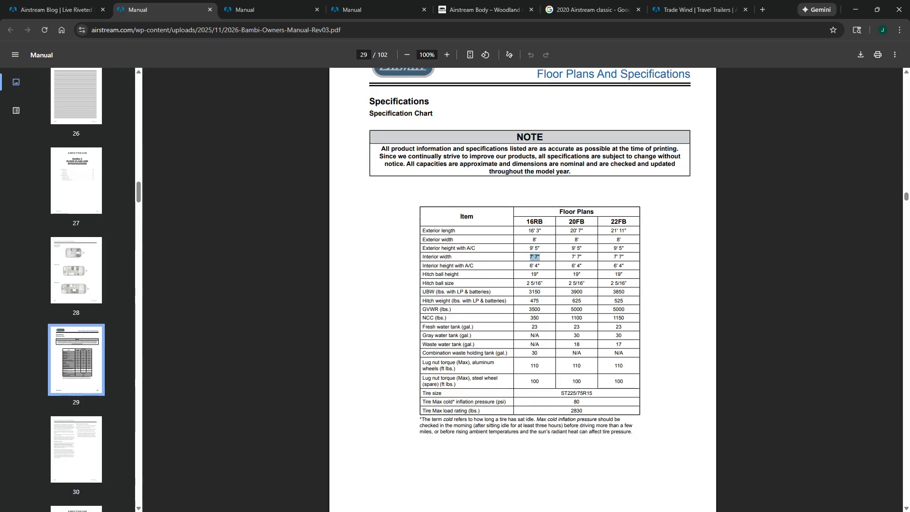
drag(541, 257, 540, 266)
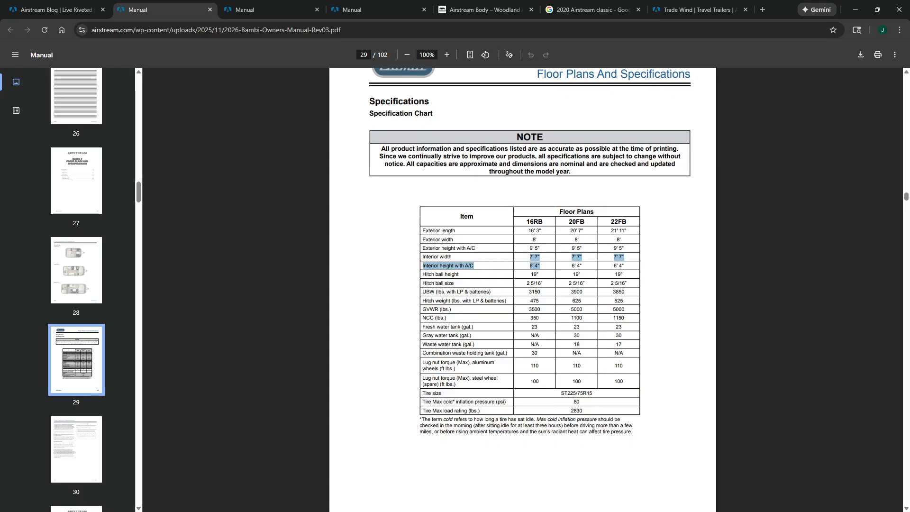
click(641, 255)
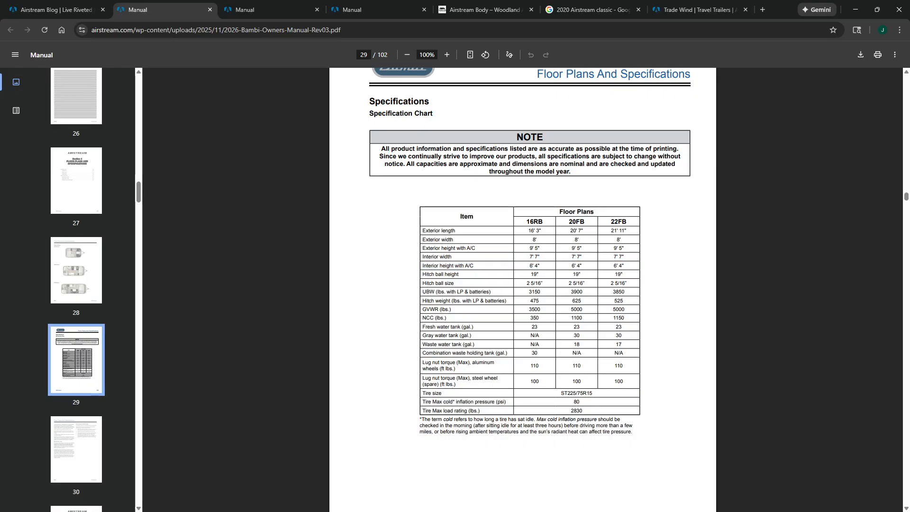
Skim the Interior section and the pages after it in the Bambi owner's manual.
scroll(529, 261, down, 20)
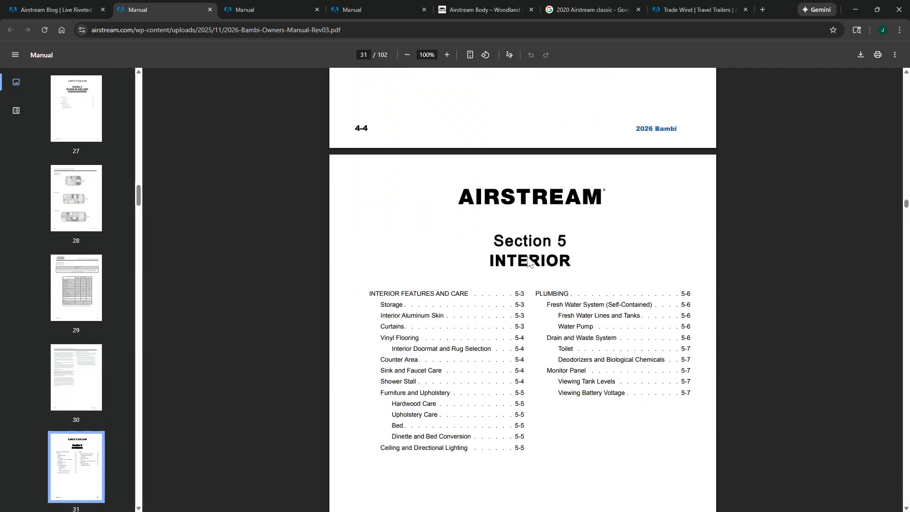
scroll(529, 261, down, 20)
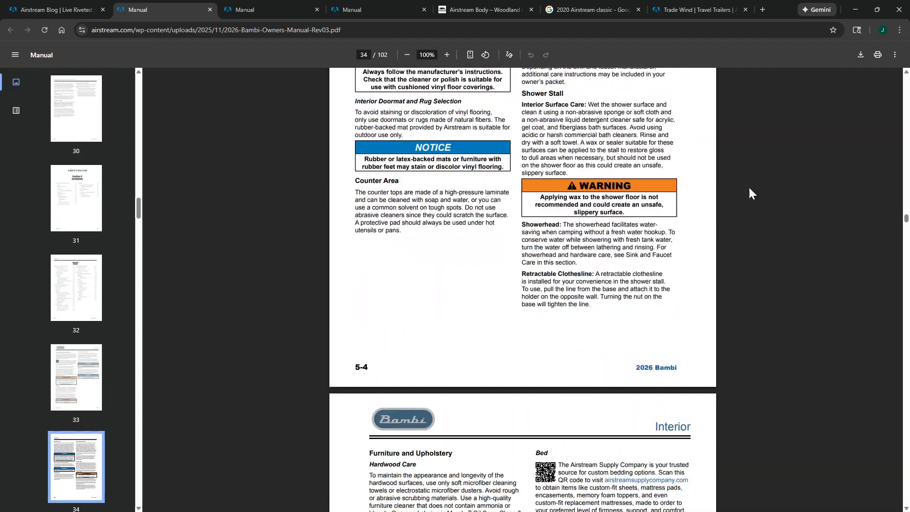
drag(907, 219, 906, 316)
Return to the Airstream manuals list and open the 2026 Bambi Parts Book at its table of contents.
click(64, 4)
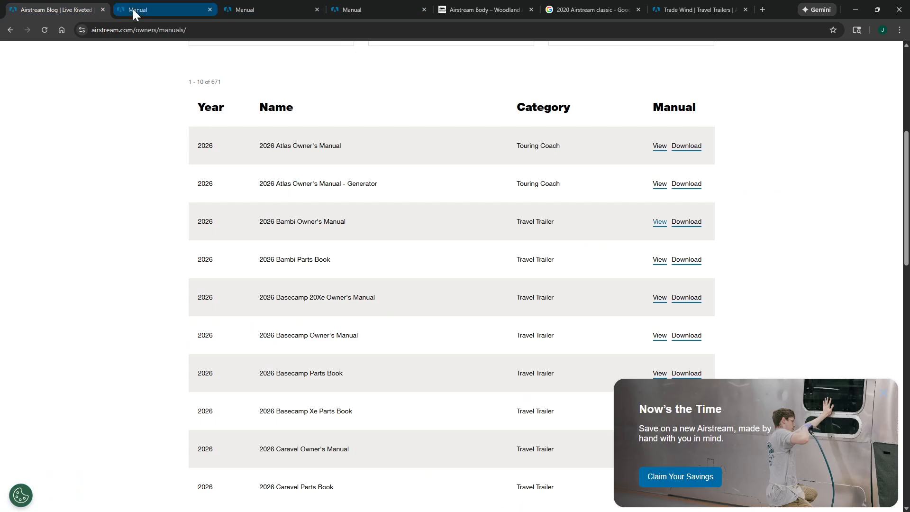
click(132, 9)
click(40, 10)
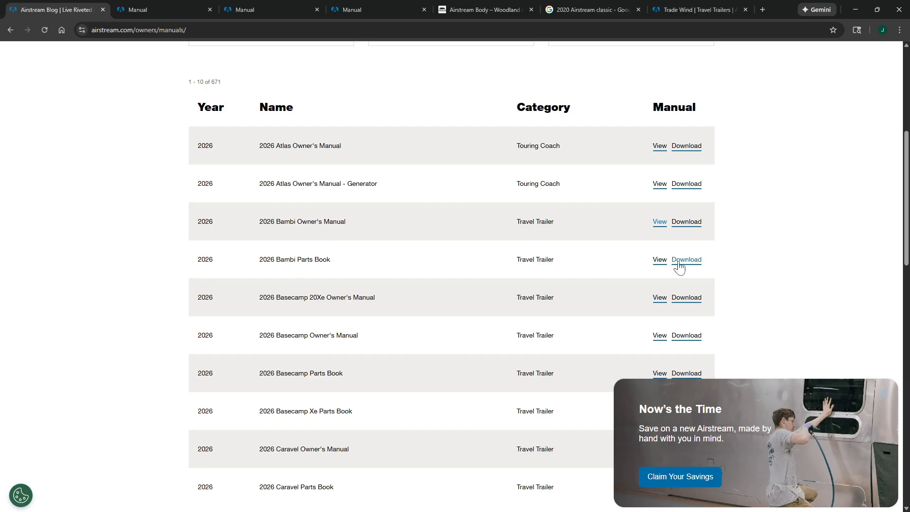
click(661, 260)
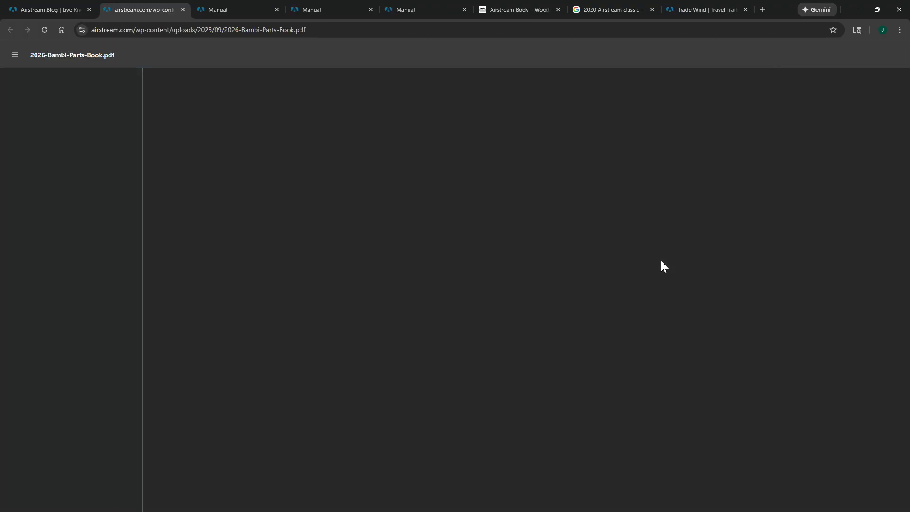
scroll(586, 163, down, 5)
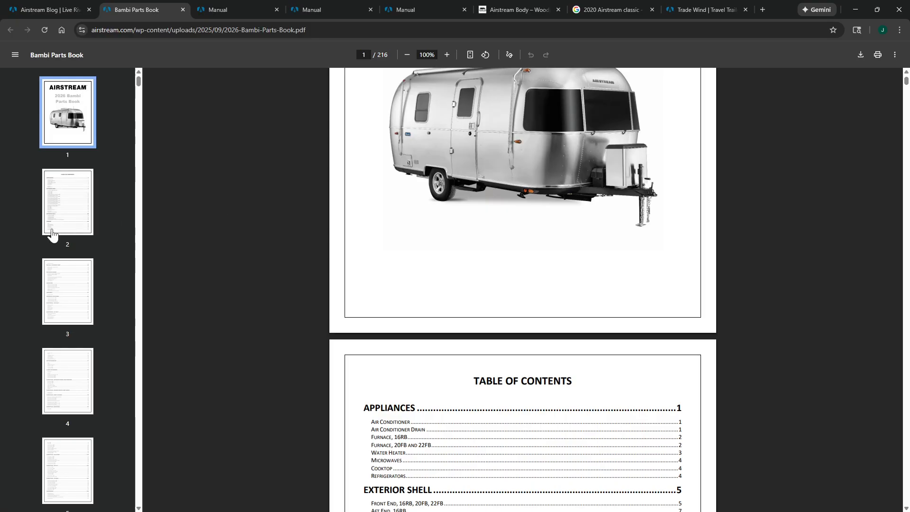
Go to the Exterior Shell section of the Bambi Parts Book and examine the front end drawings for the 16RB, 20FB and 22FB.
scroll(588, 209, down, 9)
scroll(588, 213, down, 20)
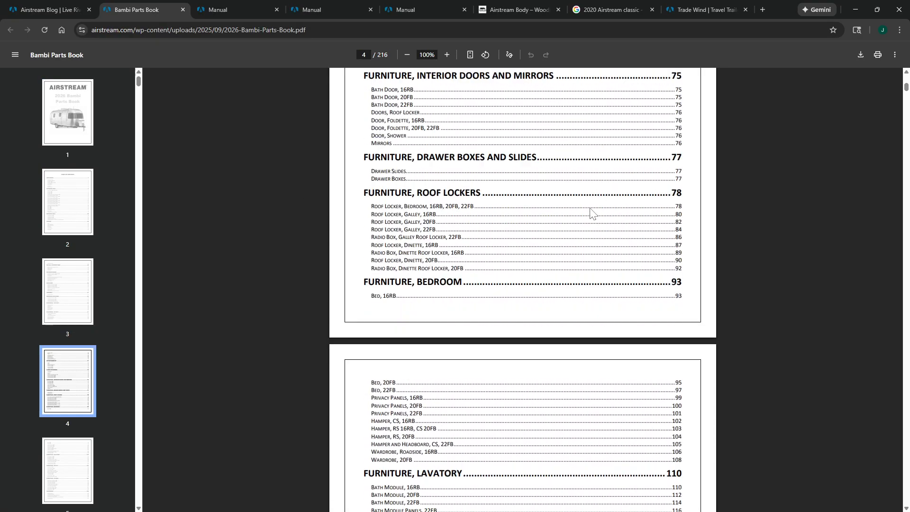
scroll(591, 211, down, 9)
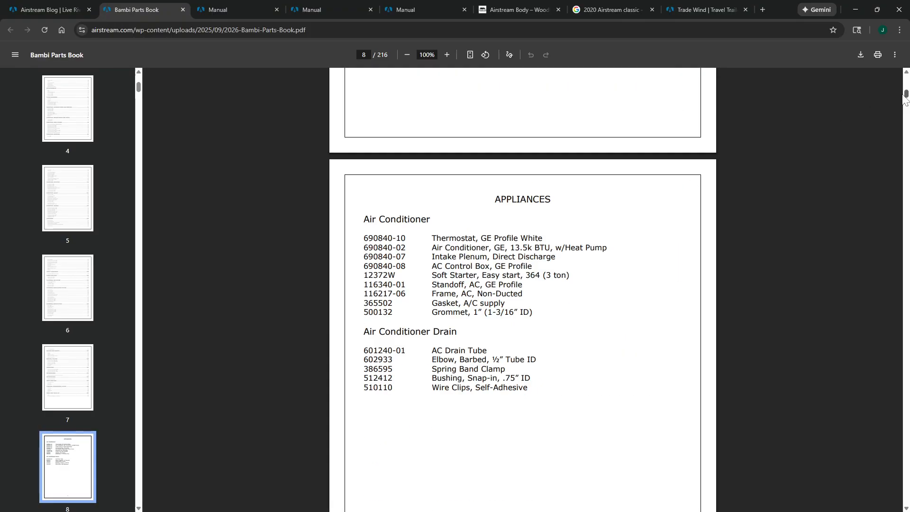
drag(907, 100, 907, 104)
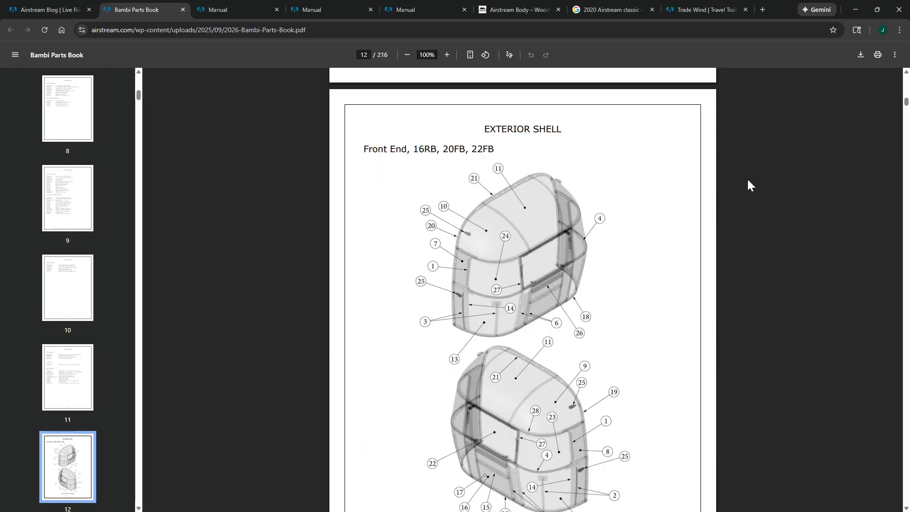
scroll(516, 138, down, 2)
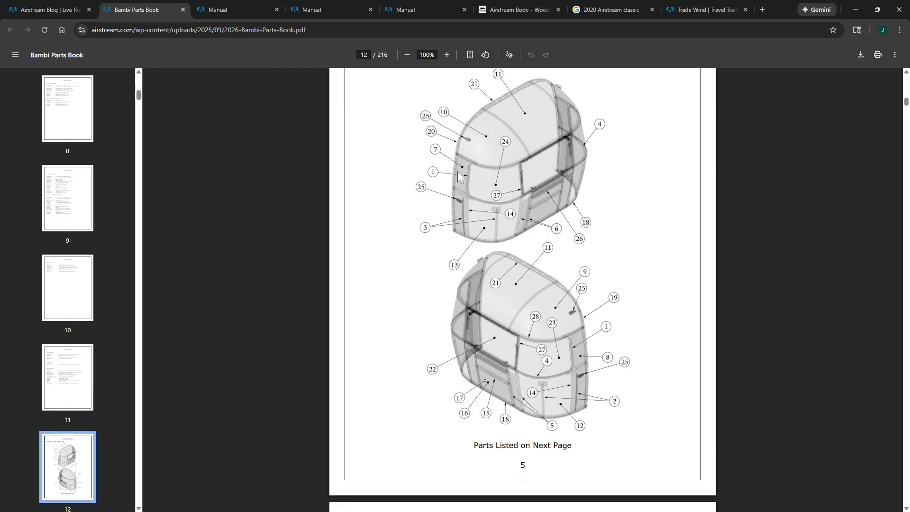
scroll(514, 198, up, 1)
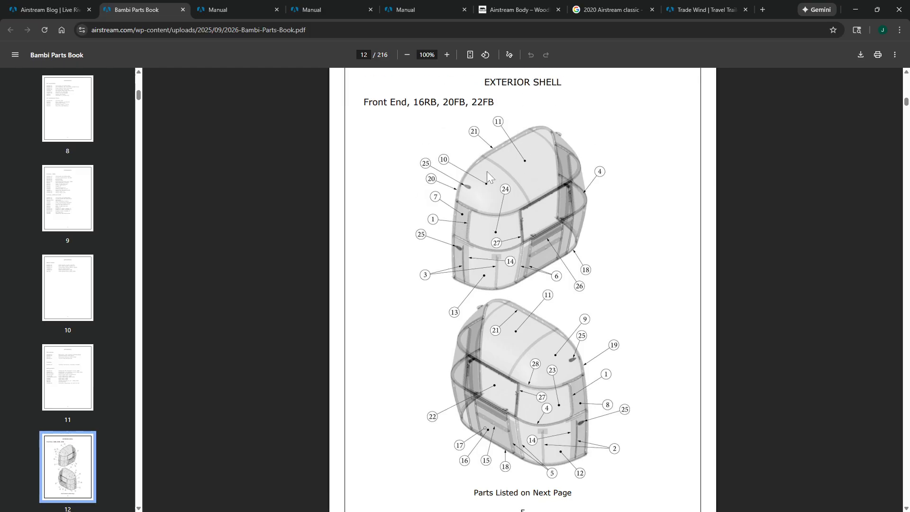
Look through the aft end shell drawings and examine the roadside exterior components drawing of the 16RB.
scroll(558, 237, down, 20)
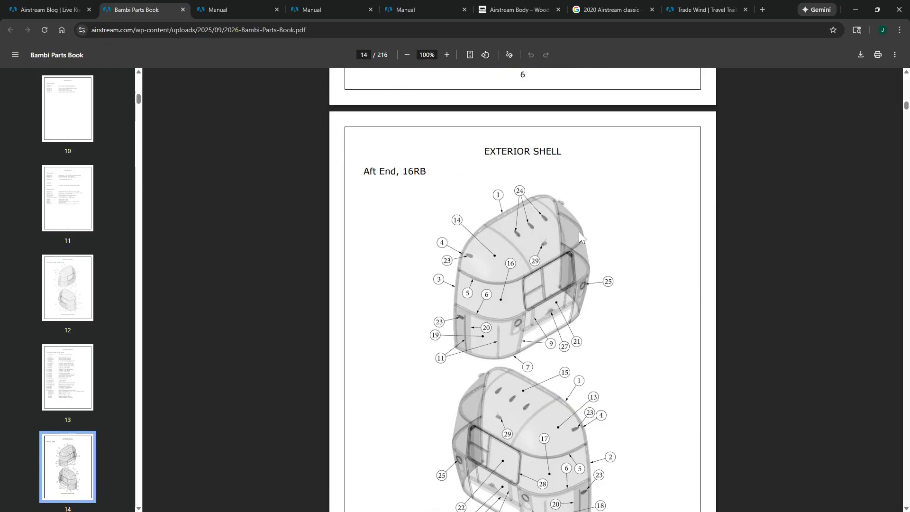
scroll(580, 232, down, 20)
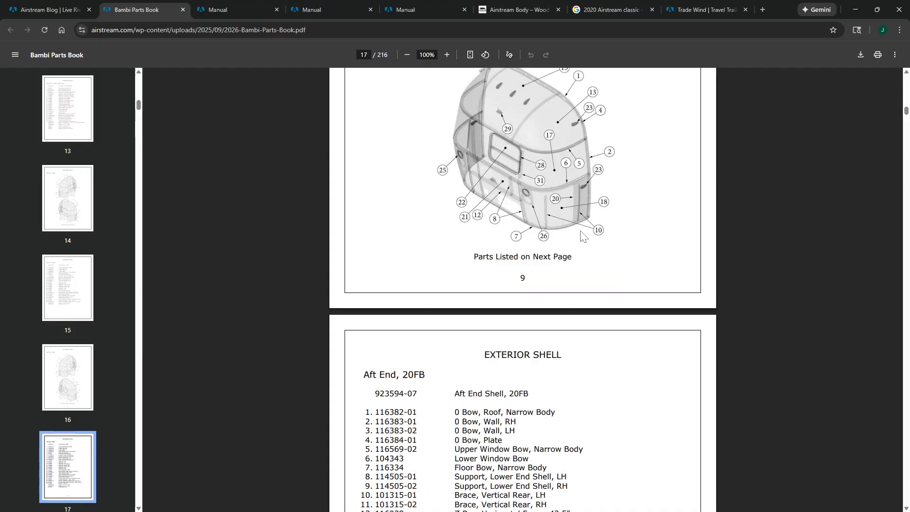
scroll(580, 231, down, 20)
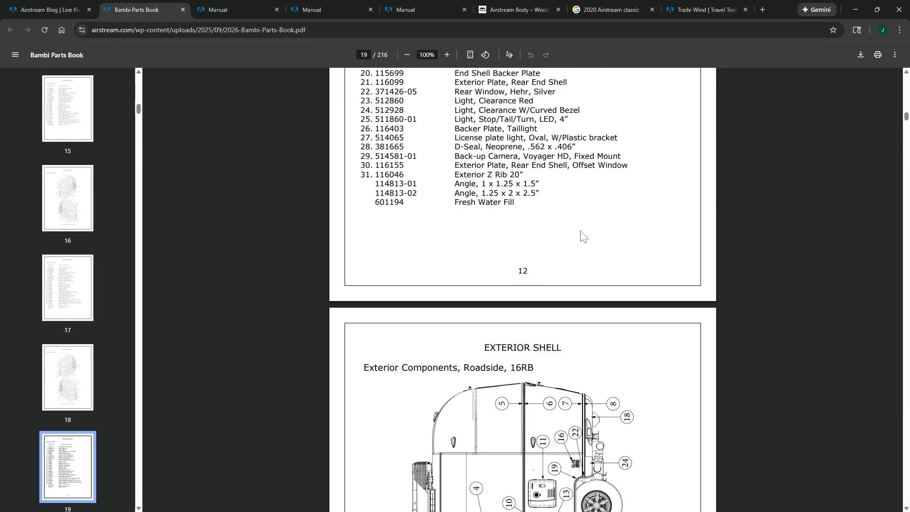
scroll(583, 236, down, 8)
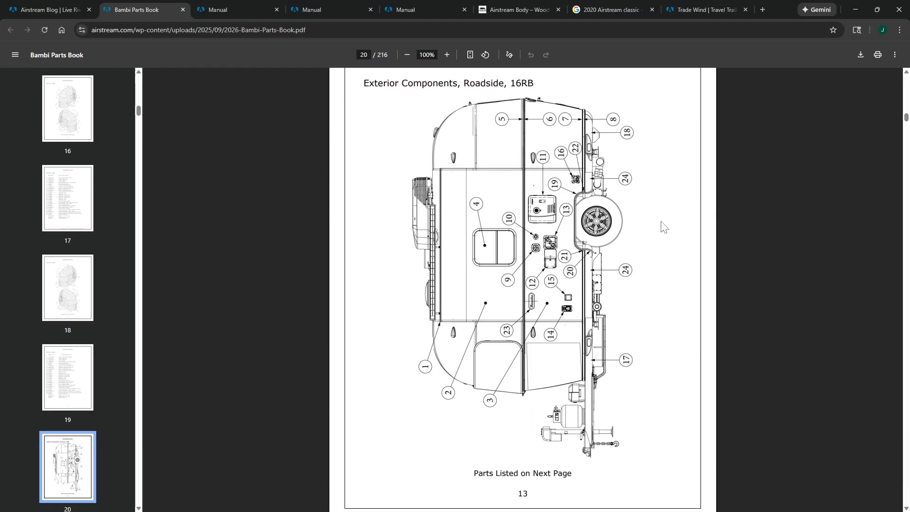
scroll(664, 227, up, 1)
scroll(670, 225, down, 1)
Examine the roadside and curbside exterior drawings, wall framing and parts lists of the 20FB and 22FB models.
drag(908, 119, 909, 128)
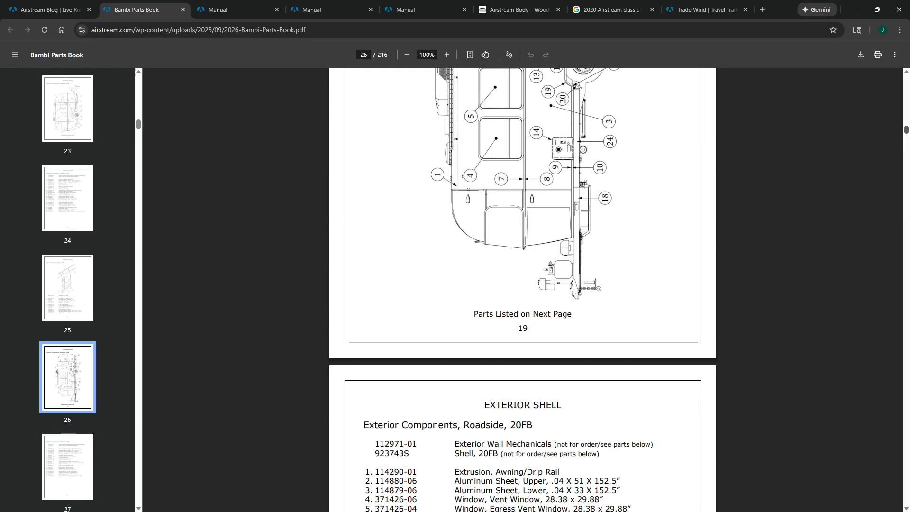
scroll(788, 170, up, 4)
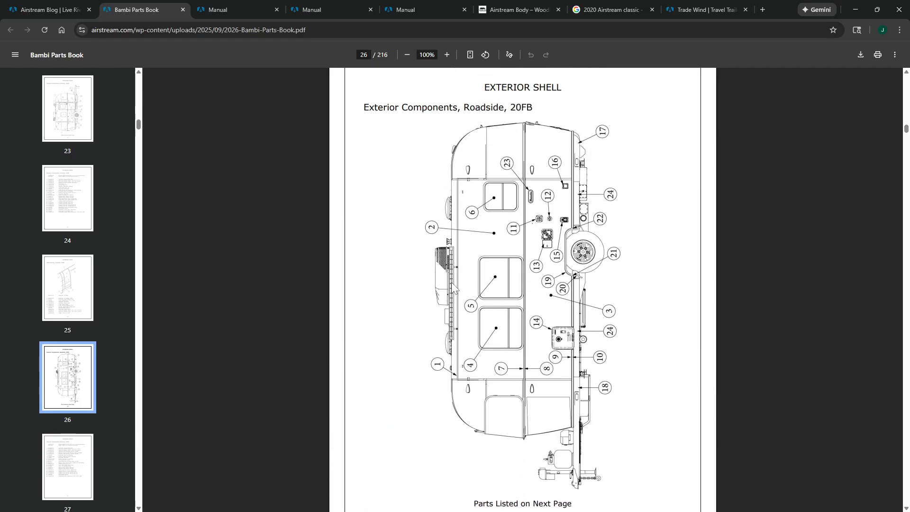
scroll(470, 275, down, 20)
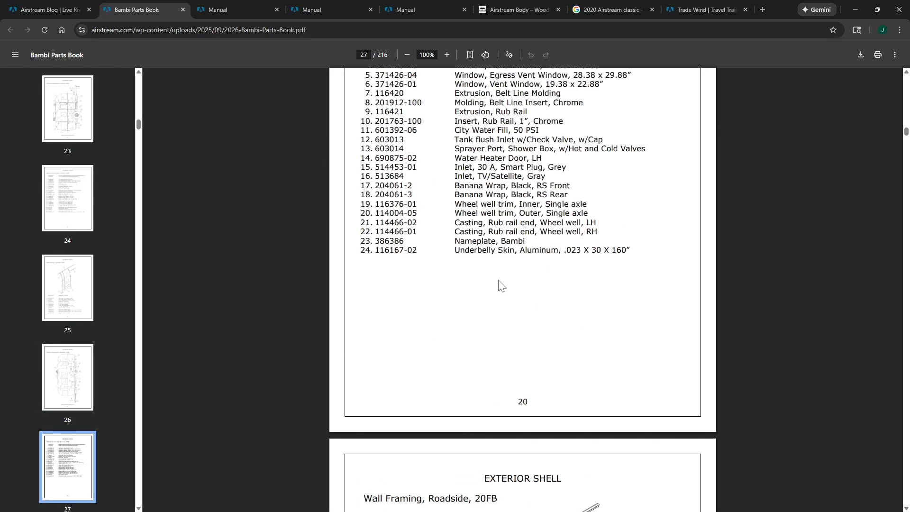
scroll(506, 266, down, 20)
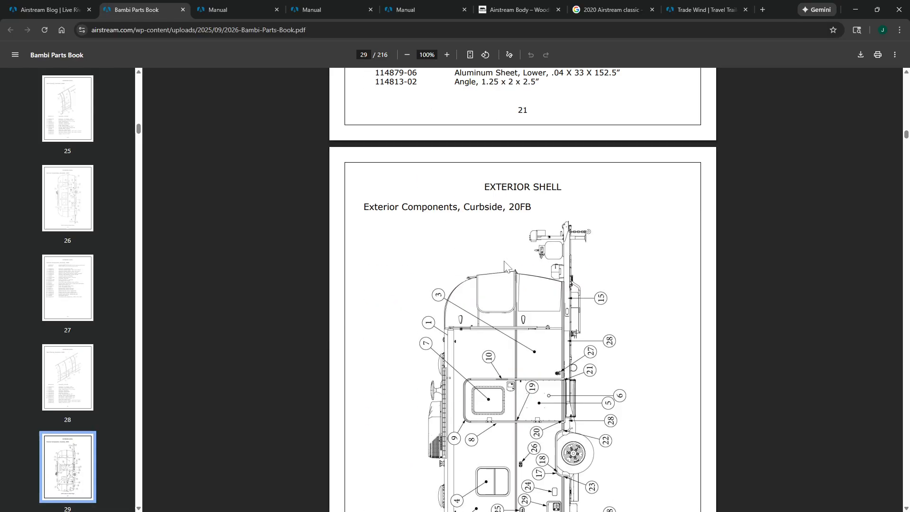
scroll(505, 266, down, 20)
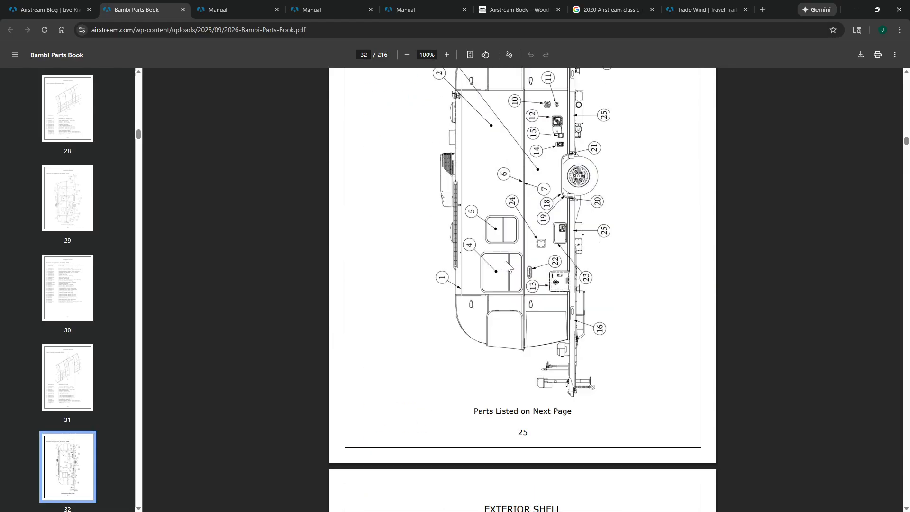
scroll(509, 267, down, 9)
scroll(494, 160, up, 4)
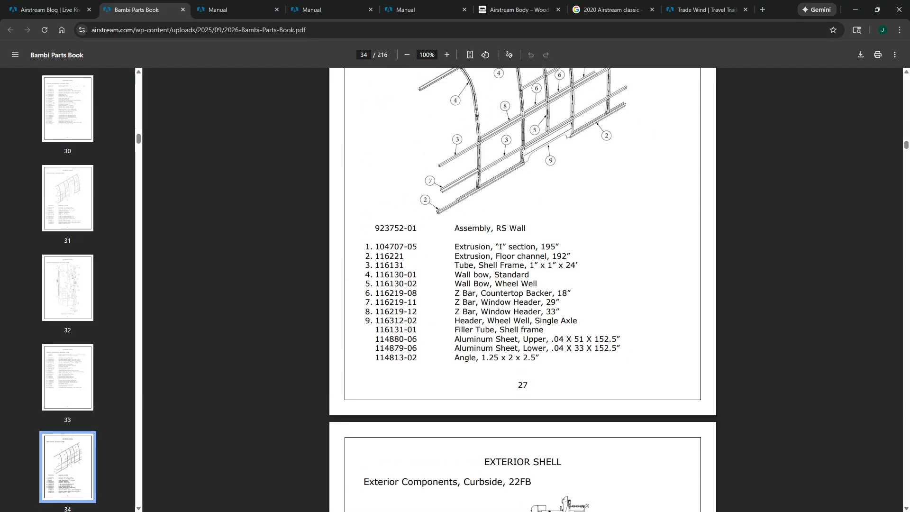
scroll(545, 260, down, 20)
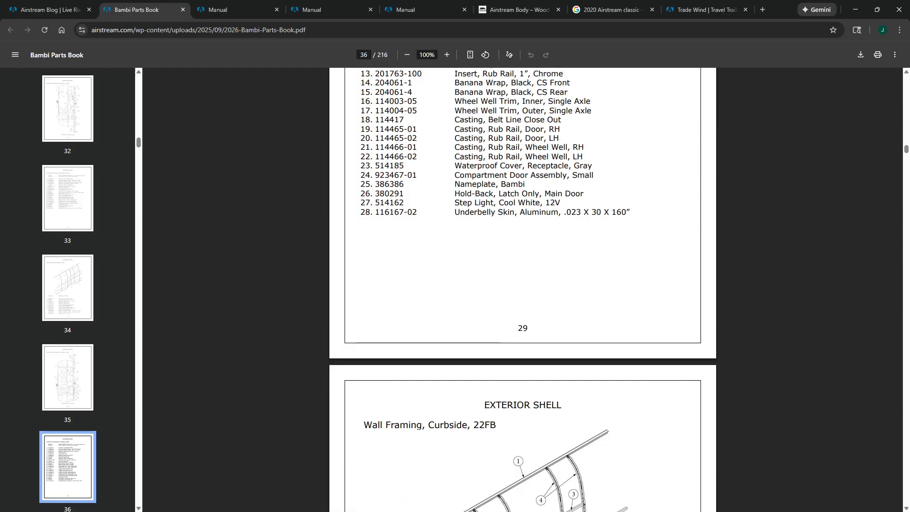
Switch to Woodland Airstream's Airstream Body parts page and highlight its web address.
click(522, 9)
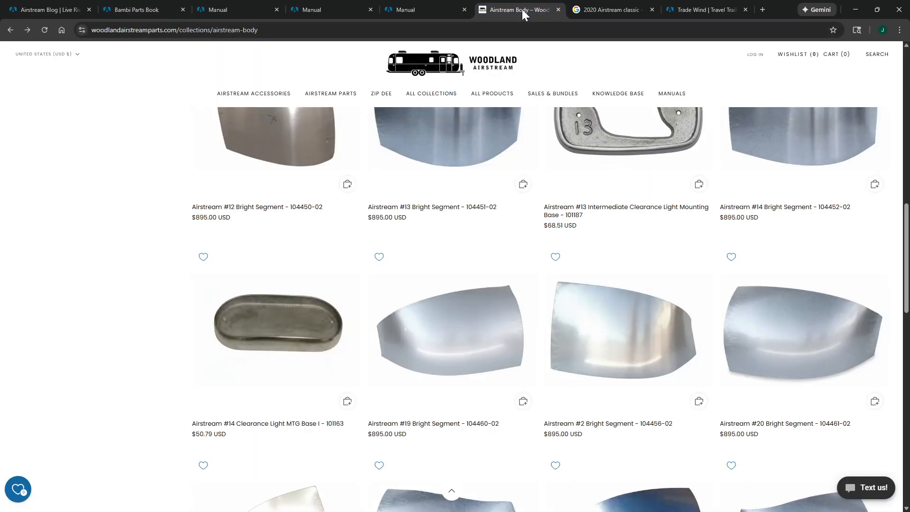
click(180, 30)
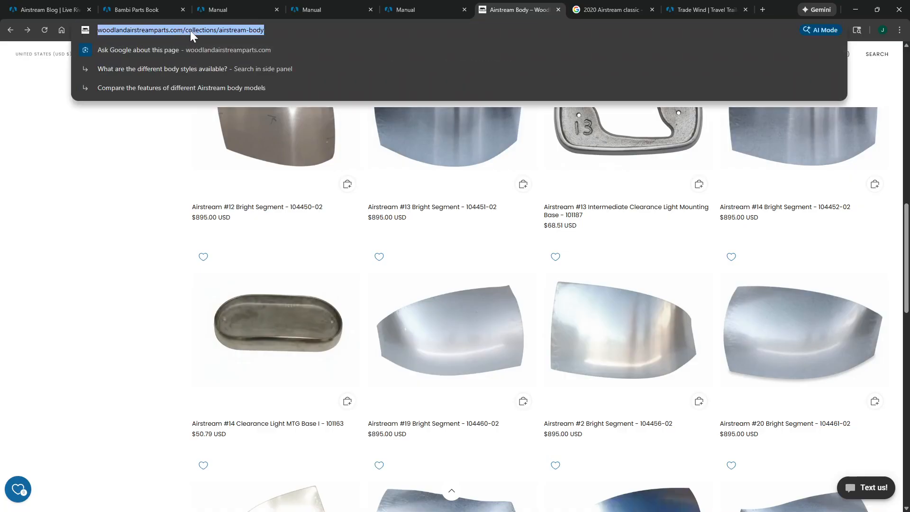
click(201, 29)
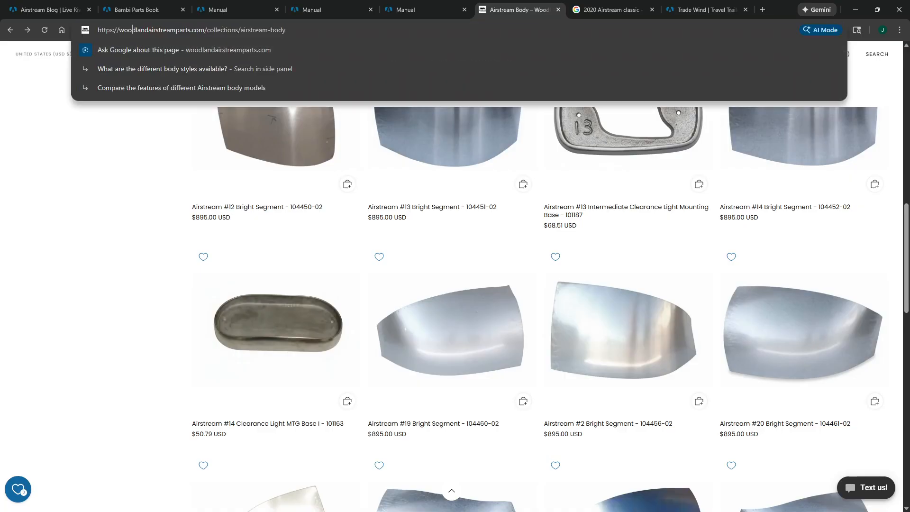
drag(133, 30, 259, 30)
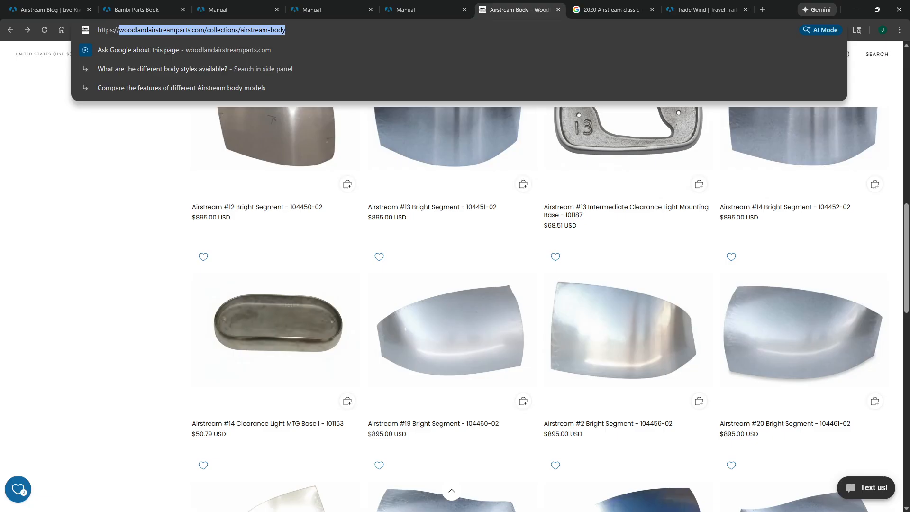
click(149, 155)
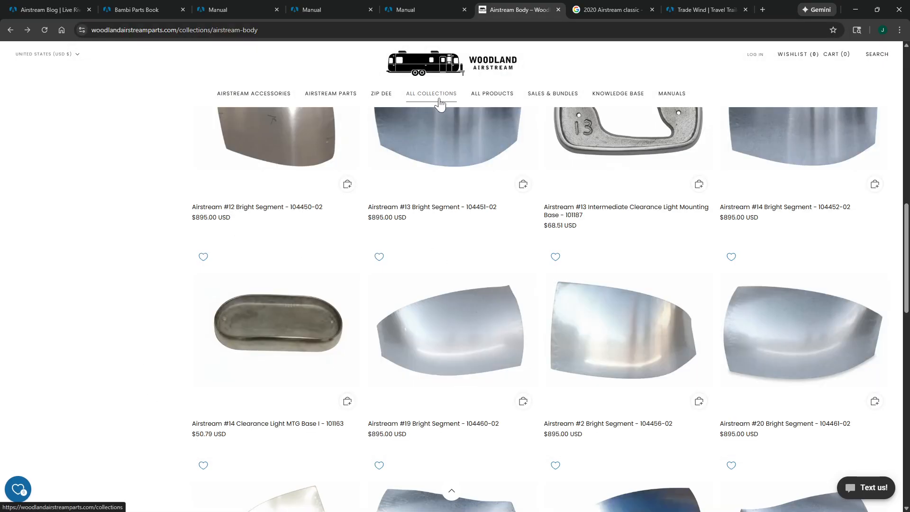
Browse to page 2 of the Airstream Body parts and enlarge the 2020 Classic exterior shell drawing of the .060 x 36" black aluminum sheet.
scroll(527, 223, up, 8)
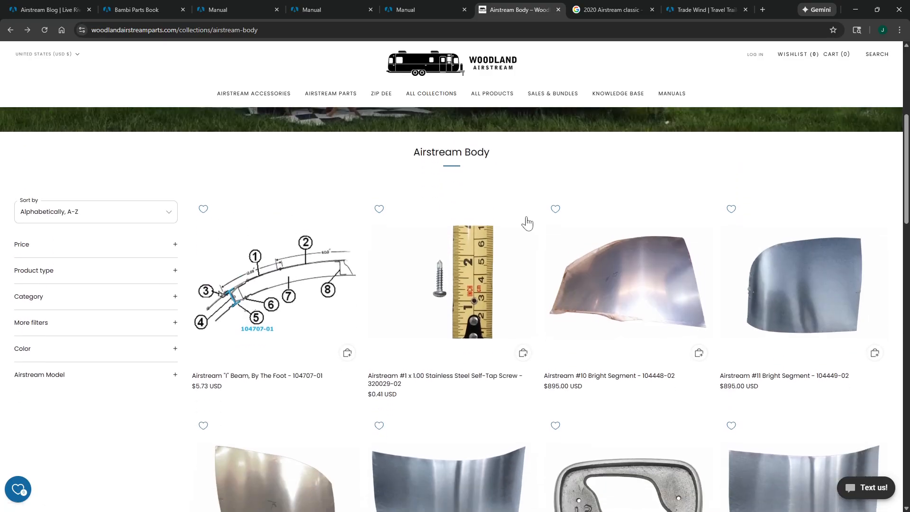
scroll(527, 223, down, 10)
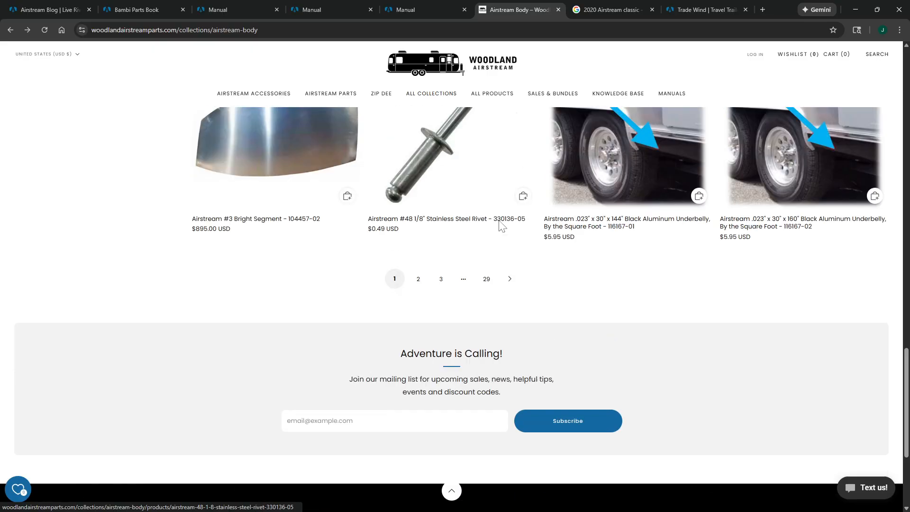
scroll(502, 227, up, 1)
click(419, 333)
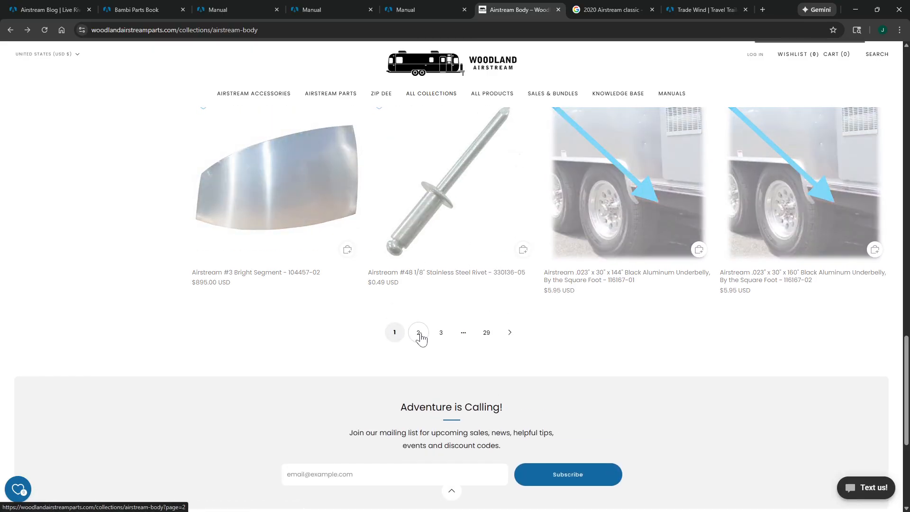
scroll(572, 227, up, 4)
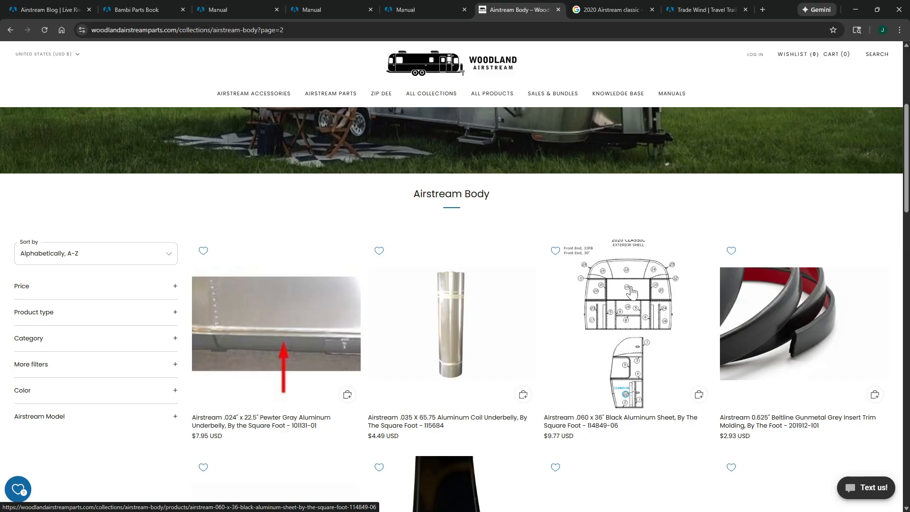
scroll(644, 296, down, 1)
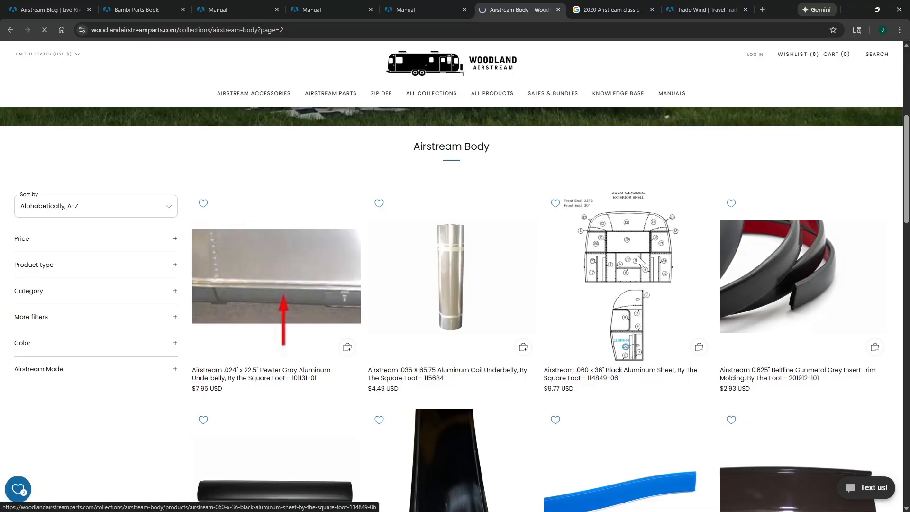
click(291, 235)
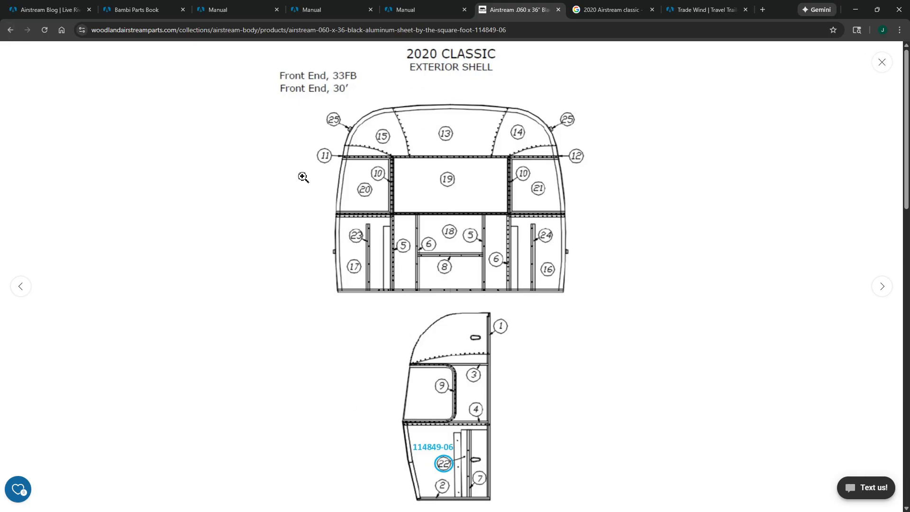
Return to the Airstream Body listing and skim the remaining parts on page 2 and those on page 3.
click(10, 30)
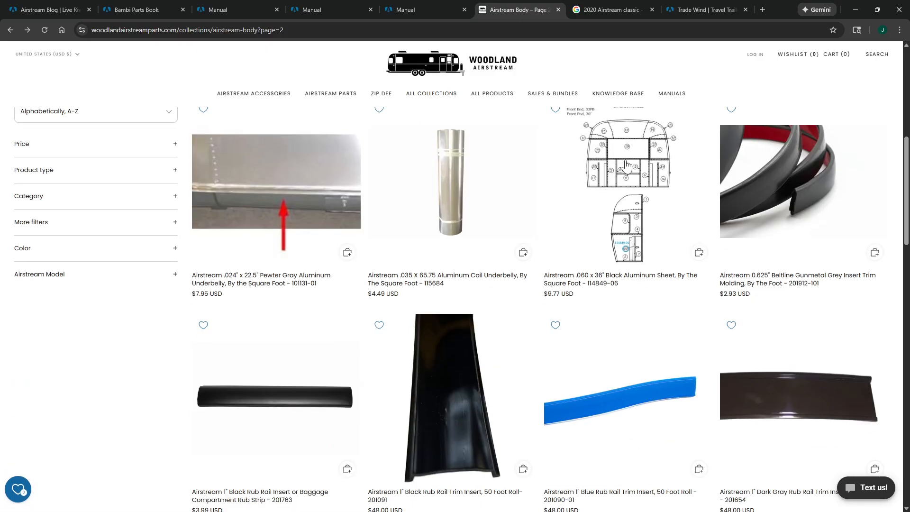
scroll(626, 166, down, 8)
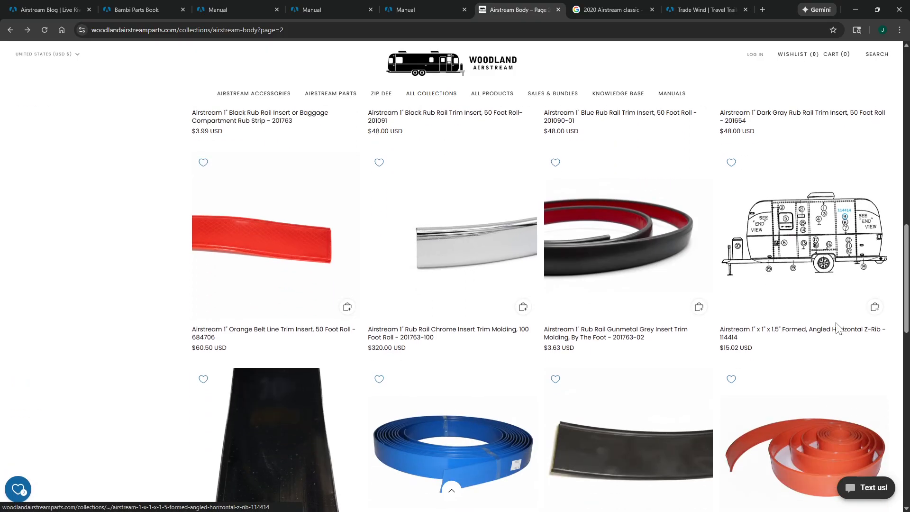
scroll(616, 209, down, 13)
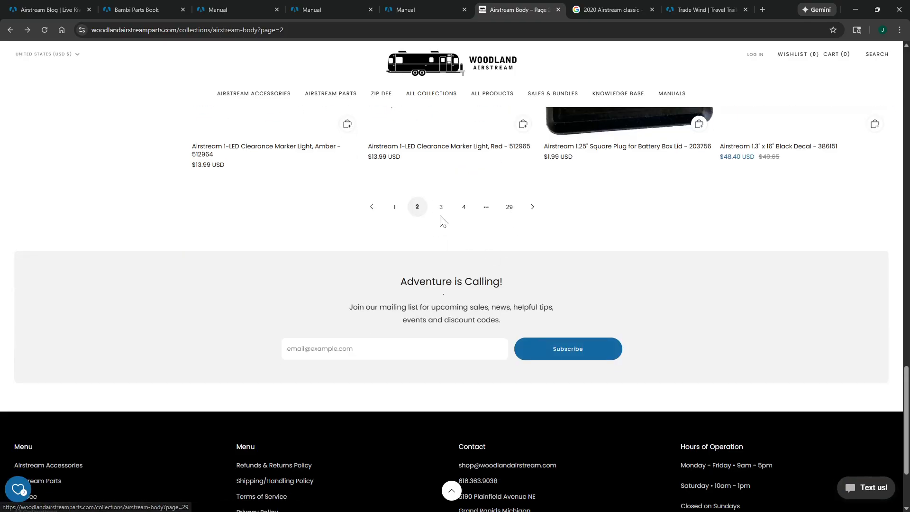
click(441, 207)
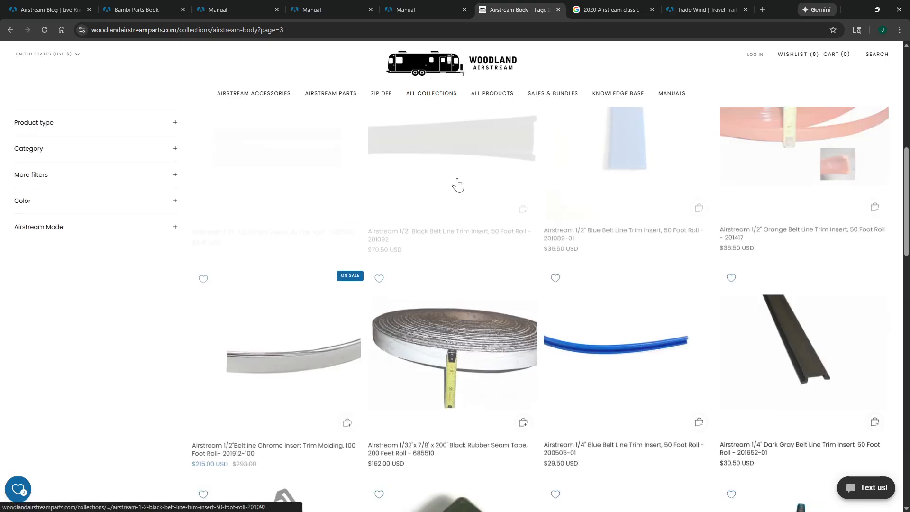
scroll(457, 185, down, 20)
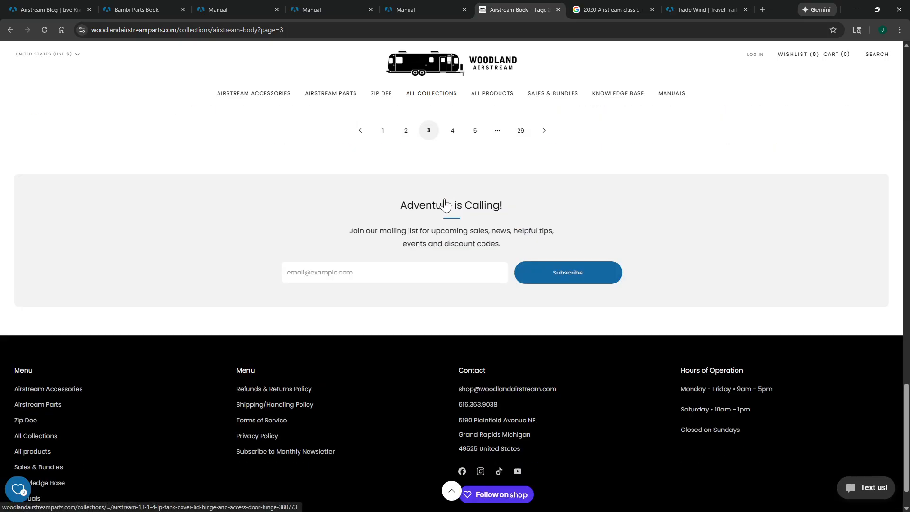
scroll(444, 205, up, 10)
Review the 22FB curbside exterior drawing in the Bambi Parts Book and return to the Airstream manuals list.
click(128, 10)
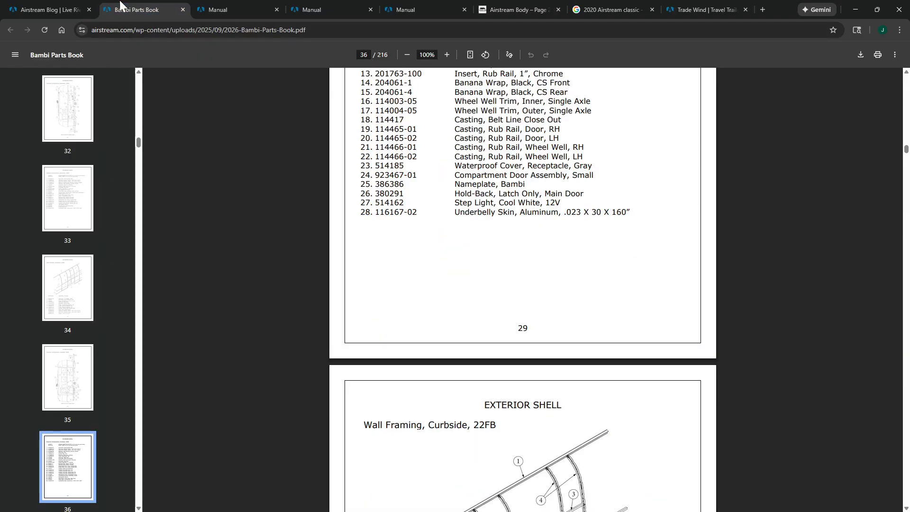
scroll(498, 256, up, 12)
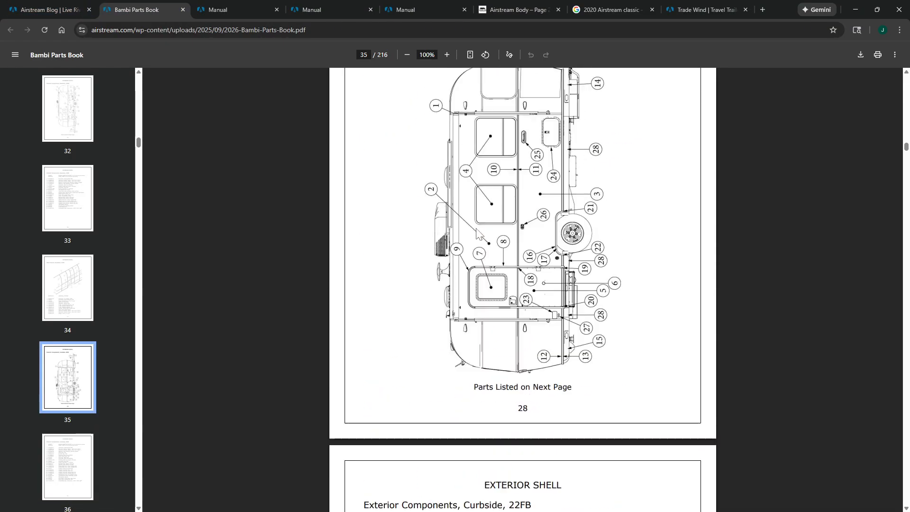
scroll(477, 233, down, 6)
click(56, 10)
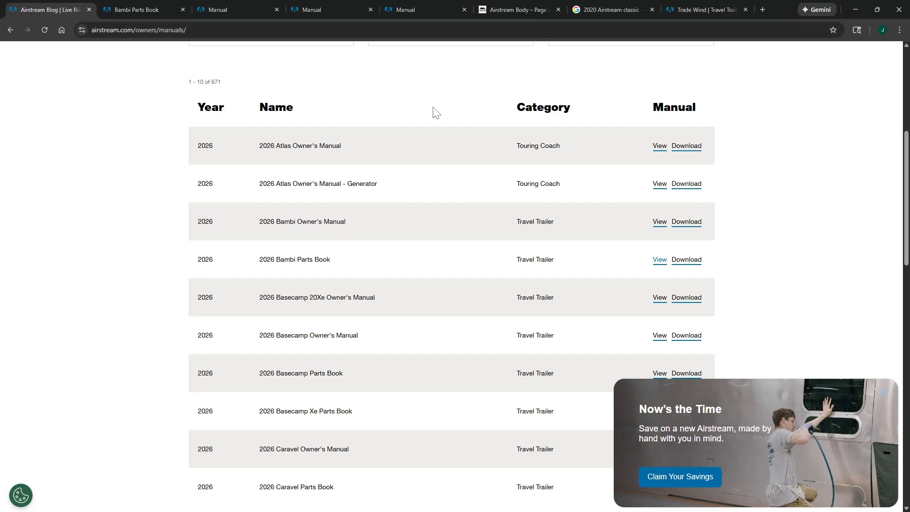
Filter the Airstream manuals list to the year 2020.
scroll(436, 112, up, 5)
click(515, 280)
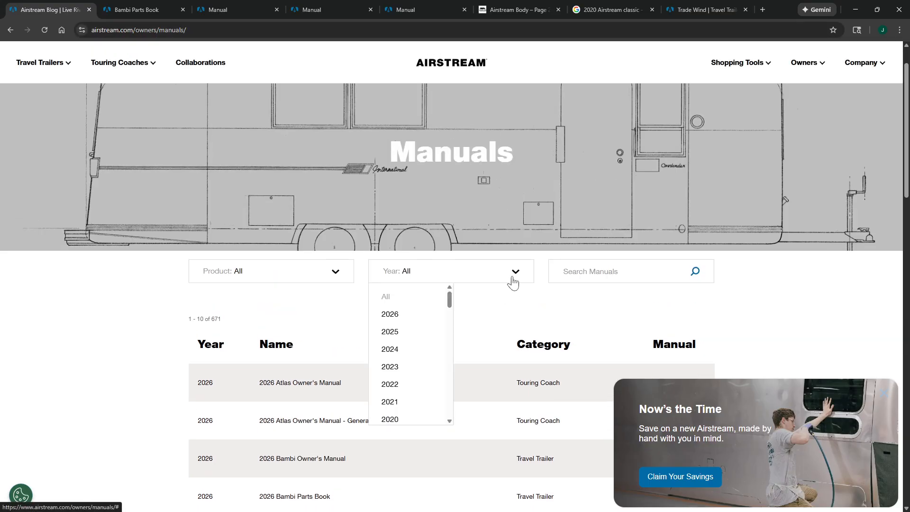
scroll(449, 309, down, 1)
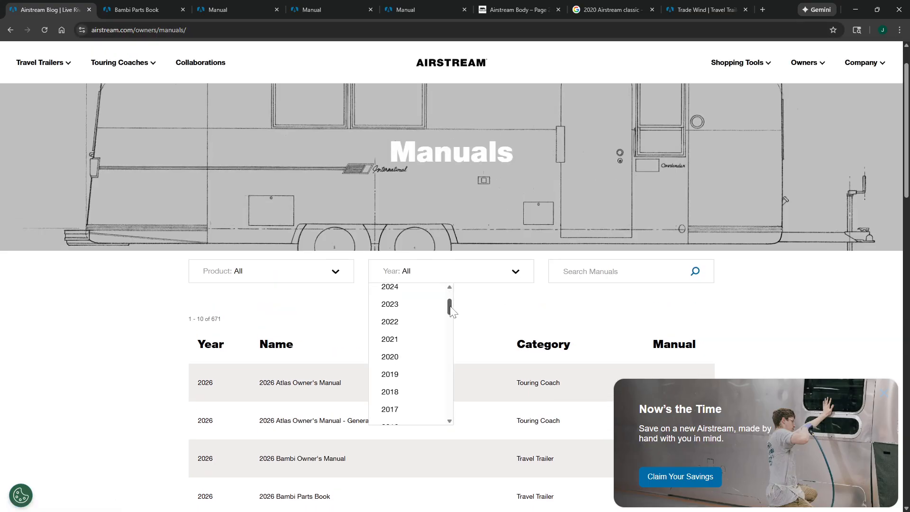
click(400, 359)
scroll(411, 306, down, 5)
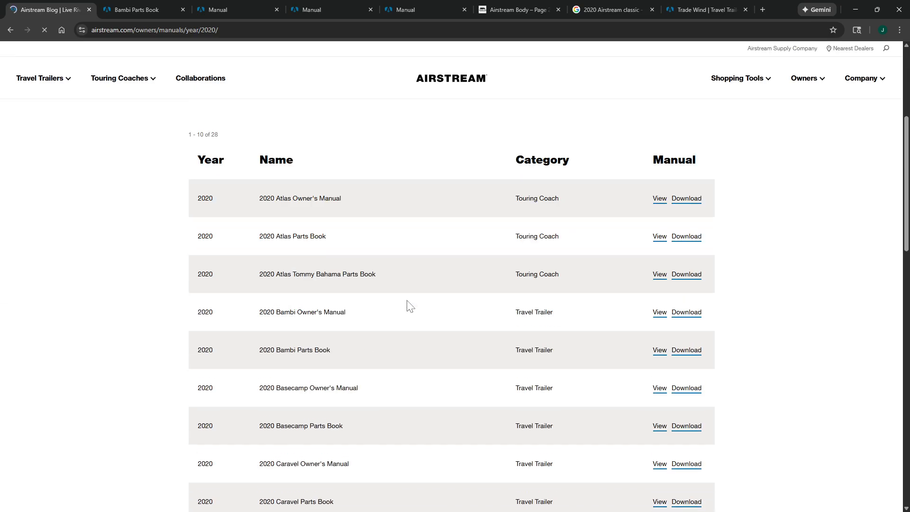
Find the 2020 Classic Owner's Manual in the filtered list and open it for viewing.
scroll(435, 284, down, 1)
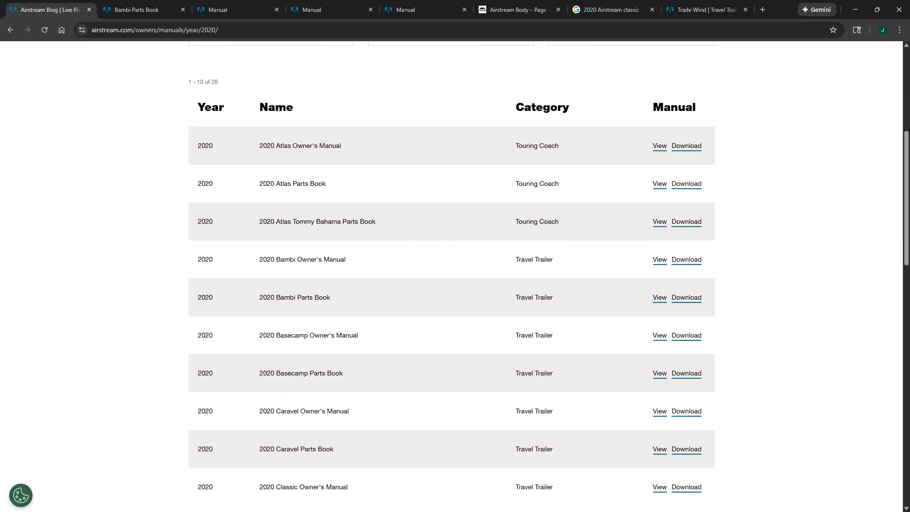
scroll(379, 271, down, 5)
scroll(522, 360, up, 2)
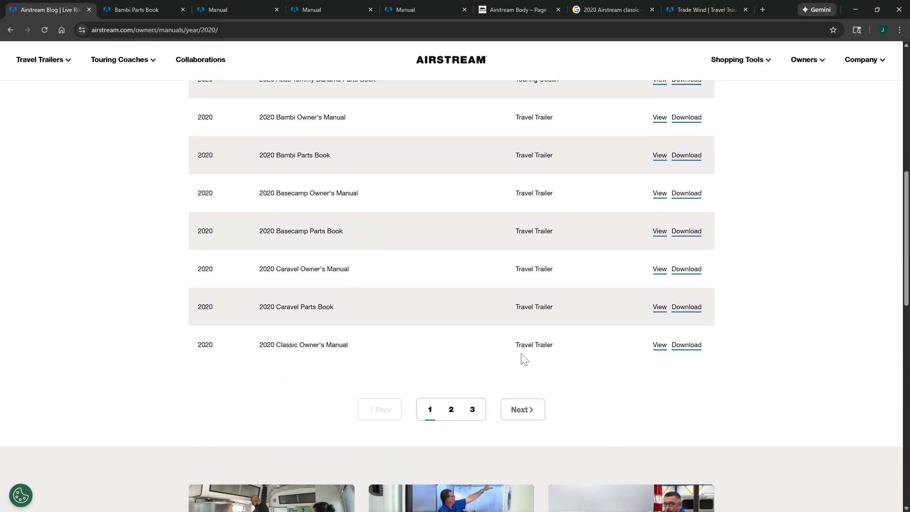
right_click(660, 346)
click(660, 345)
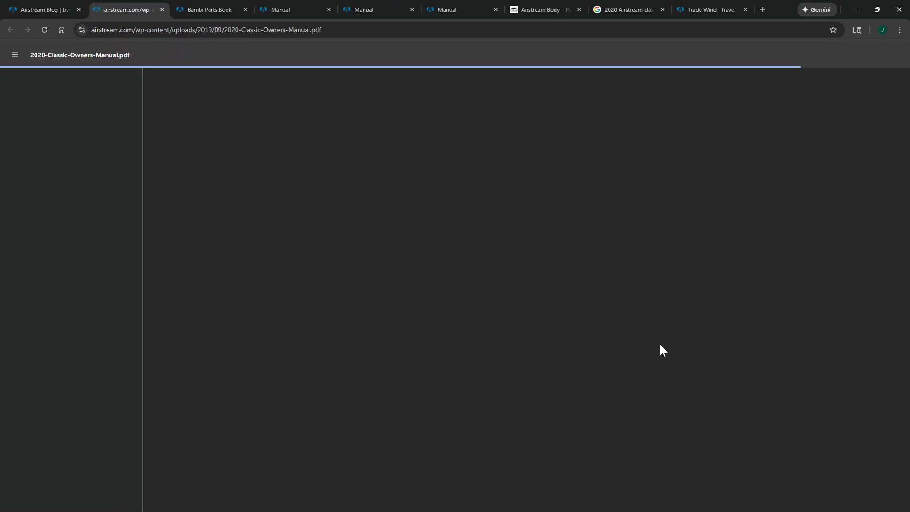
Go to the Floor Plans And Specifications page (page 26) and highlight the rows of the Specification Chart.
scroll(66, 265, down, 12)
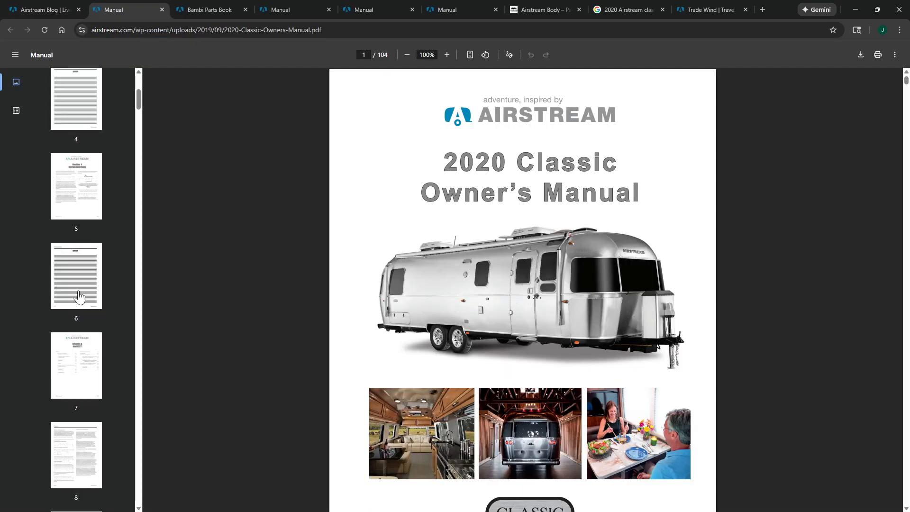
scroll(79, 298, down, 15)
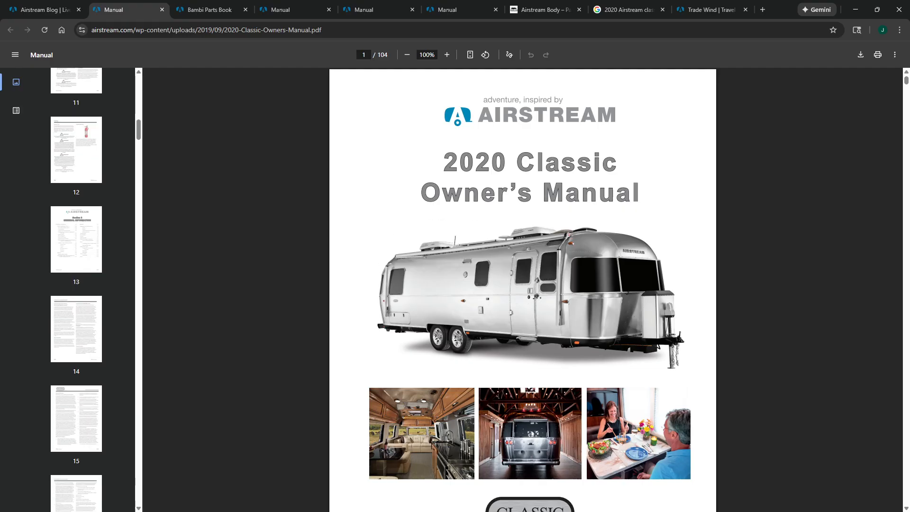
scroll(79, 297, down, 15)
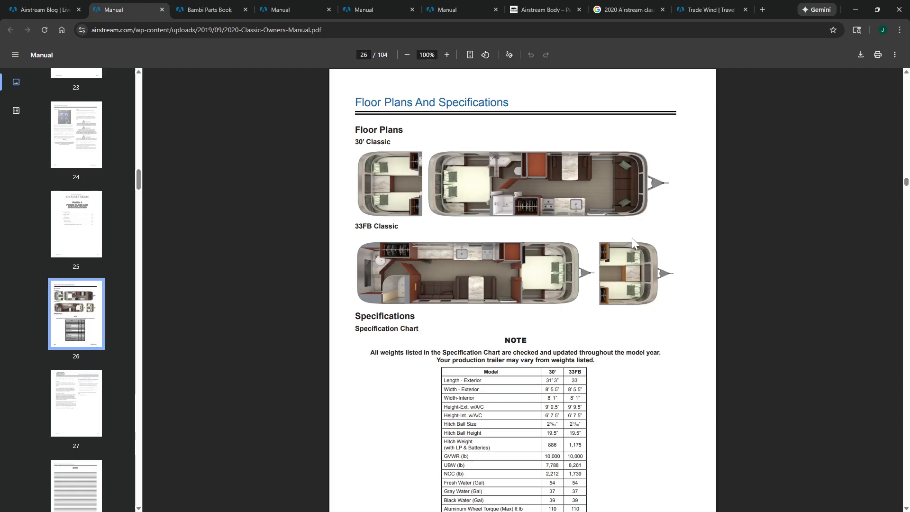
scroll(633, 236, down, 1)
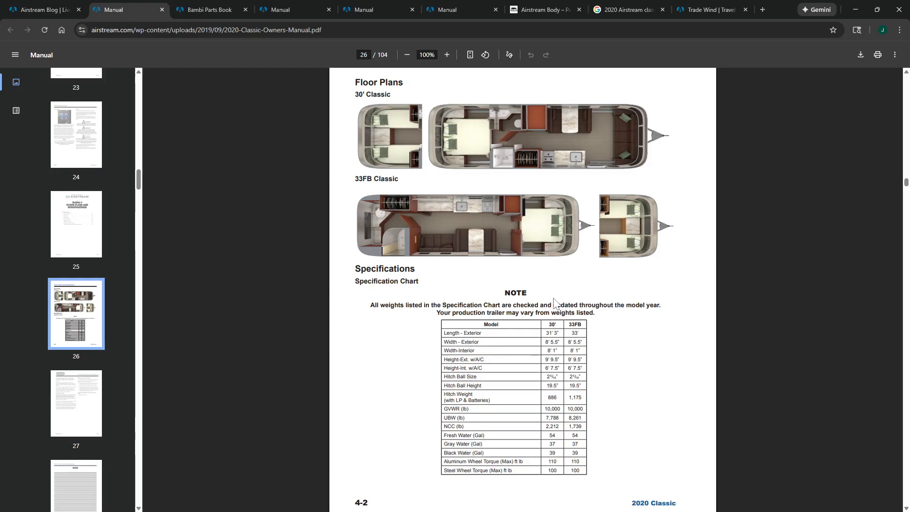
drag(443, 332, 579, 471)
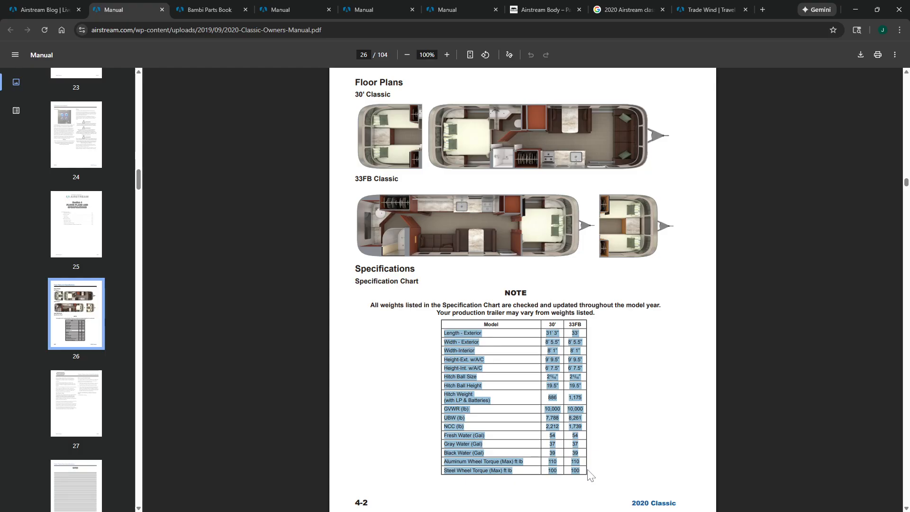
Close the Bambi Parts Book and two of the extra open copies of the manual.
click(203, 7)
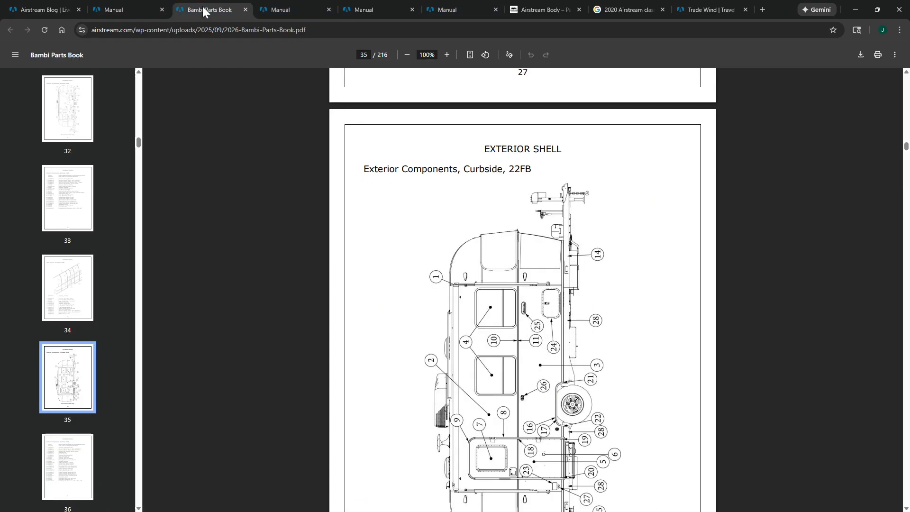
click(246, 9)
click(245, 9)
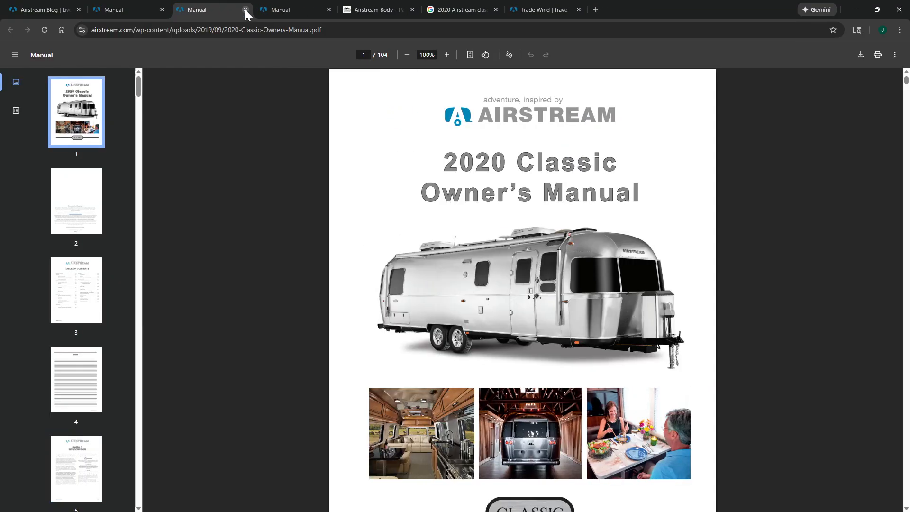
click(244, 9)
Return to the 2020 manuals list and open the 2020 Classic Parts Book from its second page.
click(38, 10)
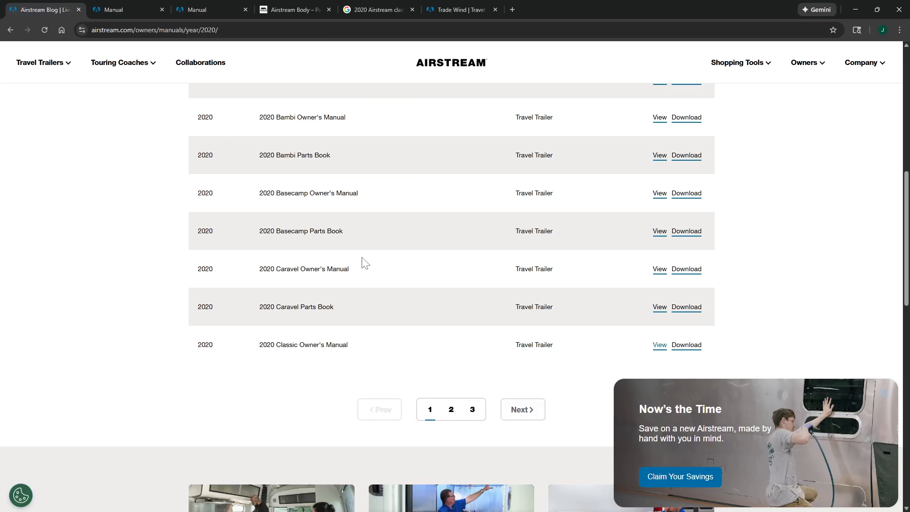
click(451, 410)
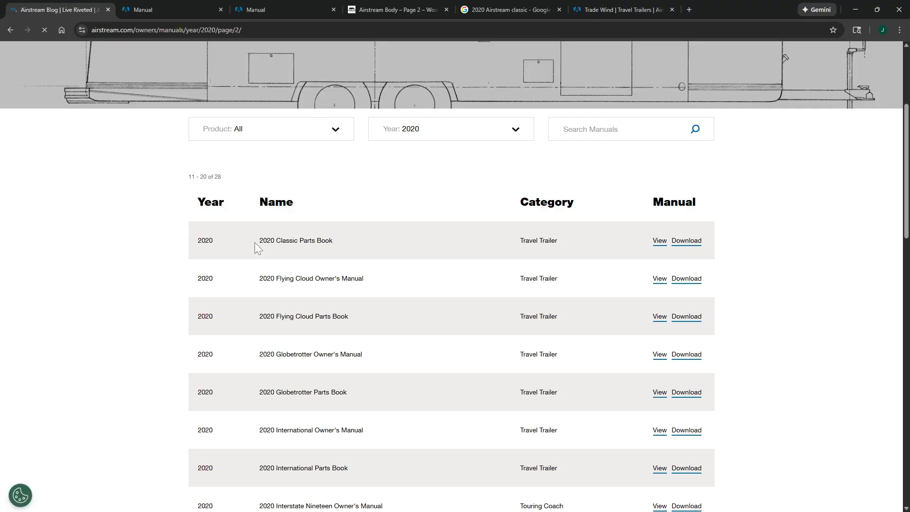
click(660, 241)
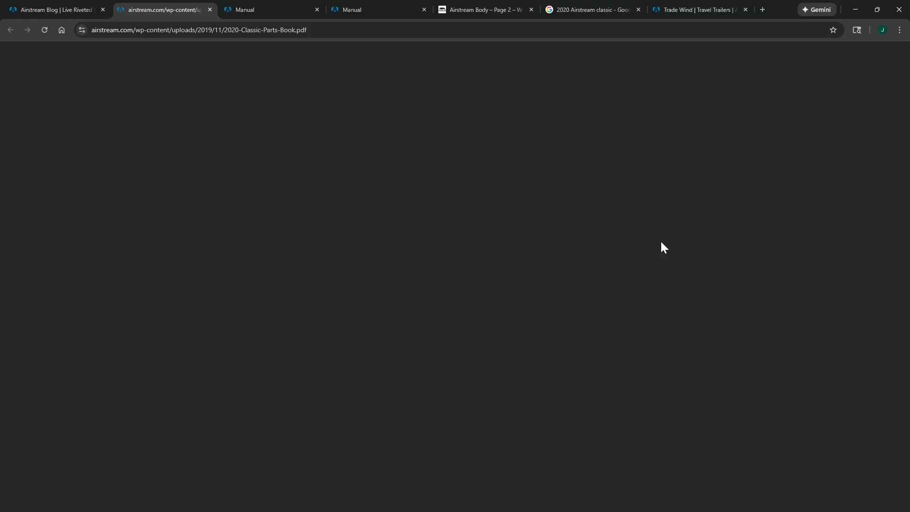
Go to page 15 of the Classic Parts Book and examine the Front End, 33FB exterior shell drawing.
scroll(74, 285, down, 20)
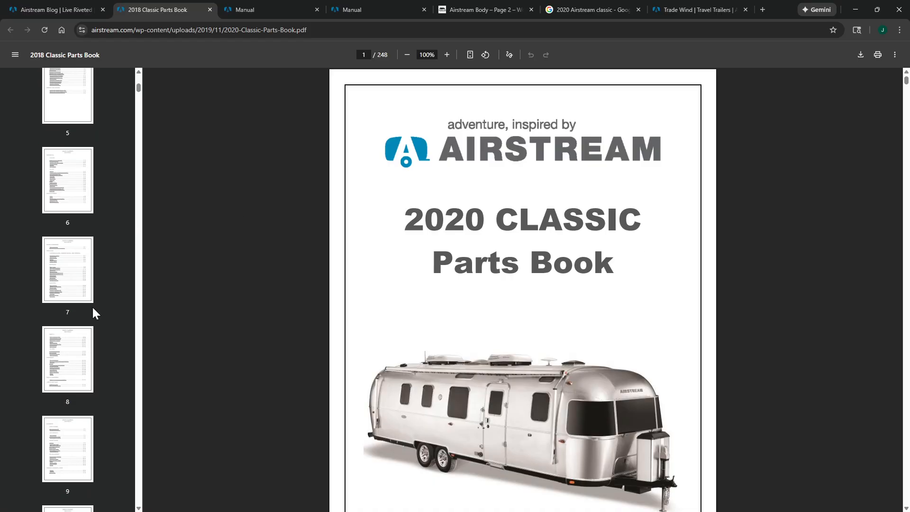
click(75, 244)
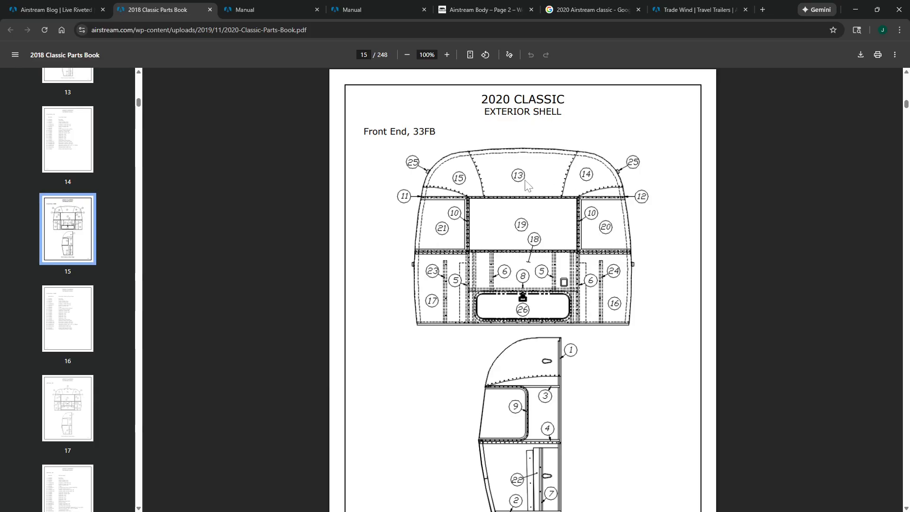
scroll(521, 266, down, 3)
scroll(679, 274, up, 3)
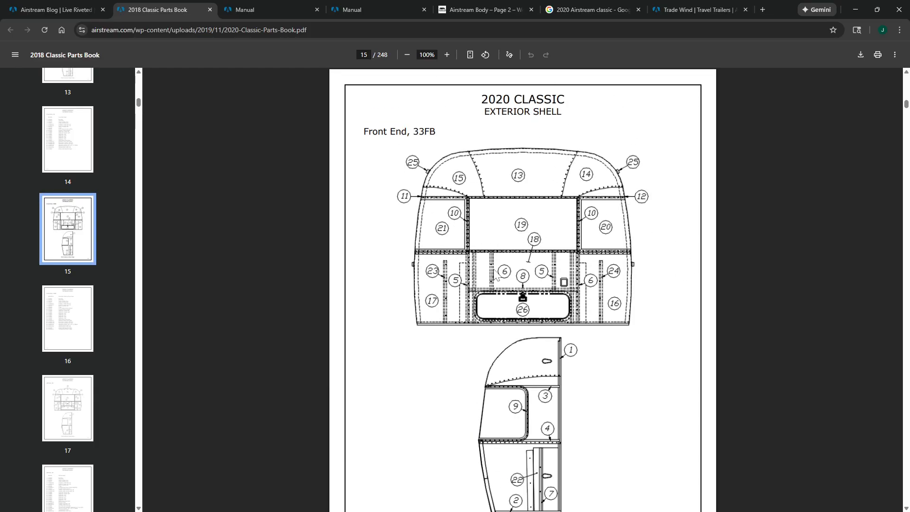
scroll(686, 238, down, 1)
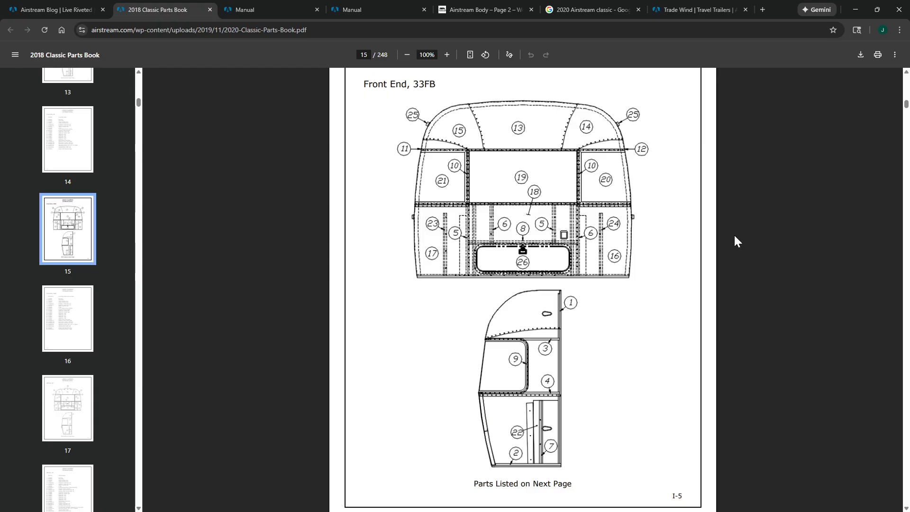
Capture a screen snip of the Front End, 33FB drawing with both its front and side views.
key(super+shift+s)
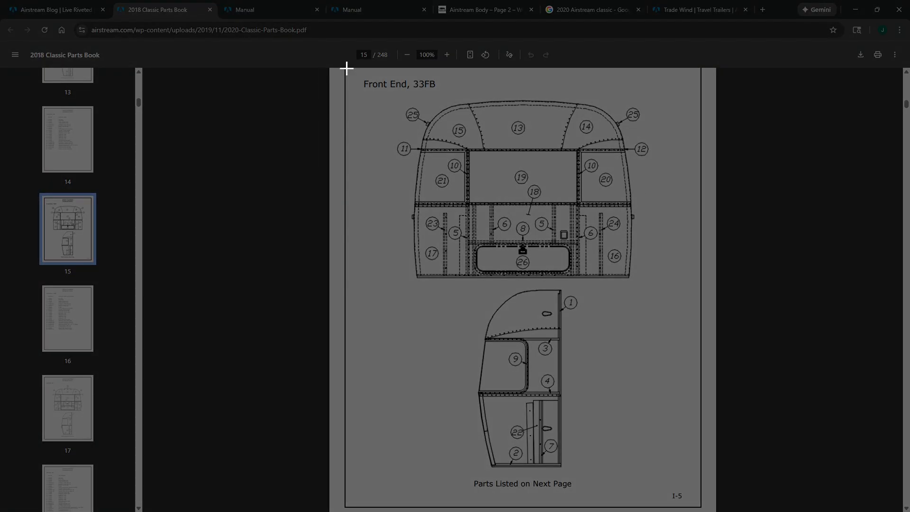
drag(355, 77, 679, 497)
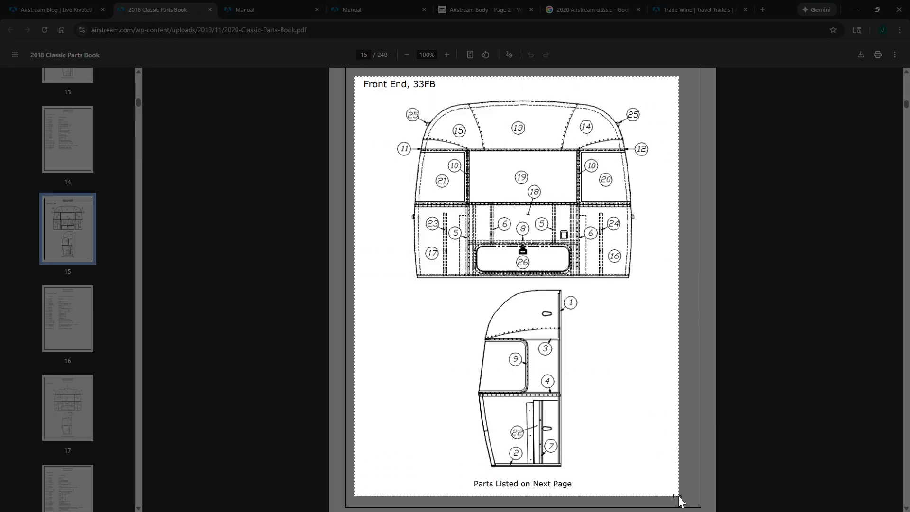
drag(679, 496, 679, 496)
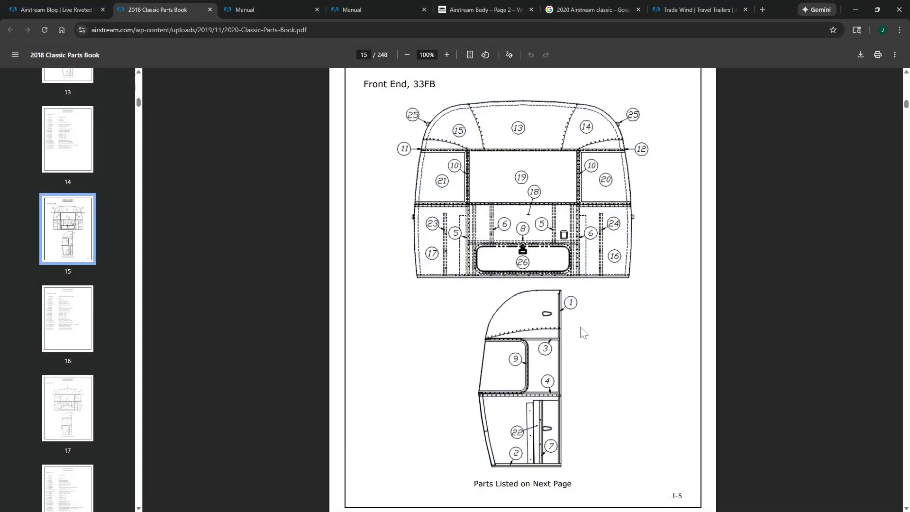
Go to page 21 of the parts book and examine the Wall, Roadside, 30' exterior drawing.
scroll(250, 315, down, 4)
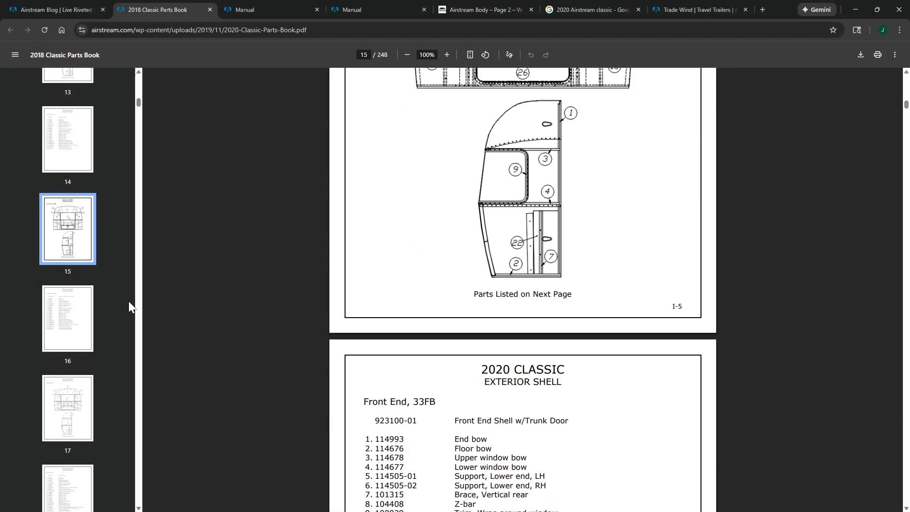
scroll(109, 322, down, 10)
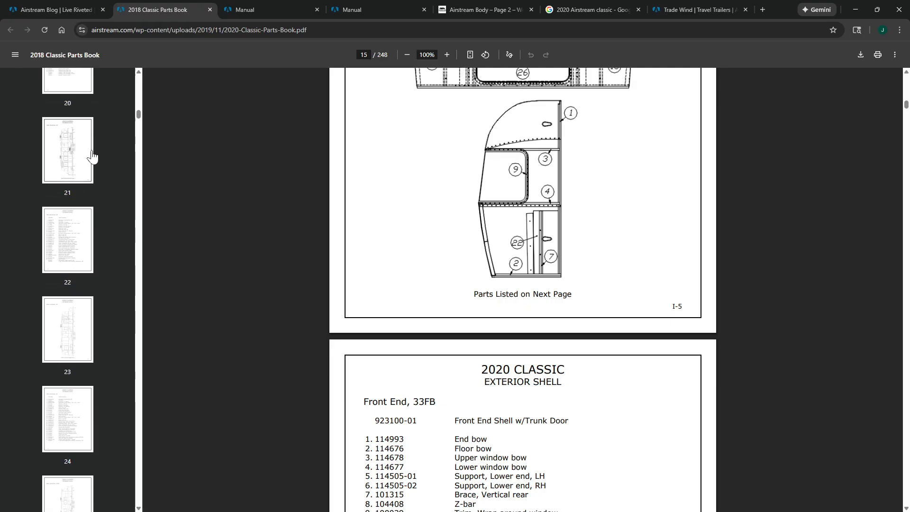
click(68, 150)
scroll(514, 262, down, 2)
scroll(514, 263, up, 1)
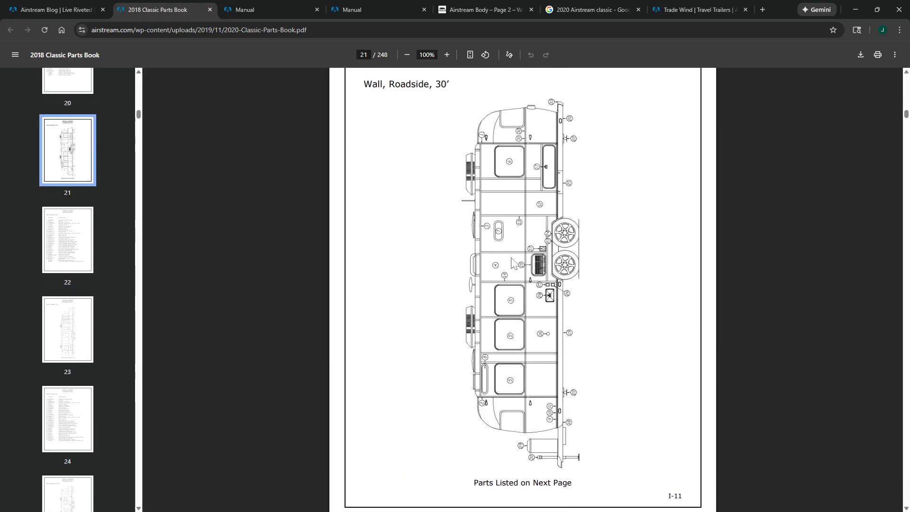
Return to page 2 of the 2020 manuals list and skim the available owner's manuals and parts books.
click(47, 9)
scroll(526, 253, down, 1)
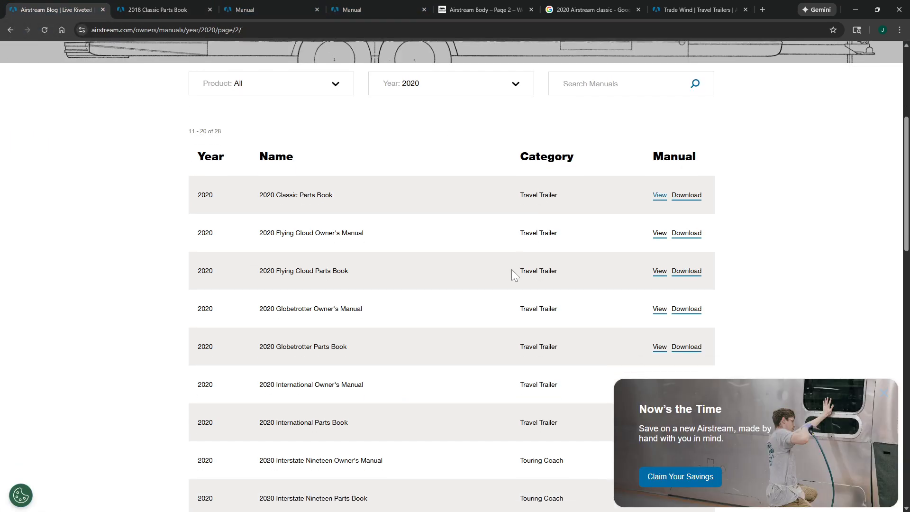
scroll(344, 254, down, 2)
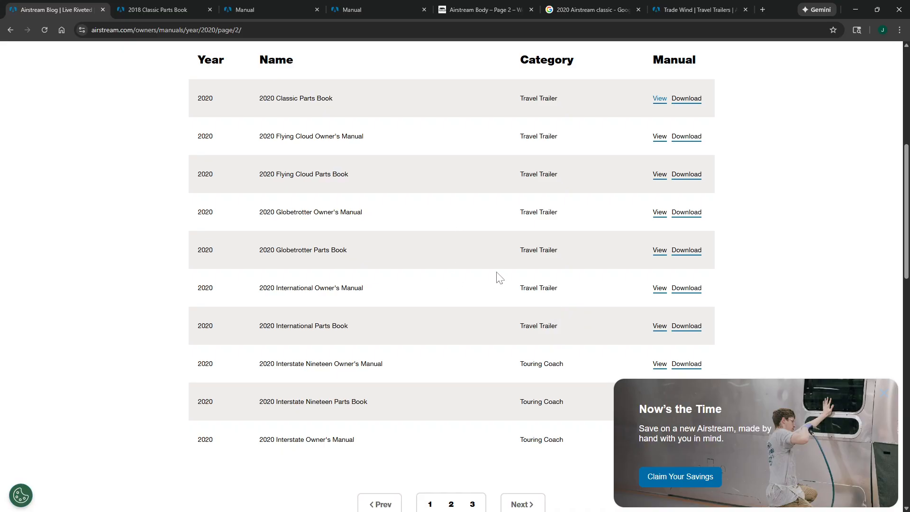
scroll(496, 274, down, 1)
scroll(299, 278, down, 1)
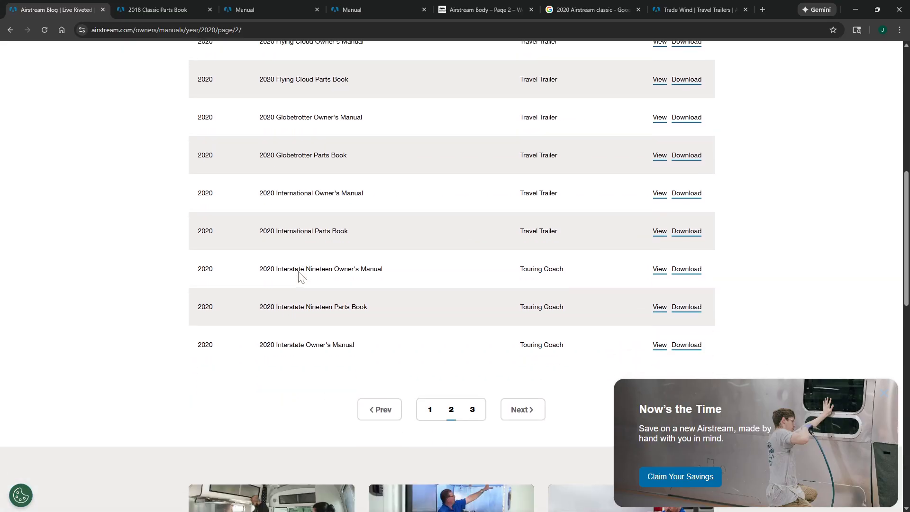
scroll(460, 397, up, 9)
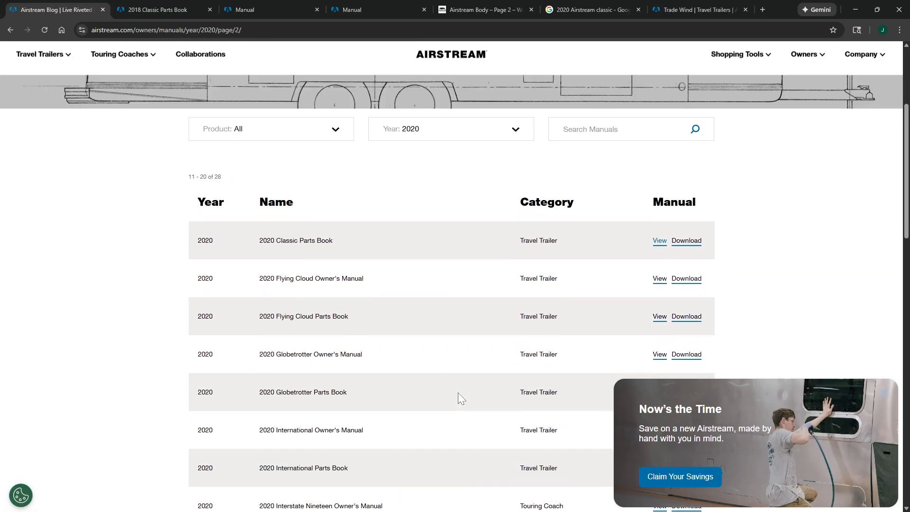
scroll(523, 317, down, 2)
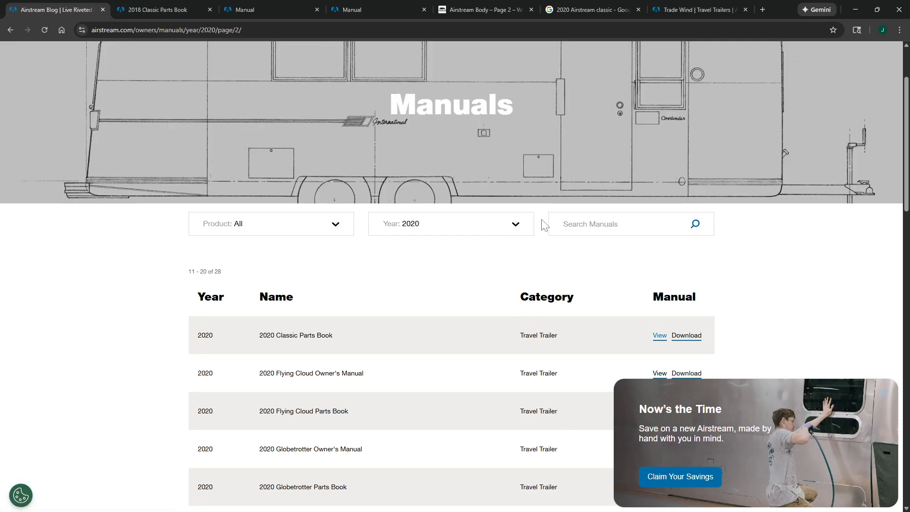
Filter the manuals list to the year 1968 and review the listed manual.
click(517, 229)
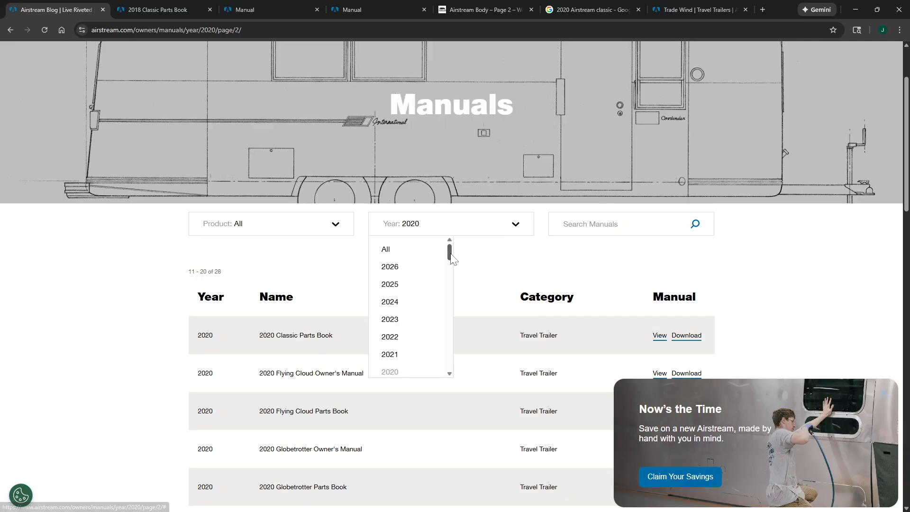
drag(450, 252, 445, 372)
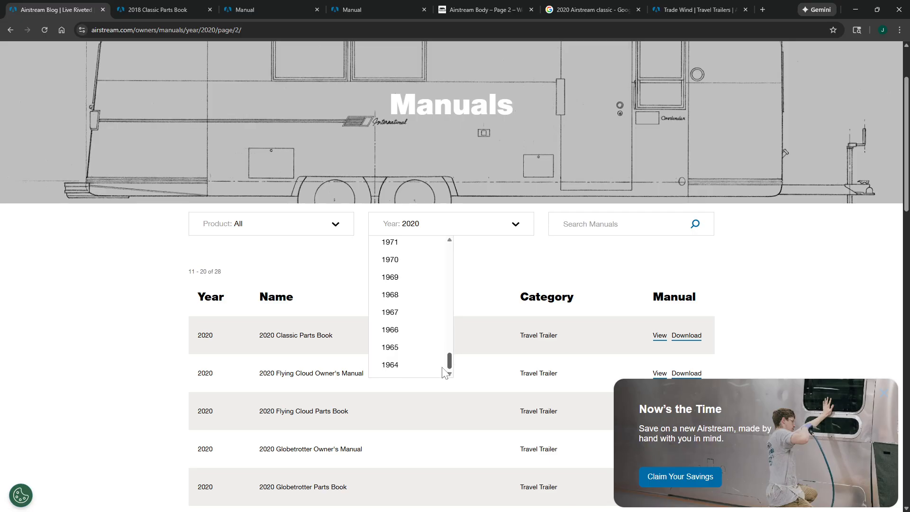
click(400, 299)
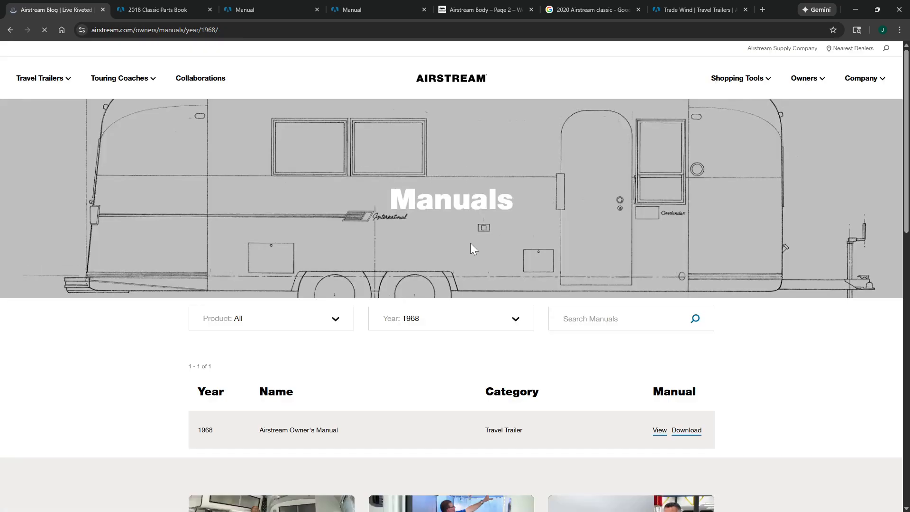
scroll(471, 246, down, 5)
scroll(494, 254, up, 2)
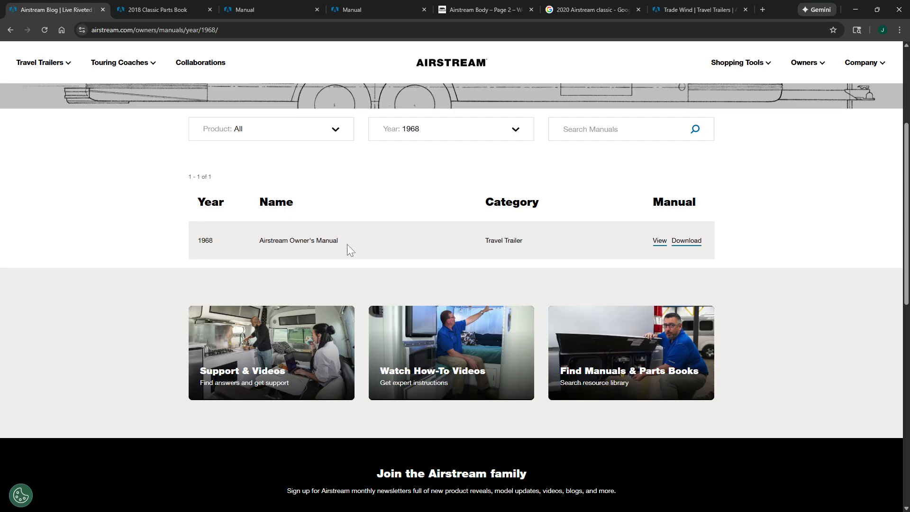
Open the 1968 Airstream Owner's Manual and skim its pages up to the parking steps diagram on PDF page 24.
click(659, 240)
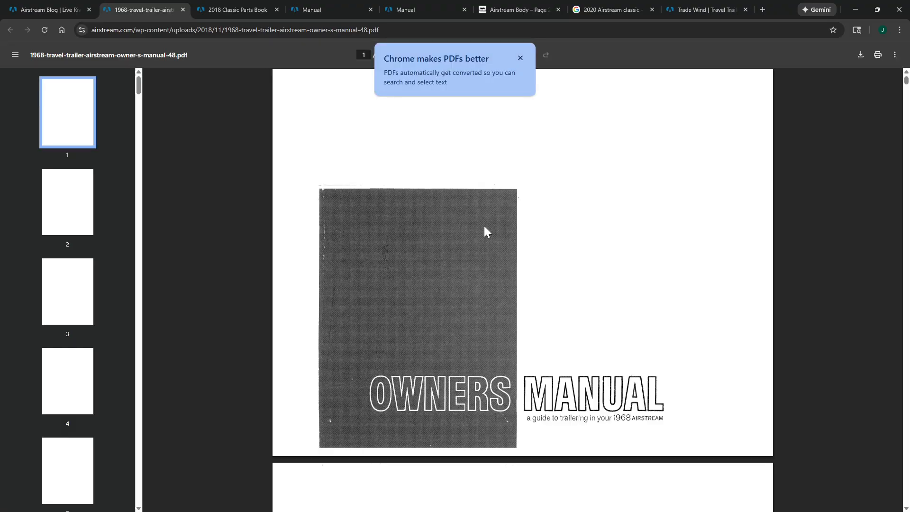
scroll(481, 242, down, 4)
scroll(479, 256, down, 20)
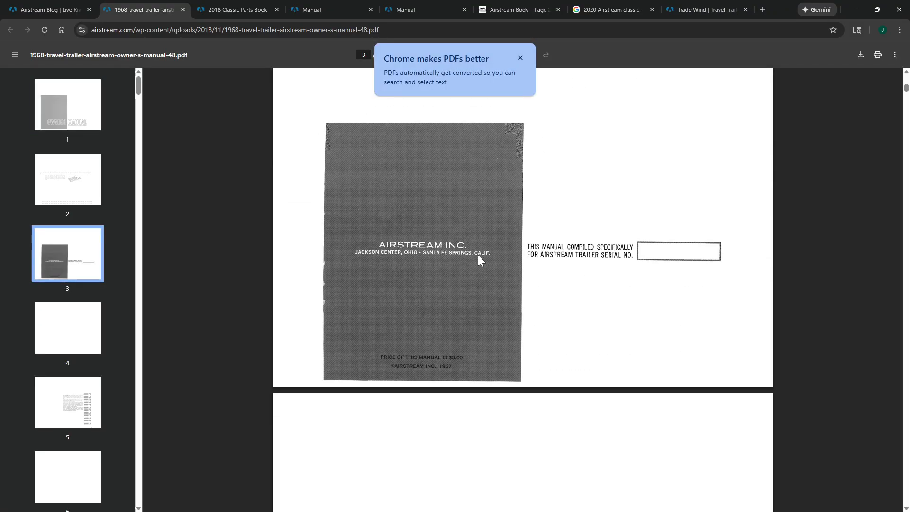
scroll(478, 255, down, 20)
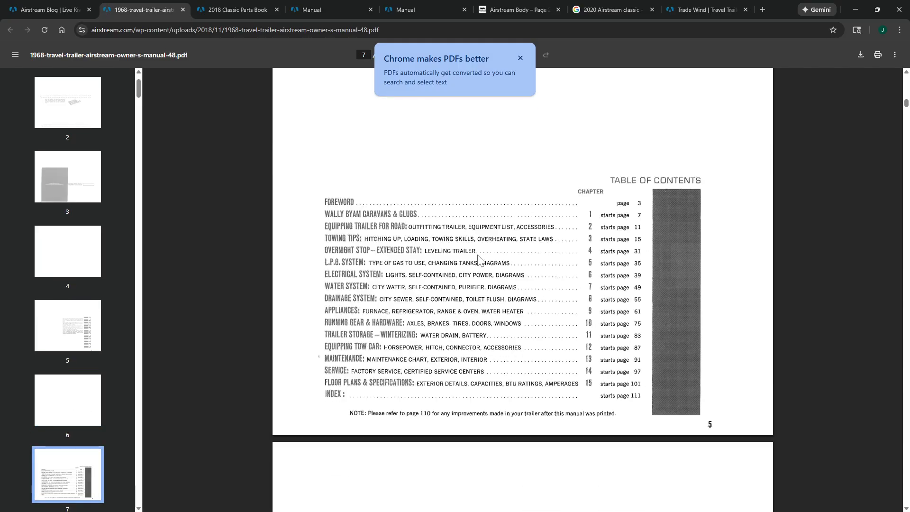
scroll(479, 256, down, 20)
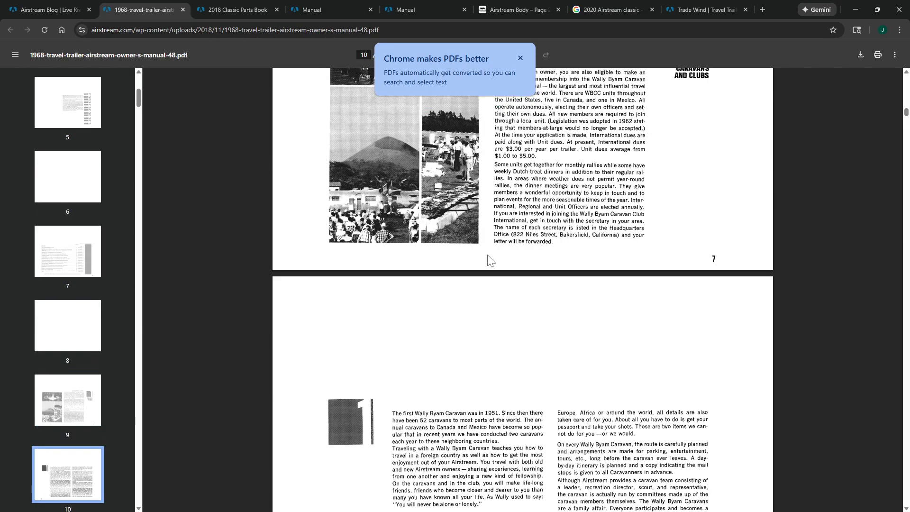
scroll(489, 259, down, 6)
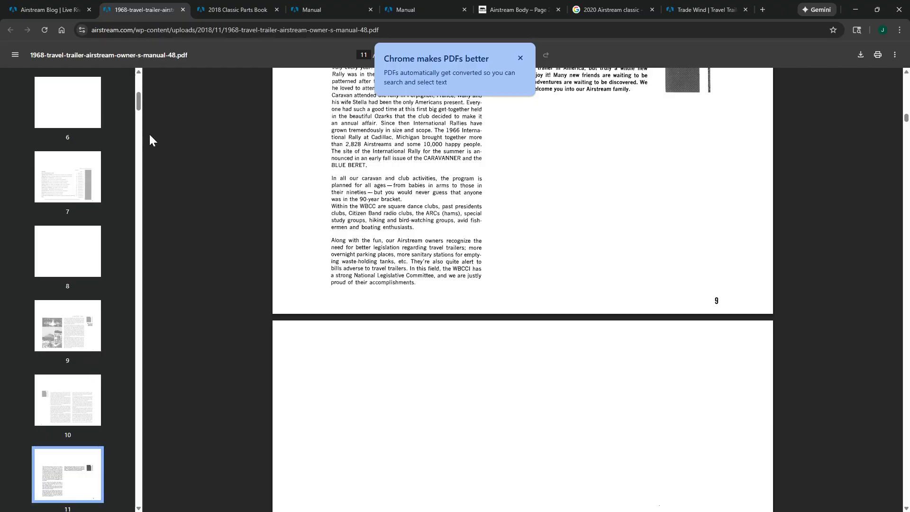
drag(140, 109, 141, 168)
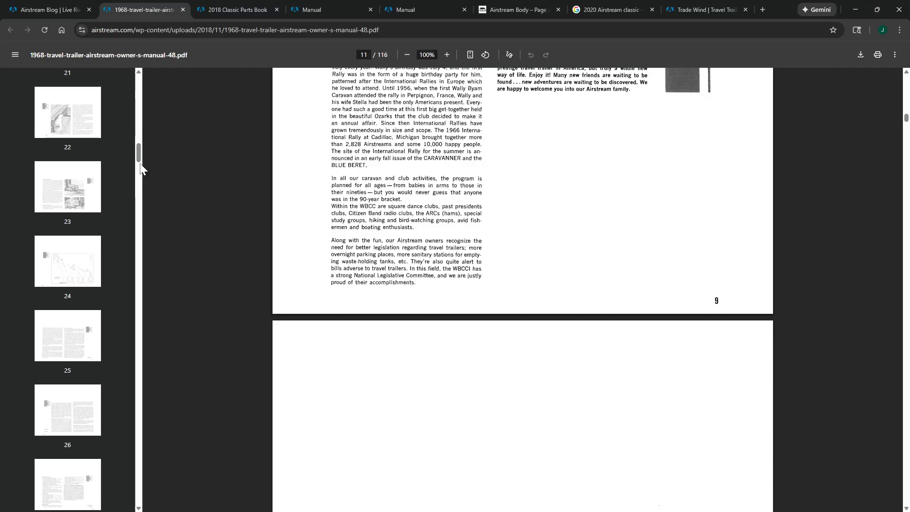
click(77, 278)
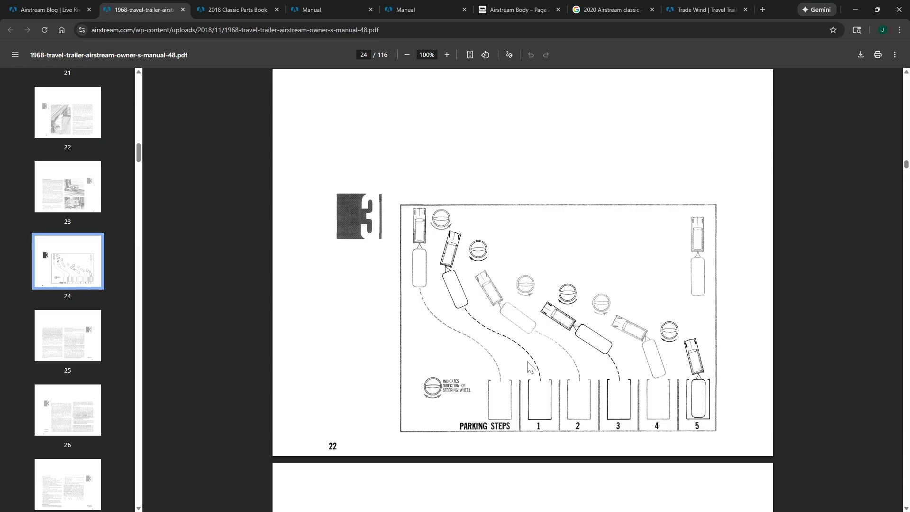
scroll(529, 363, down, 2)
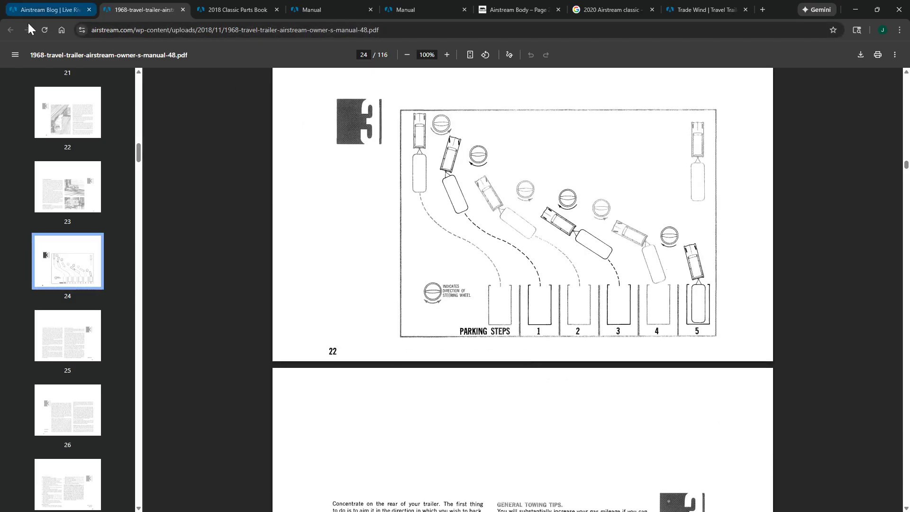
Filter the manuals list to the year 1965 and open the Caravel 17 Owner's Manual.
click(60, 9)
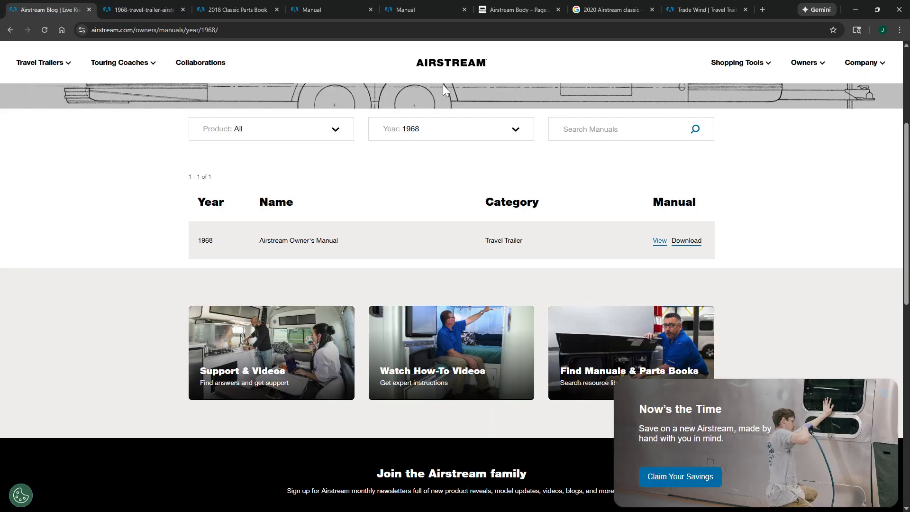
click(511, 135)
drag(449, 157, 451, 282)
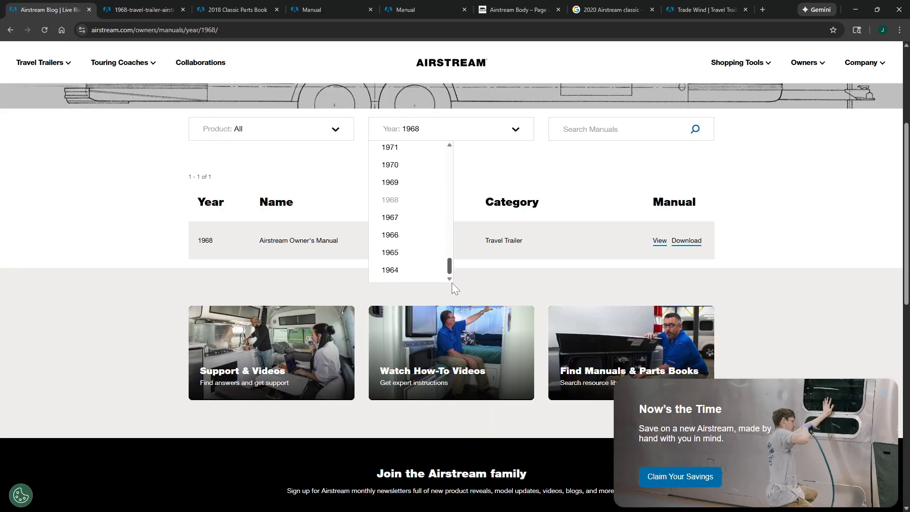
click(420, 254)
scroll(488, 239, down, 3)
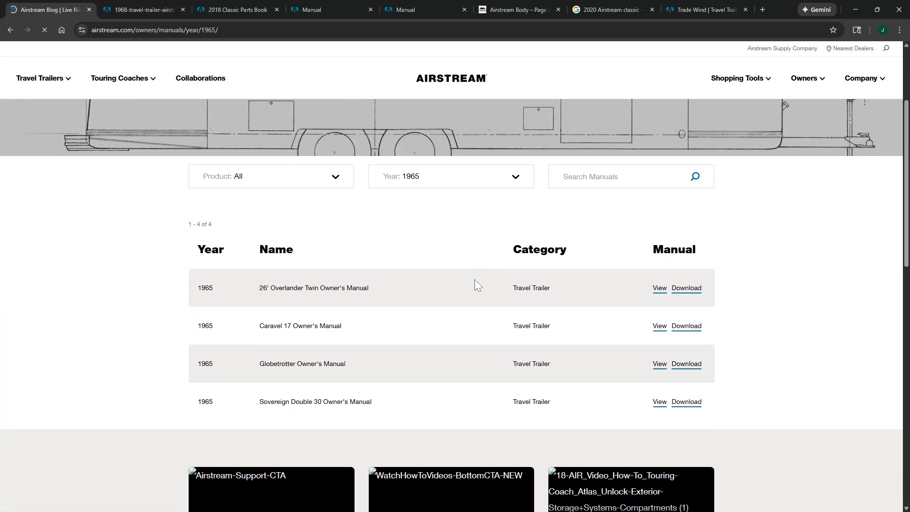
click(660, 326)
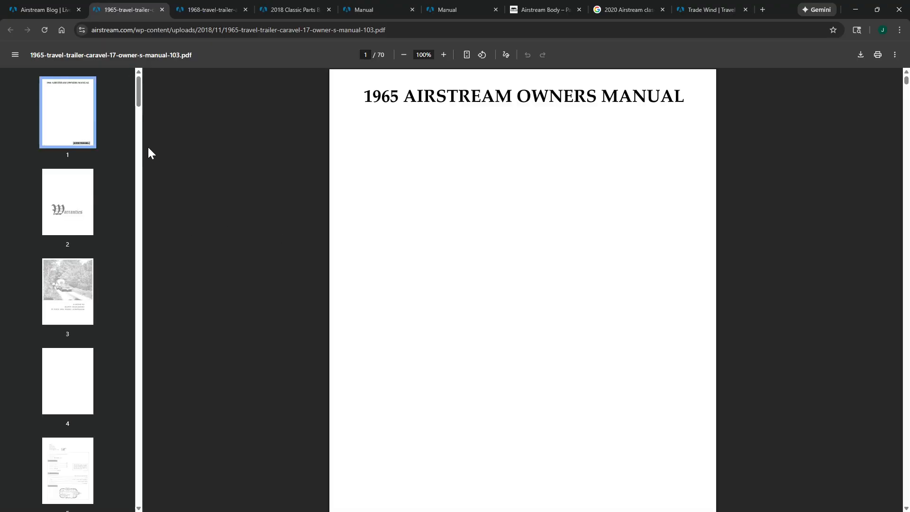
Skim the Caravel 17 manual's cover photo, floor plan page and exterior figures 1-A and 1-B, through PDF page 17.
click(68, 291)
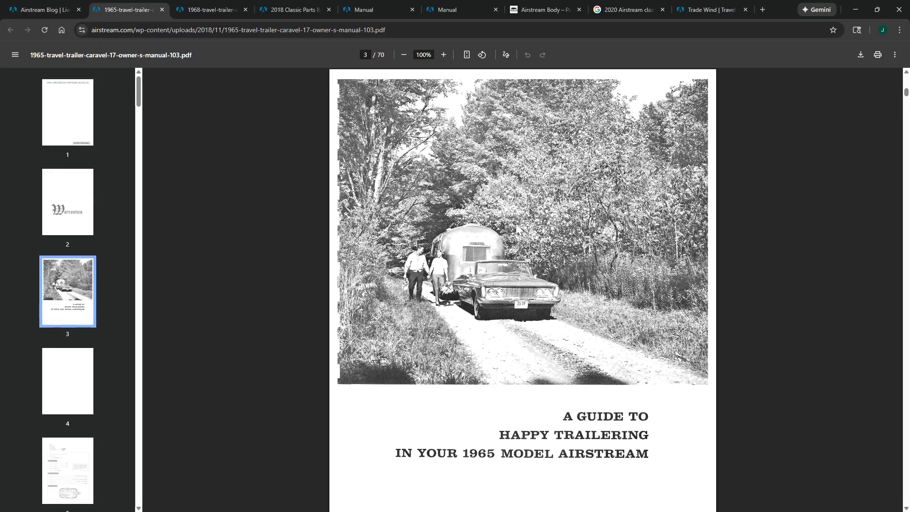
scroll(81, 401, down, 2)
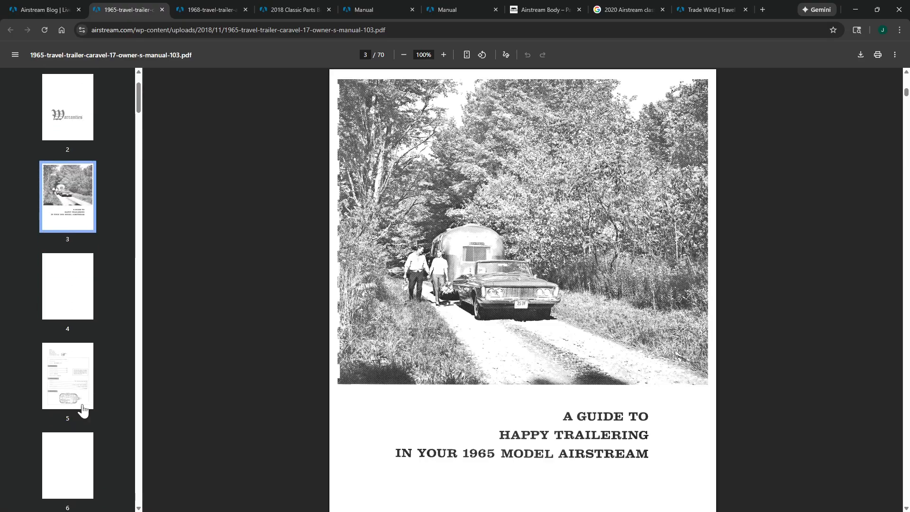
click(81, 403)
scroll(549, 365, down, 5)
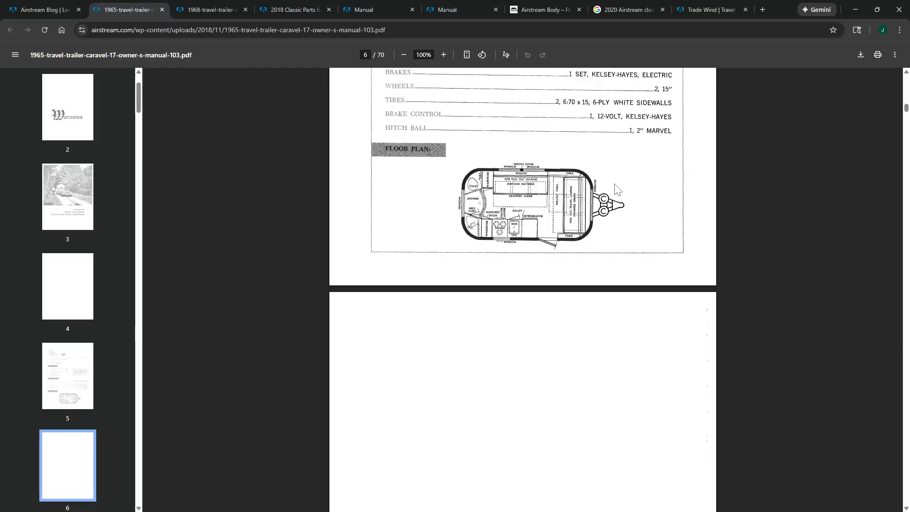
drag(139, 109, 142, 186)
click(67, 154)
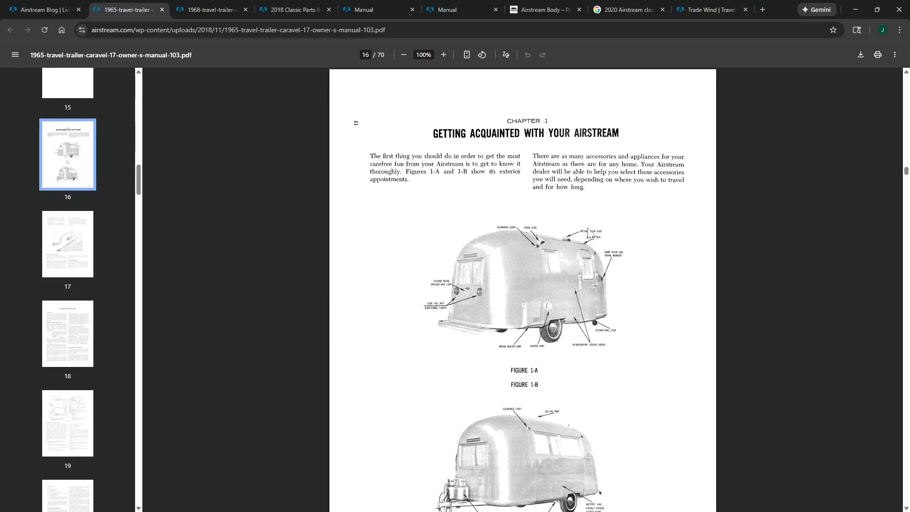
scroll(532, 301, down, 4)
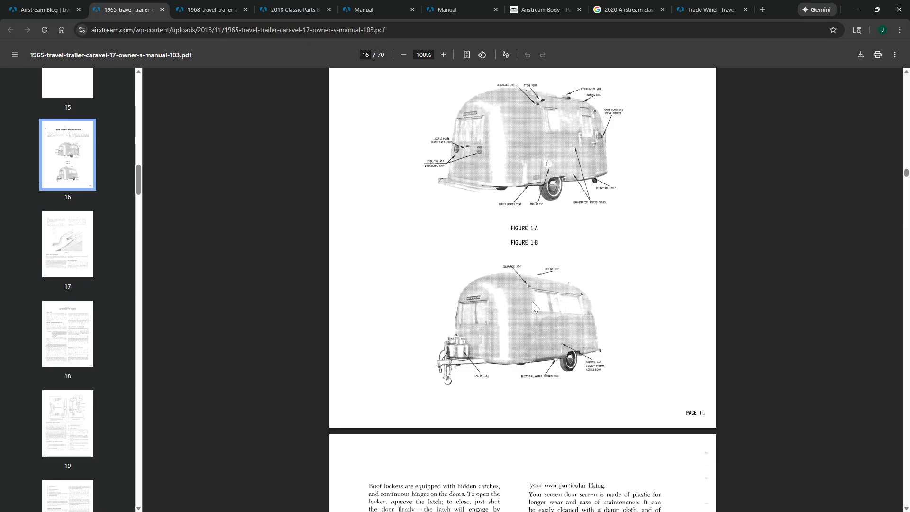
click(70, 249)
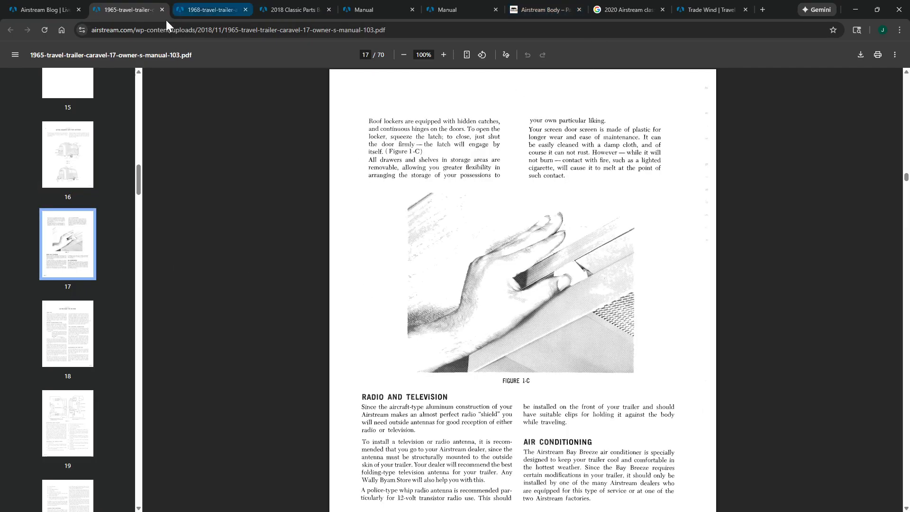
Close the Google image search, Trade Wind and Woodland Airstream body parts pages.
click(34, 9)
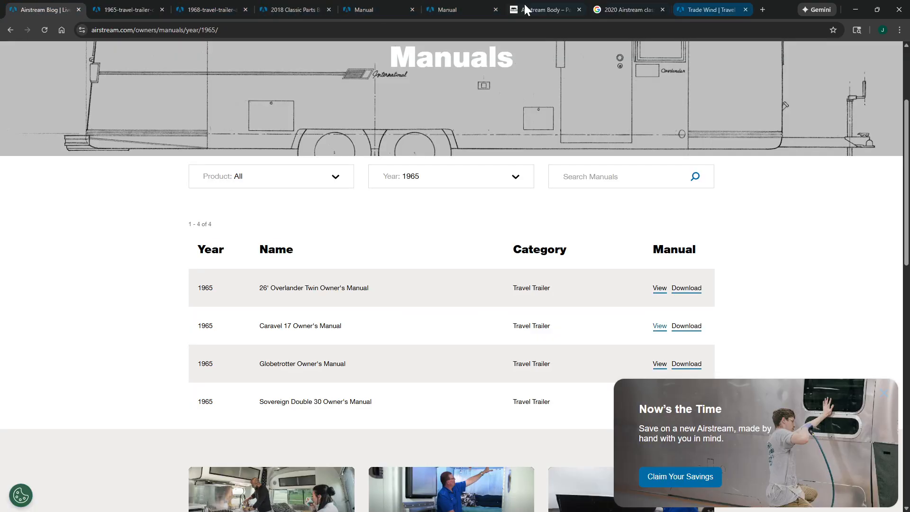
click(638, 8)
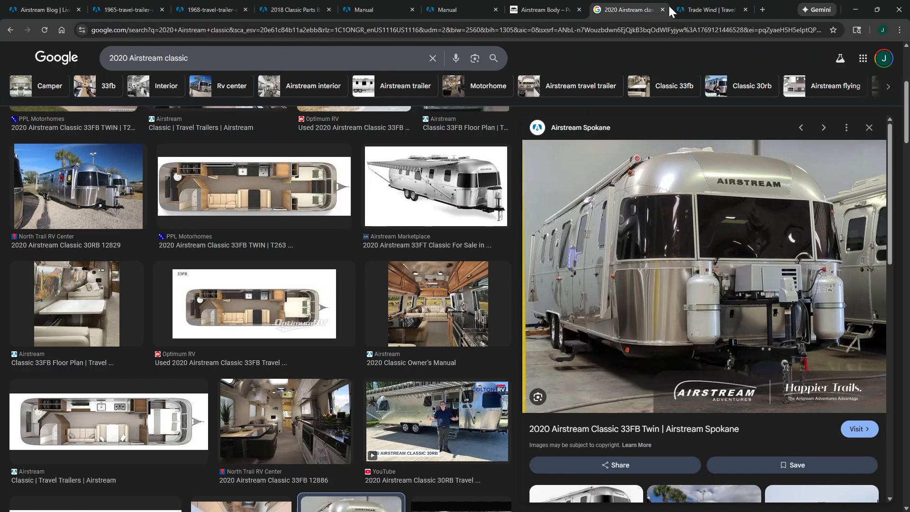
click(663, 10)
click(662, 10)
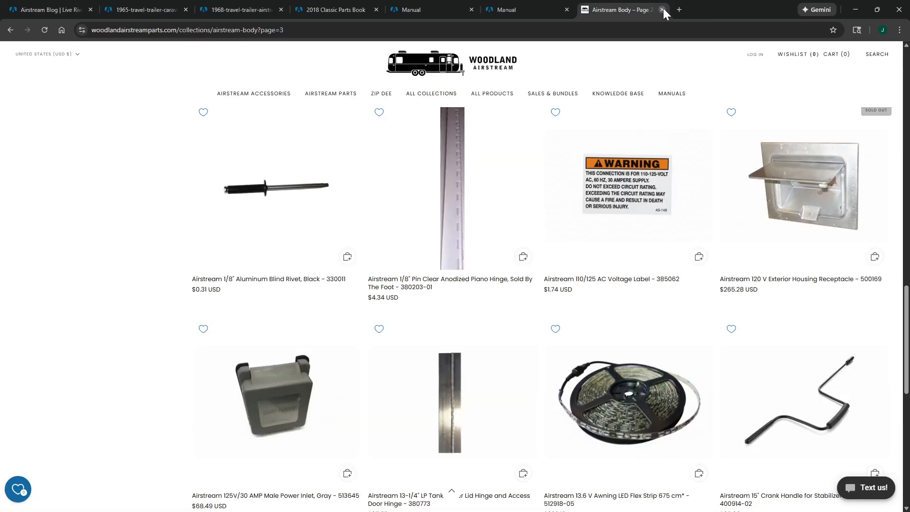
click(663, 10)
click(662, 9)
Revisit the 2020 Classic owner's manual floor plans and the parts book's roadside wall drawing, close the browser and return to Rhino.
click(498, 10)
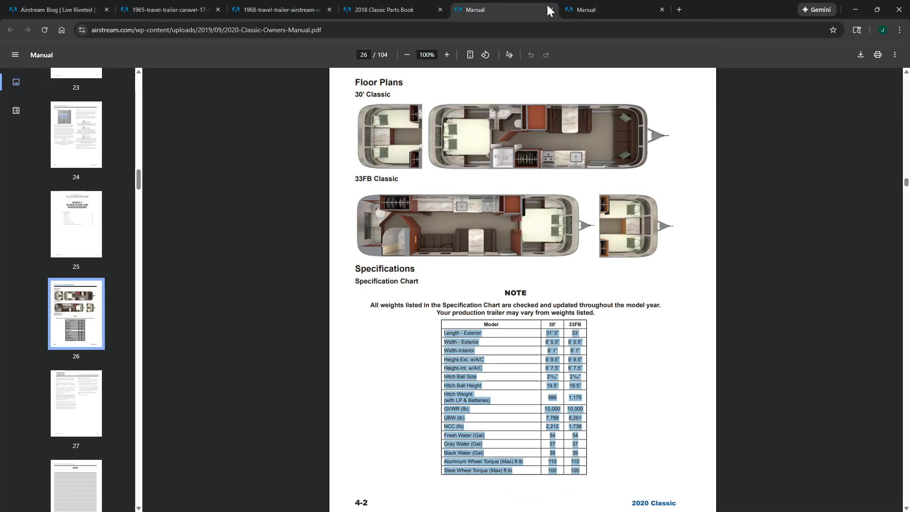
click(573, 6)
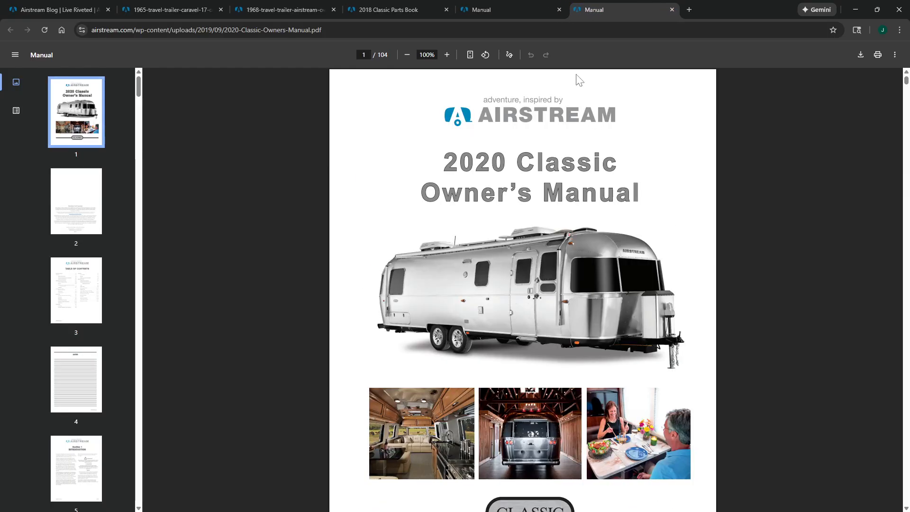
click(300, 6)
click(373, 7)
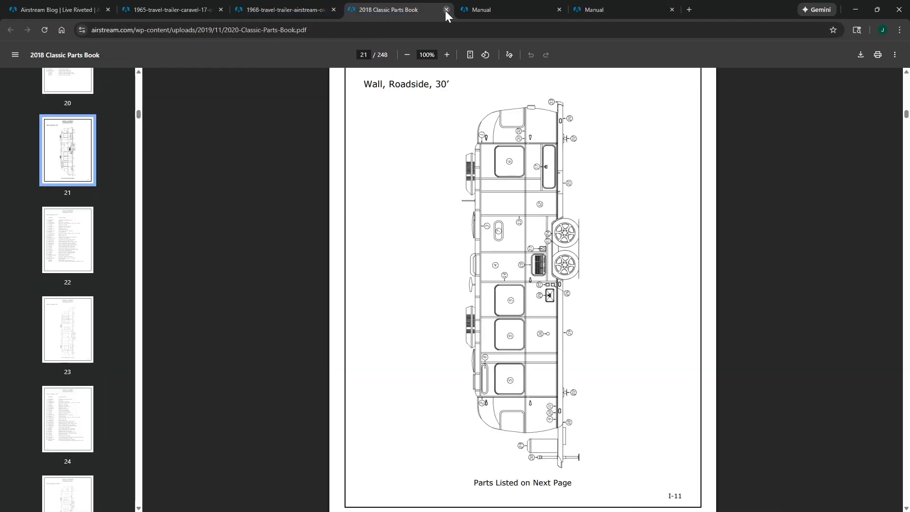
click(594, 8)
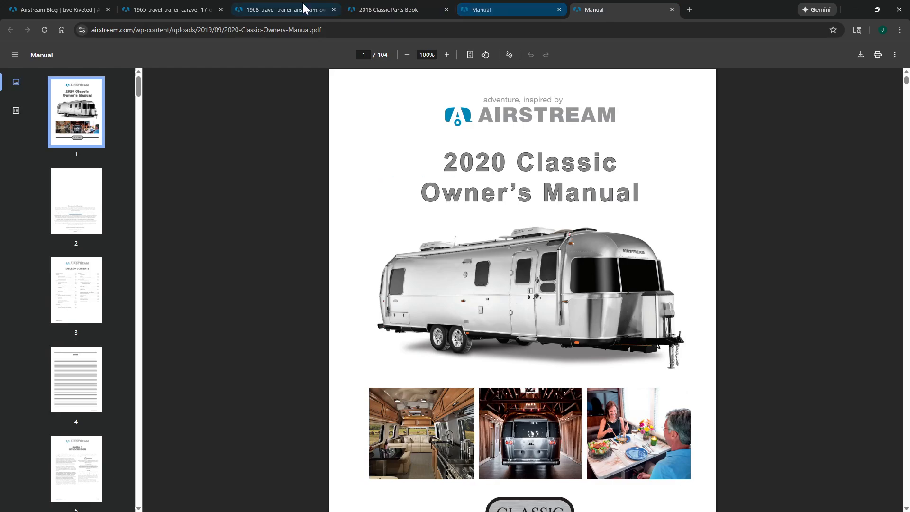
click(899, 10)
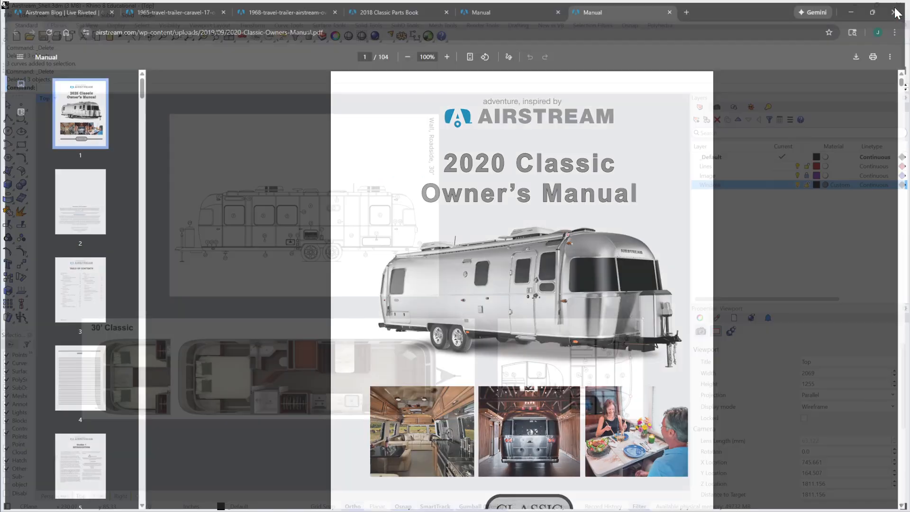
Switch to File Explorer, open the Airstream_Model folder and preview the roadside wall image Screenshot 2026-01-22 171318.png.
right_drag(347, 248, 401, 243)
scroll(464, 241, down, 2)
scroll(416, 243, up, 2)
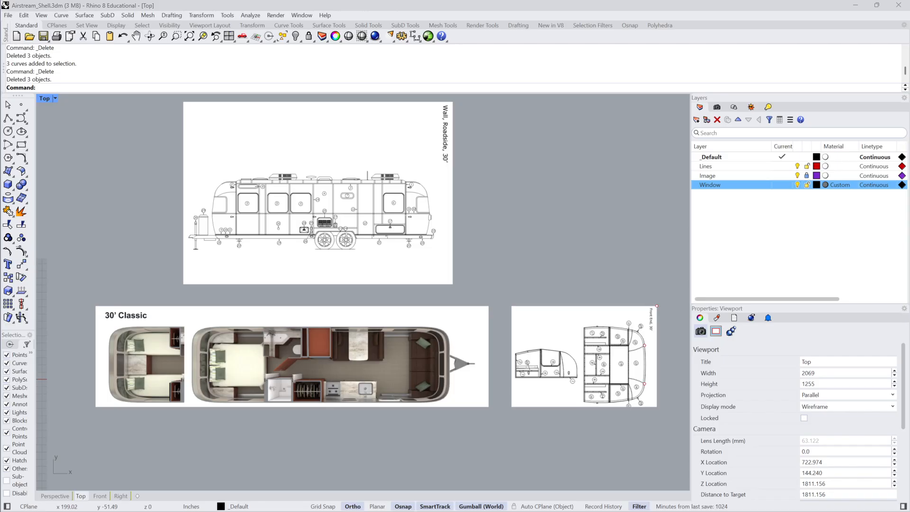
key(alt+Tab)
click(313, 85)
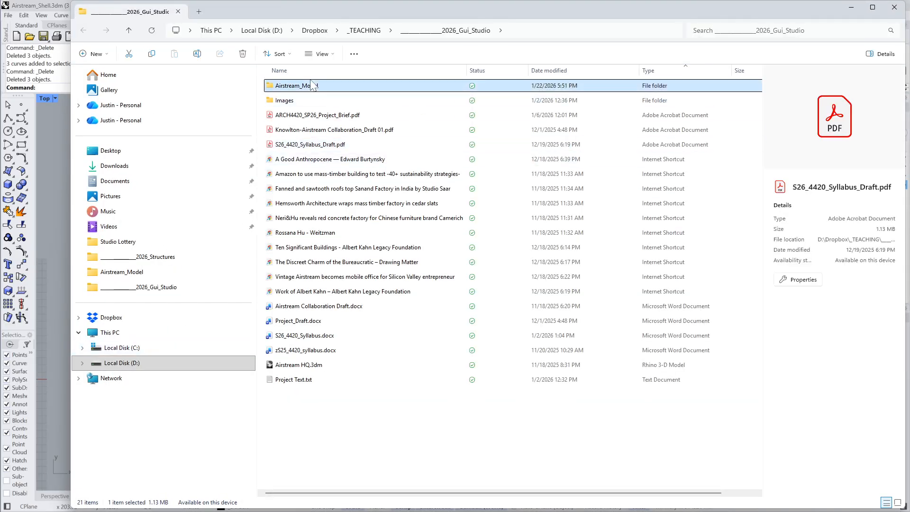
double_click(313, 86)
click(453, 95)
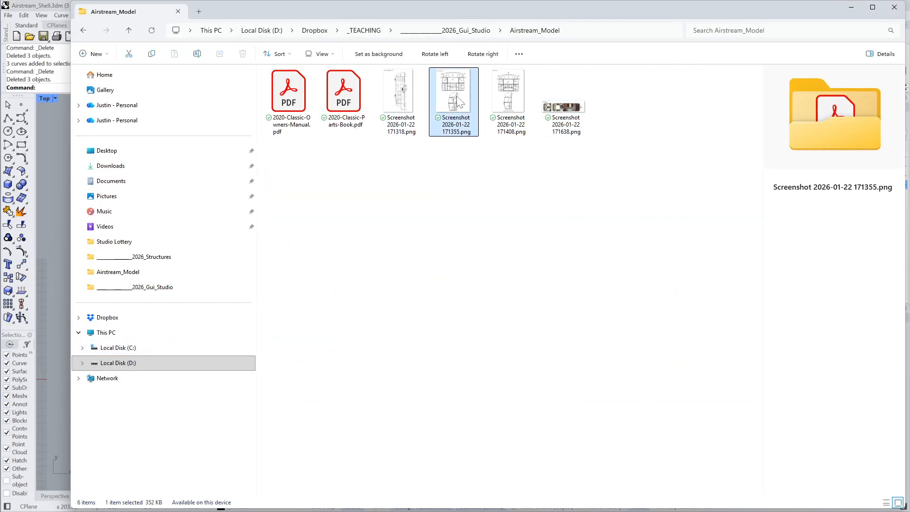
click(406, 93)
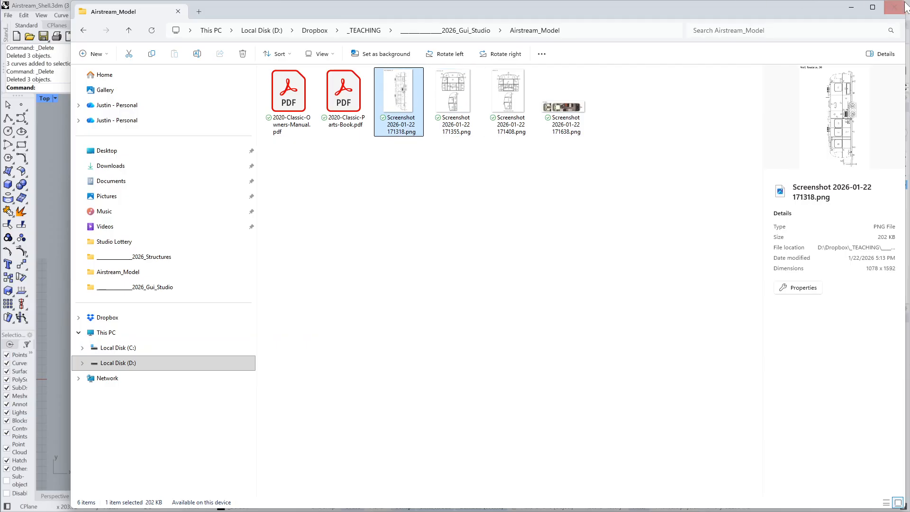
Move the folder window partly clear of Rhino's Top viewport and select Screenshot 2026-01-22 171355.png.
click(873, 7)
drag(791, 88, 685, 185)
drag(461, 185, 300, 200)
click(295, 284)
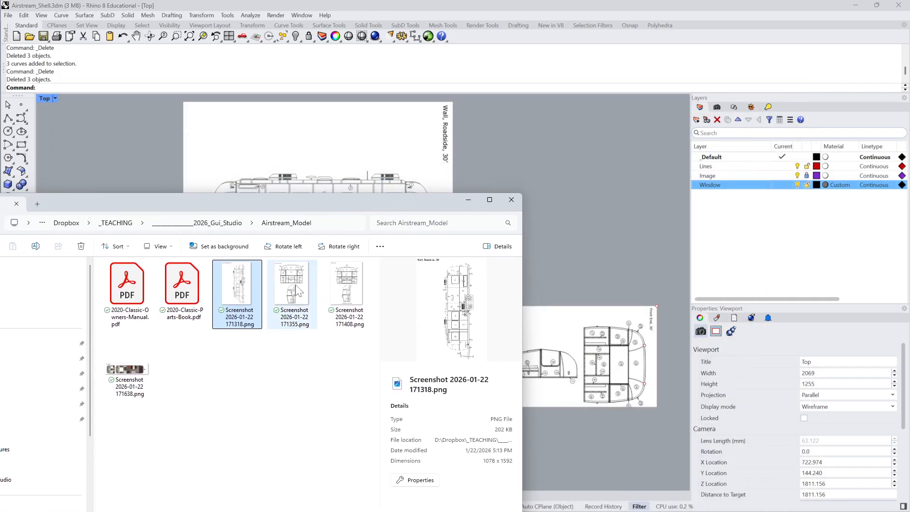
click(619, 146)
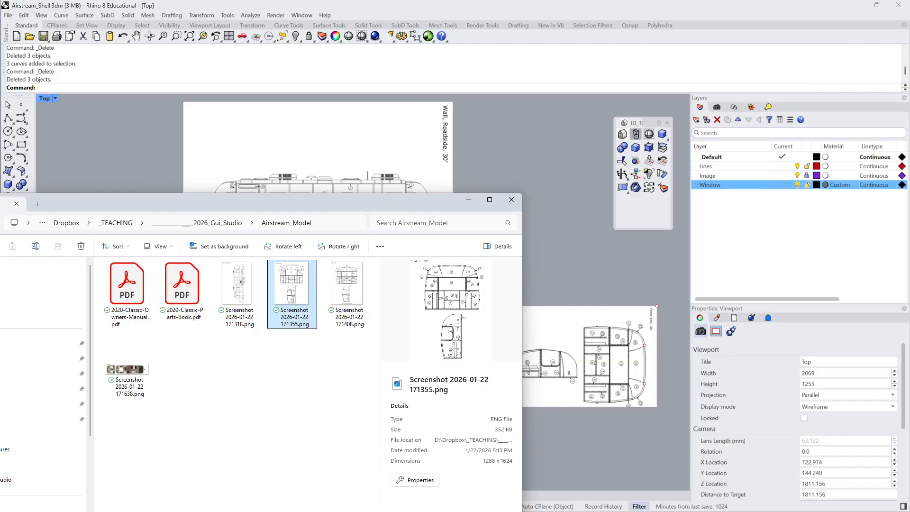
Insert Screenshot 2026-01-22 171355.png into Rhino's Top viewport as a Picture, placed in the empty area beside the roadside wall drawing.
drag(292, 286, 491, 145)
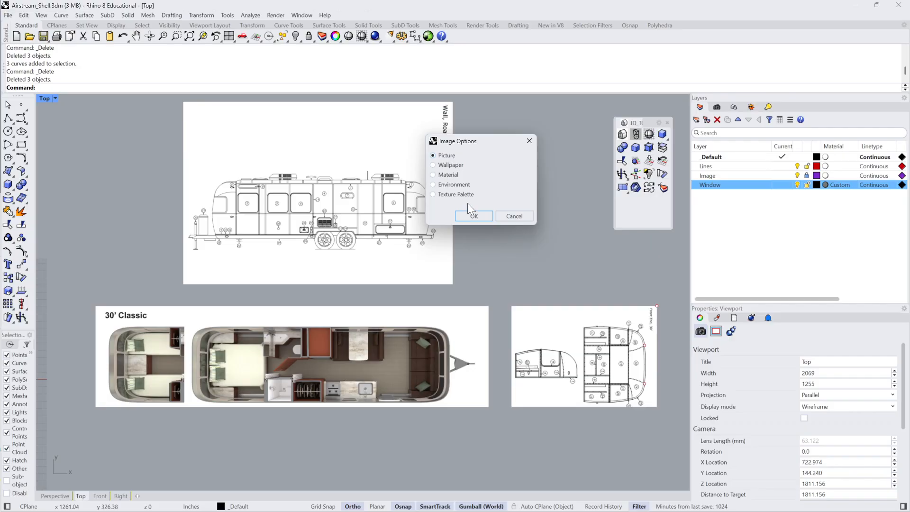
click(474, 216)
scroll(484, 202, down, 5)
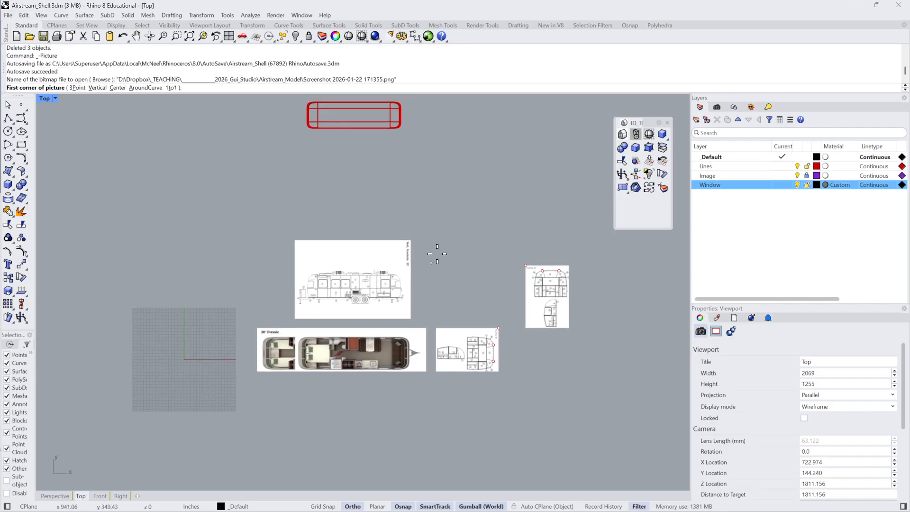
click(452, 203)
click(499, 270)
scroll(499, 269, up, 6)
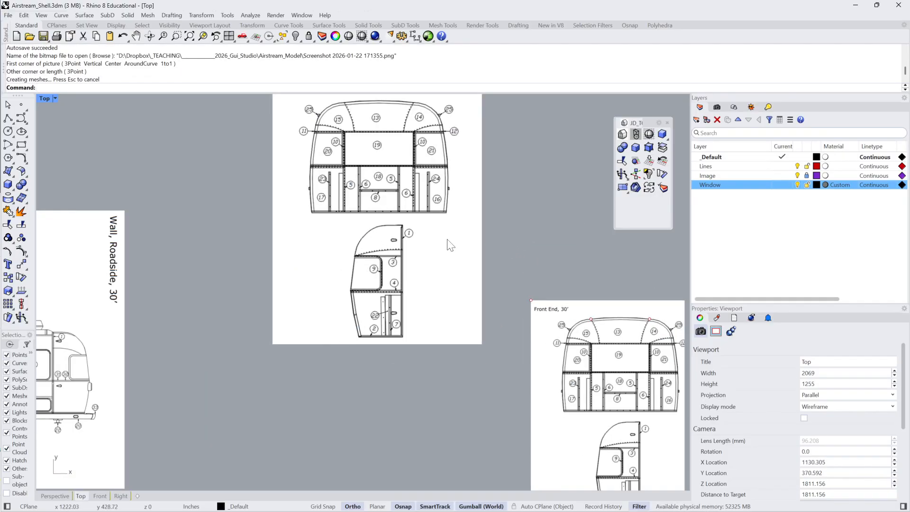
Delete the newly inserted front end picture beside the roadside wall drawing.
key(Delete)
scroll(360, 221, down, 6)
scroll(470, 201, up, 5)
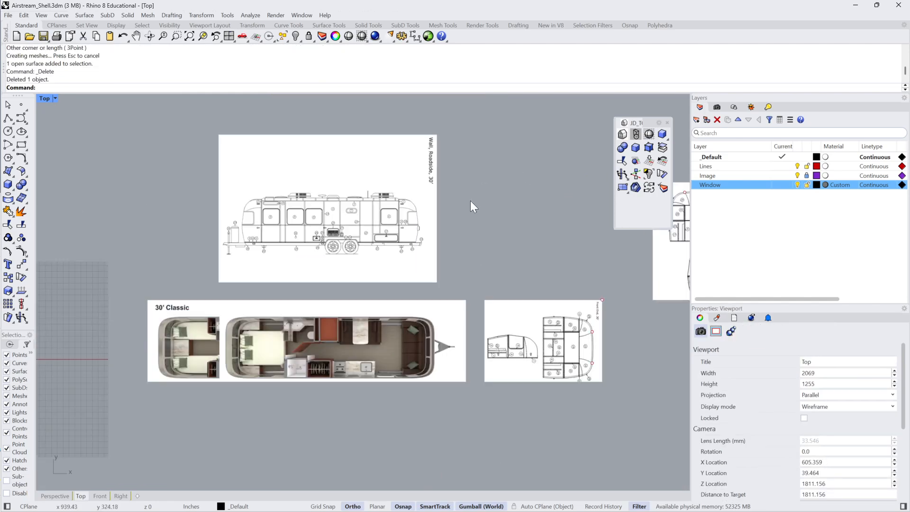
scroll(466, 199, down, 2)
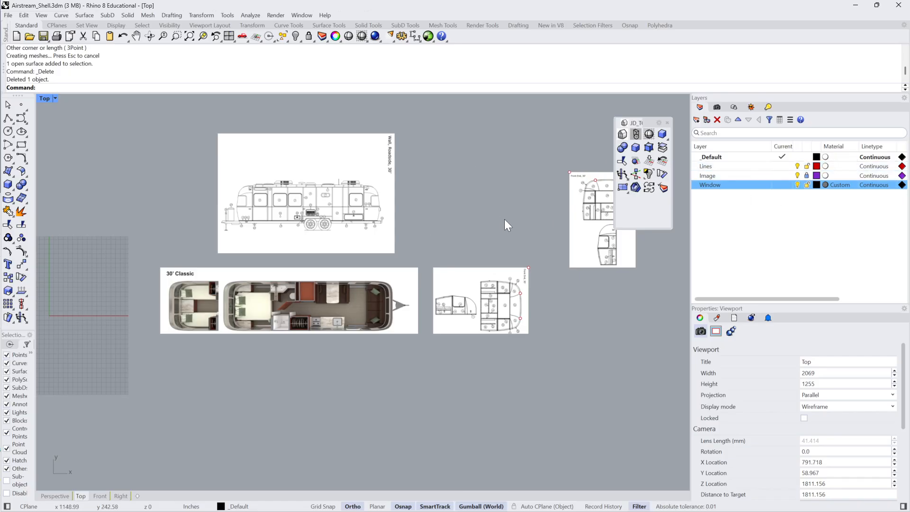
Show all hidden objects in the model.
text(Show)
key(Return)
scroll(375, 138, down, 2)
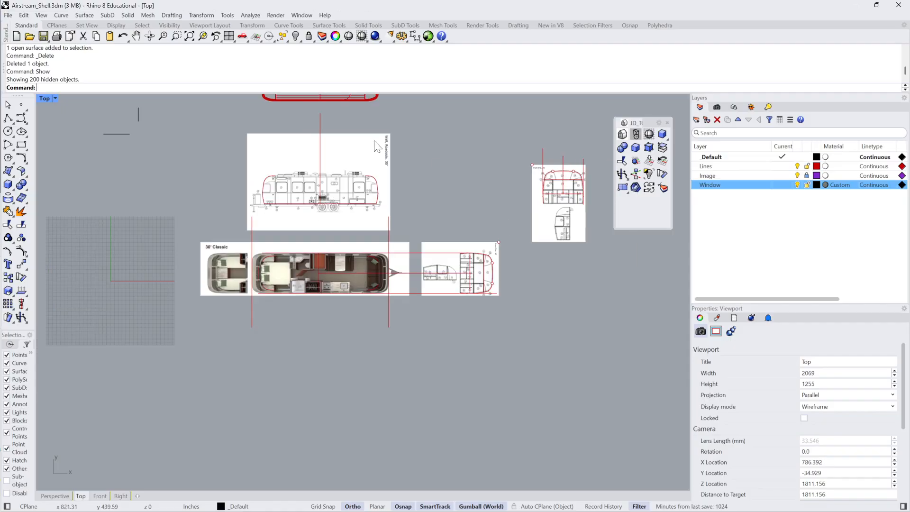
Hide the red trailer shell models located above the roadside wall picture.
right_drag(375, 138, 372, 253)
drag(453, 166, 182, 229)
click(426, 129)
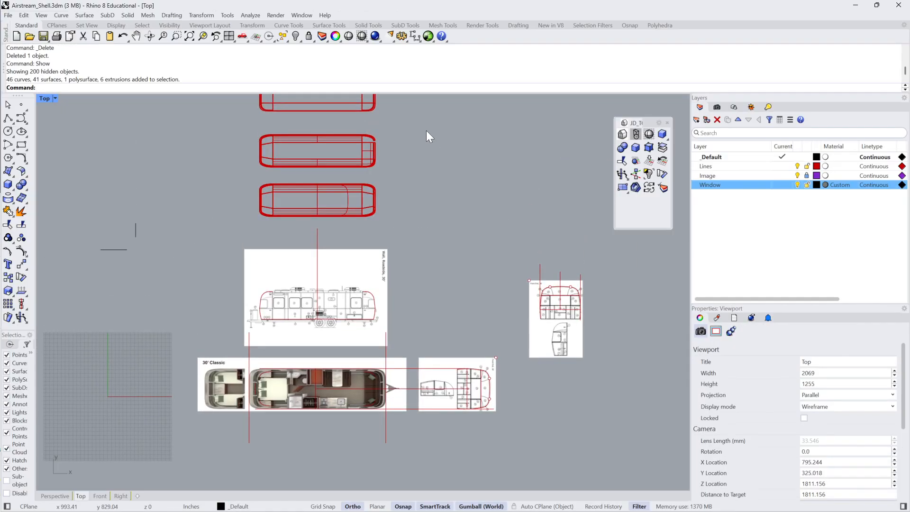
drag(427, 130, 199, 204)
click(418, 157)
drag(417, 158, 217, 219)
key(ctrl+h)
Examine the red traced outlines and guide lines over the roadside wall drawing and the 30' Classic floor plan.
scroll(330, 219, up, 10)
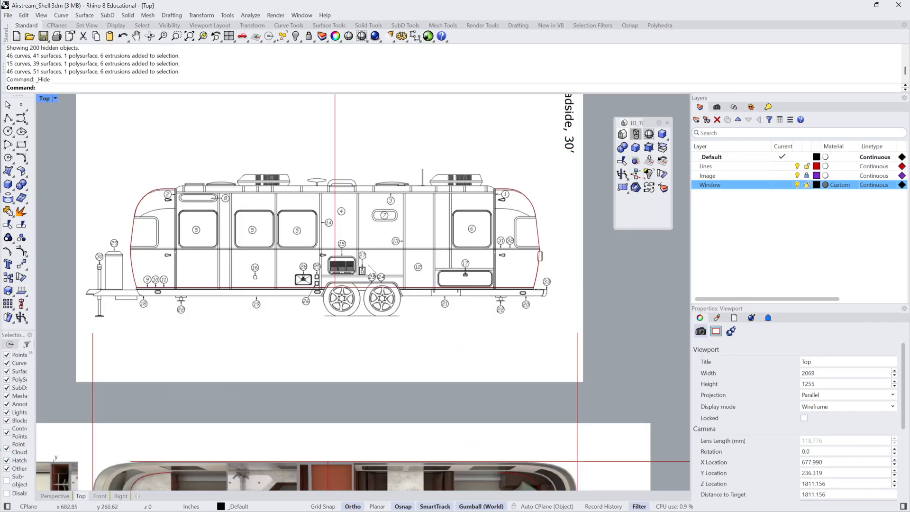
scroll(354, 289, down, 3)
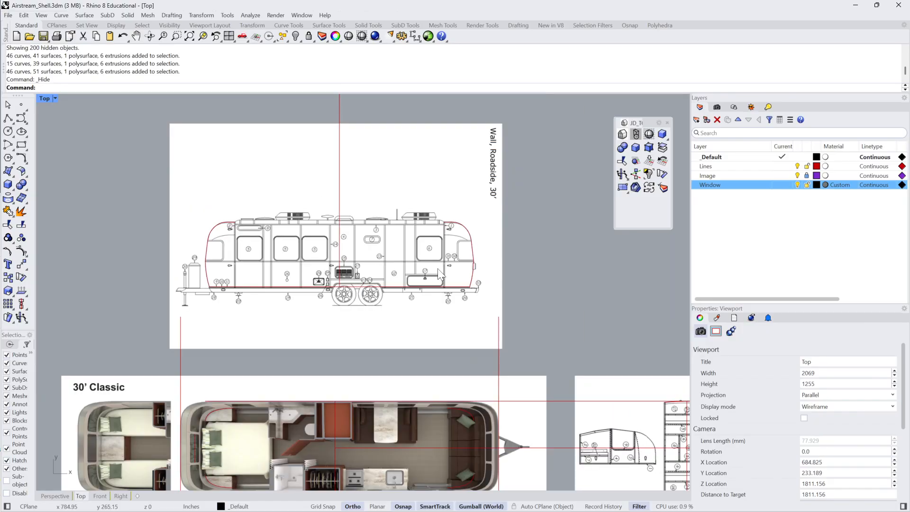
right_drag(408, 350, 405, 227)
scroll(388, 324, up, 3)
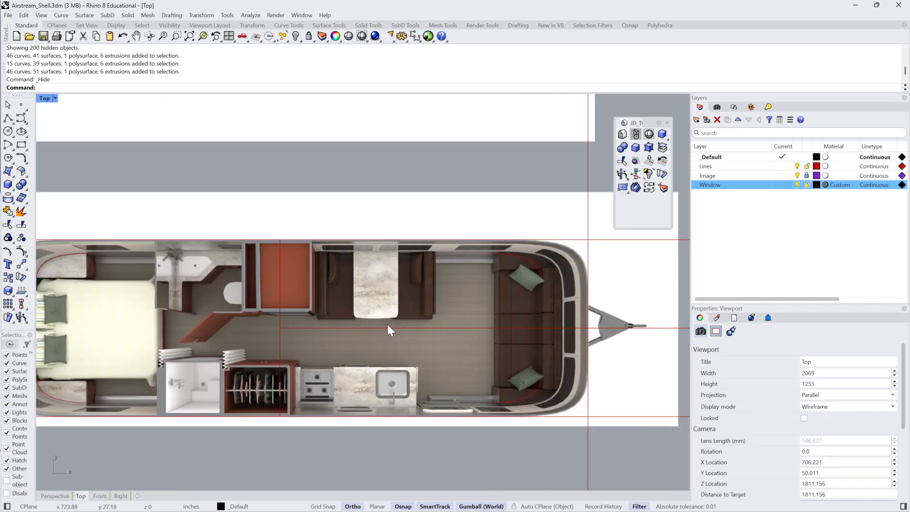
right_drag(389, 325, 456, 299)
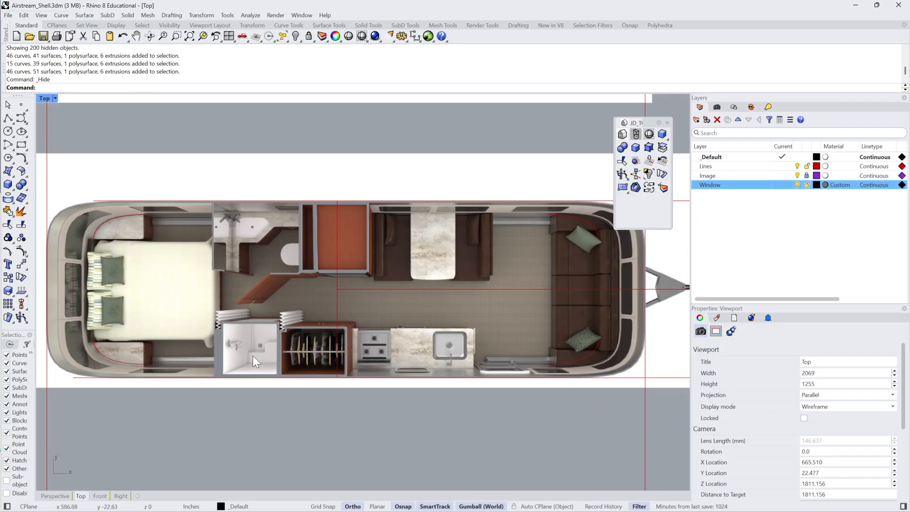
scroll(545, 273, up, 4)
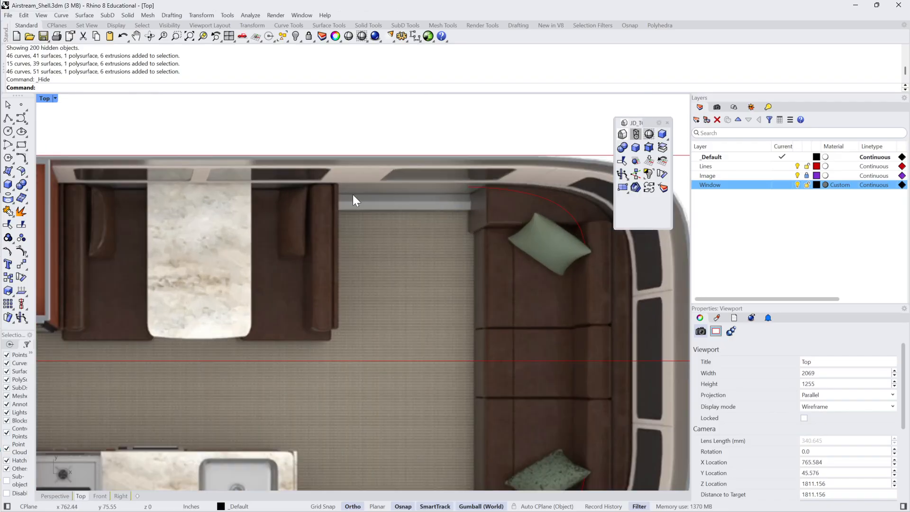
scroll(438, 199, down, 5)
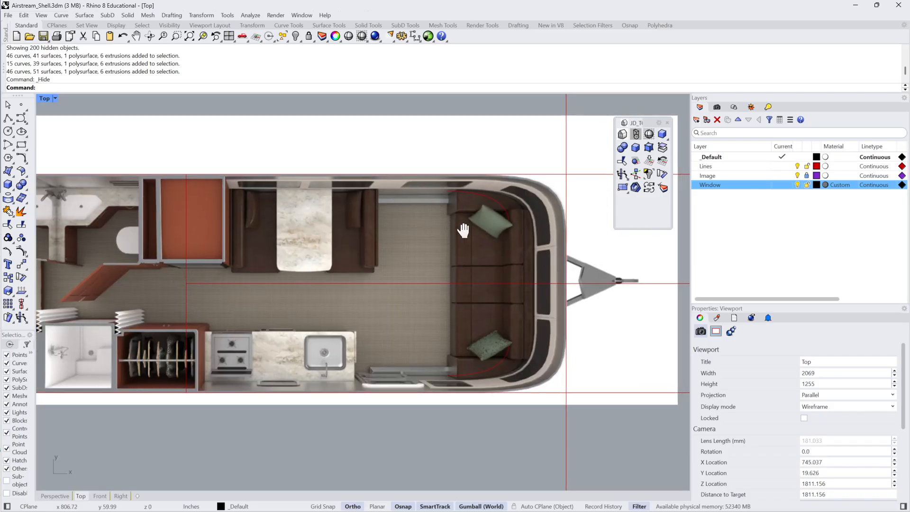
scroll(452, 309, down, 3)
scroll(325, 320, up, 5)
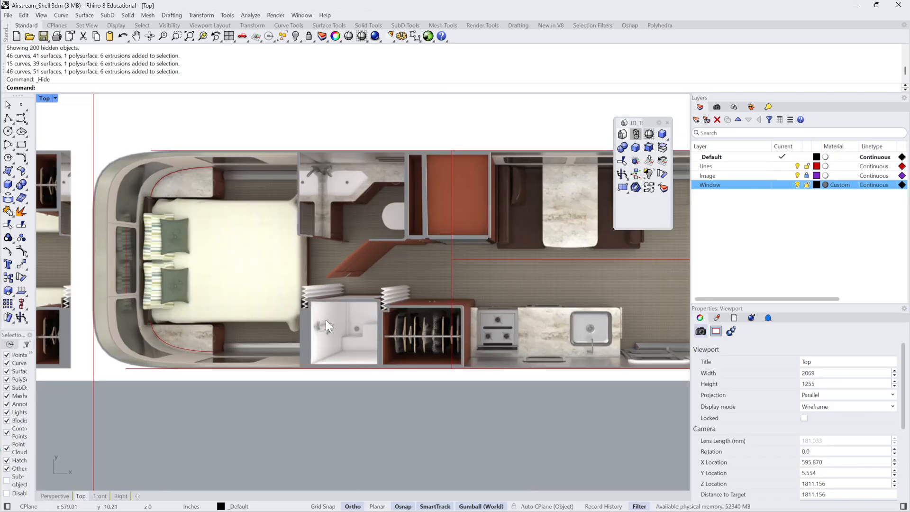
right_drag(285, 349, 288, 345)
scroll(284, 342, down, 2)
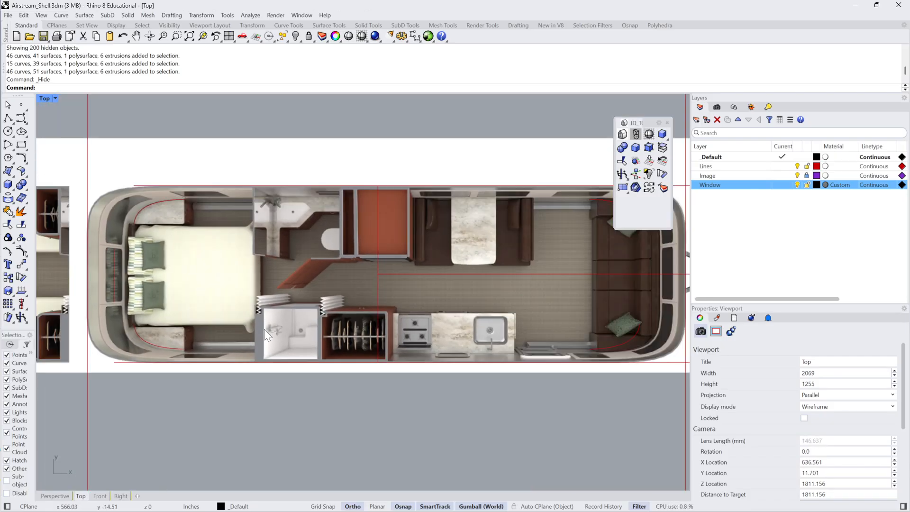
scroll(300, 288, down, 1)
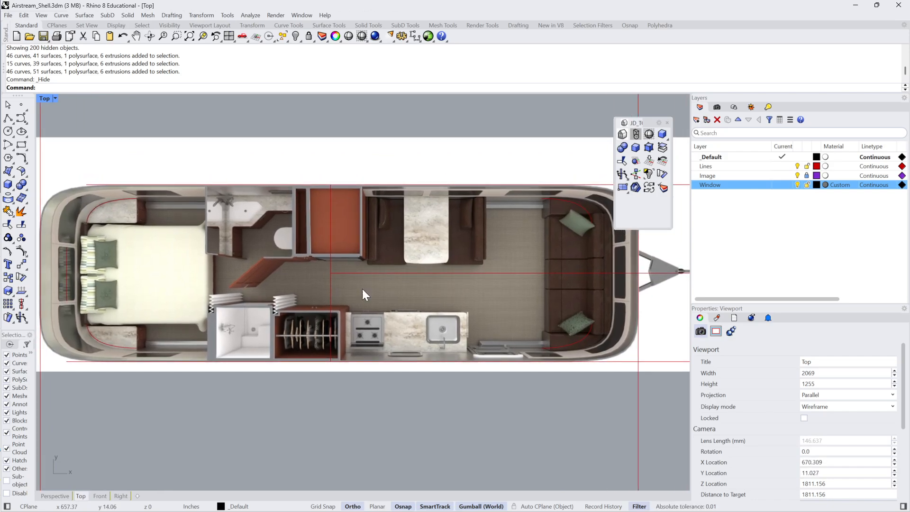
scroll(369, 279, up, 2)
scroll(355, 276, down, 1)
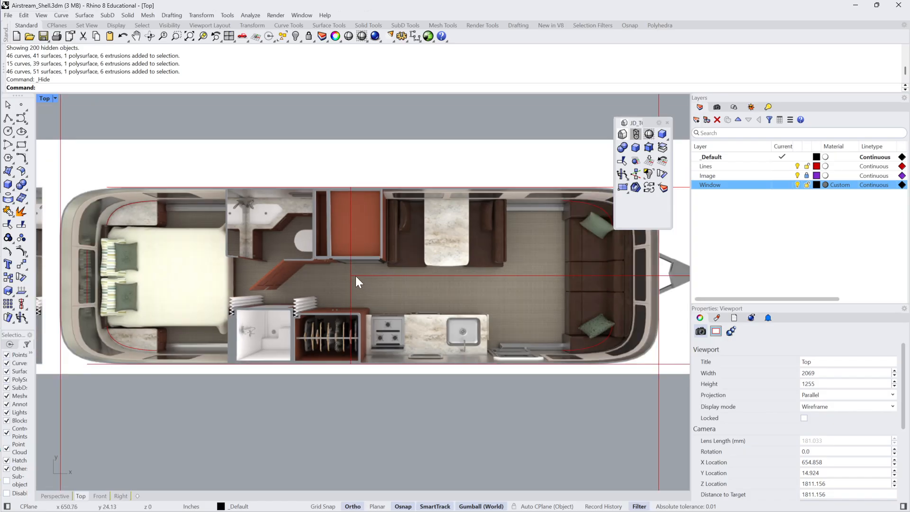
right_drag(478, 275, 422, 284)
scroll(405, 280, down, 2)
scroll(409, 282, up, 1)
scroll(417, 287, down, 2)
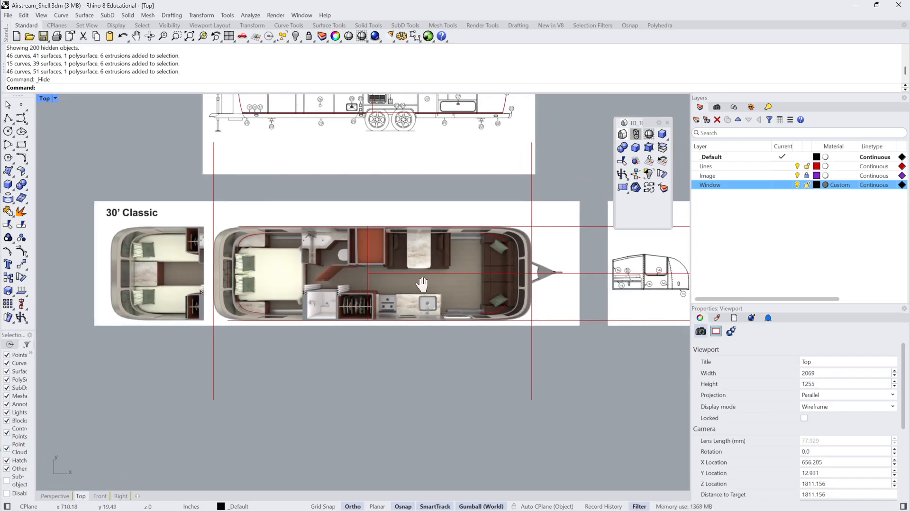
scroll(349, 325, up, 1)
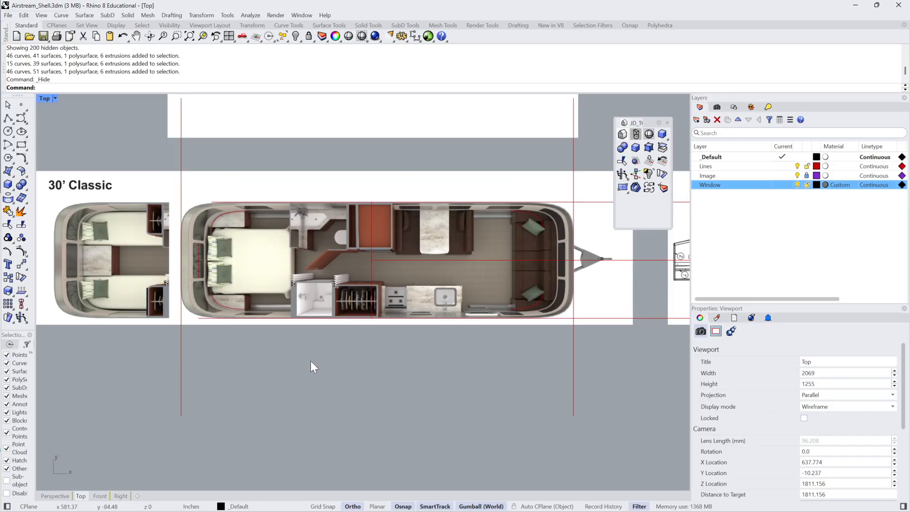
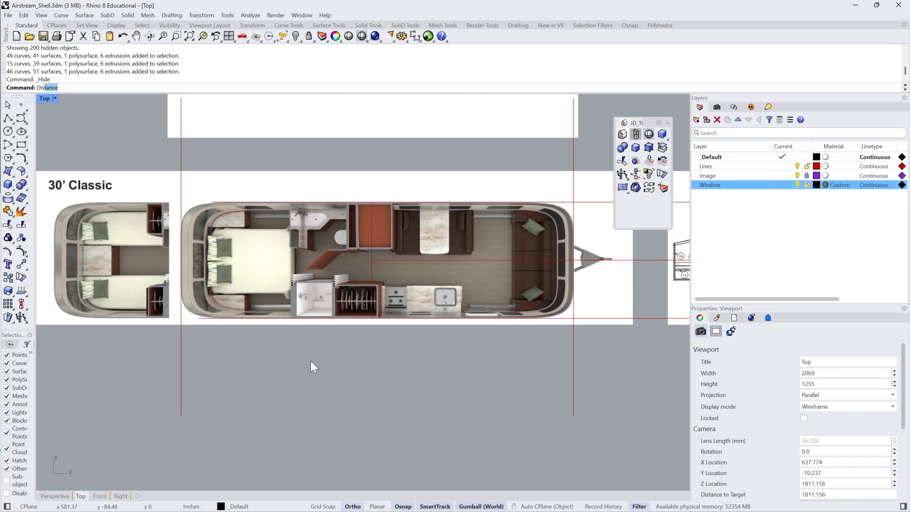
Measure the distance between the two vertical guide lines at the rear and front ends of the floor plan.
key(Return)
key(Escape)
text(Dis)
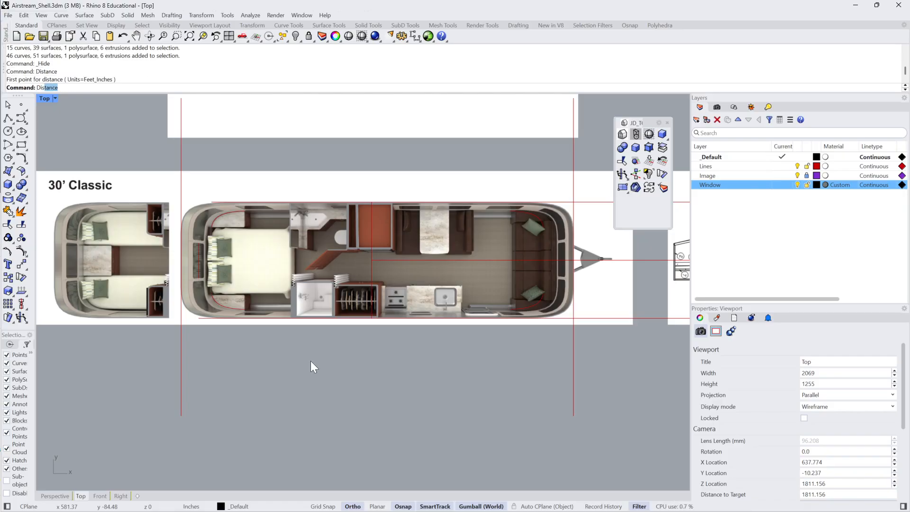
key(Return)
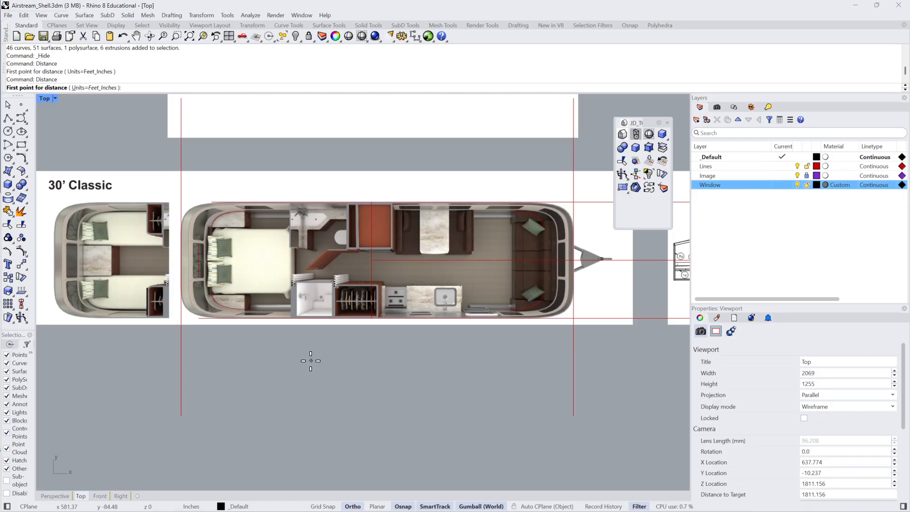
click(181, 416)
click(574, 415)
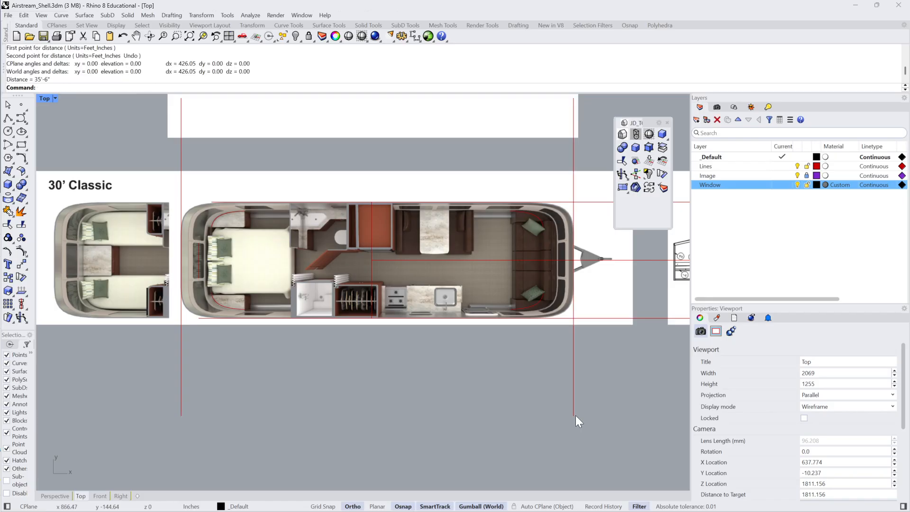
Measure the distance between the inner red curves at the bed end and the sofa end of the floor plan.
right_drag(464, 365, 444, 414)
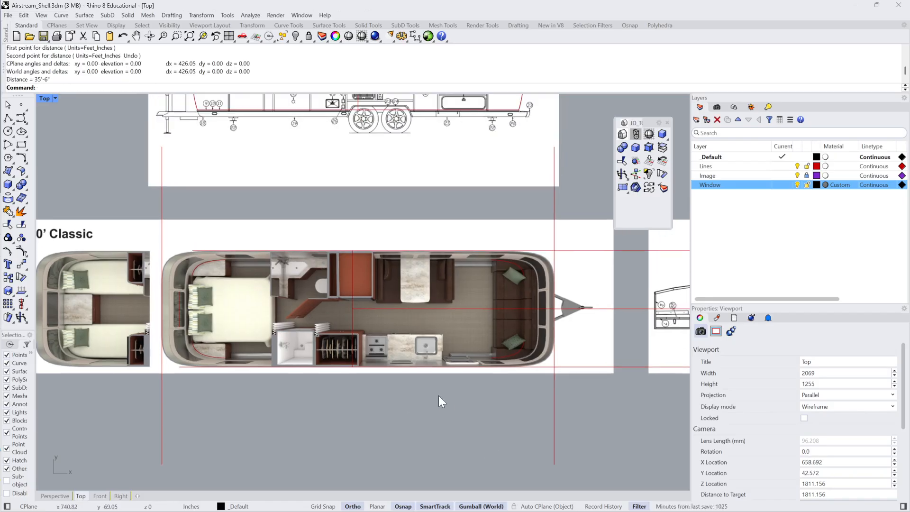
scroll(185, 300, up, 5)
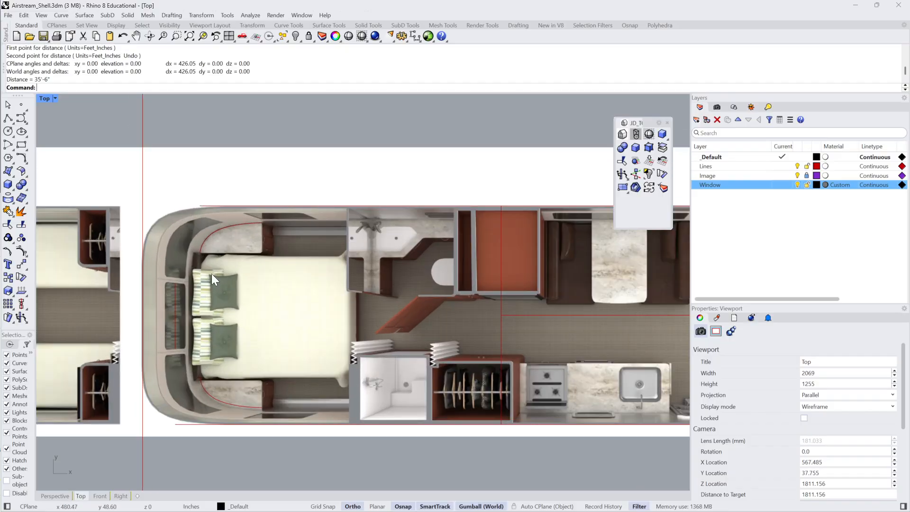
text(t)
key(Return)
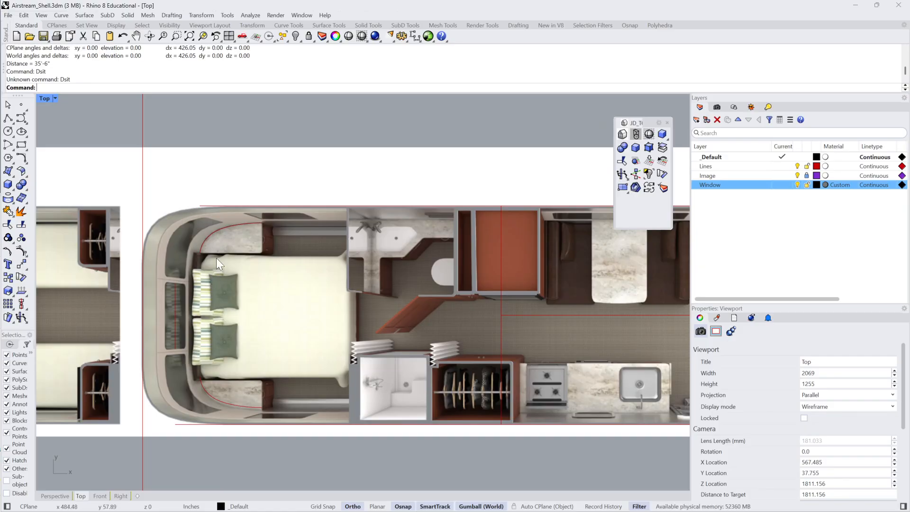
text(Dist)
key(Return)
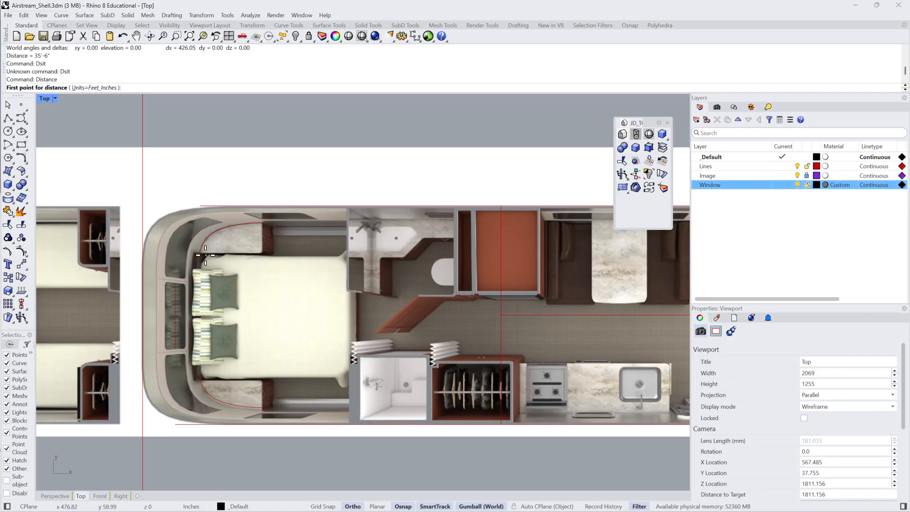
click(201, 252)
scroll(445, 263, down, 6)
right_drag(444, 263, 257, 258)
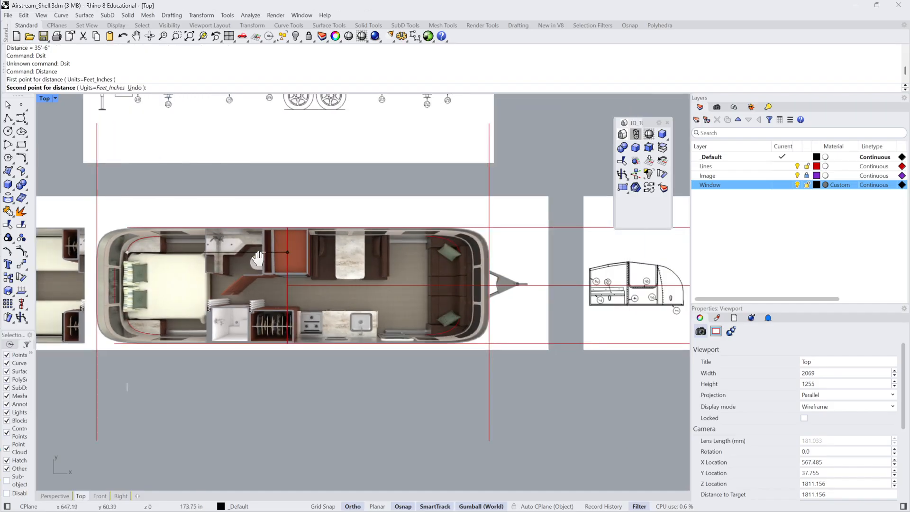
scroll(436, 261, up, 2)
click(472, 251)
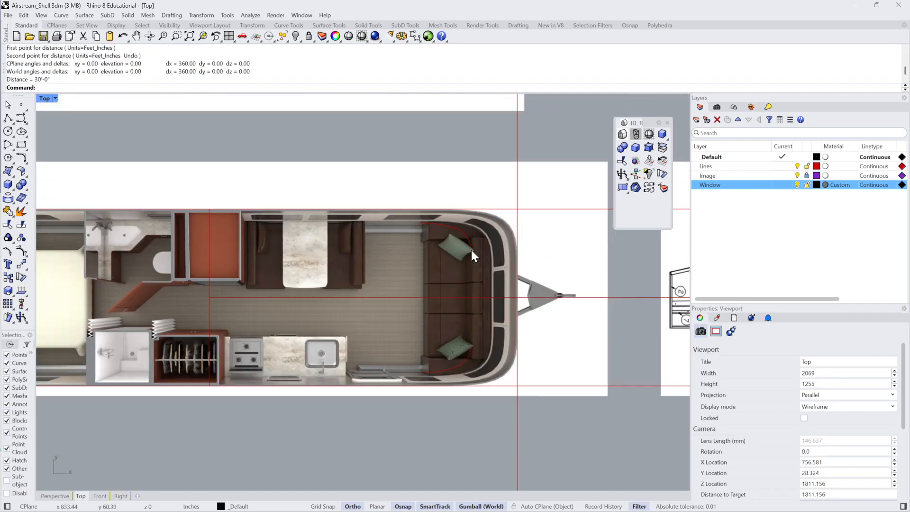
Examine the floor plan's inner outline and how its guide lines align with the roadside wall and front end drawings.
scroll(451, 261, down, 4)
right_drag(419, 254, 478, 255)
scroll(202, 243, up, 12)
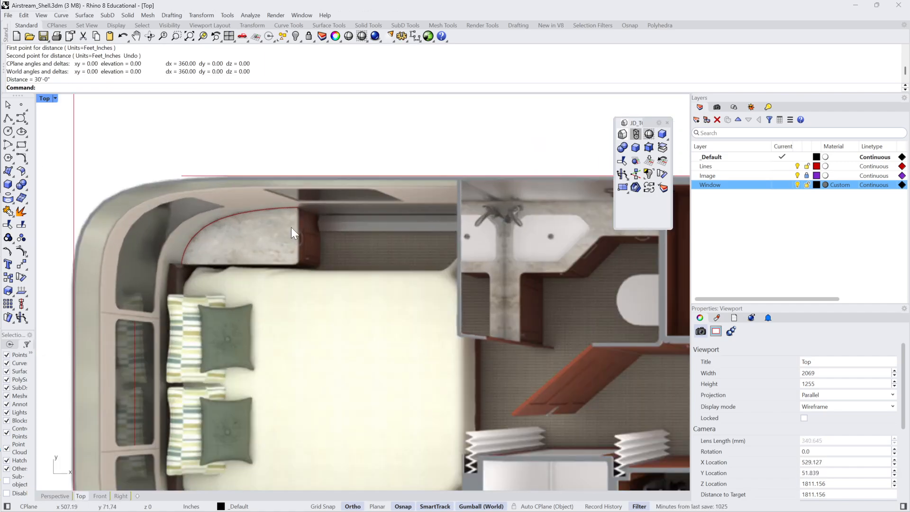
scroll(369, 220, down, 8)
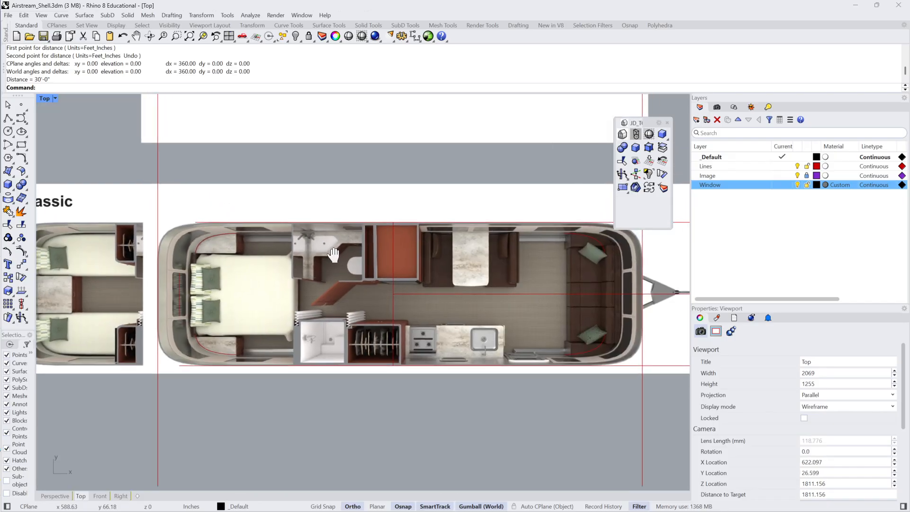
right_drag(430, 261, 410, 258)
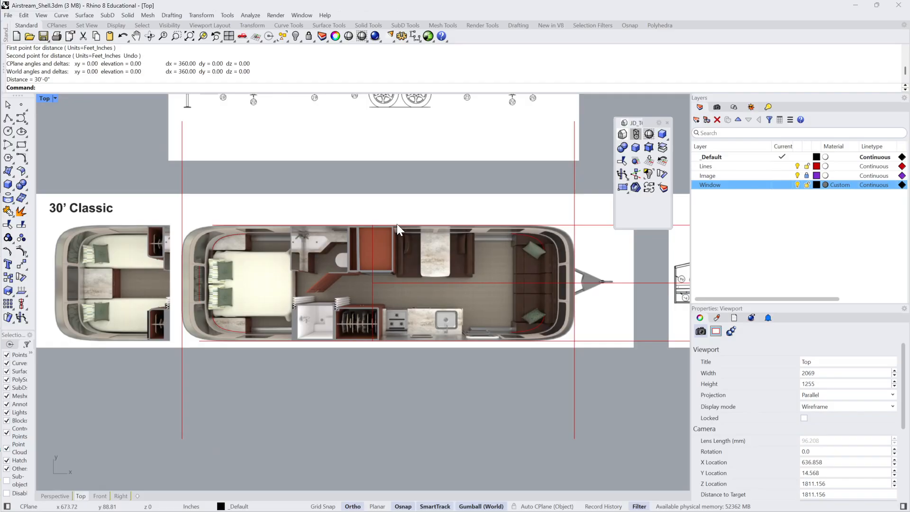
right_drag(397, 224, 394, 238)
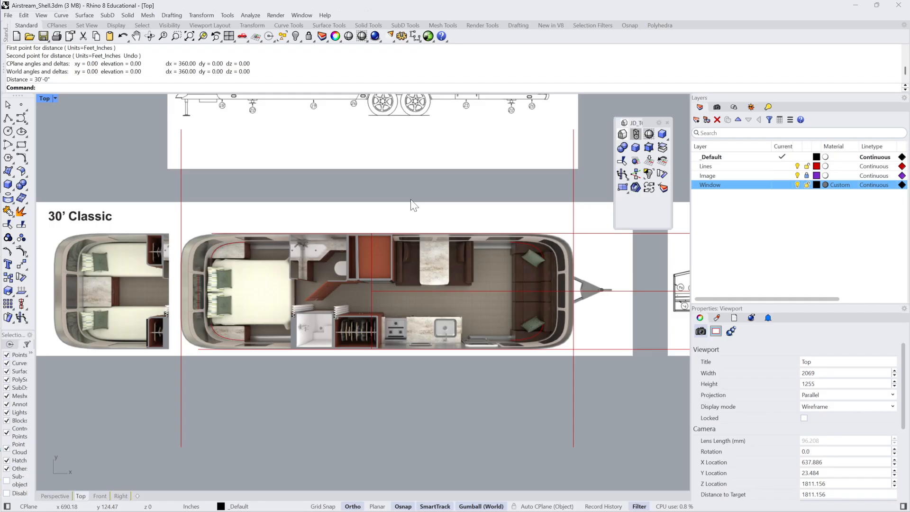
scroll(407, 251, up, 4)
scroll(384, 249, down, 4)
right_drag(371, 252, 280, 363)
scroll(371, 255, up, 2)
scroll(375, 258, down, 4)
scroll(287, 361, down, 2)
right_drag(405, 342, 261, 347)
scroll(325, 316, down, 2)
scroll(322, 311, up, 4)
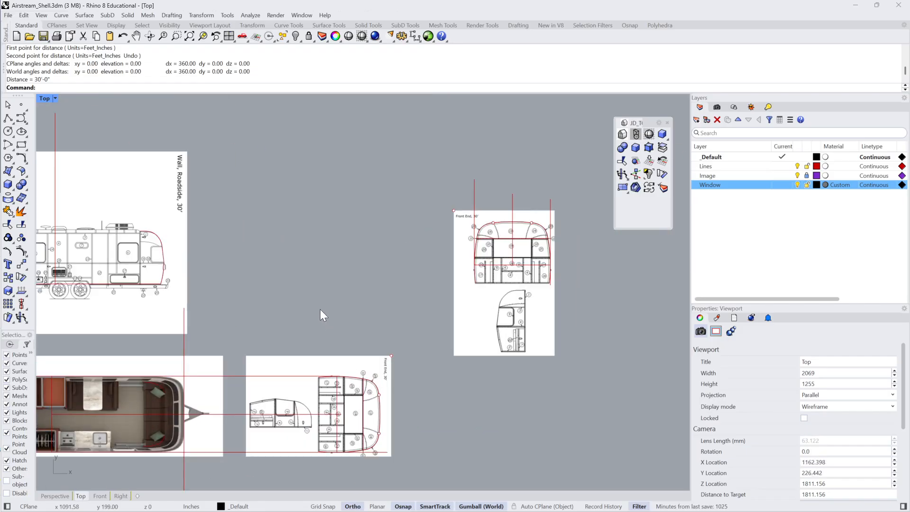
right_drag(334, 327, 548, 230)
right_drag(278, 318, 338, 263)
click(337, 264)
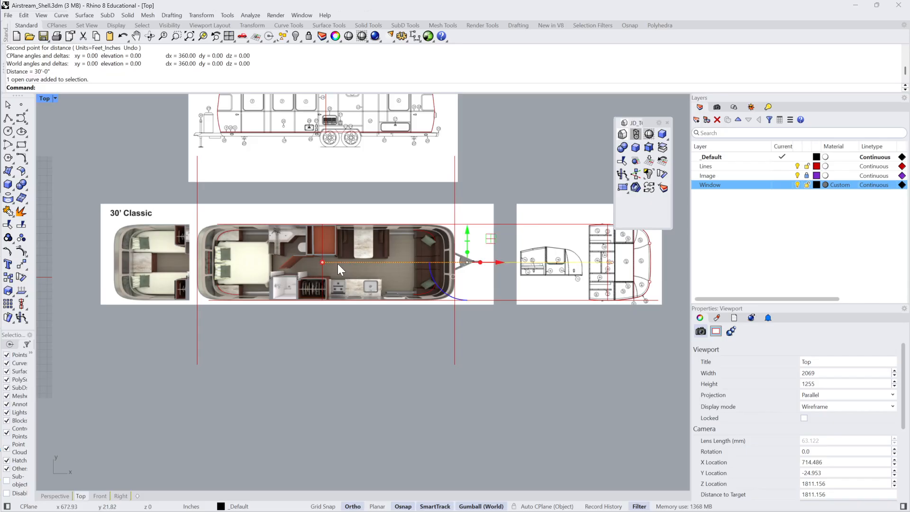
click(353, 235)
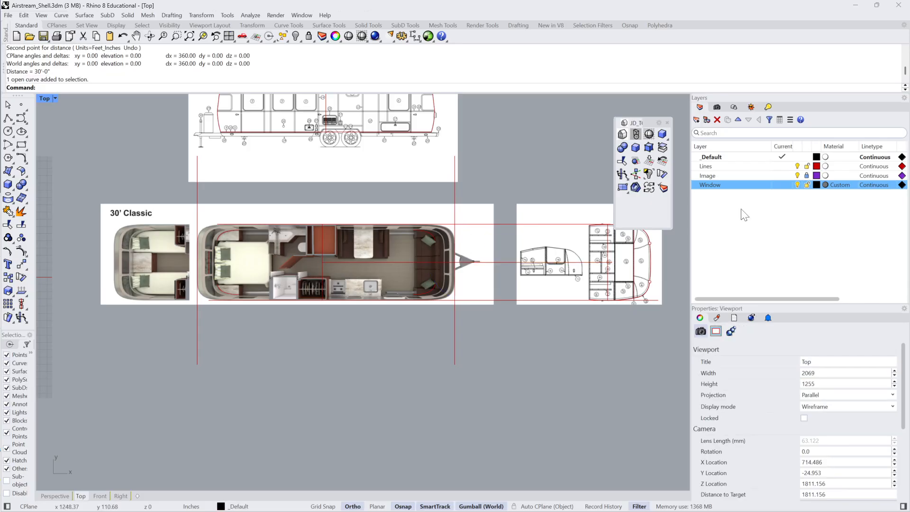
Unlock the Image layer and place a copy of the 30' Classic floor plan picture in the empty area below the references.
click(806, 179)
scroll(516, 255, down, 3)
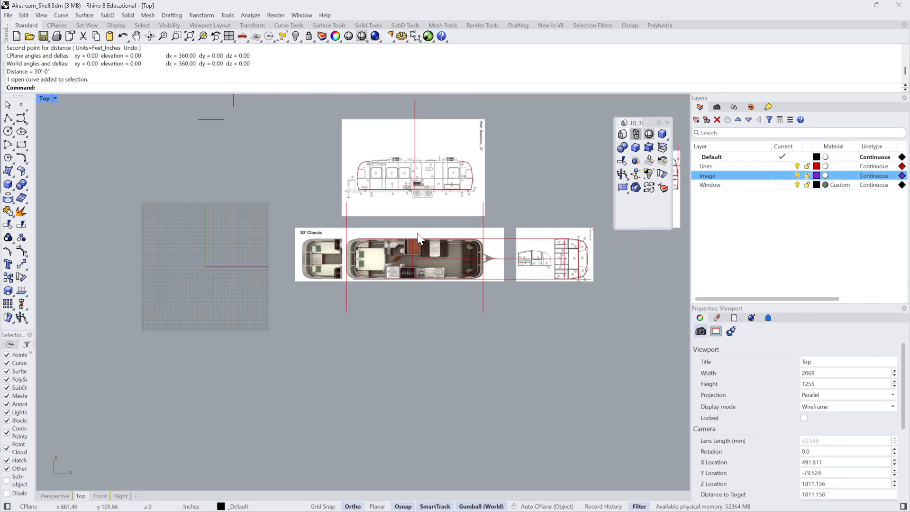
click(418, 235)
alt+drag(422, 232, 308, 368)
right_drag(411, 363, 497, 320)
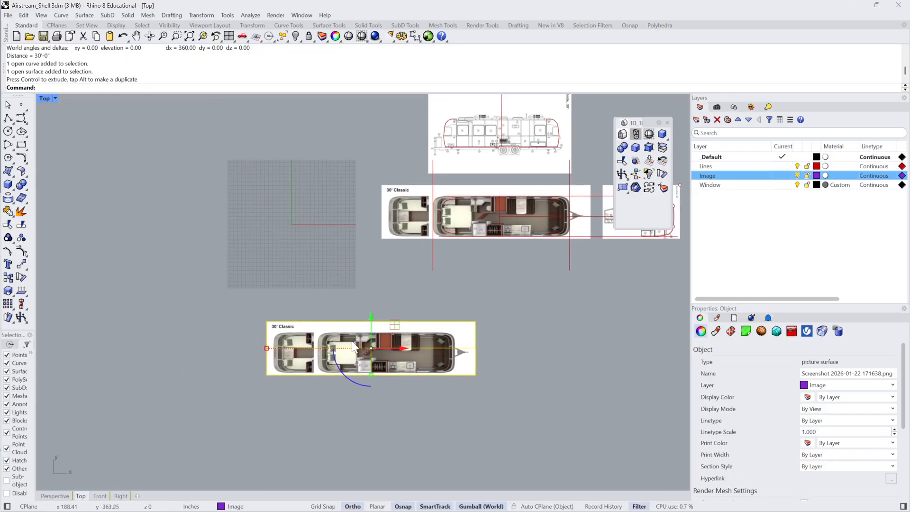
Scale the lower copy of the floor plan picture down uniformly to a little over half its size.
shift+drag(267, 348, 311, 348)
click(335, 395)
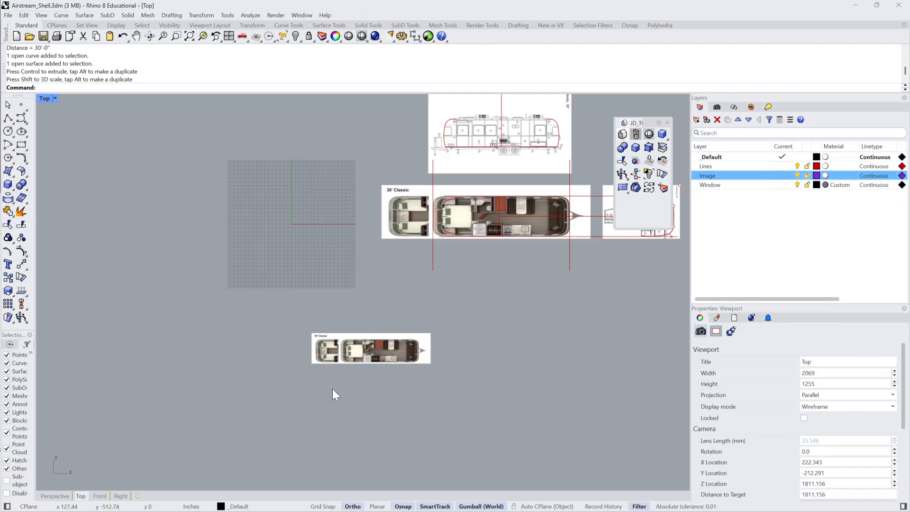
Toggle the Image layer's visibility off and on, and make Lines the current layer.
click(797, 175)
click(797, 175)
click(797, 176)
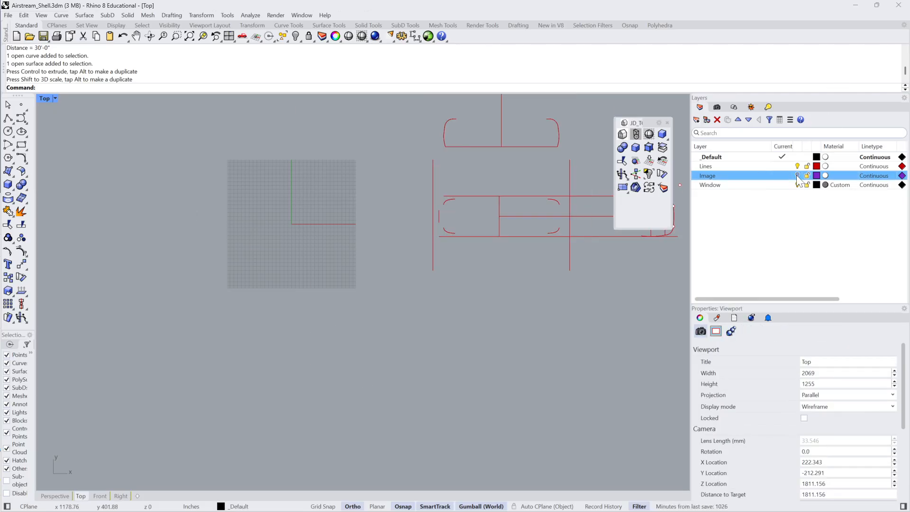
click(797, 176)
click(761, 168)
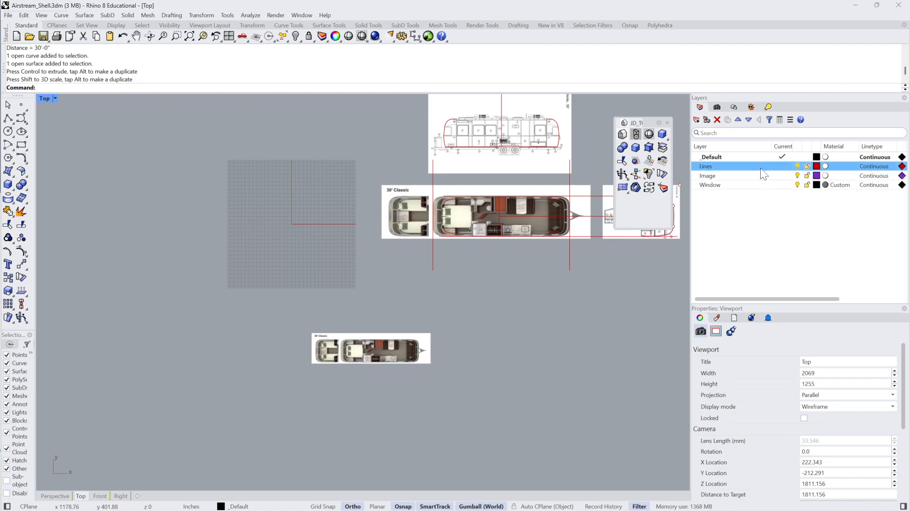
click(724, 165)
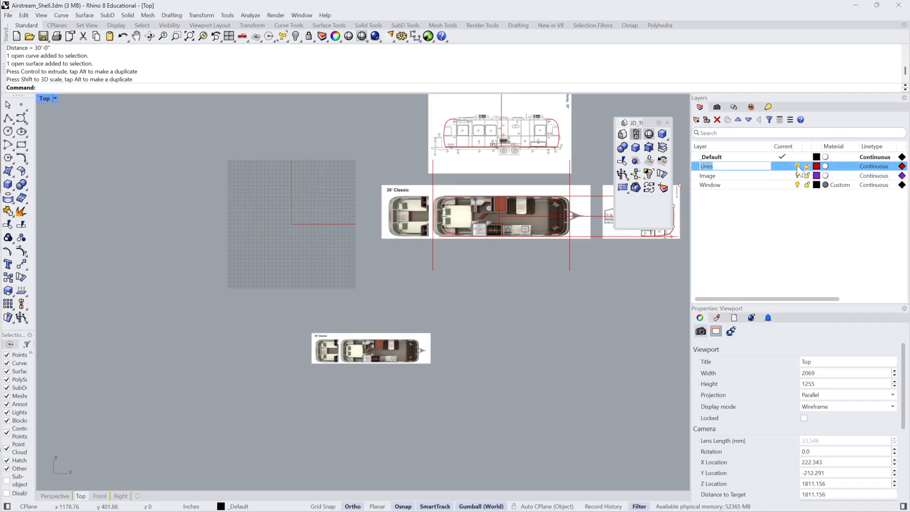
click(730, 173)
double_click(730, 168)
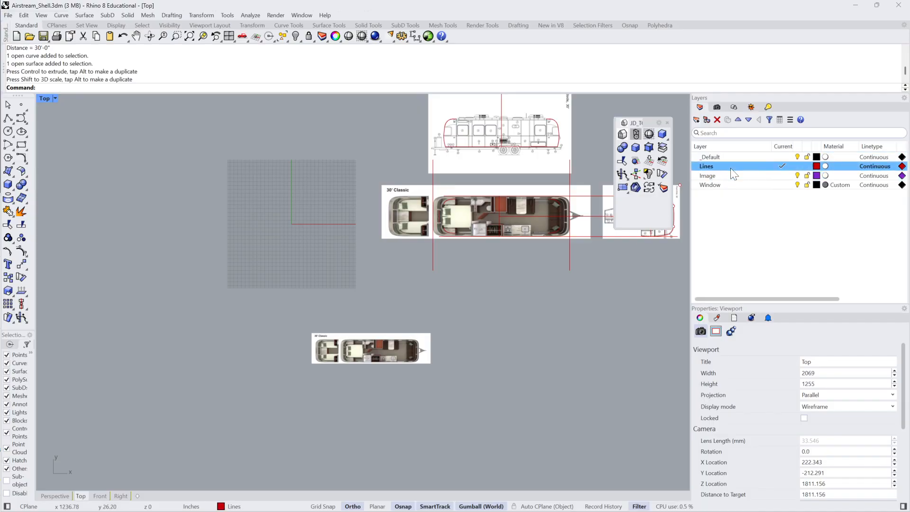
Draw a vertical polyline across the reduced floor plan copy near the bed's headboard, extending past both edges of the picture.
click(9, 119)
right_drag(417, 372, 456, 287)
scroll(478, 300, up, 14)
right_drag(175, 173, 381, 249)
scroll(381, 248, up, 4)
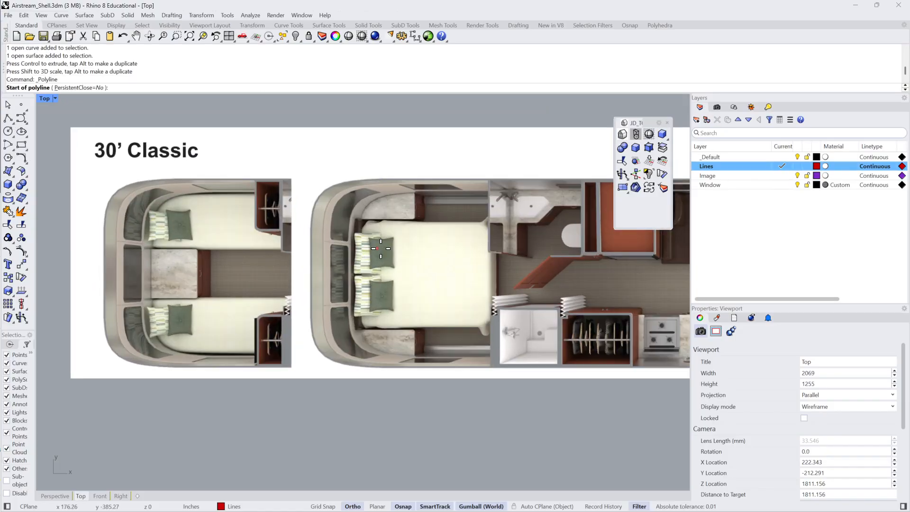
click(365, 118)
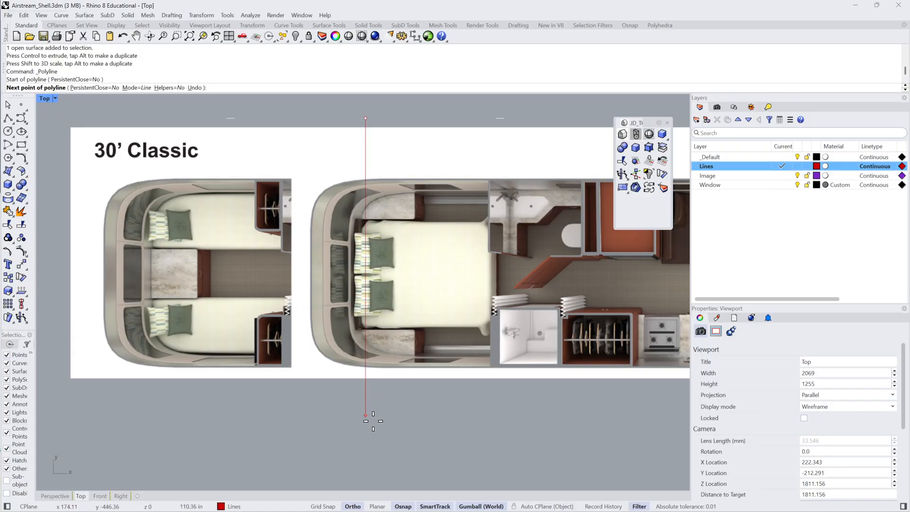
click(366, 431)
key(Return)
Shift the reduced floor plan picture slightly along X so the bed-end inner wall meets the vertical line.
click(398, 379)
right_drag(391, 326, 258, 320)
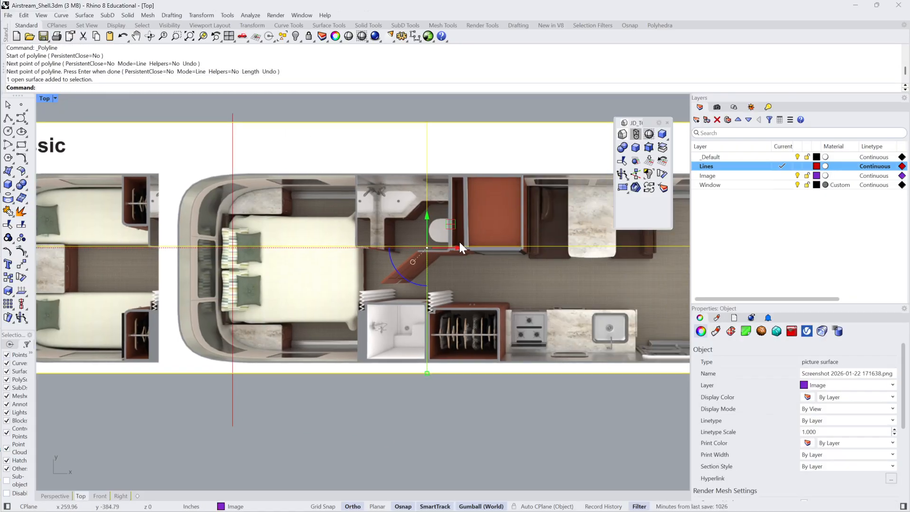
drag(460, 248, 466, 250)
key(ctrl+F2)
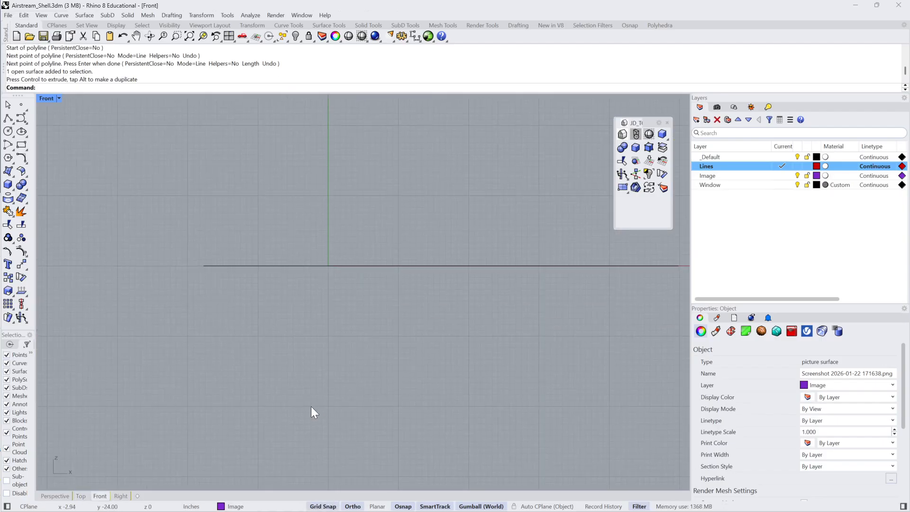
scroll(330, 372, down, 2)
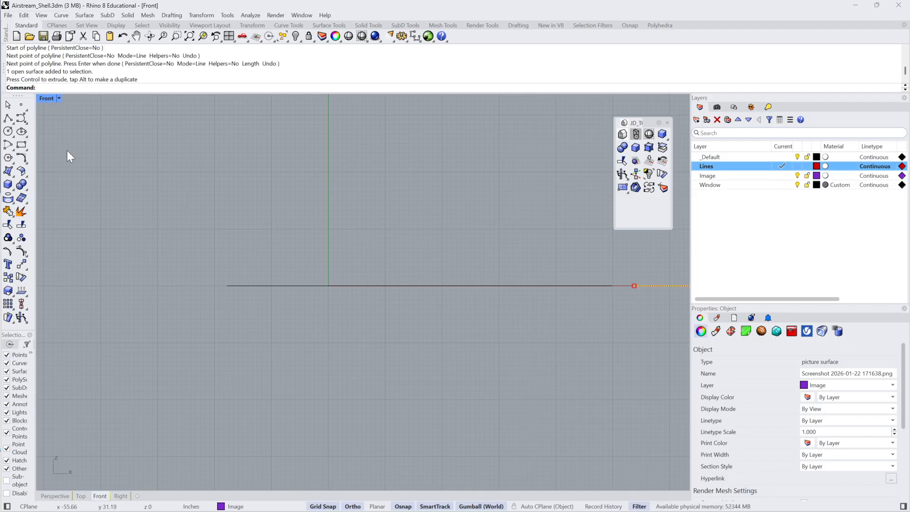
click(82, 497)
Offset the bed-end vertical line by 30' toward the hitch side of the reduced floor plan.
click(232, 389)
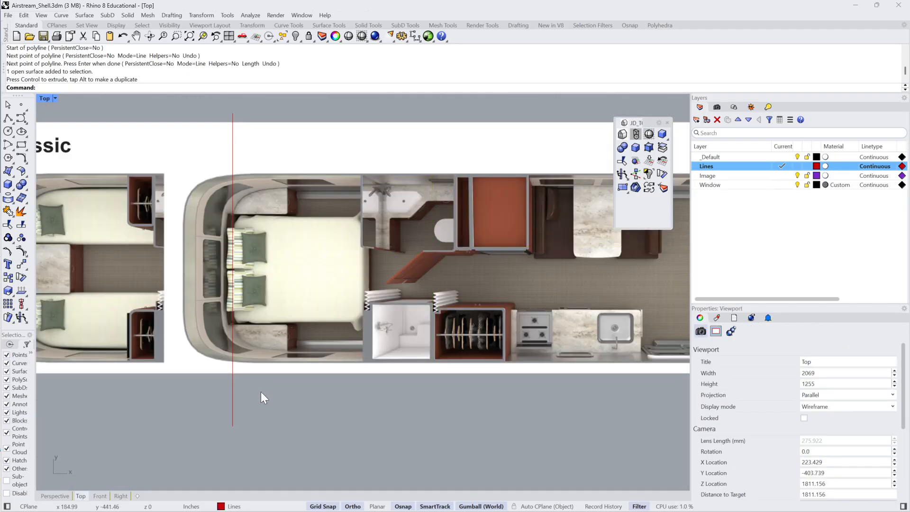
scroll(300, 385, down, 3)
text(offset)
key(Return)
text(t)
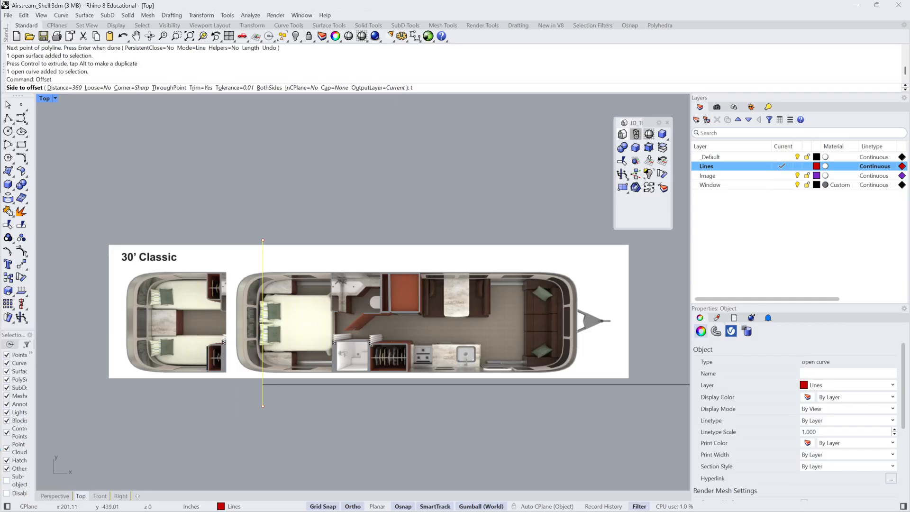
key(Return)
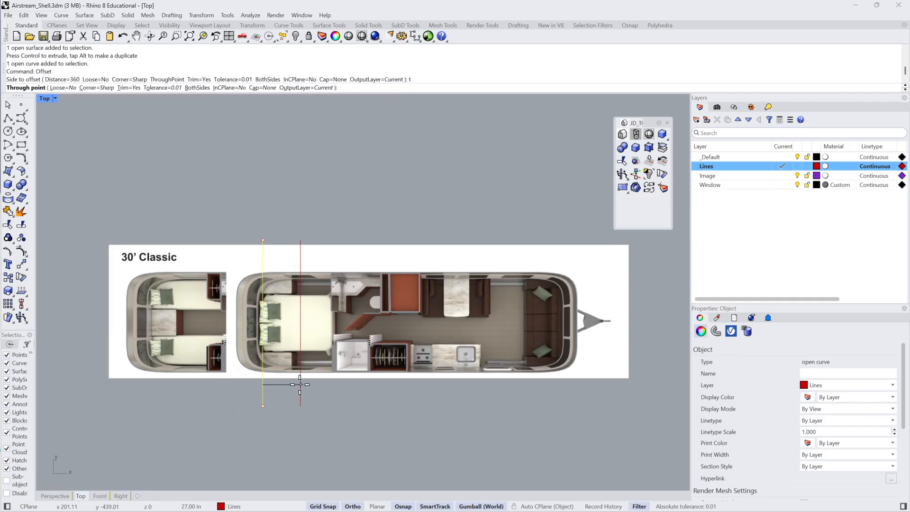
text(30)
key(Return)
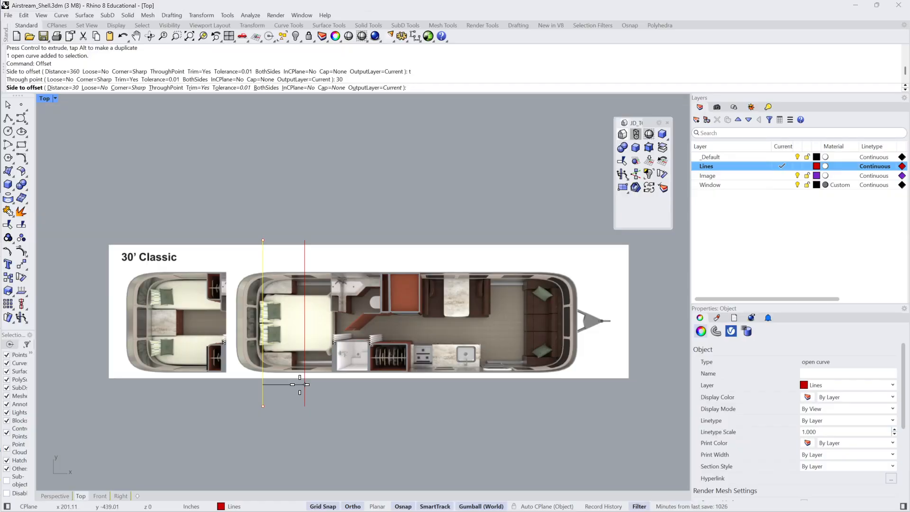
text(30')
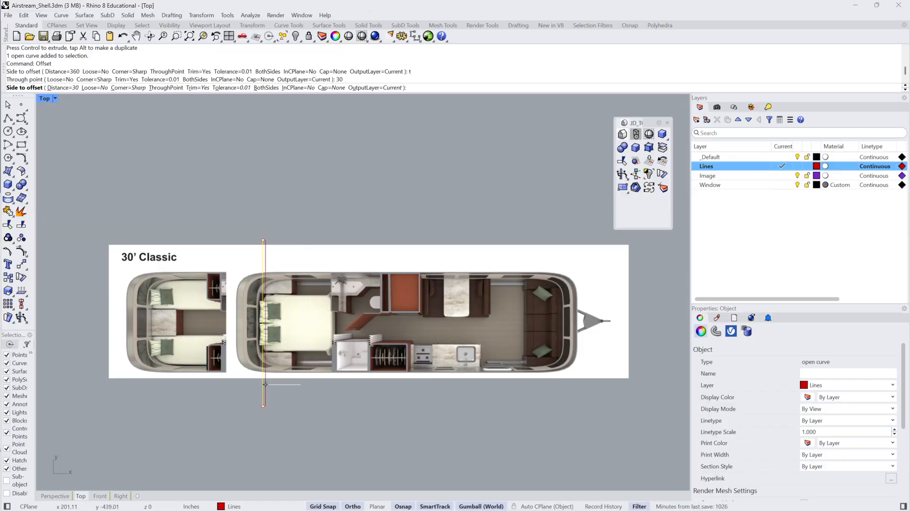
scroll(302, 384, down, 6)
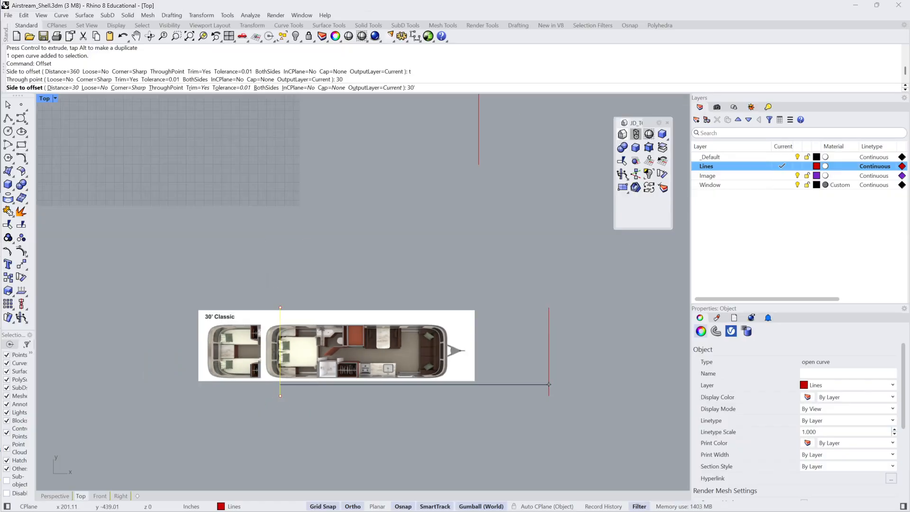
click(411, 396)
Copy the bed-end vertical line horizontally to the inner wall behind the sofa on the reduced floor plan.
scroll(353, 389, up, 6)
drag(273, 384, 206, 394)
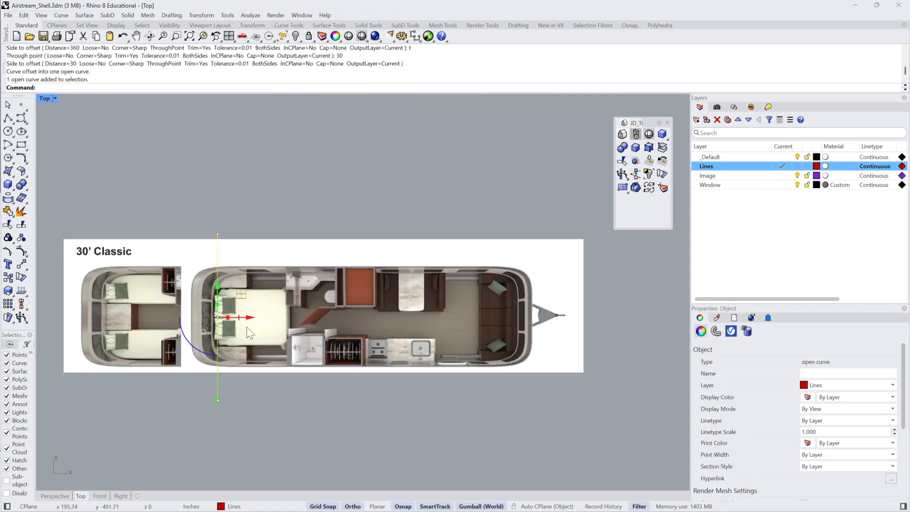
drag(252, 318, 532, 317)
scroll(543, 320, up, 2)
scroll(427, 379, down, 4)
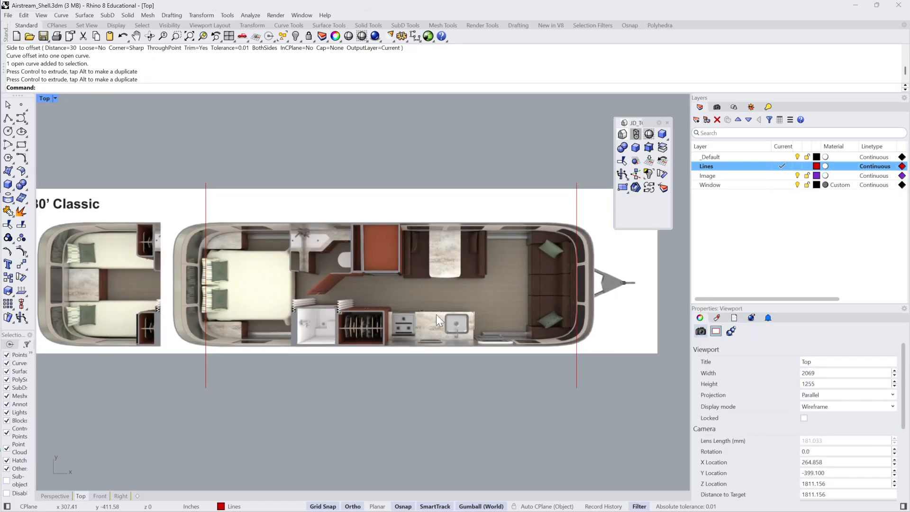
click(438, 311)
scroll(370, 319, down, 2)
text(S)
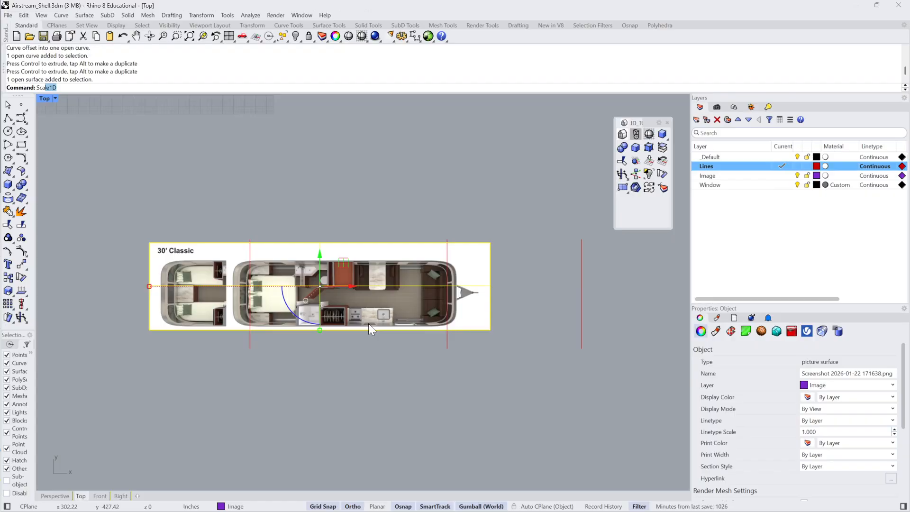
text(ca)
key(Return)
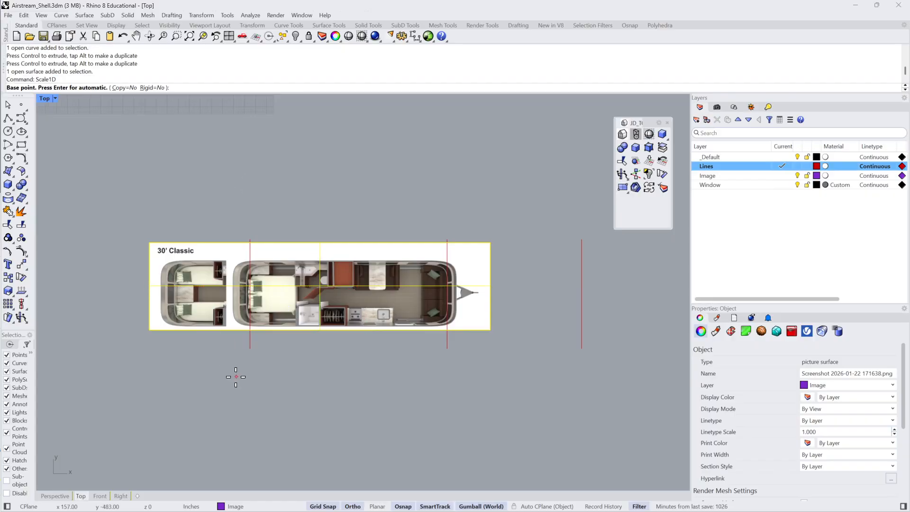
click(250, 348)
click(447, 349)
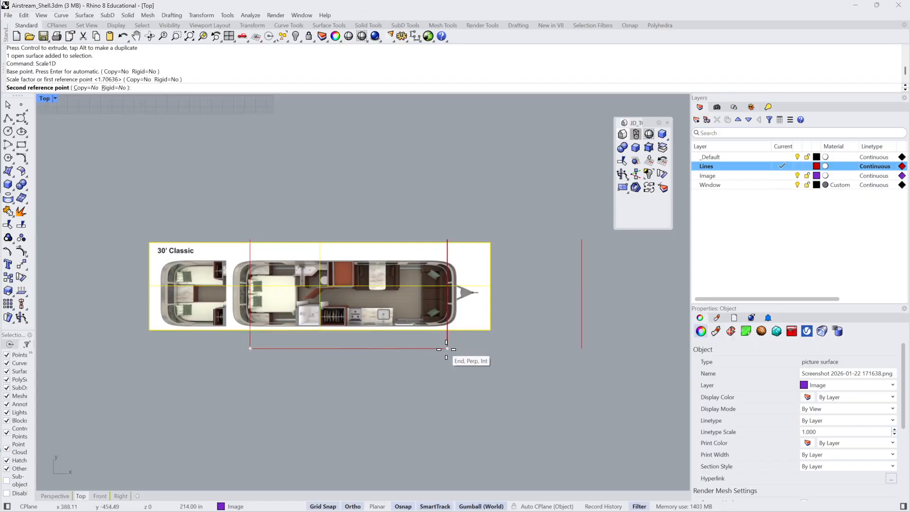
key(Escape)
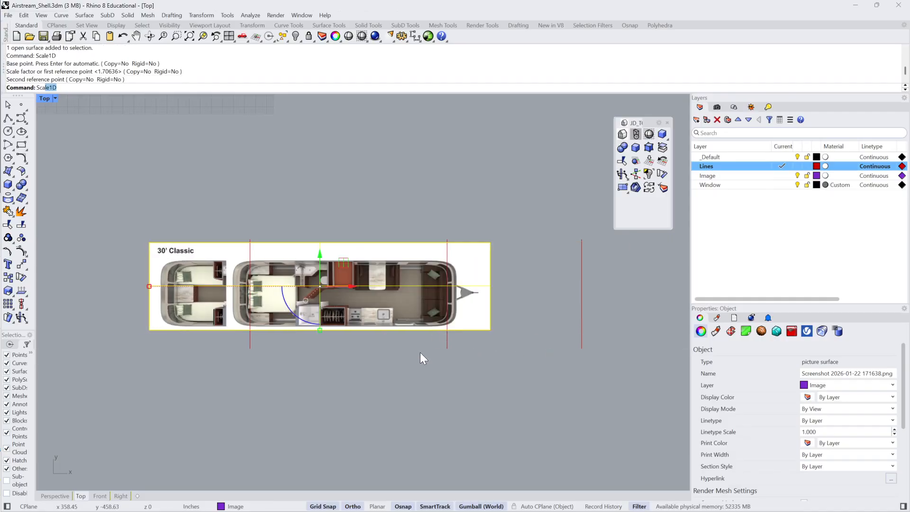
Scale the floor plan copy uniformly from the bed-end line, using the sofa-end line as reference and the 30' offset line as target.
text(Scale)
key(Return)
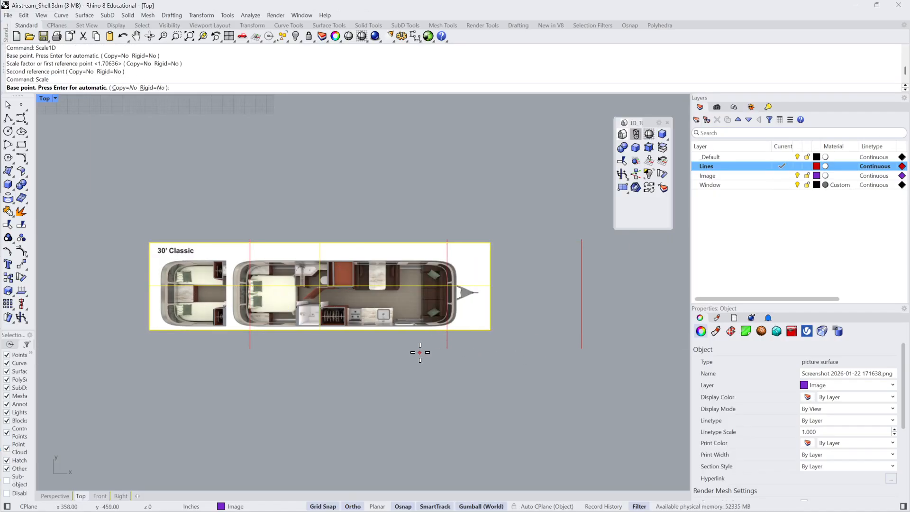
click(251, 348)
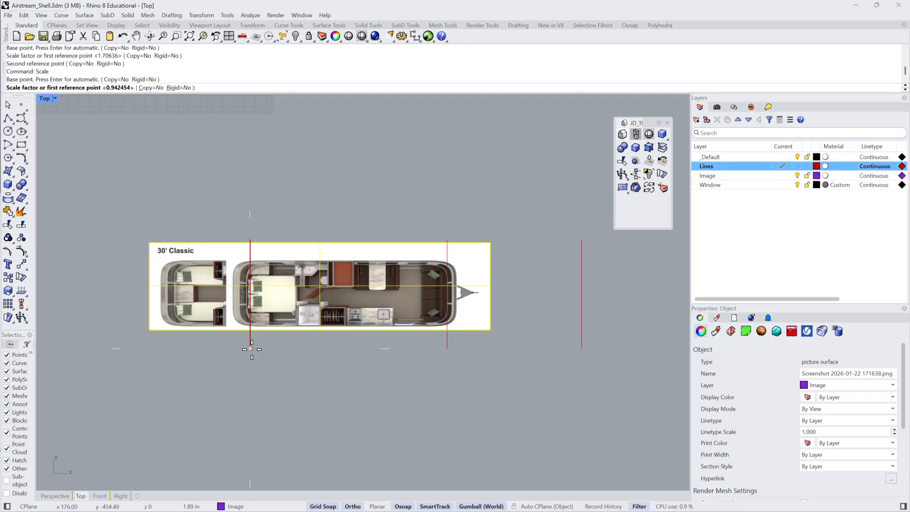
click(448, 347)
click(582, 349)
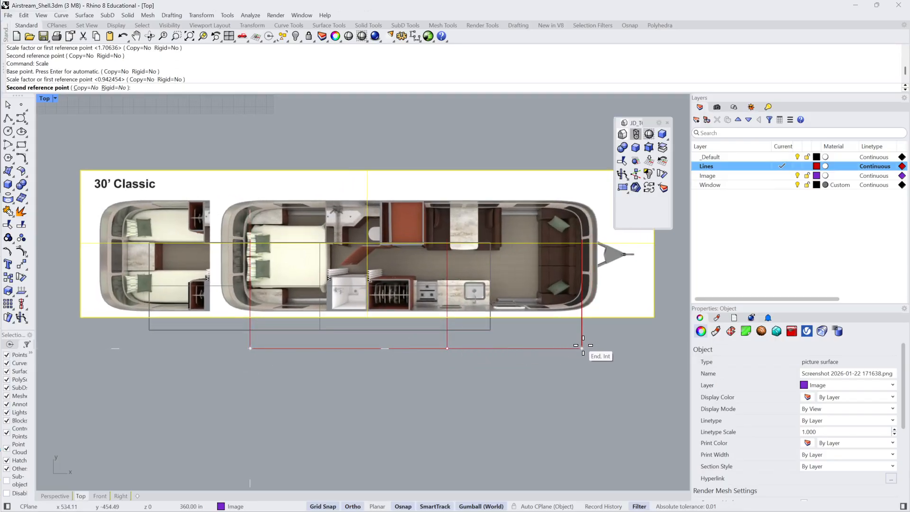
click(507, 367)
scroll(437, 360, down, 2)
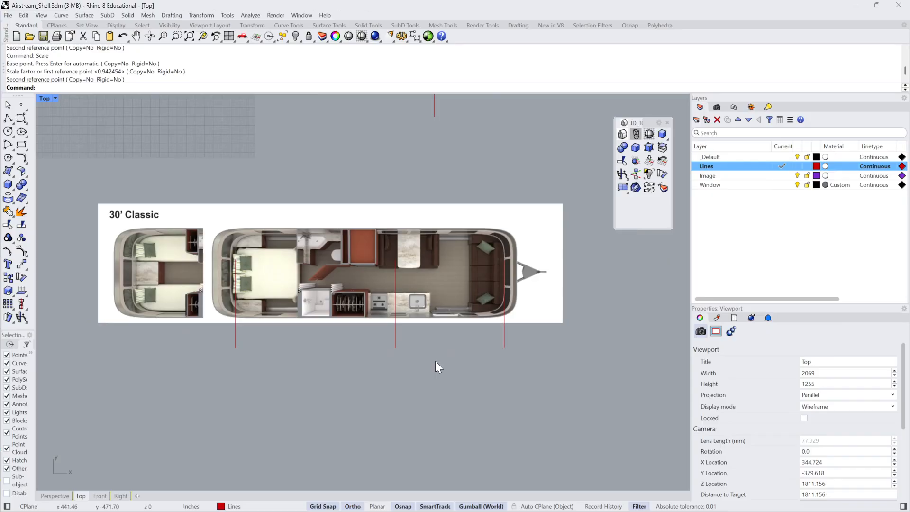
Delete the scaled floor plan copy together with its three vertical guide lines.
scroll(440, 283, up, 4)
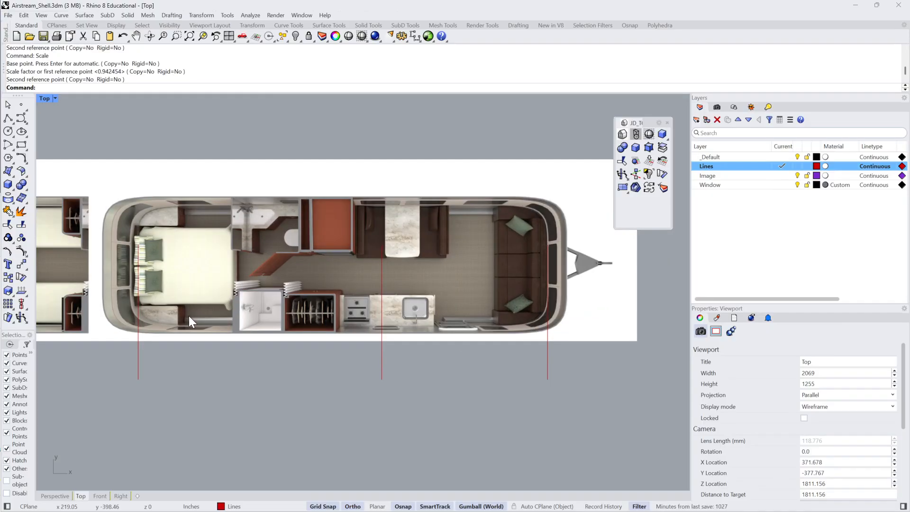
scroll(189, 316, down, 3)
drag(529, 223, 83, 355)
key(Delete)
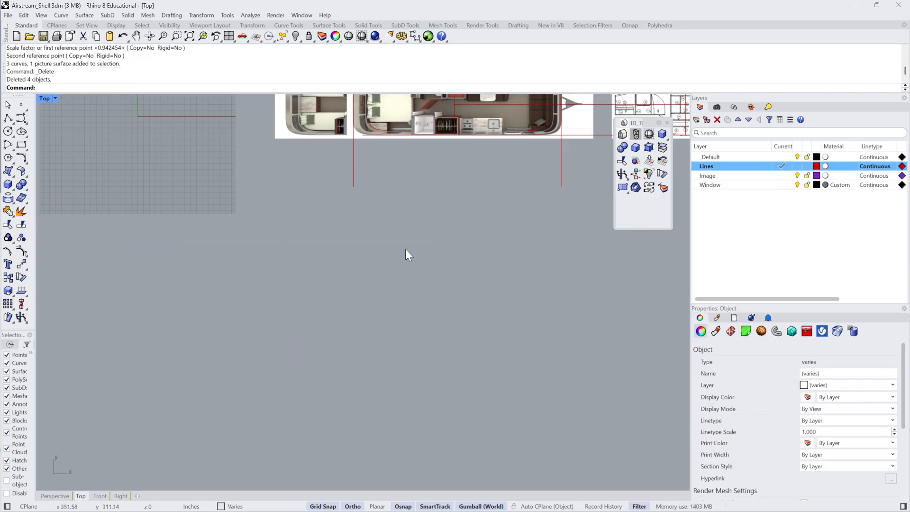
Examine the original floor plan's centre line, outer guide lines and inner corner curves from the sofa end to the bed end.
scroll(358, 195, up, 6)
scroll(541, 291, up, 2)
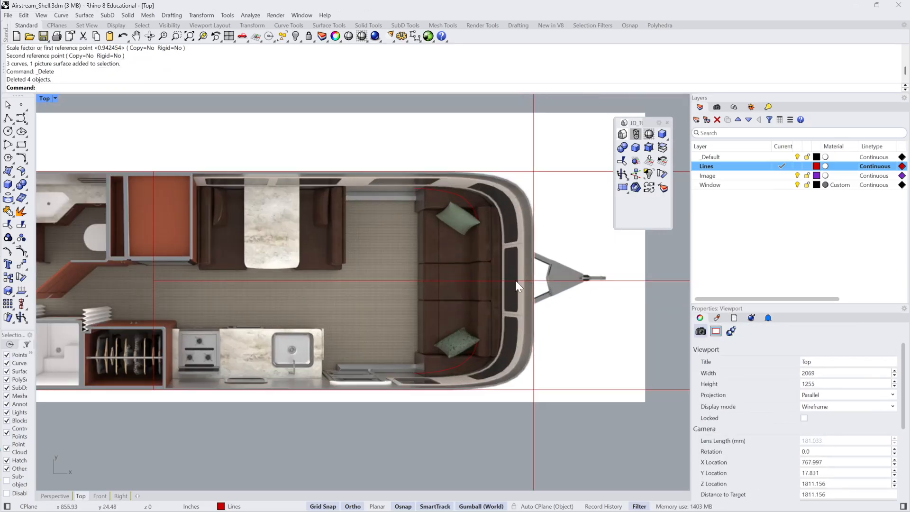
click(516, 281)
click(549, 305)
scroll(474, 285, down, 2)
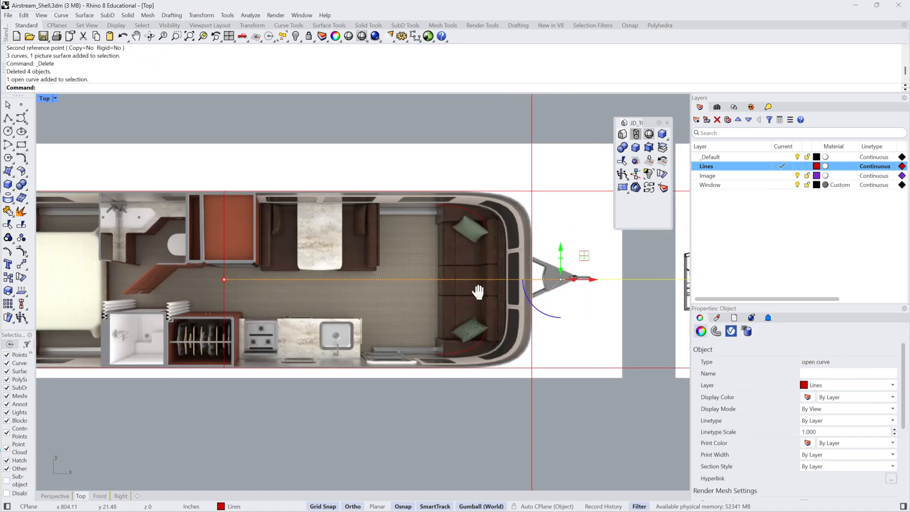
key(Escape)
right_drag(124, 211, 253, 209)
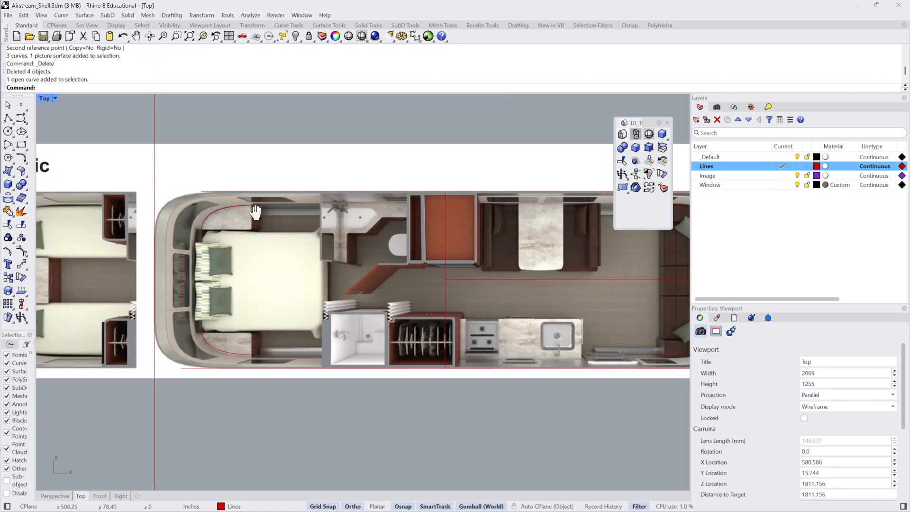
scroll(252, 209, down, 4)
right_drag(404, 255, 419, 258)
scroll(417, 256, up, 2)
scroll(413, 254, down, 2)
right_drag(363, 244, 370, 248)
scroll(319, 233, up, 2)
click(320, 233)
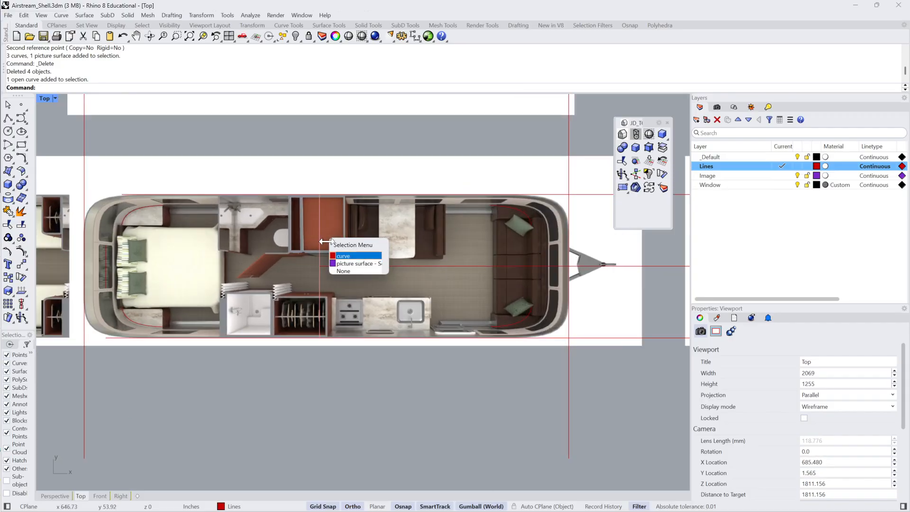
key(Escape)
scroll(360, 243, up, 2)
right_drag(397, 231, 353, 258)
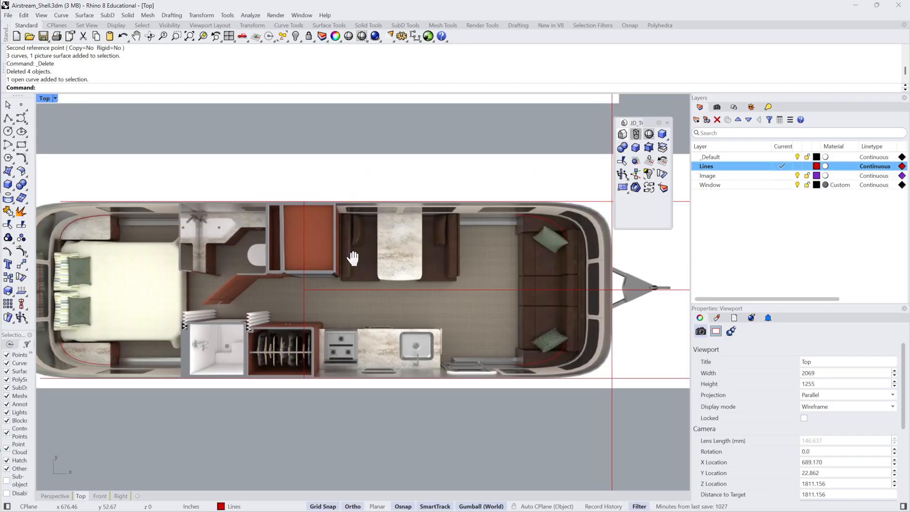
Examine the inner corner guide curve behind the sofa and its points on the original floor plan.
click(527, 223)
click(552, 236)
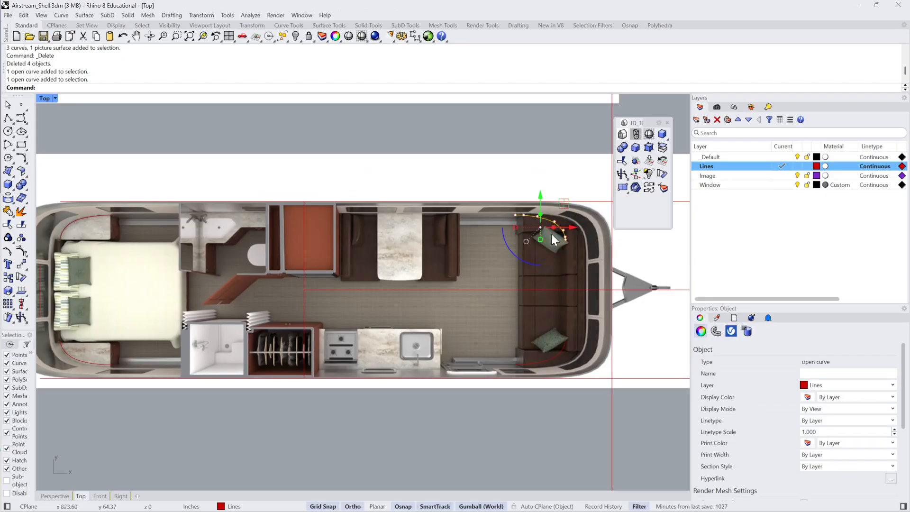
scroll(556, 239, up, 2)
right_drag(557, 240, 457, 232)
scroll(428, 221, up, 6)
scroll(394, 192, up, 4)
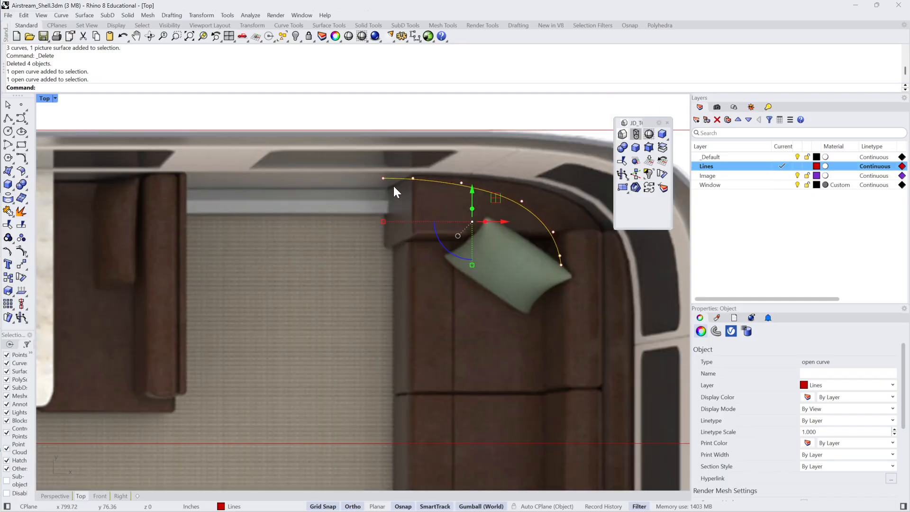
scroll(394, 185, down, 10)
key(Escape)
Examine the inner corner guide curve along the bedside counter and the surrounding guide lines at the bed end.
scroll(329, 222, up, 2)
right_drag(48, 205, 395, 213)
scroll(197, 198, up, 4)
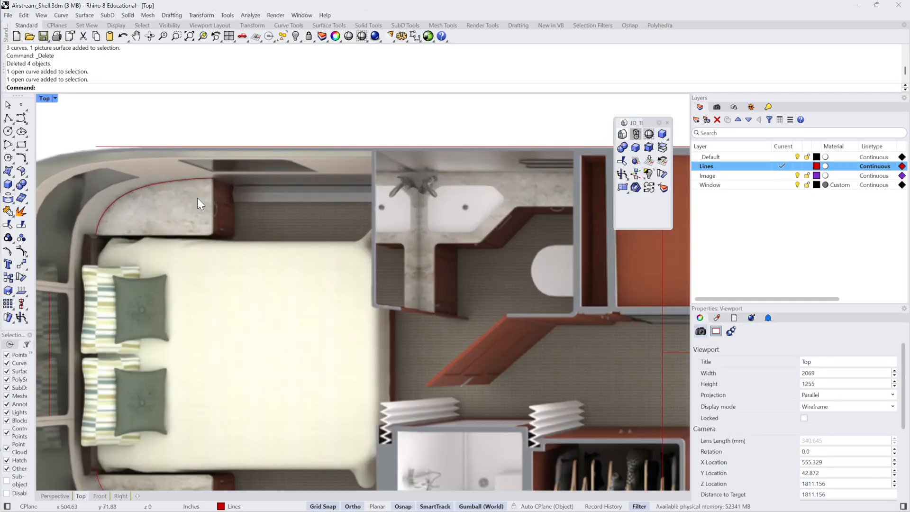
scroll(120, 200, up, 4)
right_drag(127, 197, 180, 201)
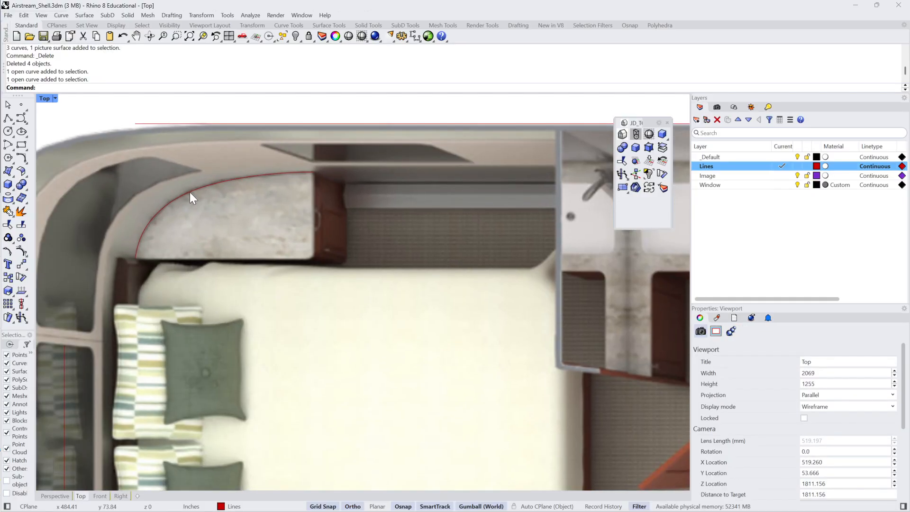
click(190, 192)
click(240, 215)
key(Escape)
scroll(264, 209, down, 4)
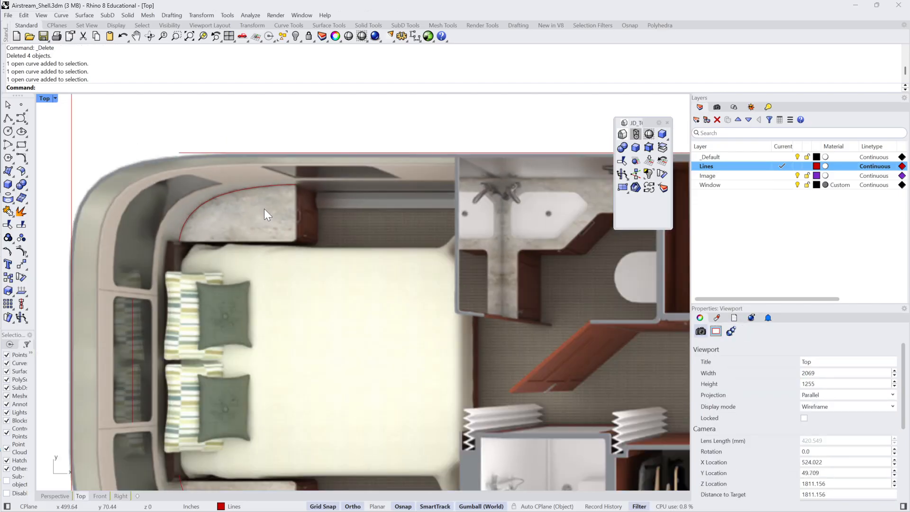
scroll(267, 203, down, 2)
right_drag(273, 203, 239, 198)
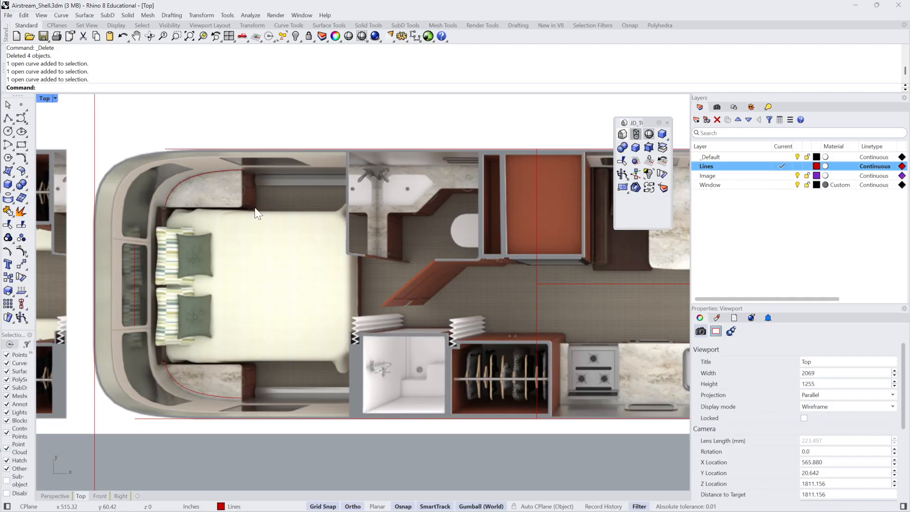
Delete the vertical guide line at the bed end of the floor plan.
click(9, 118)
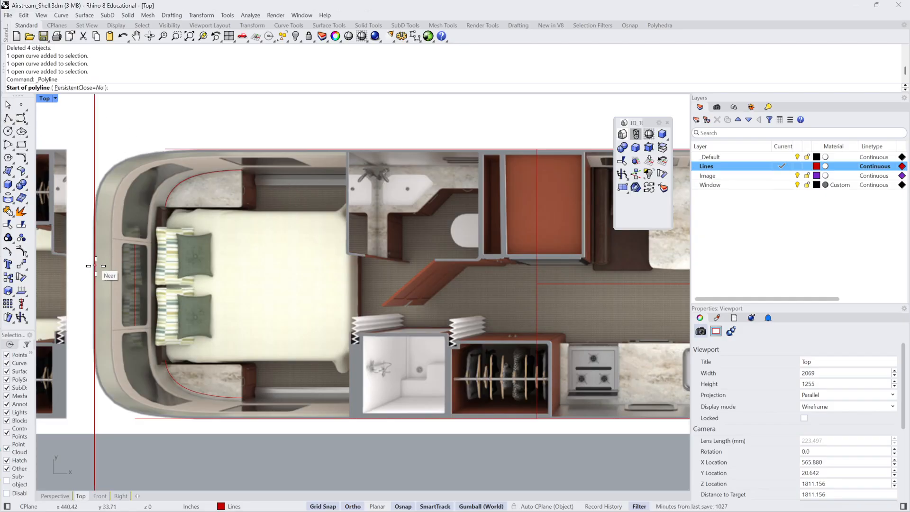
key(Escape)
click(95, 138)
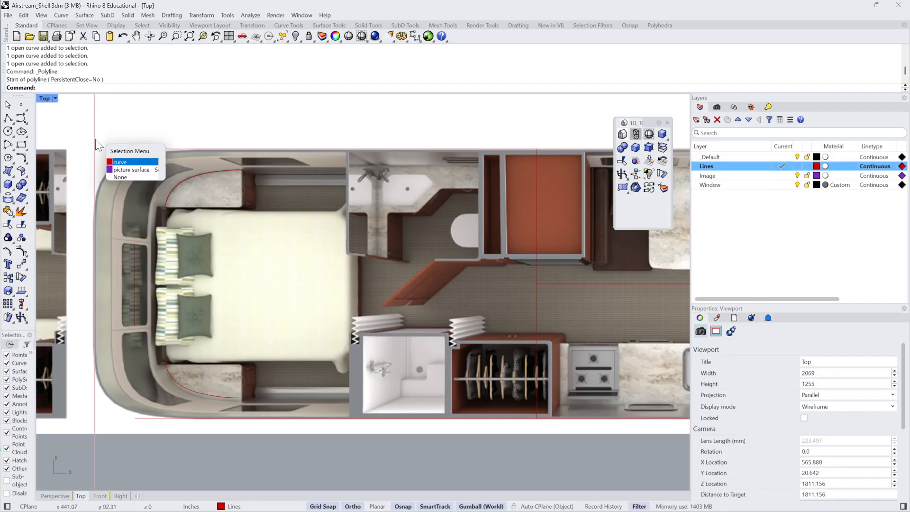
key(Delete)
Lock the Image layer so that the reference pictures cannot be selected.
right_drag(135, 183, 235, 188)
scroll(254, 163, down, 6)
scroll(244, 237, down, 4)
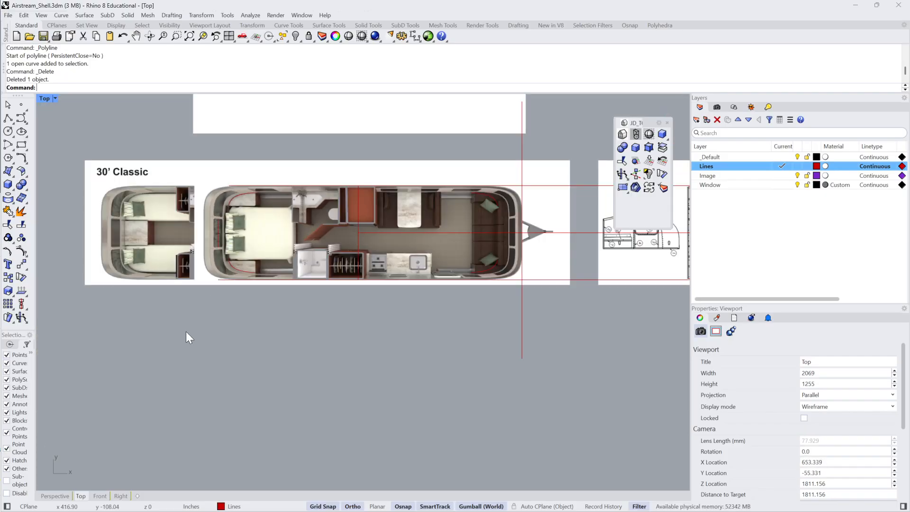
drag(186, 331, 567, 154)
key(Escape)
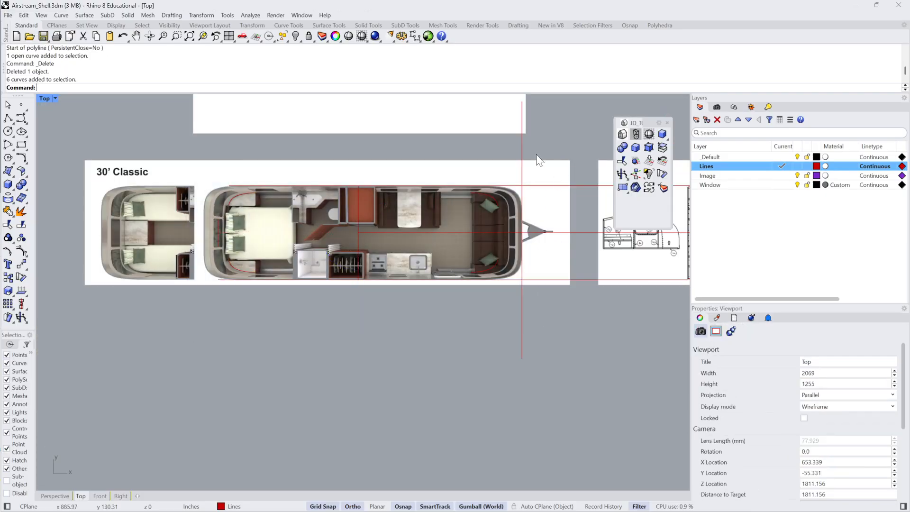
click(807, 175)
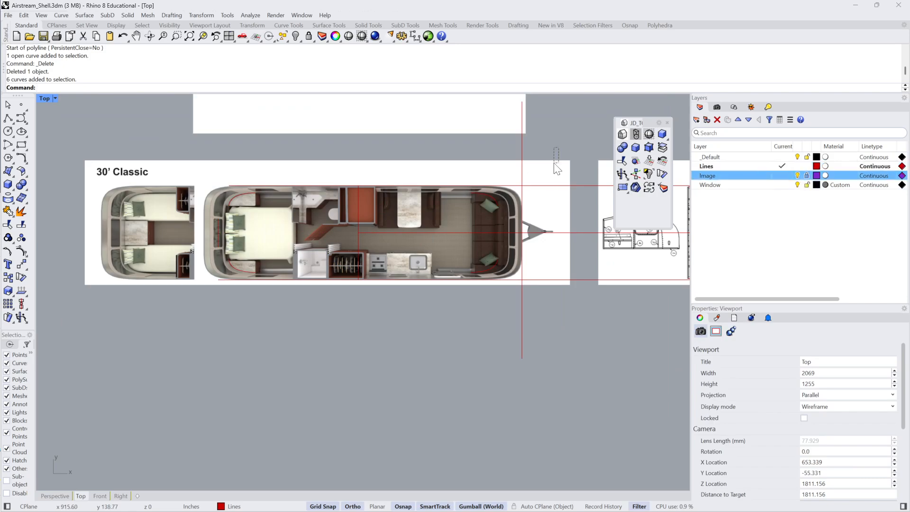
Delete the floor plan's centre, outer and inner corner guide curves, leaving only the vertical line at the sofa end.
drag(554, 163, 554, 160)
drag(489, 151, 209, 330)
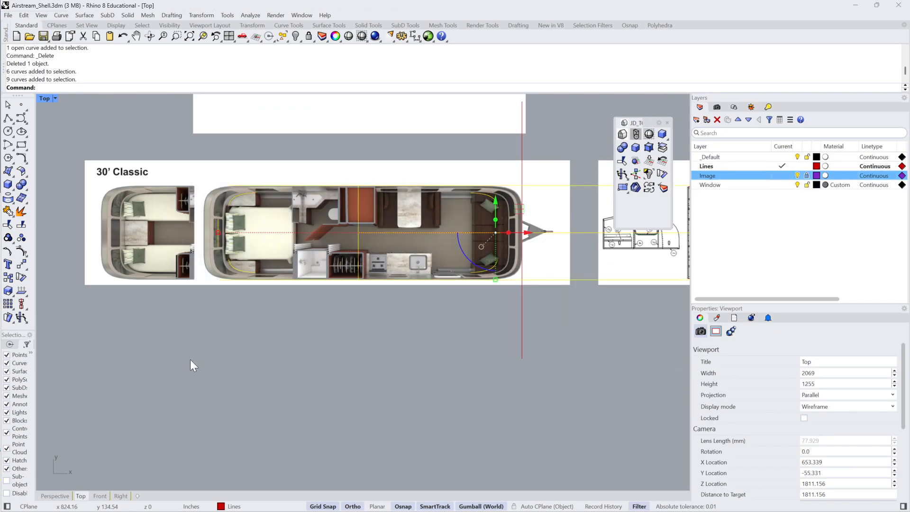
key(Delete)
Trace the curved edge of the upper bedside counter with a five-point interpolated curve, with Grid Snap off and Ortho suspended while placing points.
scroll(289, 308, up, 10)
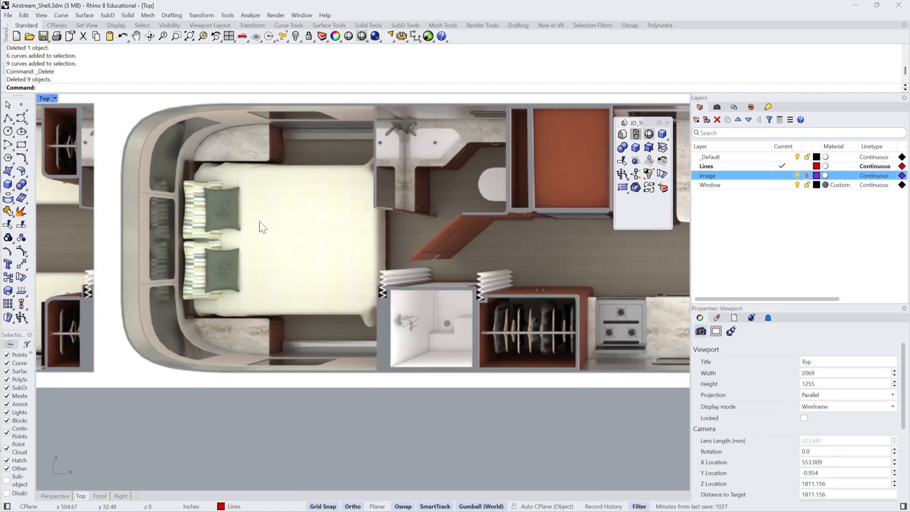
right_drag(260, 222, 271, 269)
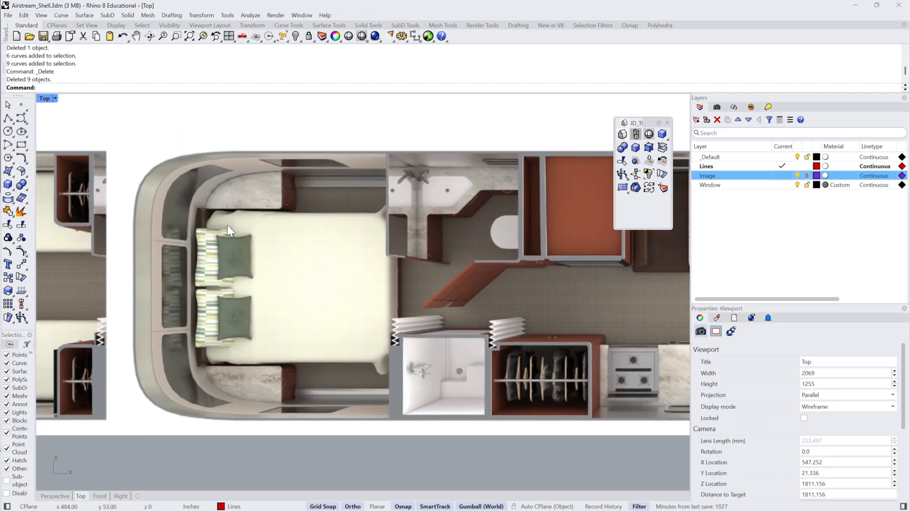
scroll(226, 225, up, 3)
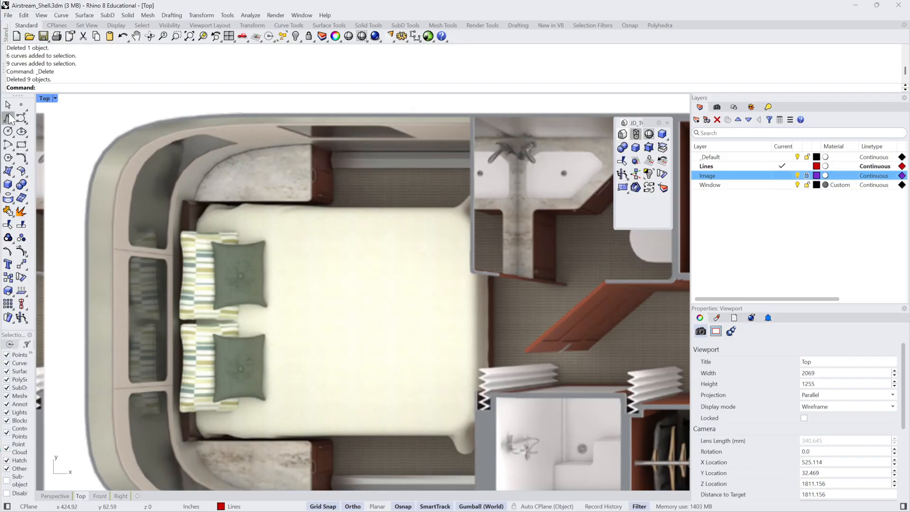
click(21, 116)
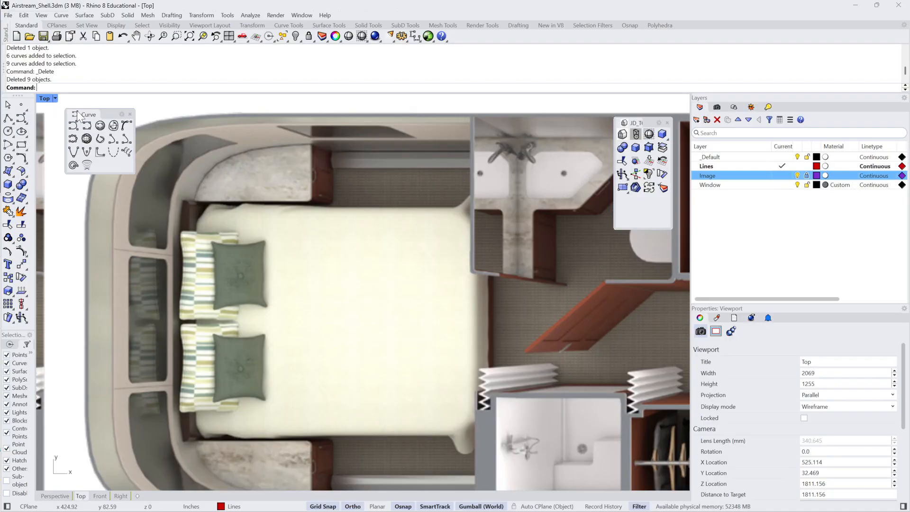
click(90, 123)
scroll(322, 143, up, 5)
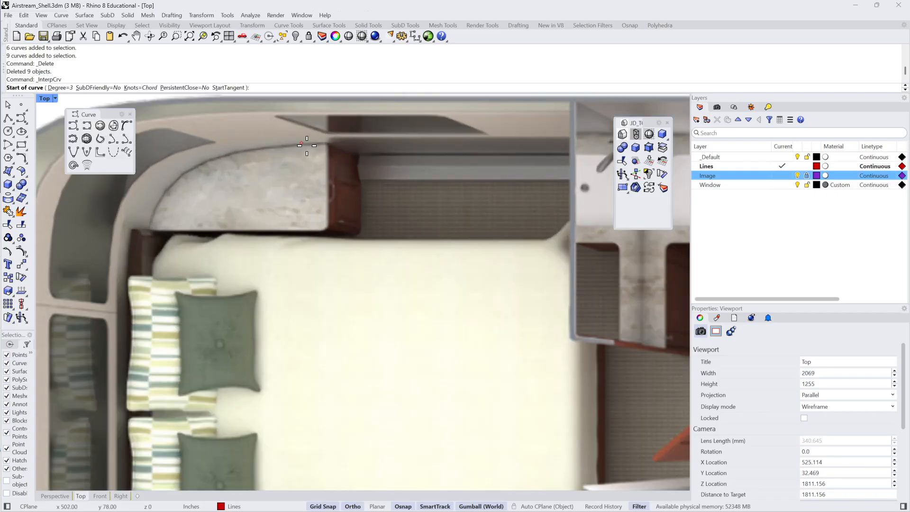
right_drag(323, 144, 423, 175)
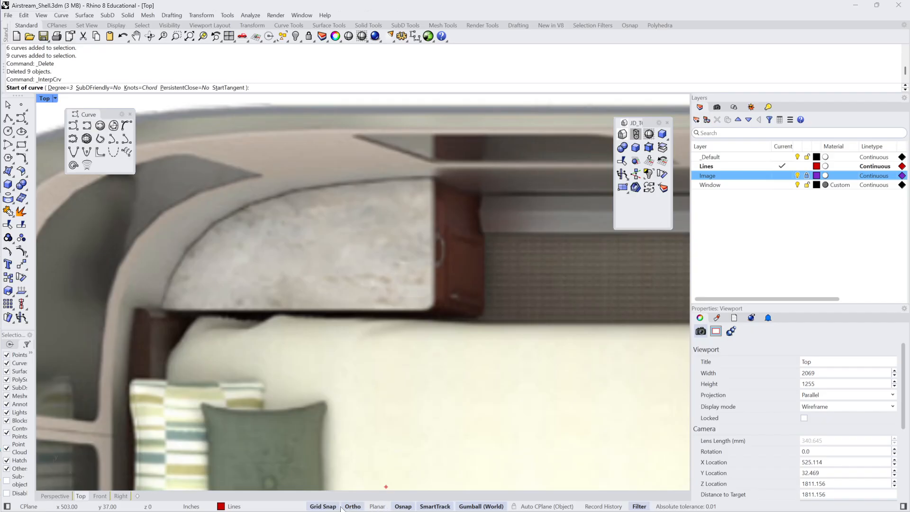
key(F9)
click(433, 178)
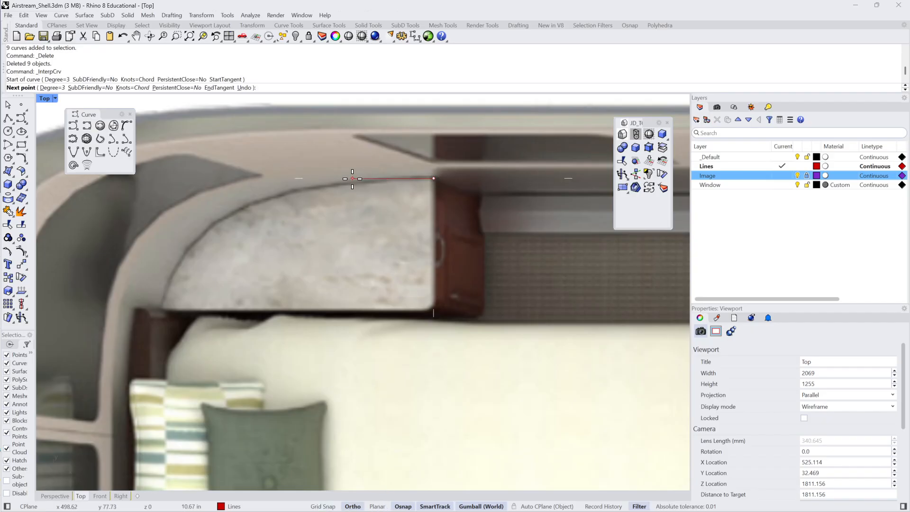
key(F8)
click(327, 185)
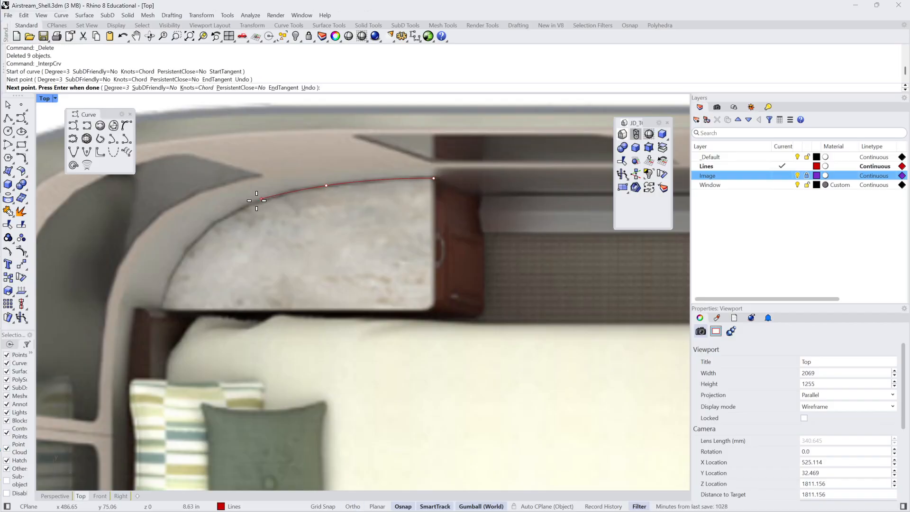
click(232, 213)
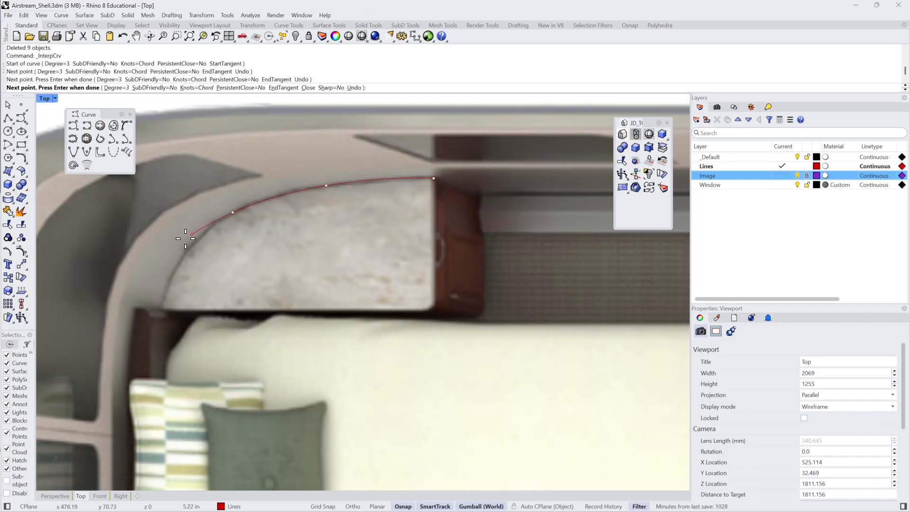
click(184, 254)
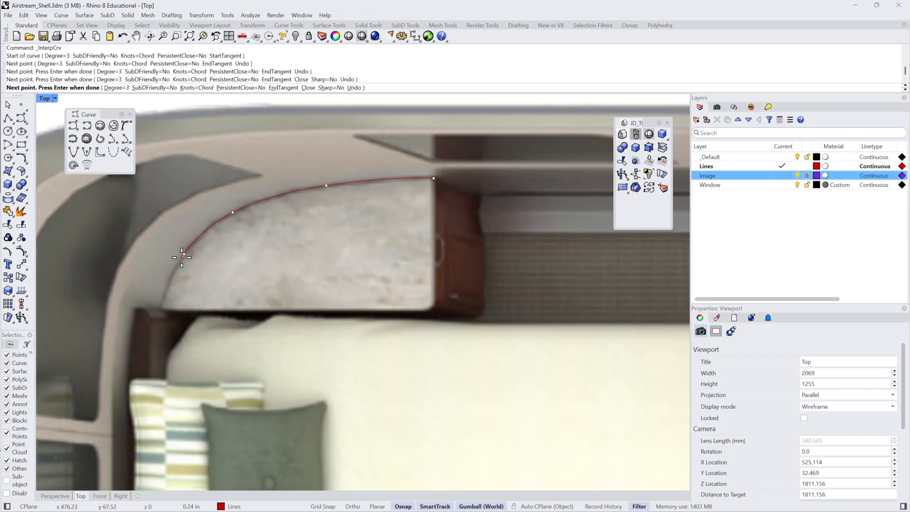
click(163, 309)
key(Return)
scroll(175, 294, down, 5)
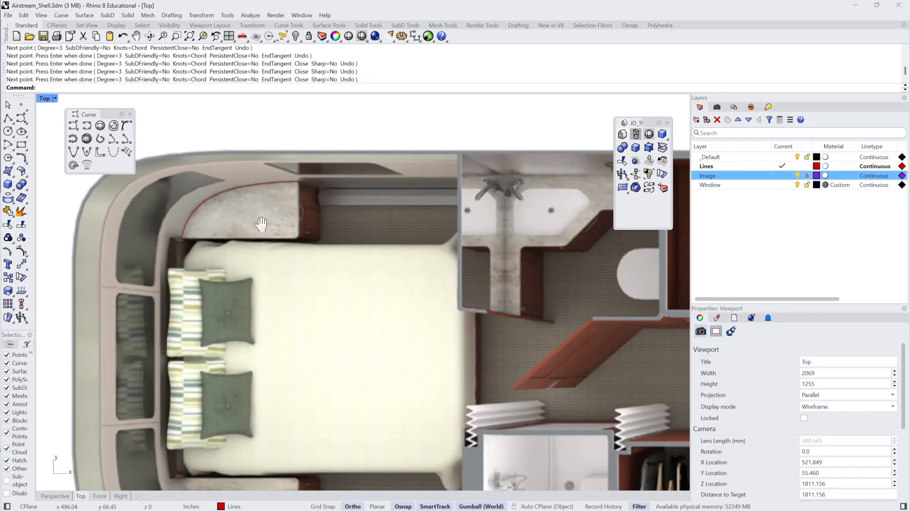
right_drag(342, 230, 291, 227)
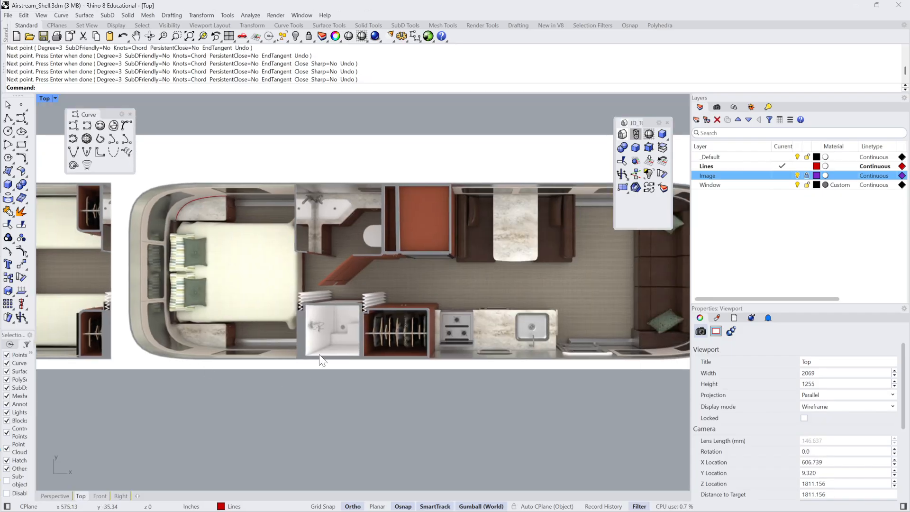
right_drag(326, 352, 274, 372)
scroll(179, 261, up, 4)
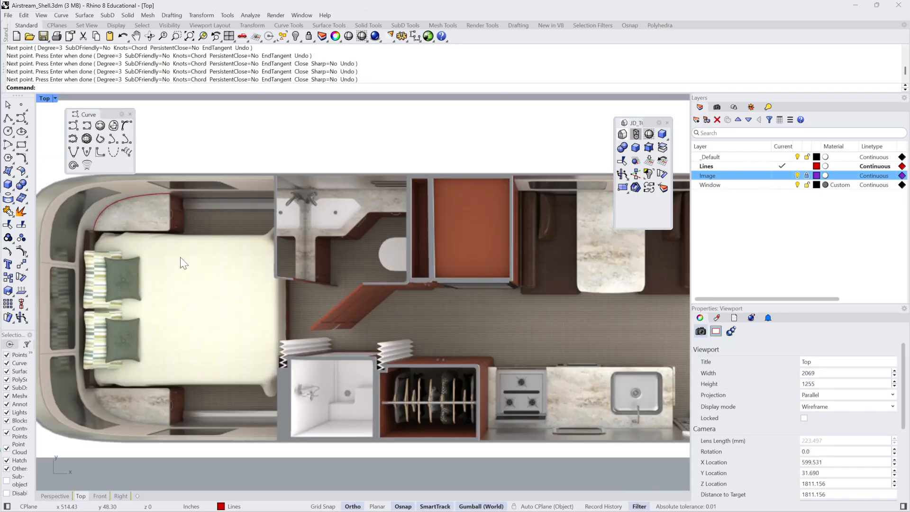
scroll(184, 263, down, 3)
click(172, 215)
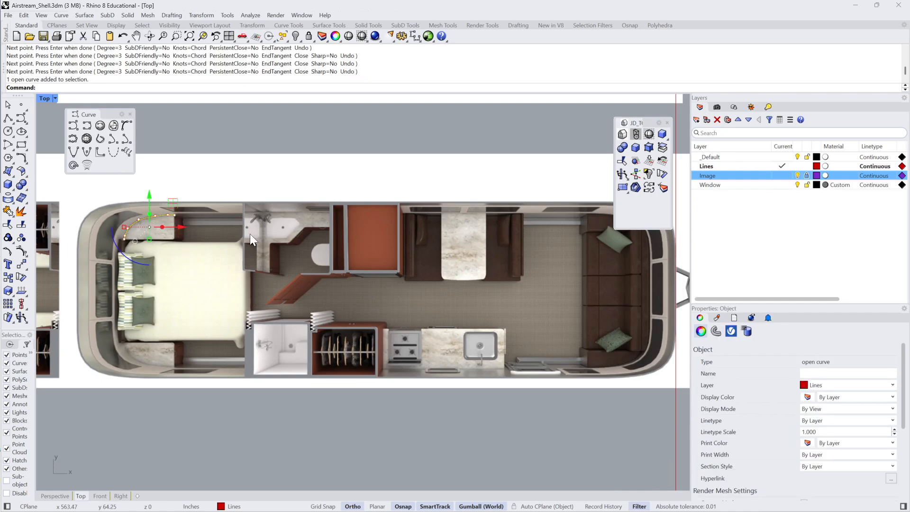
scroll(214, 242, down, 2)
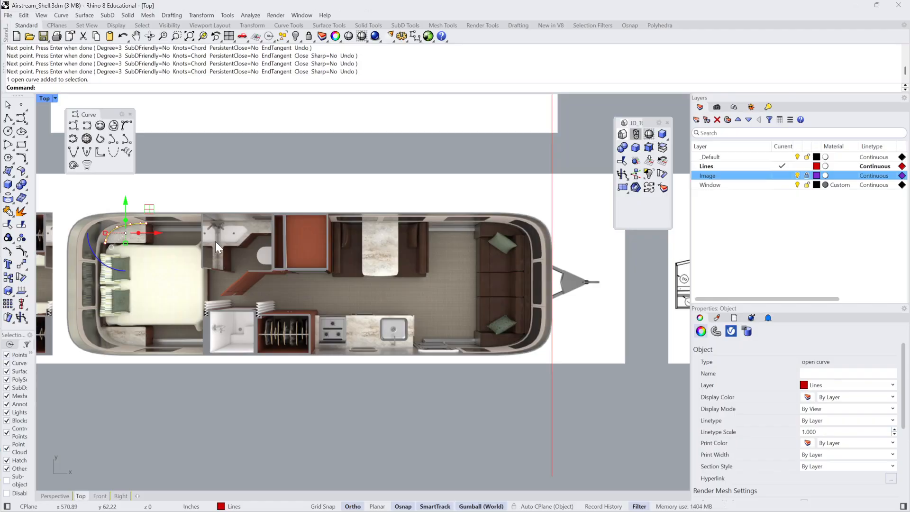
text(Mirror)
key(Return)
key(Escape)
key(Escape)
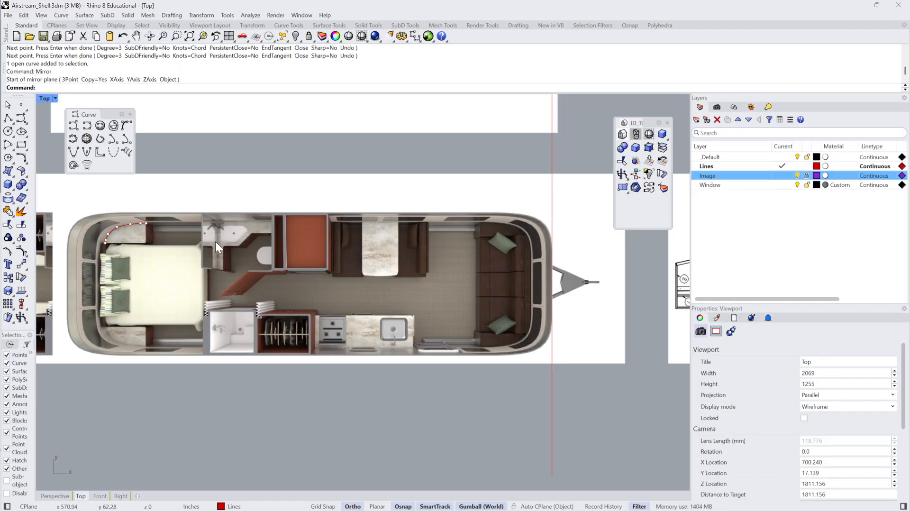
Copy the vertical guide line from the sofa end horizontally to the outer edge of the trailer's bed end.
click(552, 249)
scroll(562, 258, down, 3)
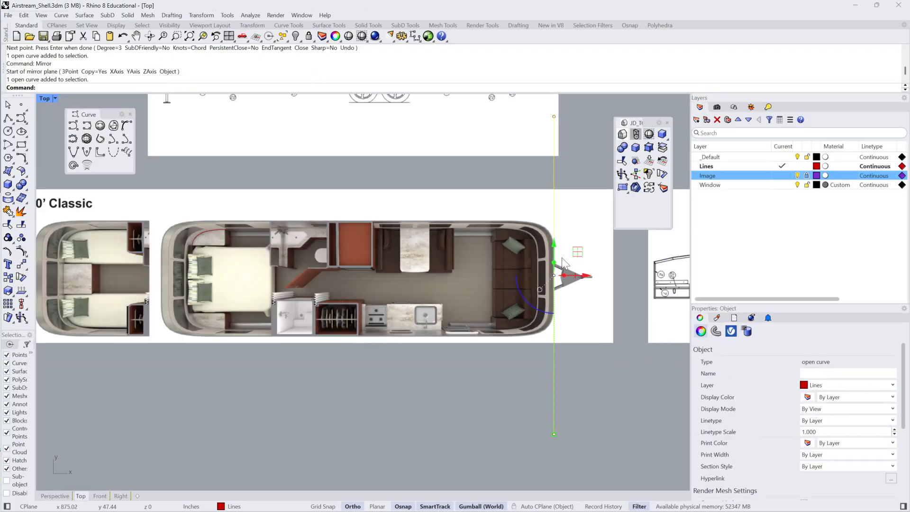
drag(577, 271, 277, 246)
scroll(323, 276, up, 5)
key(Escape)
scroll(287, 251, down, 8)
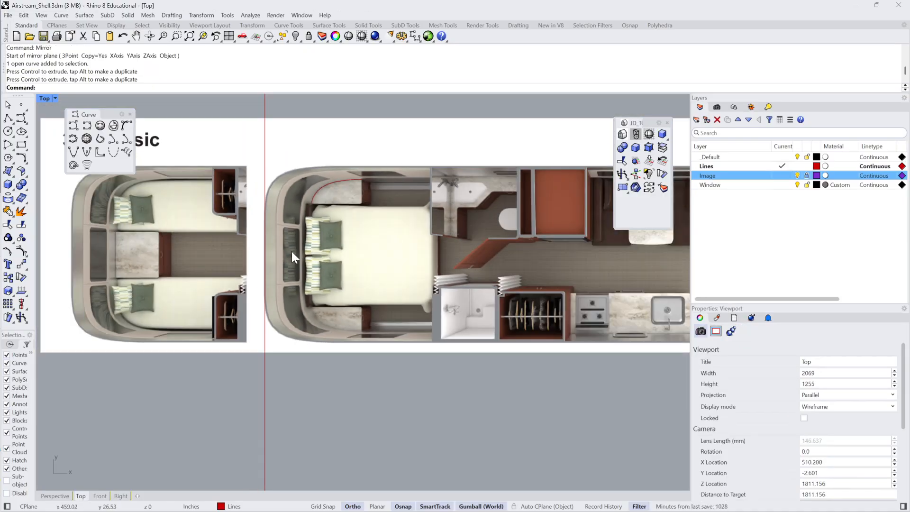
Draw a horizontal line joining the lower endpoints of the two vertical guide lines below the floor plan.
right_drag(327, 257, 228, 276)
scroll(239, 300, down, 2)
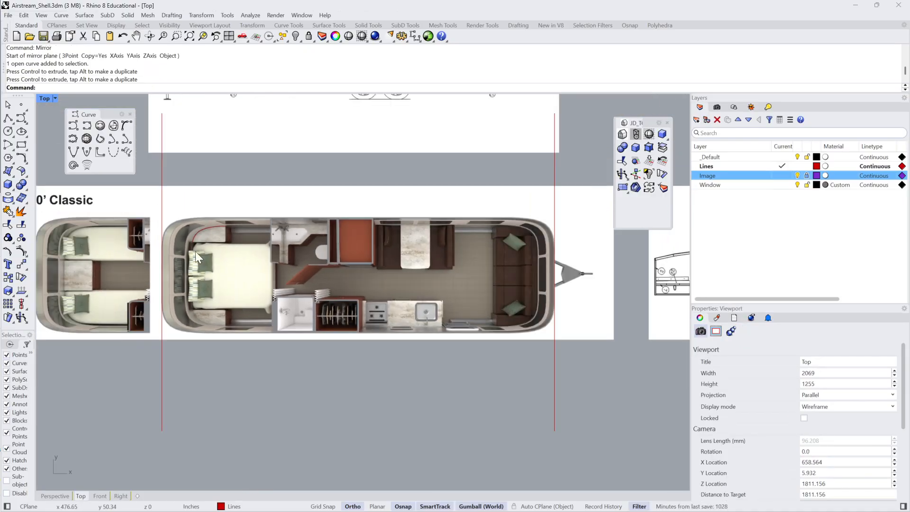
click(8, 118)
click(161, 431)
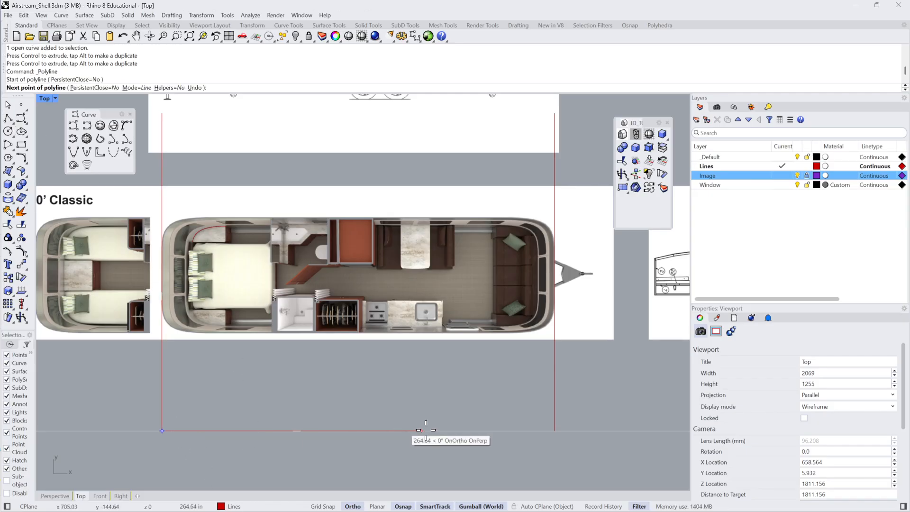
click(554, 430)
key(Return)
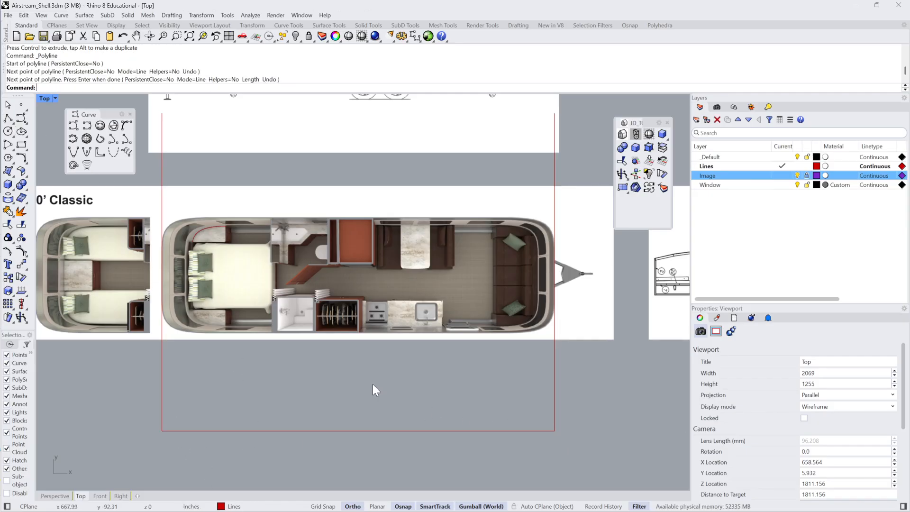
click(378, 431)
key(Escape)
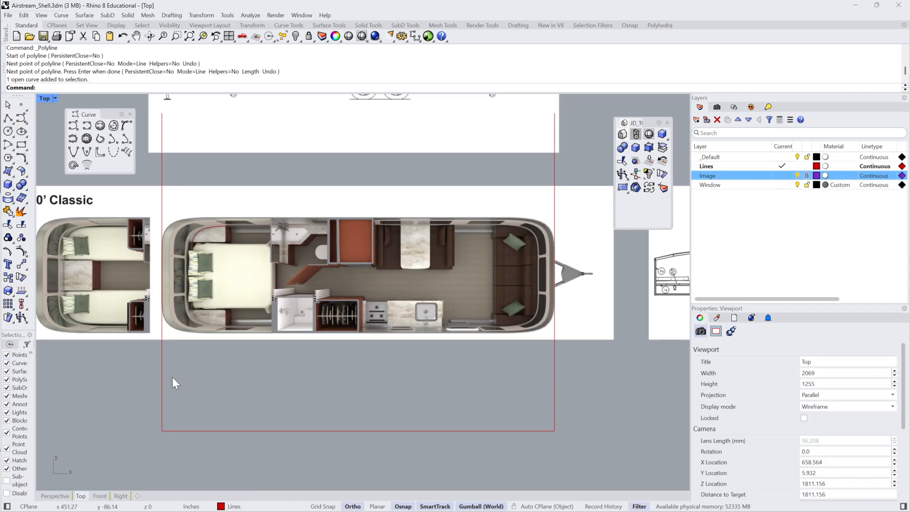
Mirror the upper bedside counter curve to the sofa end about a vertical axis through the midpoint of the lower horizontal guide line.
click(225, 228)
text(Mirror)
key(Return)
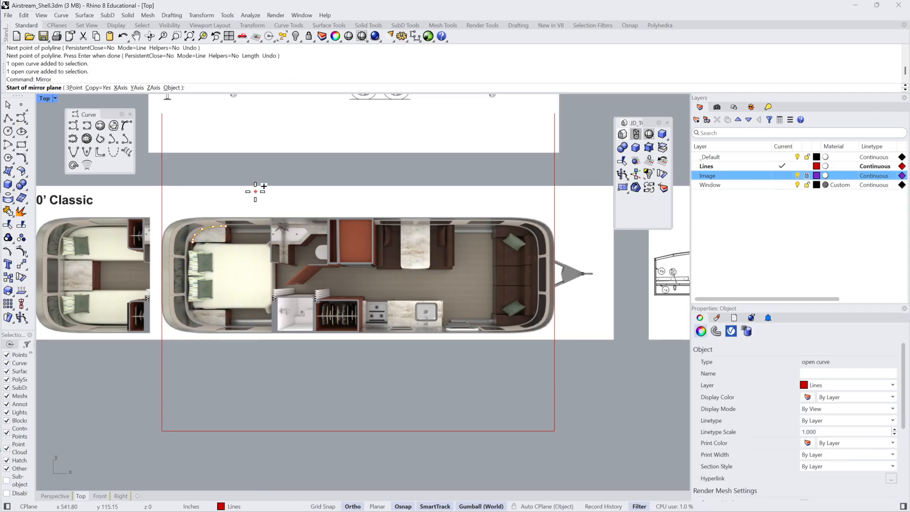
click(368, 424)
click(361, 390)
key(Escape)
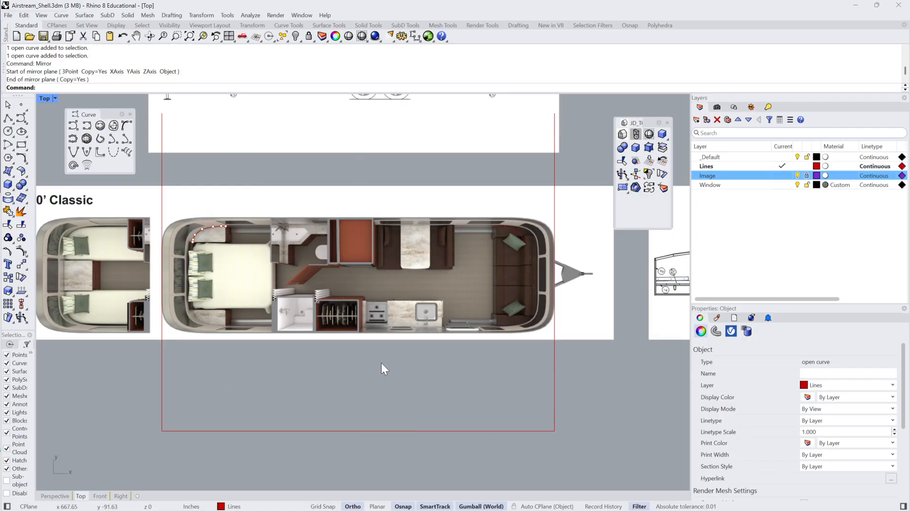
Draw a straight polyline joining the inner ends of the bedside curve and its mirrored copy along the upper interior wall.
scroll(522, 230, up, 6)
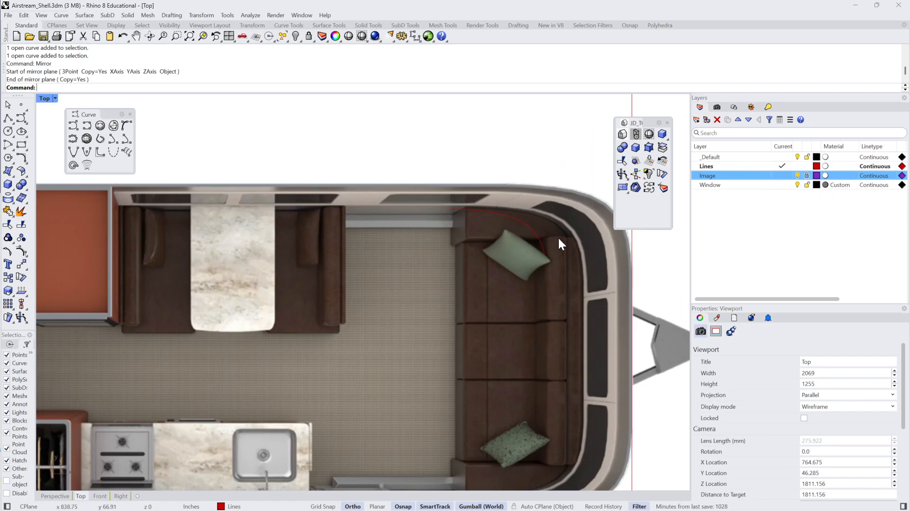
scroll(567, 238, down, 6)
right_drag(415, 250, 472, 260)
right_drag(282, 254, 246, 241)
scroll(403, 275, down, 2)
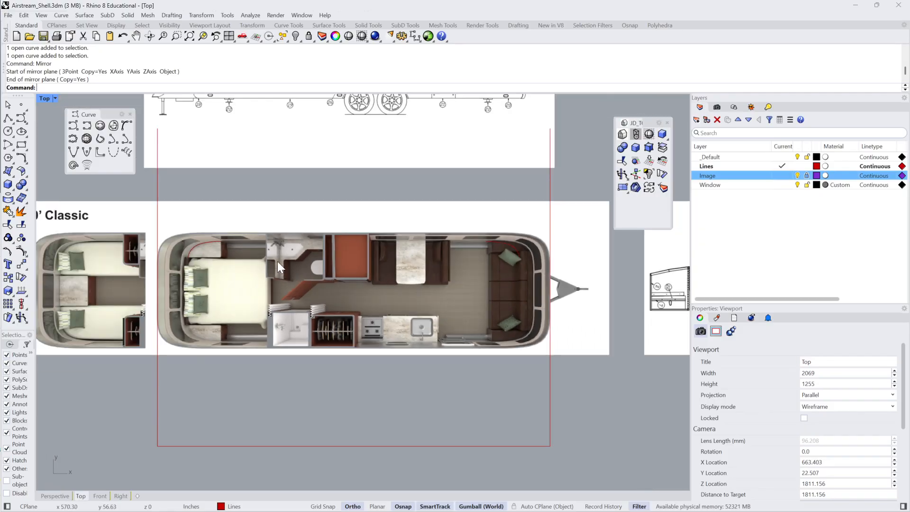
scroll(298, 272, up, 4)
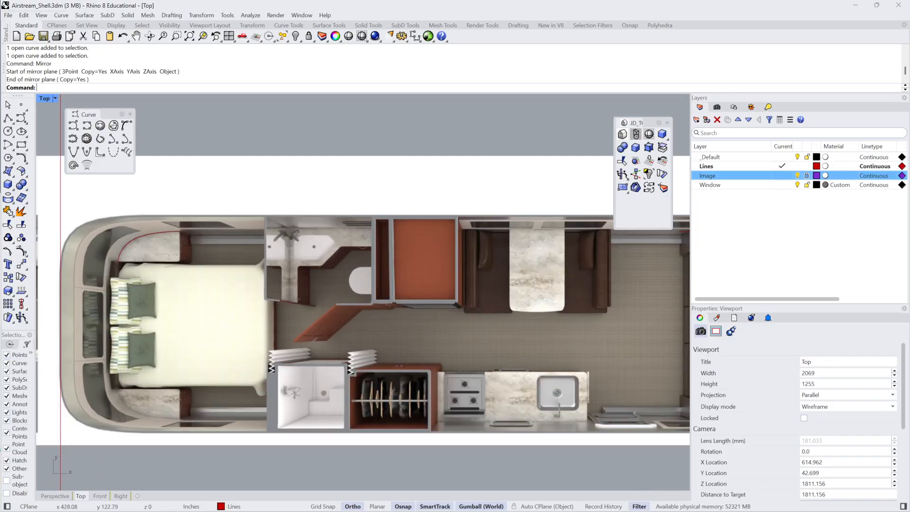
click(8, 118)
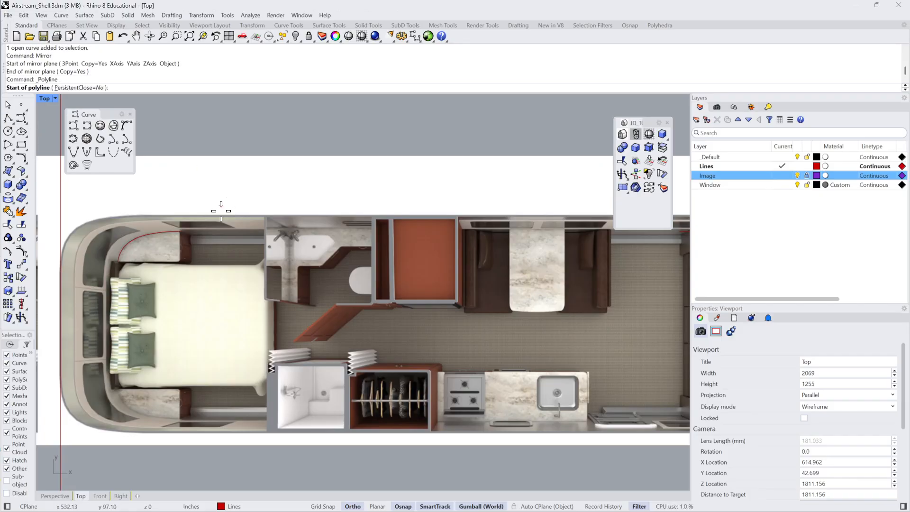
click(191, 229)
right_drag(596, 230, 383, 245)
click(473, 237)
right_click(473, 238)
scroll(473, 238, down, 8)
scroll(383, 245, up, 4)
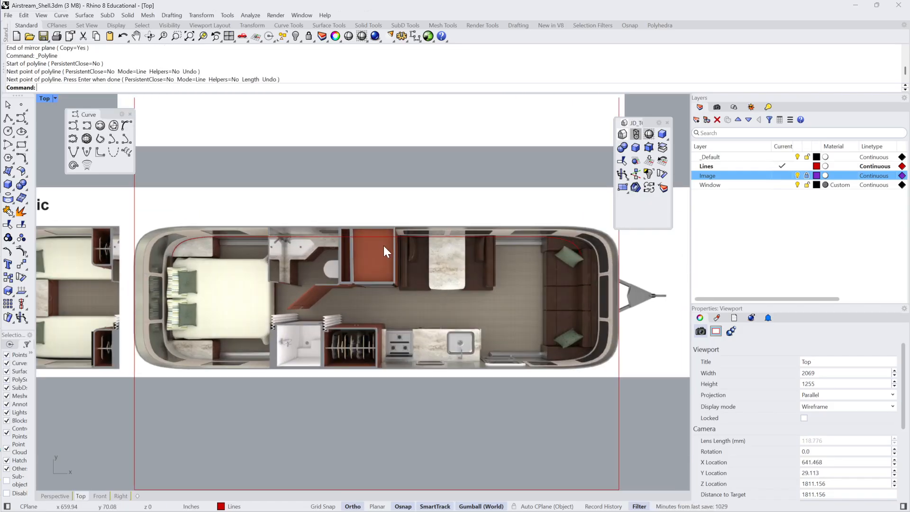
Draw a horizontal line along the trailer's upper outer wall, from above the bed area to near the sofa.
click(8, 118)
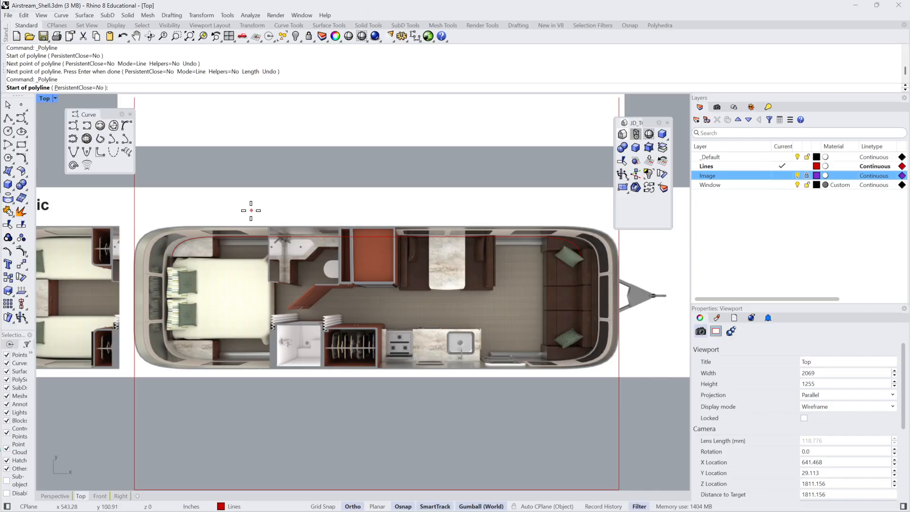
click(249, 226)
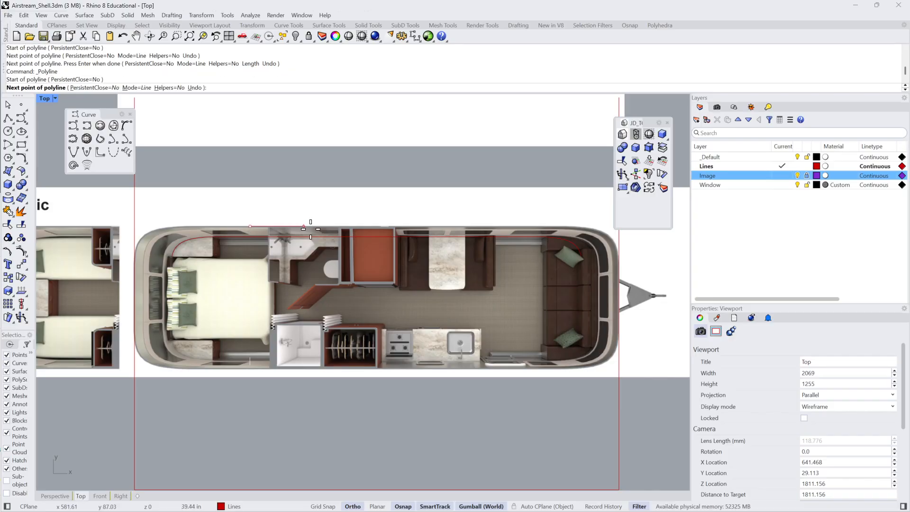
click(537, 227)
key(Return)
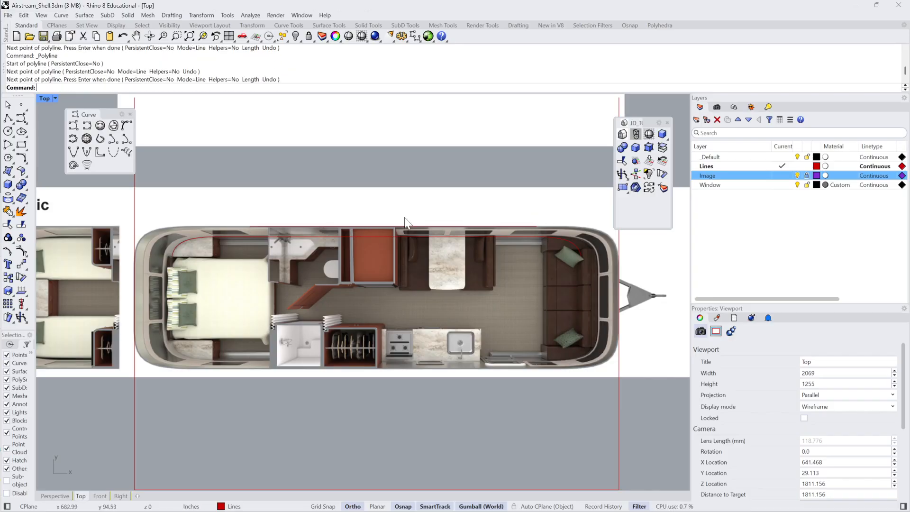
Duplicate the upper outer wall line straight down onto the floor plan's lower outer wall.
drag(244, 185, 603, 238)
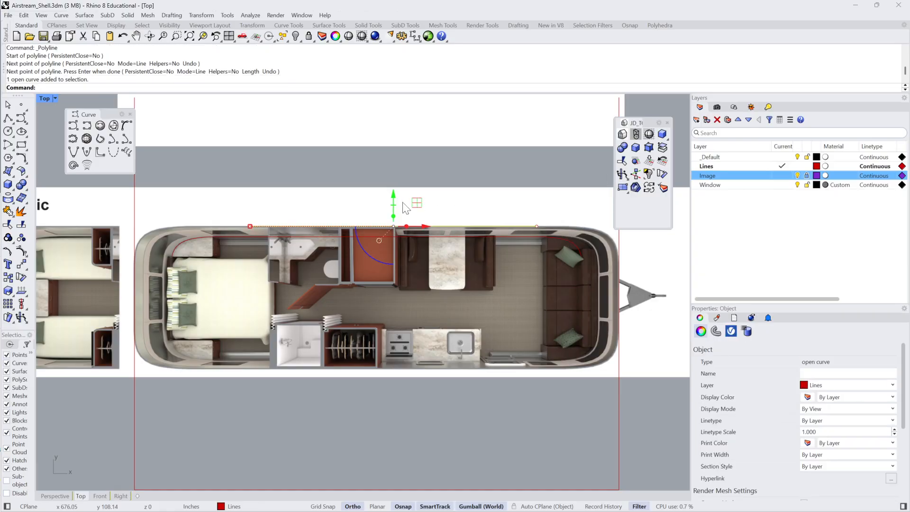
drag(397, 200, 421, 337)
click(412, 405)
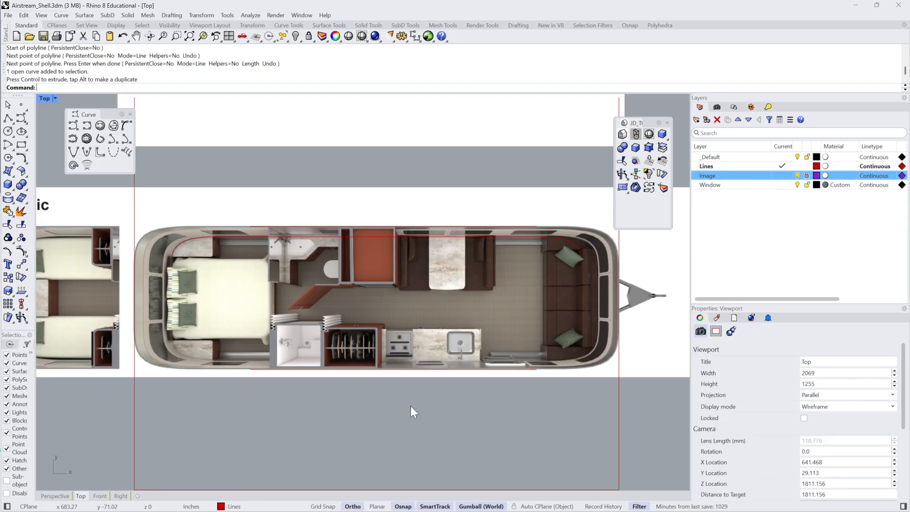
Start a new polyline on the Lines layer.
click(73, 126)
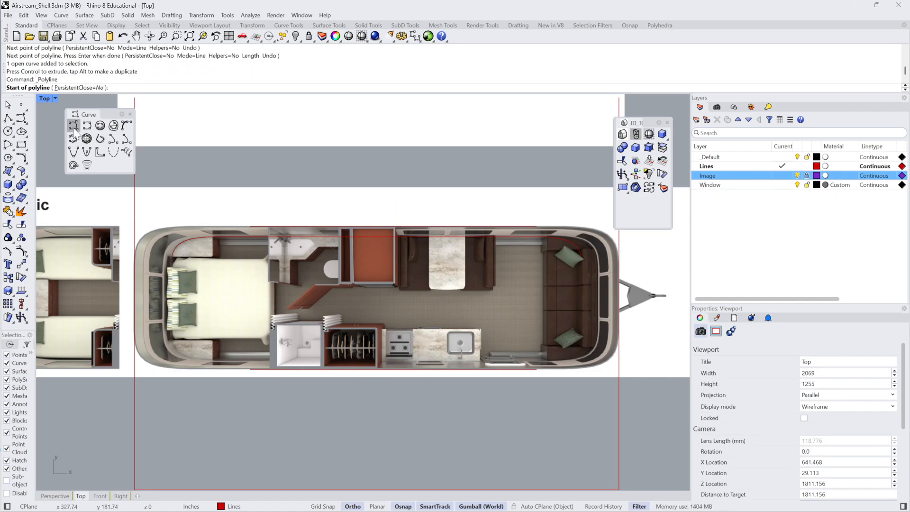
Draw a vertical line across the middle of the floor plan and mirror the four upper curves to the lower side about its midpoint.
click(370, 226)
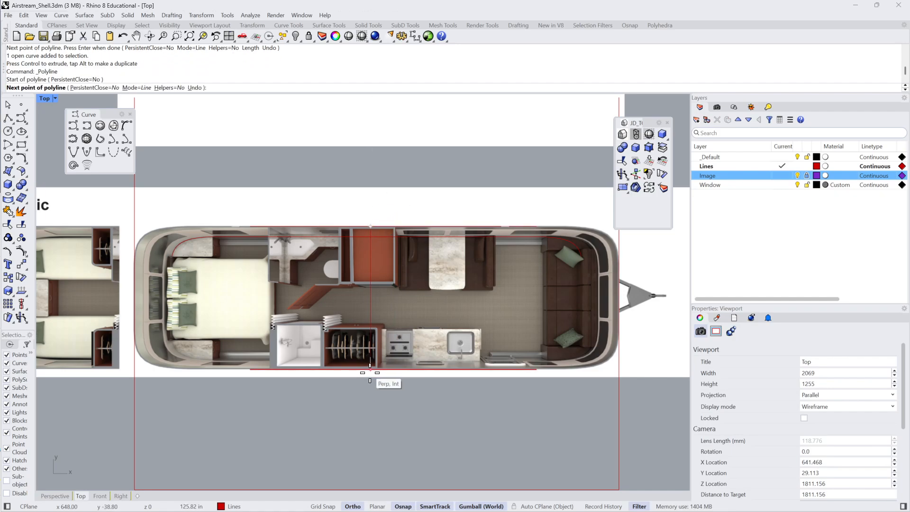
key(Return)
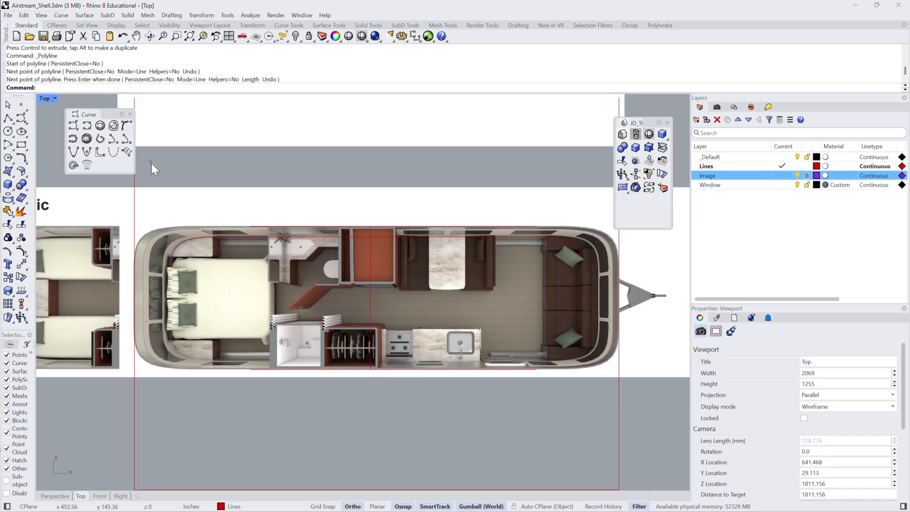
drag(152, 163, 589, 293)
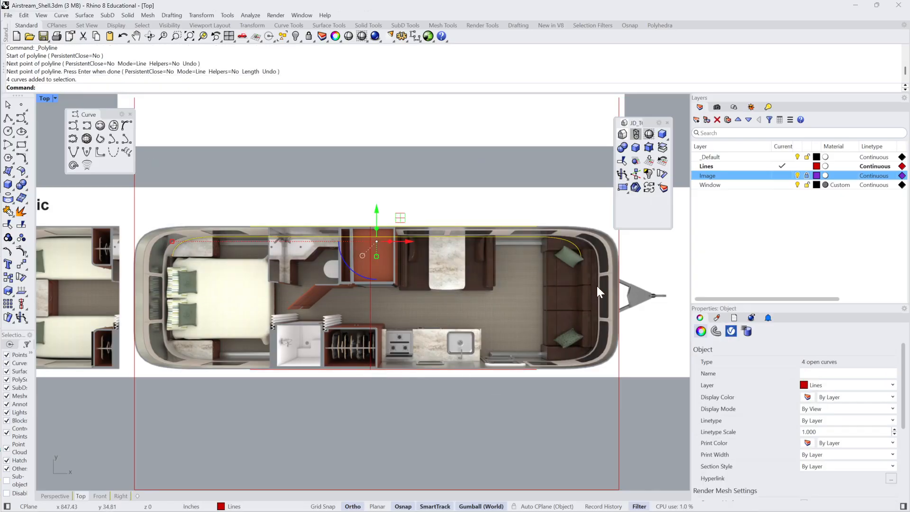
text(Mirror)
key(Return)
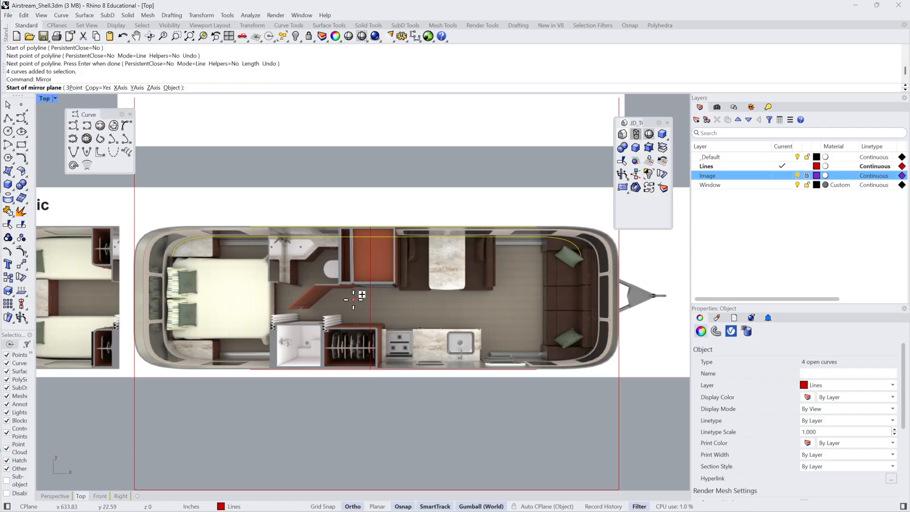
click(370, 297)
click(390, 294)
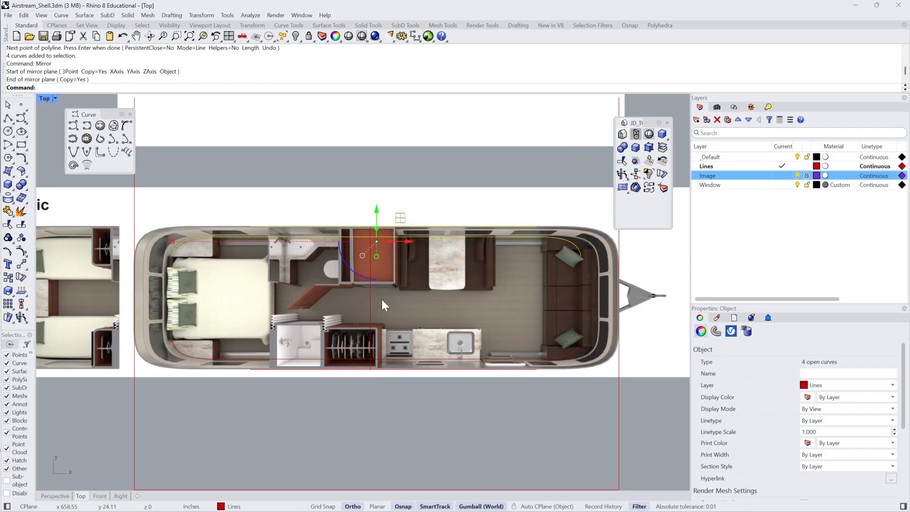
Delete the vertical centre line and the horizontal guide lines along the floor plan's upper and lower edges.
click(414, 363)
click(393, 369)
click(418, 390)
key(Delete)
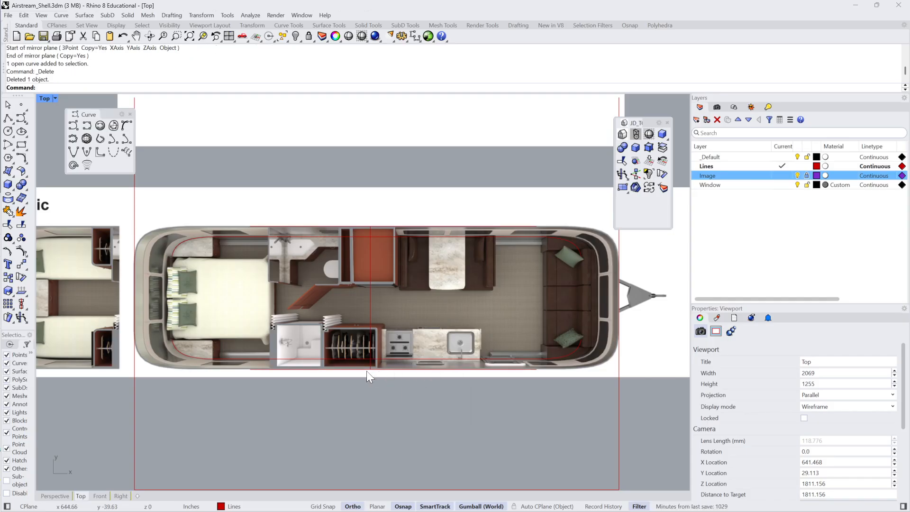
click(371, 365)
key(Delete)
click(399, 369)
key(Delete)
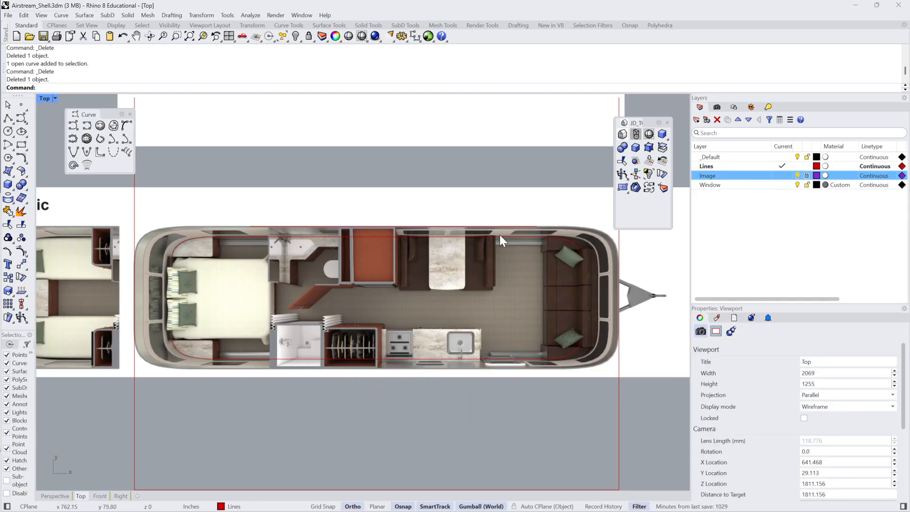
click(500, 226)
key(Delete)
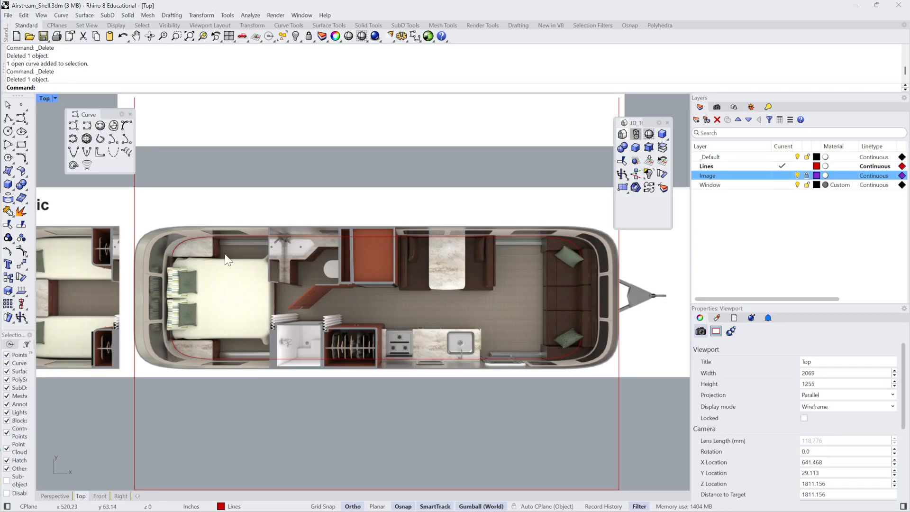
Draw a straight vertical polyline joining the open ends of the two corner curves at the bed end of the plan.
scroll(162, 286, up, 4)
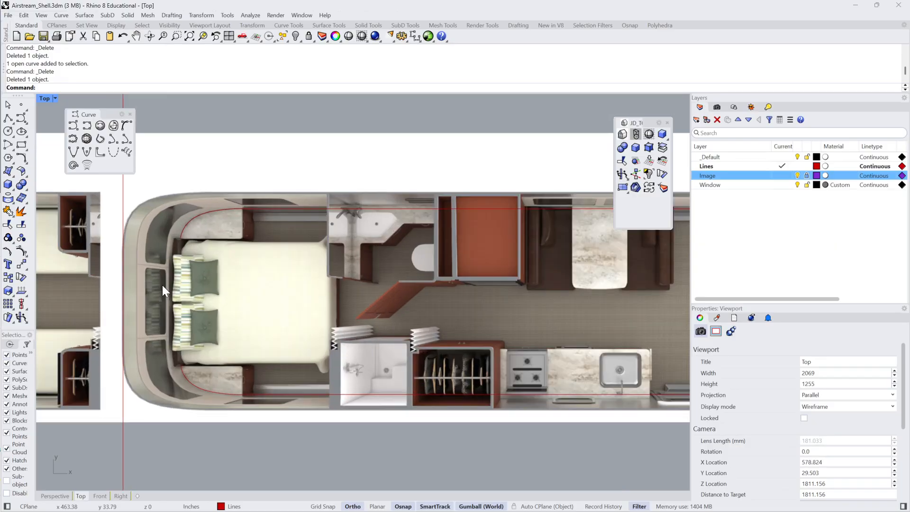
click(8, 119)
click(180, 238)
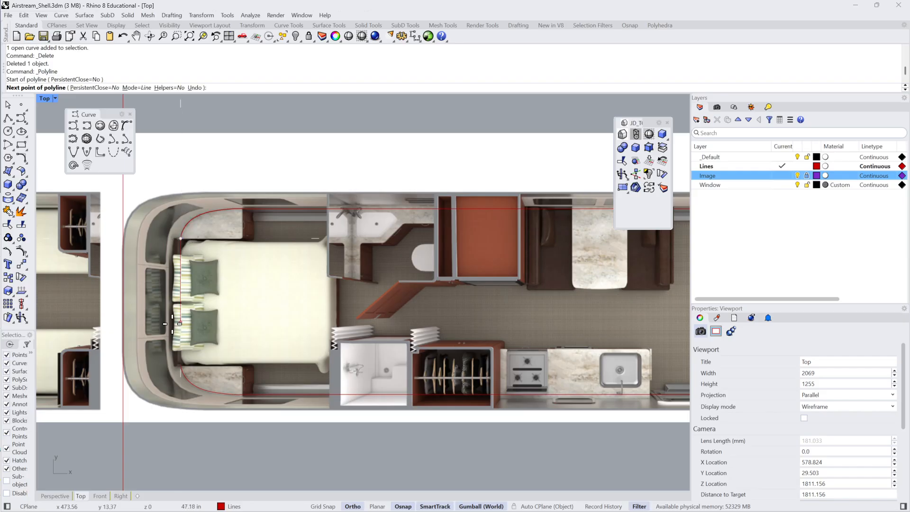
click(174, 362)
scroll(228, 341, down, 4)
key(Return)
Draw a straight vertical polyline joining the open ends of the two corner curves at the hitch end of the plan.
key(Return)
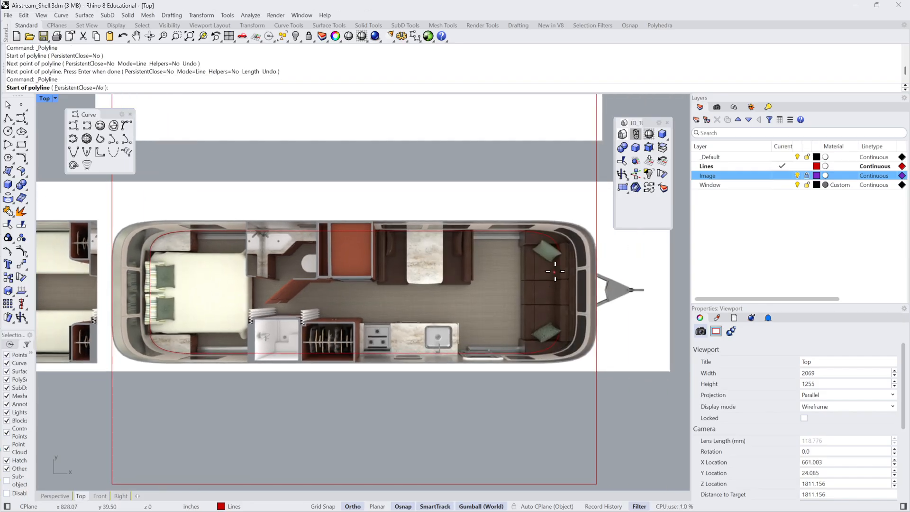
click(559, 253)
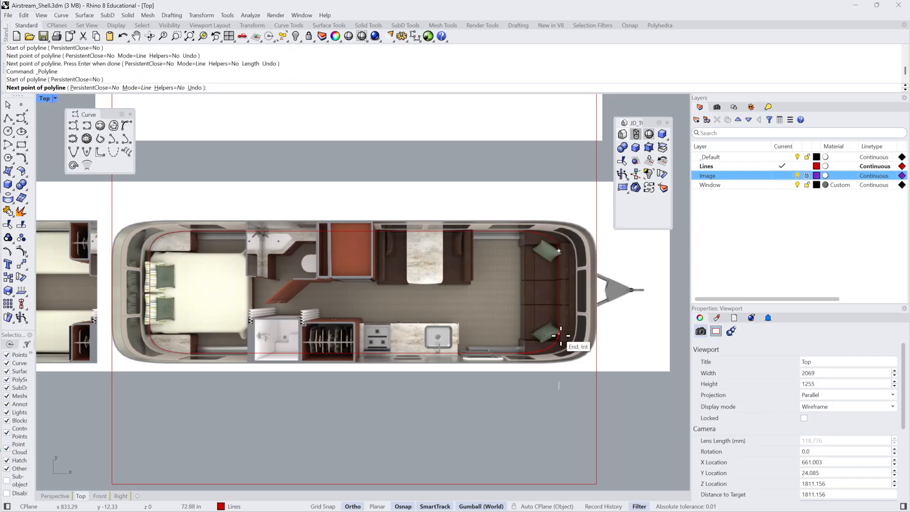
click(557, 331)
key(Return)
Check the plan's hitch-end line against the side elevation above with a temporary vertical polyline from its midpoint, then cancel it.
scroll(567, 326, down, 3)
right_drag(567, 326, 331, 302)
scroll(341, 290, up, 4)
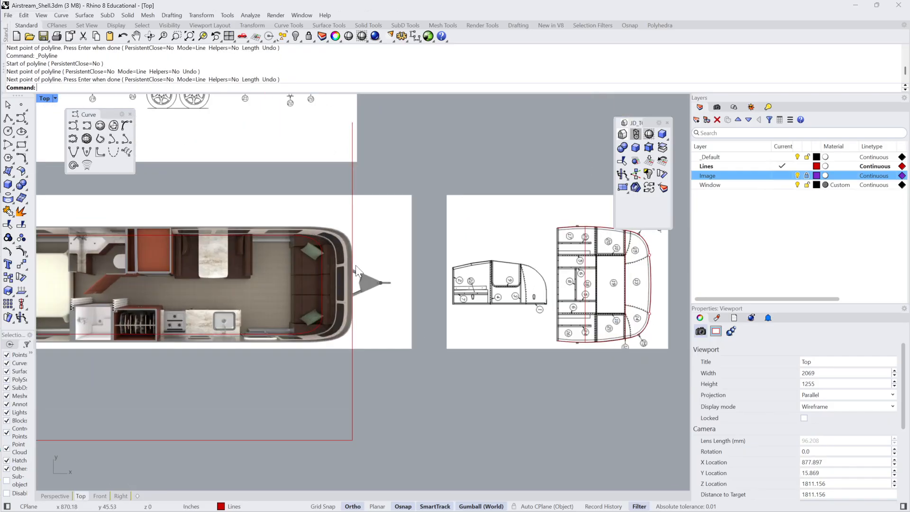
right_drag(361, 265, 311, 263)
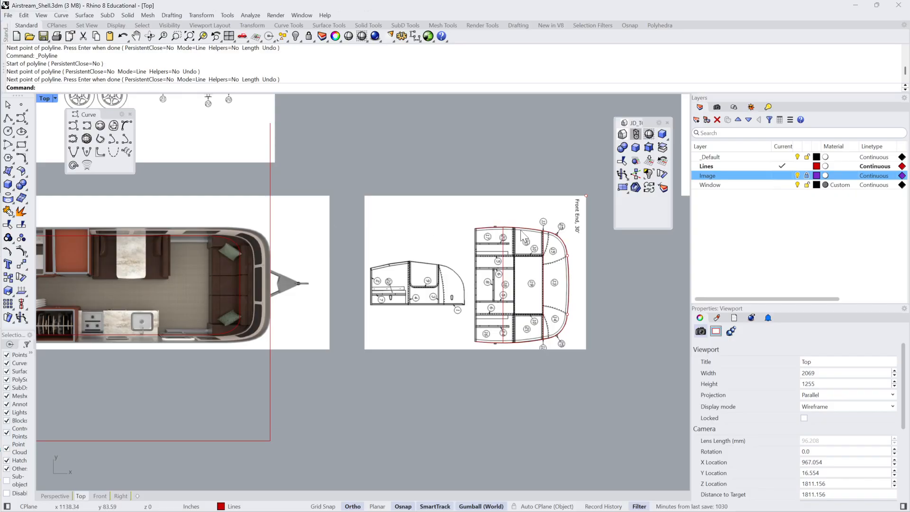
right_drag(137, 213, 401, 304)
scroll(402, 304, down, 4)
scroll(442, 277, up, 4)
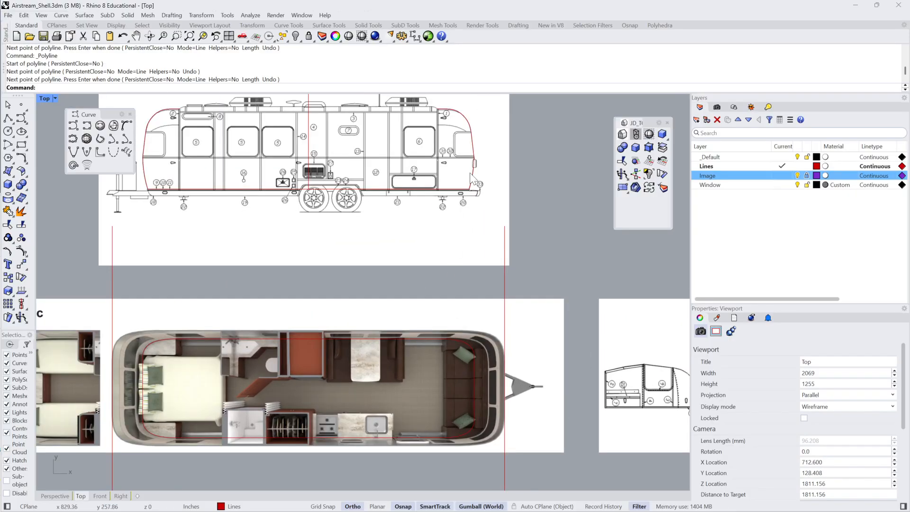
click(476, 375)
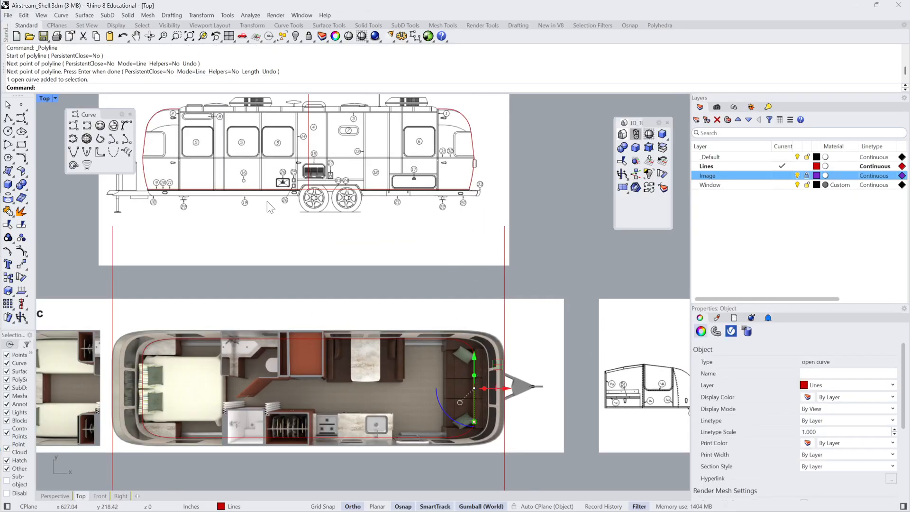
click(7, 117)
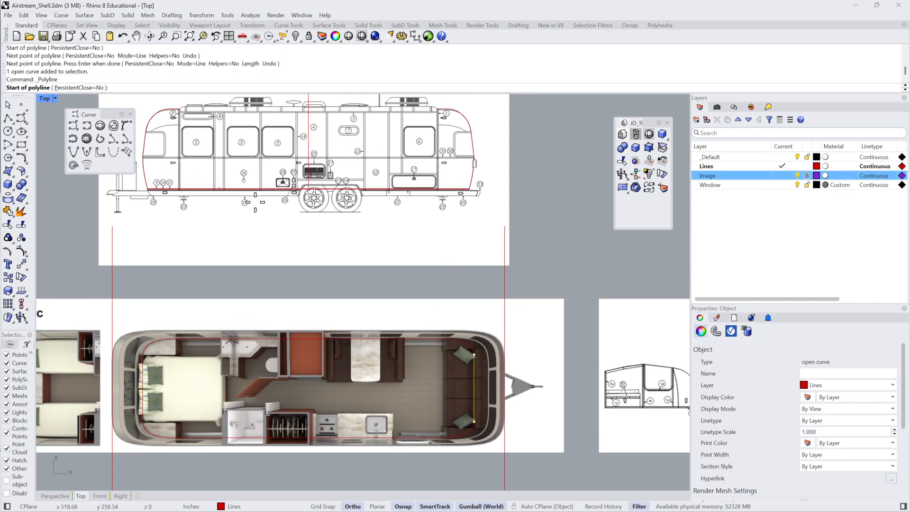
click(474, 389)
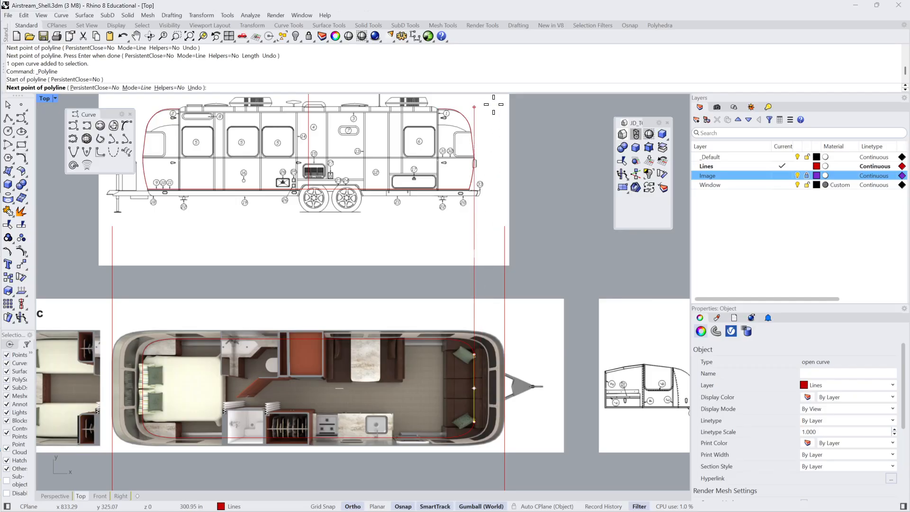
scroll(482, 133, up, 8)
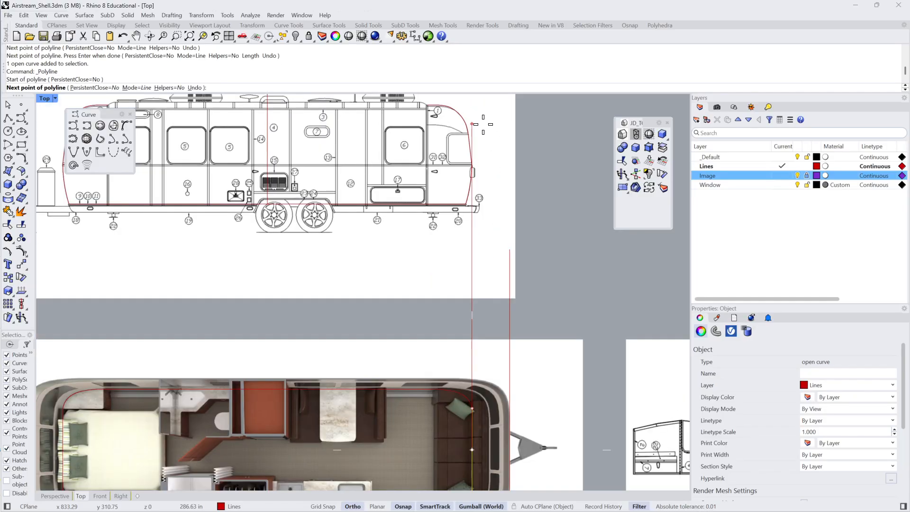
scroll(466, 249, up, 2)
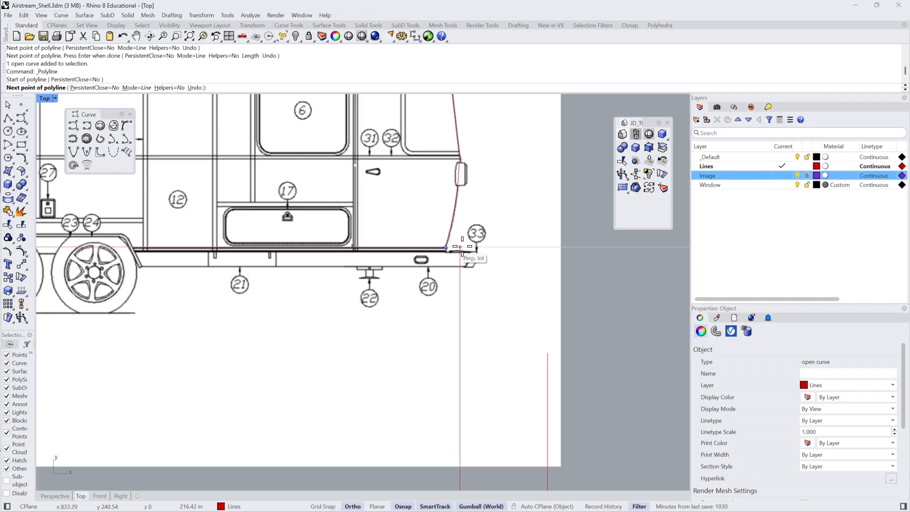
scroll(471, 234, down, 5)
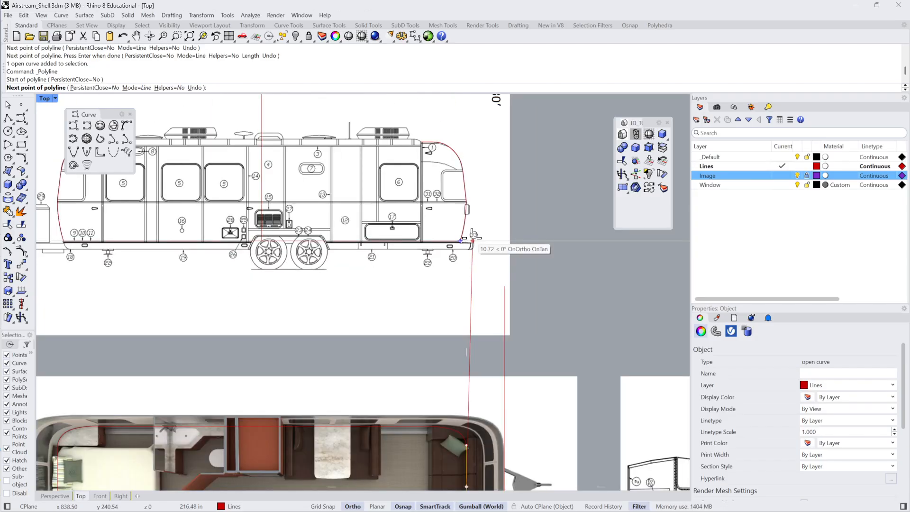
key(Escape)
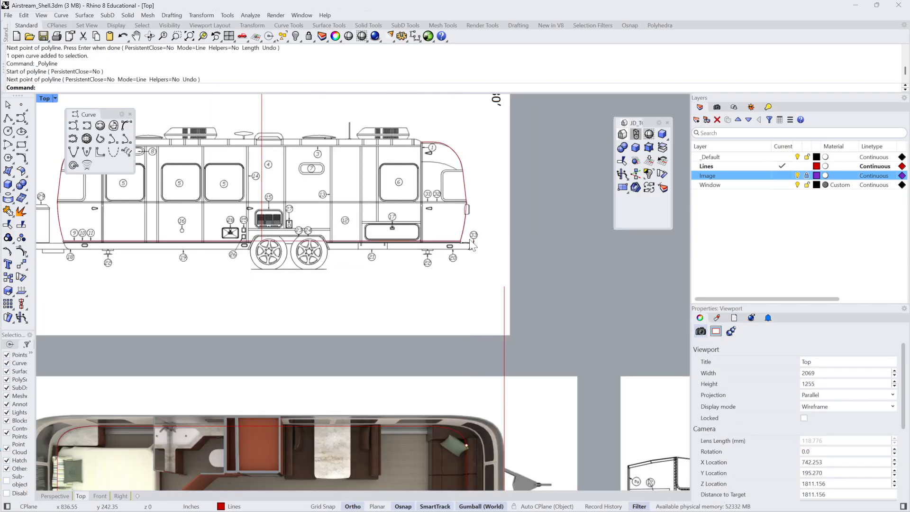
Compare the plan's upper outline with the front-end drawing using a temporary horizontal polyline, then cancel it.
scroll(451, 295, down, 5)
scroll(473, 344, up, 4)
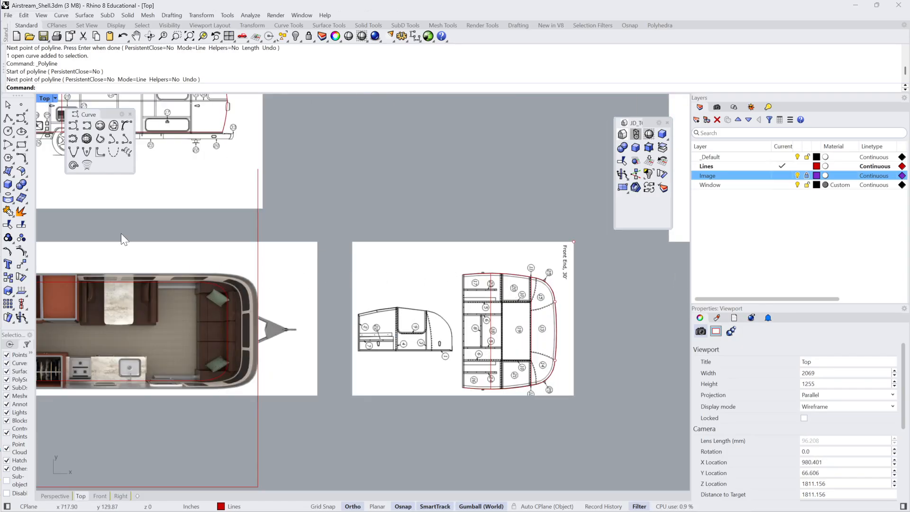
click(8, 118)
click(156, 283)
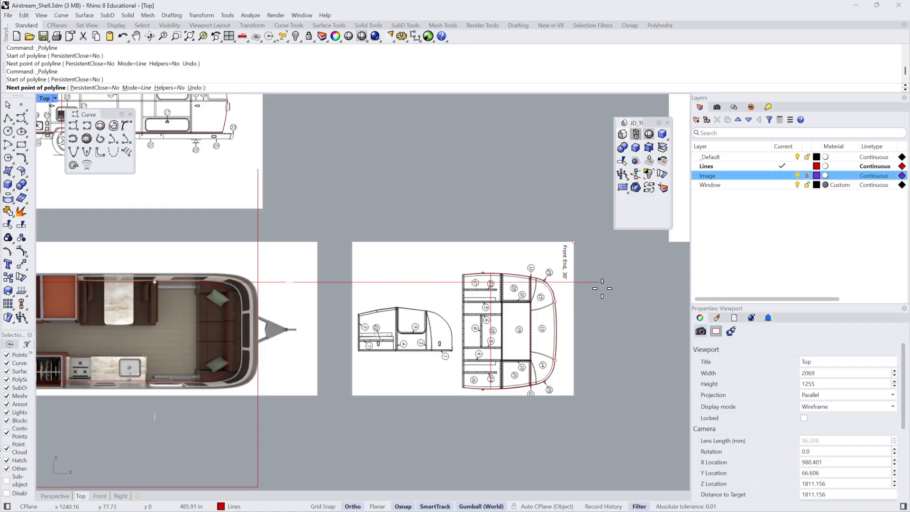
key(Escape)
Move the eight curves of the floor plan outline straight down, clear of the reference images.
scroll(602, 288, down, 3)
drag(224, 378, 397, 272)
scroll(397, 284, down, 4)
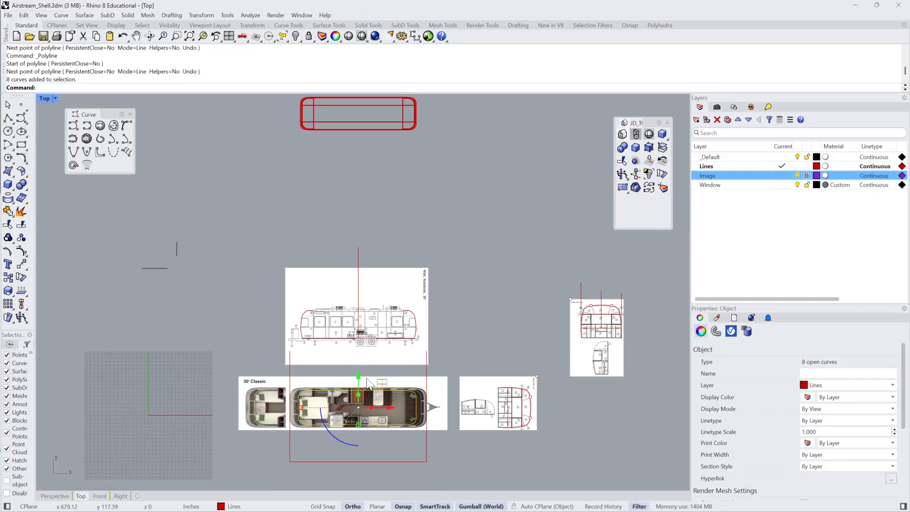
right_drag(379, 361, 411, 226)
drag(385, 241, 382, 387)
click(438, 360)
Examine how the outline's upper hitch-end corner curve meets the adjoining straight lines, including its control points.
scroll(449, 411, up, 8)
right_drag(433, 408, 474, 331)
scroll(444, 324, up, 4)
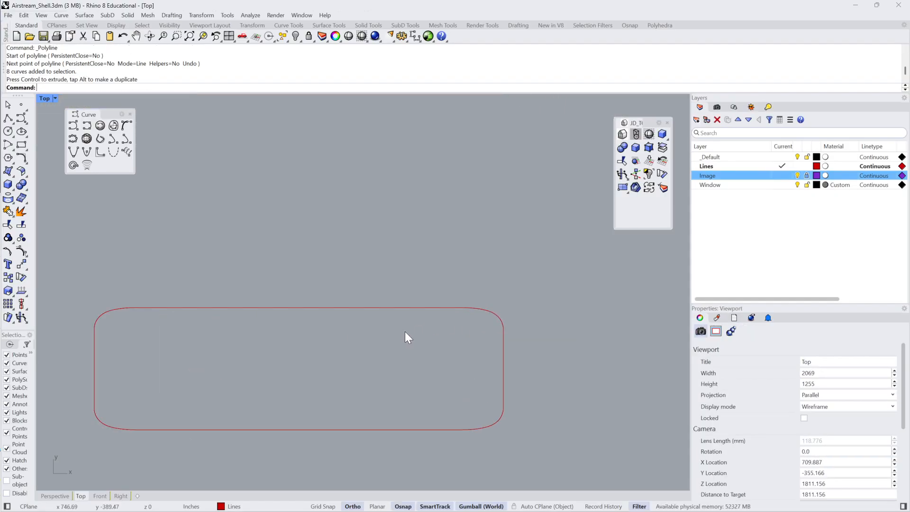
scroll(421, 294, down, 10)
right_drag(437, 239, 406, 301)
scroll(408, 319, up, 2)
scroll(419, 352, up, 16)
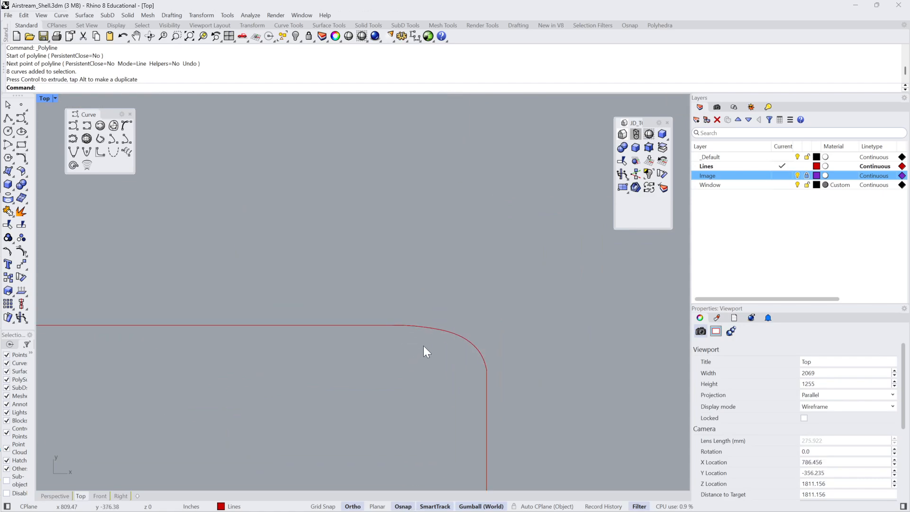
scroll(457, 352, up, 12)
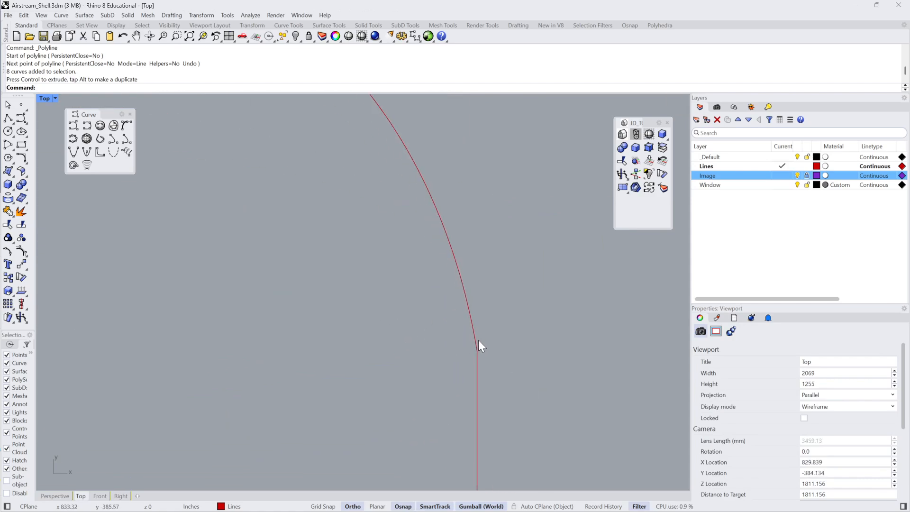
scroll(488, 349, down, 9)
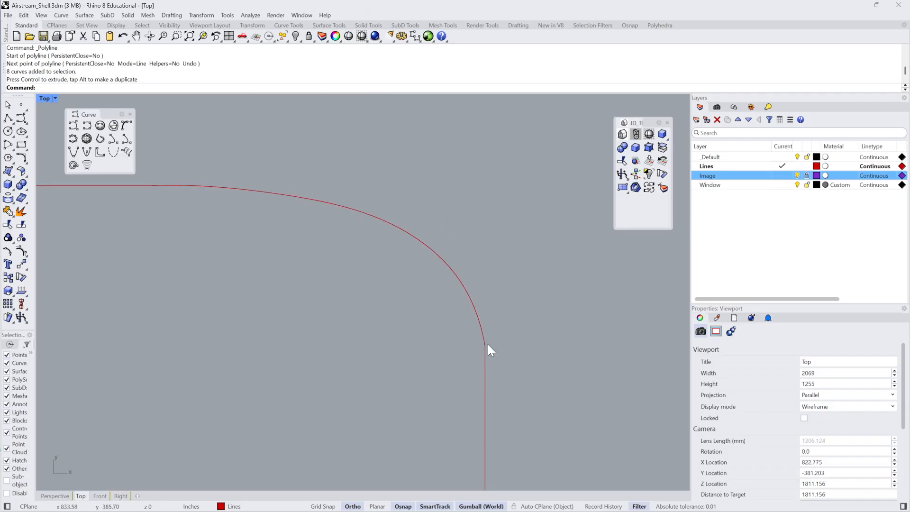
right_drag(485, 334, 493, 313)
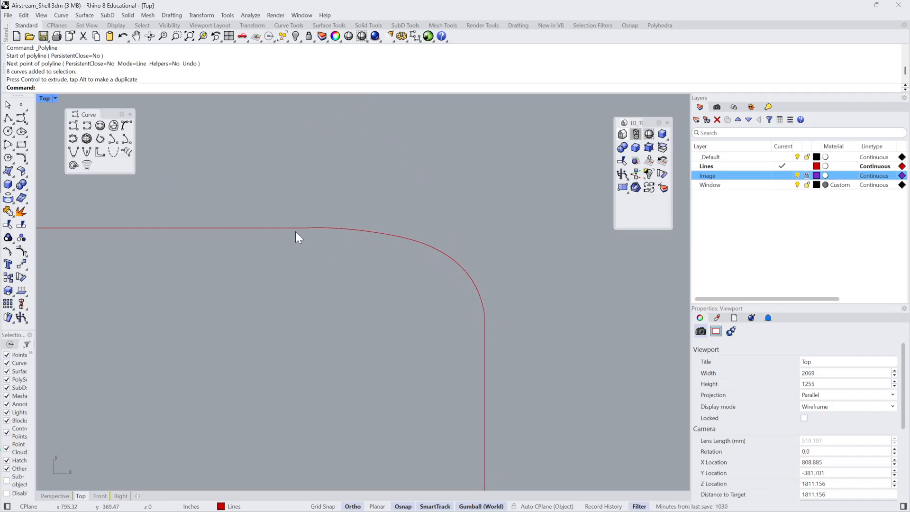
scroll(308, 233, up, 5)
click(331, 234)
scroll(294, 234, down, 5)
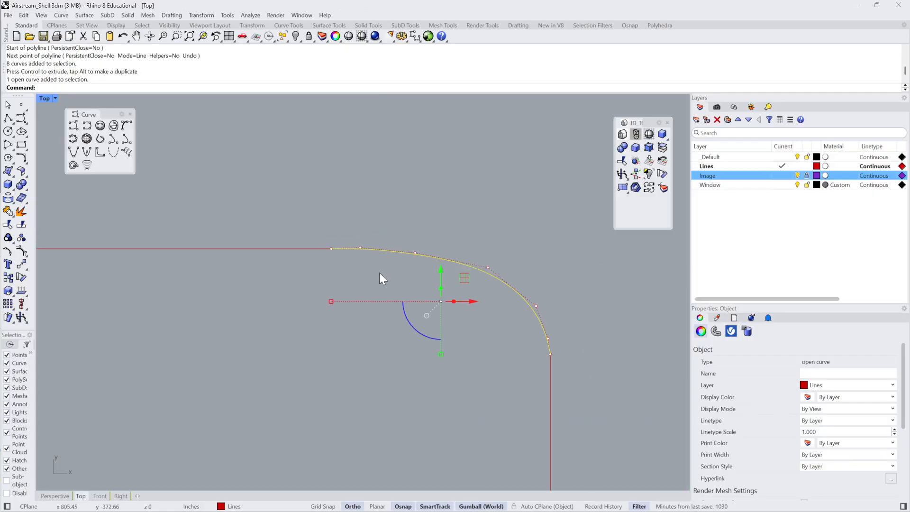
key(Escape)
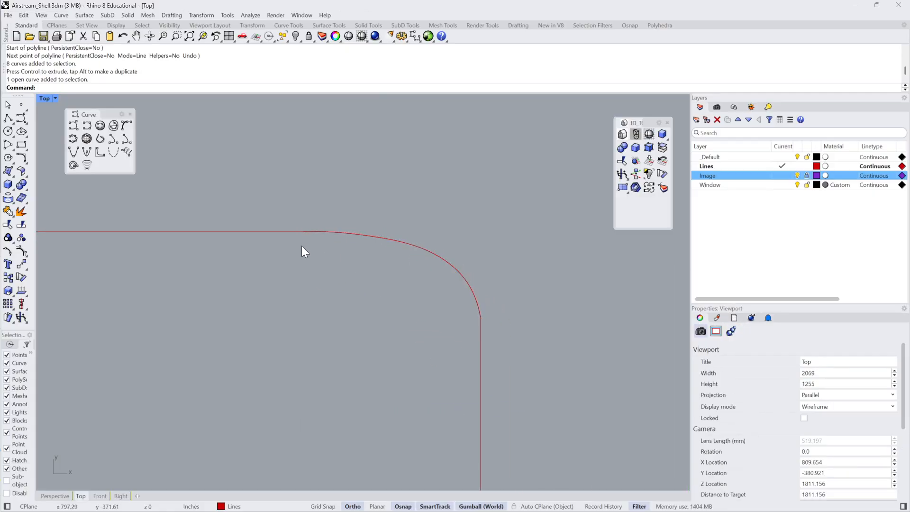
text(BlendCrv)
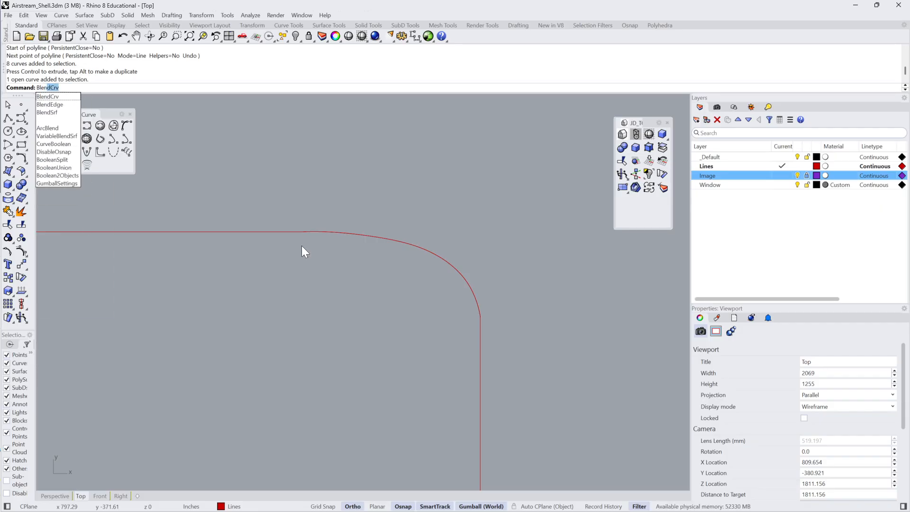
key(Return)
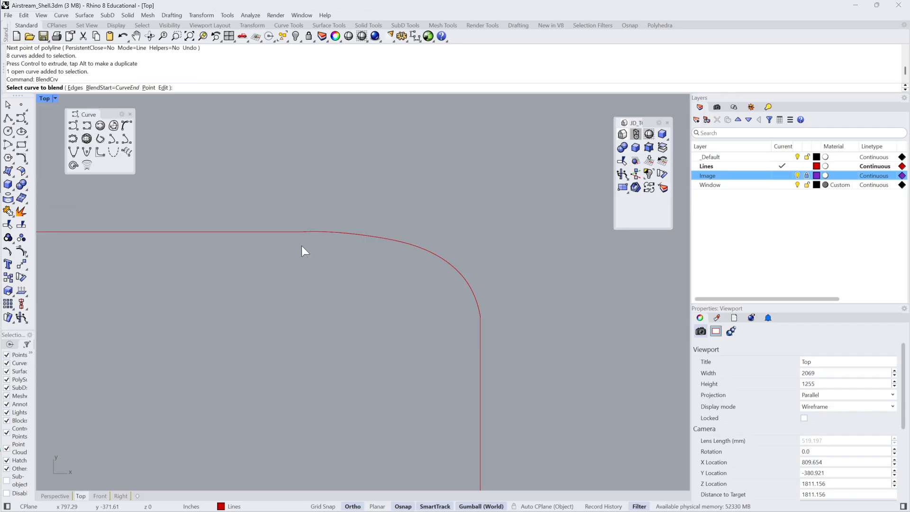
click(288, 232)
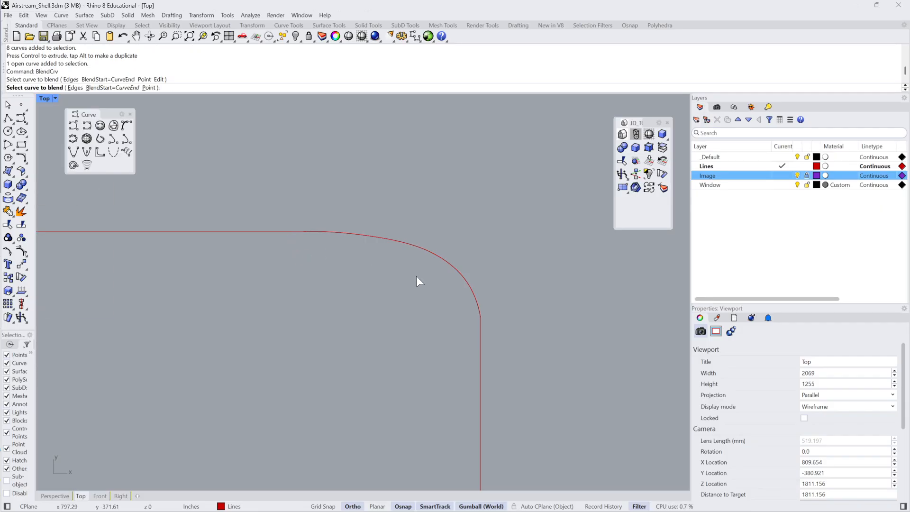
key(Escape)
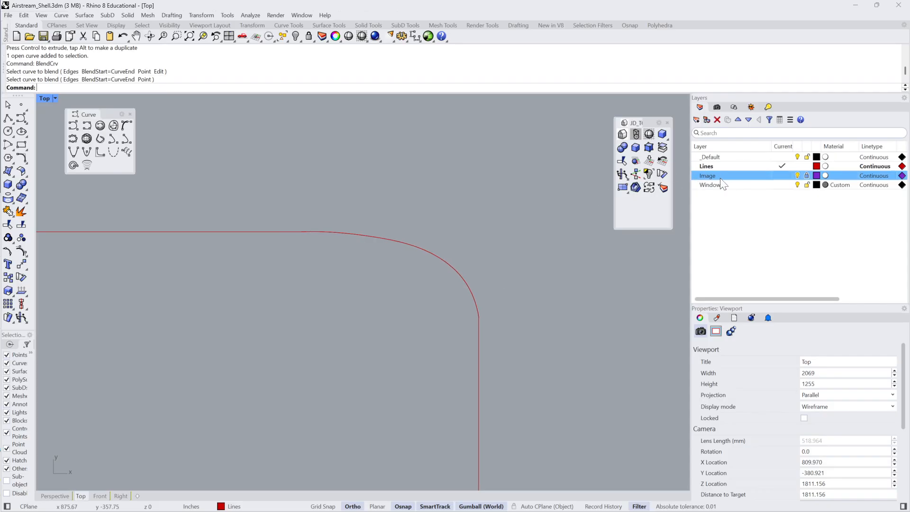
Make _Default the current layer.
double_click(719, 157)
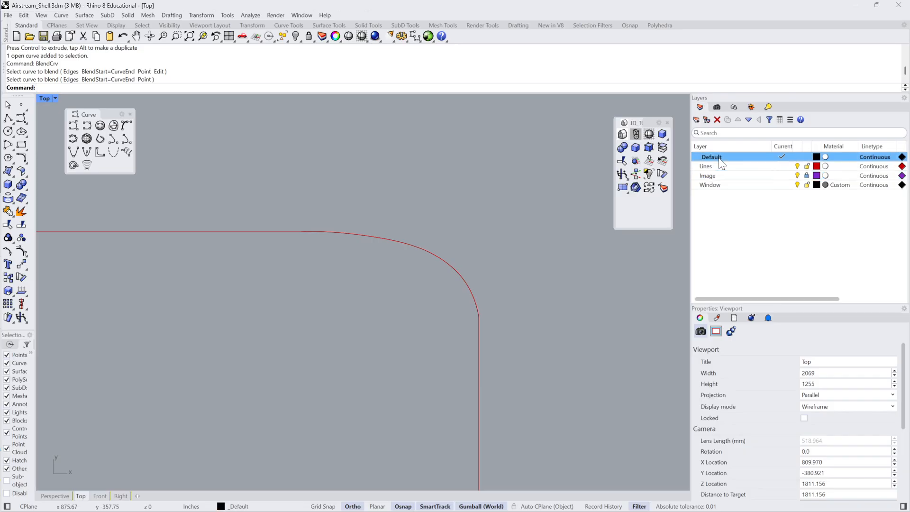
Try a curve blend between the straight lines at the upper hitch-end corner, comparing curvature with tangency continuity at both ends.
text(BlendCrv)
key(Return)
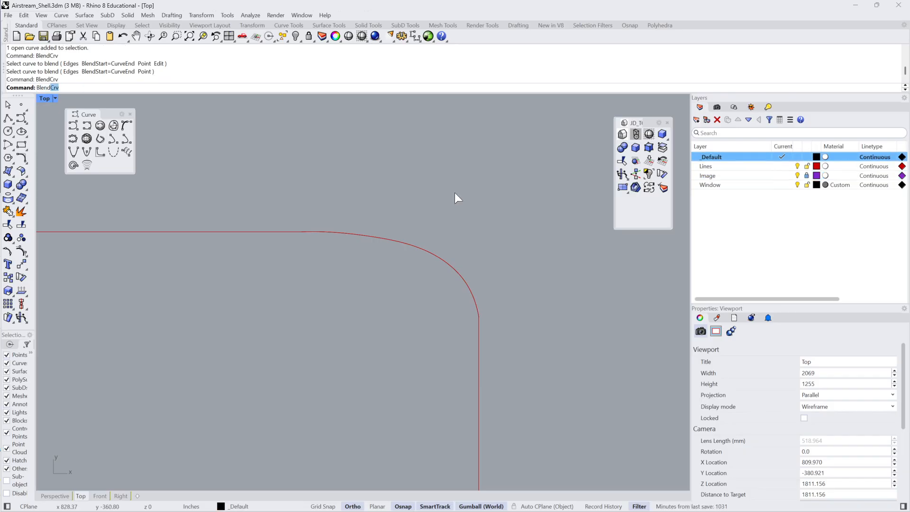
click(290, 231)
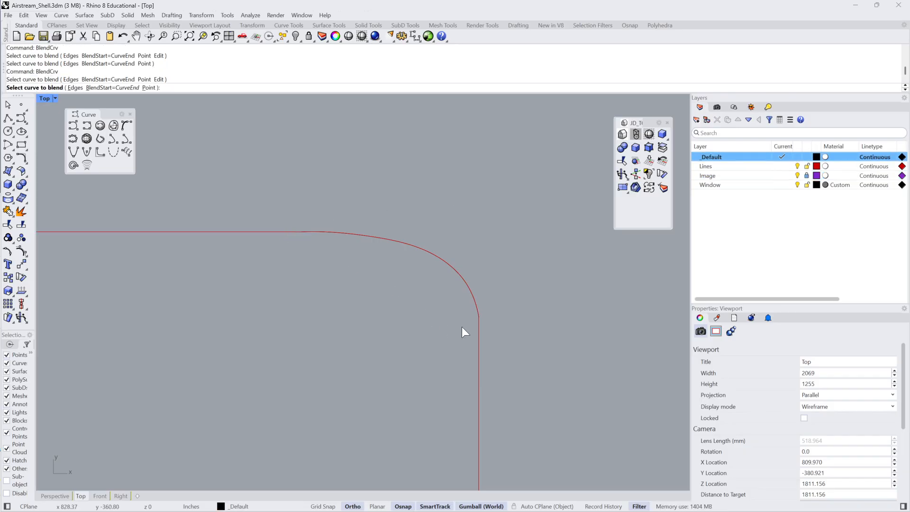
click(479, 332)
scroll(489, 285, up, 3)
scroll(468, 263, down, 1)
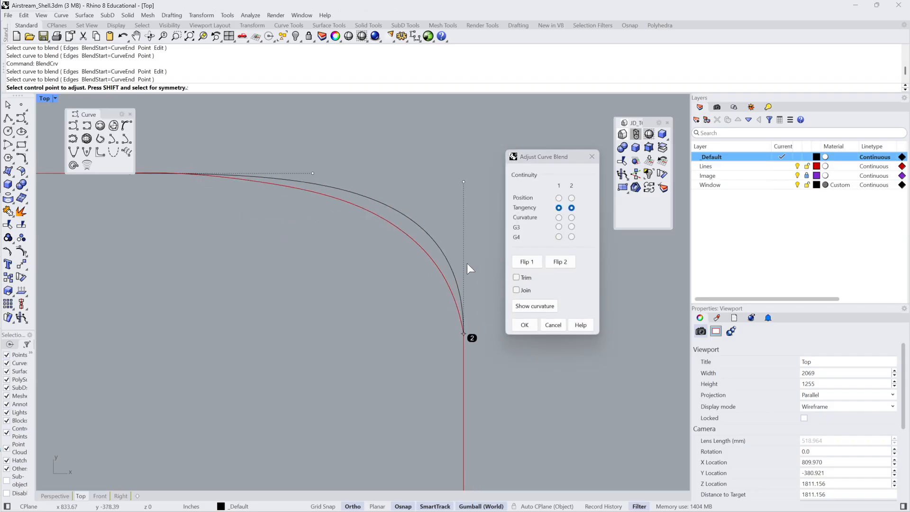
scroll(471, 210, down, 2)
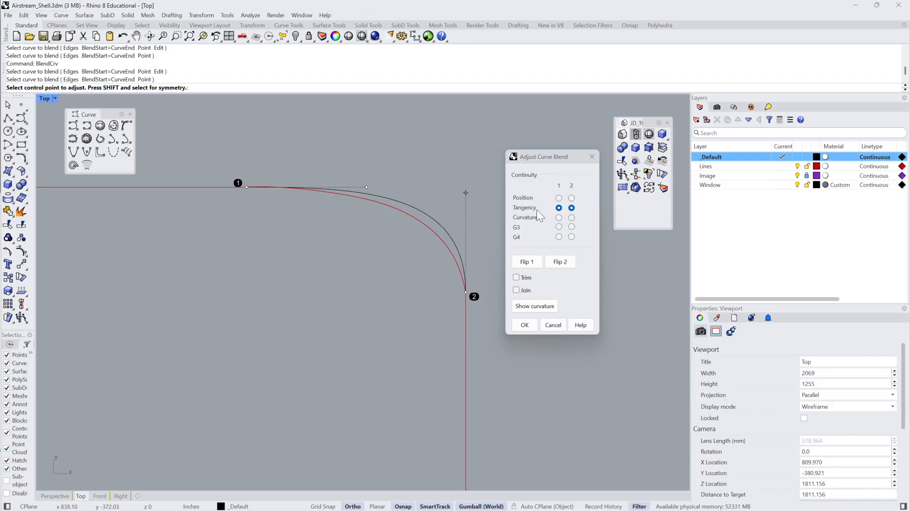
click(559, 217)
click(572, 217)
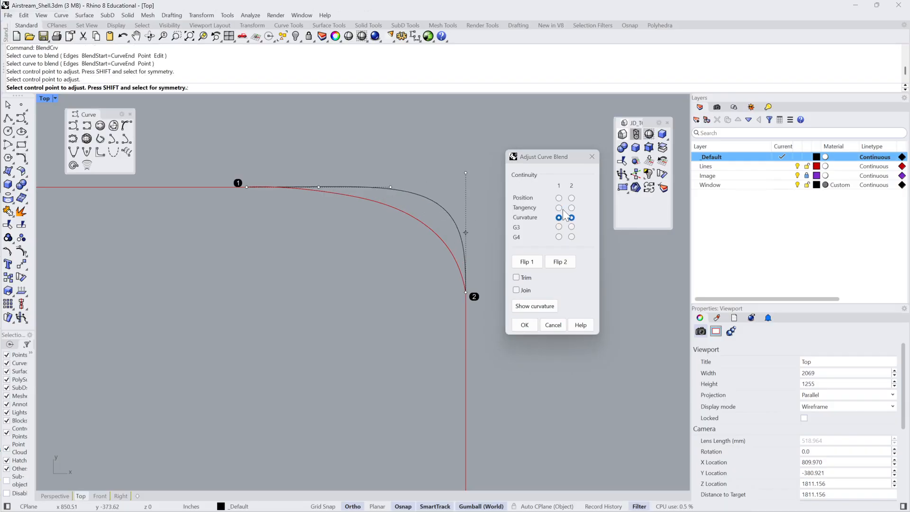
click(560, 208)
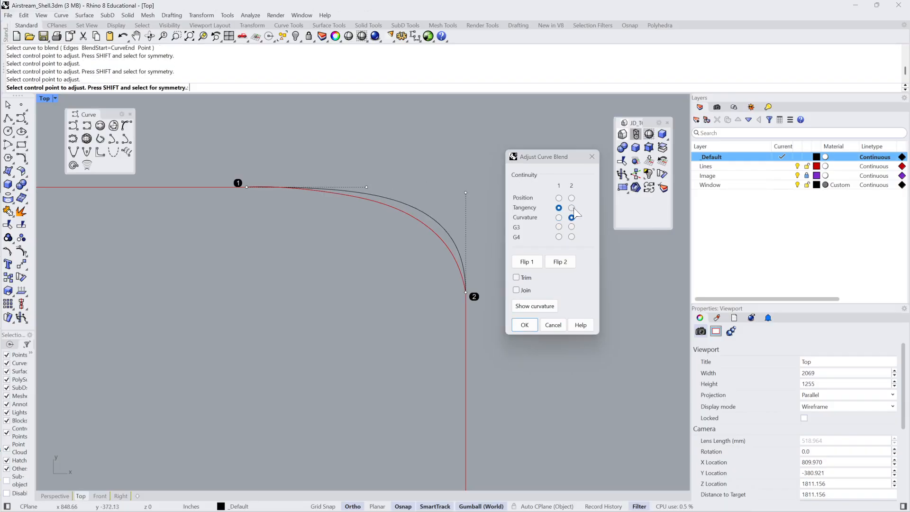
Try to fit the tangent blend to the traced red corner curve by adjusting both of its handles, then cancel the blend.
click(366, 187)
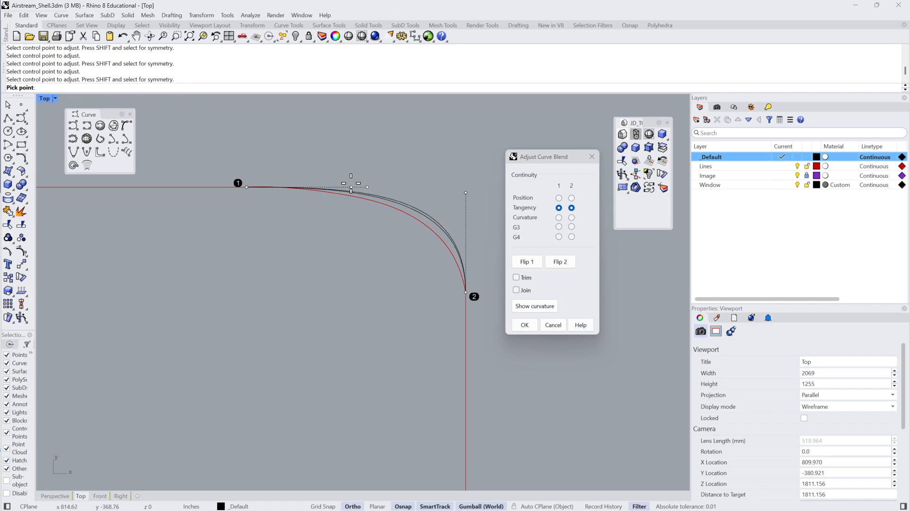
click(313, 226)
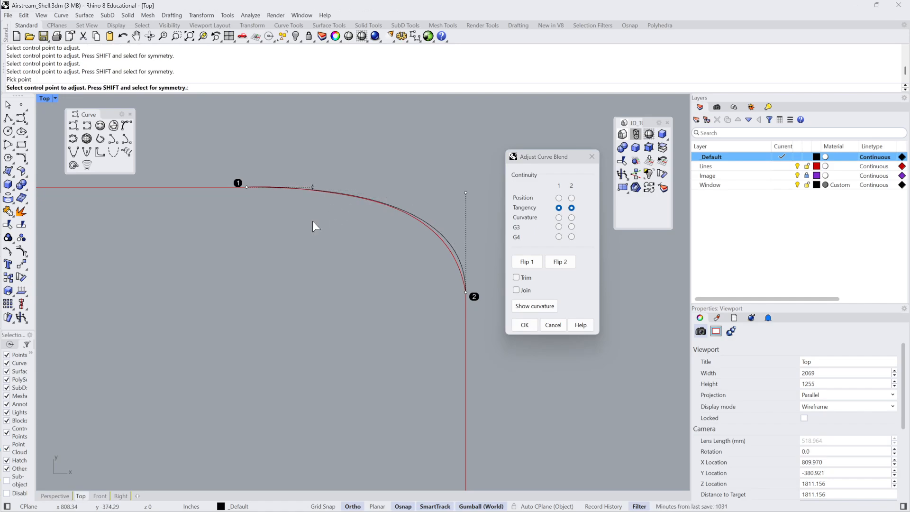
click(468, 193)
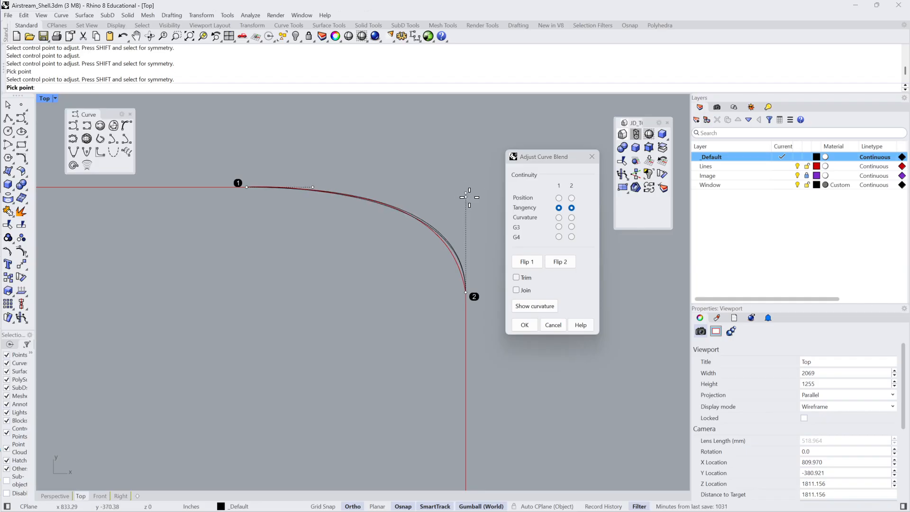
click(470, 197)
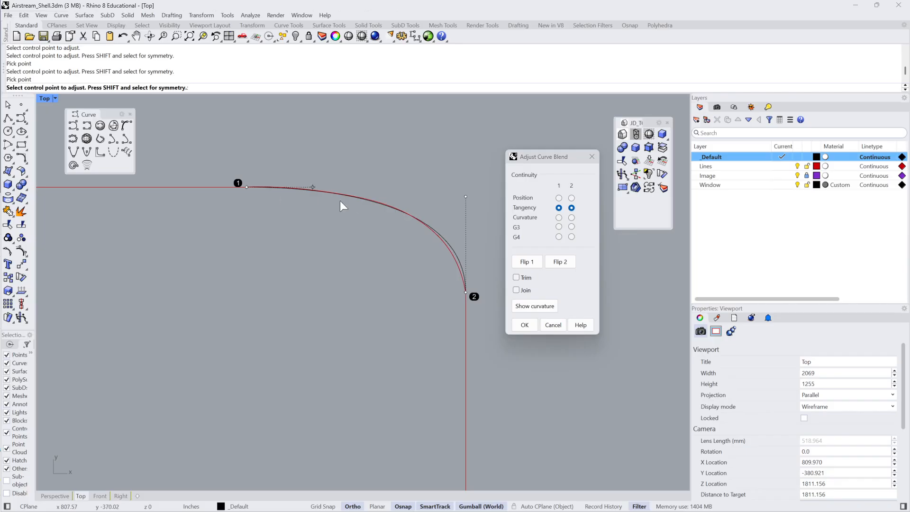
click(313, 186)
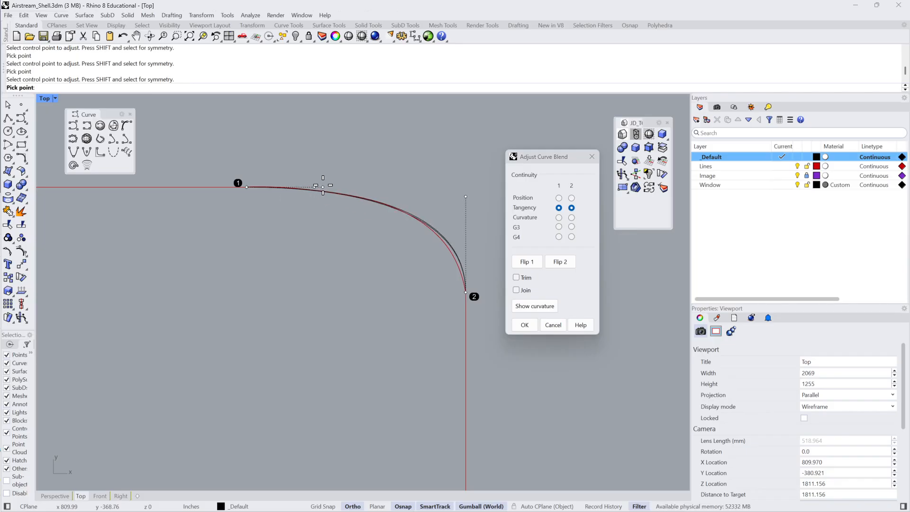
click(322, 187)
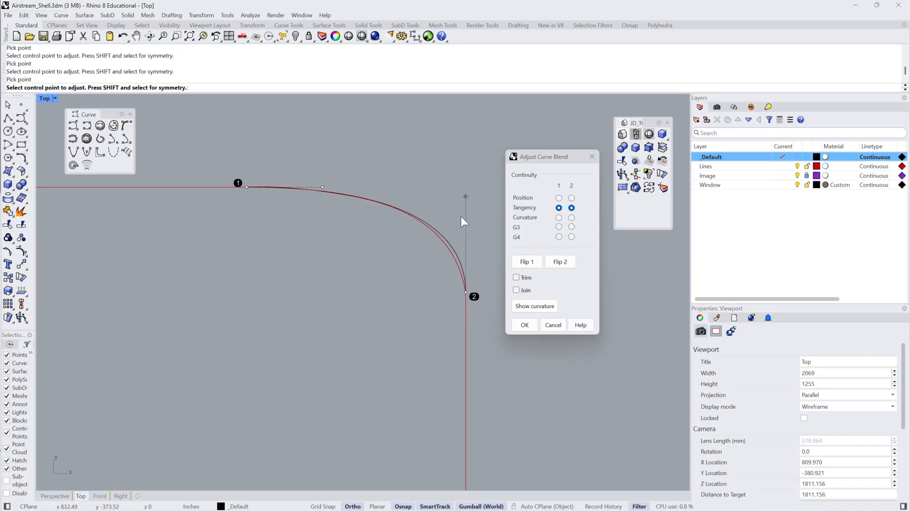
click(465, 198)
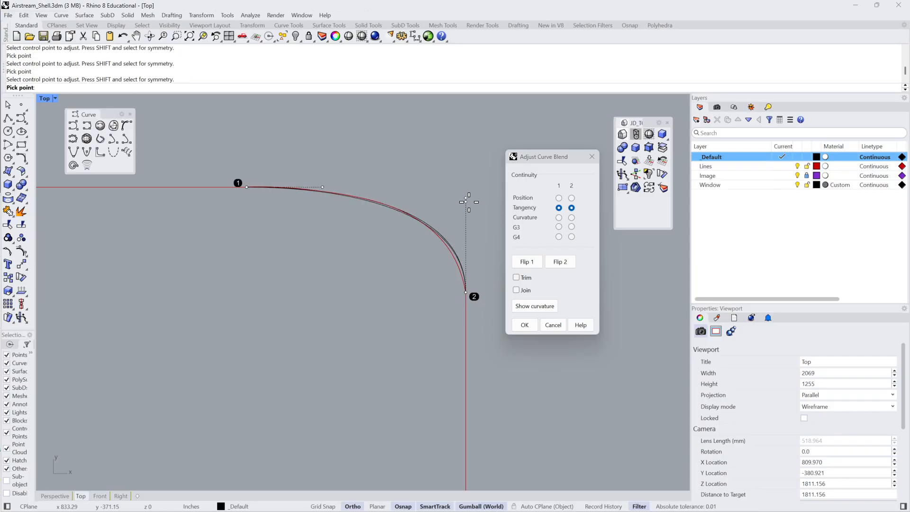
click(471, 200)
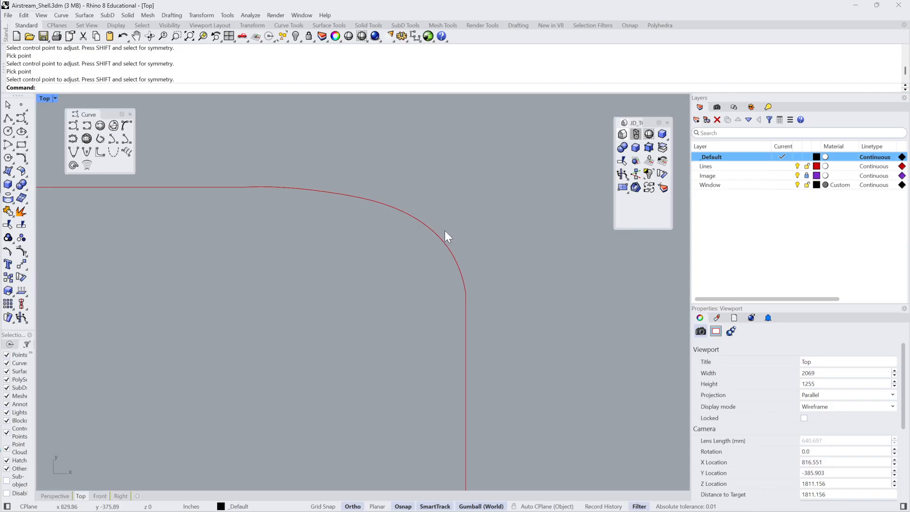
Blend the two straight lines at the upper hitch-end corner with tangency at both ends, shortening both handles to follow the traced curve.
text(blendcrv)
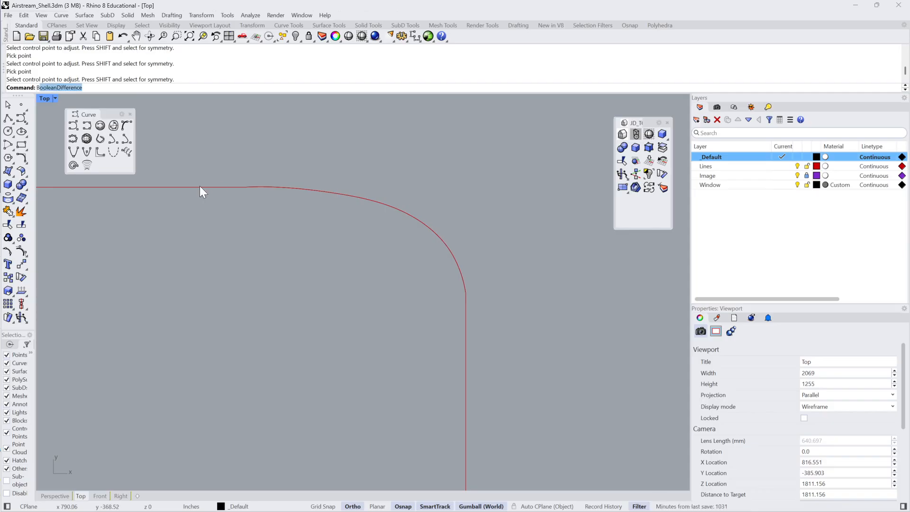
key(Return)
click(200, 187)
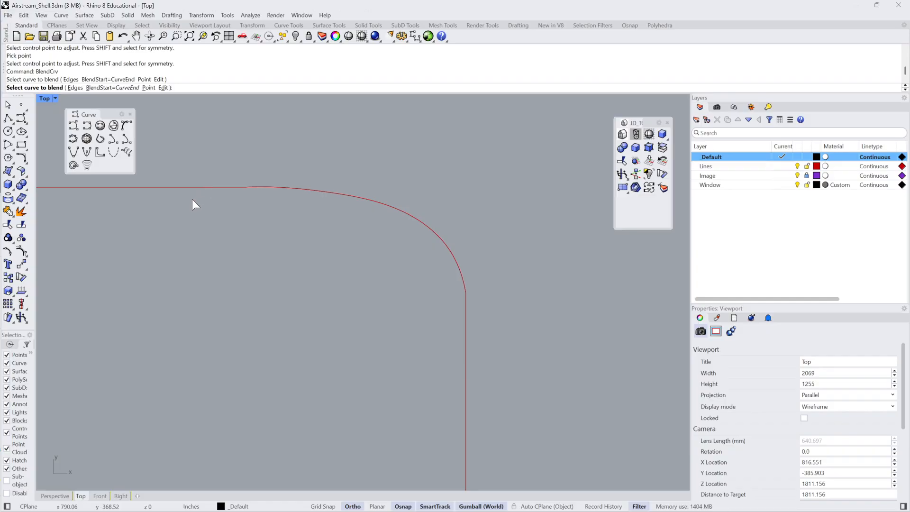
click(214, 188)
click(466, 321)
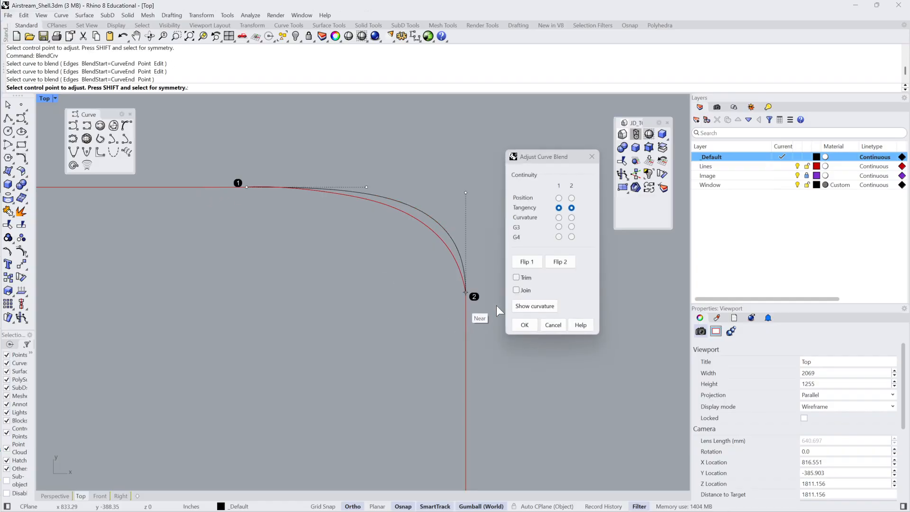
click(367, 187)
click(320, 211)
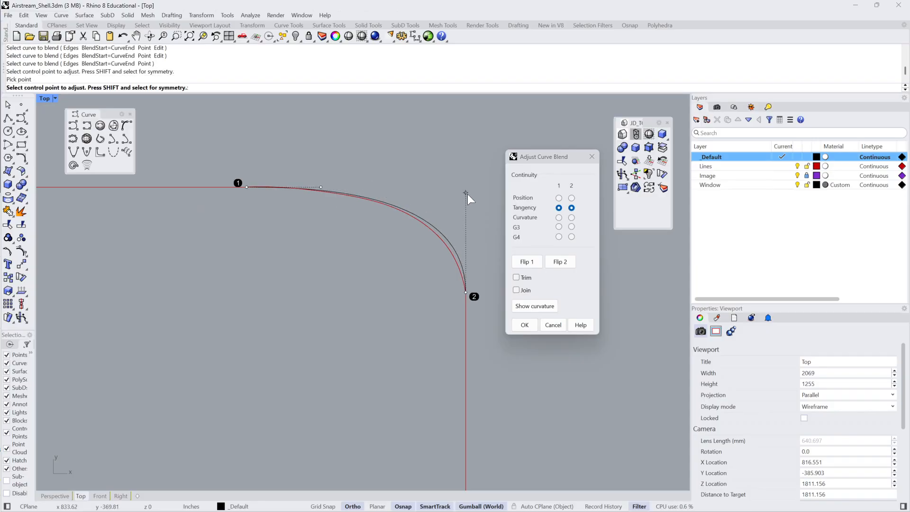
click(467, 193)
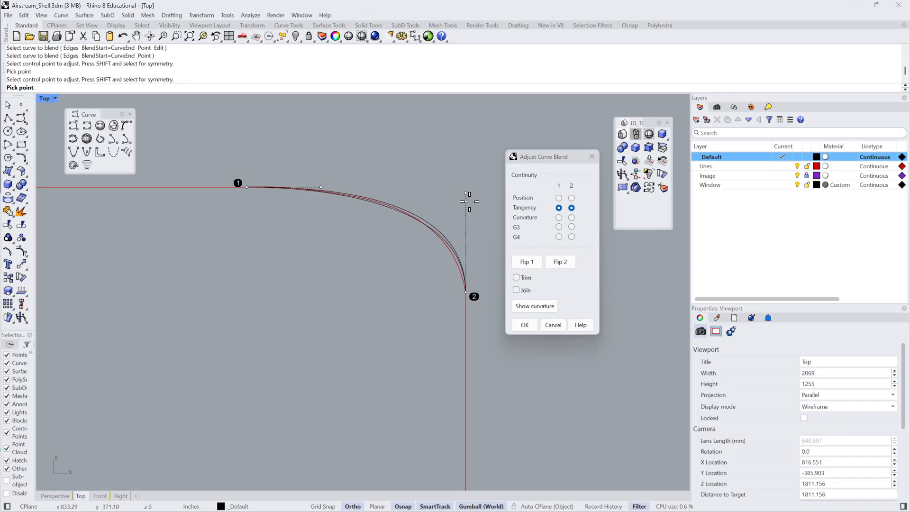
click(466, 200)
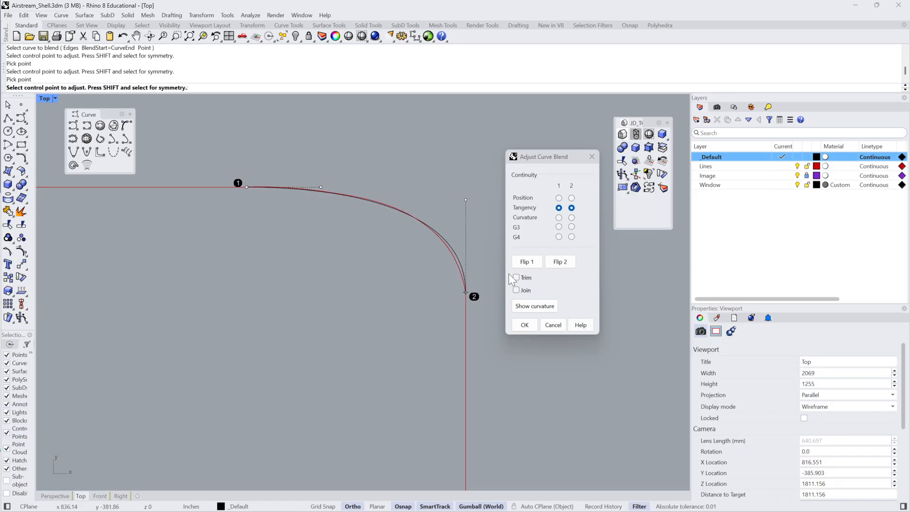
click(524, 325)
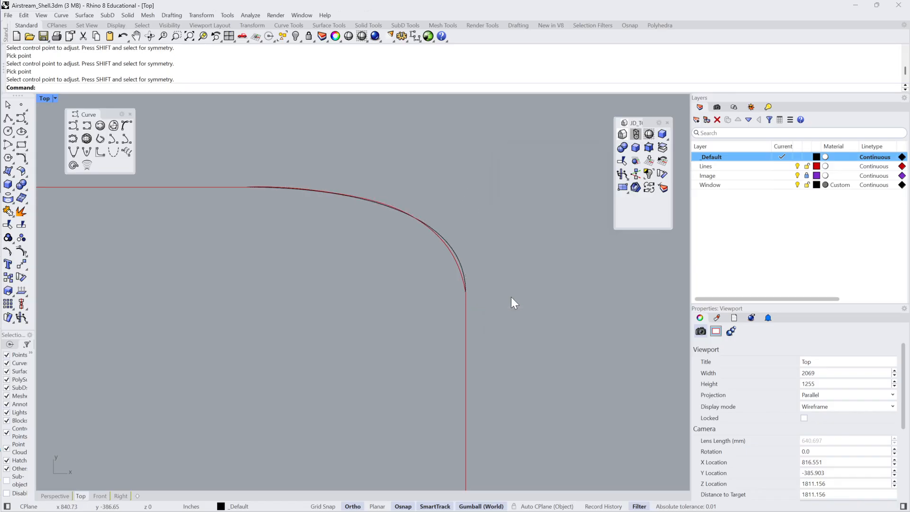
Delete the original traced red curve at the upper hitch-end corner, keeping the new black blend.
click(454, 263)
key(Delete)
scroll(439, 262, down, 10)
right_drag(440, 262, 408, 263)
scroll(487, 240, up, 20)
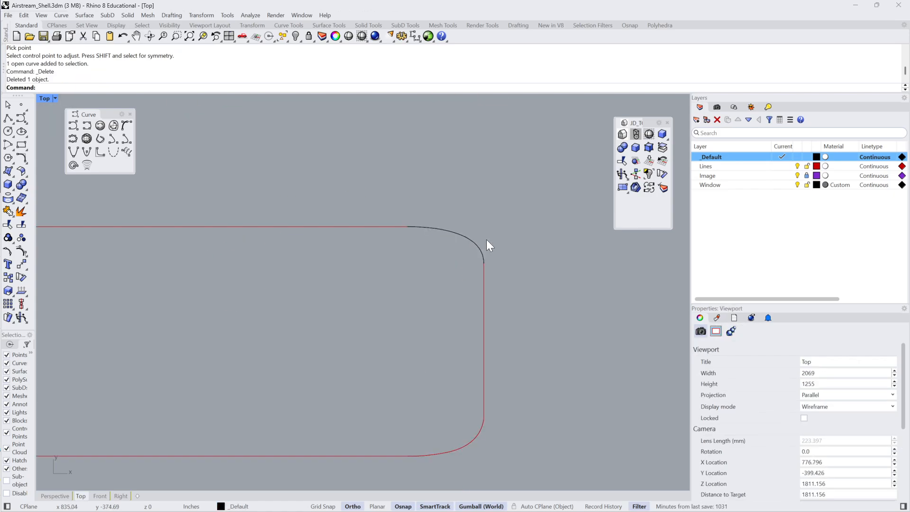
Move the new corner blend curve to the Lines layer.
click(256, 218)
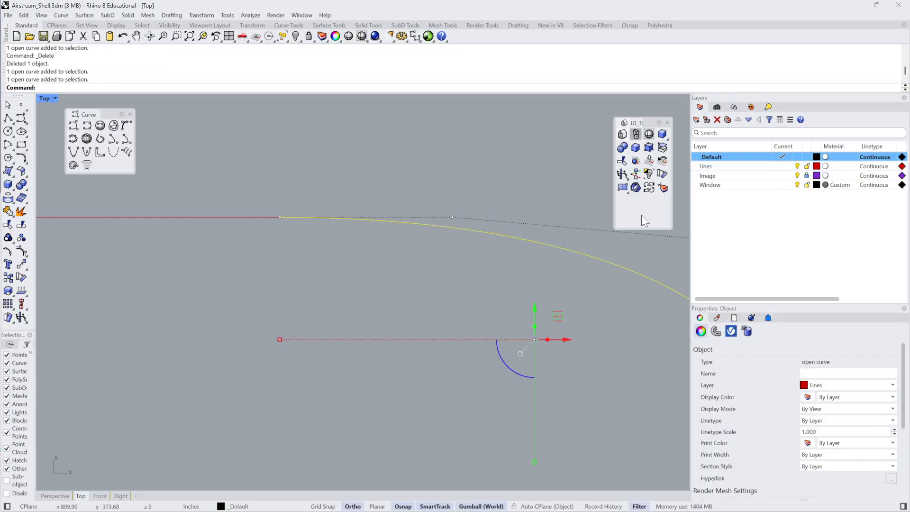
right_click(716, 167)
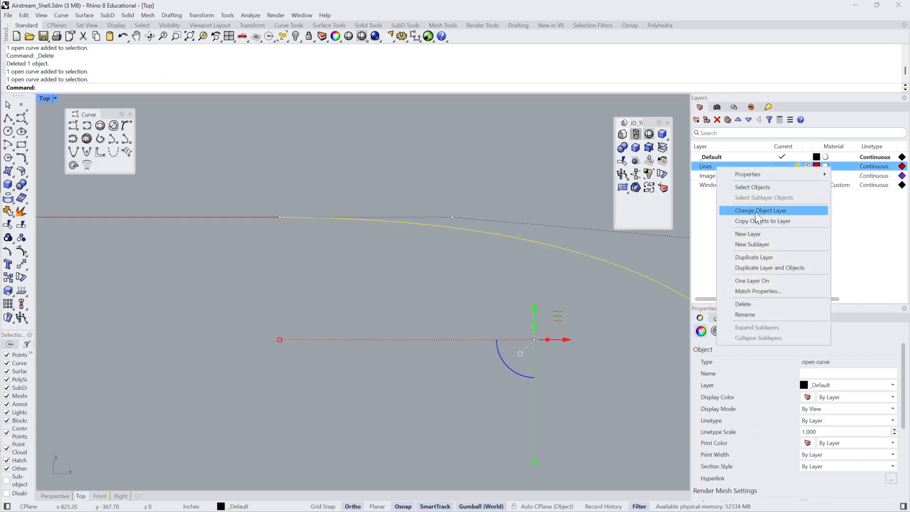
click(756, 211)
Examine how the new upper corner blend and the lower hitch-end corner curve meet their adjoining straight lines.
scroll(444, 201, down, 10)
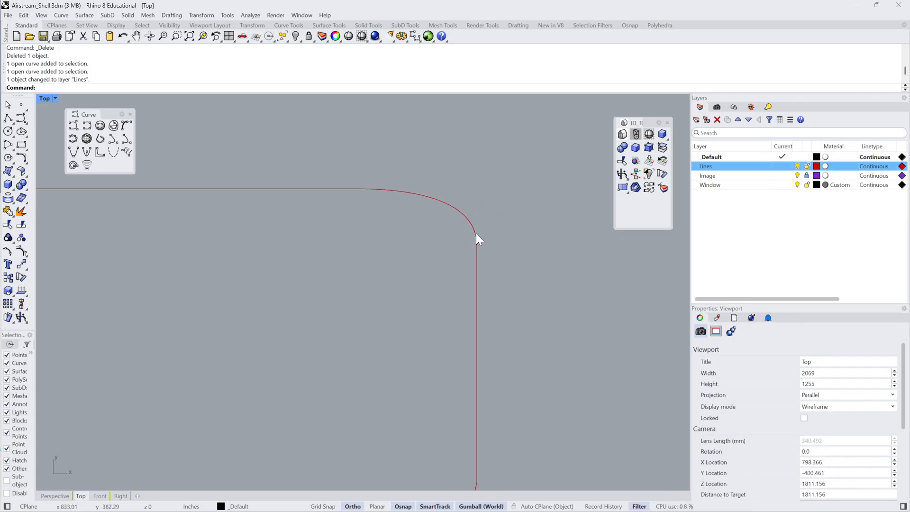
scroll(479, 246, up, 5)
scroll(453, 245, down, 3)
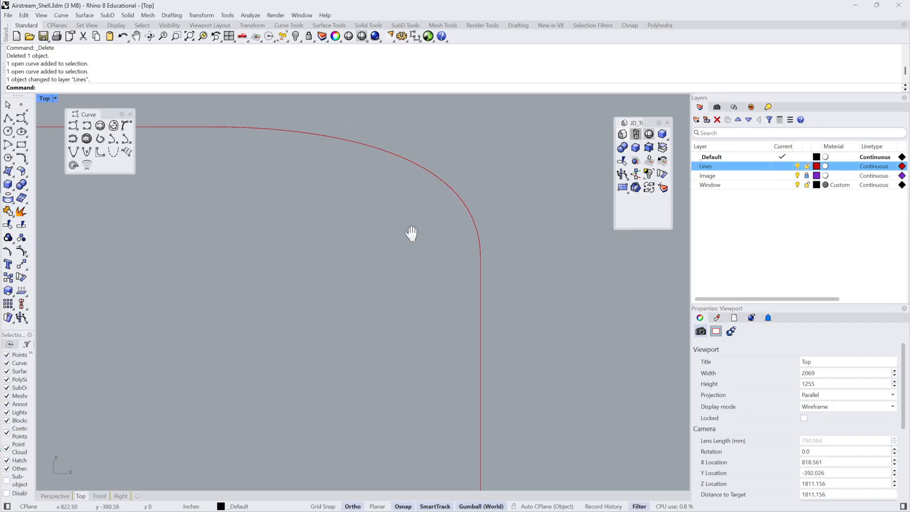
scroll(489, 279, up, 2)
scroll(488, 269, down, 6)
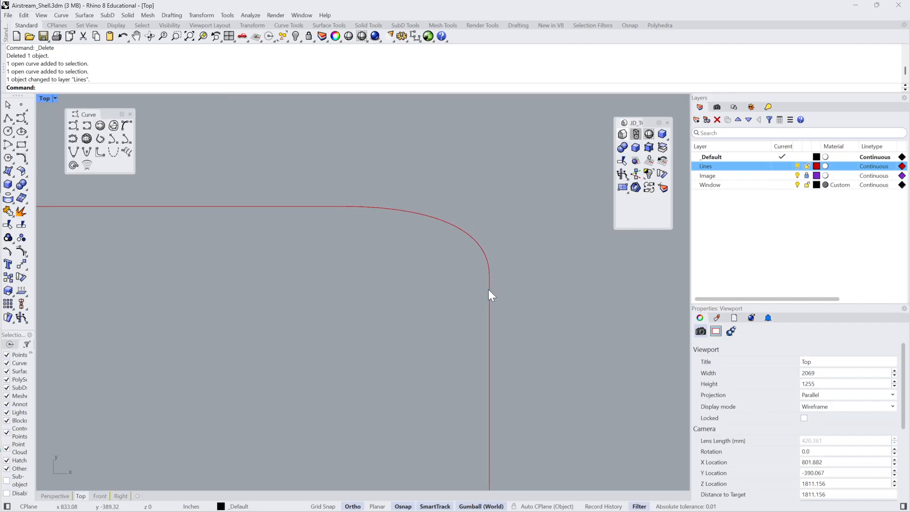
drag(482, 388, 473, 431)
scroll(534, 404, up, 8)
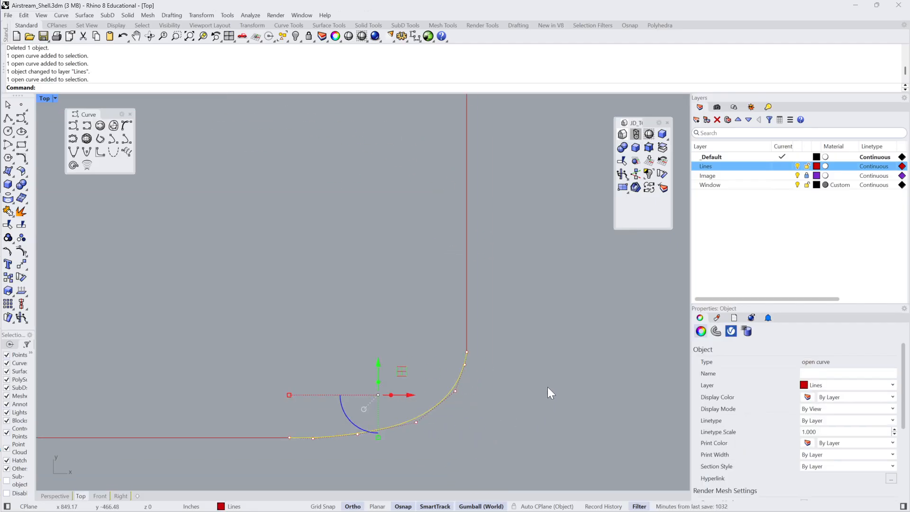
click(547, 387)
scroll(485, 362, up, 6)
scroll(469, 349, down, 4)
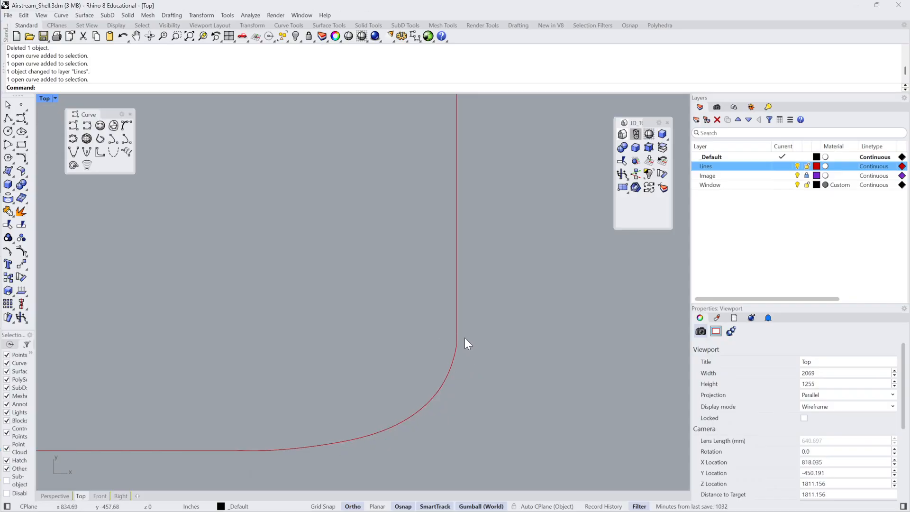
scroll(479, 343, up, 2)
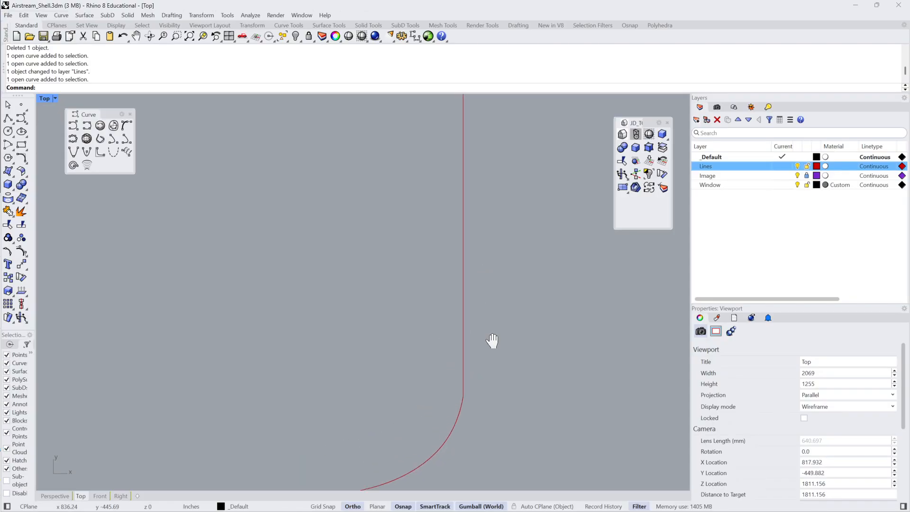
Delete the old lower hitch-end corner curve and both rear corner curves from the plan outline, keeping the straight lines.
scroll(482, 274, down, 6)
scroll(488, 269, up, 4)
scroll(472, 267, up, 2)
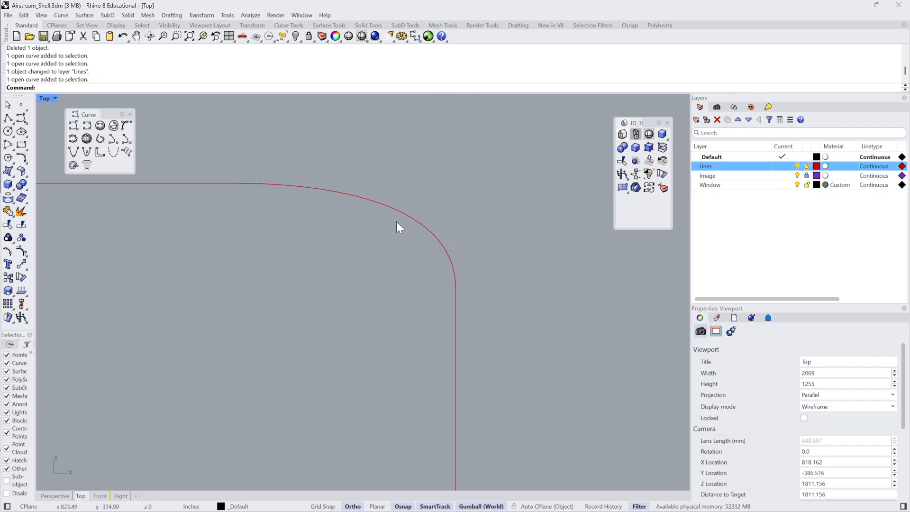
scroll(462, 282, down, 3)
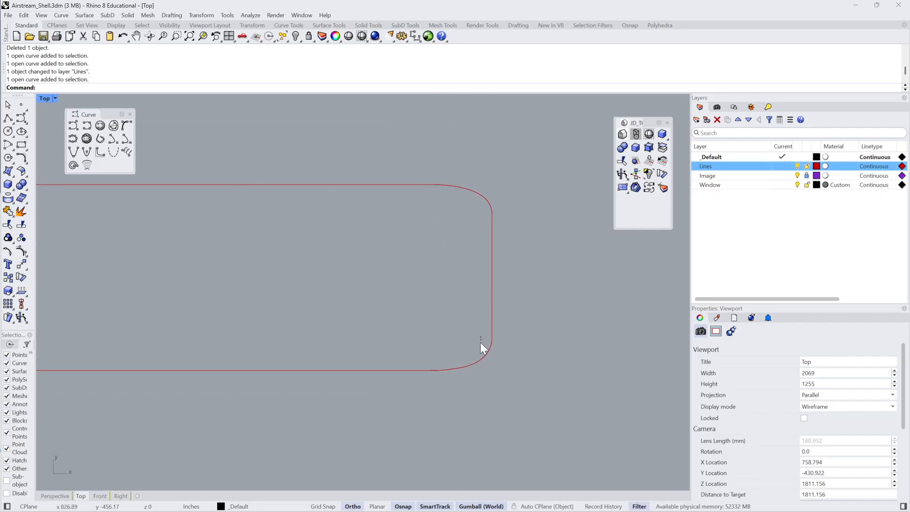
click(477, 363)
key(Delete)
scroll(465, 373, down, 3)
drag(250, 392, 349, 261)
ctrl+click(280, 328)
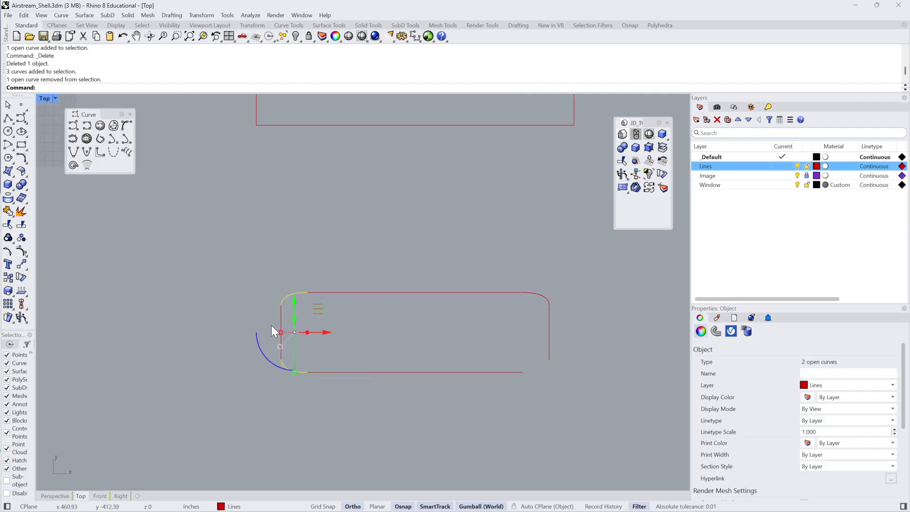
key(Delete)
Mirror a copy of the upper hitch-end corner blend to the upper rear corner, across a vertical axis through the upper line's midpoint.
drag(548, 291, 577, 284)
text(Mirror)
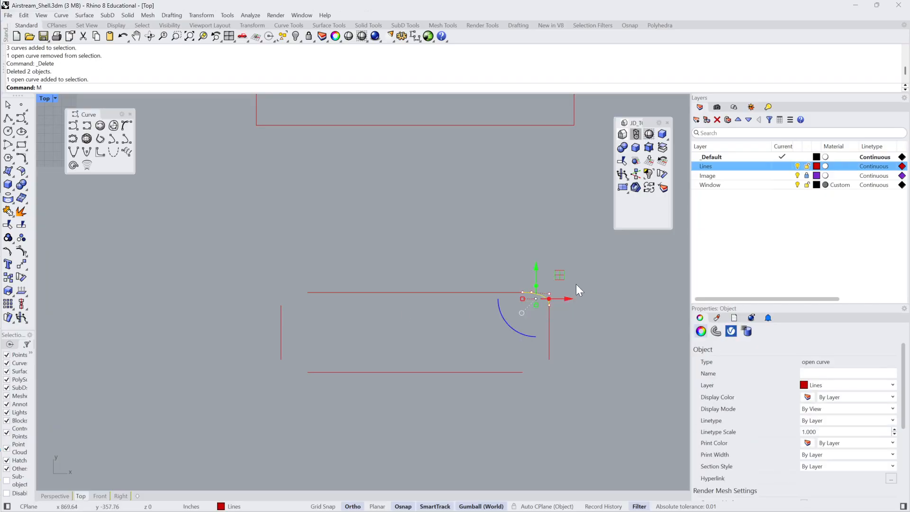
key(Return)
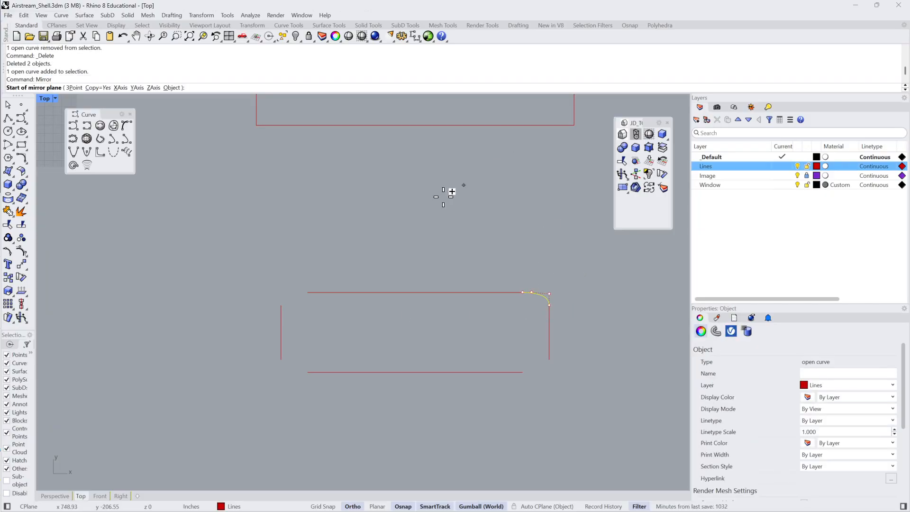
click(421, 290)
click(418, 281)
key(Escape)
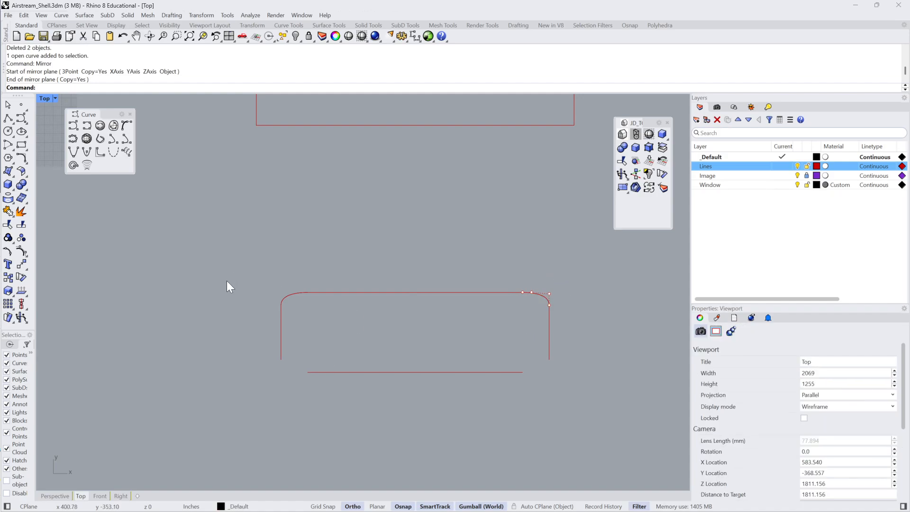
Mirror copies of both upper corner blends to the lower corners, across a horizontal axis through the hitch-end line's midpoint.
drag(208, 316, 641, 255)
click(639, 249)
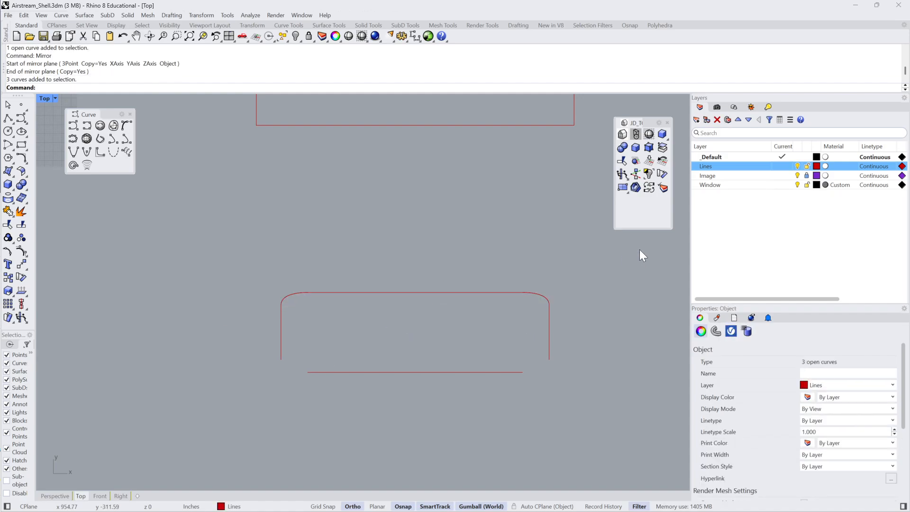
drag(298, 282, 297, 282)
shift+drag(513, 323, 617, 247)
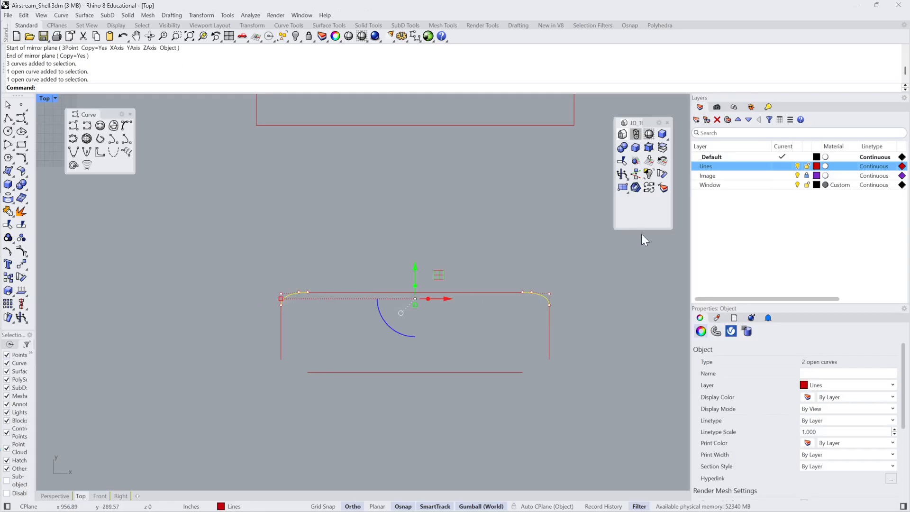
key(Return)
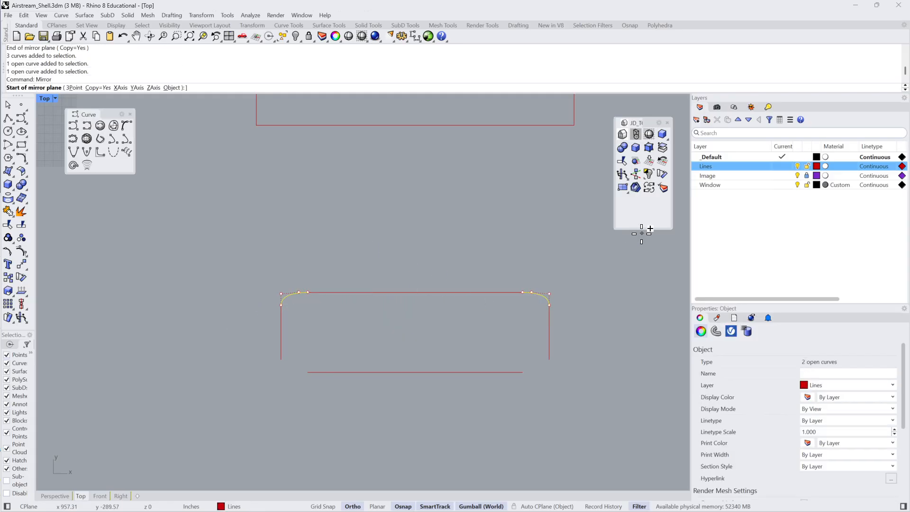
click(549, 332)
click(576, 332)
scroll(538, 315, down, 3)
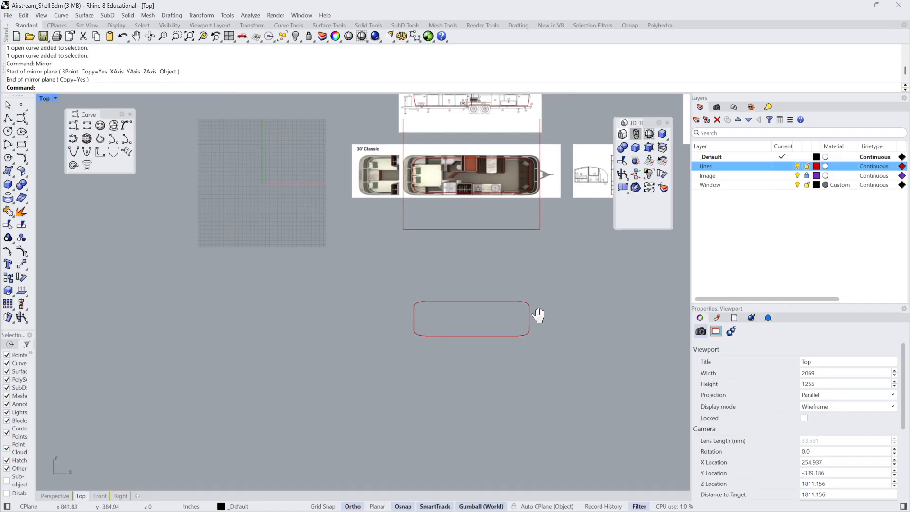
scroll(527, 281, up, 2)
drag(261, 258, 582, 414)
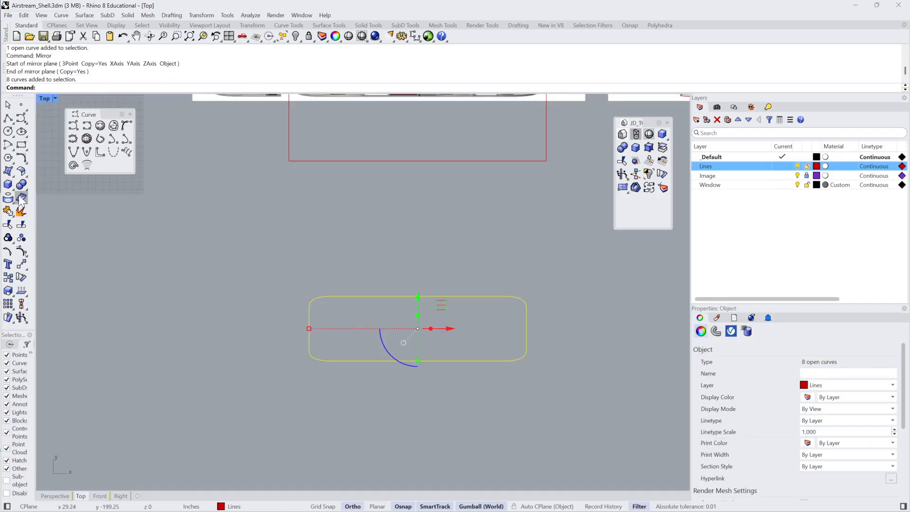
right_drag(444, 233, 404, 304)
scroll(395, 290, down, 6)
scroll(408, 302, up, 4)
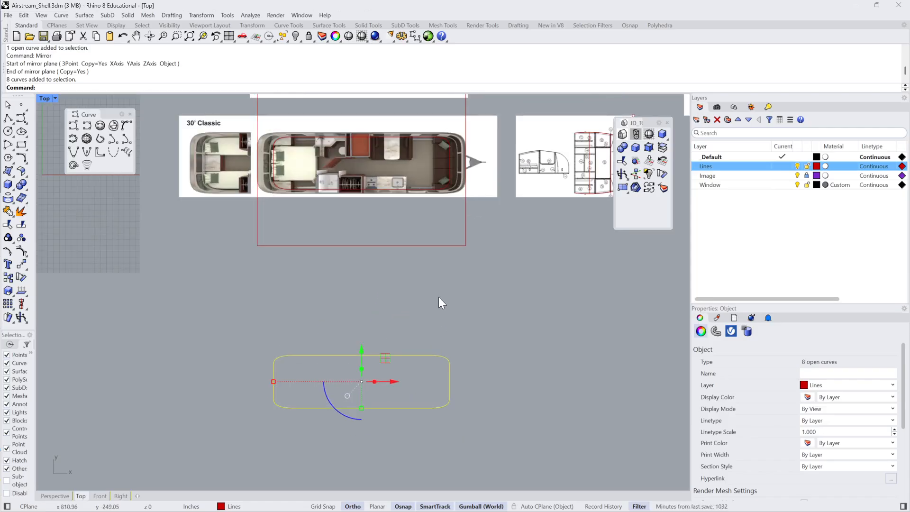
click(440, 295)
Examine how the traced red curves follow the body outline on the sideways and upright Front End, 30' drawings.
mouse_move(493, 290)
right_down()
mouse_move(490, 302)
mouse_move(235, 373)
right_up()
scroll(455, 228, up, 6)
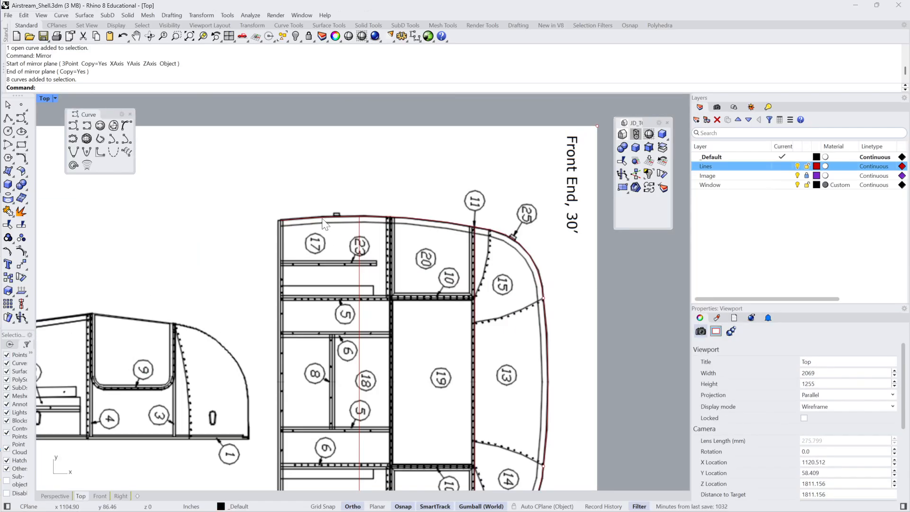
click(456, 230)
scroll(487, 234, up, 6)
scroll(465, 219, down, 12)
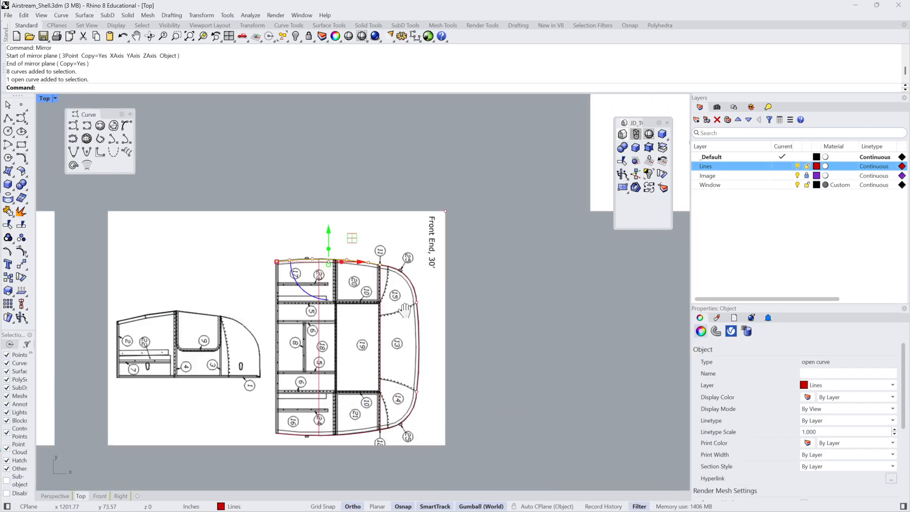
right_drag(388, 279, 325, 317)
click(325, 317)
scroll(350, 317, down, 4)
right_drag(414, 302, 286, 307)
scroll(239, 265, up, 6)
scroll(239, 265, down, 8)
right_drag(383, 165, 346, 226)
scroll(339, 210, up, 10)
scroll(366, 179, up, 8)
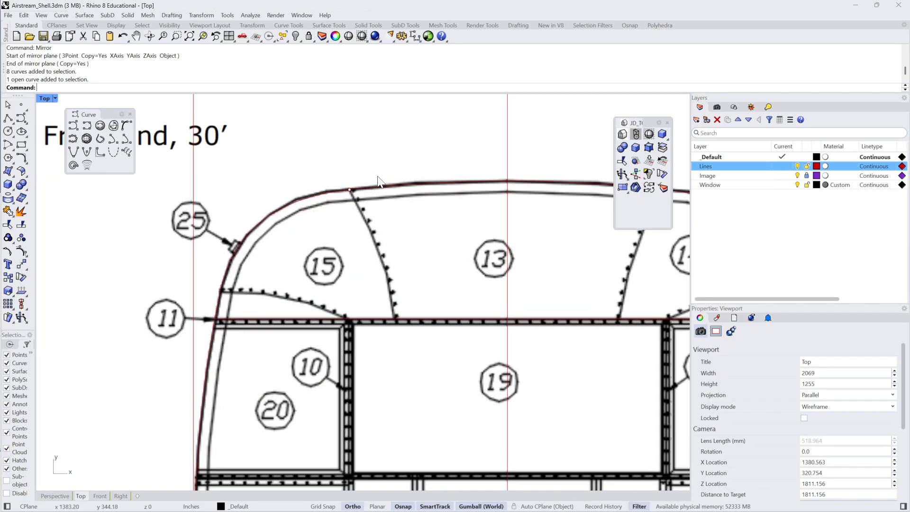
Examine the traced roof and upper corner curves, and the points where they meet, on the upright Front End, 30' drawing.
right_drag(398, 179, 328, 162)
scroll(325, 170, down, 2)
click(229, 189)
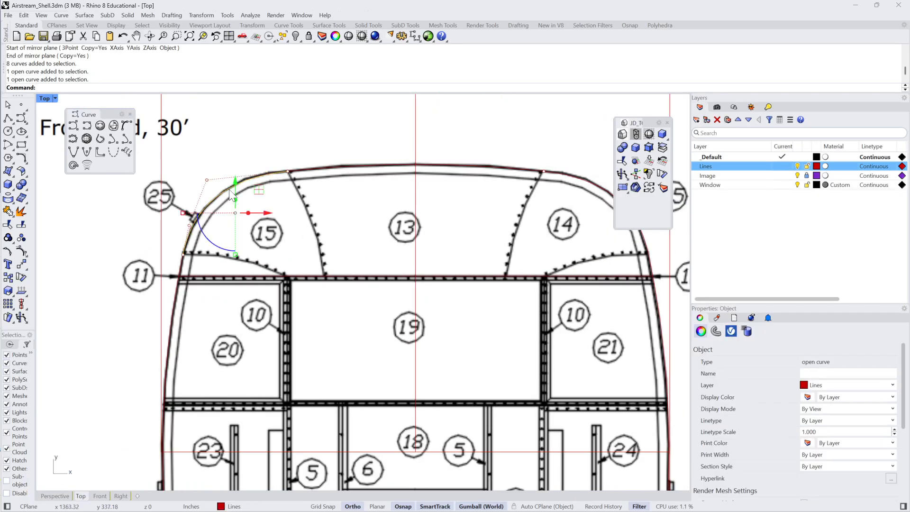
scroll(198, 254, up, 2)
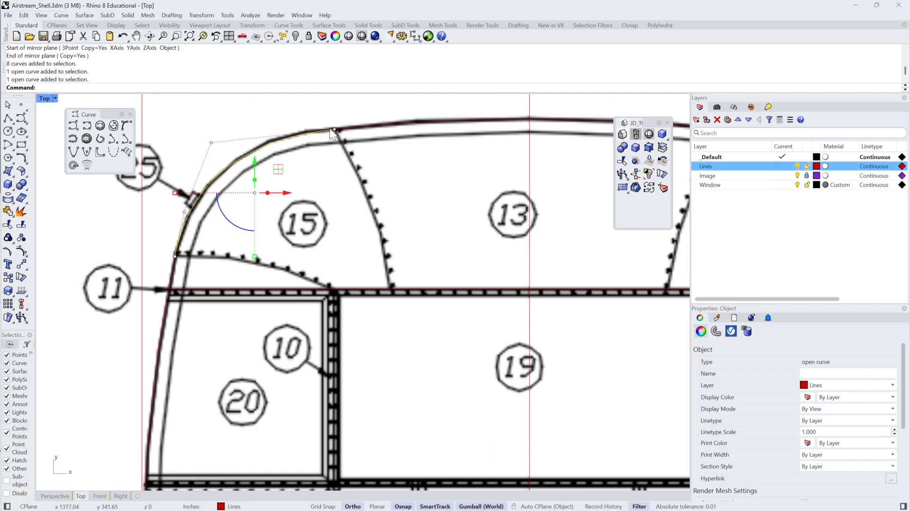
scroll(478, 219, down, 4)
right_drag(497, 223, 315, 219)
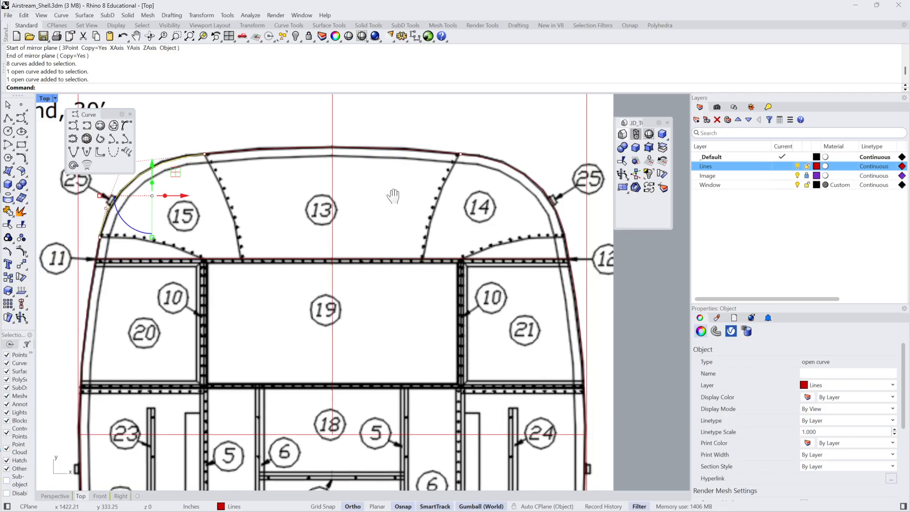
mouse_move(394, 198)
right_down()
mouse_move(412, 218)
mouse_move(426, 201)
right_up()
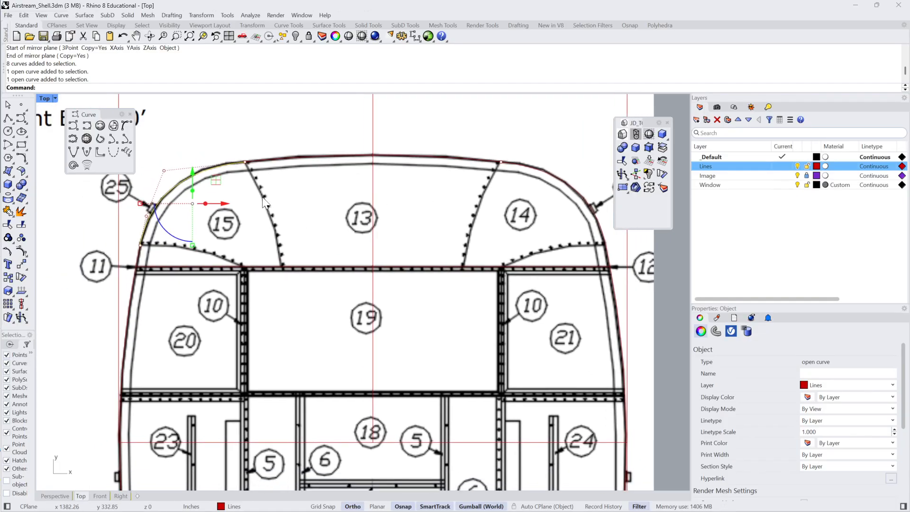
scroll(241, 213, down, 2)
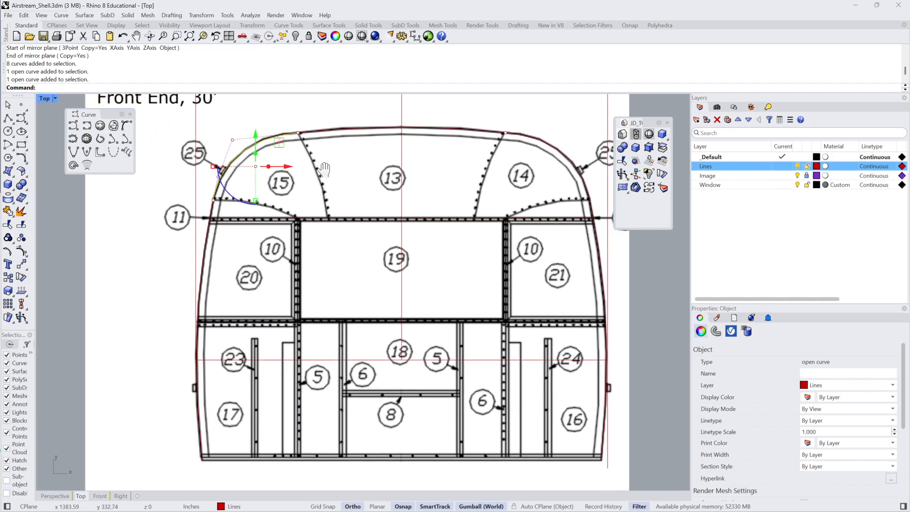
key(Escape)
click(351, 145)
scroll(362, 151, up, 4)
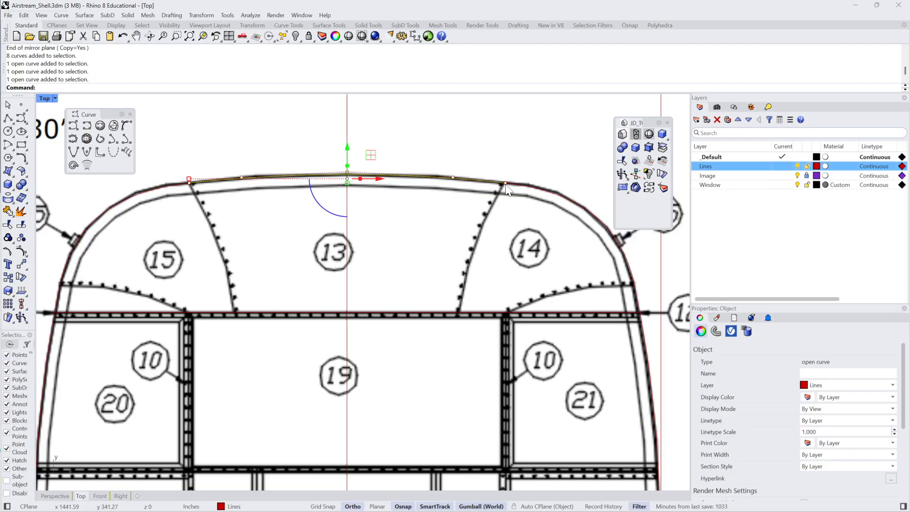
scroll(492, 198, down, 4)
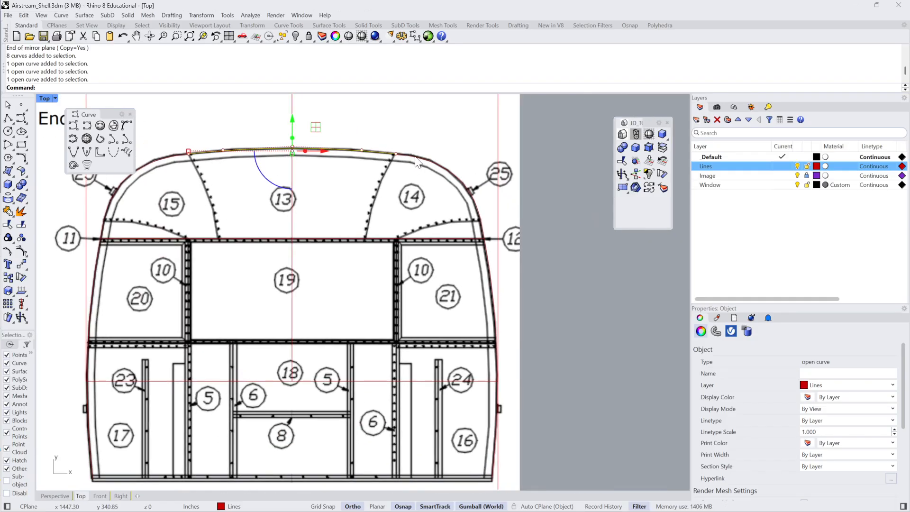
click(437, 164)
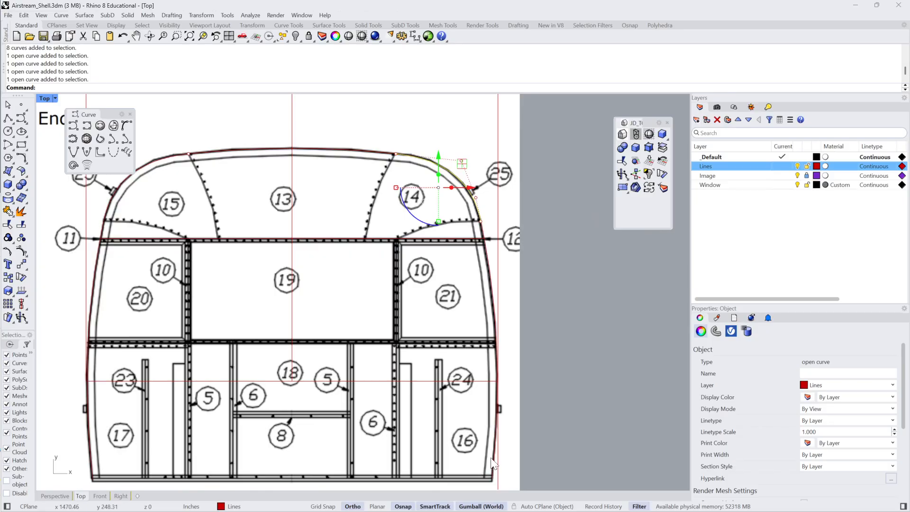
key(Escape)
scroll(446, 180, up, 4)
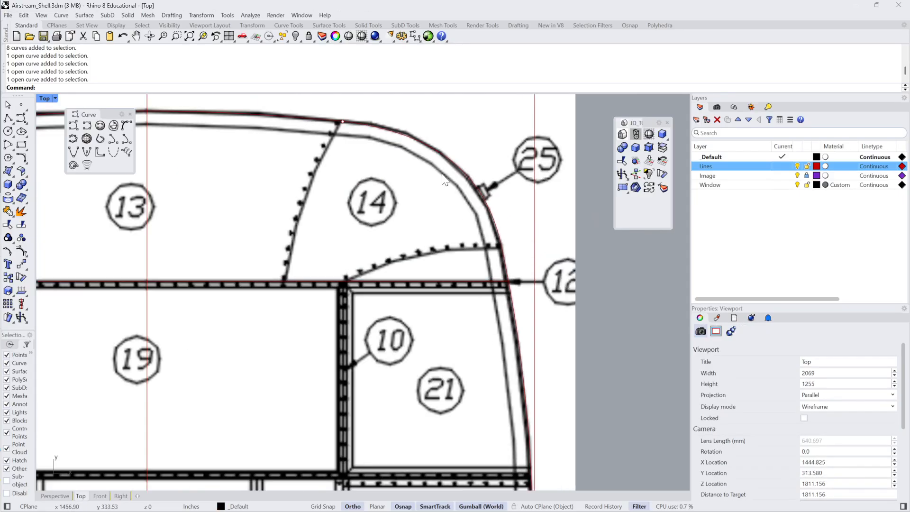
scroll(508, 278, down, 4)
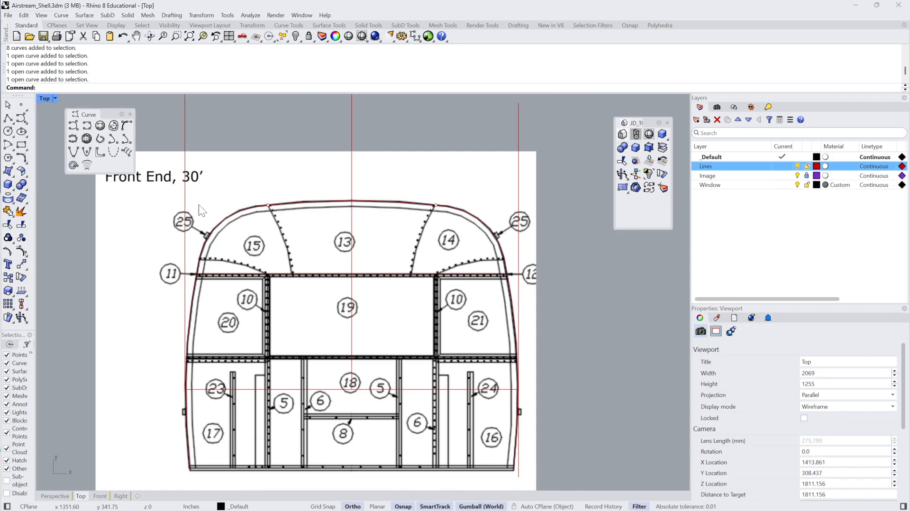
Copy the corner curve beside panel 15 and the long side curve below it horizontally to the empty area beside the drawing.
click(246, 210)
right_drag(206, 277, 242, 225)
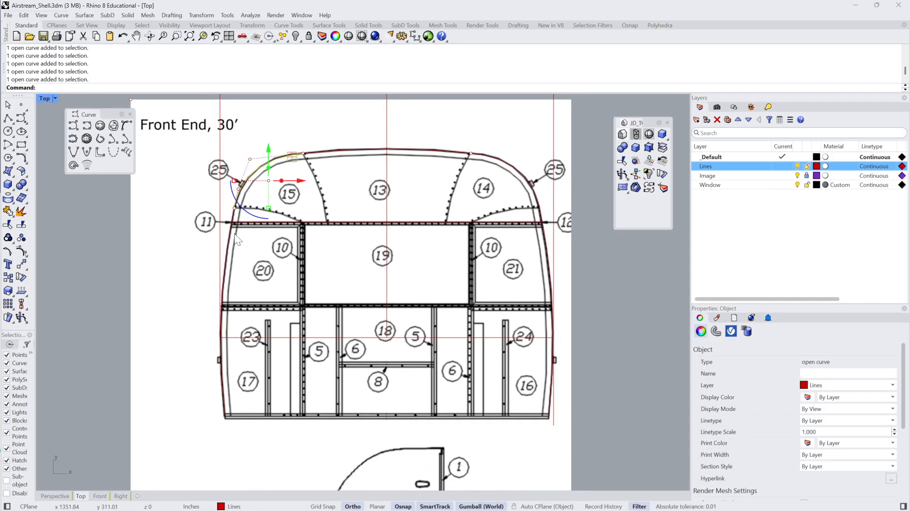
shift+click(232, 236)
scroll(240, 279, down, 4)
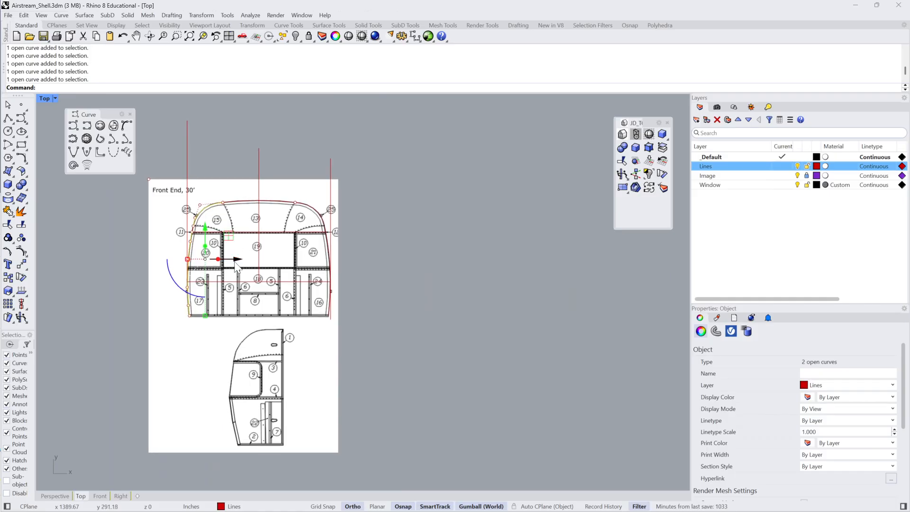
drag(236, 260, 433, 256)
key(Escape)
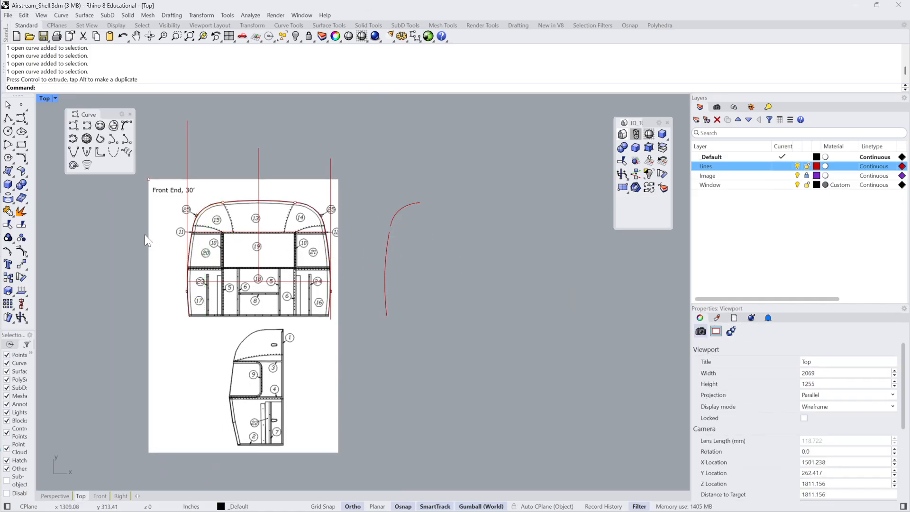
Copy the short segment between the corner and side curves, from its lower endpoint onto the upper end of the copied side curve.
drag(172, 235, 216, 217)
scroll(215, 222, up, 2)
scroll(197, 229, up, 10)
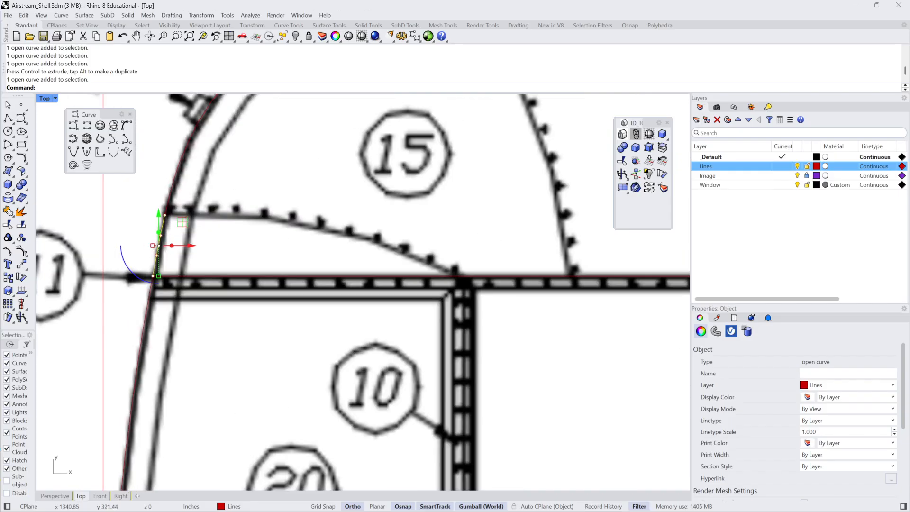
click(8, 277)
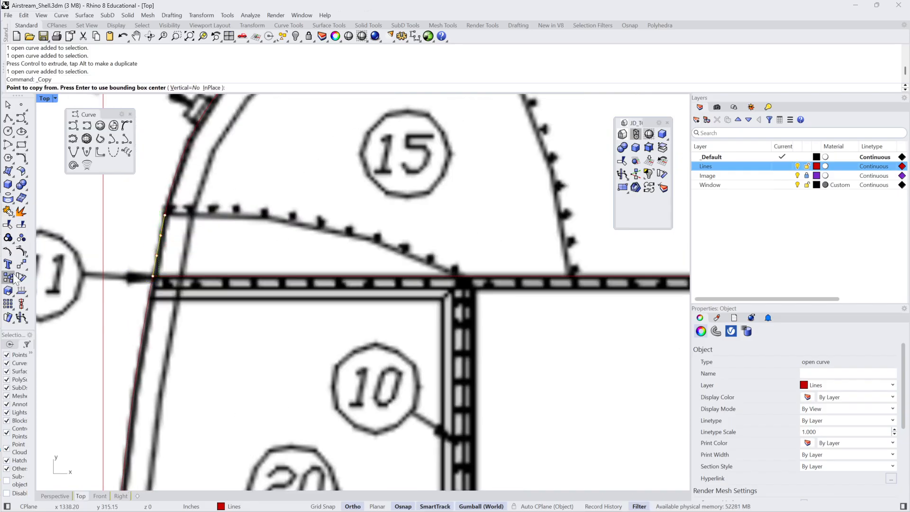
click(151, 277)
scroll(312, 254, down, 8)
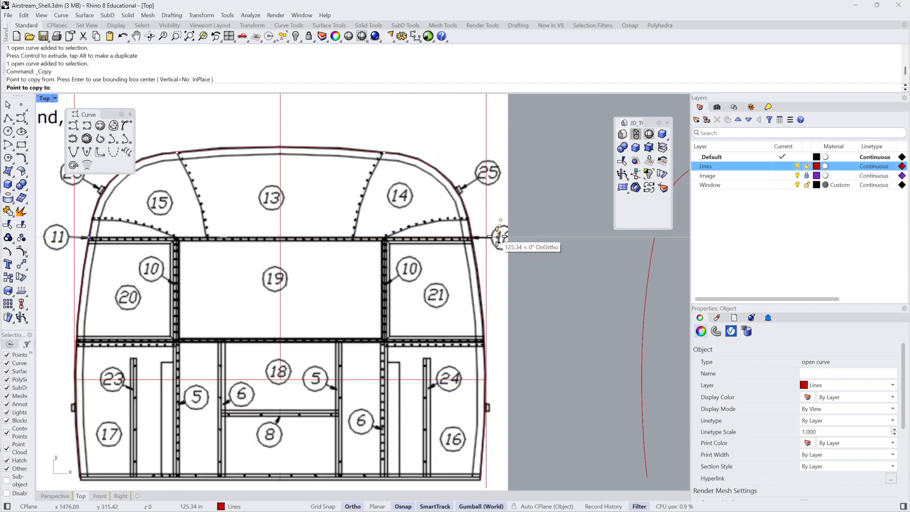
click(424, 231)
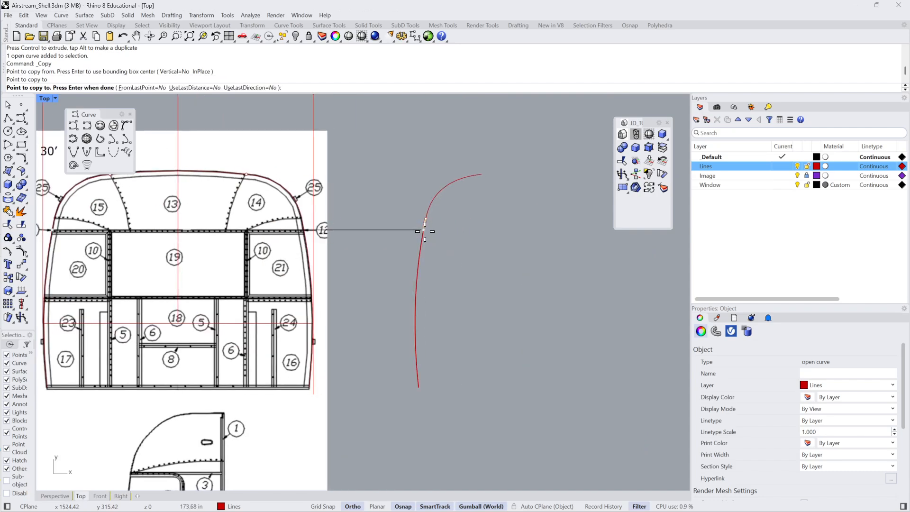
key(Return)
Join the three copied front-end profile curves into one open curve and rebuild it.
scroll(435, 231, up, 3)
scroll(433, 231, down, 2)
drag(531, 118, 281, 480)
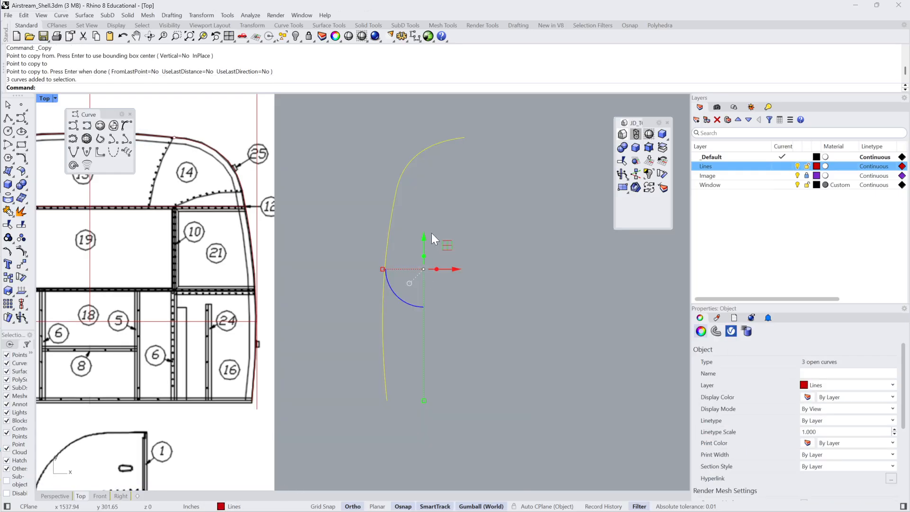
click(17, 213)
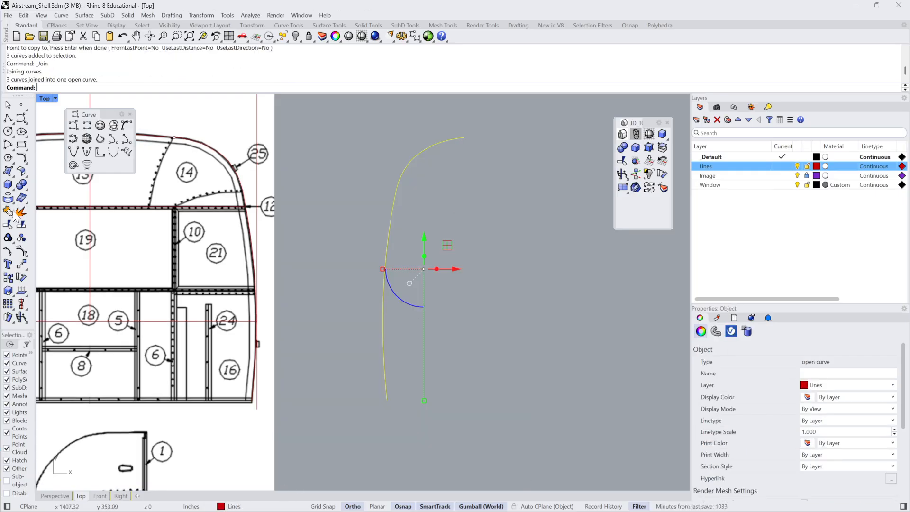
text(Rebuild)
key(Return)
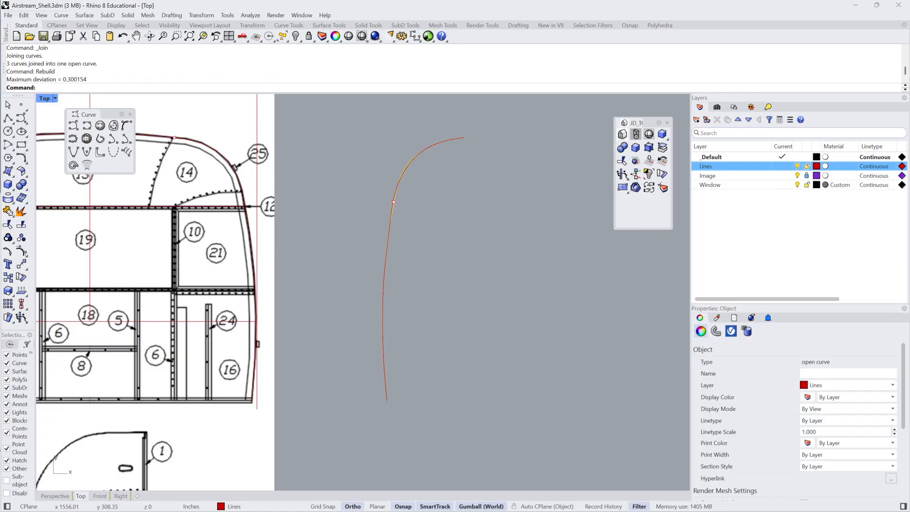
Rebuild the joined front-end profile curve with a point count of 20 and degree 3, deleting the input curve.
key(Return)
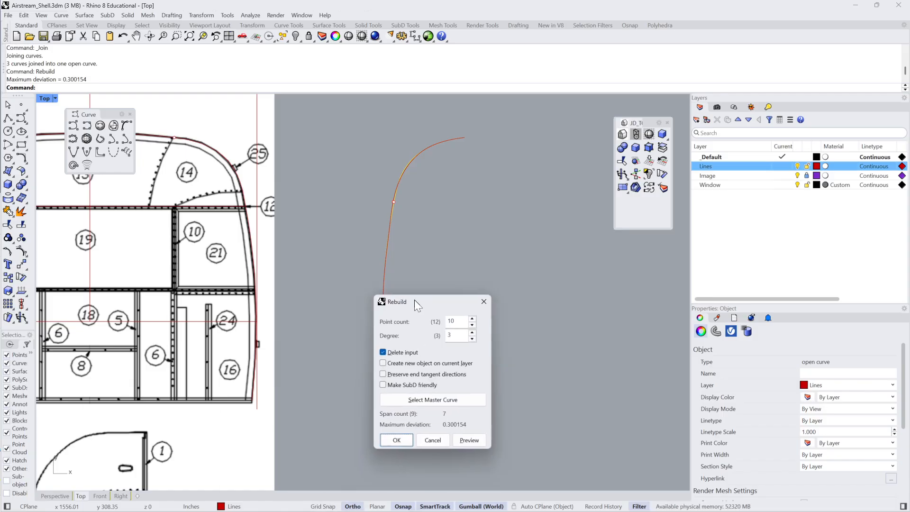
drag(414, 300, 527, 158)
drag(570, 180, 547, 178)
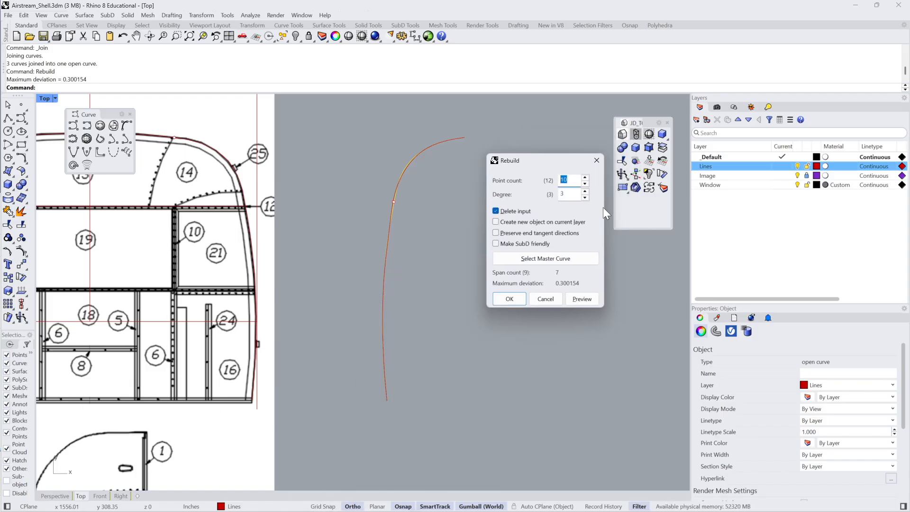
text(20)
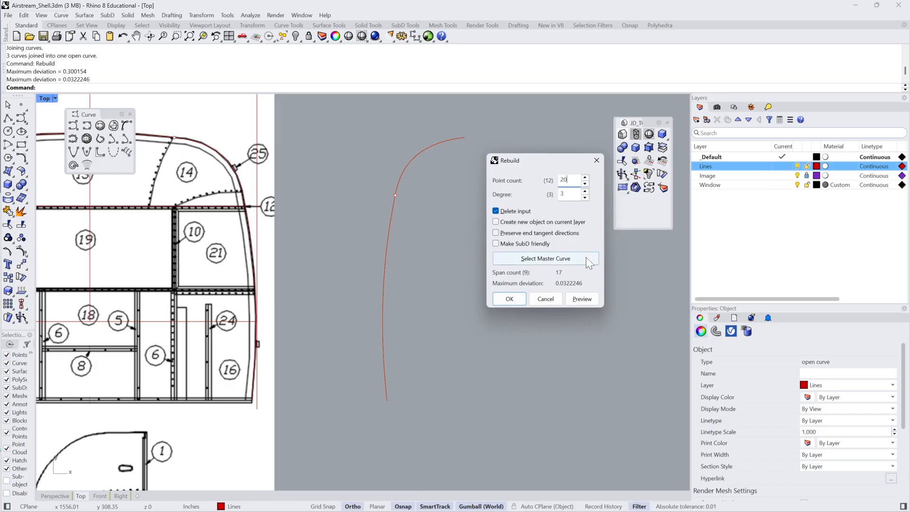
click(510, 298)
Try to explode the rebuilt profile curve to check whether it is a single segment.
click(413, 202)
click(395, 199)
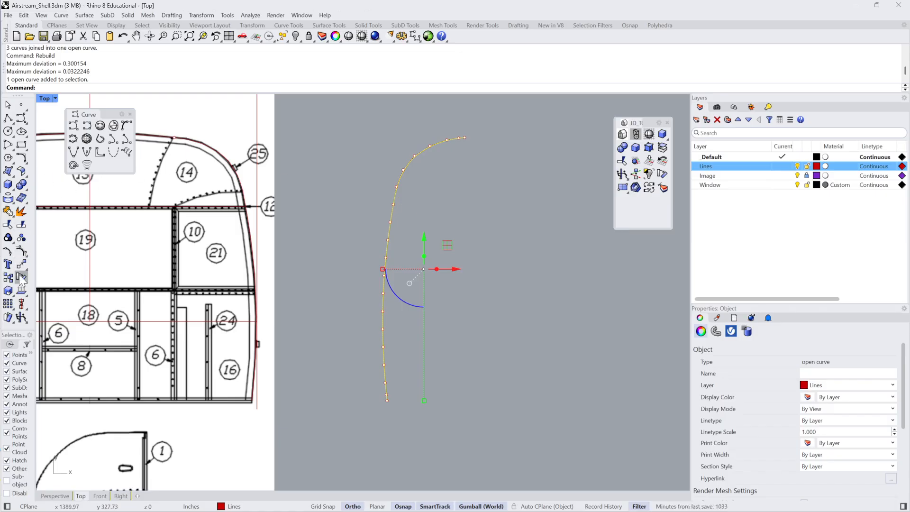
click(21, 209)
click(22, 209)
click(518, 191)
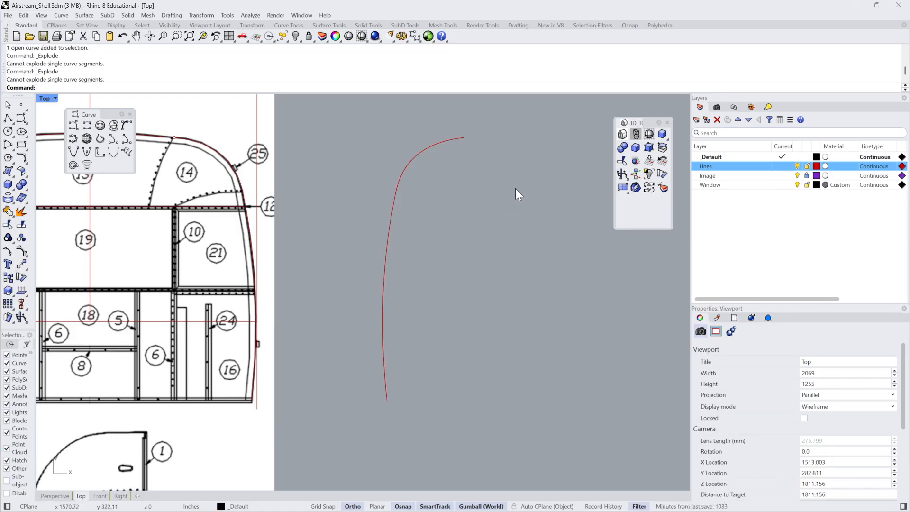
Draw an interpolated curve along the roof above panel 13, from the panel 15 joint through the centreline to the panel 14 joint.
scroll(285, 171, down, 3)
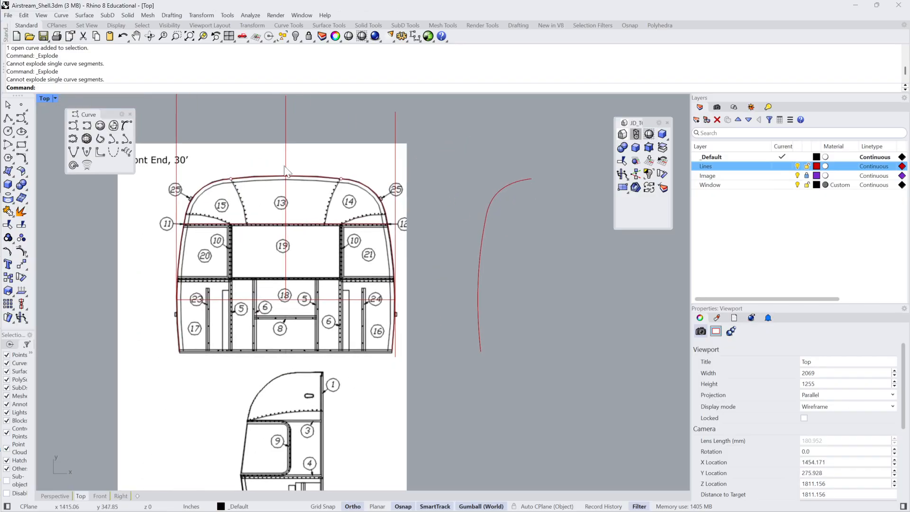
scroll(285, 172, up, 3)
click(287, 212)
scroll(335, 195, up, 1)
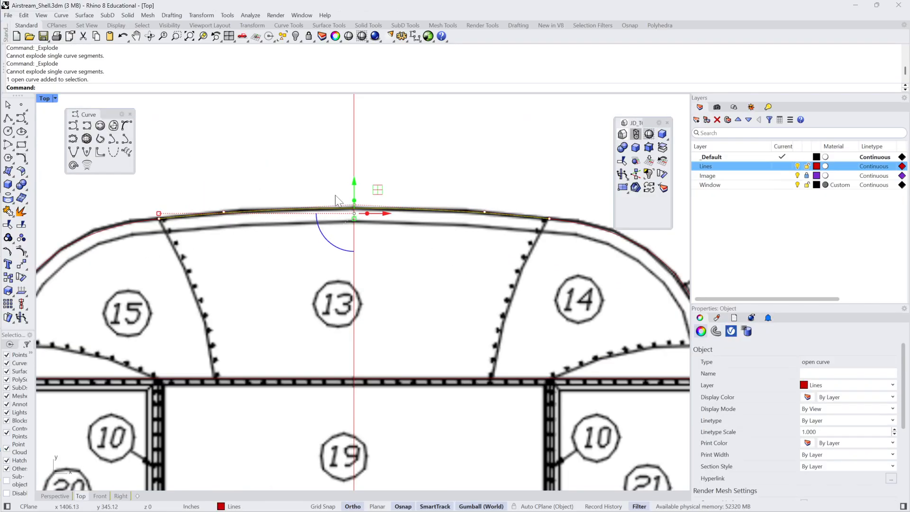
scroll(335, 195, up, 1)
key(Escape)
scroll(382, 223, down, 2)
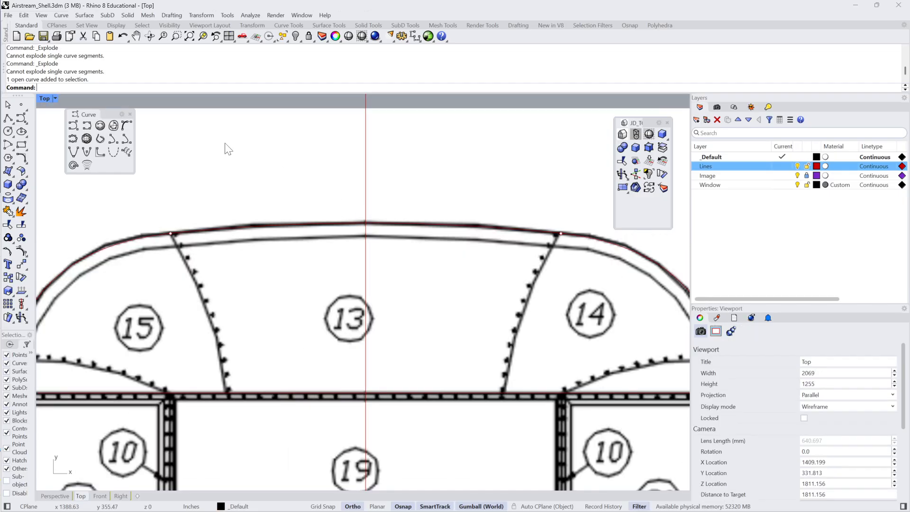
click(76, 126)
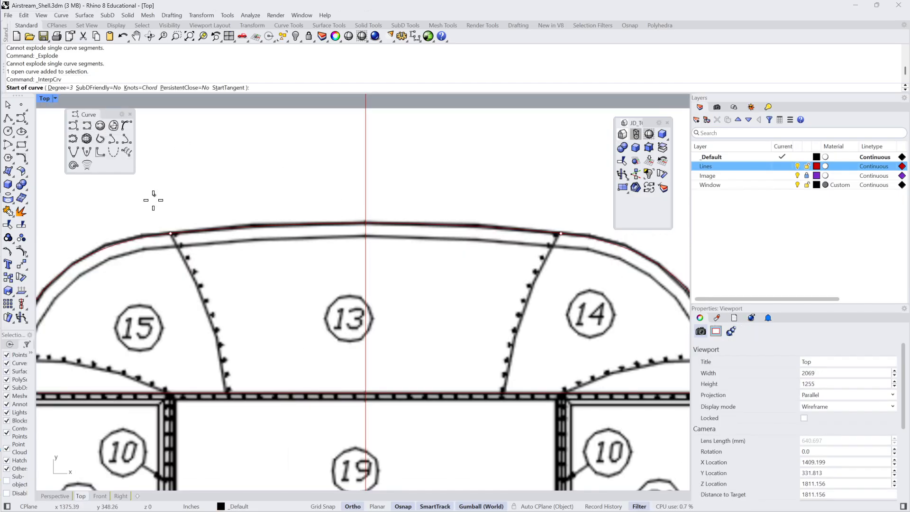
click(170, 234)
scroll(323, 242, up, 2)
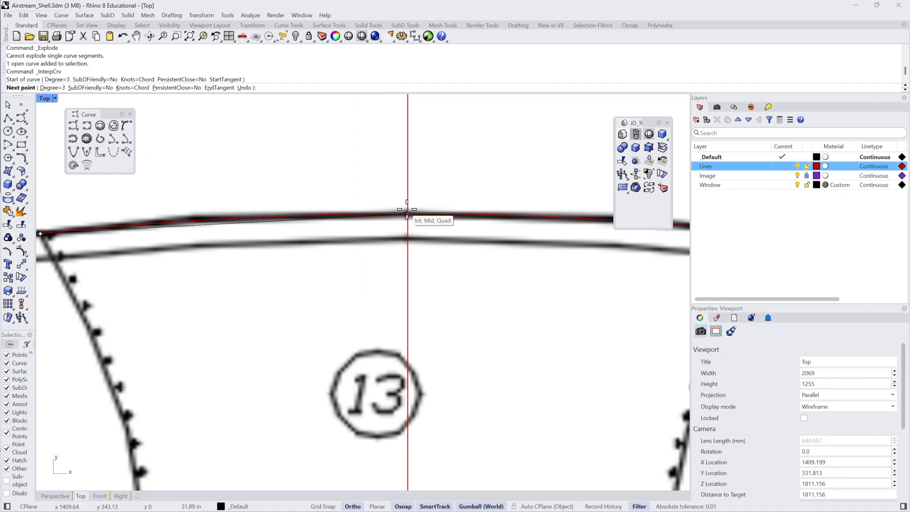
scroll(412, 210, down, 2)
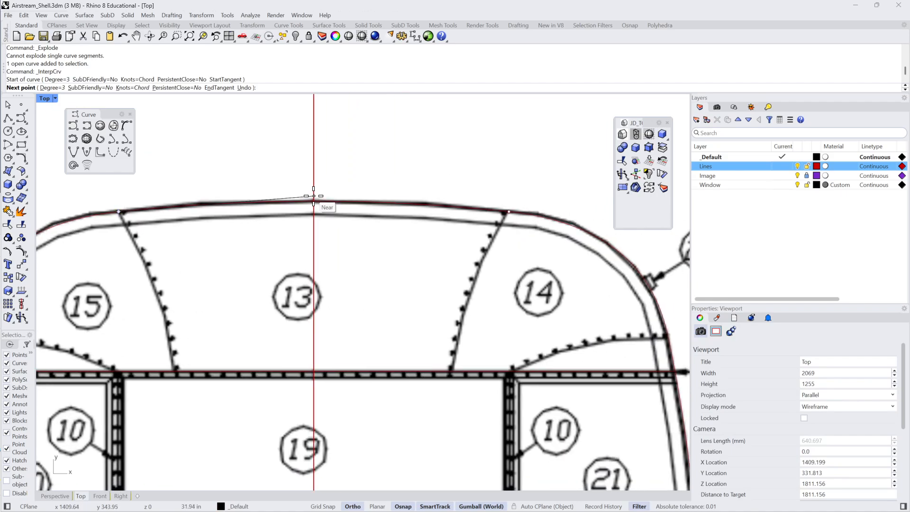
scroll(313, 196, up, 2)
click(314, 202)
right_drag(386, 197, 314, 190)
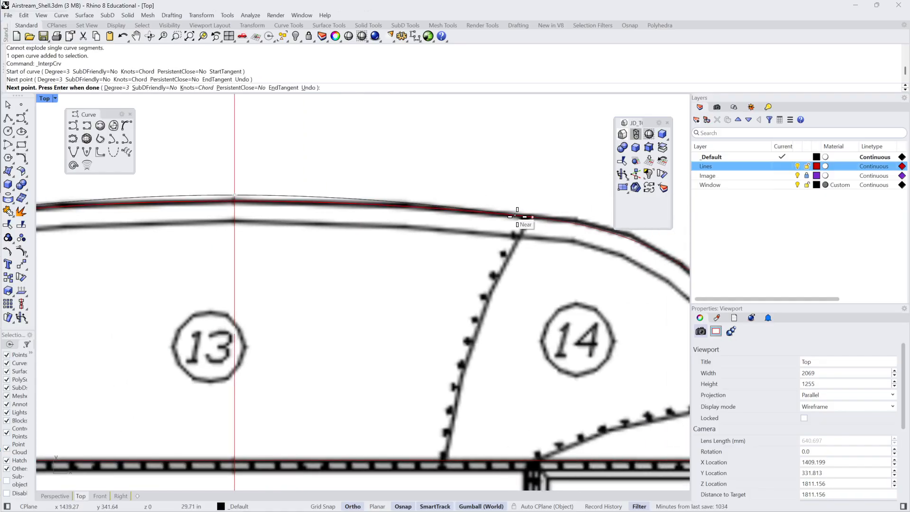
click(531, 217)
key(Return)
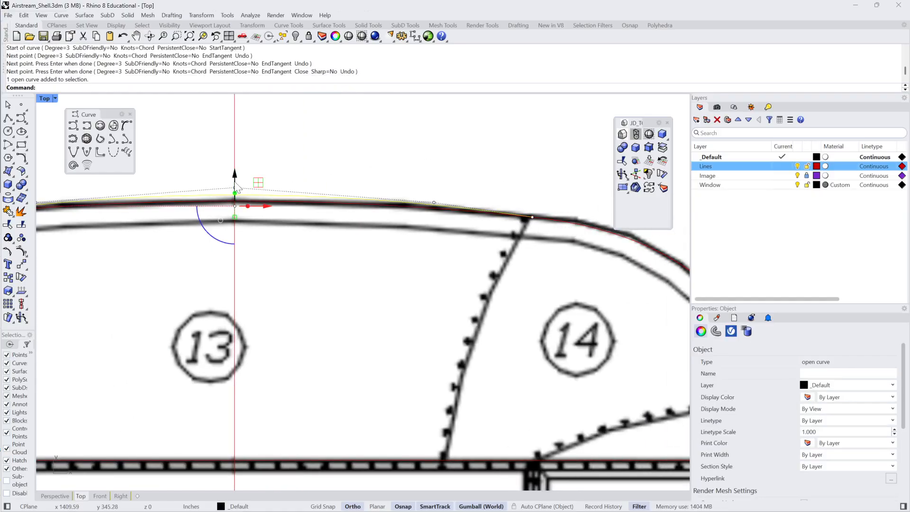
Delete the newly drawn interpolated curve above panel 13.
click(237, 189)
click(241, 198)
click(251, 188)
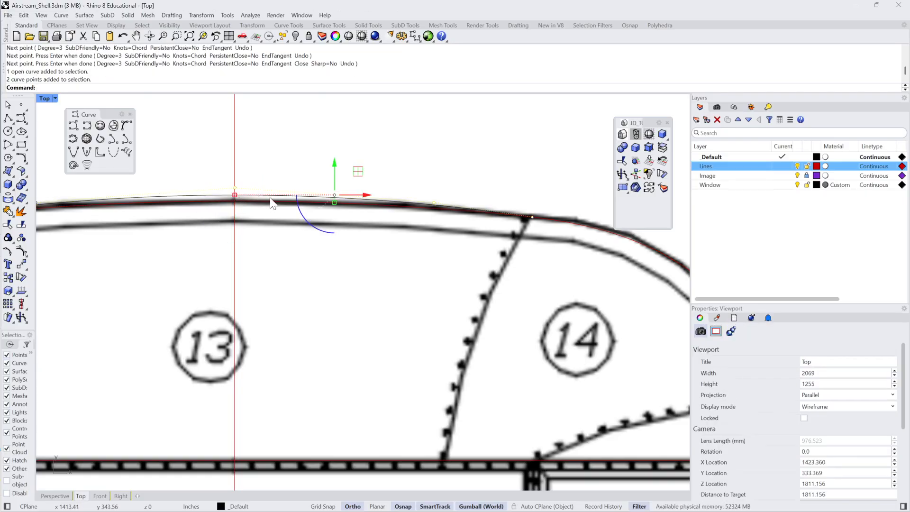
click(270, 199)
key(Delete)
scroll(284, 200, down, 6)
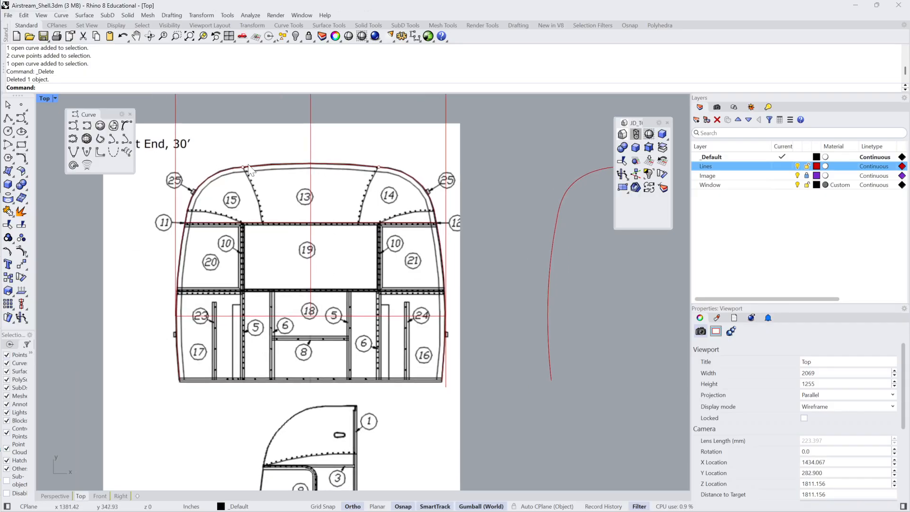
Examine the traced roof curve above panel 13 and the points at its joint with panel 15.
click(311, 165)
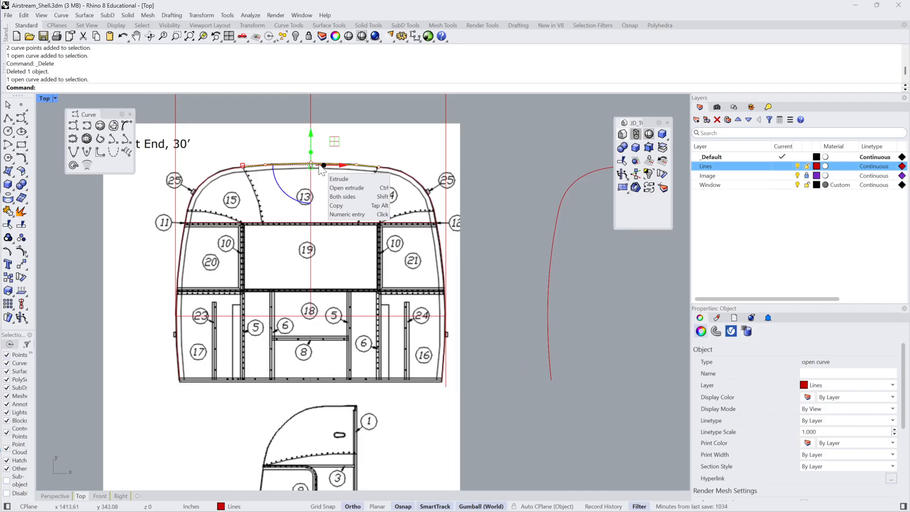
click(291, 144)
scroll(290, 144, up, 8)
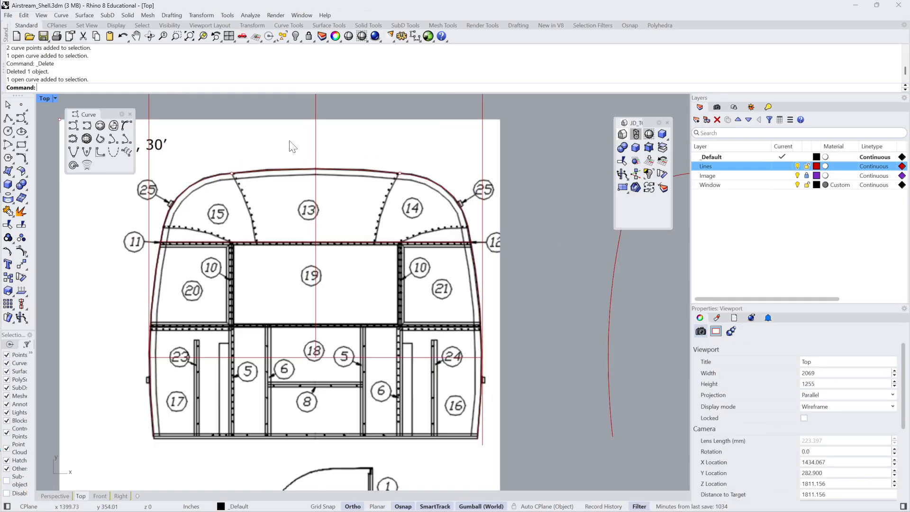
click(286, 190)
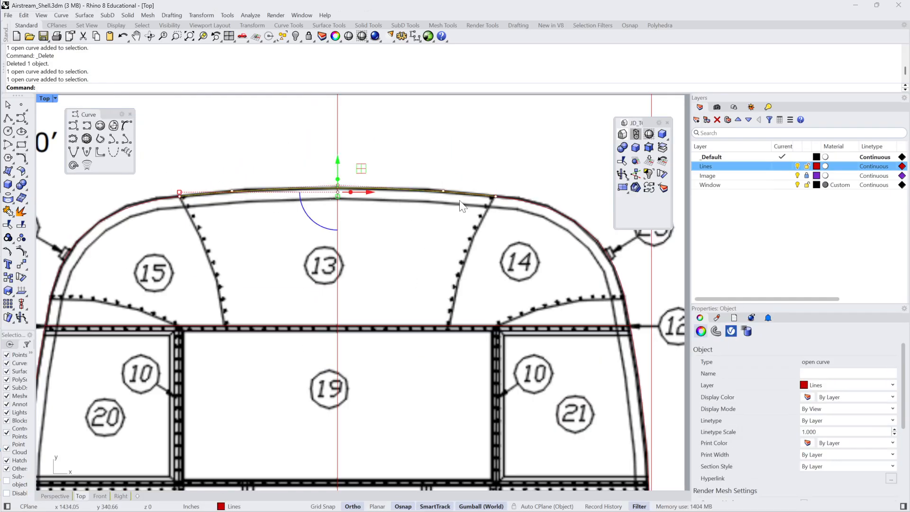
scroll(387, 198, down, 2)
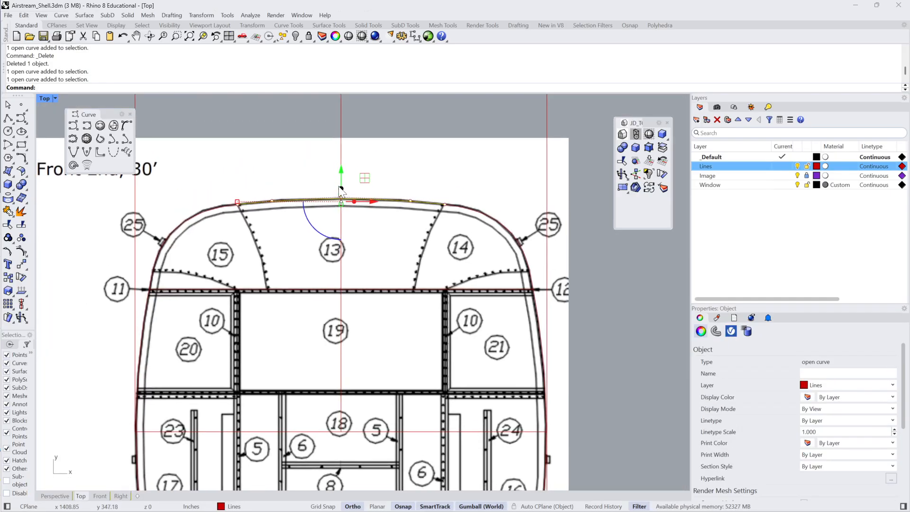
key(Escape)
scroll(230, 203, up, 8)
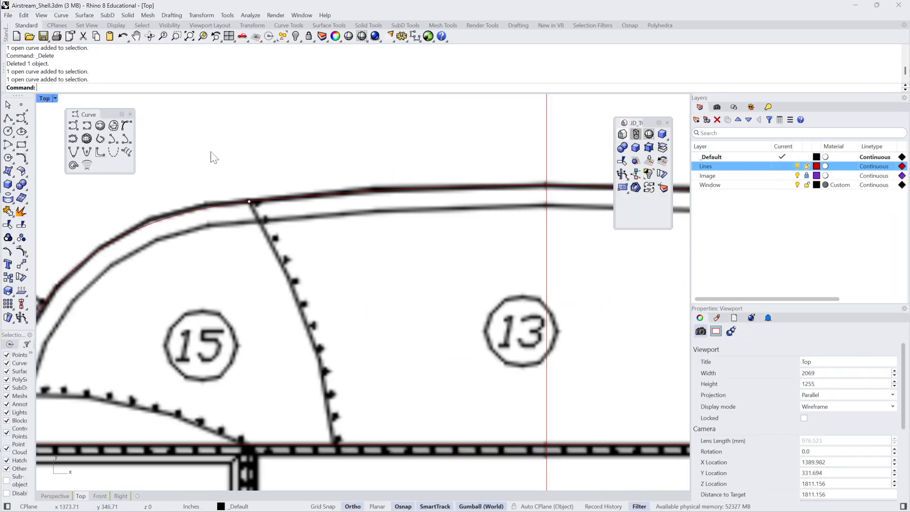
drag(212, 153, 269, 204)
scroll(326, 233, down, 8)
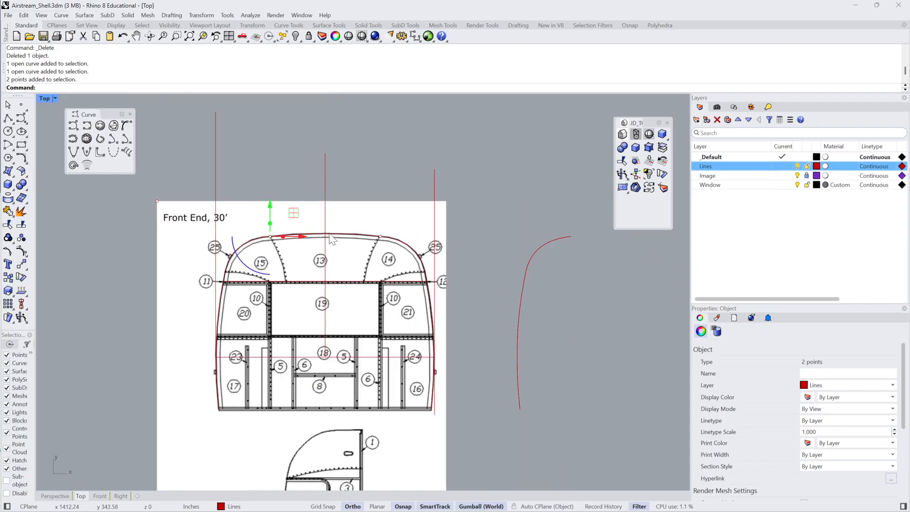
scroll(278, 255, up, 6)
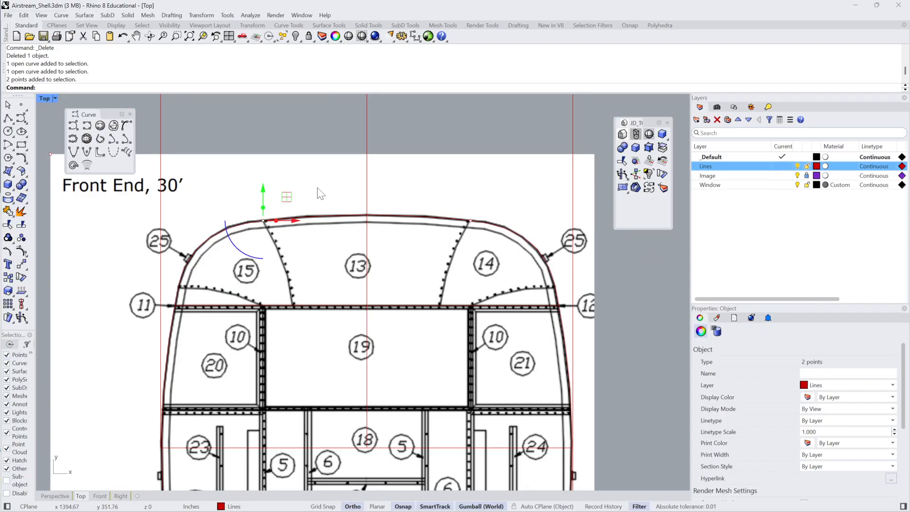
scroll(318, 189, down, 6)
Delete the two points at the roof joint between panels 13 and 14.
right_drag(317, 191, 306, 222)
key(Escape)
drag(376, 247, 402, 226)
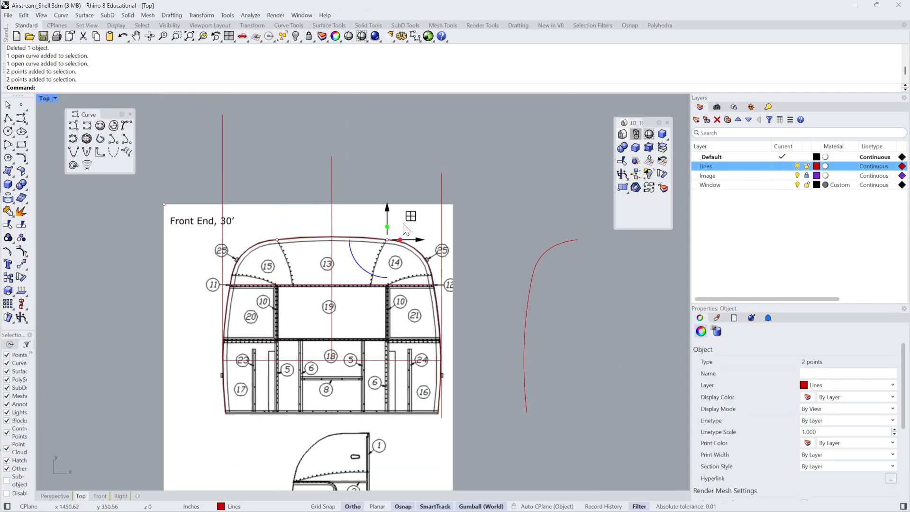
key(Delete)
Delete the corner curve beside panel 14 and mirror the two points at the panel 15 joint across the vertical centreline.
click(430, 249)
key(Delete)
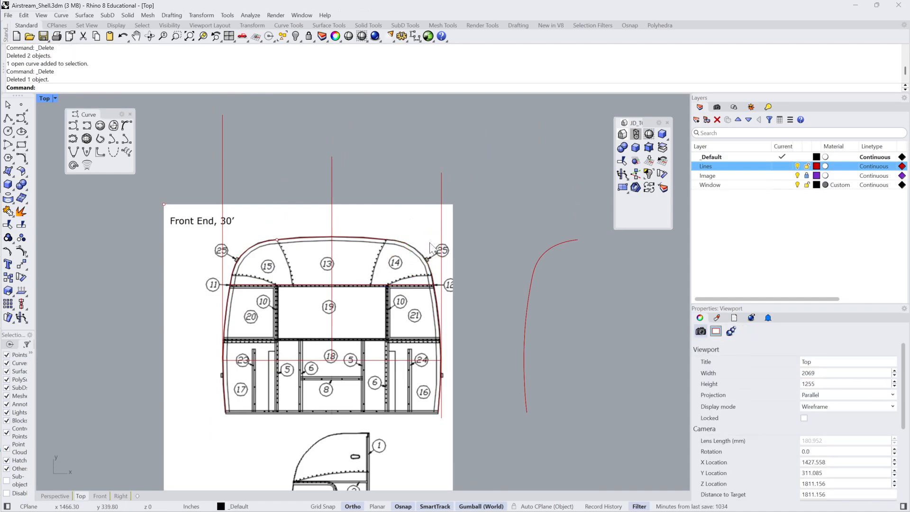
drag(275, 268, 299, 227)
text(mirror)
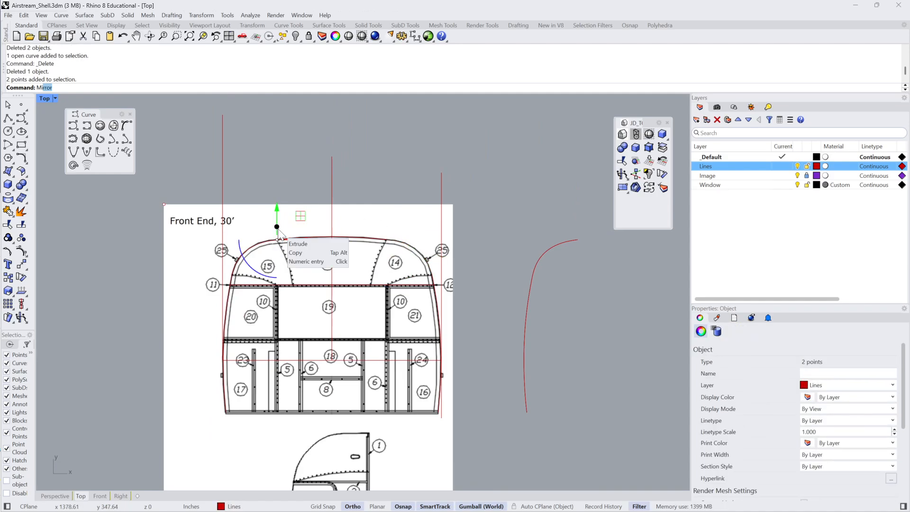
key(Return)
click(340, 180)
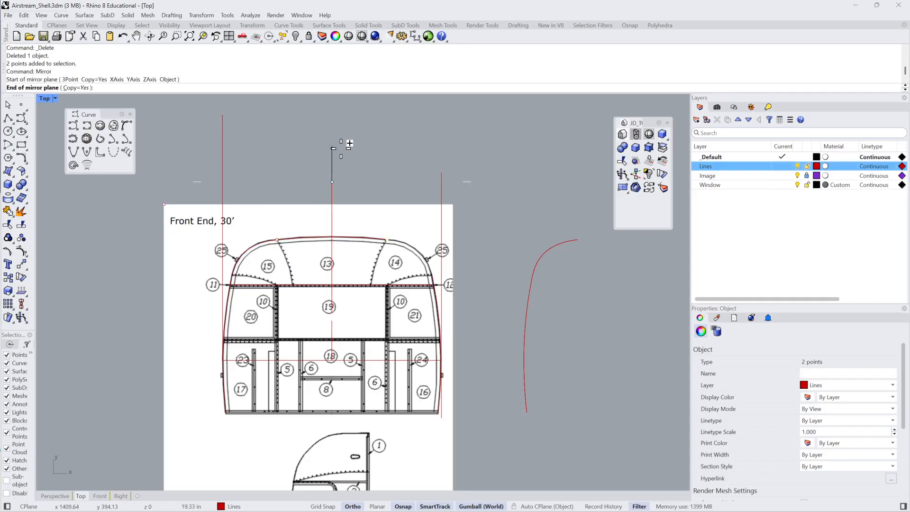
click(349, 142)
key(Escape)
Examine how the roof curve's ends line up with the joint points on both sides of panel 13.
scroll(357, 234, up, 5)
scroll(436, 197, down, 3)
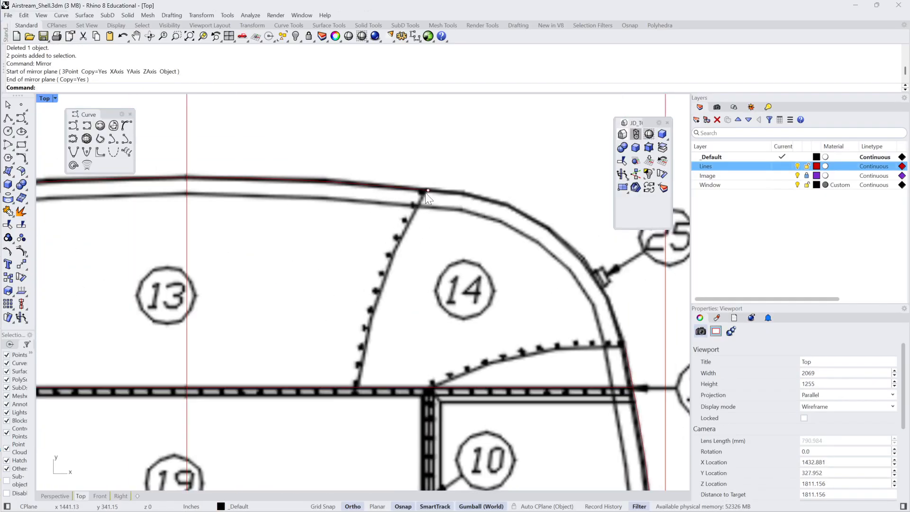
click(390, 196)
scroll(332, 192, down, 5)
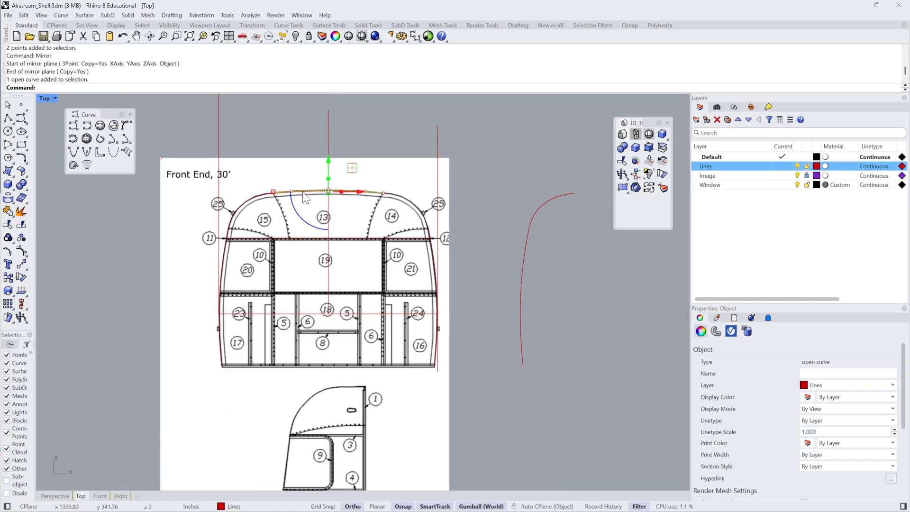
scroll(289, 196, up, 5)
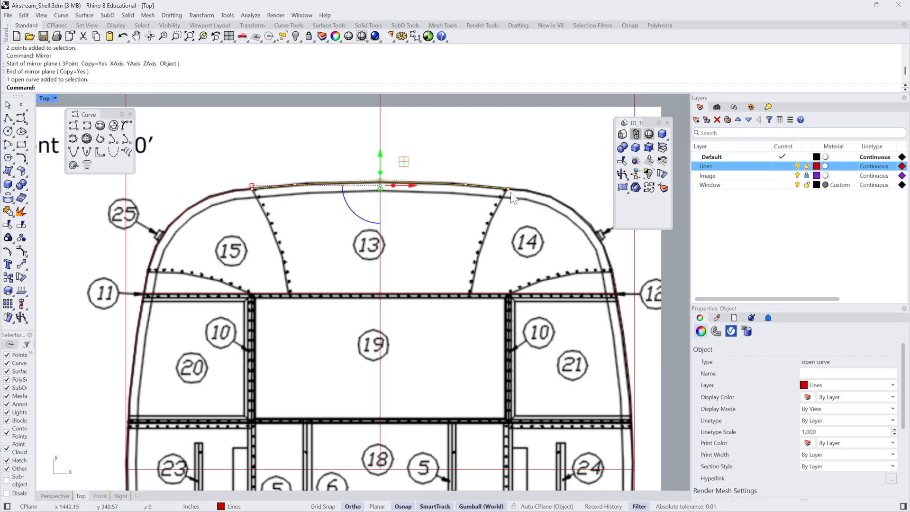
key(Escape)
scroll(459, 203, down, 4)
scroll(216, 277, up, 1)
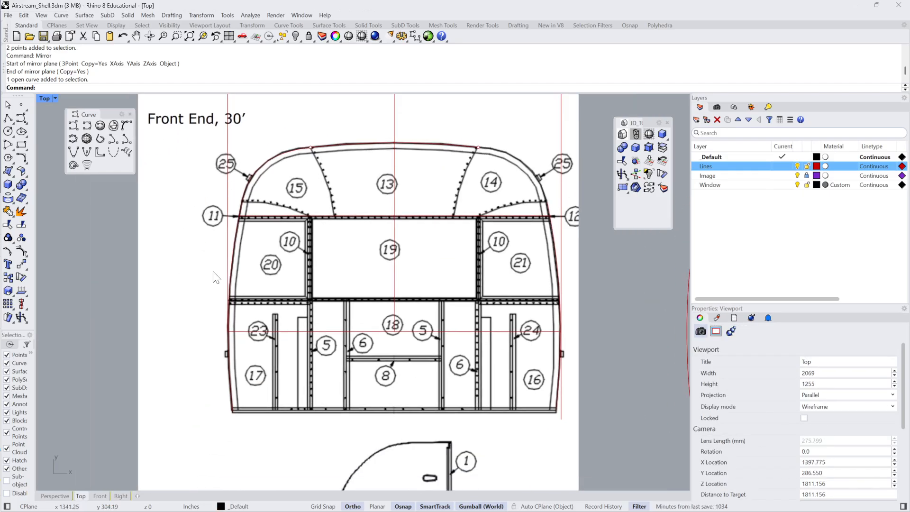
scroll(258, 387, down, 3)
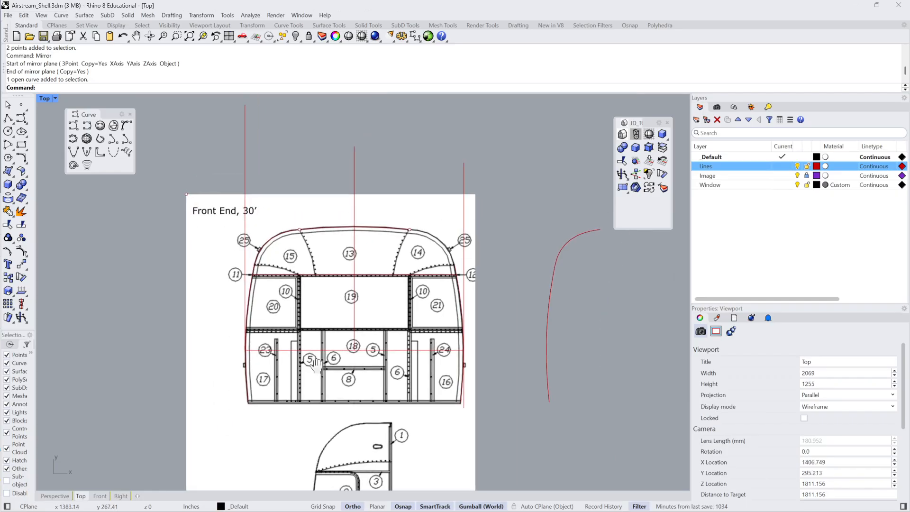
Undo the mirroring of the joint points and the deletion of the corner curve beside panel 14.
key(ctrl+x)
key(ctrl+x)
key(ctrl+x)
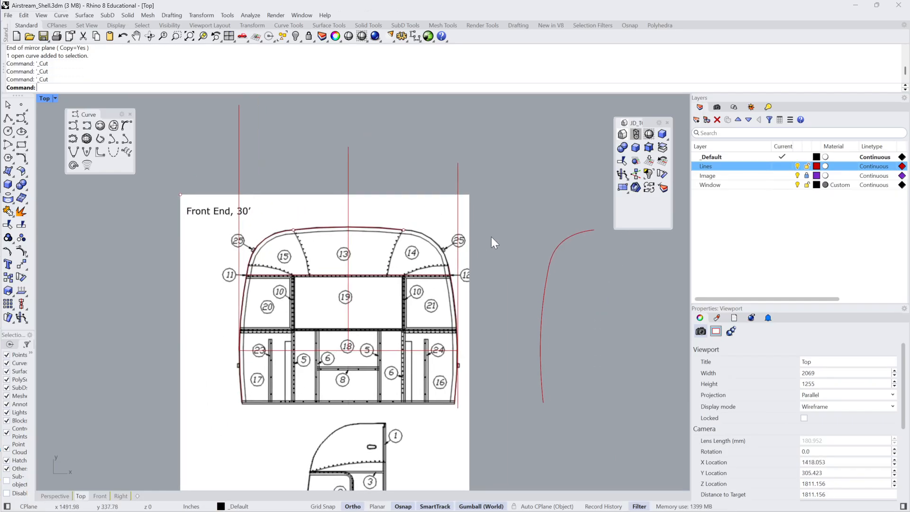
key(ctrl+z)
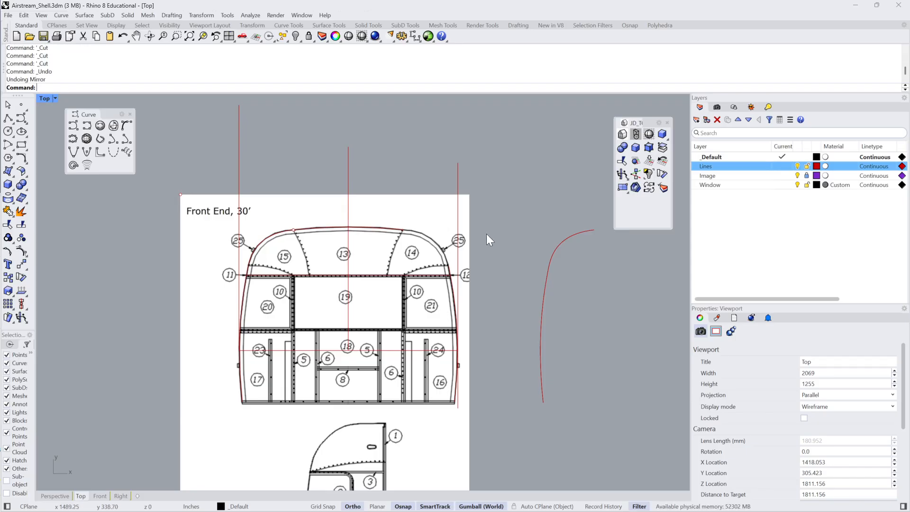
key(ctrl+z)
Delete the vertical centreline running through panels 23 and 24 of the rotated Front End drawing.
click(499, 253)
scroll(470, 322, down, 10)
scroll(359, 297, up, 8)
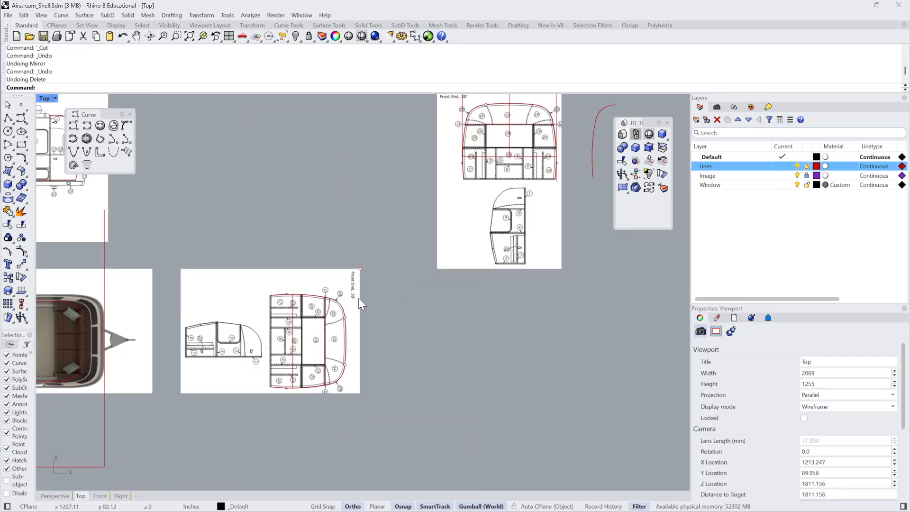
click(330, 182)
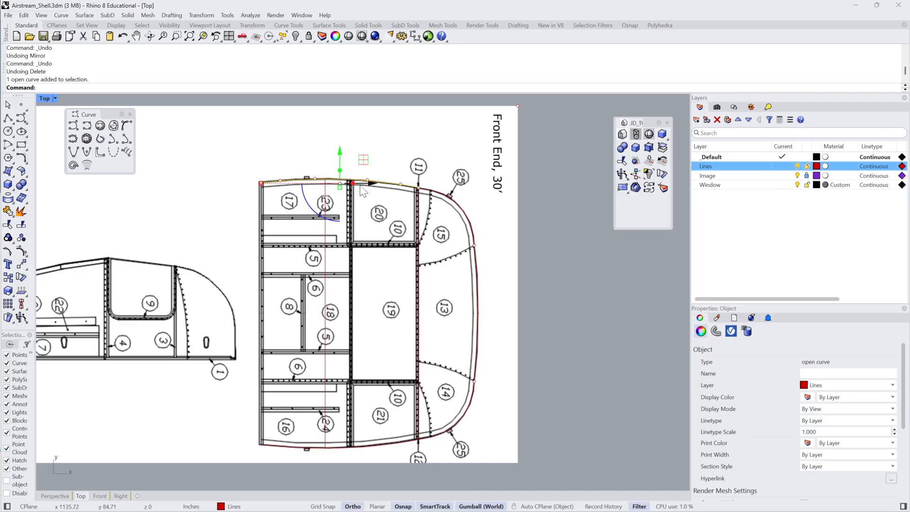
scroll(363, 192, down, 3)
scroll(365, 219, up, 2)
scroll(368, 247, down, 3)
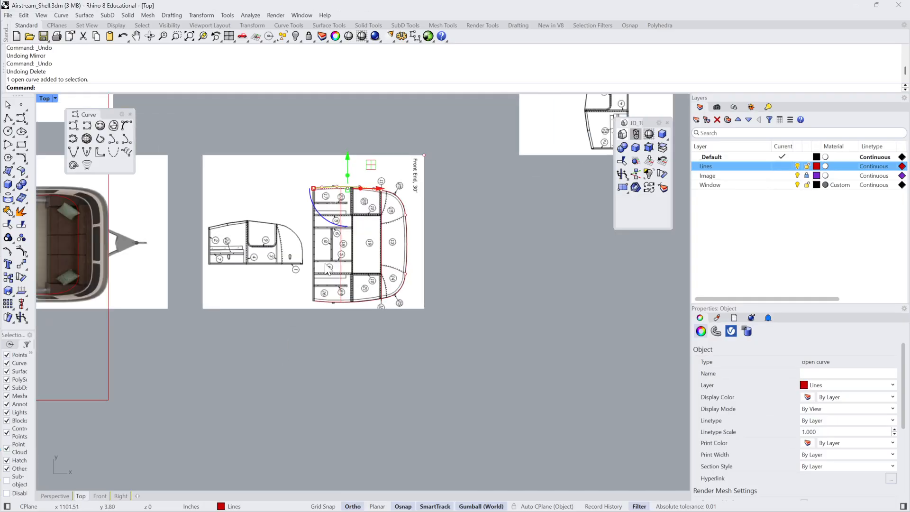
click(340, 271)
key(Delete)
Copy all traced curves and points of the rotated Front End drawing to the empty area just above the rounded plan outline.
drag(281, 344, 454, 176)
scroll(446, 261, down, 4)
scroll(426, 260, up, 6)
scroll(363, 254, down, 6)
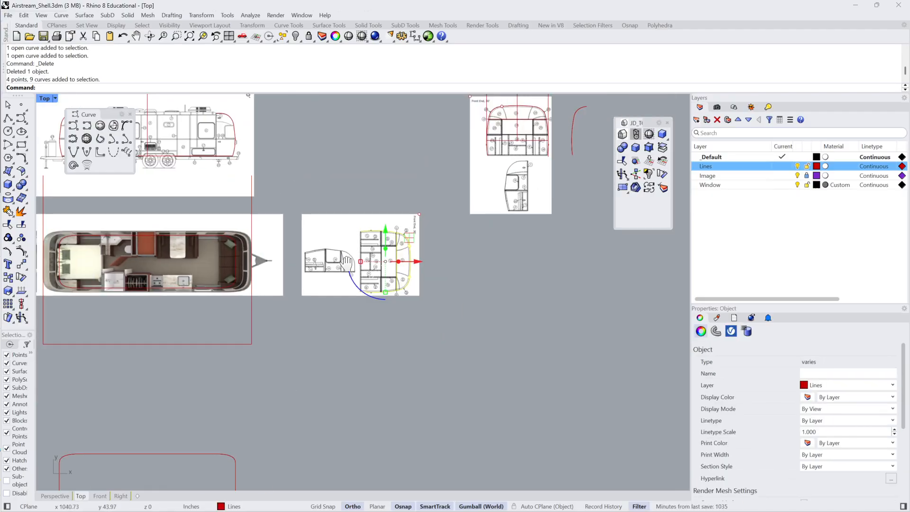
right_drag(338, 258, 412, 250)
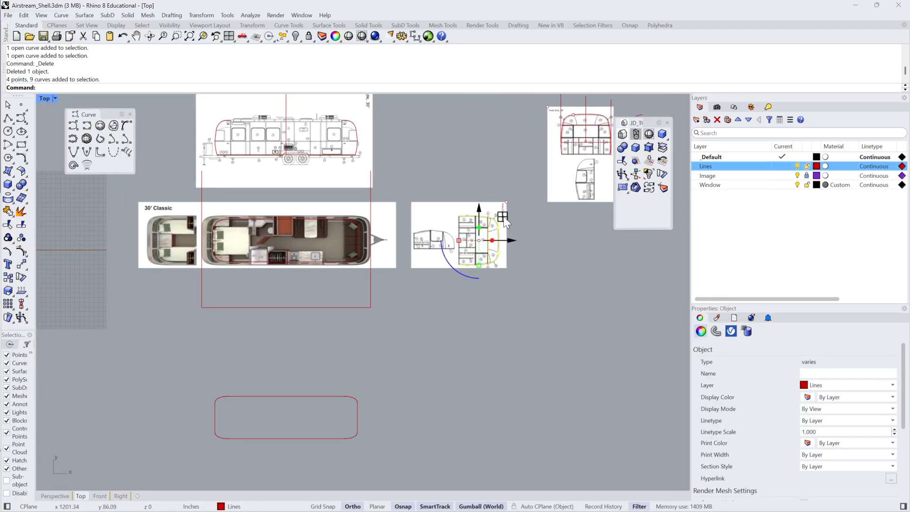
drag(503, 216, 335, 336)
scroll(401, 346, up, 4)
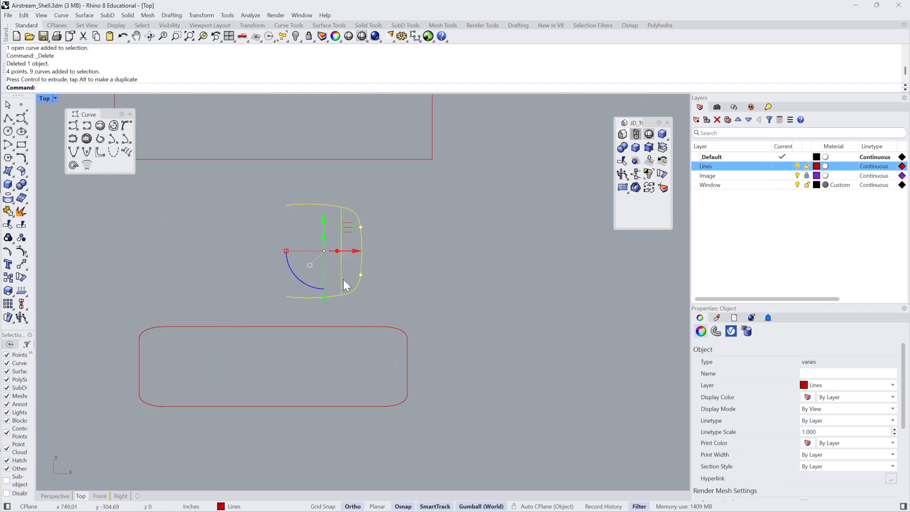
Draw a horizontal polyline from the midpoint of the plan outline's right short side leftward past its opposite end.
click(6, 117)
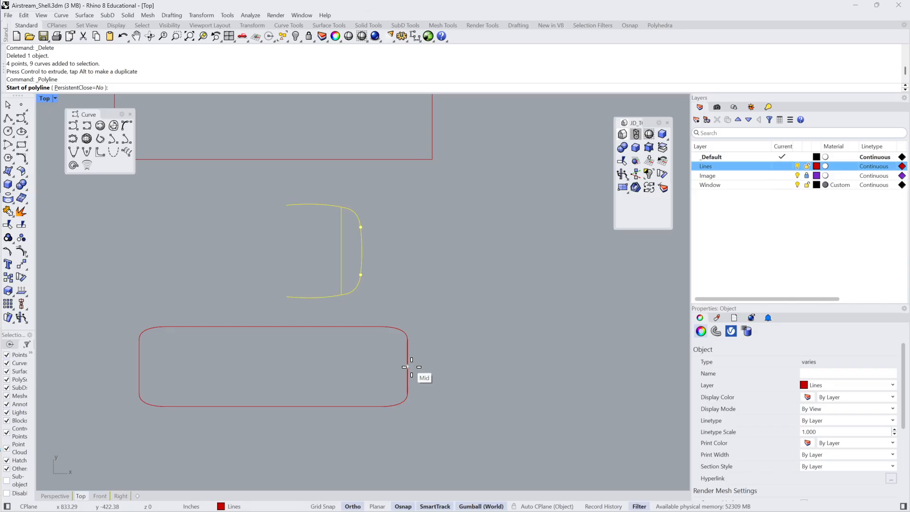
click(407, 366)
click(101, 367)
key(Return)
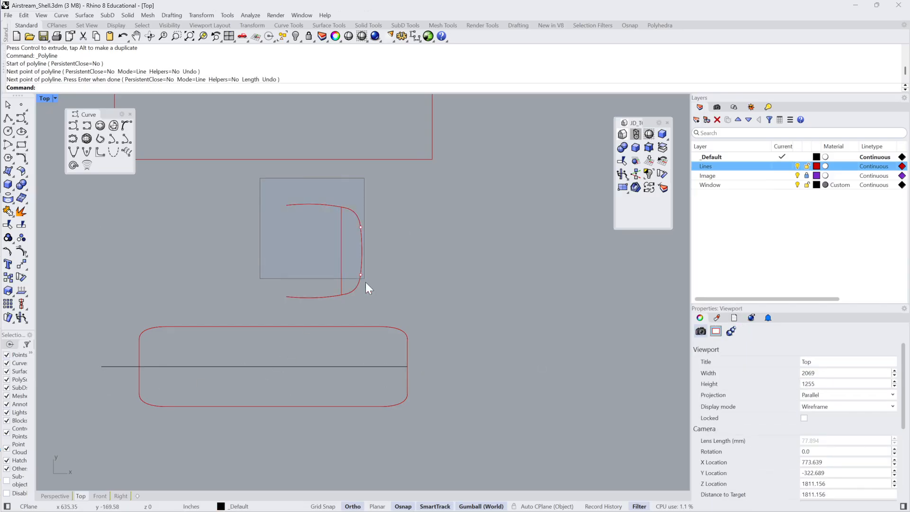
Create a world-aligned bounding box around the copied front-end curves and points.
drag(366, 283, 384, 314)
text(BoundingBox)
key(Return)
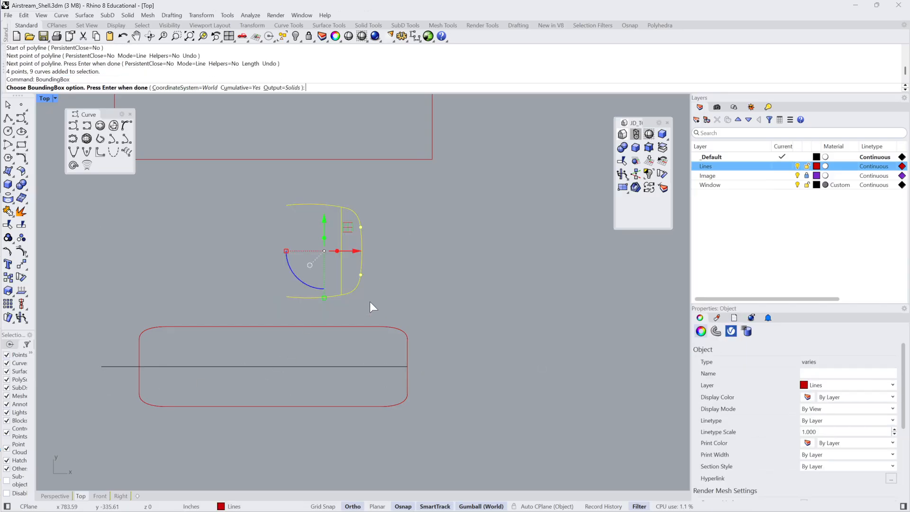
key(Return)
Move the copied front-end curves from the midpoint of the bounding box's right side straight down onto the plan outline's centreline.
text(M)
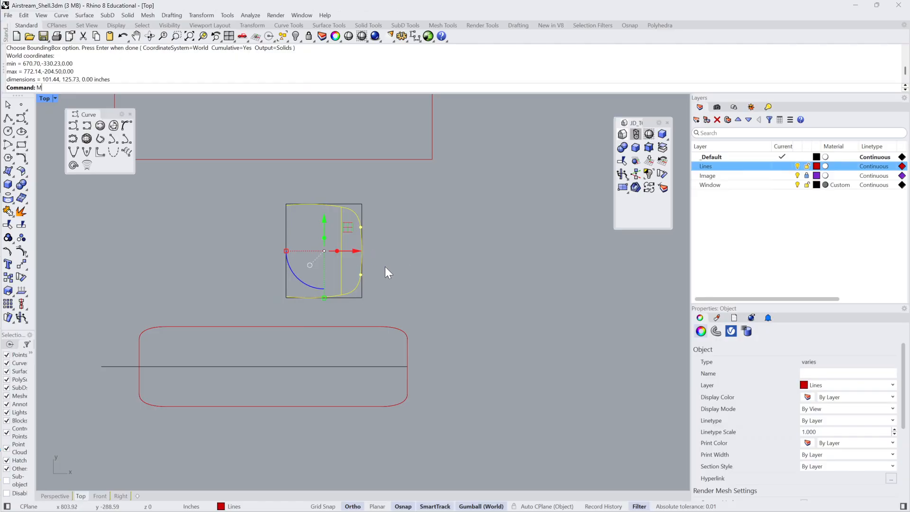
key(Return)
click(362, 248)
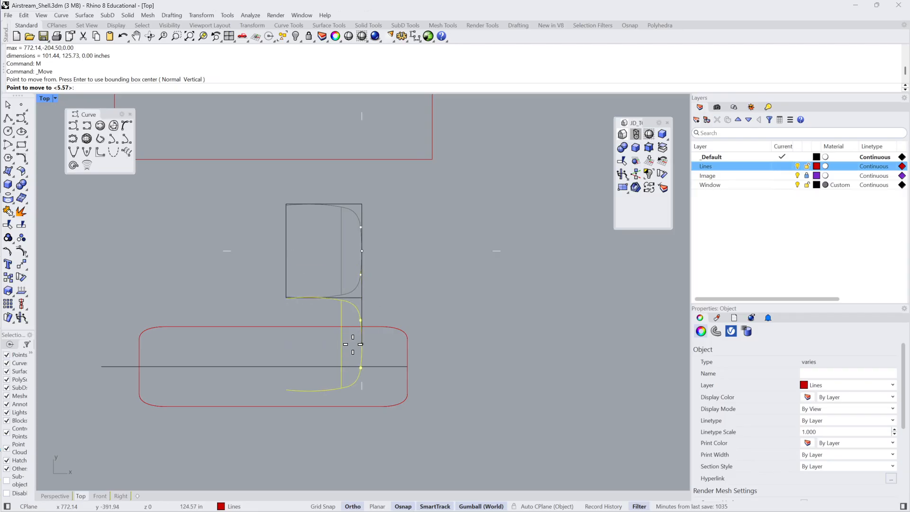
click(363, 365)
key(Escape)
scroll(348, 363, up, 4)
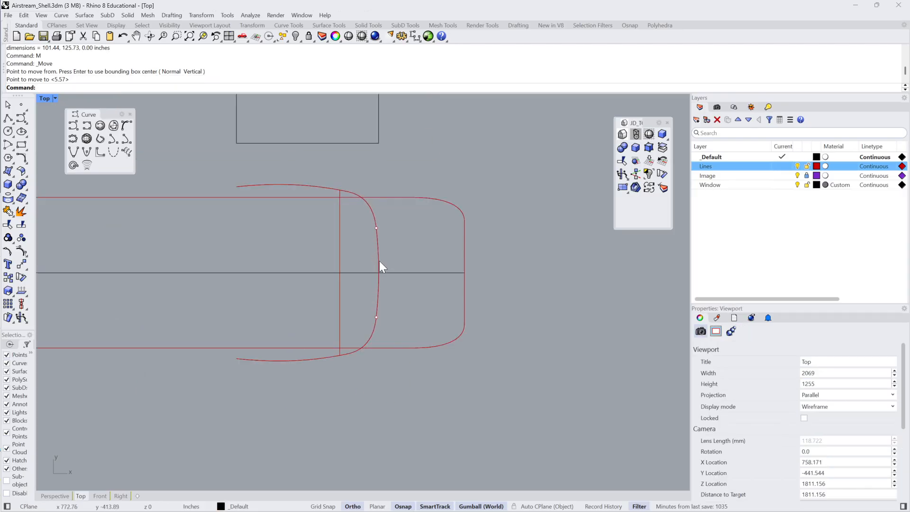
Delete the horizontal centreline of the plan outline and the two vertical lines crossing the moved front-end profile.
click(529, 314)
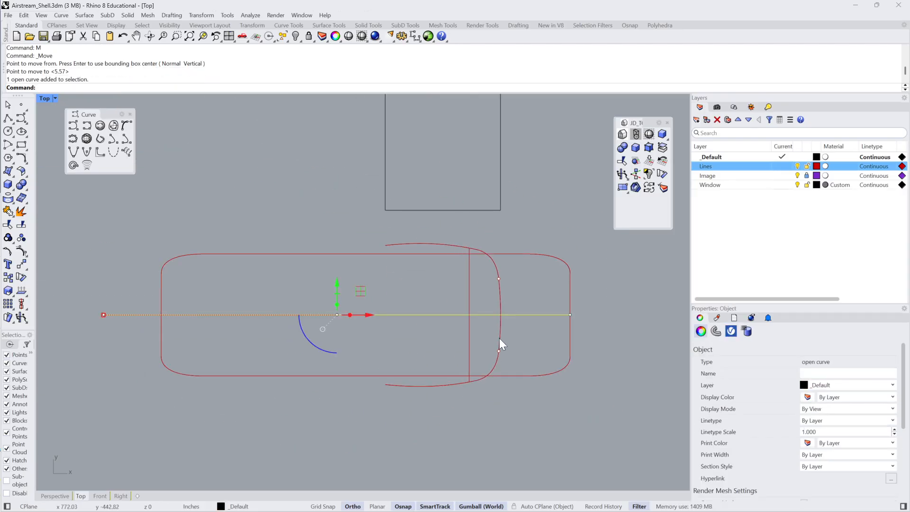
key(Delete)
drag(479, 305, 457, 321)
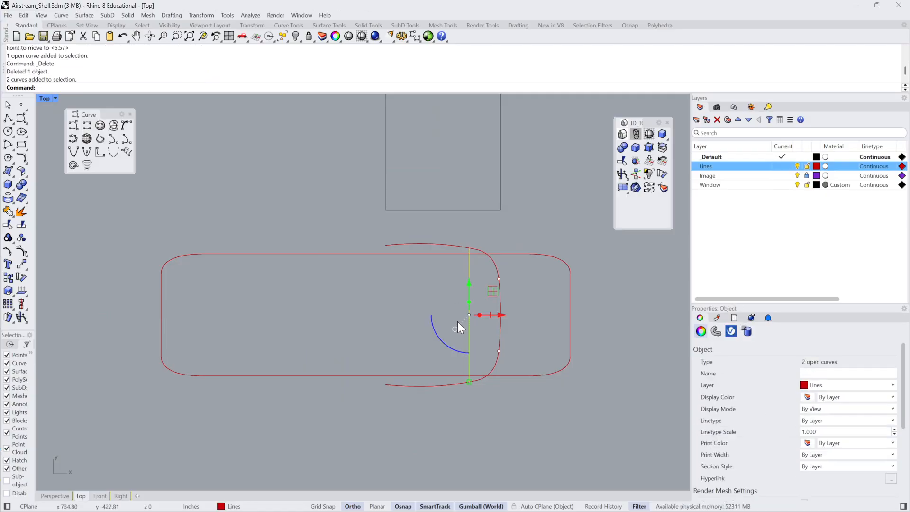
key(Delete)
Show the control points of the moved front-end curves to inspect them, and hide them again.
drag(414, 383, 536, 233)
scroll(485, 267, up, 6)
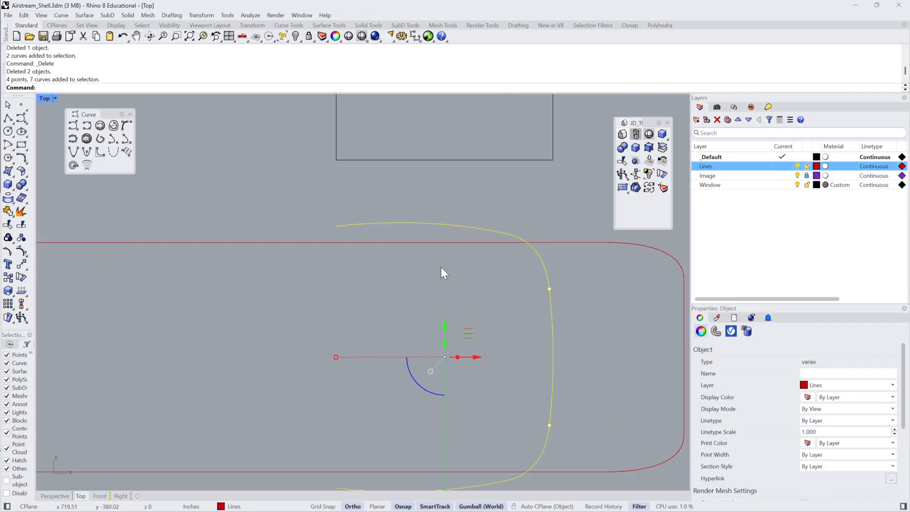
scroll(441, 266, down, 3)
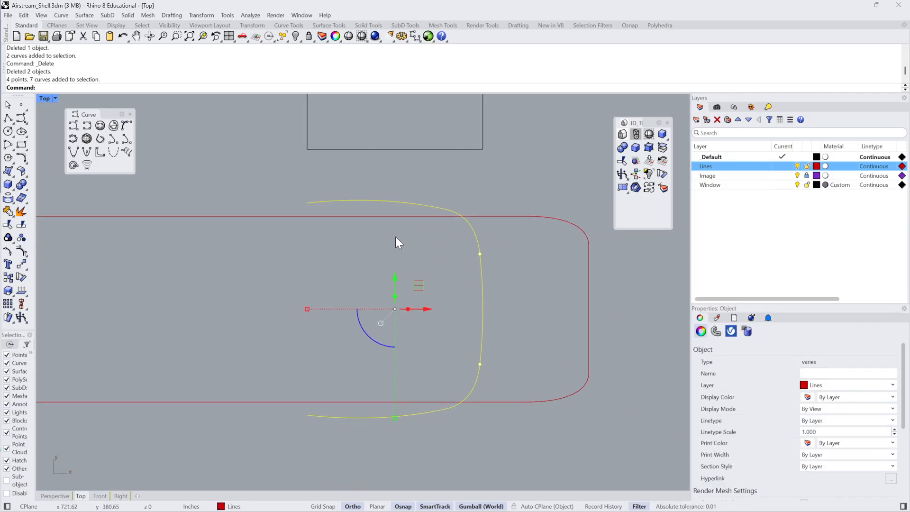
key(F10)
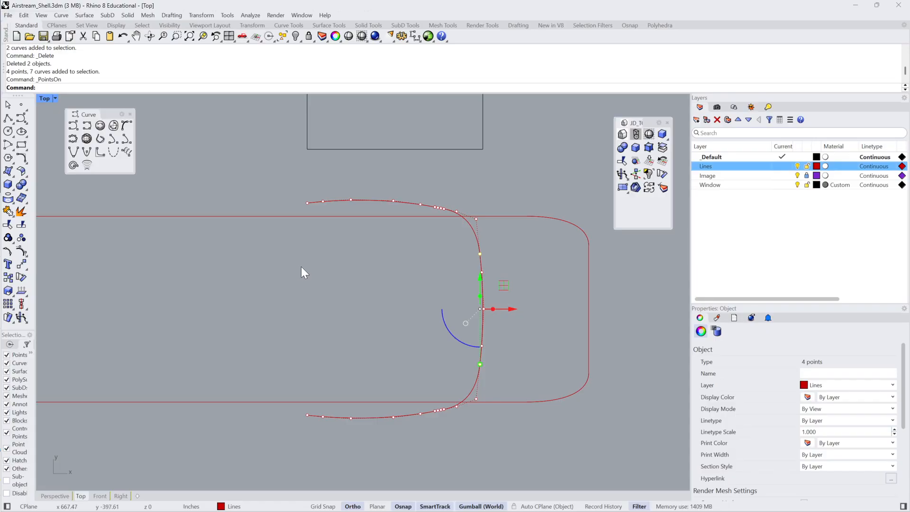
key(Escape)
Create a world-aligned bounding box around the front-end profile at its place over the plan outline.
drag(264, 451, 517, 175)
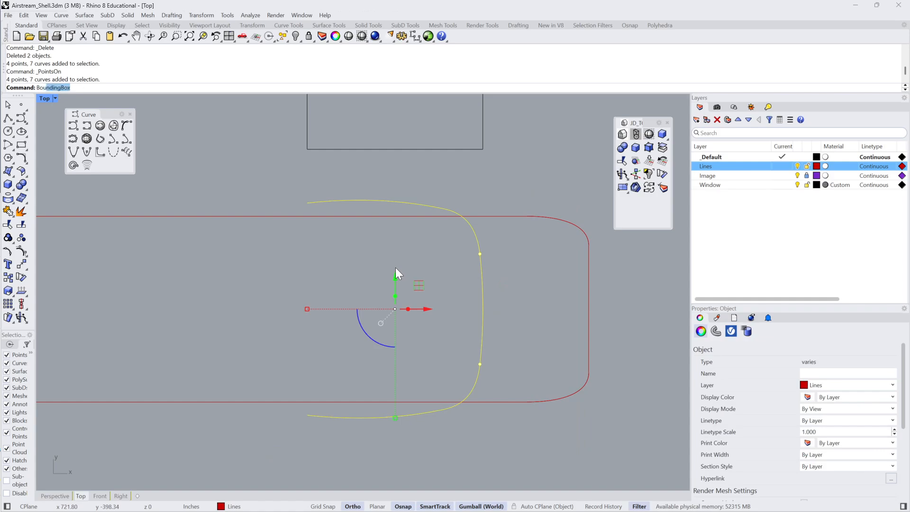
key(Return)
key(Return)
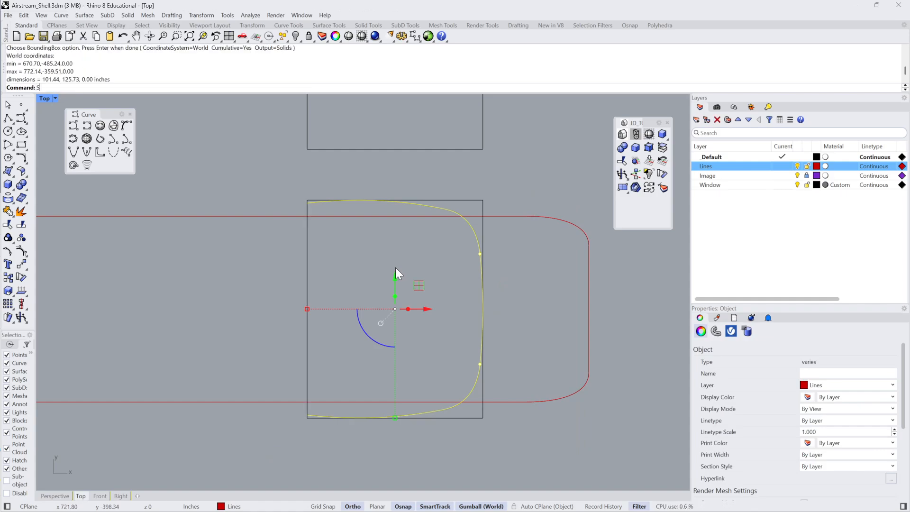
Scale the front-end profile vertically with Scale1D from the box's left midpoint so its open ends meet the plan outline's long sides.
text(Scale1D)
key(Return)
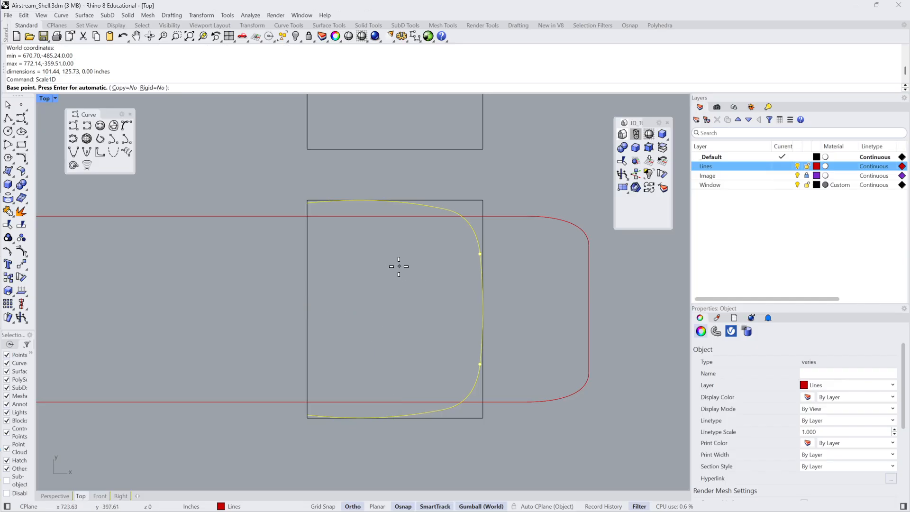
click(307, 308)
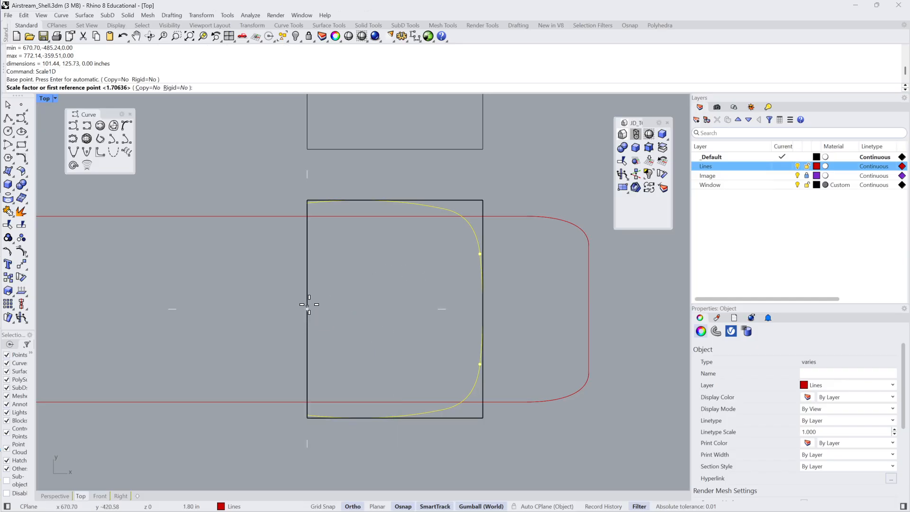
scroll(306, 199, up, 5)
click(317, 196)
click(316, 241)
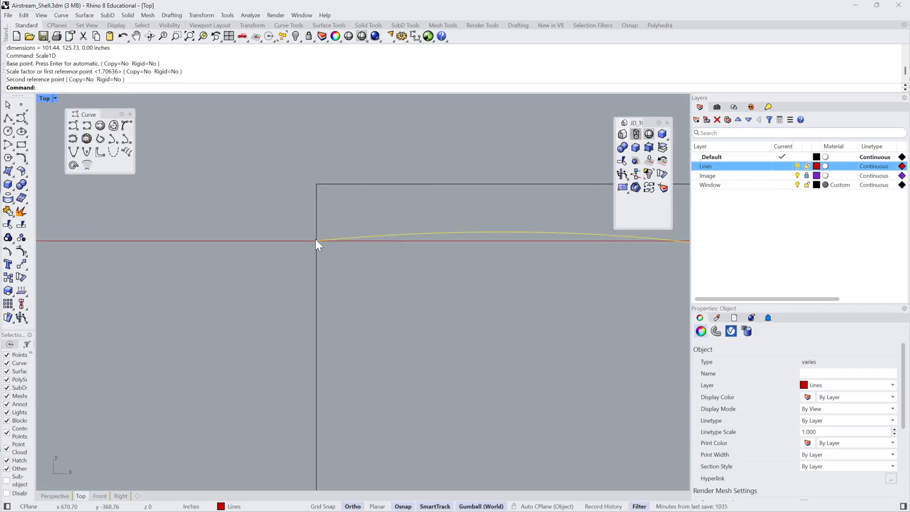
Delete the bounding box around the scaled front-end profile.
scroll(315, 241, down, 5)
scroll(450, 254, up, 2)
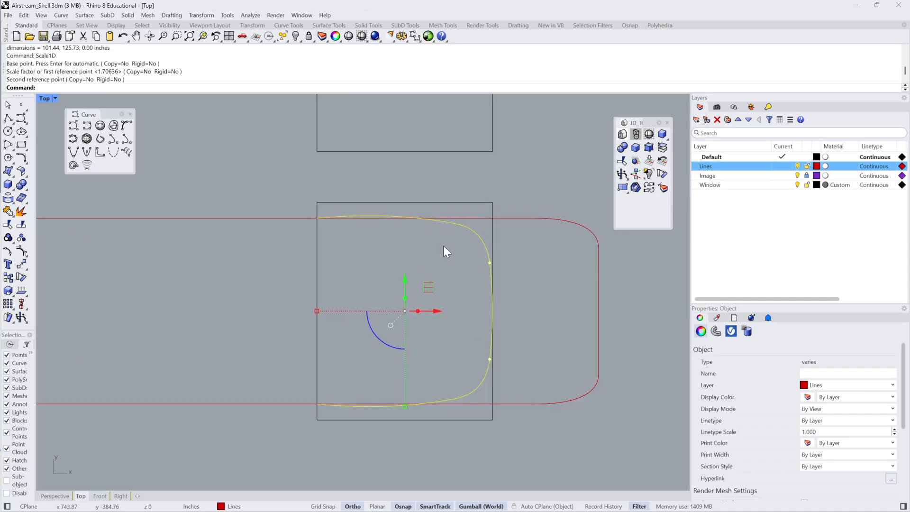
click(493, 233)
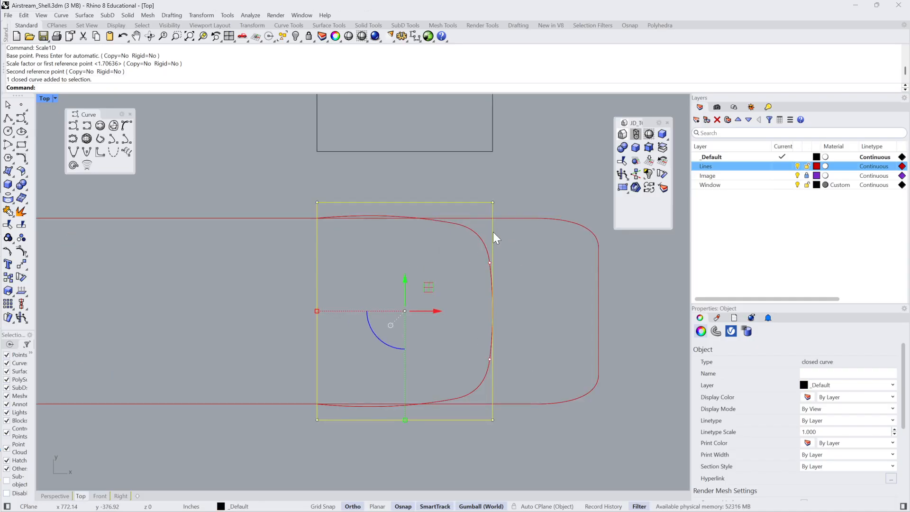
key(Delete)
Examine the traced curve segments of the trailer's curved end beside window 6 in the Wall, Roadside drawing.
scroll(488, 261, down, 3)
scroll(403, 214, up, 2)
drag(387, 202, 560, 365)
scroll(408, 368, down, 5)
scroll(467, 275, up, 4)
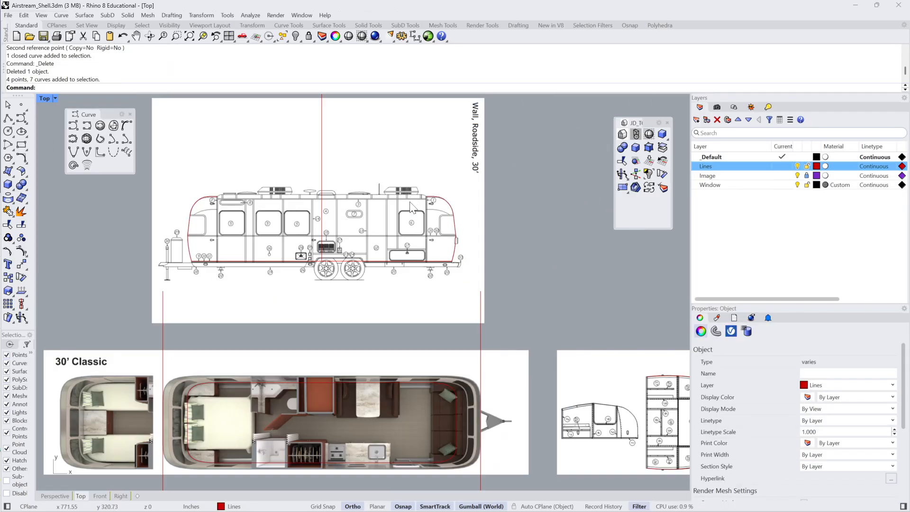
scroll(423, 197, up, 8)
click(468, 200)
scroll(514, 212, down, 3)
right_drag(520, 219, 447, 202)
click(447, 204)
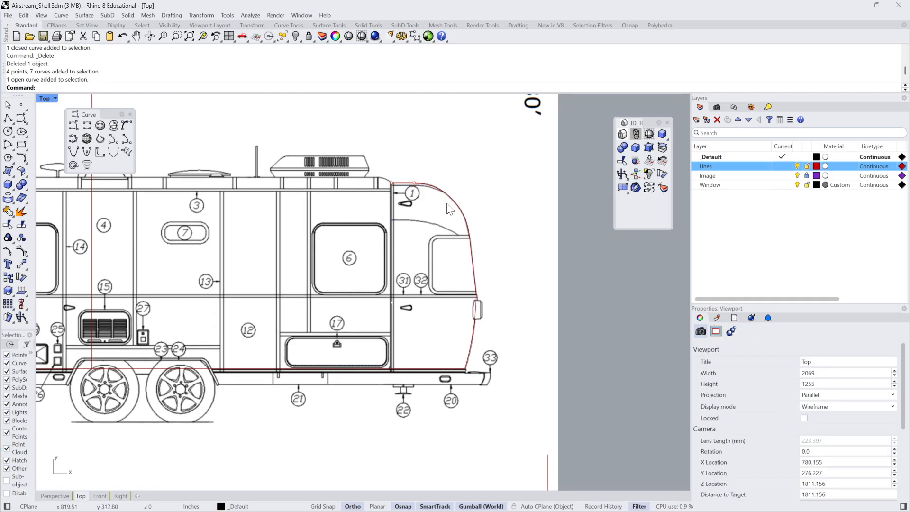
scroll(450, 208, down, 3)
scroll(467, 253, up, 5)
click(468, 253)
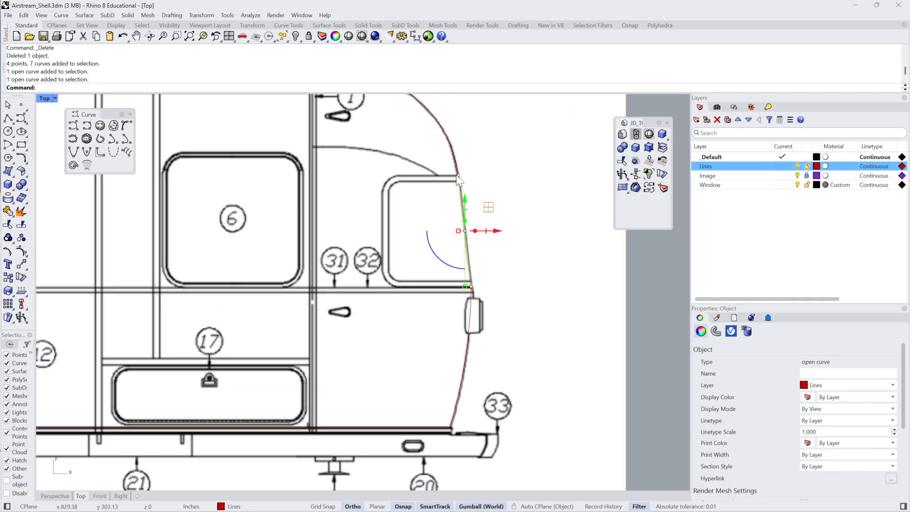
scroll(456, 174, down, 5)
scroll(384, 150, up, 5)
click(385, 148)
click(392, 99)
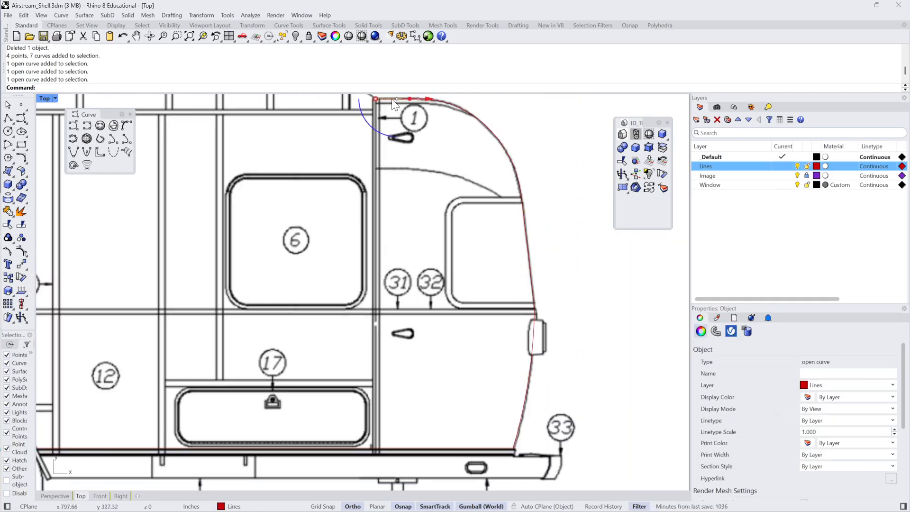
right_drag(393, 103, 379, 187)
scroll(430, 180, up, 3)
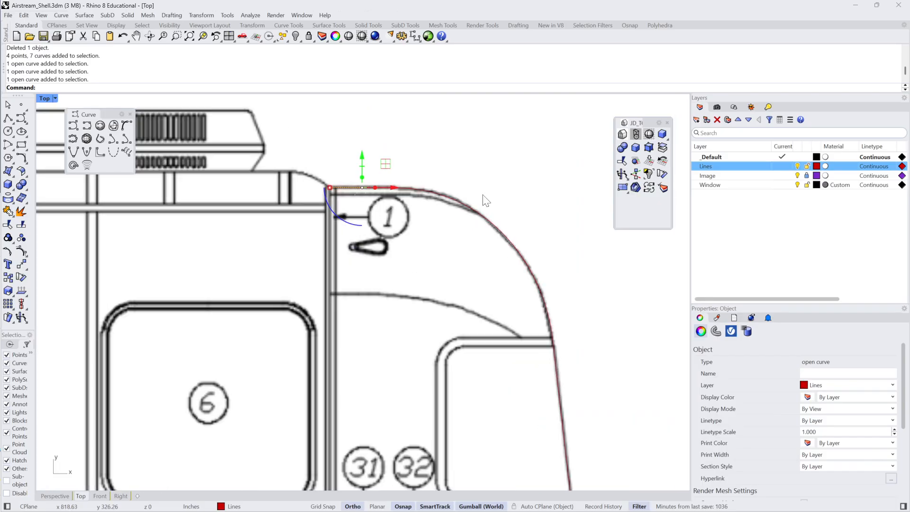
scroll(483, 196, down, 10)
click(522, 198)
right_drag(523, 198, 450, 183)
scroll(437, 183, down, 10)
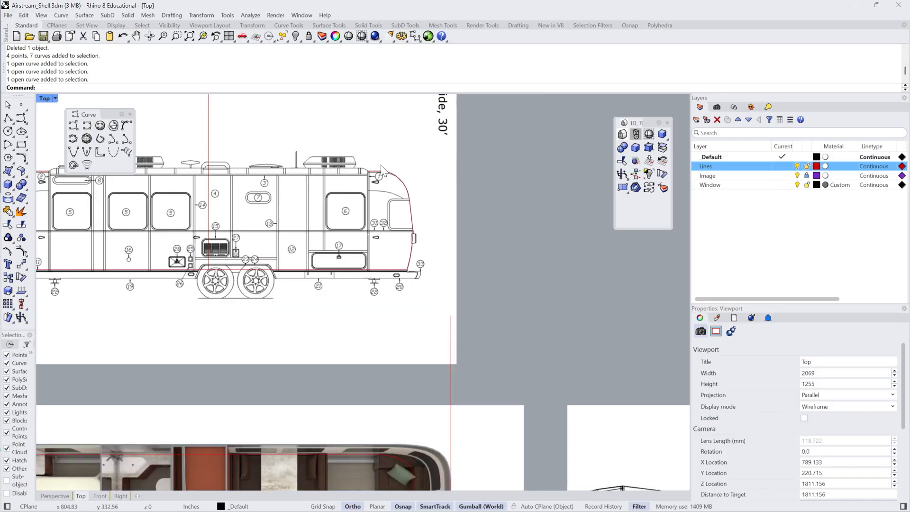
Copy the four curved-end segments of the Wall, Roadside drawing from their lower endpoint to the midpoint of the plan outline's right short side.
drag(334, 126, 399, 327)
scroll(402, 304, up, 3)
scroll(402, 303, down, 3)
scroll(402, 303, up, 5)
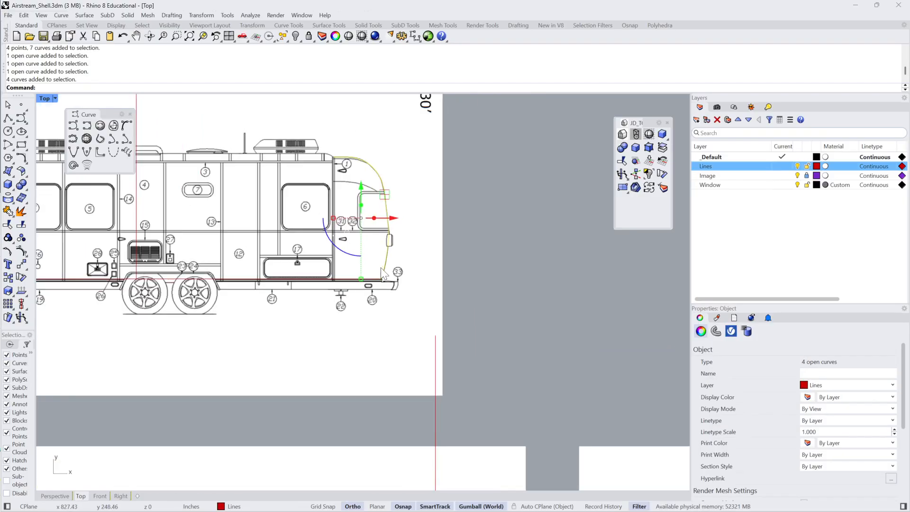
click(8, 278)
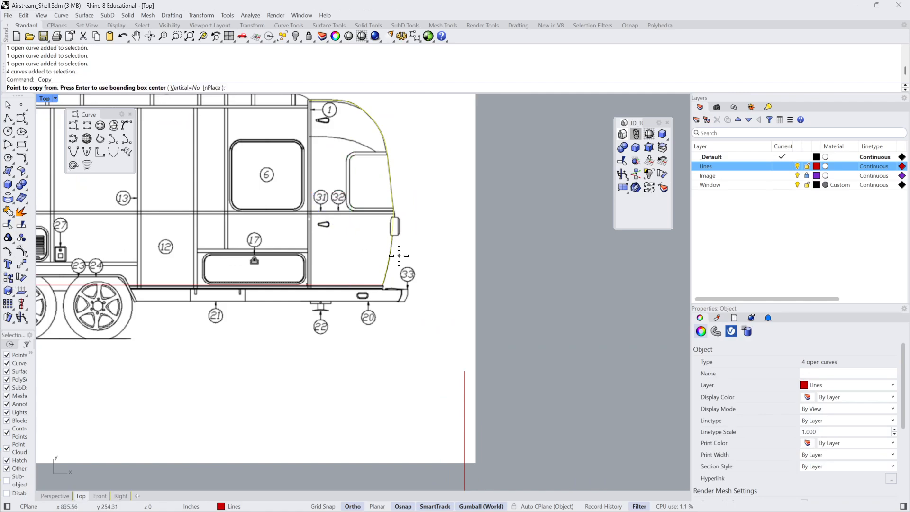
click(383, 285)
scroll(414, 287, down, 8)
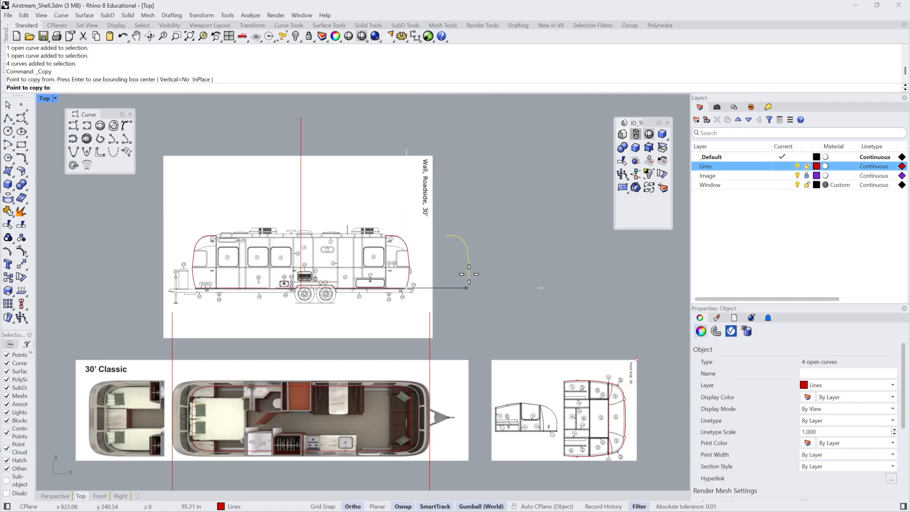
scroll(488, 273, down, 5)
right_drag(490, 304, 433, 134)
scroll(408, 251, up, 5)
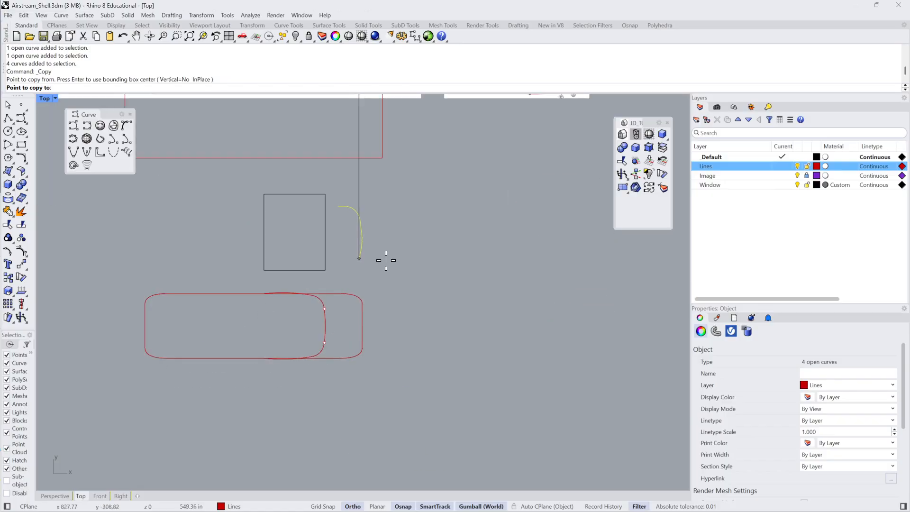
click(360, 327)
key(Return)
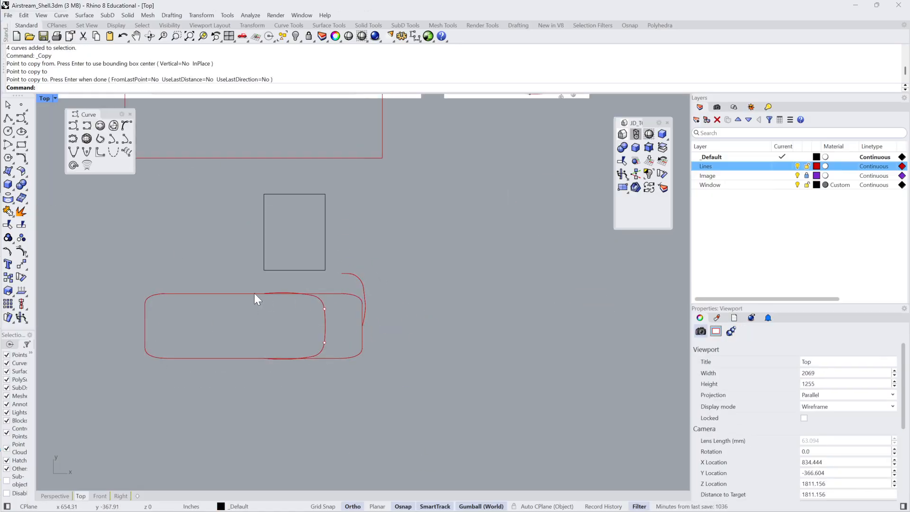
In the Perspective view, delete the leftover black rectangle beside the rounded plan outline.
double_click(46, 98)
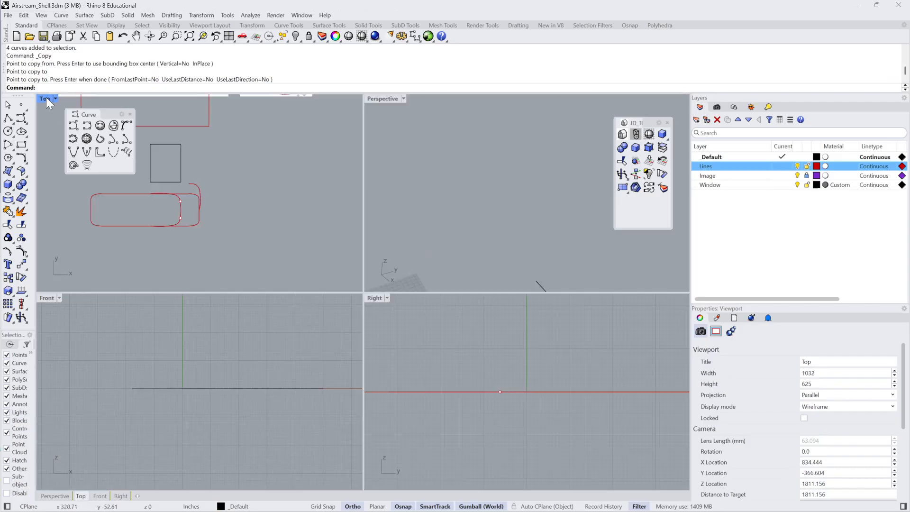
double_click(393, 98)
scroll(354, 228, down, 12)
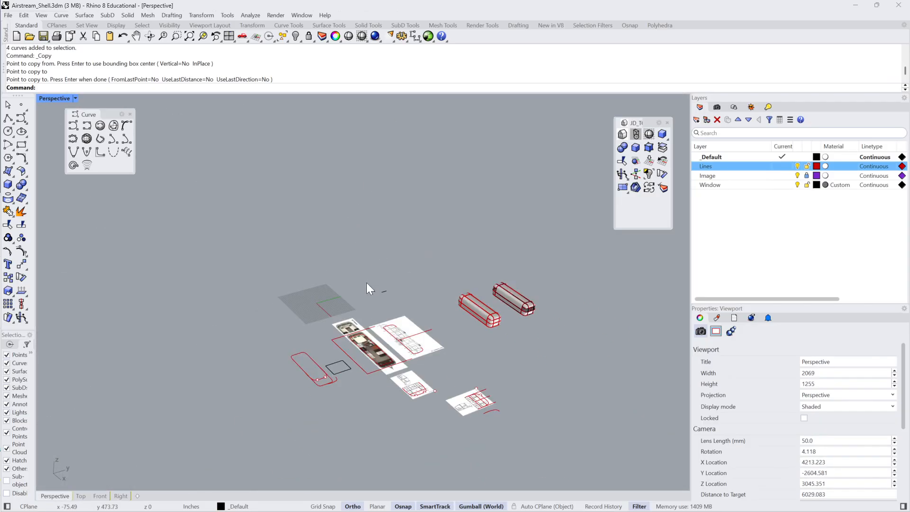
shift+right_drag(366, 283, 367, 231)
drag(263, 286, 359, 368)
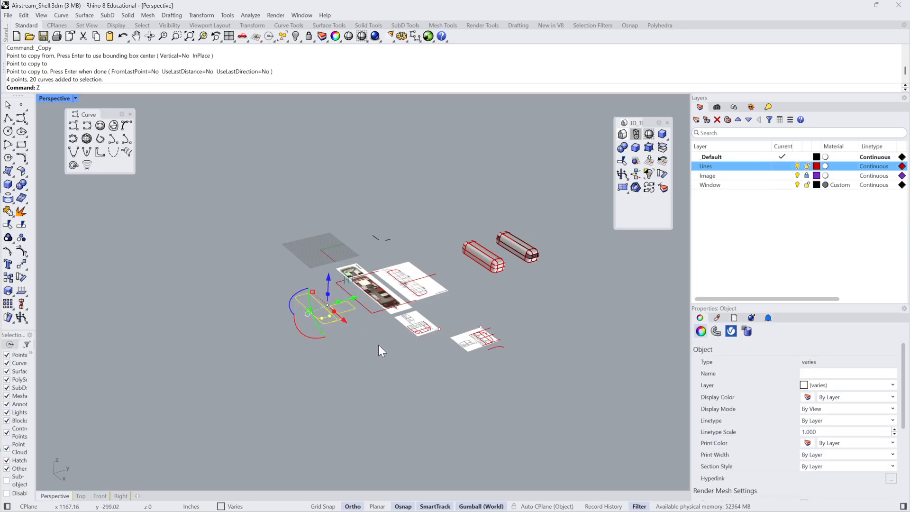
key(Return)
text(s)
key(Return)
right_drag(378, 346, 613, 203)
click(467, 240)
key(Delete)
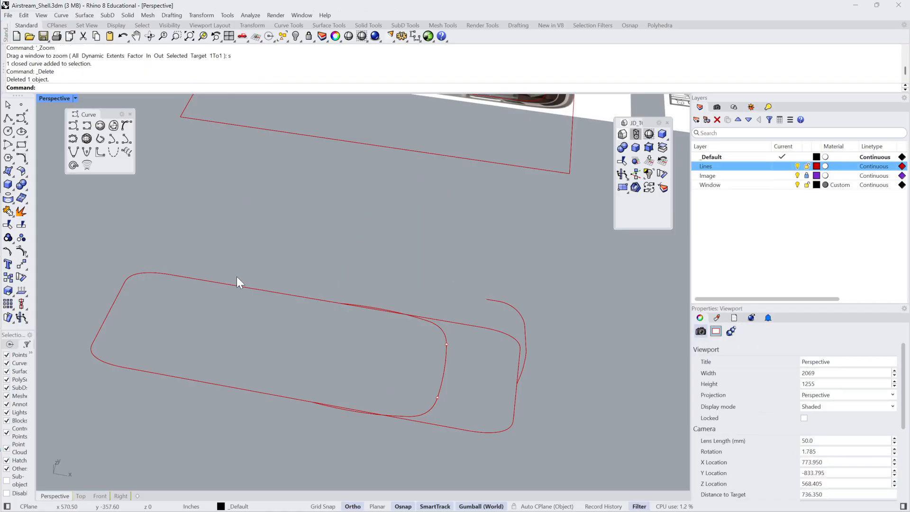
Stand the front-end profile upright with a 90° Rotate3D about the axis through its two open ends on the plan outline.
drag(237, 277, 473, 458)
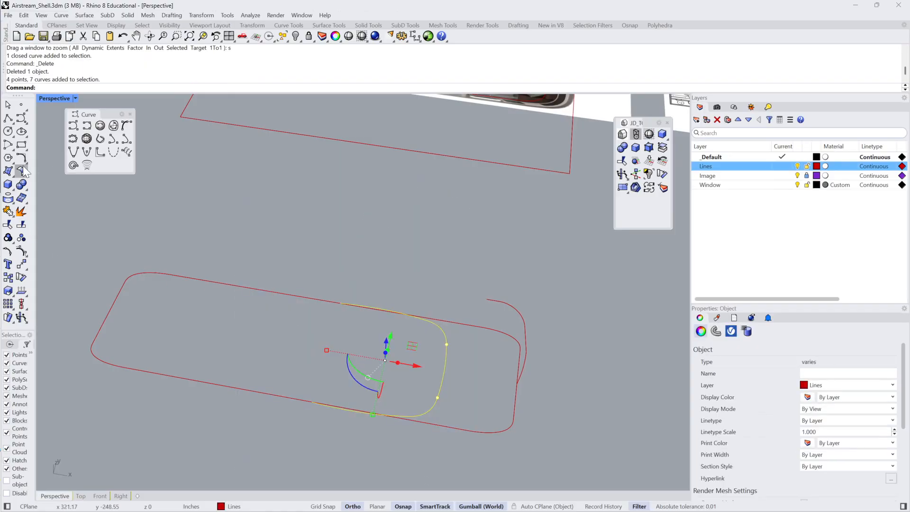
right_click(21, 277)
click(341, 302)
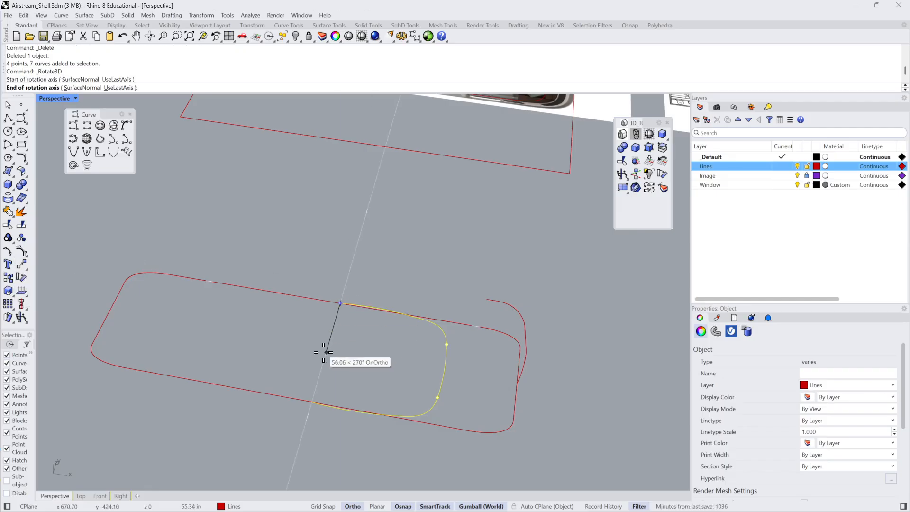
click(326, 352)
click(471, 285)
click(397, 221)
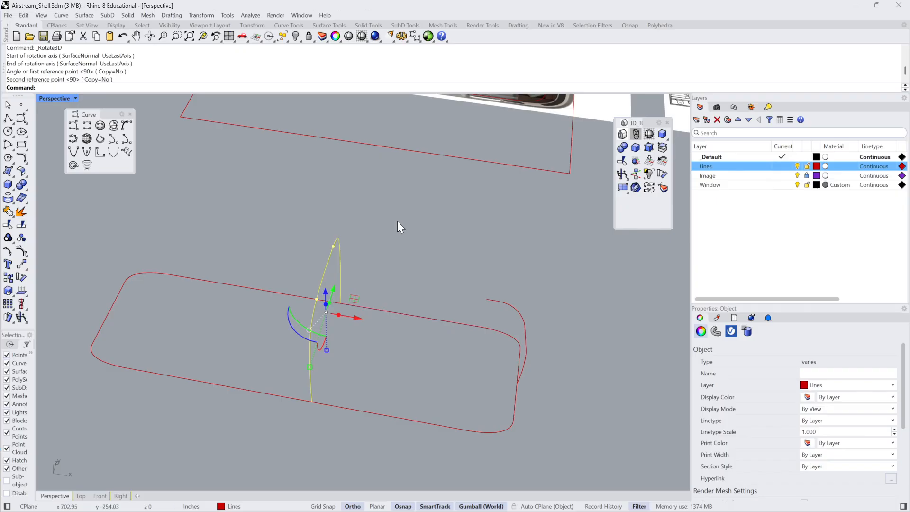
Stand the four side-end curves upright with a 90° Rotate3D about their lower endpoint on the plan outline's short side, excluding the outline itself.
shift+right_drag(473, 264, 416, 221)
click(488, 292)
drag(390, 342, 587, 220)
right_drag(587, 219, 475, 322)
ctrl+click(442, 326)
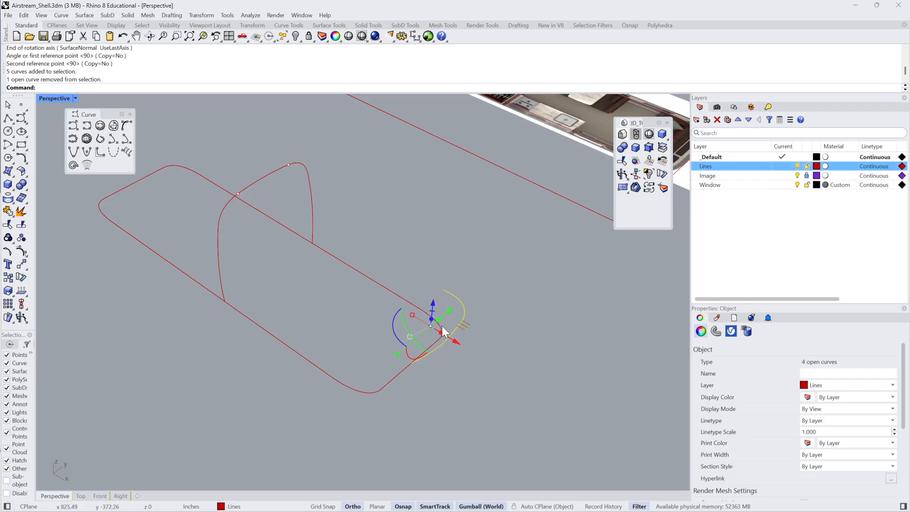
click(23, 280)
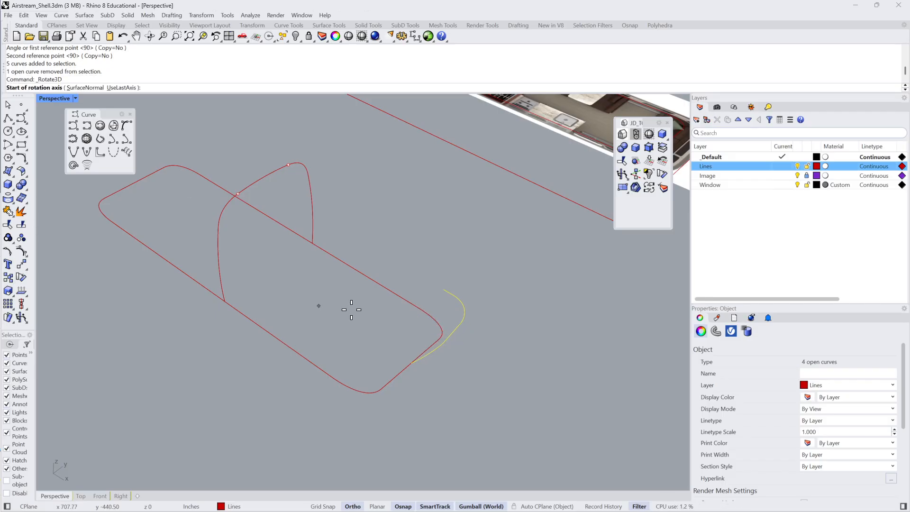
click(427, 372)
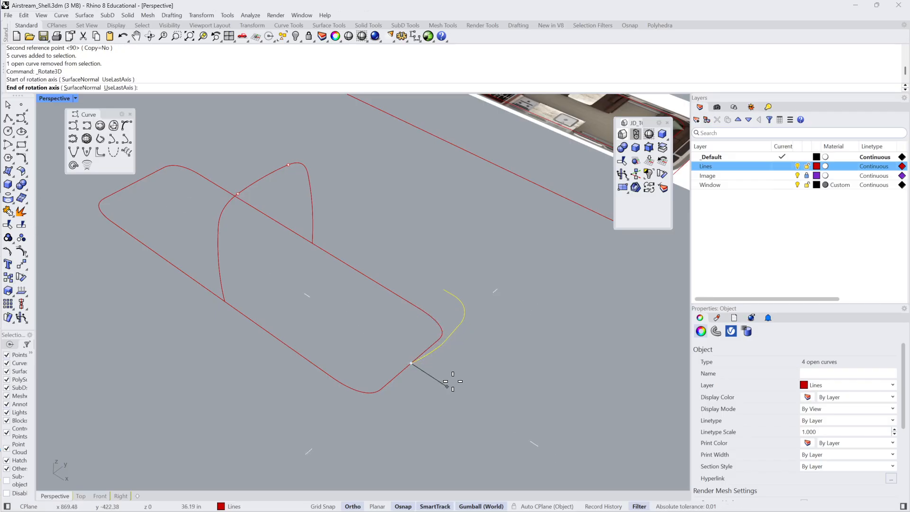
click(449, 382)
click(500, 283)
click(417, 216)
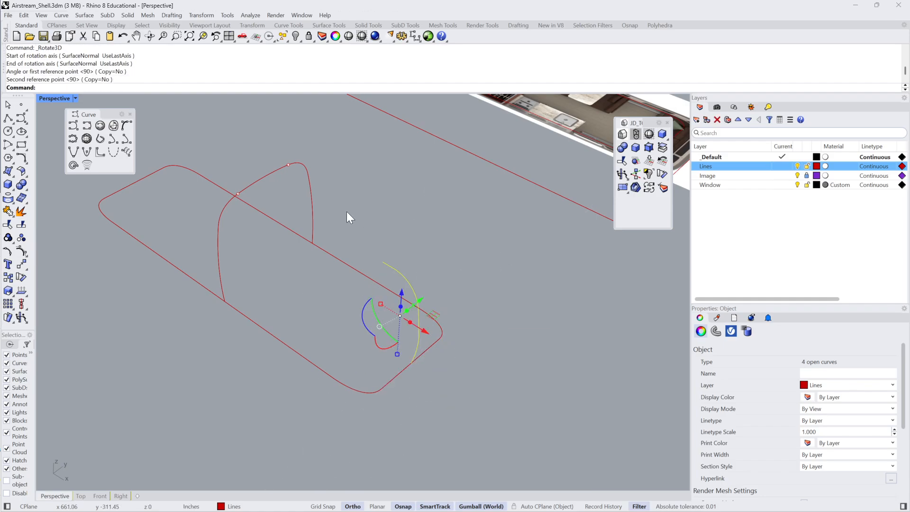
click(349, 211)
right_drag(370, 236, 372, 313)
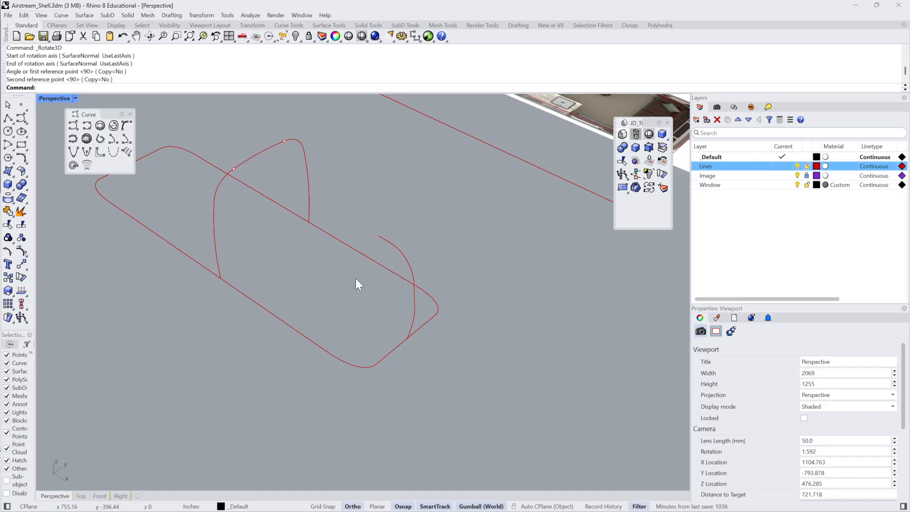
click(255, 163)
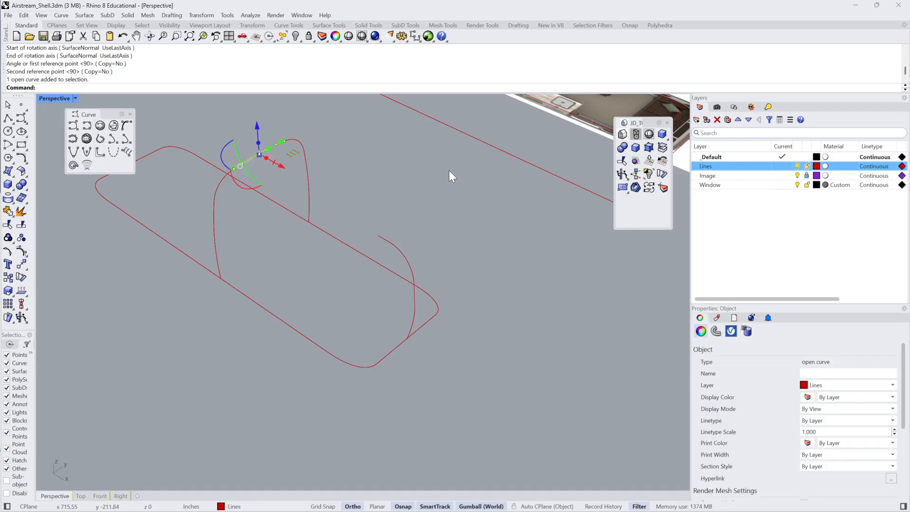
right_drag(451, 174, 315, 184)
click(326, 199)
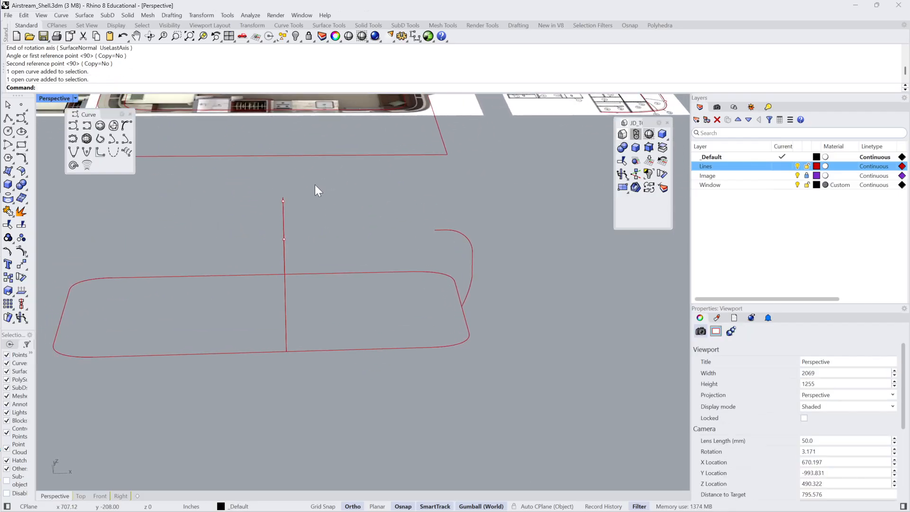
drag(250, 261, 250, 261)
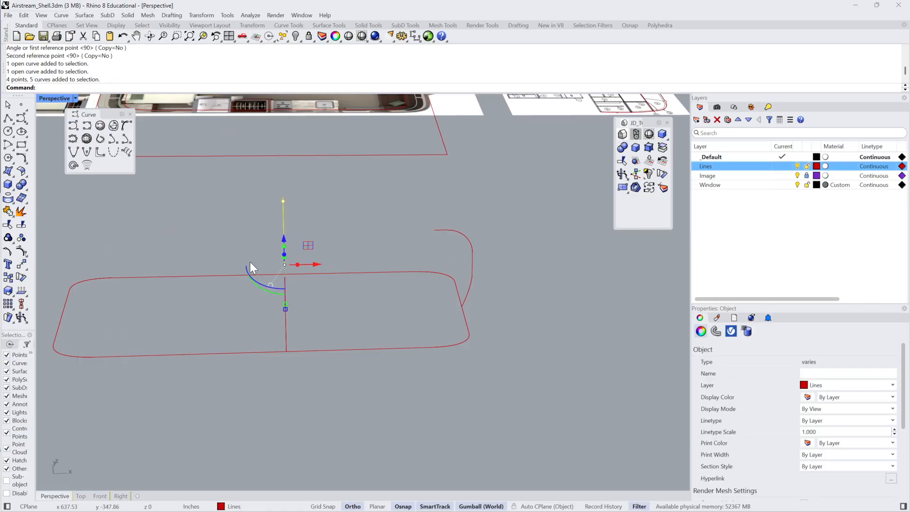
right_drag(250, 261, 288, 390)
drag(288, 391, 387, 177)
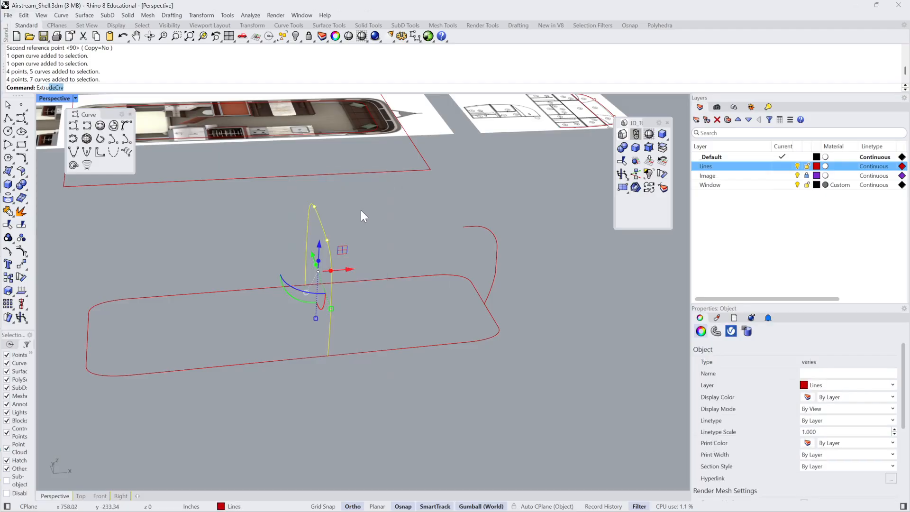
key(Return)
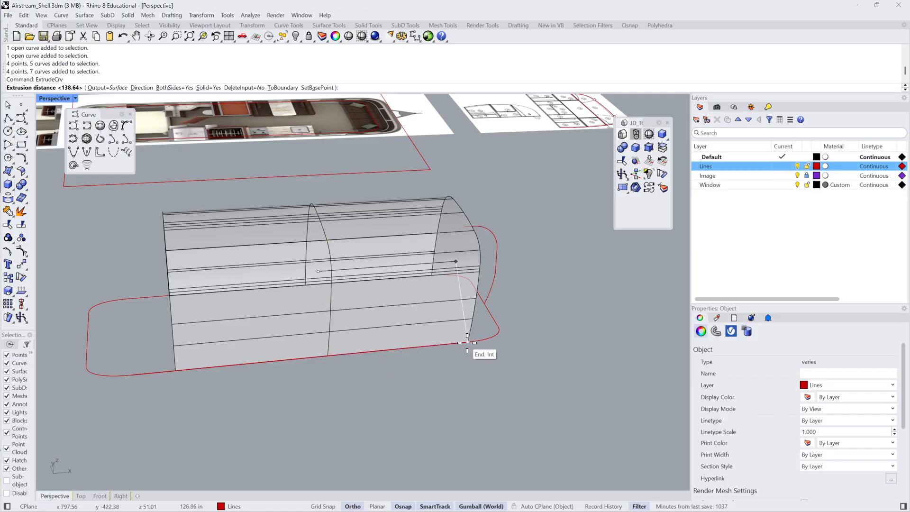
key(Escape)
key(Escape)
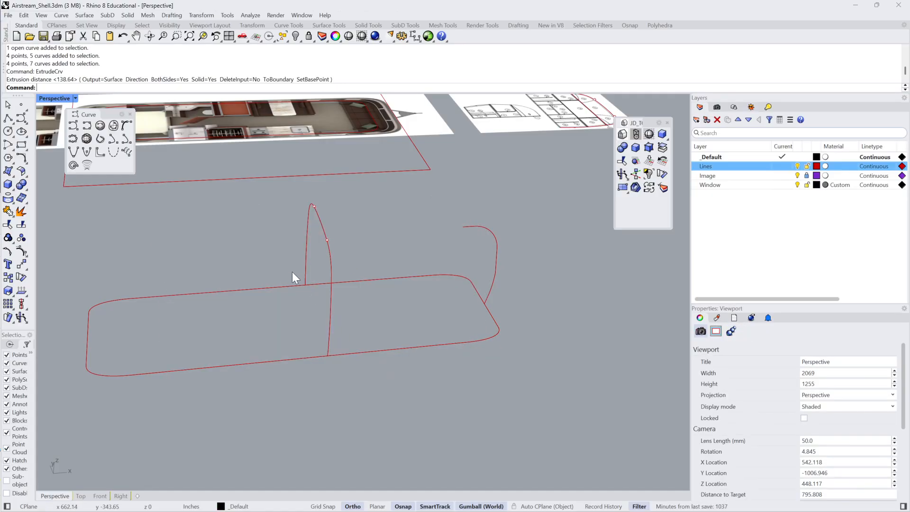
Move the upright front-end profile from its lower endpoint to the midpoint of the plan outline's long side.
drag(271, 190, 366, 426)
text(M)
key(Return)
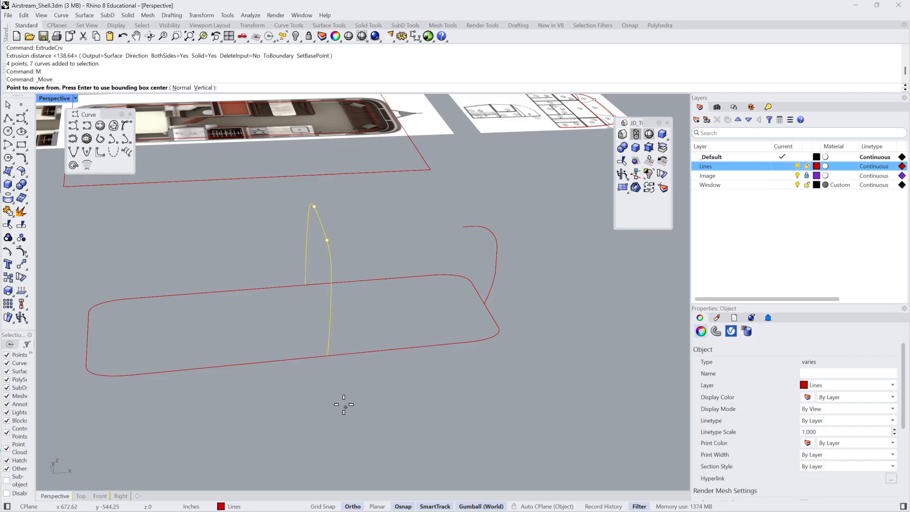
click(328, 356)
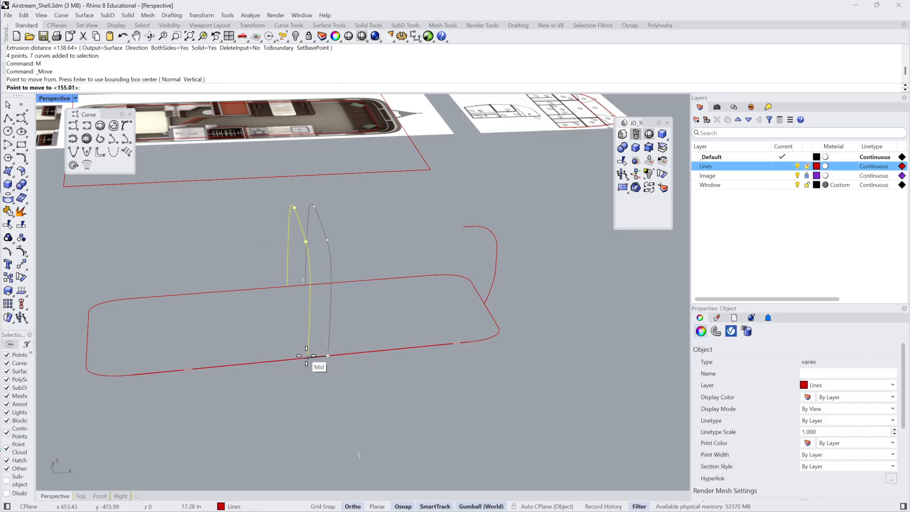
click(308, 356)
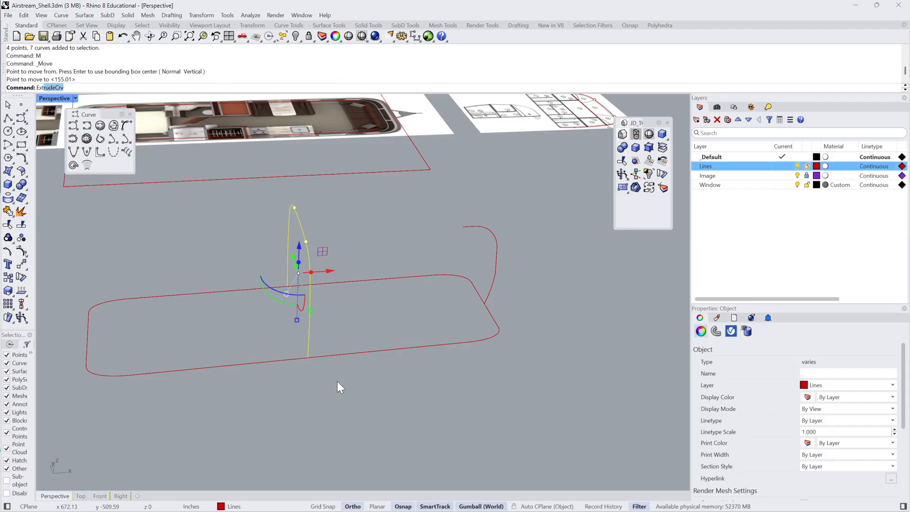
Extrude the front-end profile to both sides as surfaces, up to the end of the plan outline's straight long edge.
key(Return)
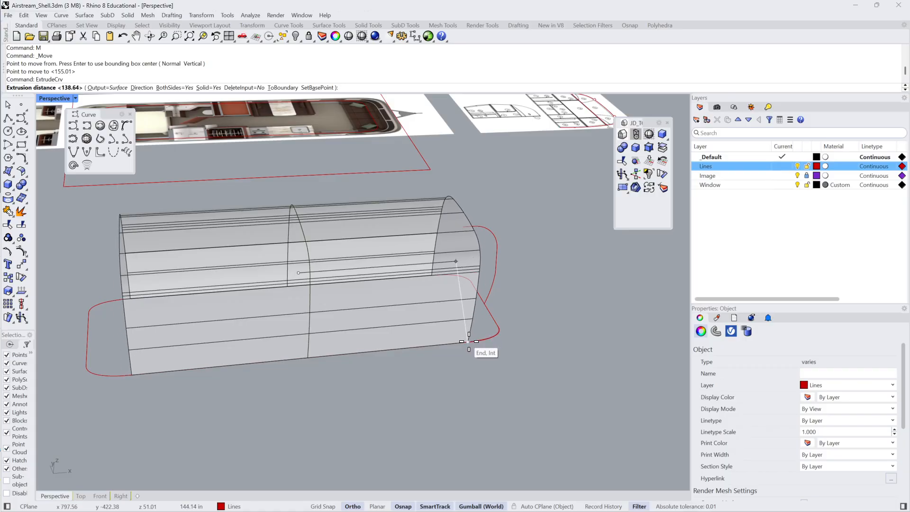
click(469, 342)
key(Escape)
Examine the extruded shell body, its separate strips and its fit to the plan outline and end curves from several angles.
right_drag(539, 333, 482, 324)
click(399, 339)
right_drag(399, 340, 173, 199)
drag(173, 200, 452, 461)
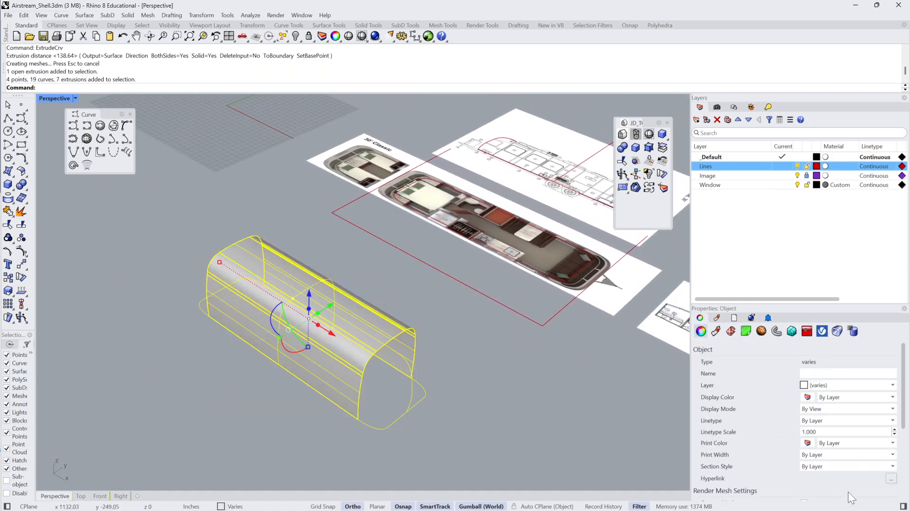
scroll(823, 477, down, 5)
key(Escape)
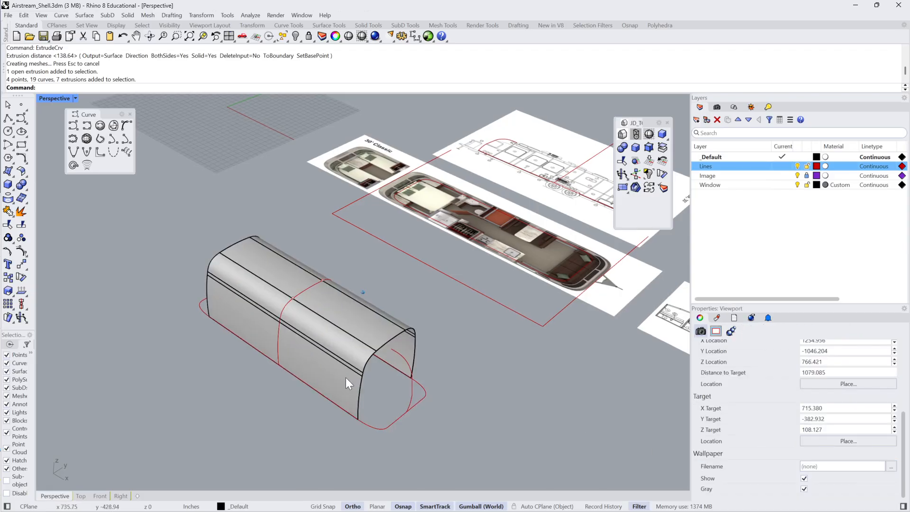
right_drag(345, 378, 406, 358)
scroll(399, 359, up, 2)
click(219, 331)
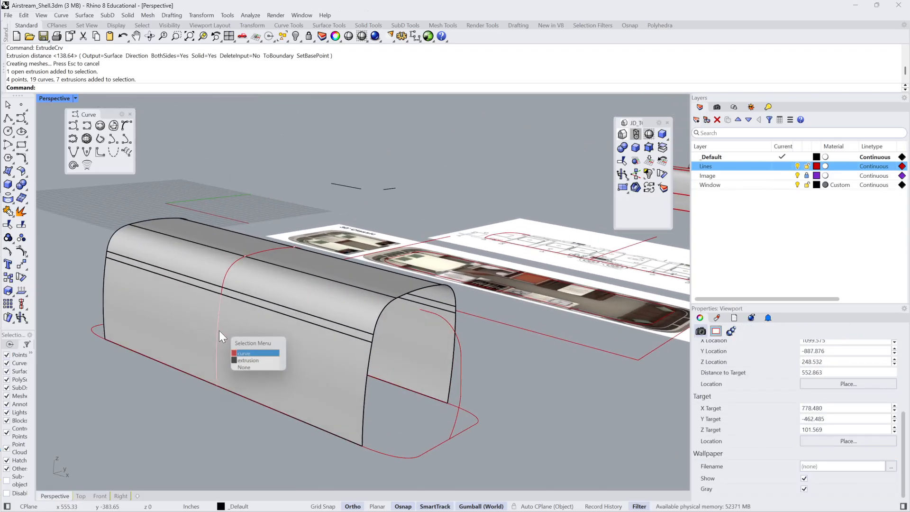
click(222, 291)
click(233, 266)
right_drag(234, 266, 437, 311)
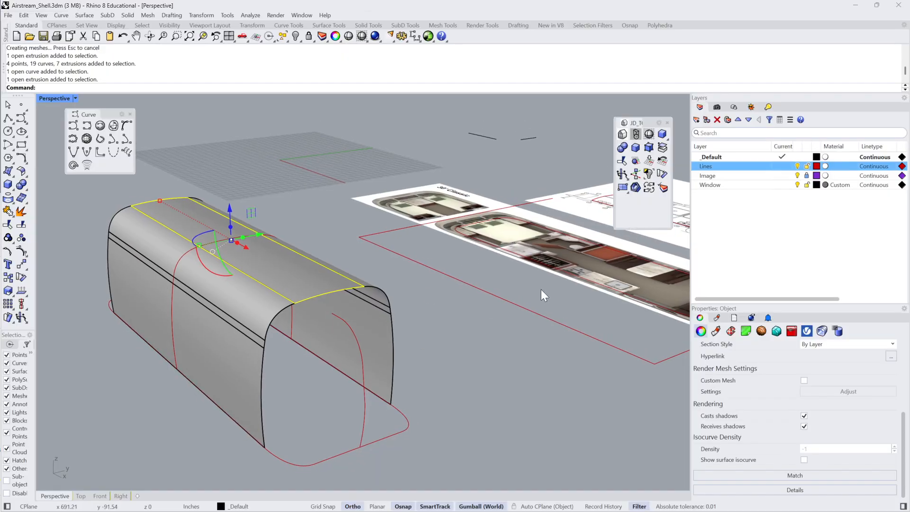
click(488, 312)
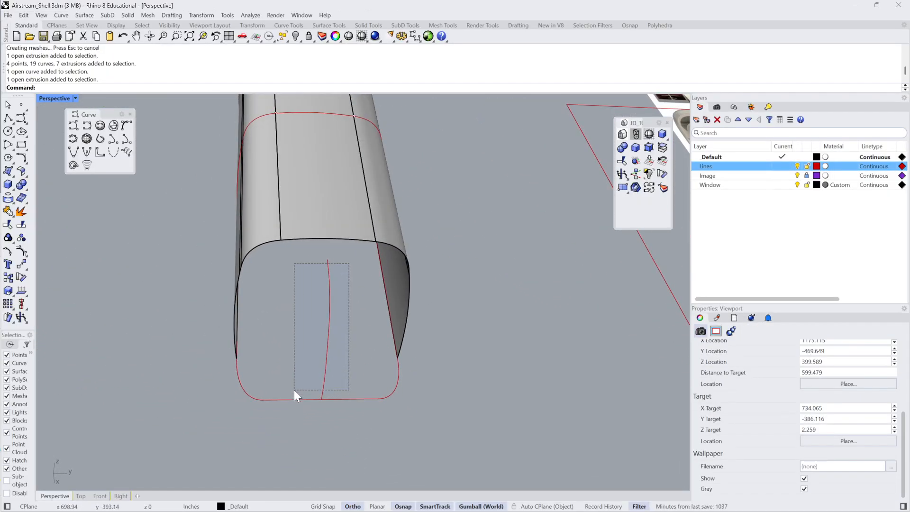
Try extruding the four side-end curves to both sides as surfaces, out to the end of the plan outline's straight short edge.
drag(294, 390, 294, 390)
text(E)
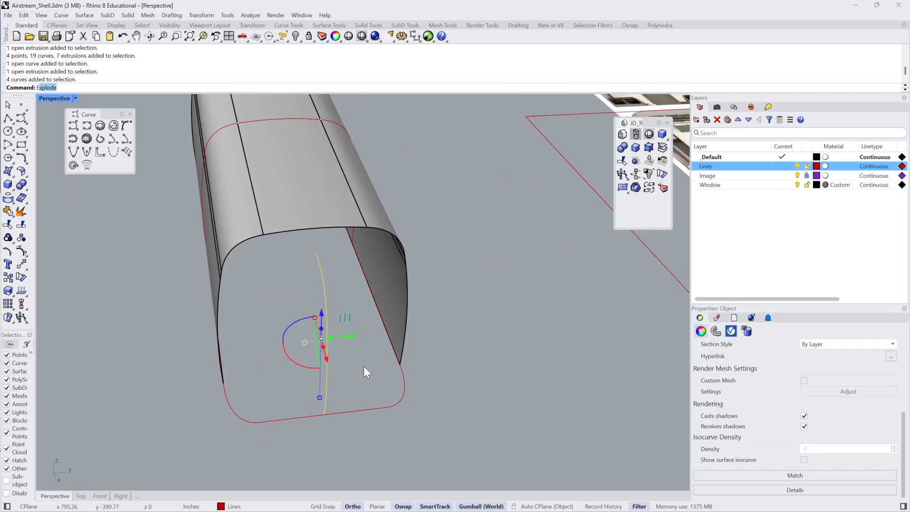
text(xtrudeCrv)
key(Return)
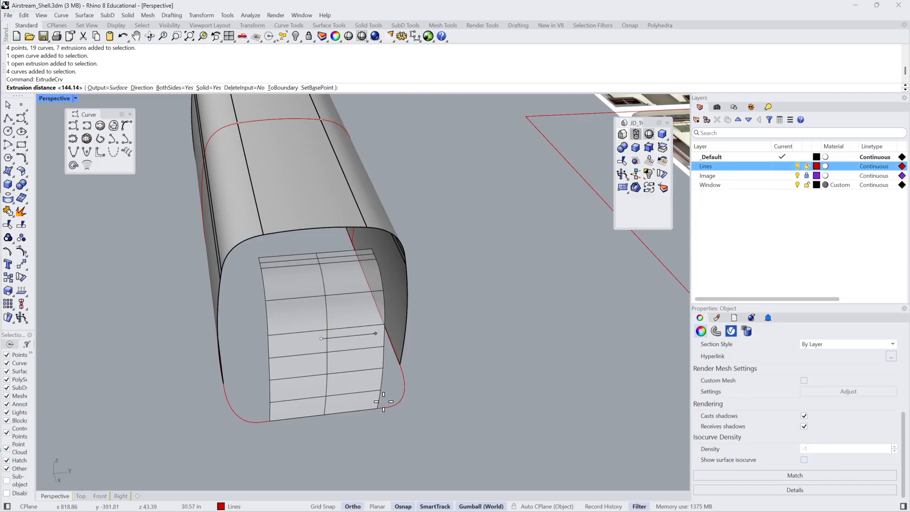
click(384, 413)
right_drag(417, 407, 373, 275)
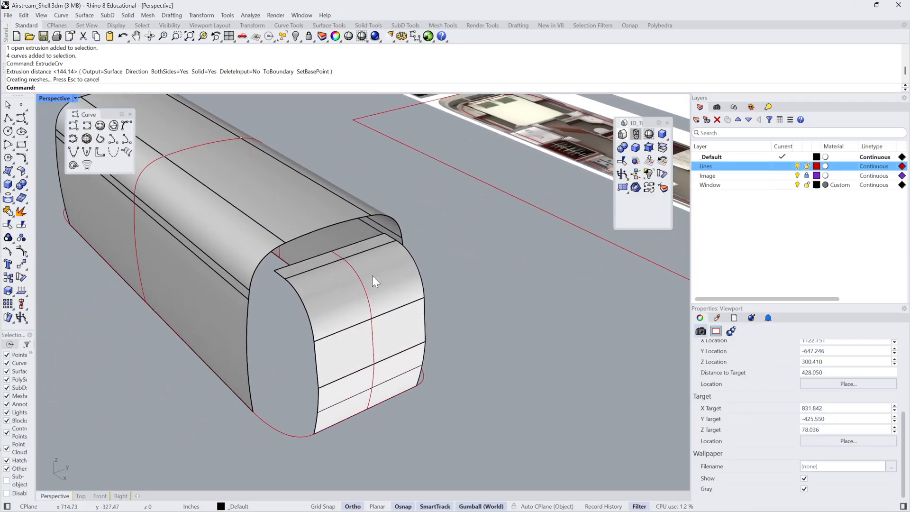
Delete the surfaces extruded from the side-end curves, keeping the curves.
click(374, 275)
click(458, 286)
right_drag(459, 286, 454, 289)
click(391, 247)
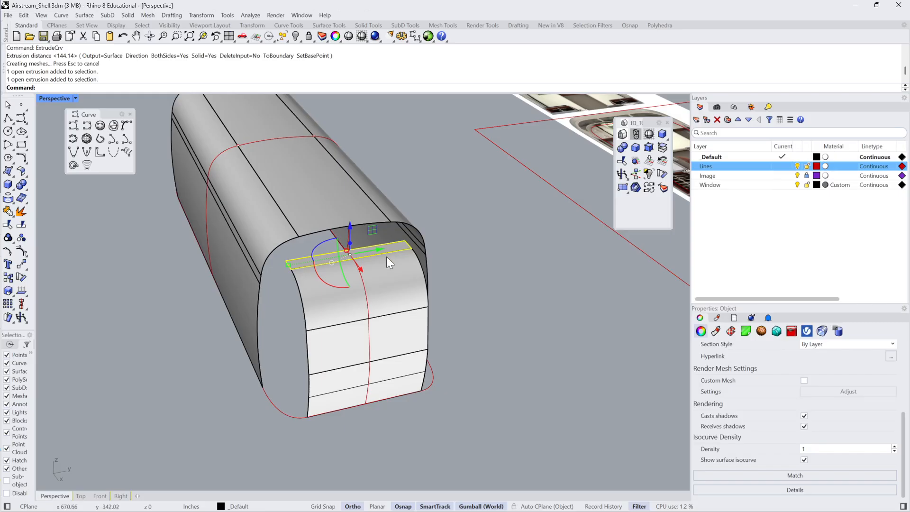
key(Delete)
click(397, 324)
key(Delete)
click(393, 371)
key(Delete)
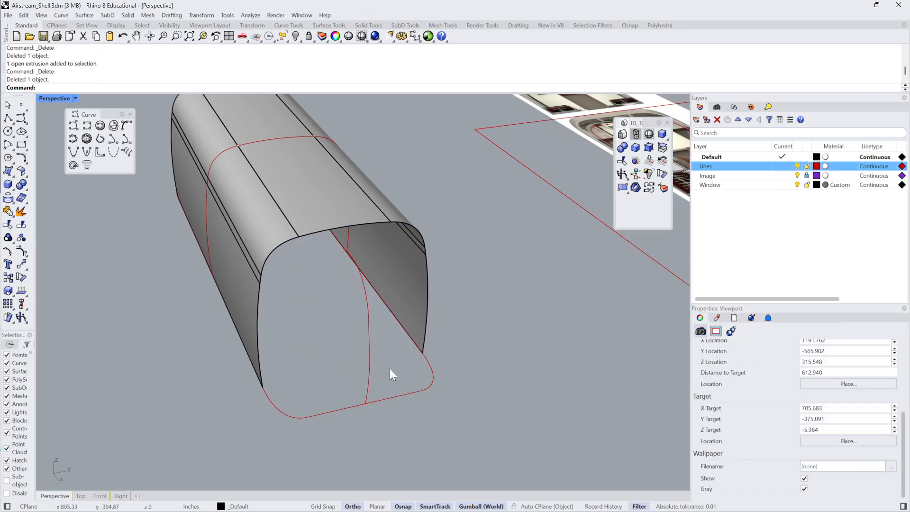
Create a world-aligned bounding box around the four side-end curves at the shell's open end.
right_drag(392, 371, 318, 270)
drag(319, 271, 369, 409)
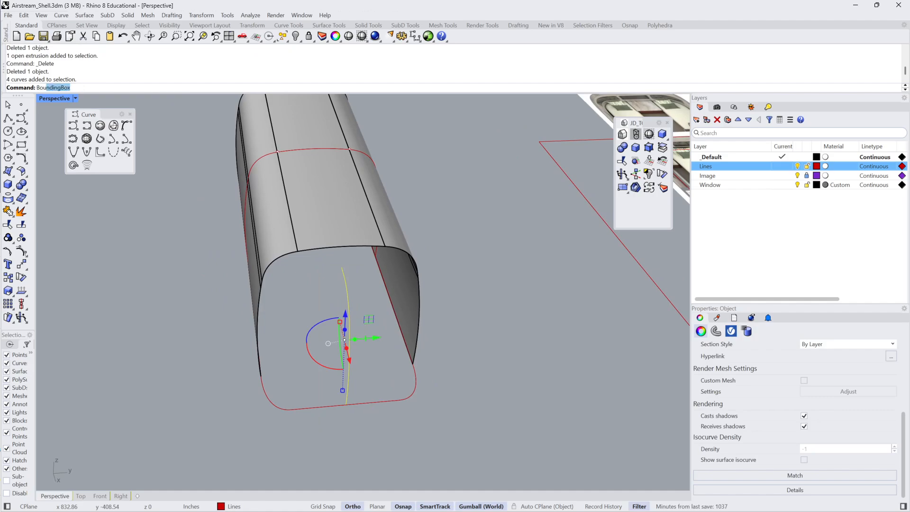
key(Return)
key(Return)
mouse_move(366, 403)
right_down()
mouse_move(468, 380)
mouse_move(454, 343)
right_up()
key(Escape)
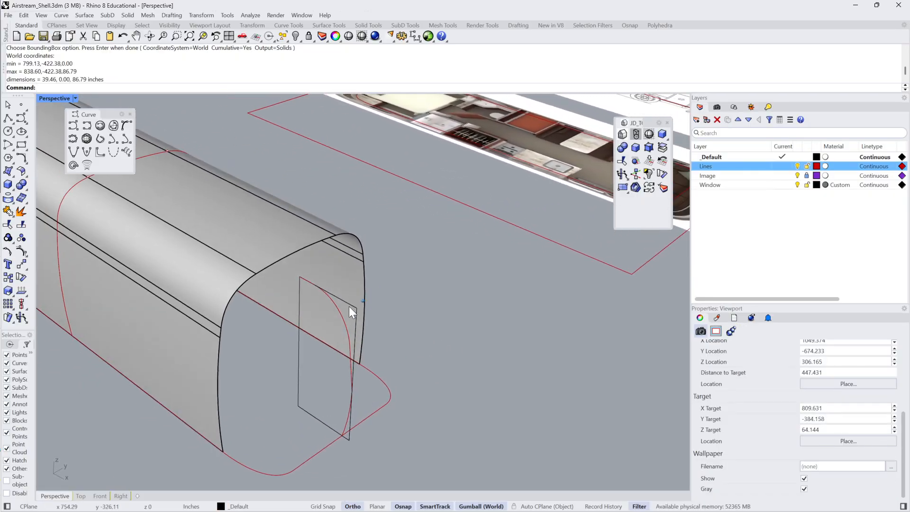
Scale the four side-end curves and their bounding box vertically from the box's base corner up to the shell's roof edge.
right_drag(349, 306, 221, 430)
drag(194, 427, 314, 253)
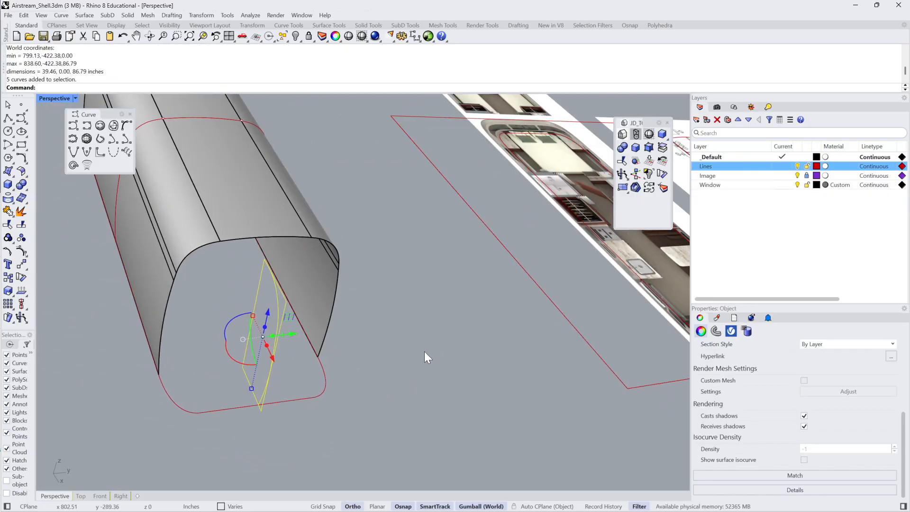
right_drag(425, 352, 442, 329)
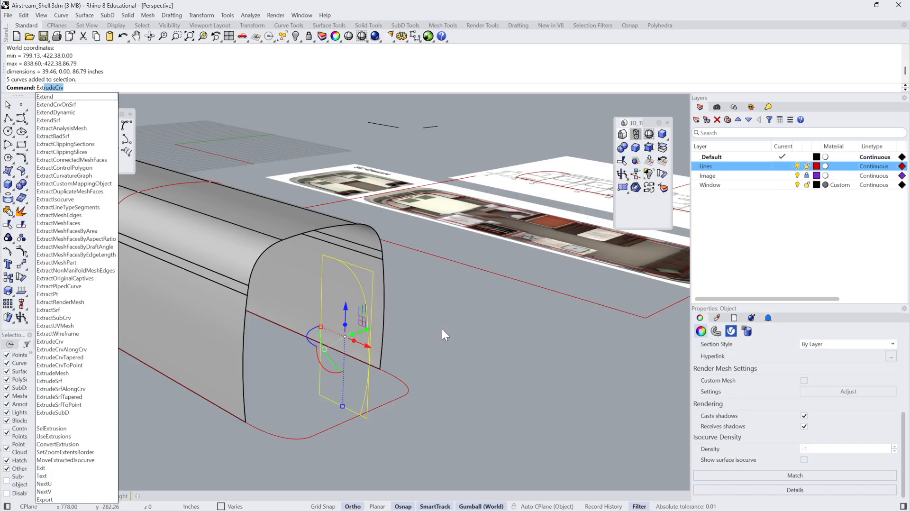
key(Escape)
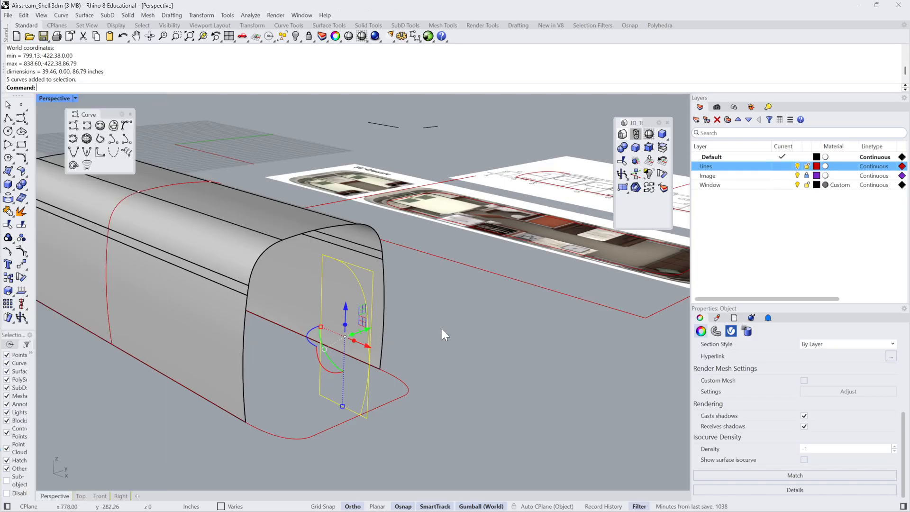
key(space)
text(a)
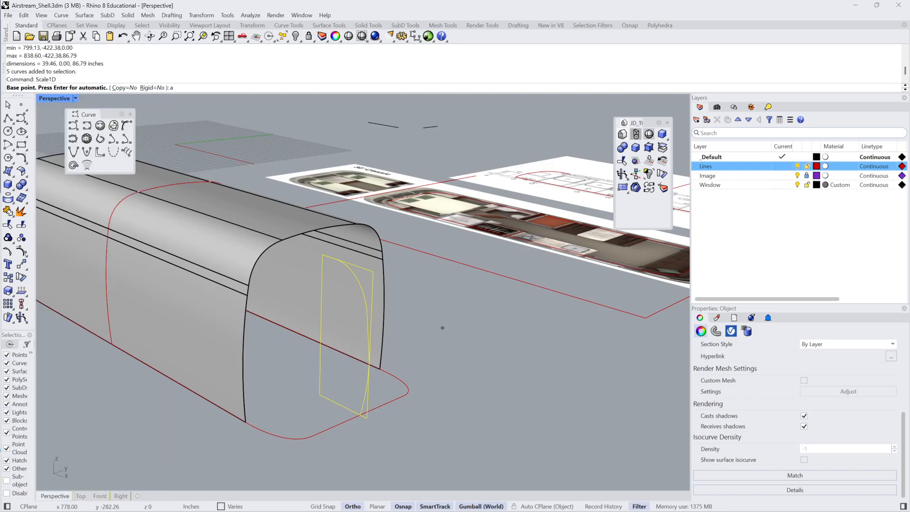
key(Escape)
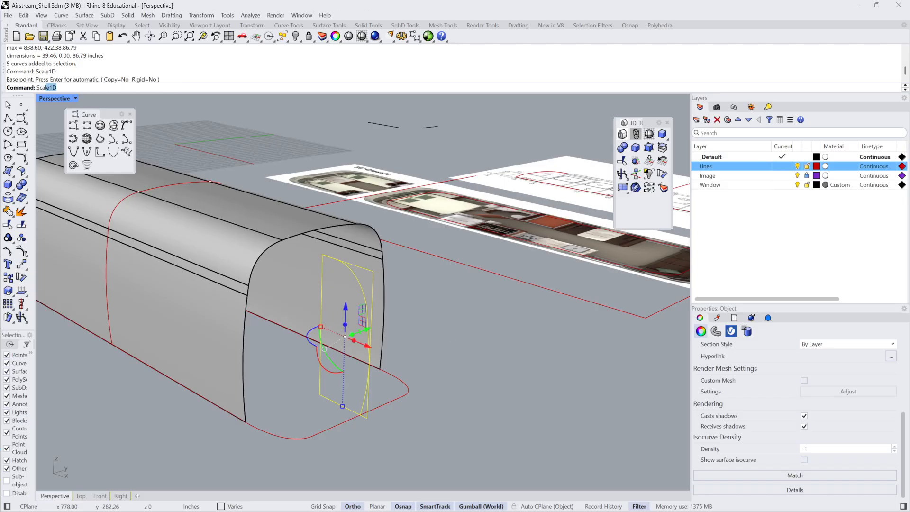
key(Return)
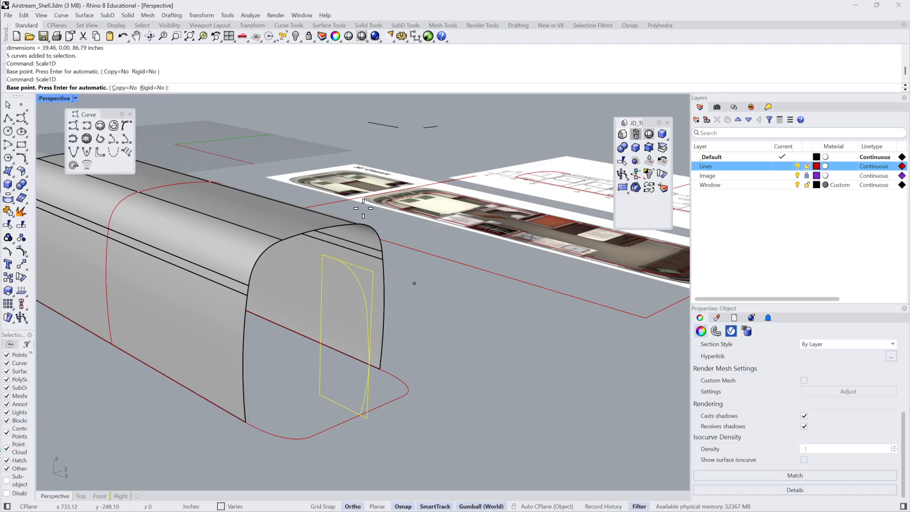
click(320, 394)
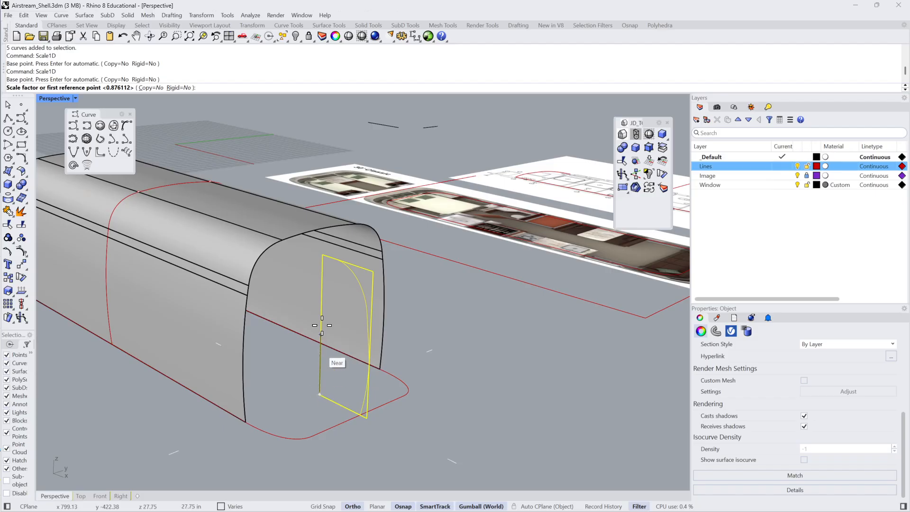
click(321, 257)
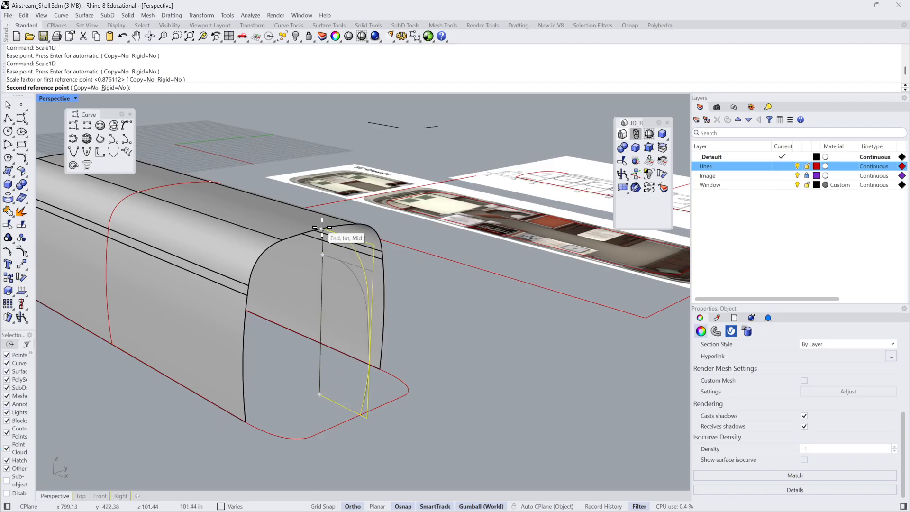
click(323, 227)
Delete the bounding box around the side-end curves.
right_drag(562, 298, 498, 337)
click(544, 323)
click(353, 296)
click(350, 297)
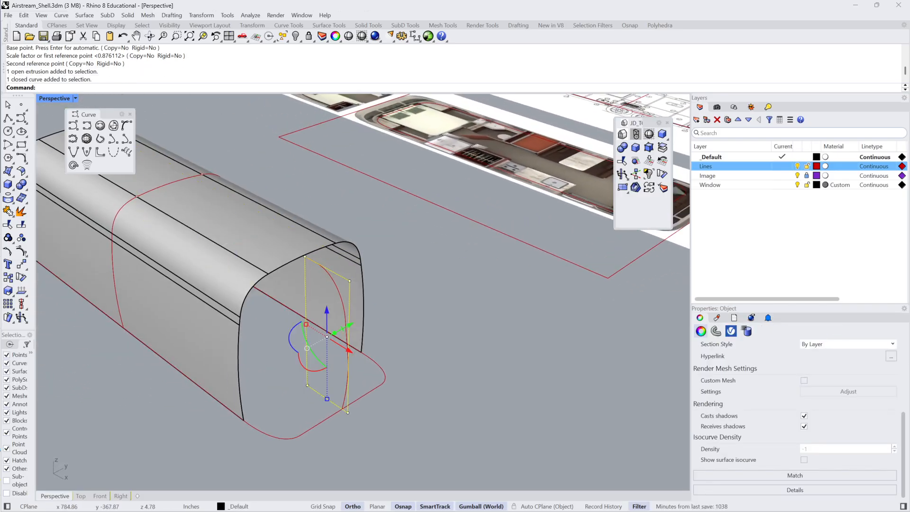
key(End)
key(Delete)
Extrude the four scaled side-end curves to both sides as surfaces, out to the end of the plan outline's straight short edge.
right_drag(390, 314, 295, 420)
drag(295, 420, 370, 231)
right_drag(371, 231, 332, 334)
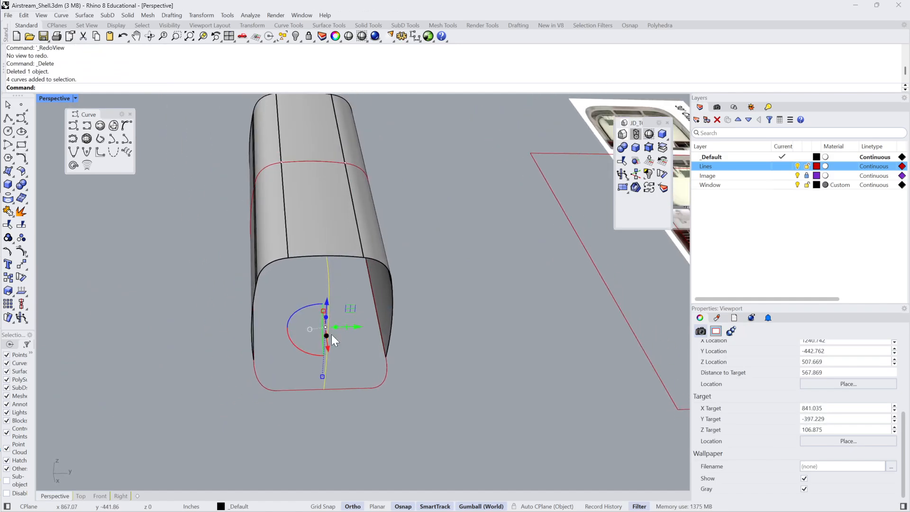
text(extrudecrv)
key(Return)
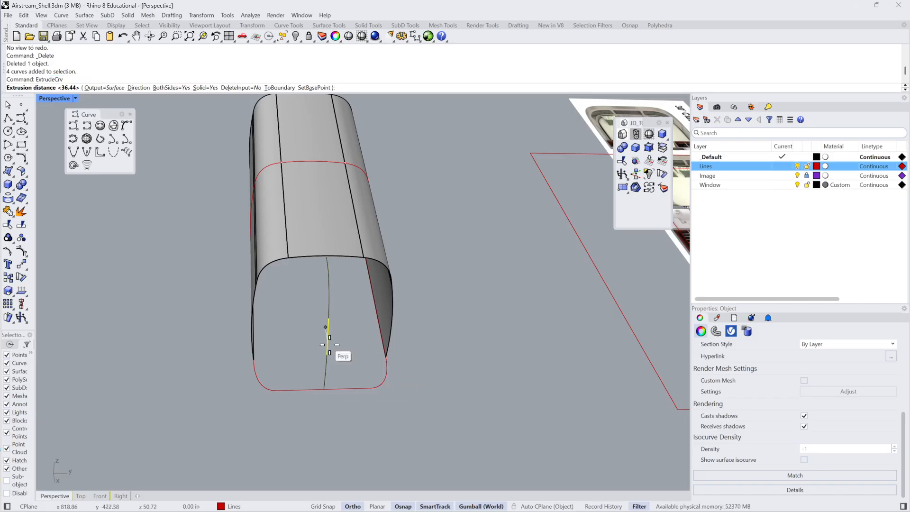
click(370, 388)
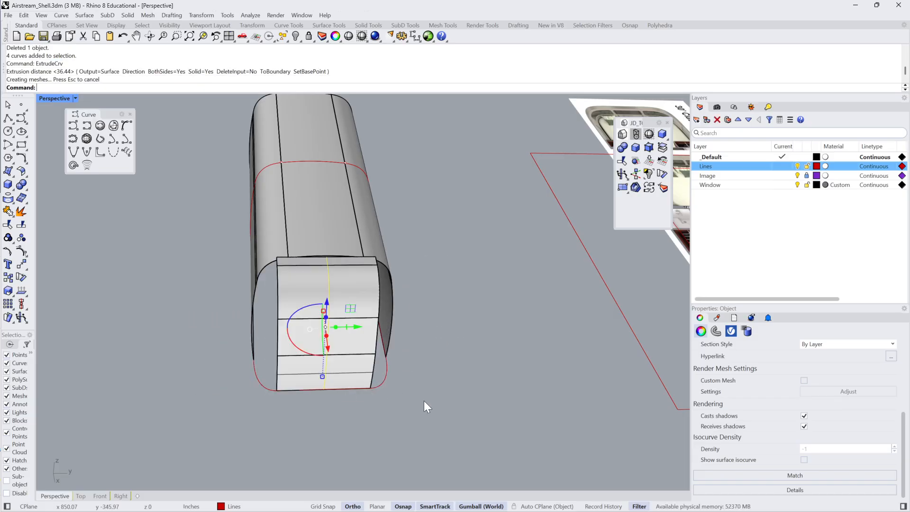
click(425, 401)
right_drag(424, 401, 468, 304)
Switch to File Explorer, open 2020-Classic-Owners-Manual.pdf in Acrobat, examine the trailer's end shape on the cover, and return to Rhino.
click(280, 244)
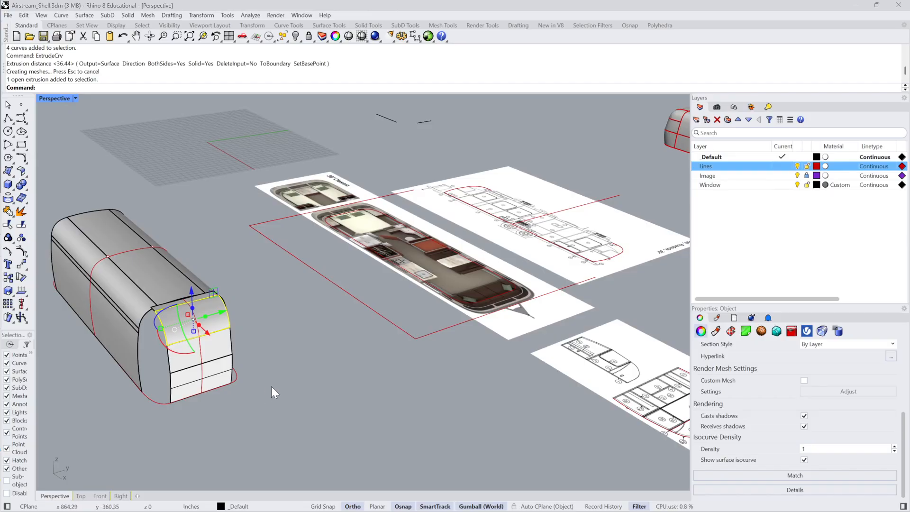
click(242, 321)
right_drag(242, 321, 244, 316)
scroll(215, 343, up, 4)
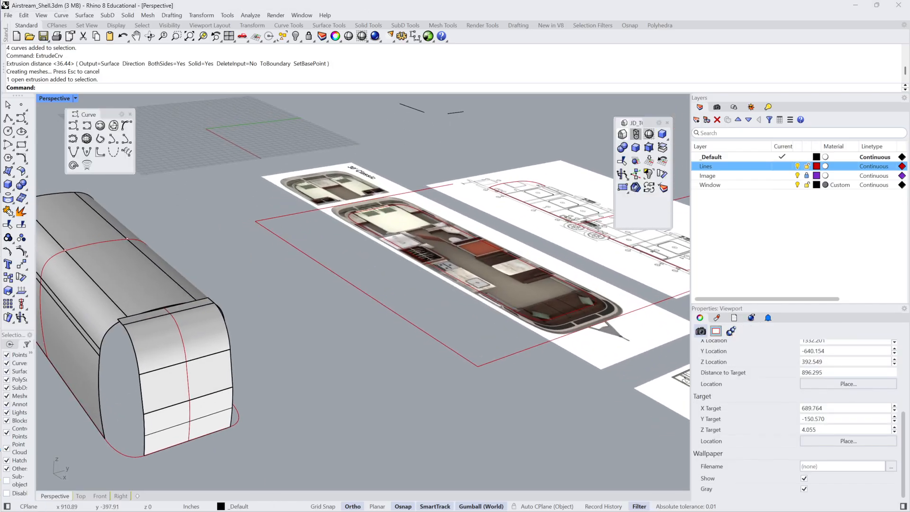
key(alt+Tab)
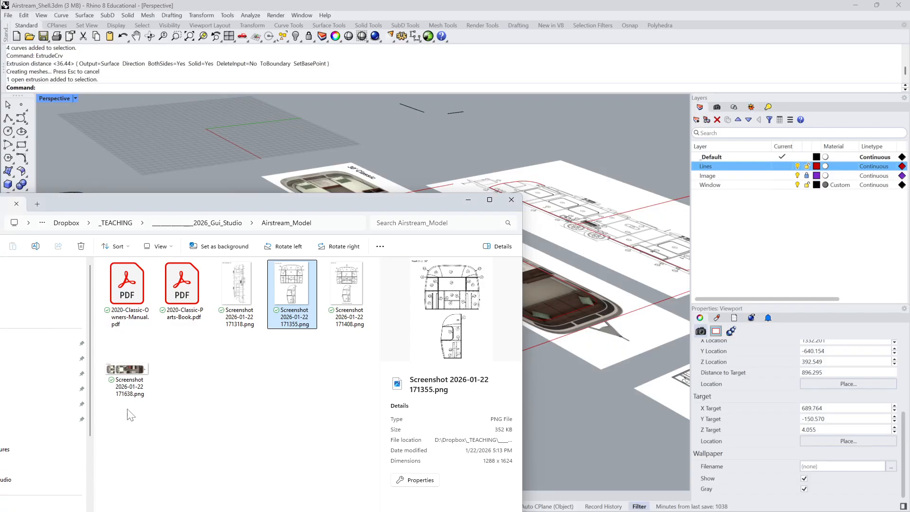
double_click(133, 280)
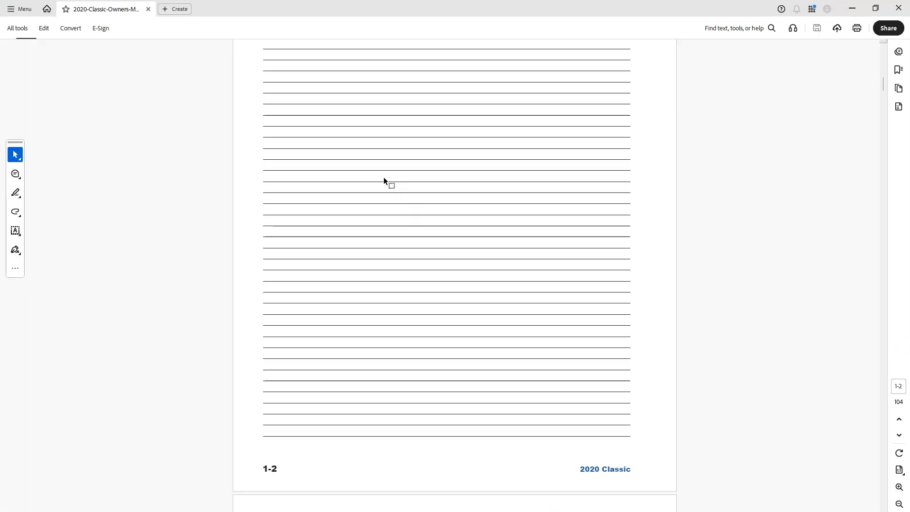
drag(884, 83, 882, 56)
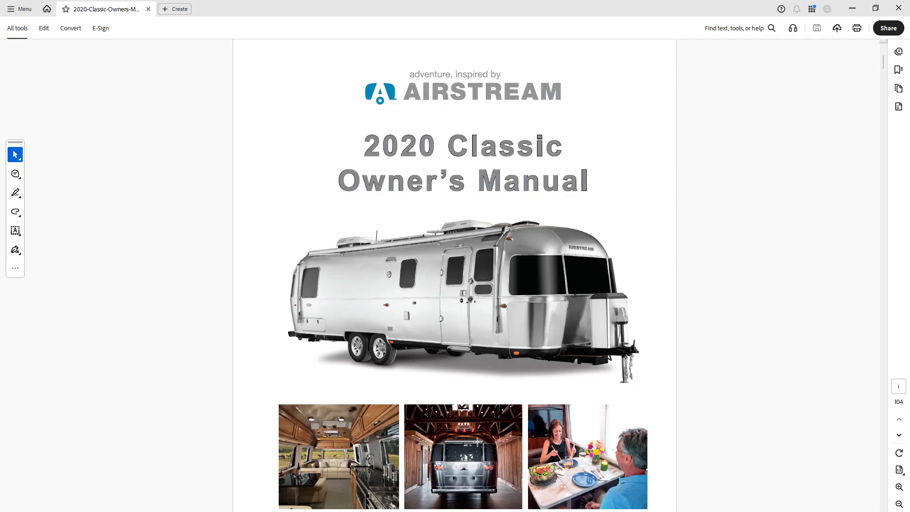
scroll(529, 198, down, 2)
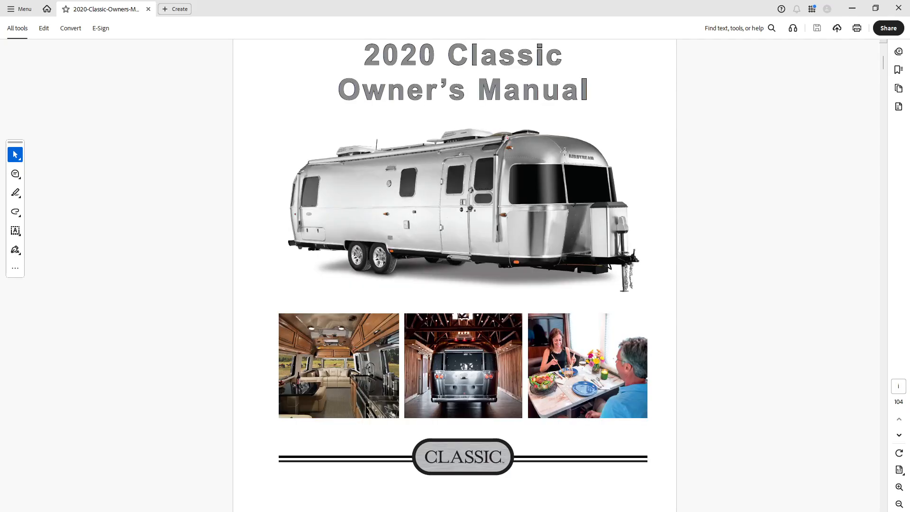
click(852, 9)
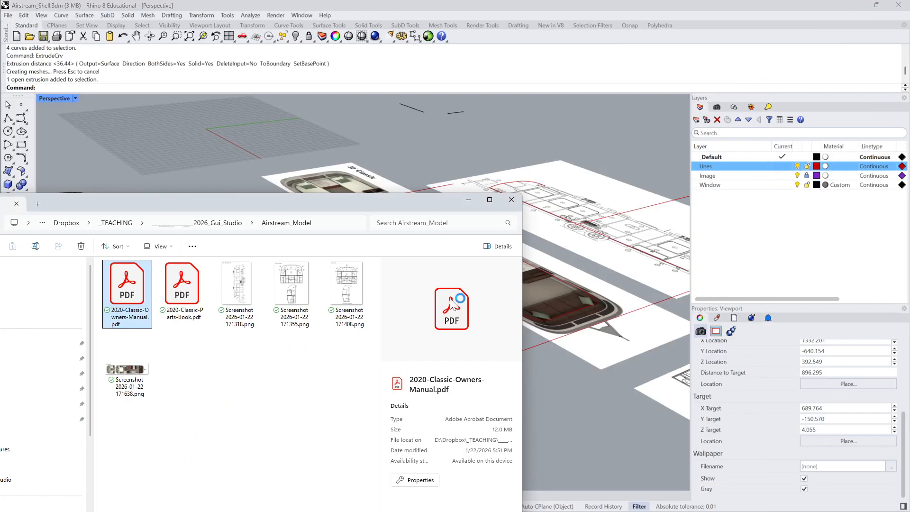
click(473, 196)
Delete the two uppermost end strips and their source curves, keeping the three lower strips.
right_drag(348, 398, 332, 303)
click(294, 296)
key(Delete)
click(271, 274)
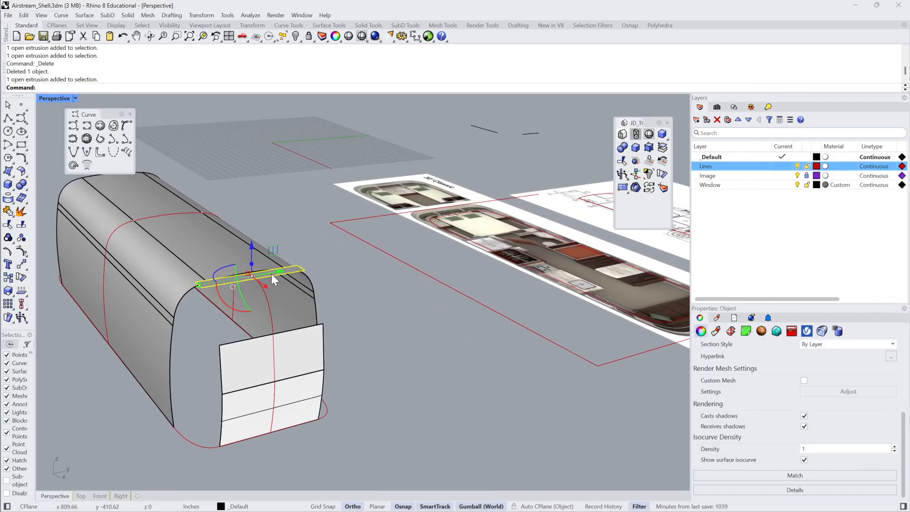
key(Delete)
click(260, 280)
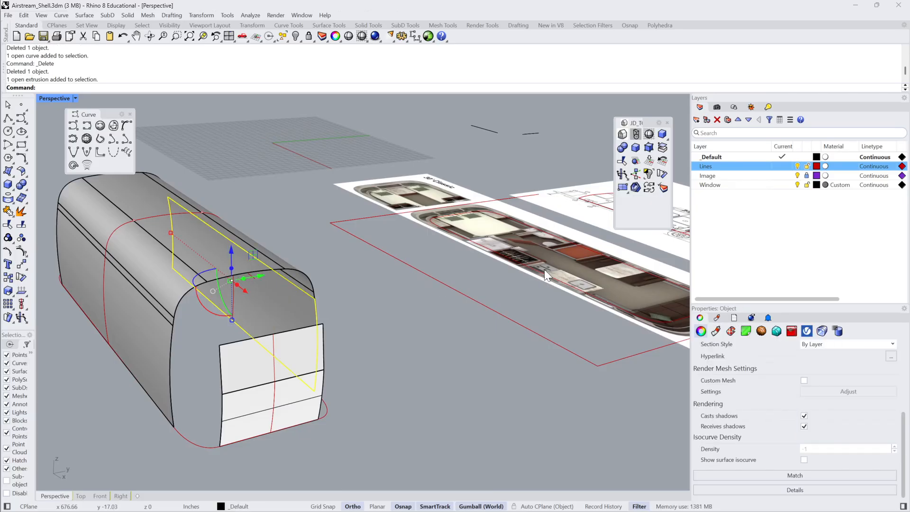
click(543, 269)
click(255, 278)
click(277, 354)
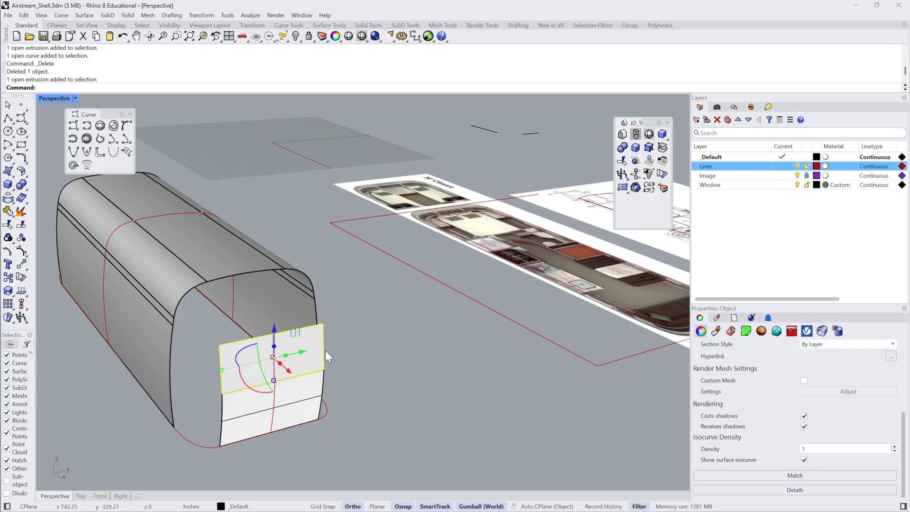
right_drag(326, 351, 267, 268)
click(267, 266)
right_drag(536, 286, 504, 266)
text(Bel)
key(BackSpace)
key(BackSpace)
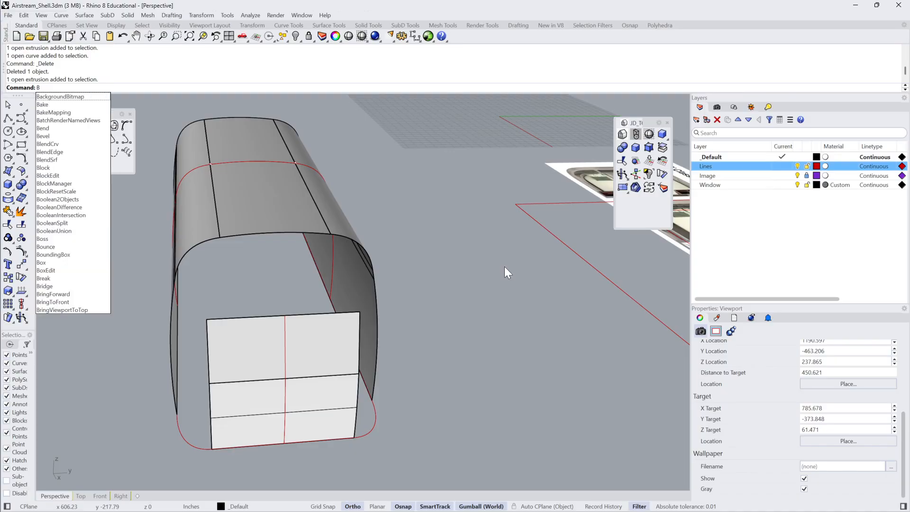
text(lendSrf)
key(Escape)
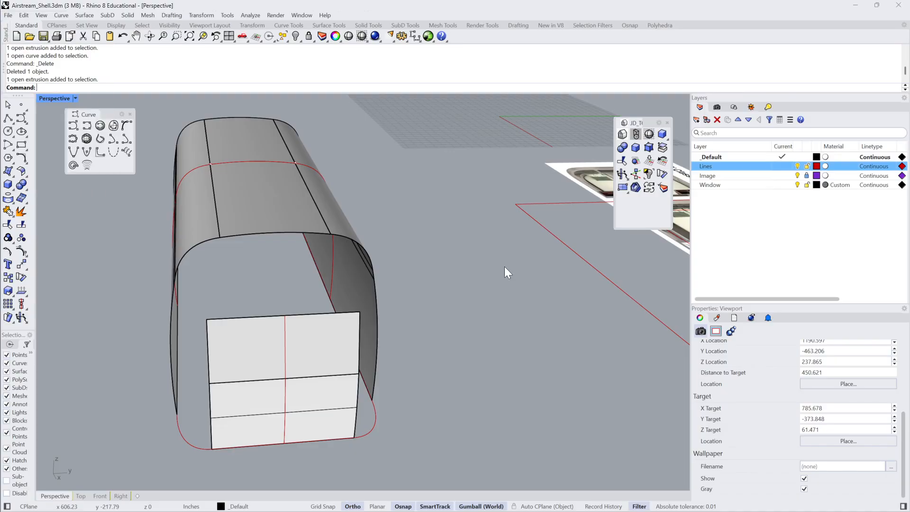
Scale the three lower end strips in width only, from their bottom midpoint, to match the width of the shell's central roof strip.
right_drag(213, 142, 313, 319)
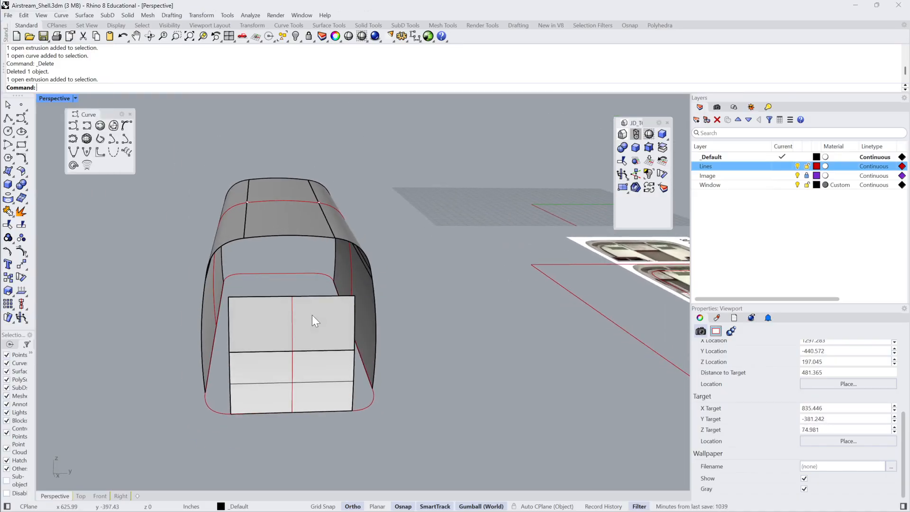
click(306, 330)
shift+click(309, 366)
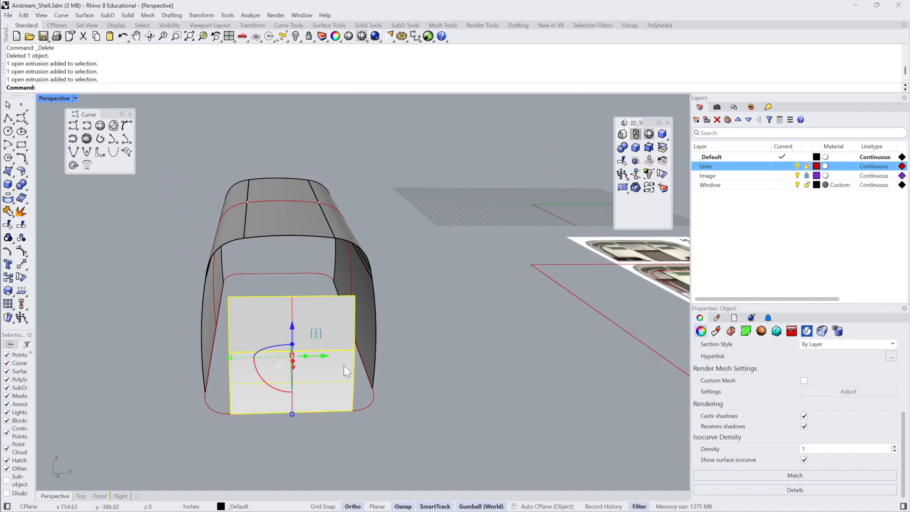
key(Escape)
click(330, 339)
shift+click(319, 405)
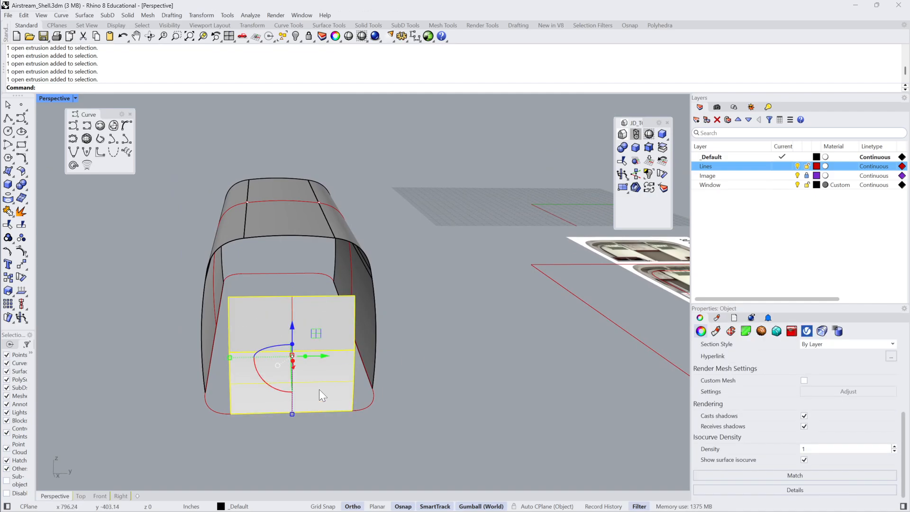
key(Return)
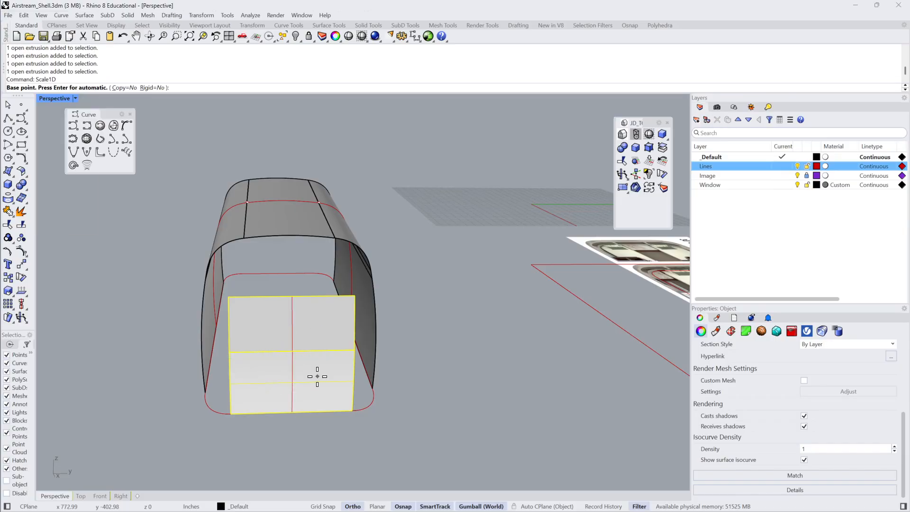
click(292, 413)
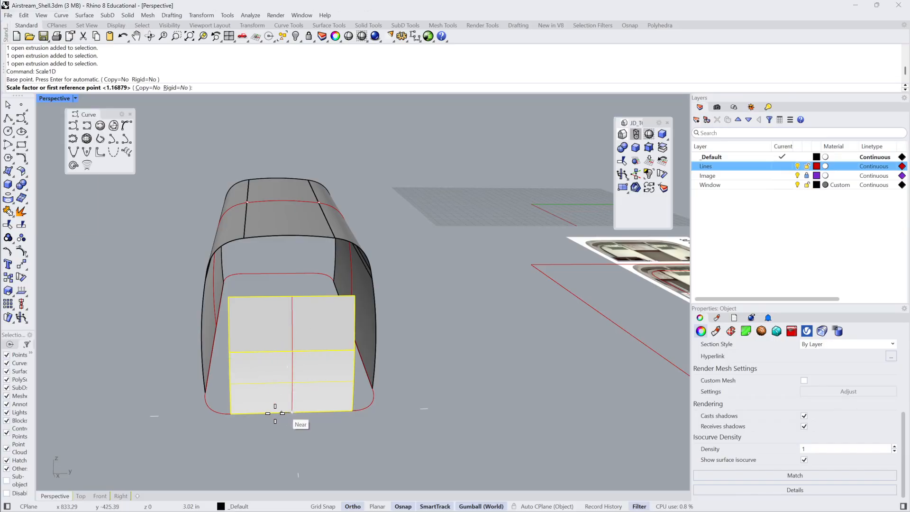
click(231, 416)
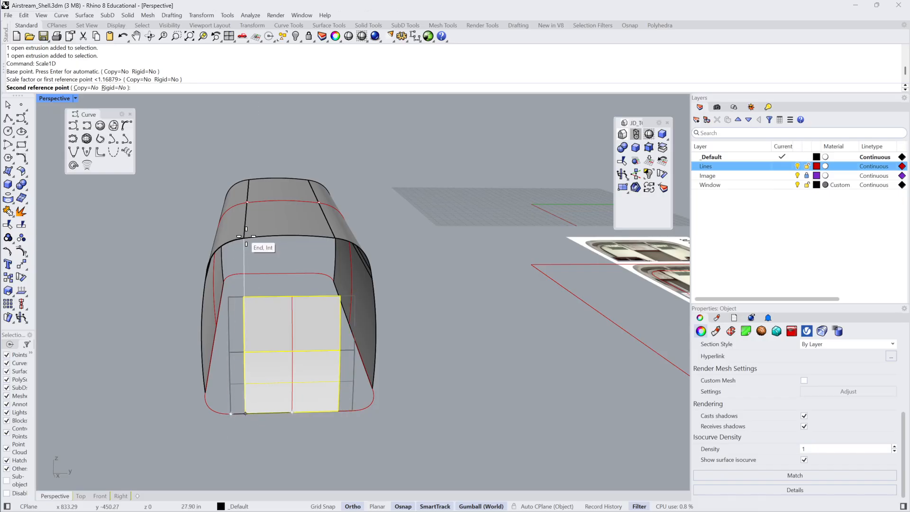
click(245, 238)
click(434, 255)
mouse_move(434, 255)
right_down()
mouse_move(442, 255)
mouse_move(426, 261)
right_up()
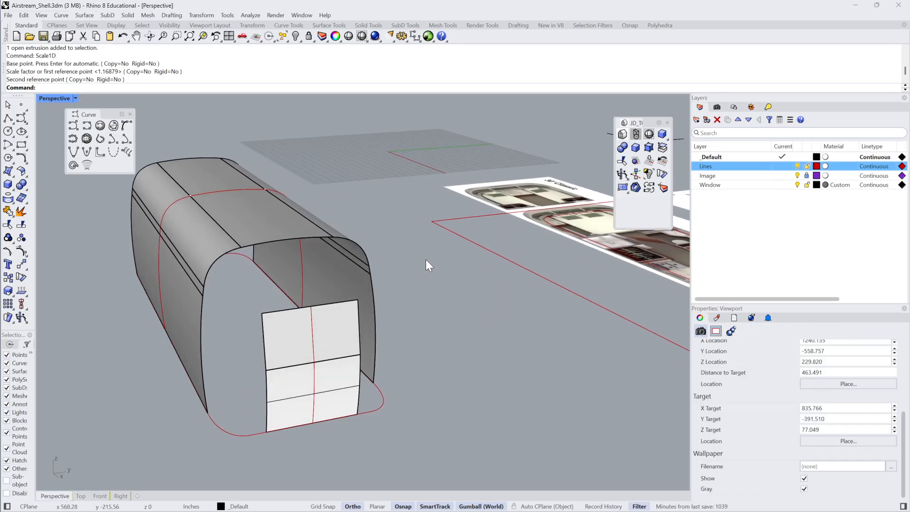
Create a blend surface between the central roof strip's open-end edge and the top edge of the end strips.
text(Bel)
key(BackSpace)
key(BackSpace)
text(lend)
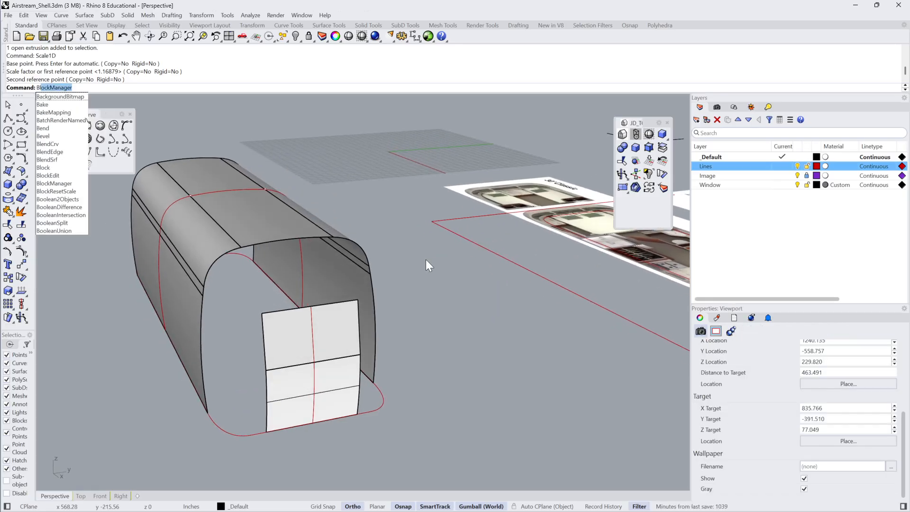
text(Srf)
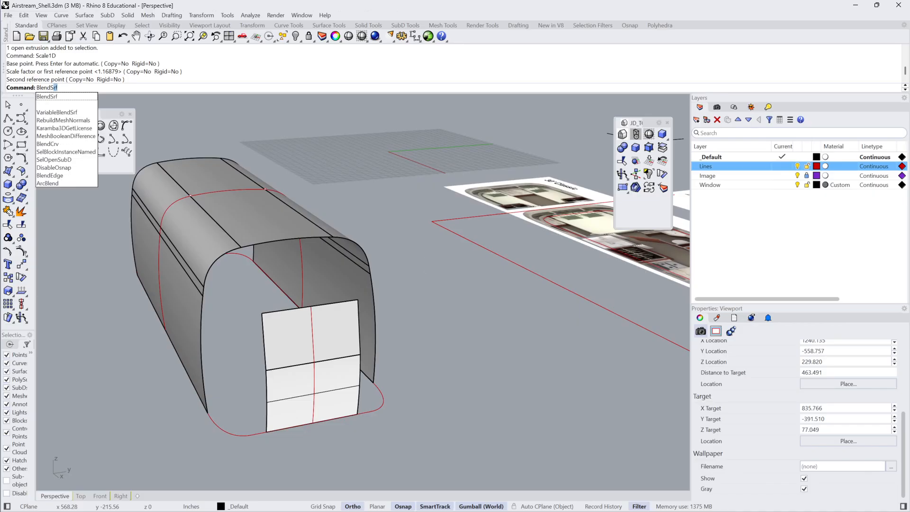
key(Return)
click(246, 246)
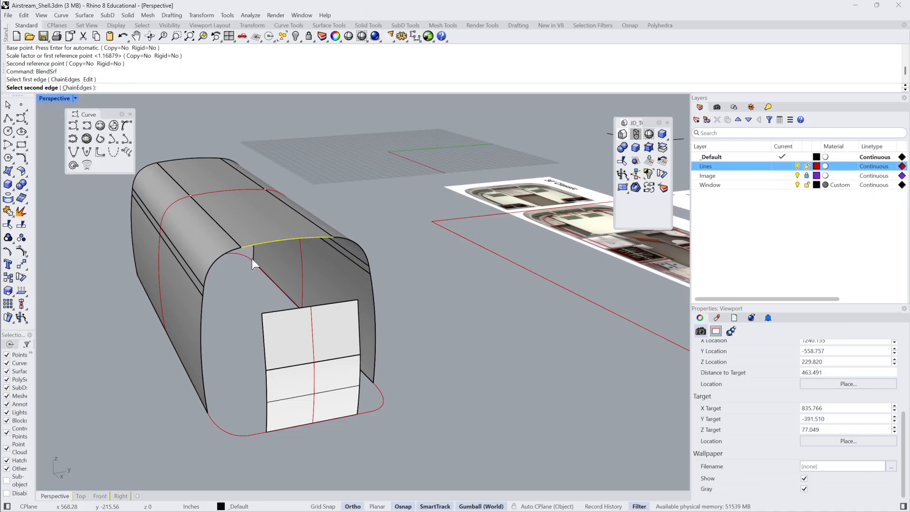
click(272, 313)
click(481, 308)
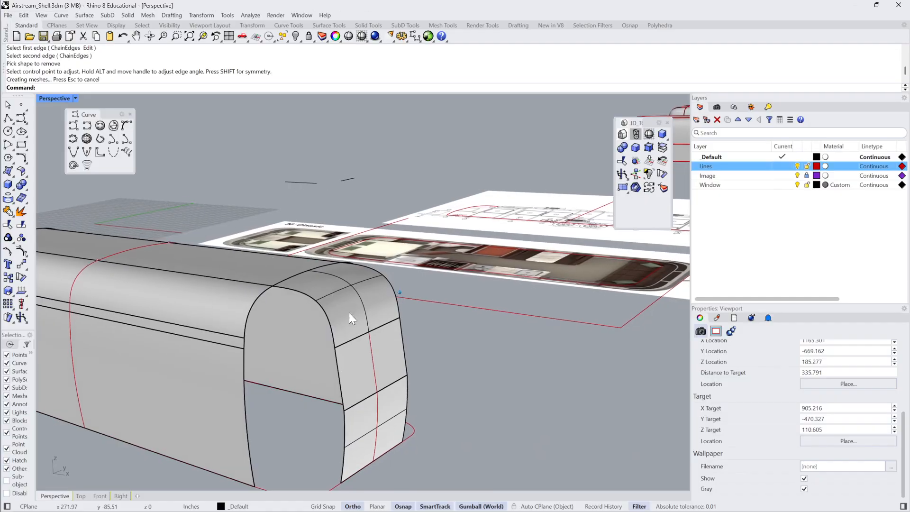
Delete the blend surface between the central roof strip and the end strips.
click(304, 290)
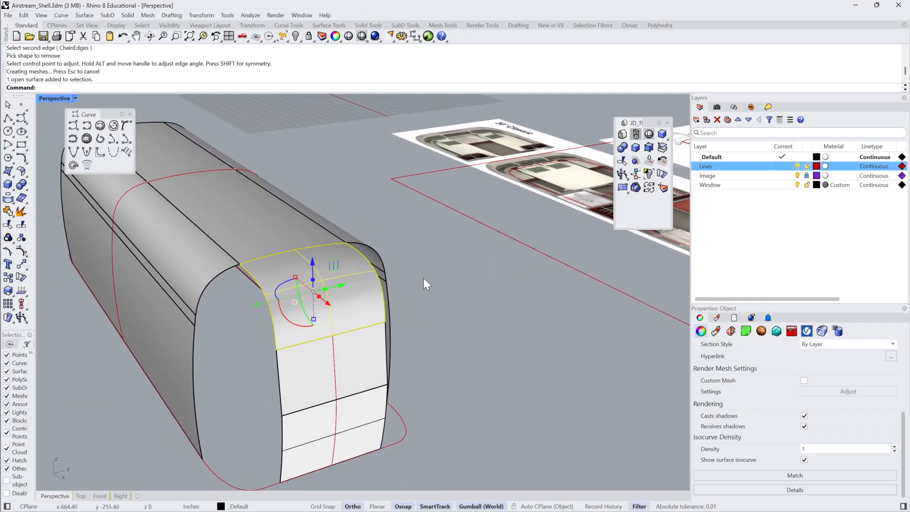
key(Delete)
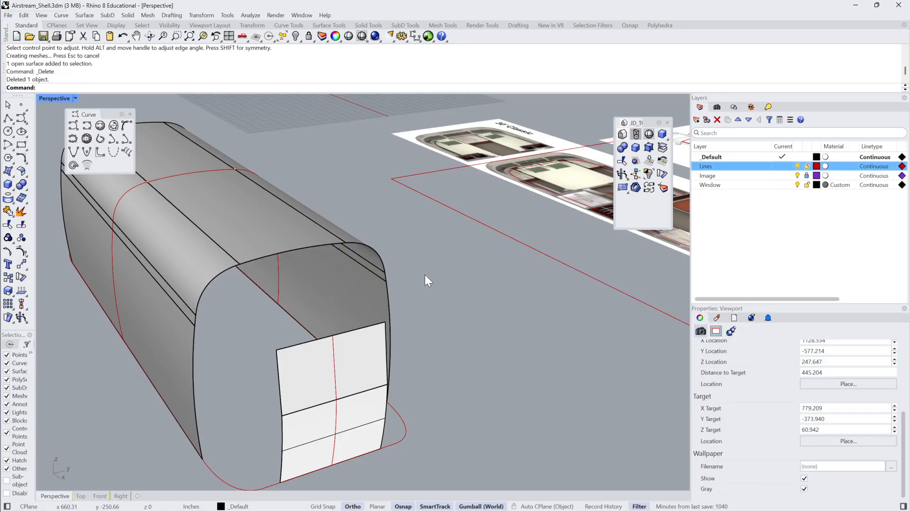
text(dSrf)
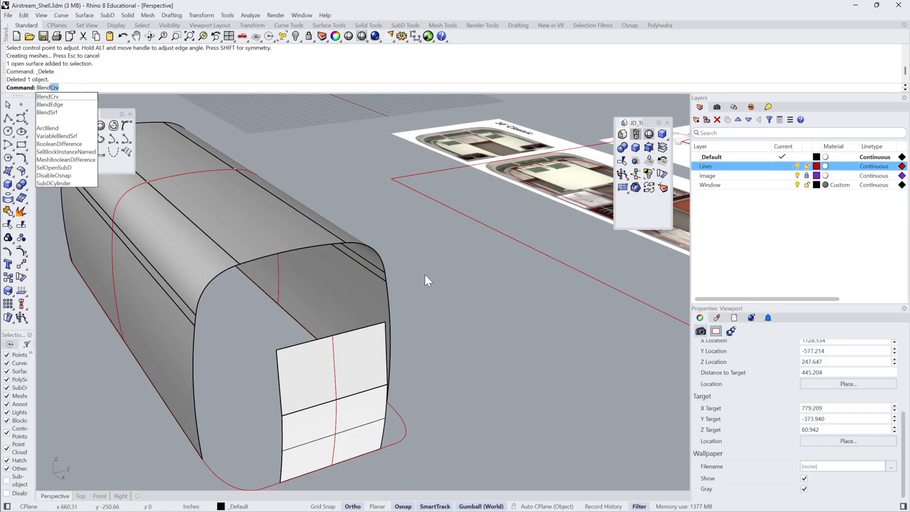
key(Return)
click(250, 264)
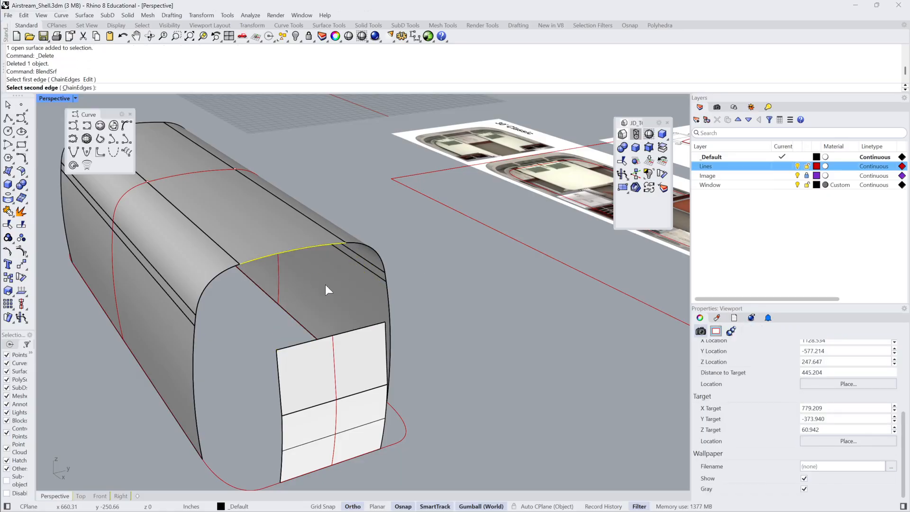
click(377, 328)
right_drag(368, 270, 363, 257)
click(525, 310)
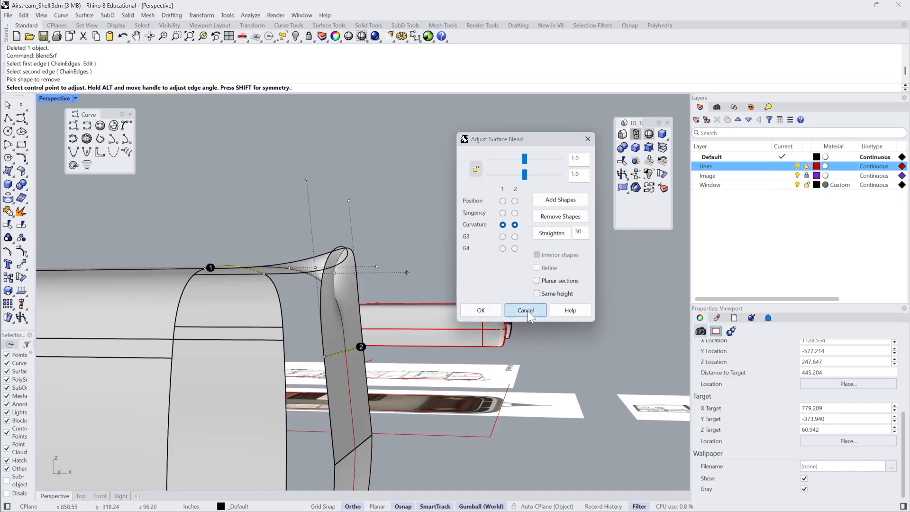
right_drag(528, 312, 404, 283)
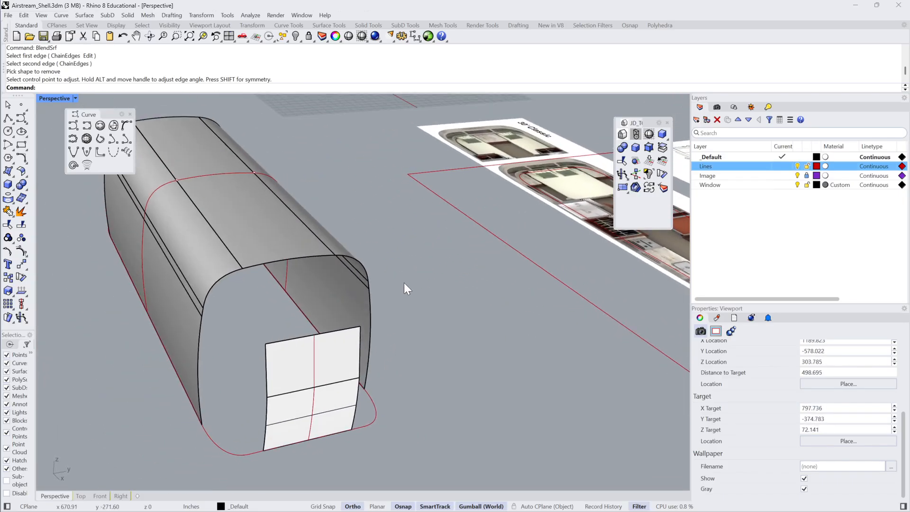
Create a curvature-continuous blend surface between the central roof strip's open-end edge and the top edge of the end strips.
text(BlendSrf)
key(Return)
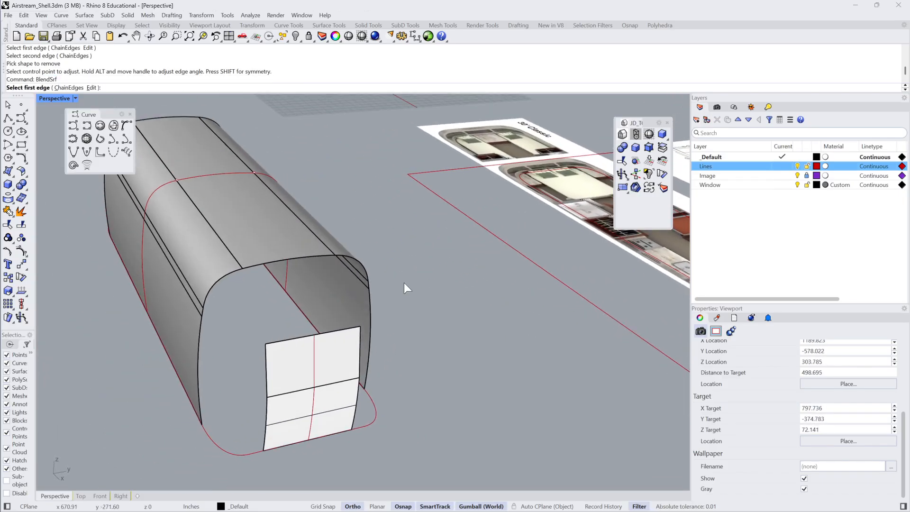
click(249, 265)
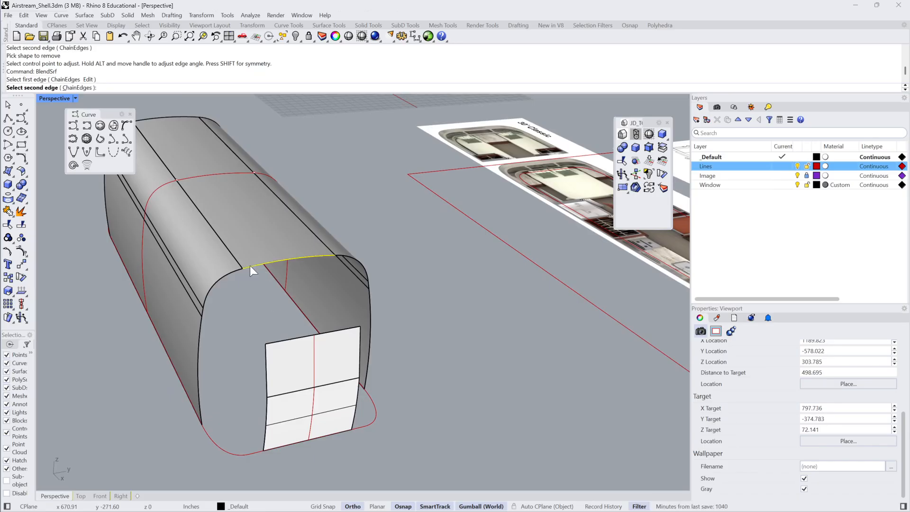
click(283, 343)
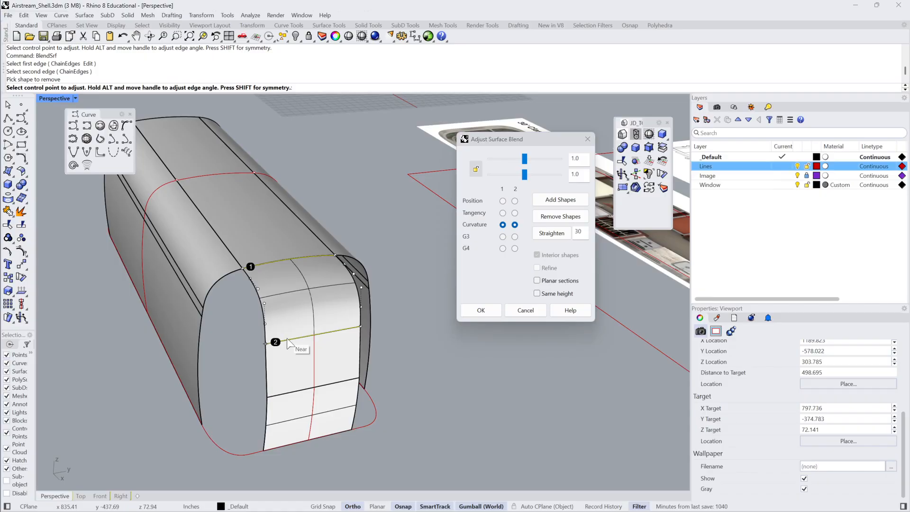
key(Return)
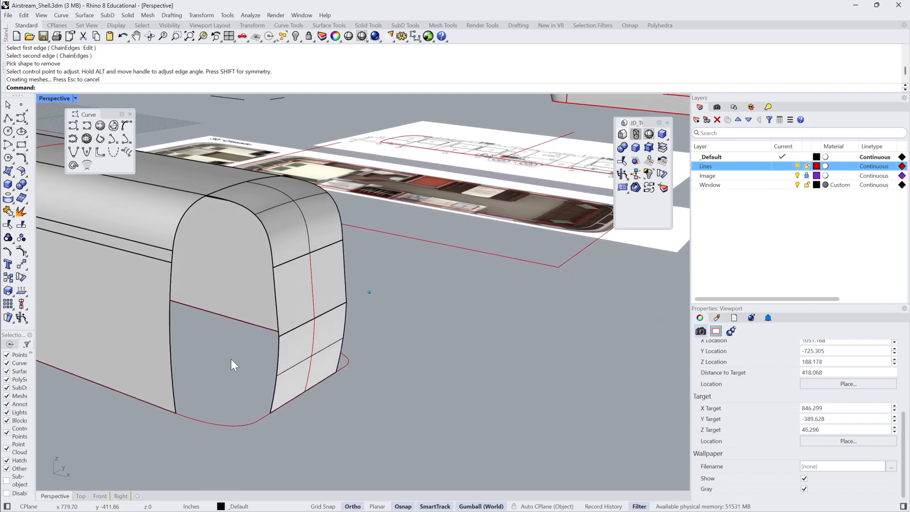
text(Ble)
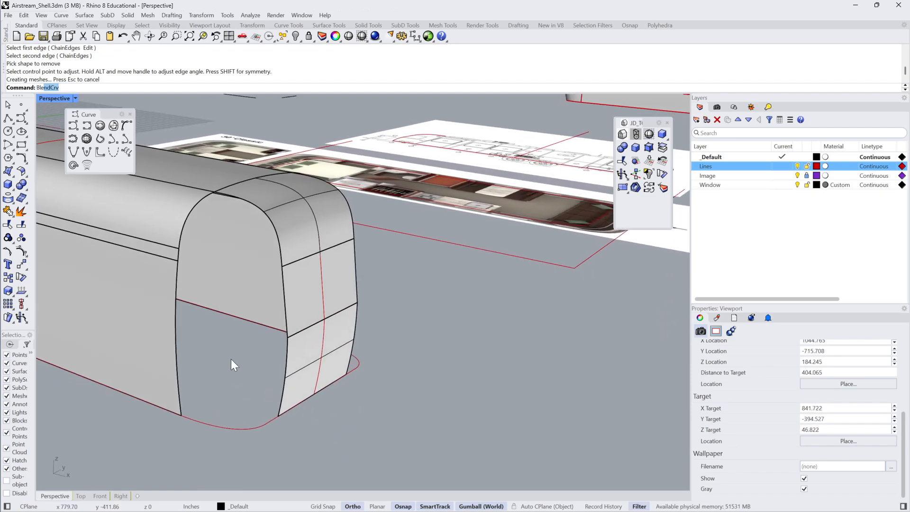
text(ds)
key(BackSpace)
key(BackSpace)
key(BackSpace)
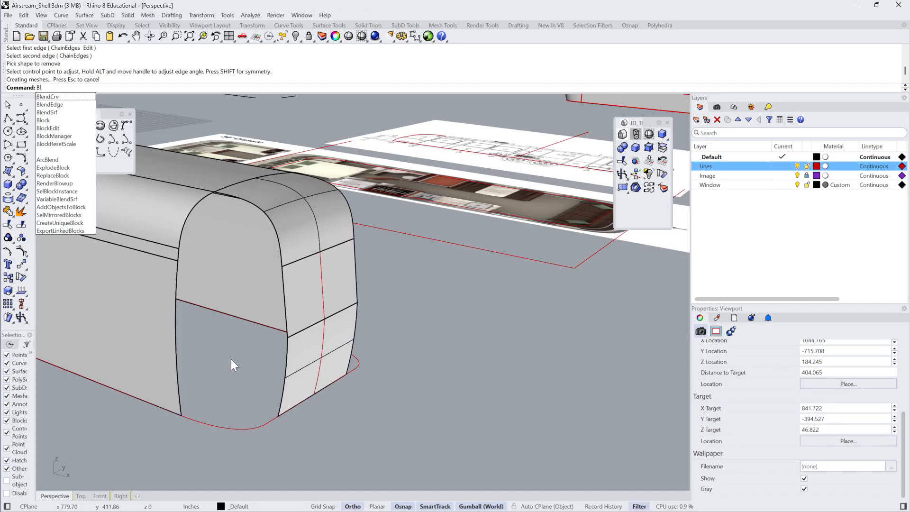
text(endSrf)
key(Return)
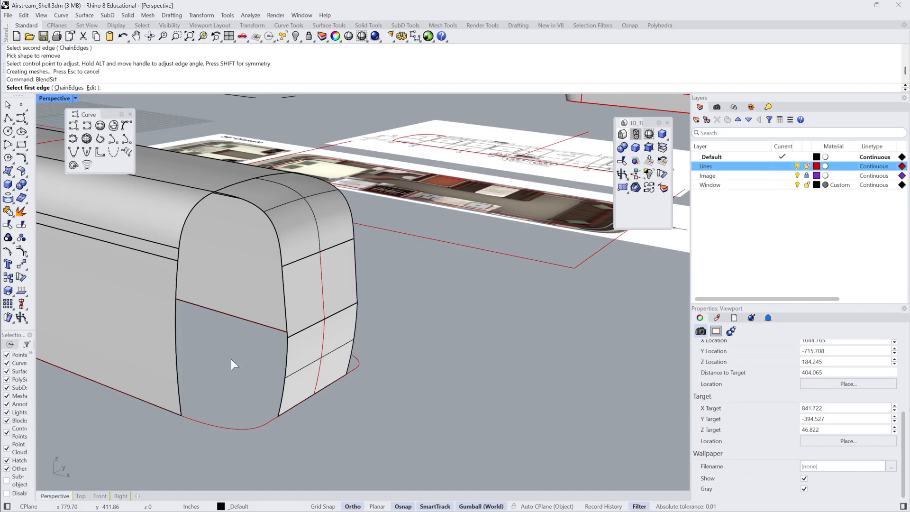
right_drag(159, 268, 193, 375)
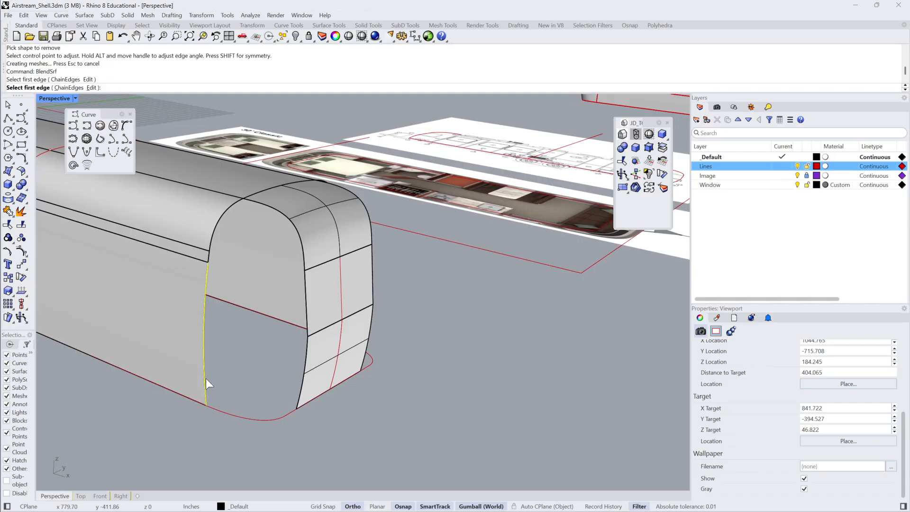
click(308, 365)
key(Return)
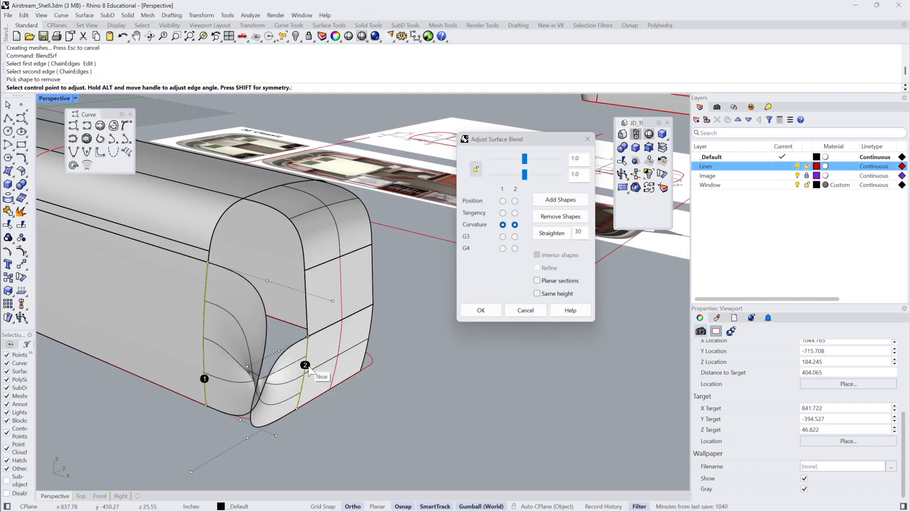
click(526, 311)
right_click(233, 383)
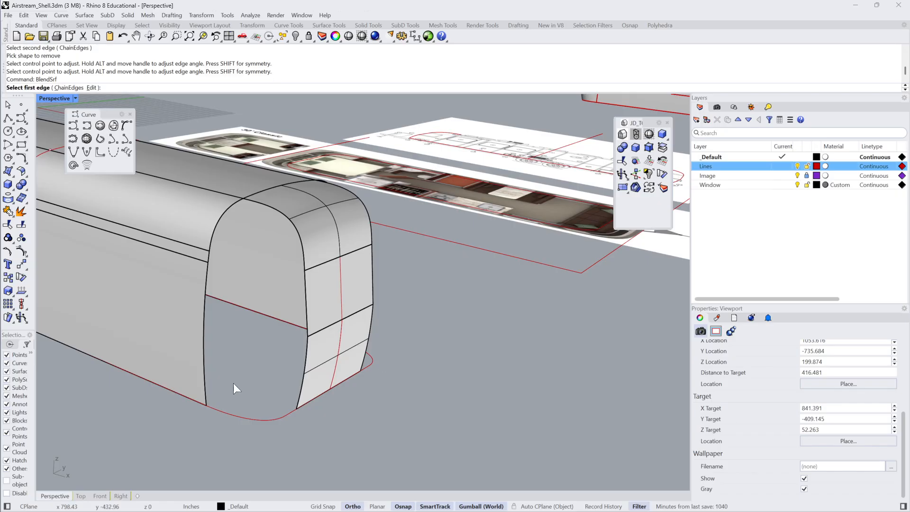
click(205, 396)
click(303, 395)
key(Return)
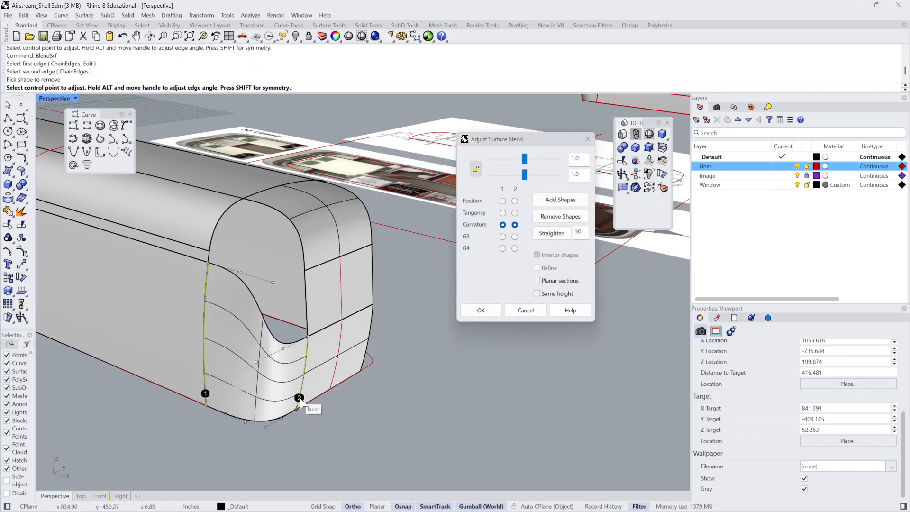
right_drag(366, 379, 332, 370)
key(Escape)
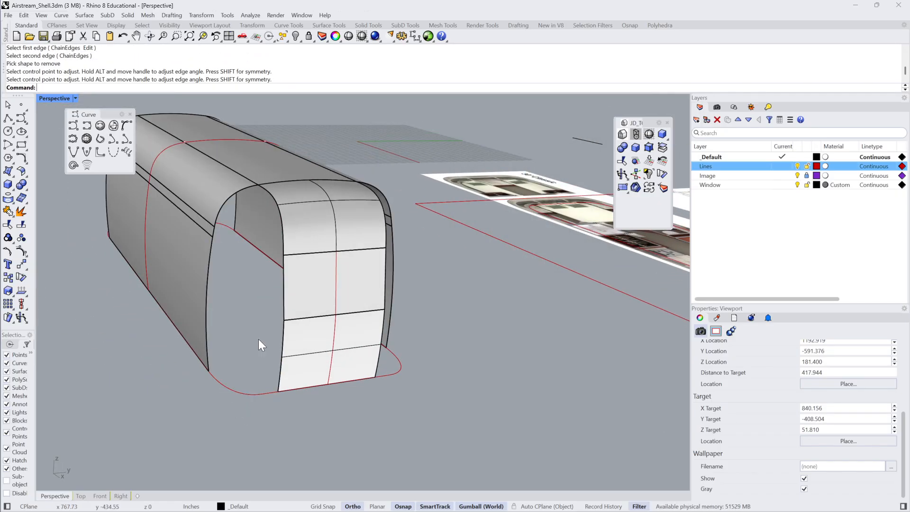
Delete the three extruded surfaces on one side of the shell: the narrow strip, the curved upper panel and the lower side panel.
mouse_move(249, 236)
right_down()
mouse_move(267, 246)
mouse_move(283, 227)
mouse_move(260, 240)
right_up()
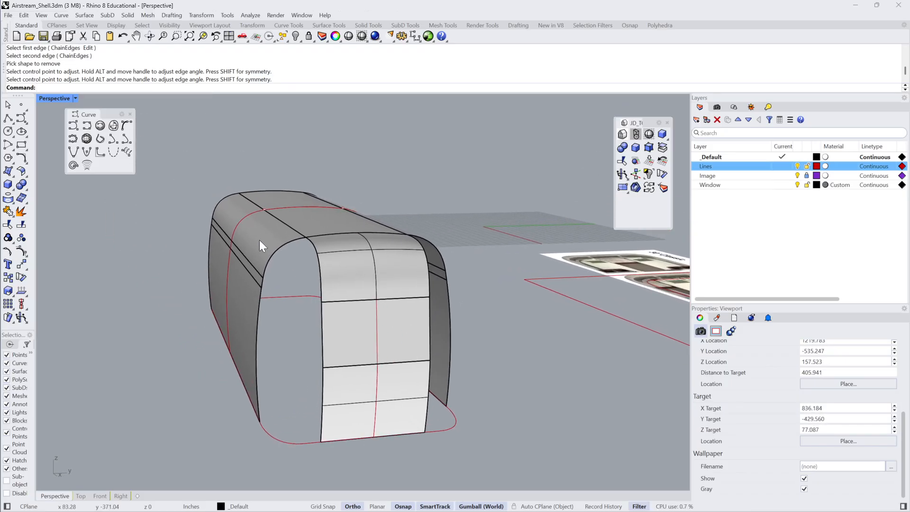
click(258, 240)
click(254, 274)
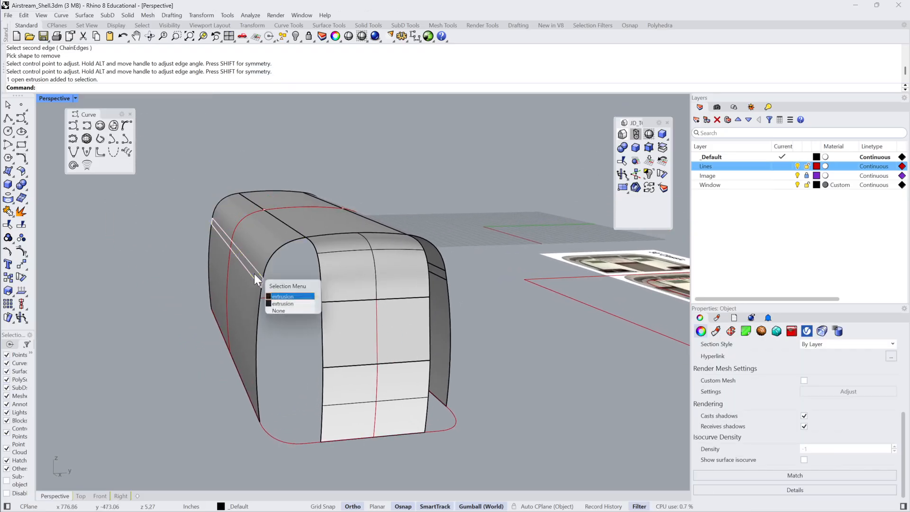
click(281, 298)
click(268, 246)
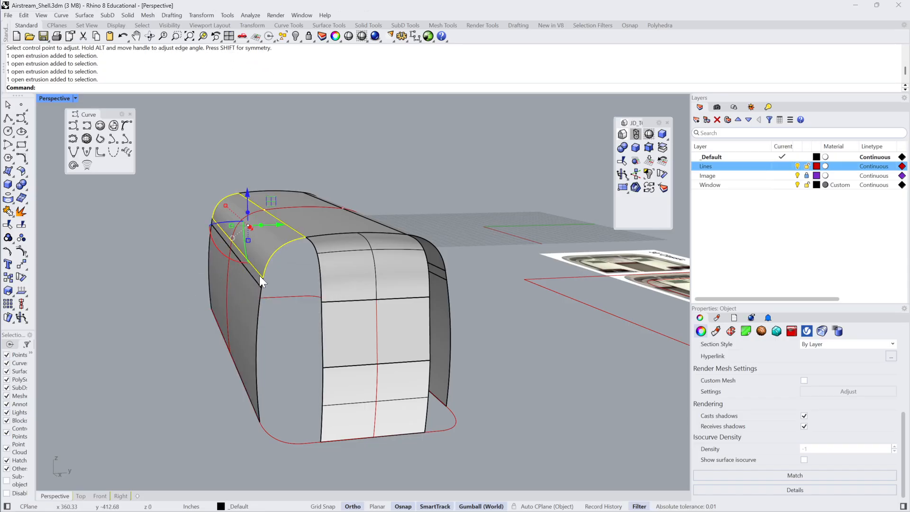
click(259, 277)
click(283, 299)
key(Delete)
click(270, 240)
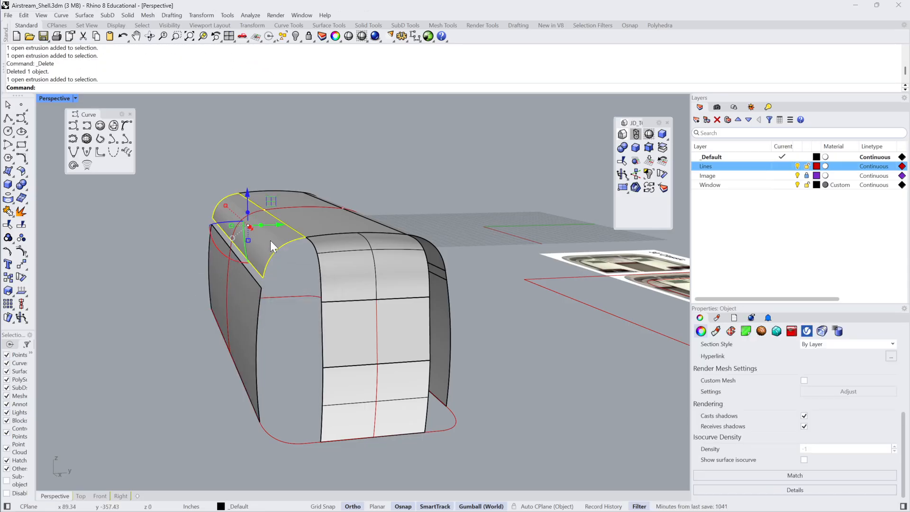
key(Delete)
click(238, 309)
key(Delete)
Join the three profile curves of the open side and rebuild the result with 20 points at degree 3, deleting the input.
click(251, 213)
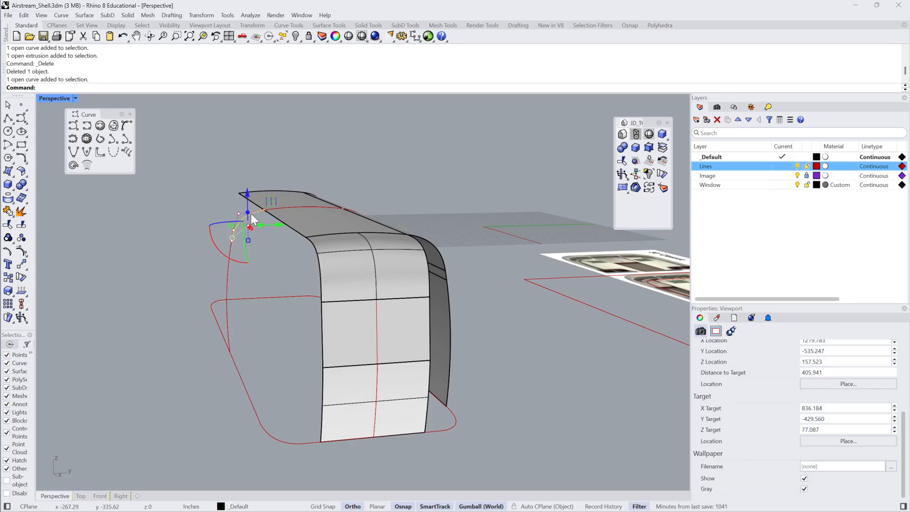
click(228, 263)
drag(247, 238, 204, 283)
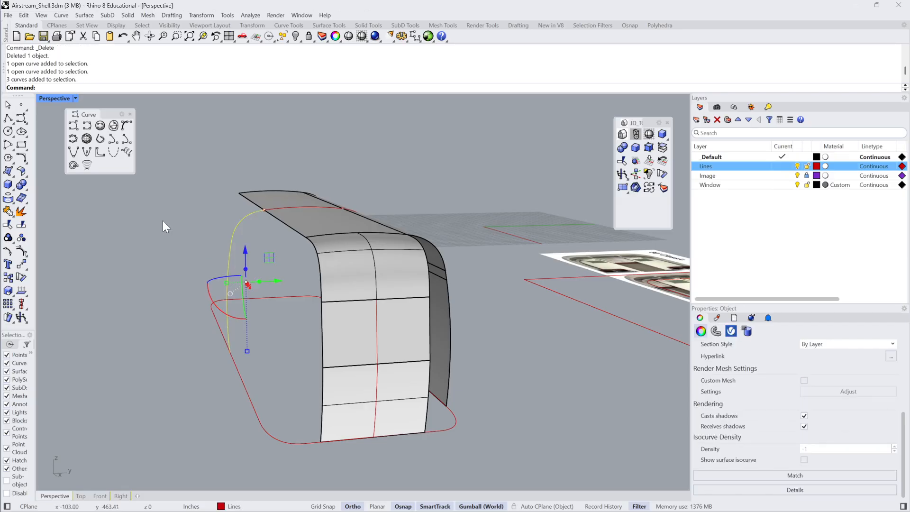
click(8, 211)
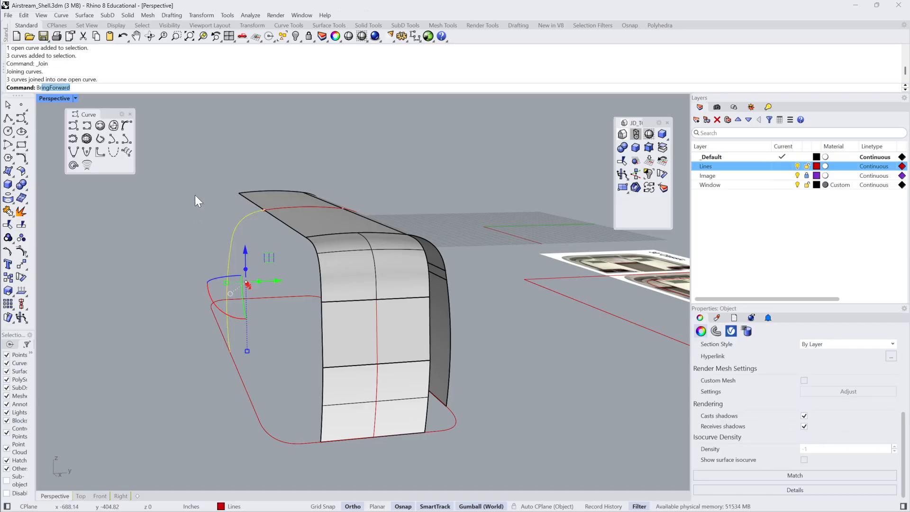
text(Rebuild)
key(Return)
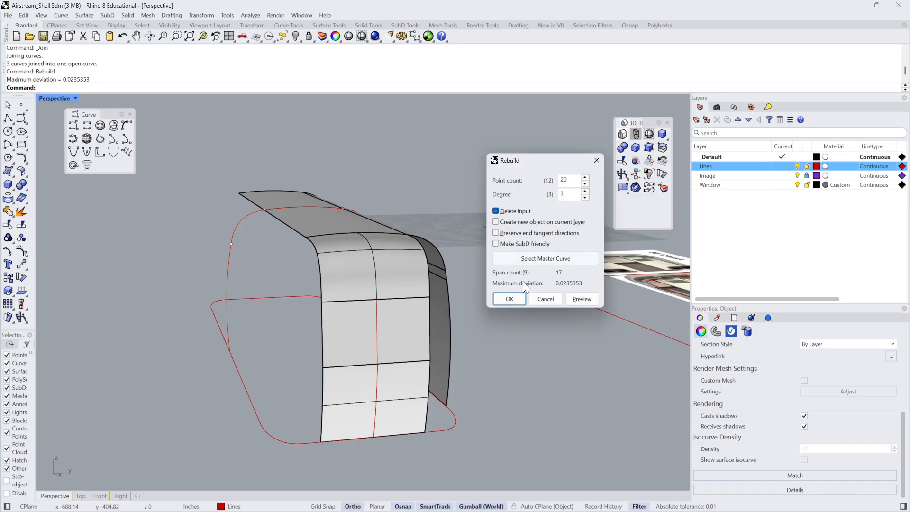
click(510, 299)
Try to explode the rebuilt side profile curve.
double_click(235, 224)
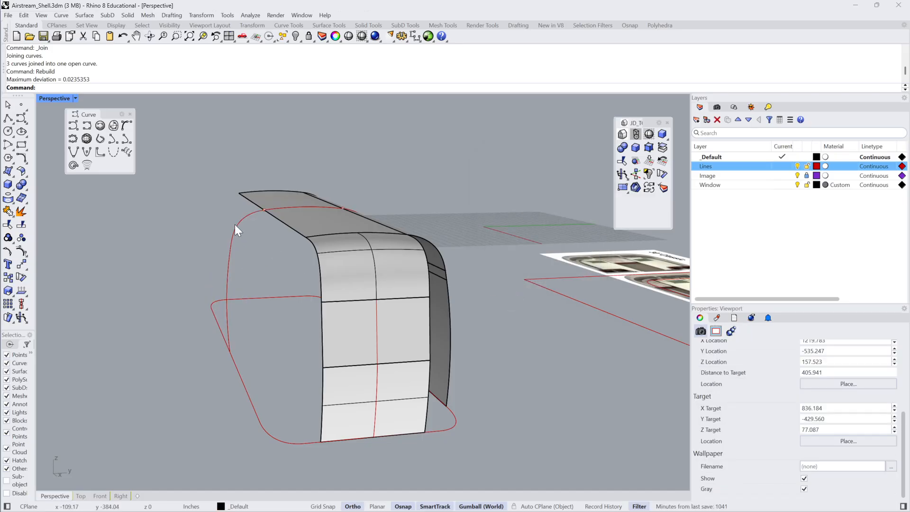
click(23, 212)
click(23, 212)
click(22, 211)
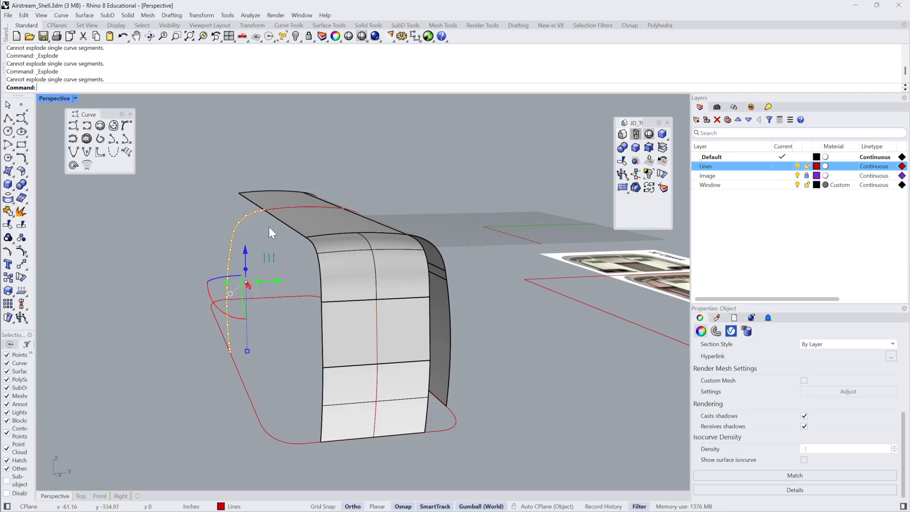
click(268, 227)
Extrude the rebuilt side profile curve in both directions along the trailer to match the shell's length.
click(242, 230)
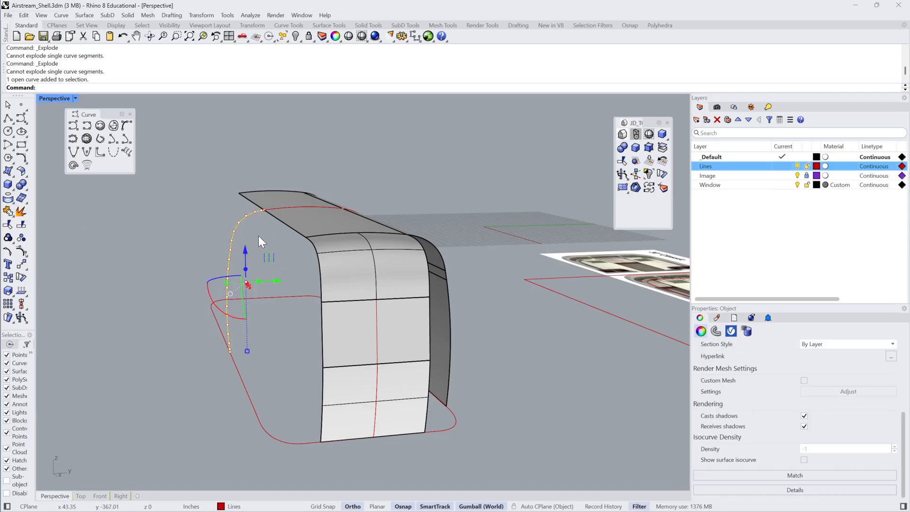
key(BackSpace)
key(BackSpace)
key(BackSpace)
text(Sext)
key(BackSpace)
key(BackSpace)
key(BackSpace)
key(BackSpace)
text(ExtrudeCrv)
key(Return)
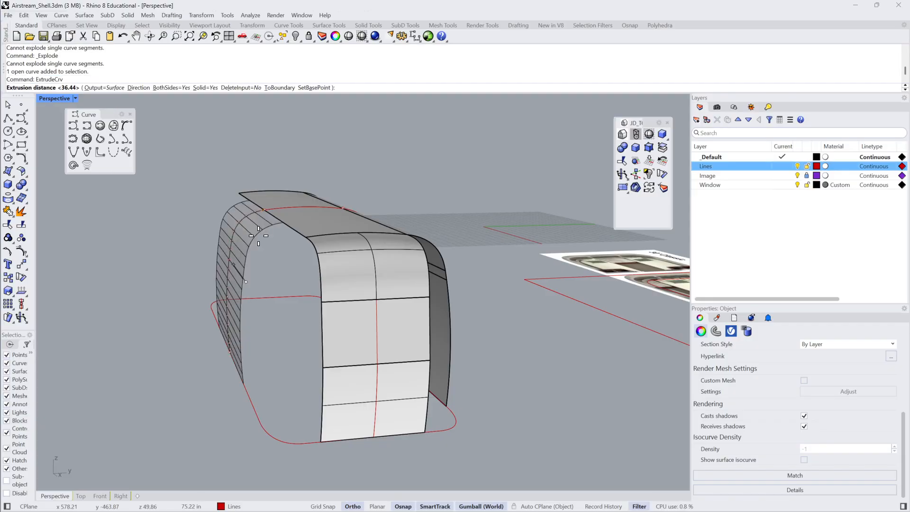
right_drag(259, 235, 304, 305)
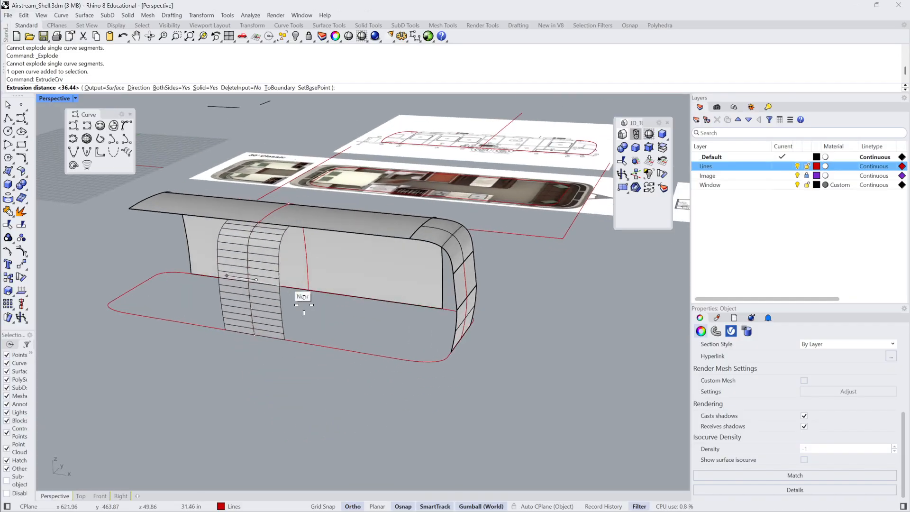
click(399, 361)
click(358, 371)
Turn off the surface isocurve display for the new extruded side panel.
right_drag(358, 372, 255, 287)
click(255, 275)
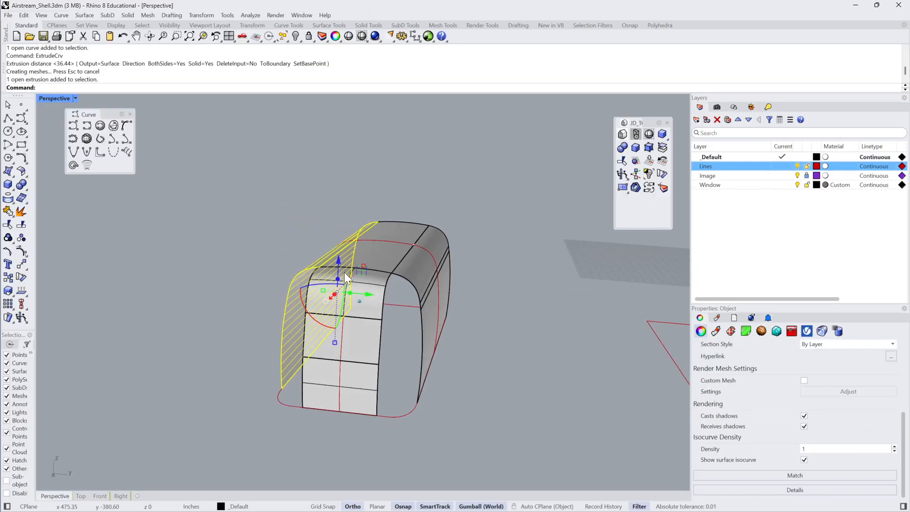
click(454, 272)
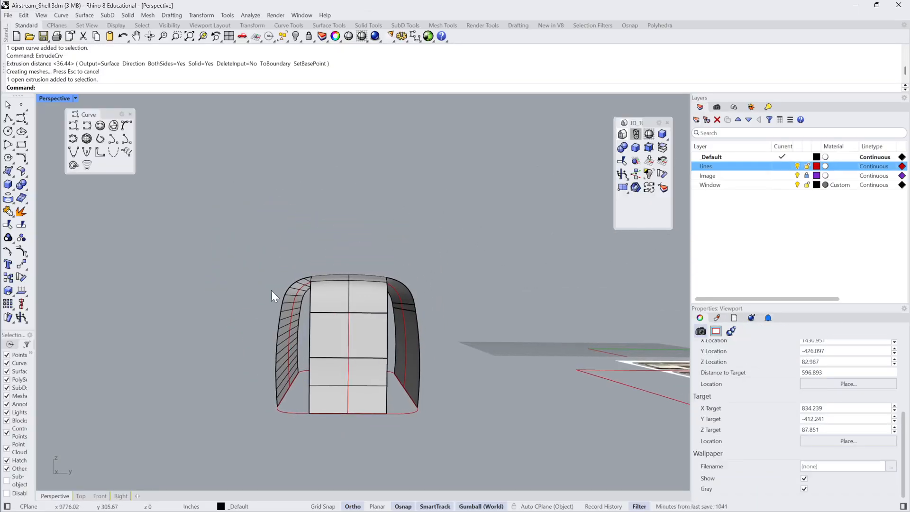
click(284, 308)
right_drag(284, 308, 450, 313)
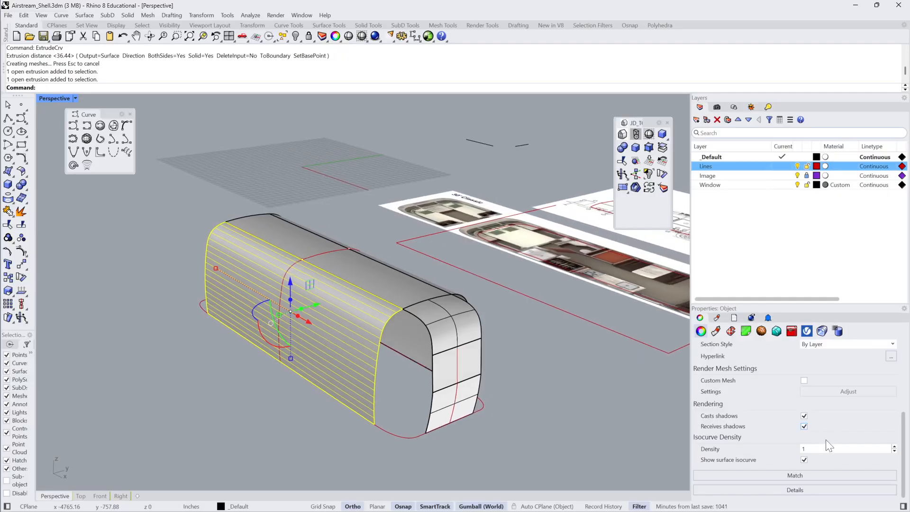
click(805, 460)
right_drag(311, 341, 289, 298)
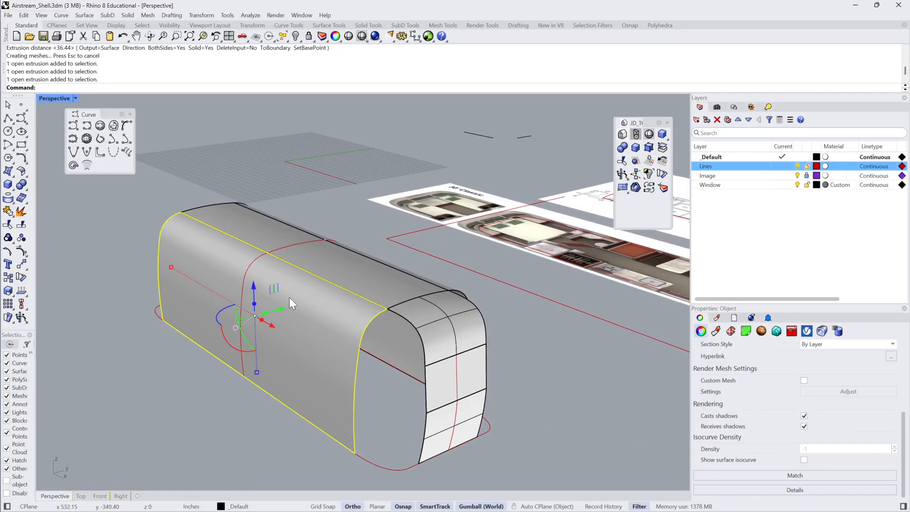
right_drag(300, 374, 480, 362)
click(480, 362)
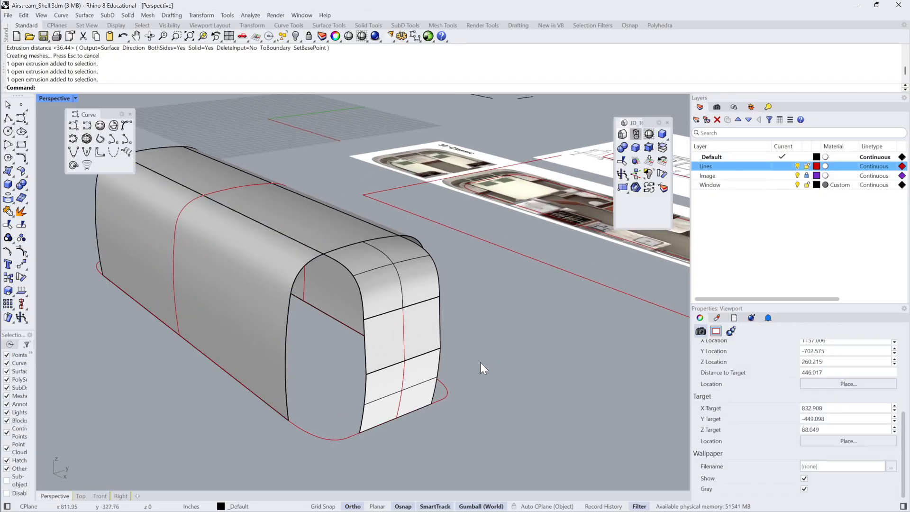
text(BlendSrf)
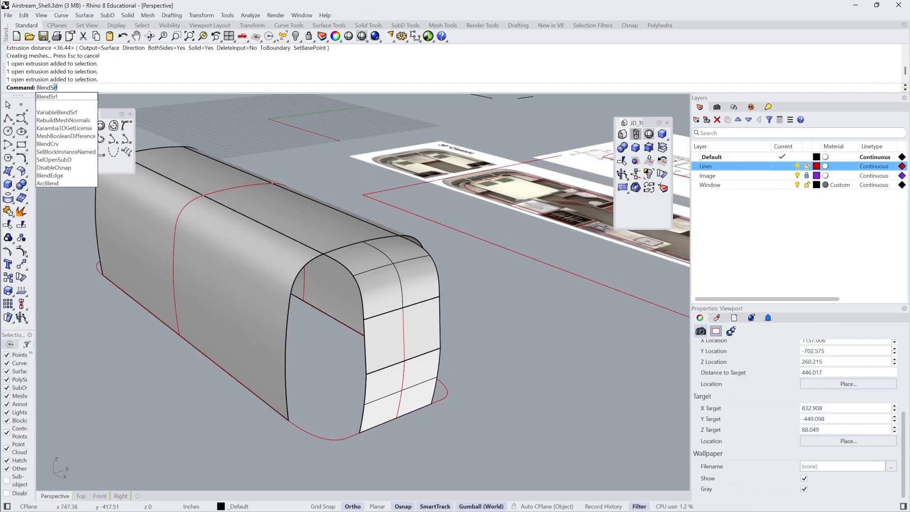
key(Return)
click(288, 411)
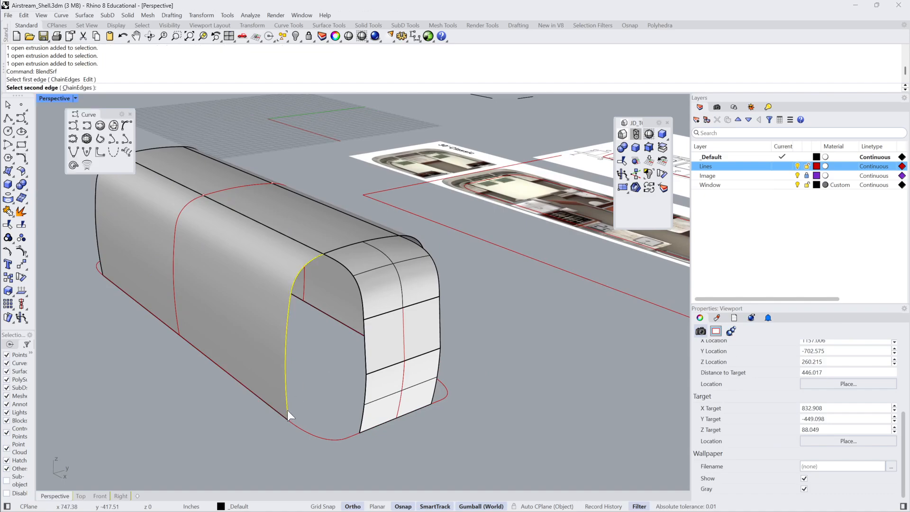
click(363, 427)
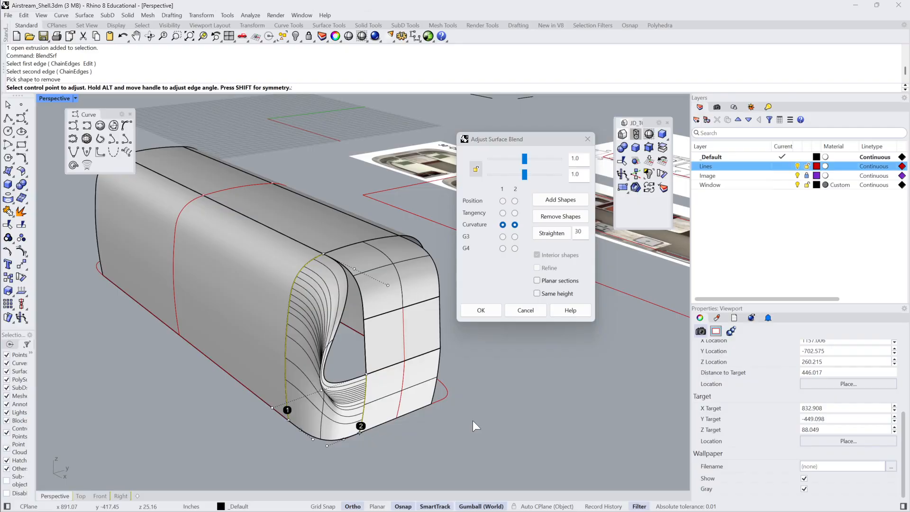
key(Escape)
Delete the old lower side panel and its vertical profile curve on the opposite side of the trailer.
click(258, 305)
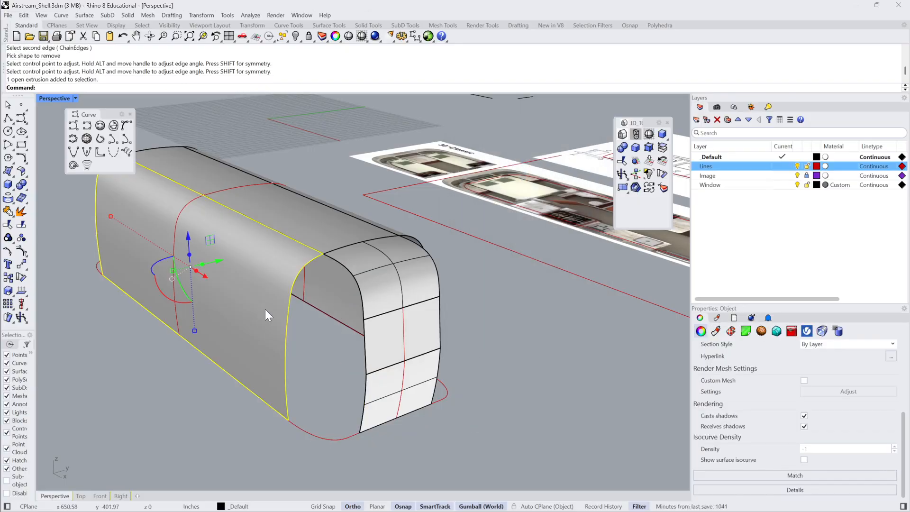
right_drag(549, 355, 480, 325)
click(484, 343)
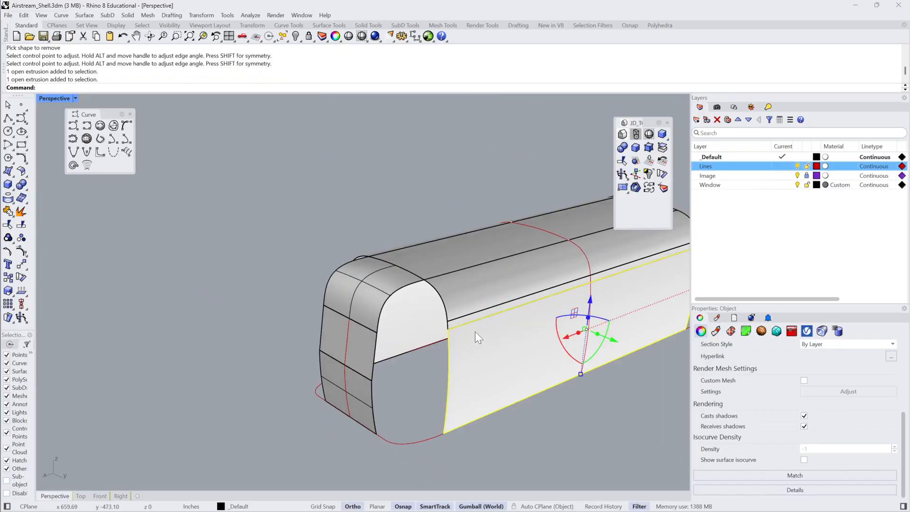
key(Delete)
click(477, 321)
click(500, 348)
key(Delete)
key(ctrl+z)
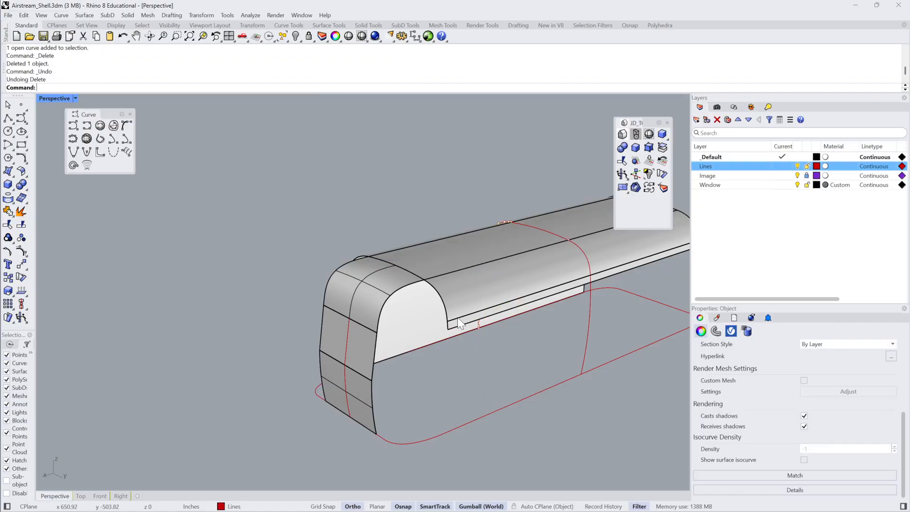
click(558, 328)
click(585, 345)
key(Delete)
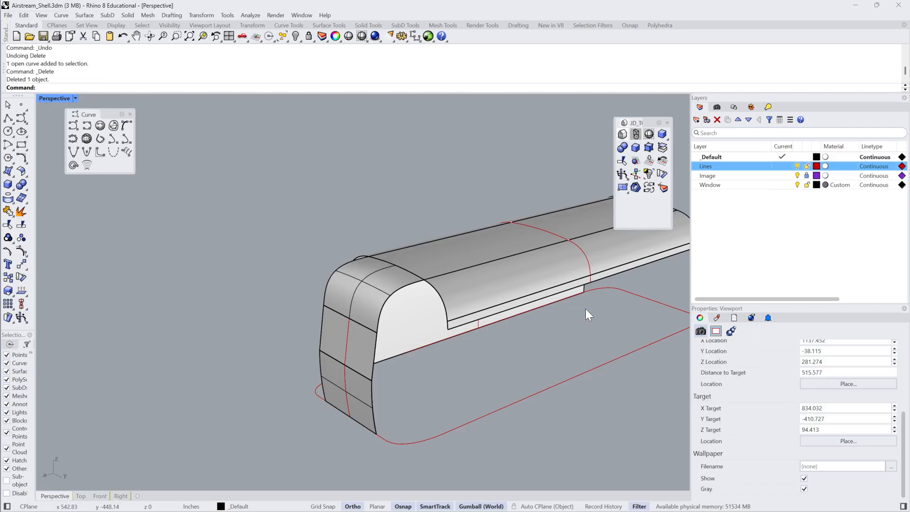
Delete the remaining curved corner panel, its profile curve and the narrow strip on the opposite side.
click(590, 255)
key(Delete)
click(590, 265)
key(Delete)
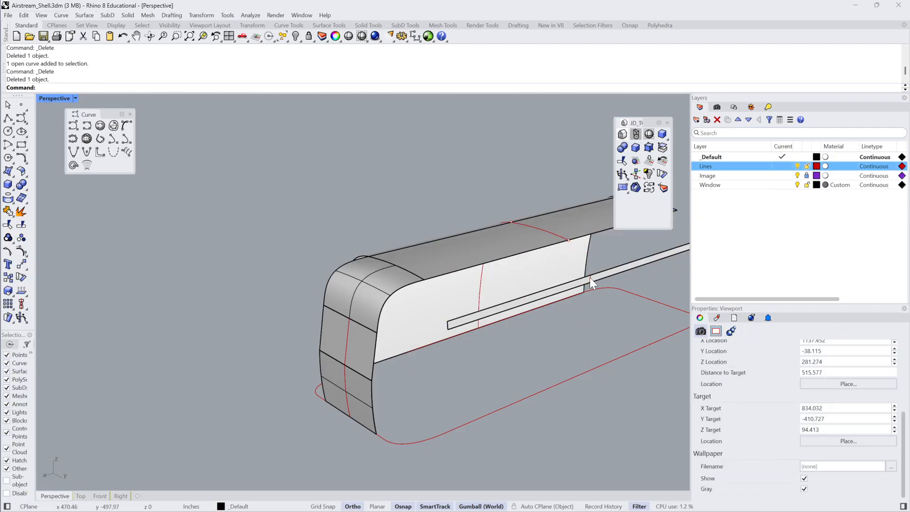
click(590, 279)
key(Delete)
click(591, 279)
key(Delete)
Mirror the new single-surface side panel across the trailer's centreline, starting the mirror plane at the end strip's bottom midpoint.
right_drag(534, 297, 386, 421)
click(294, 322)
text(Mirror)
key(Return)
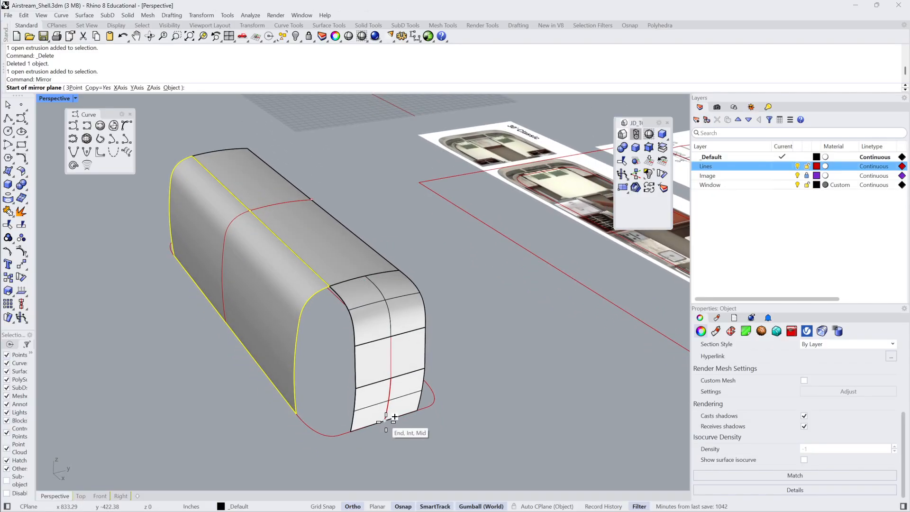
click(394, 418)
click(400, 424)
right_drag(484, 412, 429, 261)
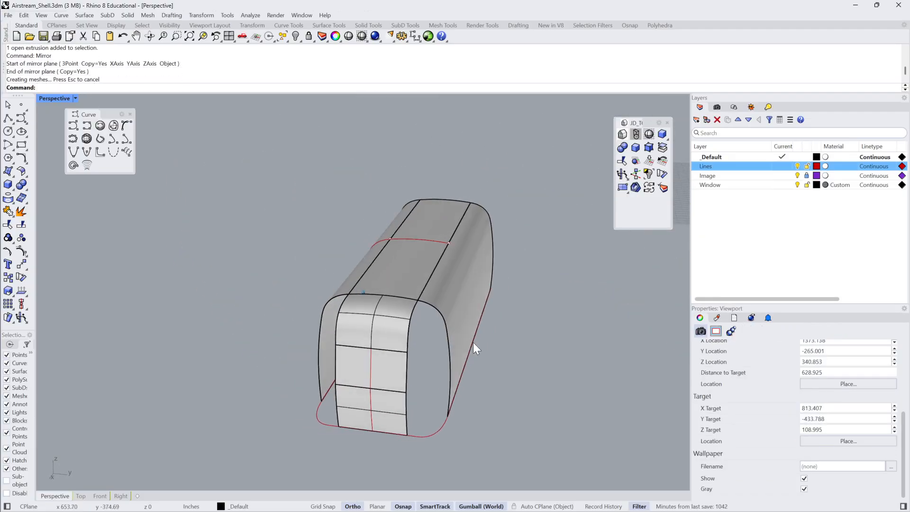
right_drag(473, 342, 397, 382)
Examine how the side panel lines up with the separate end strip surfaces at the open corner.
click(270, 339)
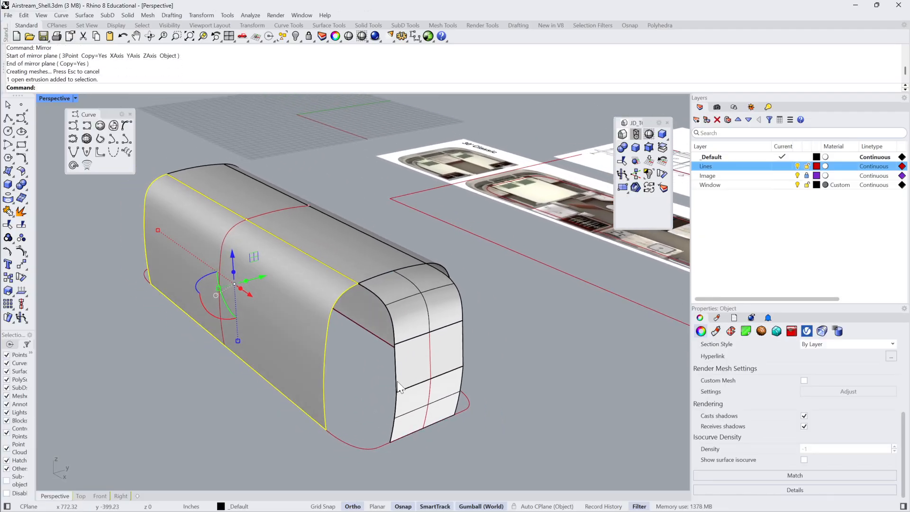
click(418, 353)
right_drag(493, 351, 542, 325)
click(542, 326)
scroll(407, 290, up, 2)
click(402, 287)
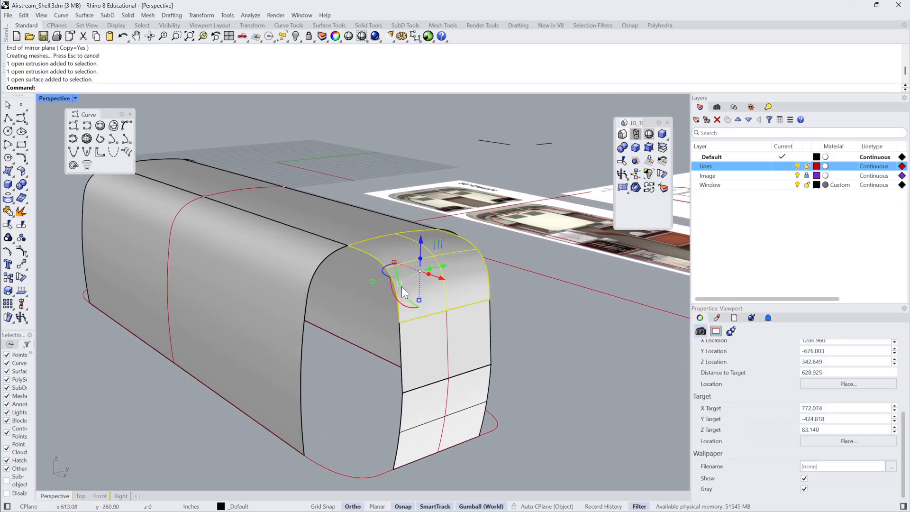
right_drag(479, 365, 214, 280)
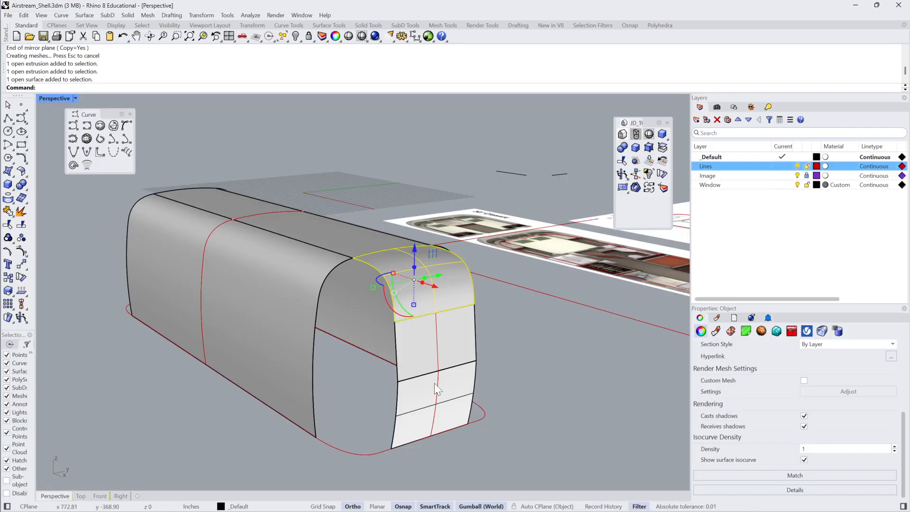
right_drag(434, 383, 422, 355)
click(422, 355)
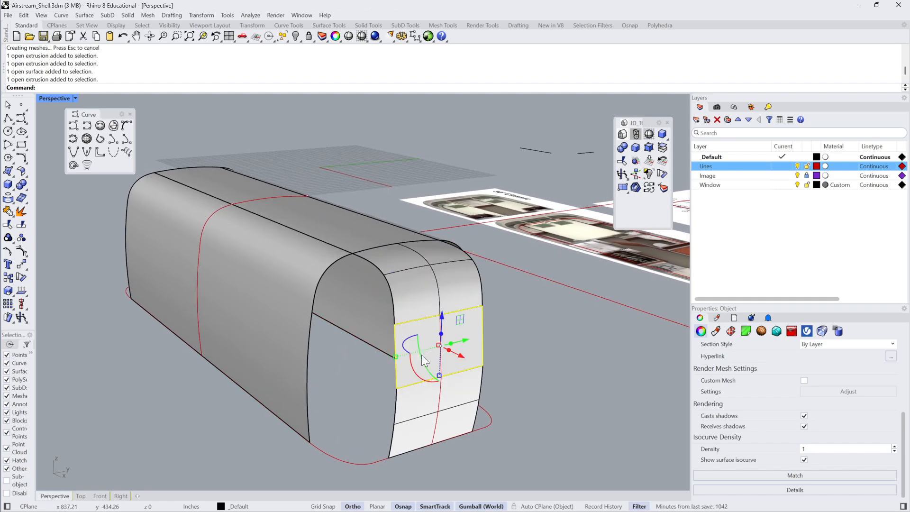
click(436, 399)
right_drag(480, 387, 568, 370)
click(568, 370)
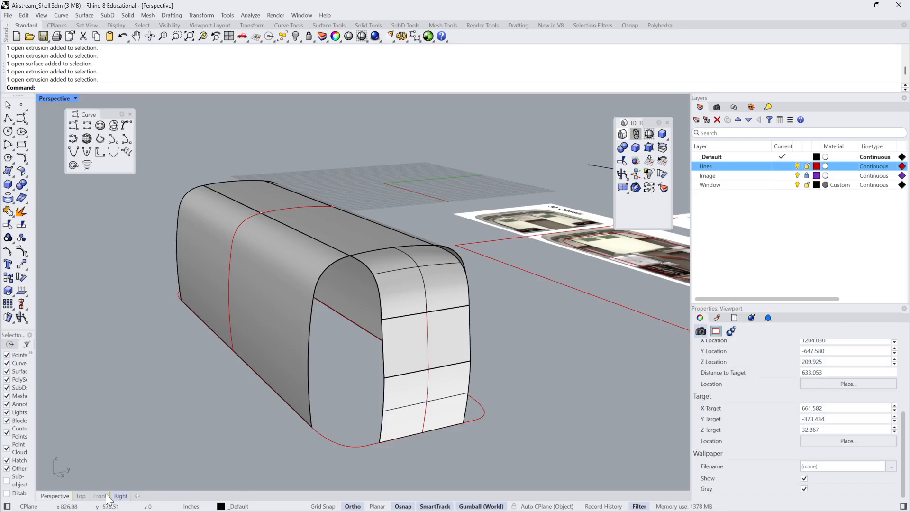
Examine the panel seams and curved end on the roadside elevation drawing in the top view.
click(82, 496)
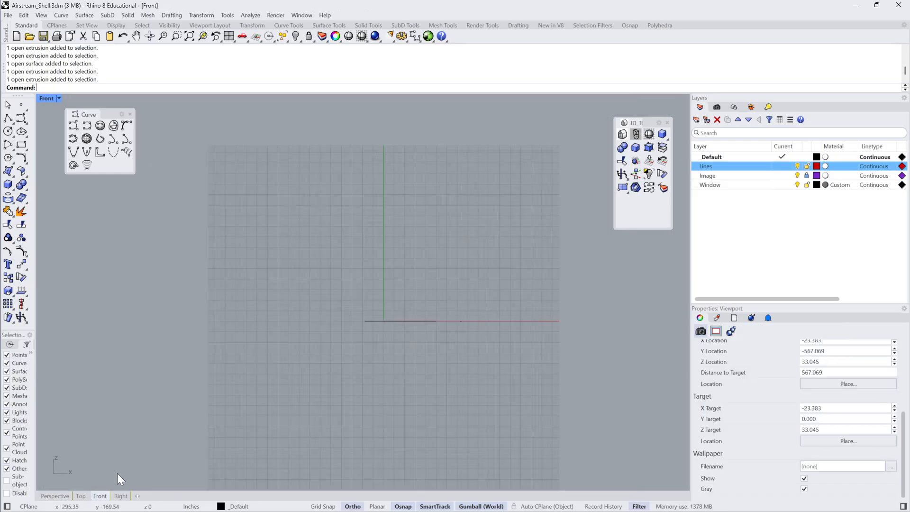
scroll(449, 289, down, 5)
scroll(434, 268, up, 10)
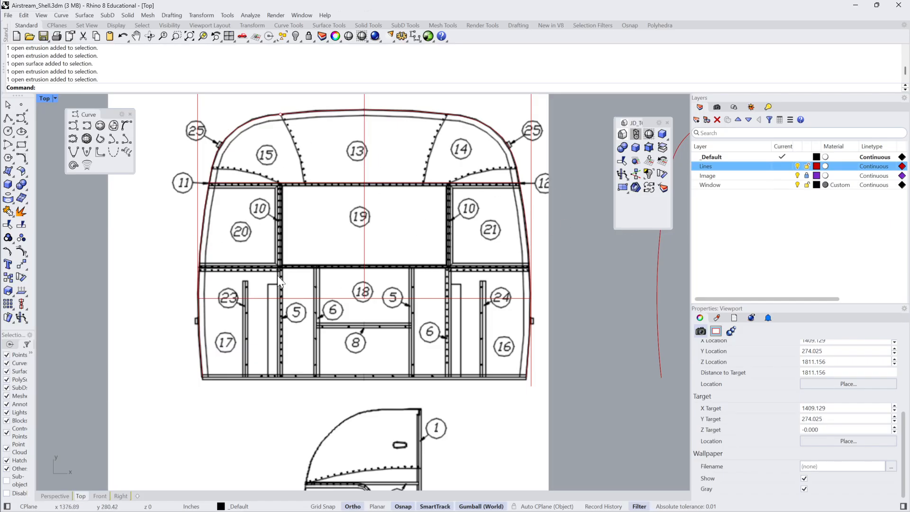
scroll(451, 299, down, 18)
right_drag(401, 313, 449, 260)
right_drag(277, 262, 428, 261)
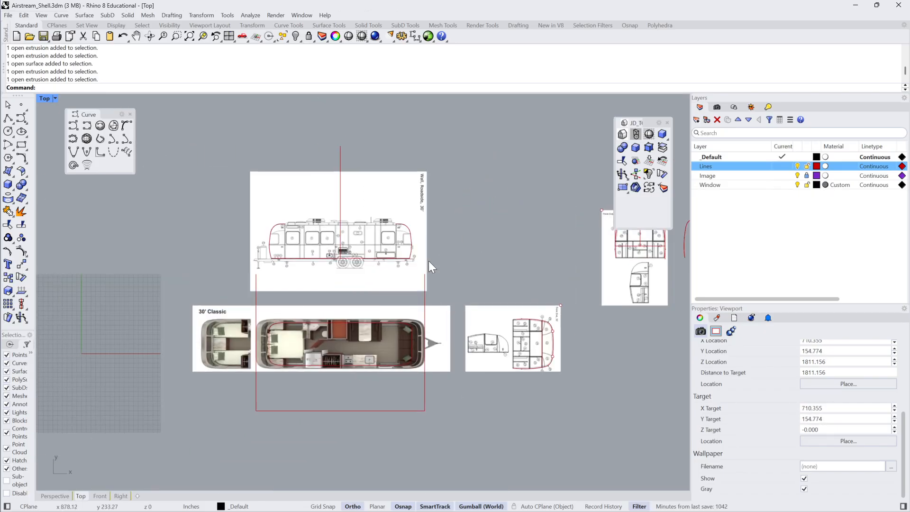
scroll(429, 261, up, 10)
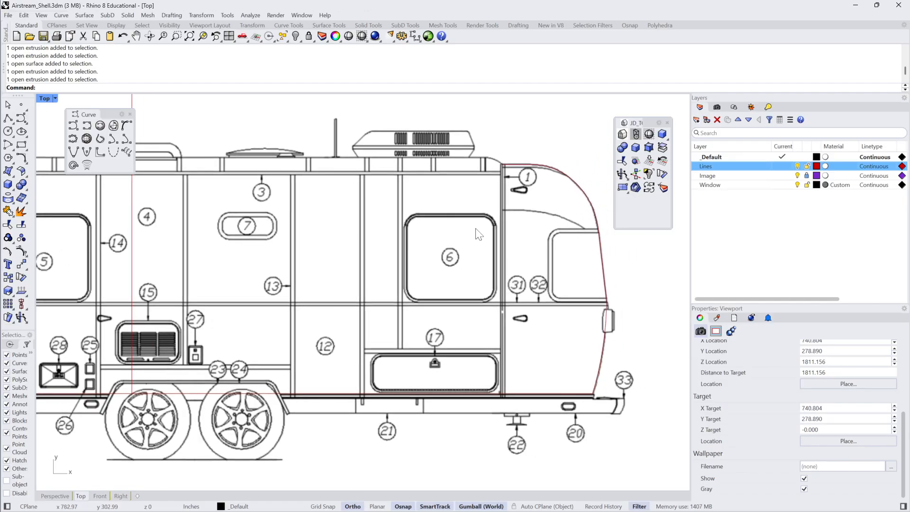
right_drag(484, 290, 566, 301)
scroll(562, 305, down, 2)
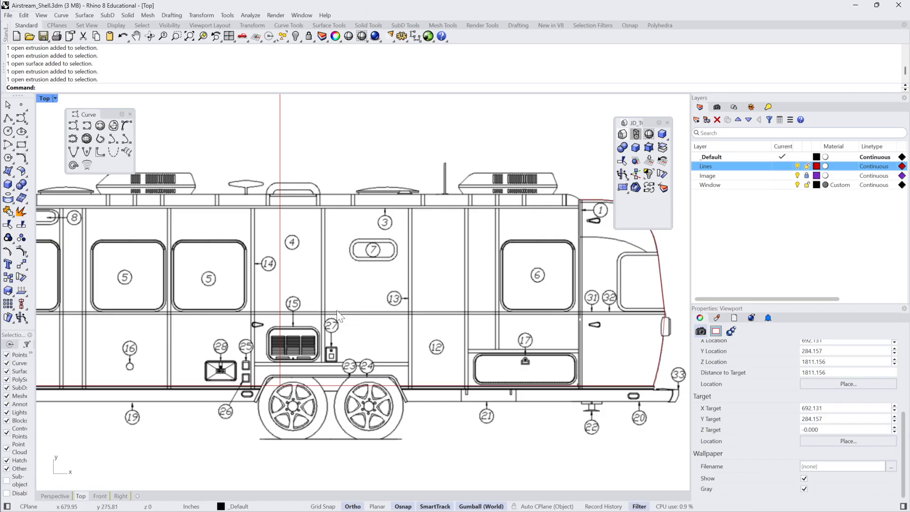
scroll(349, 316, down, 2)
scroll(339, 313, up, 4)
right_drag(516, 318, 403, 312)
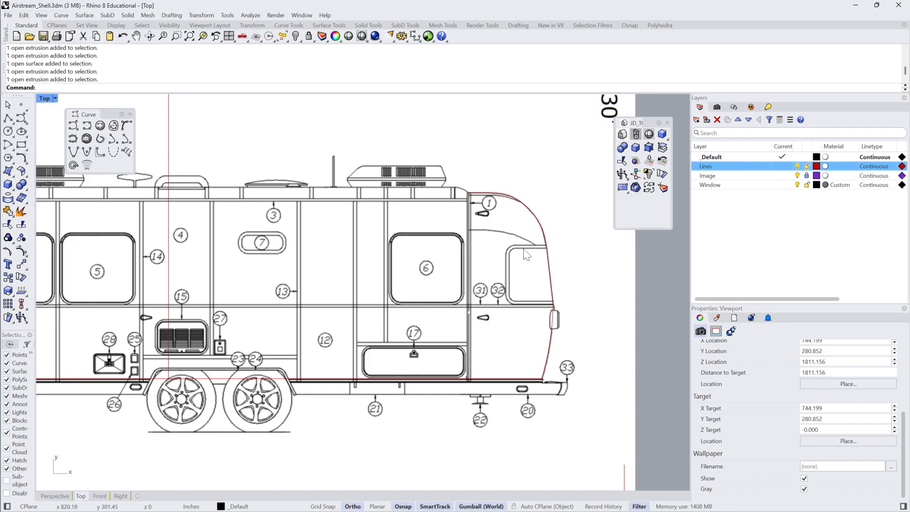
scroll(477, 252, up, 4)
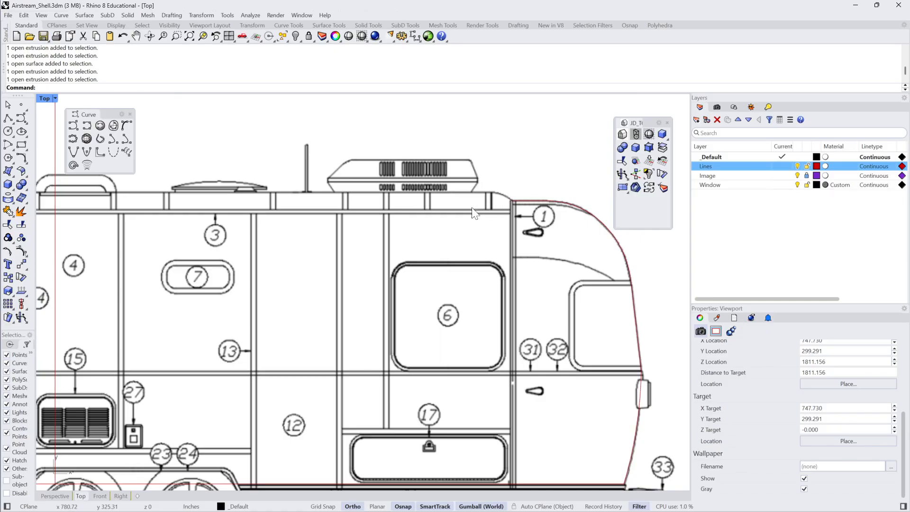
scroll(468, 208, down, 5)
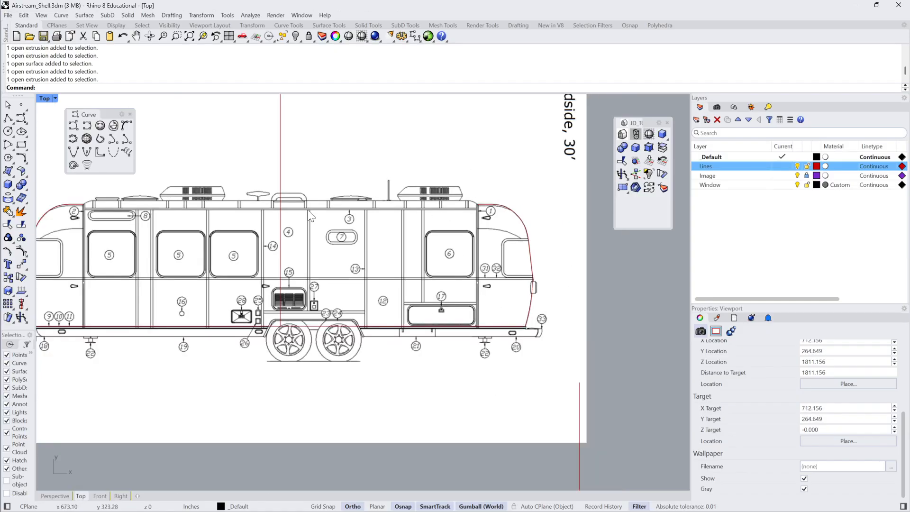
scroll(357, 201, down, 3)
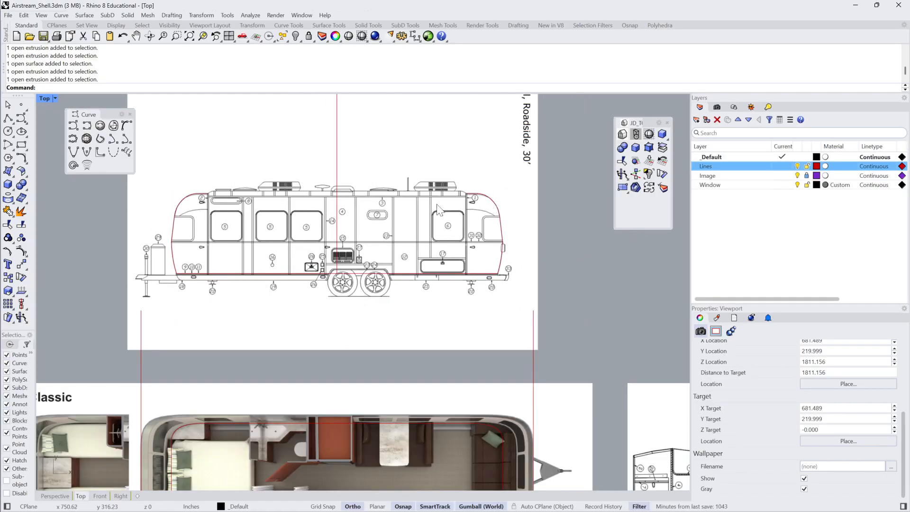
scroll(489, 236, up, 2)
scroll(489, 223, down, 2)
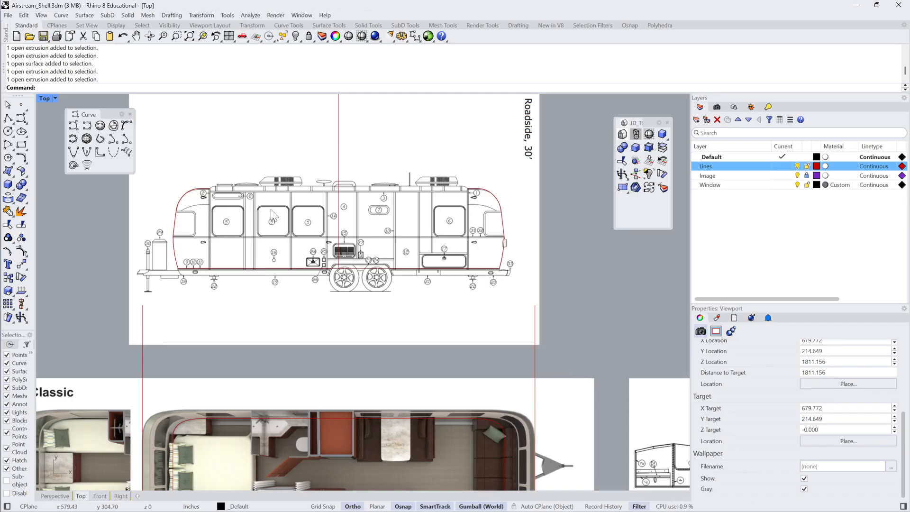
Create a horizontal plane surface in the perspective view, from the end strip's lower seam corner through the side panel.
click(54, 496)
scroll(365, 280, down, 2)
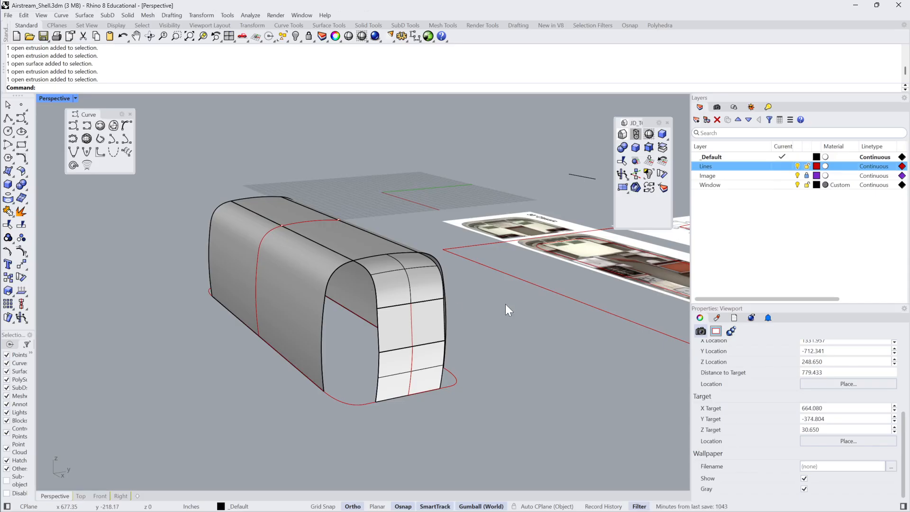
scroll(393, 298, up, 4)
click(391, 292)
click(326, 311)
scroll(326, 311, down, 5)
scroll(296, 320, up, 1)
click(275, 304)
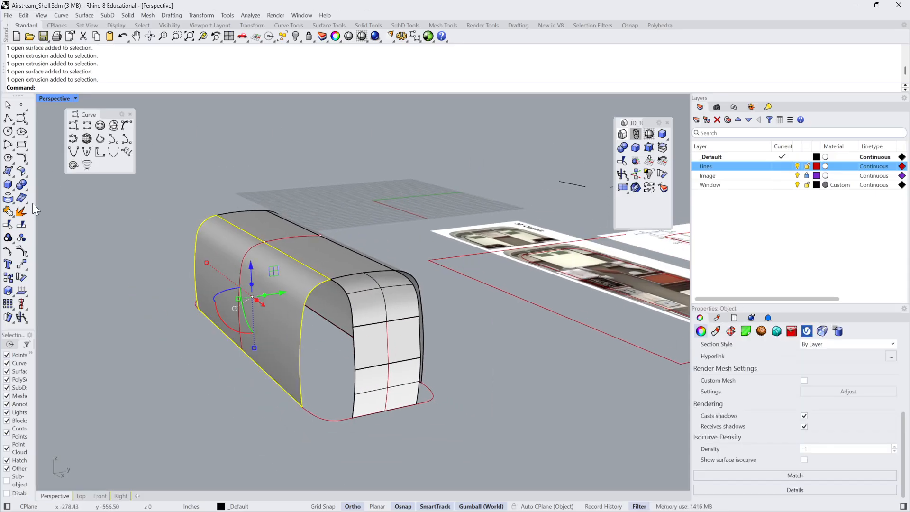
click(7, 172)
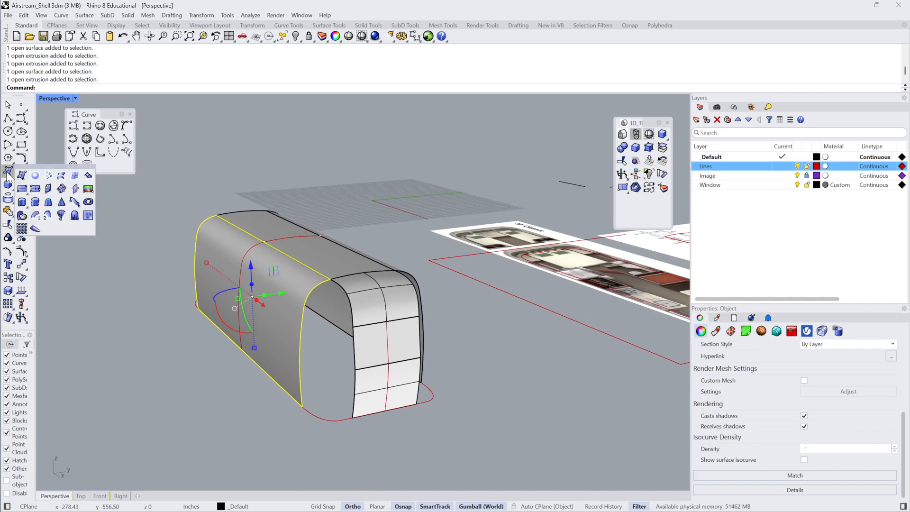
click(23, 189)
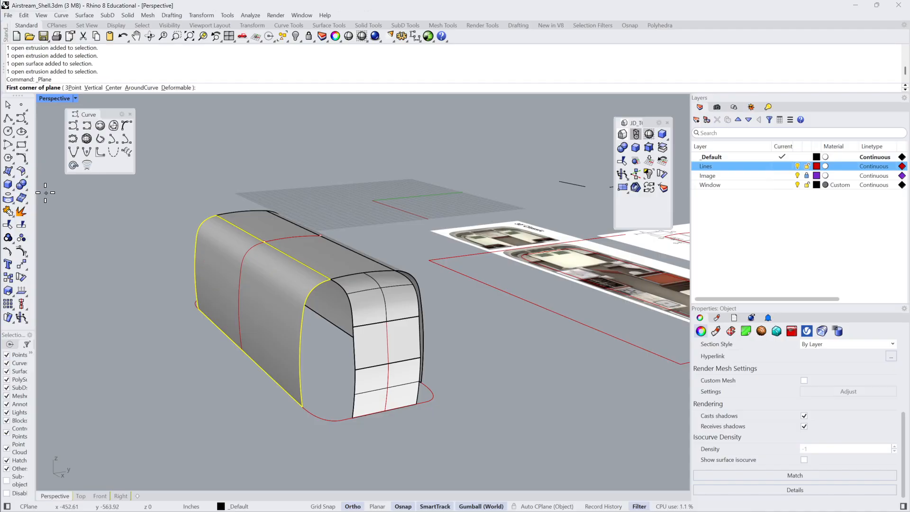
click(420, 359)
click(94, 225)
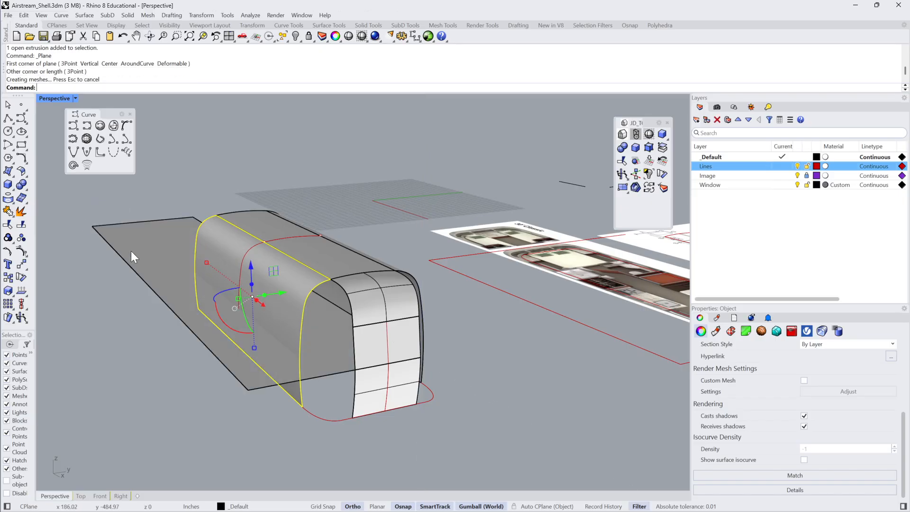
Copy the horizontal plane up to the end strip's upper seam corner.
click(241, 344)
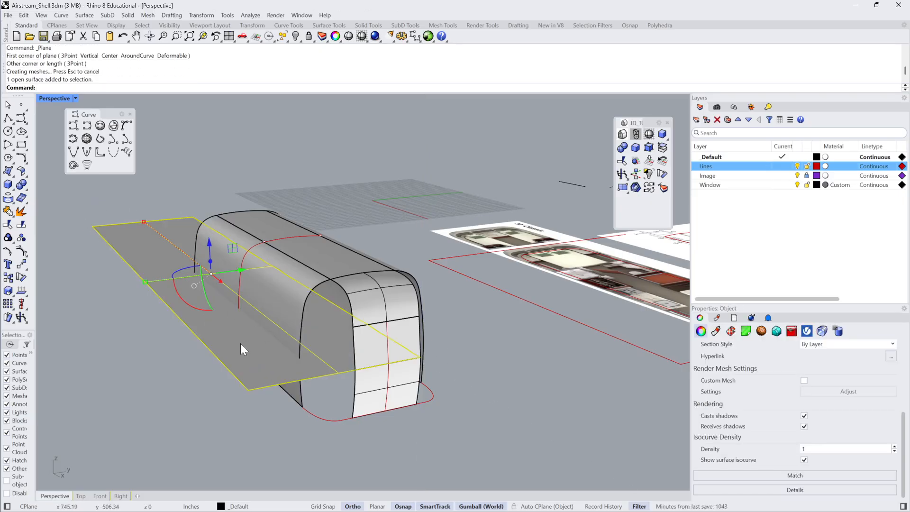
click(8, 277)
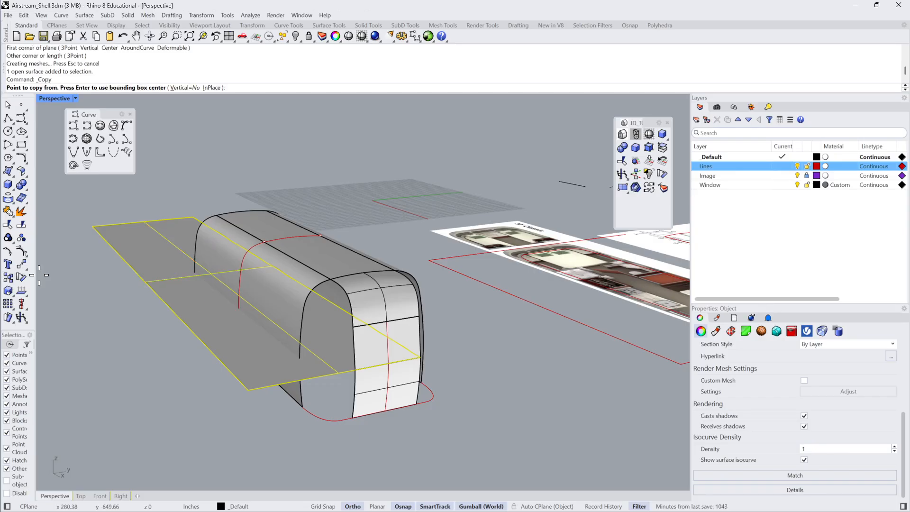
click(420, 358)
click(416, 319)
key(Return)
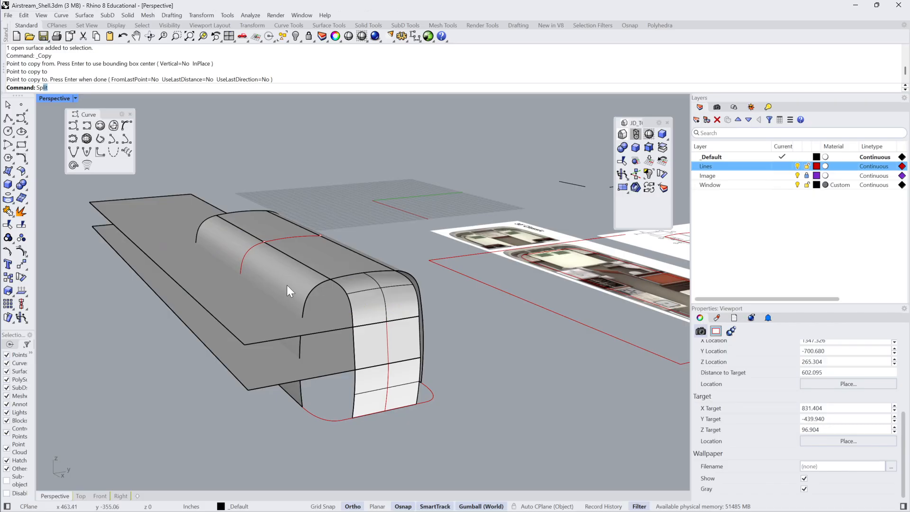
Split the side panel surface using the two horizontal planes as cutting objects.
key(Return)
click(256, 250)
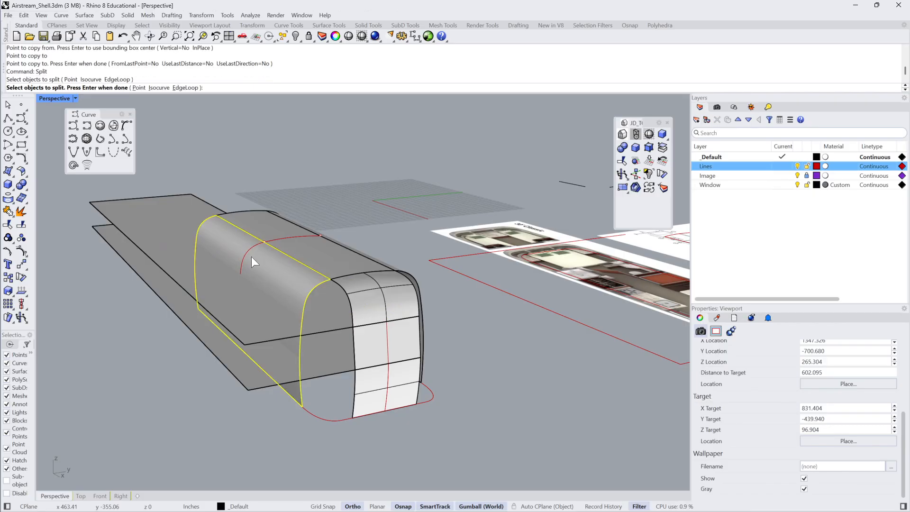
key(Return)
click(158, 286)
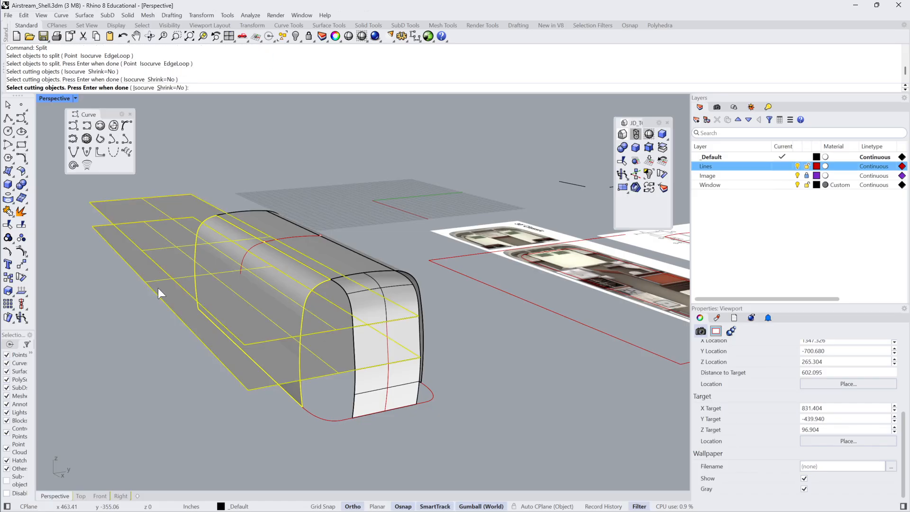
key(Return)
Delete both horizontal cutting planes.
click(196, 278)
key(Delete)
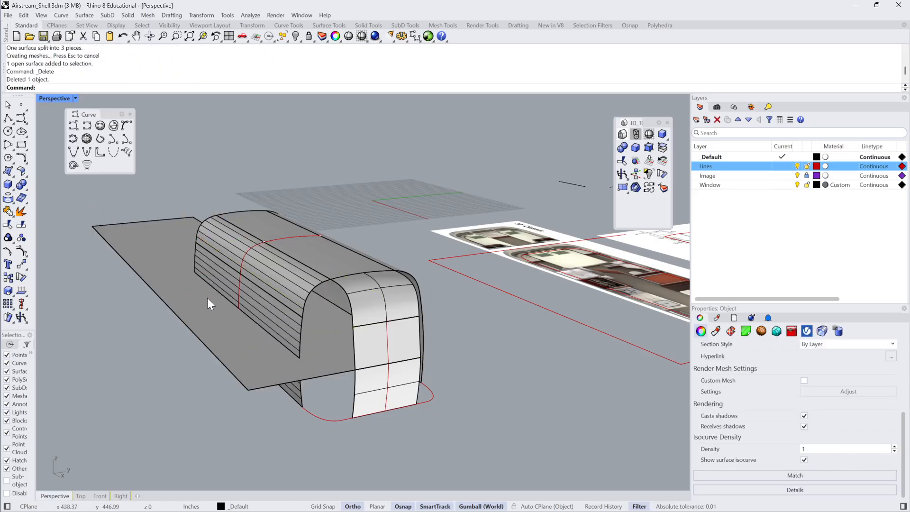
click(207, 321)
key(Delete)
Hide the surface isocurves on the three split side panel pieces.
right_drag(463, 312, 305, 291)
click(305, 290)
shift+click(294, 325)
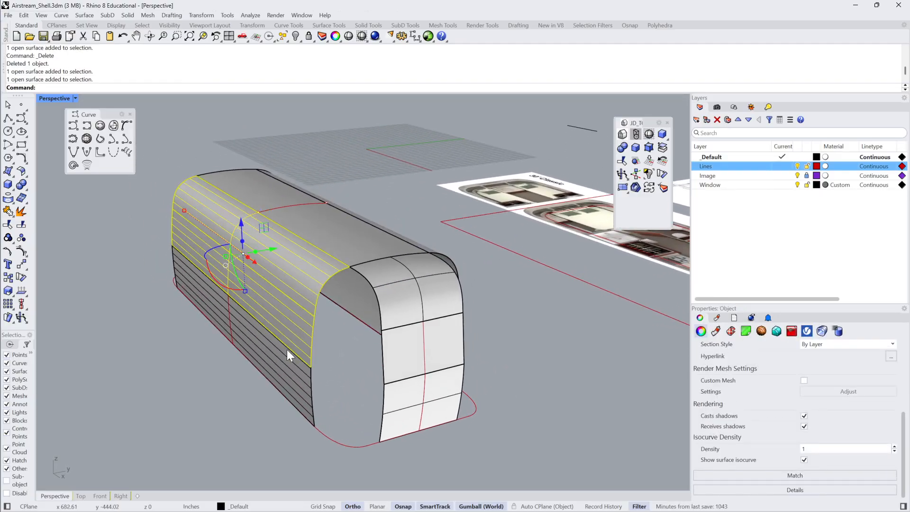
shift+click(286, 349)
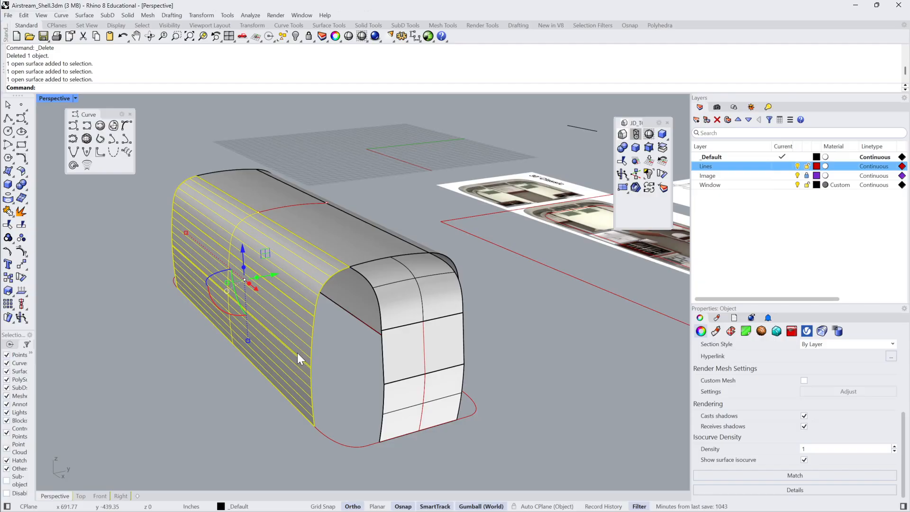
click(804, 461)
click(572, 460)
Start a surface blend across the open corner between the lower side panel edge and the lower end strip edge, with curvature continuity.
right_drag(478, 389, 358, 365)
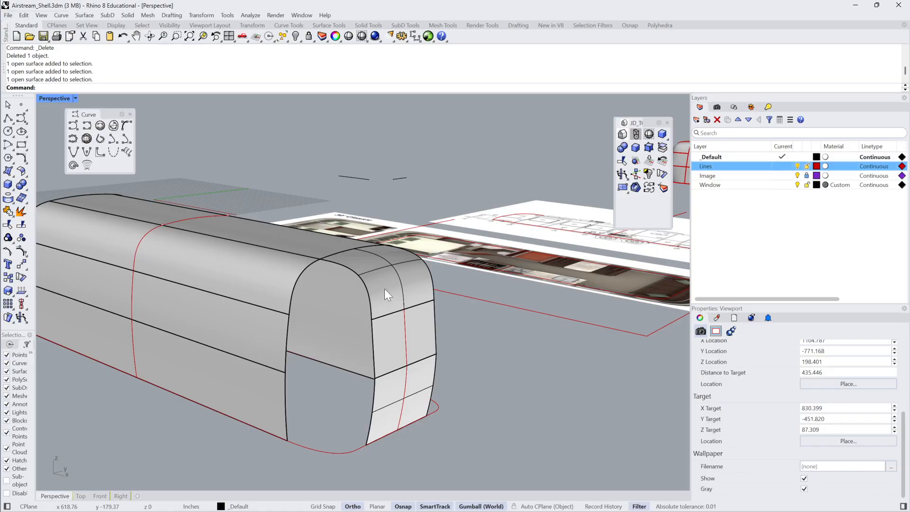
right_drag(386, 295, 320, 369)
text(Blend)
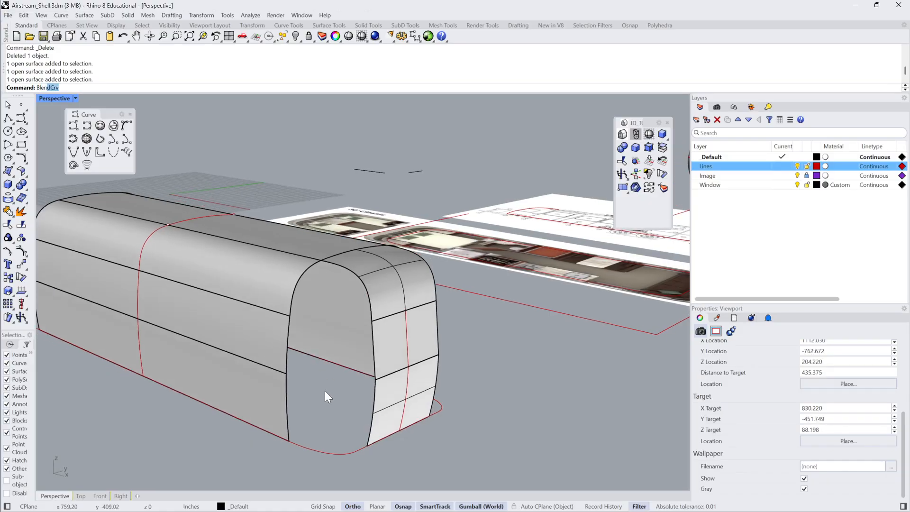
text(Srf)
key(Return)
scroll(326, 391, up, 2)
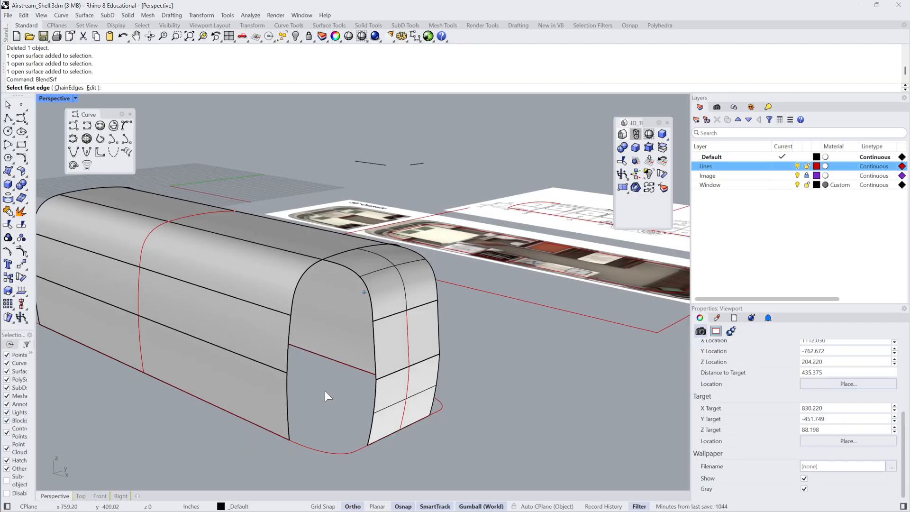
click(252, 419)
click(349, 417)
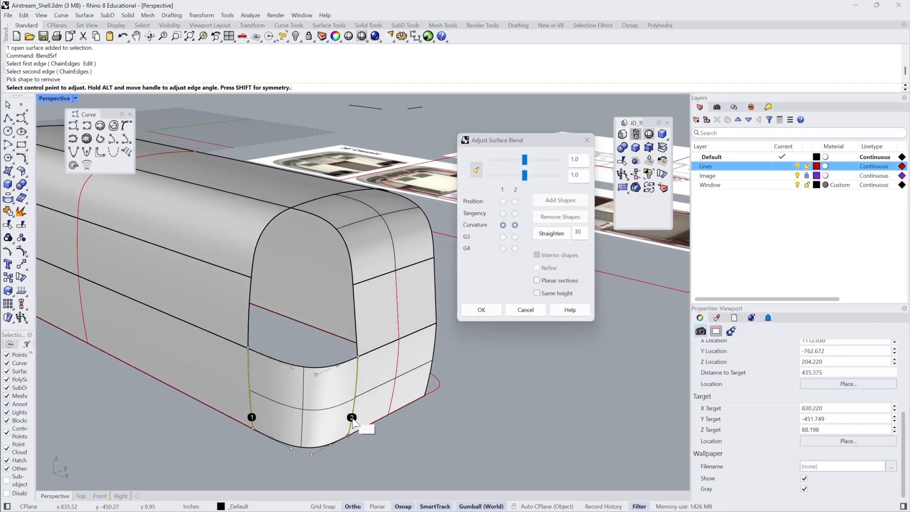
Try to reshape the blend's bottom edge toward the red floor outline by moving its control points, and undo the adjustments.
right_drag(402, 417, 373, 232)
click(362, 236)
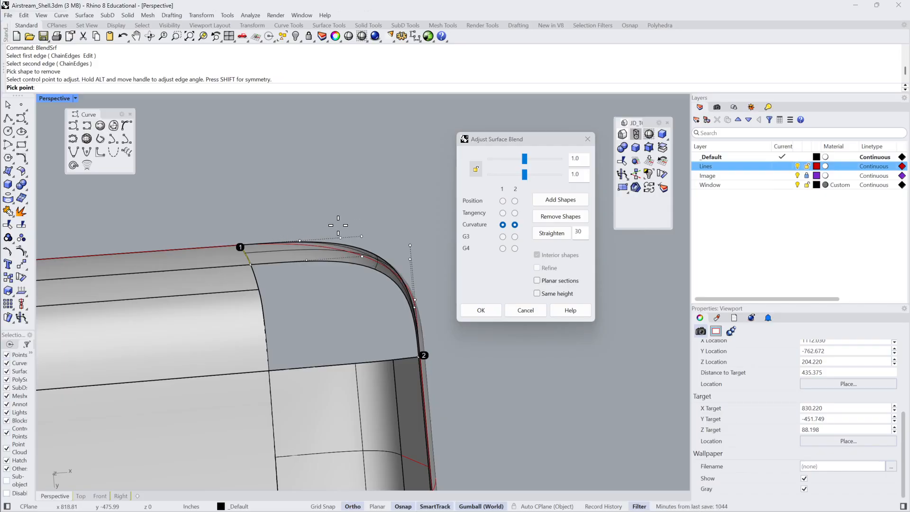
click(321, 228)
click(410, 245)
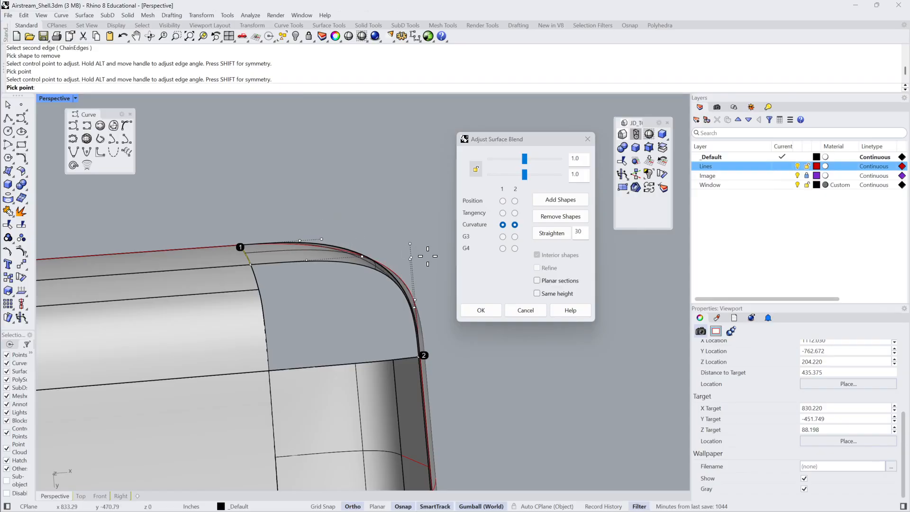
click(430, 230)
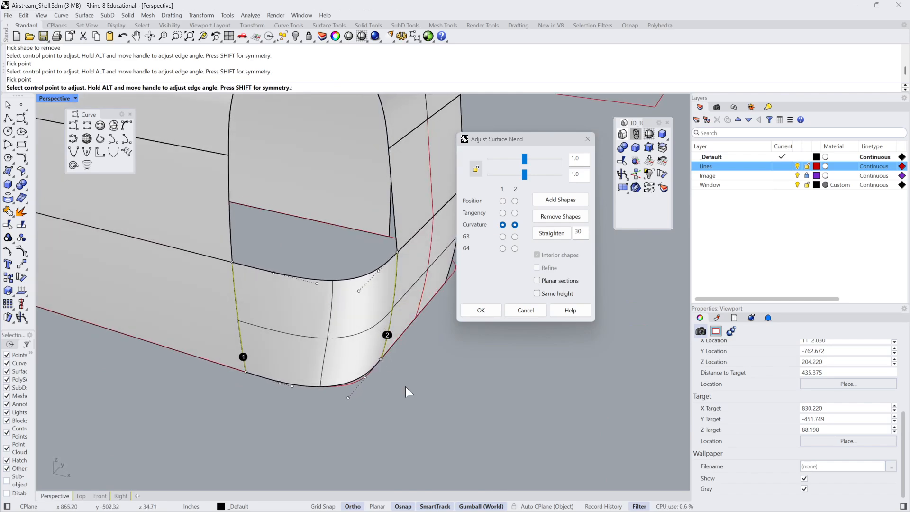
key(ctrl+z)
key(ctrl+z)
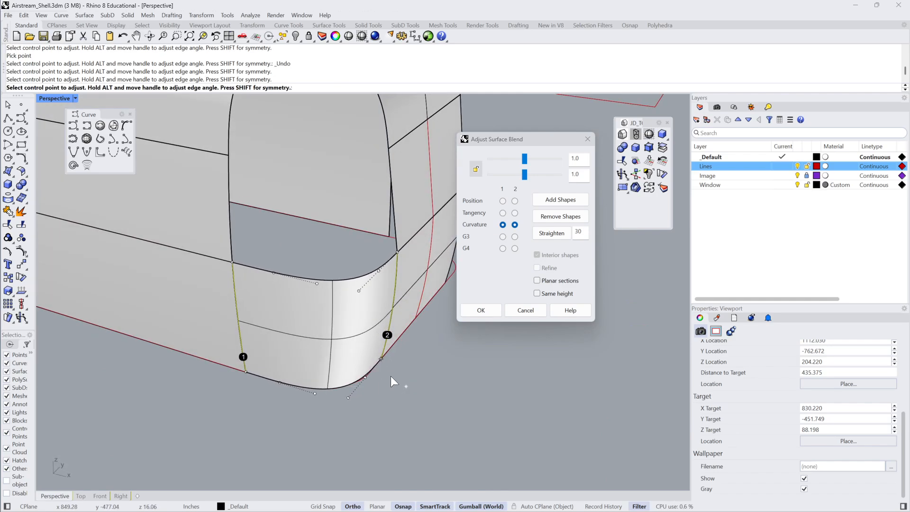
Accept the lower corner blend and blend the middle side panel edge to the middle end strip edge with curvature continuity.
right_click(399, 359)
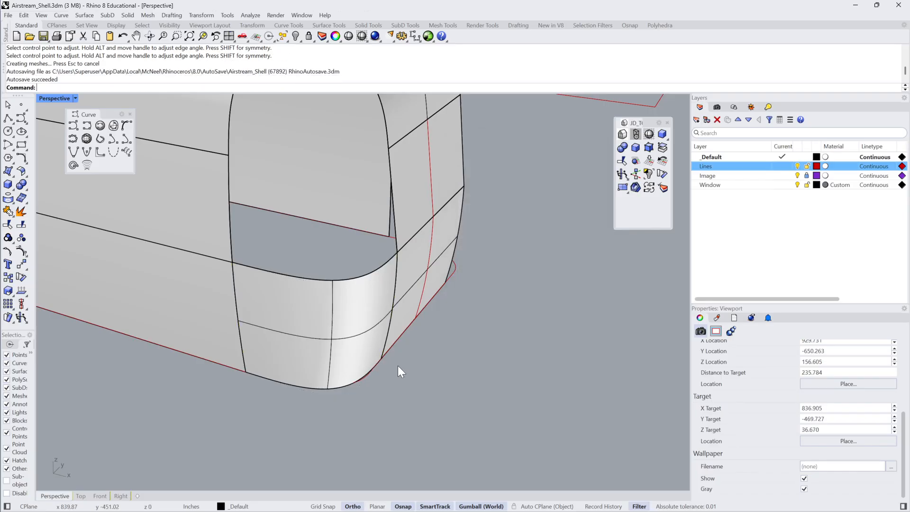
right_drag(398, 365, 548, 320)
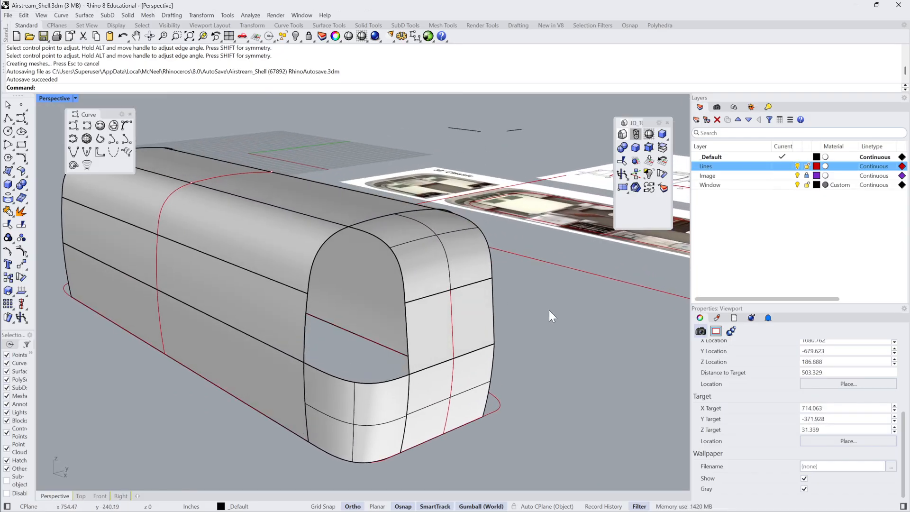
text(Bl)
text(endSrf)
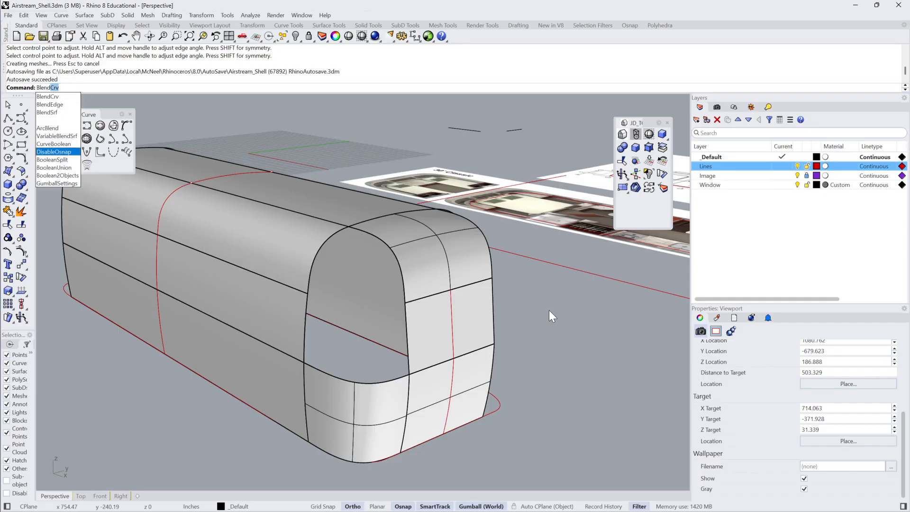
key(Return)
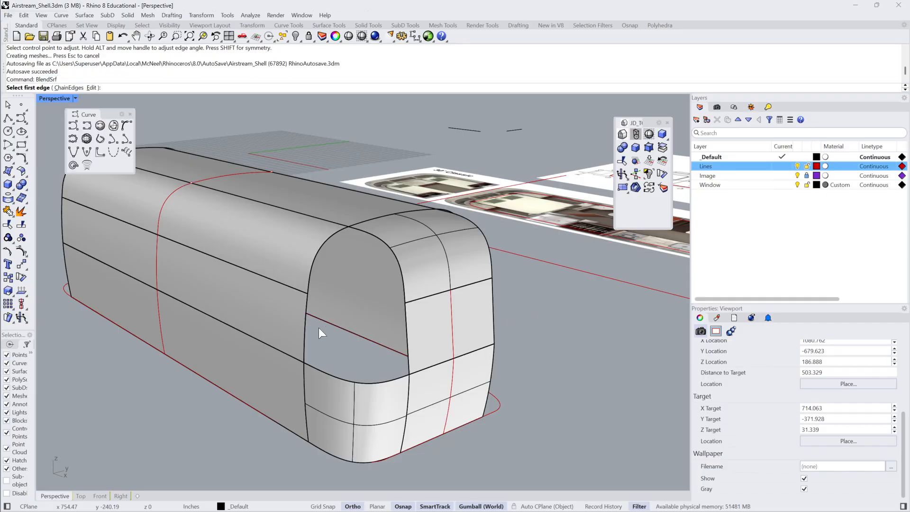
click(305, 328)
click(409, 335)
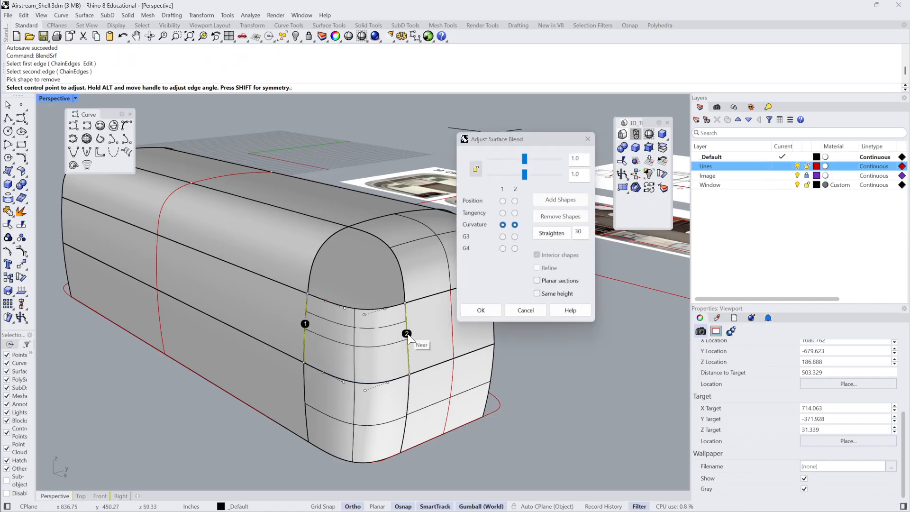
Accept the middle corner blend, try a curvature surface blend across the upper corner opening from side edge to end edge, and undo the latter.
key(Return)
key(Return)
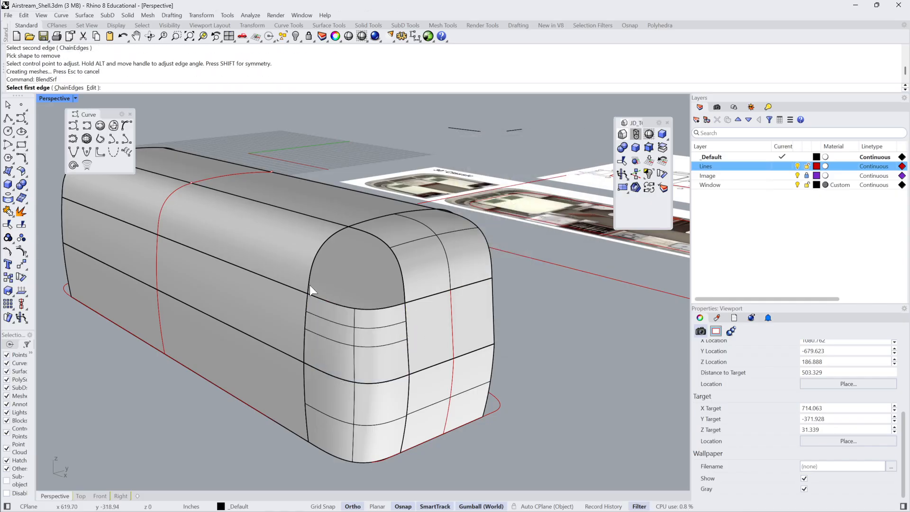
click(310, 286)
click(408, 298)
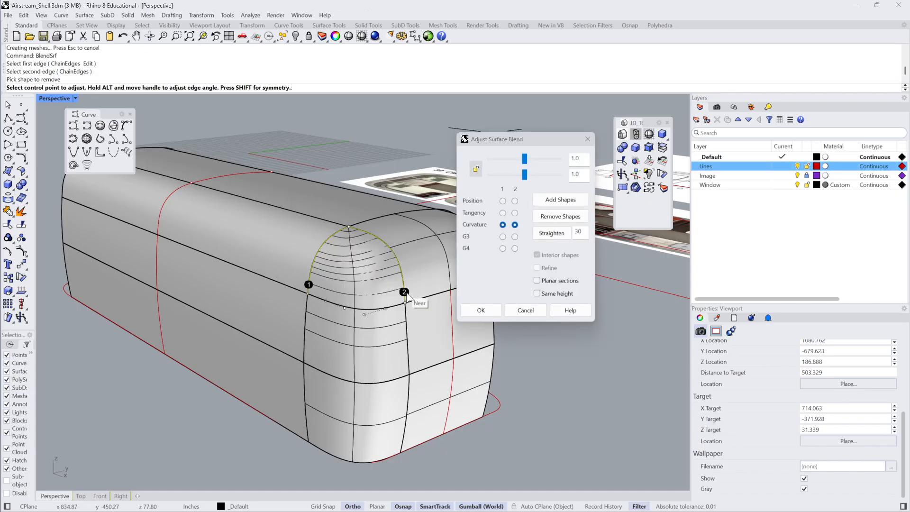
key(Return)
scroll(504, 291, down, 3)
right_drag(424, 294, 347, 275)
scroll(373, 292, up, 2)
scroll(347, 275, up, 2)
key(ctrl+z)
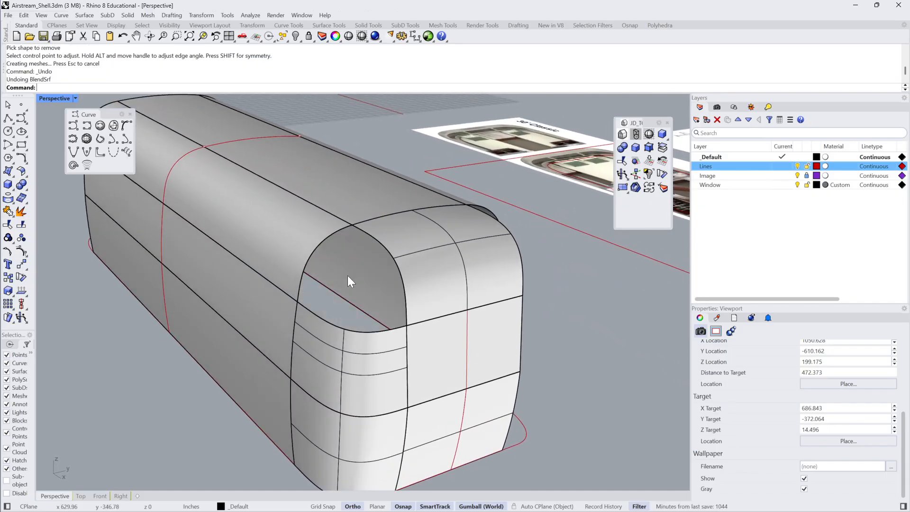
Fill the upper corner opening with a curvature-continuous BlendSrf between its bottom edge and the arched edge above.
key(Return)
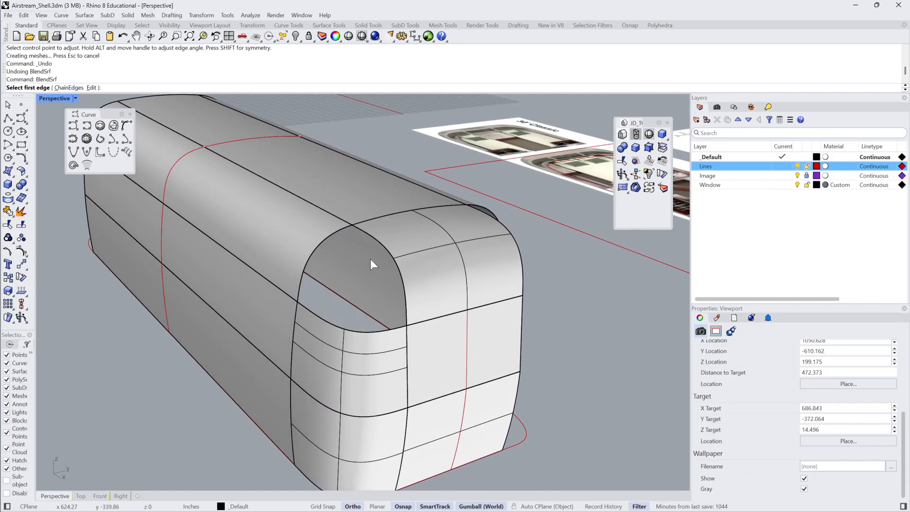
click(324, 321)
click(363, 232)
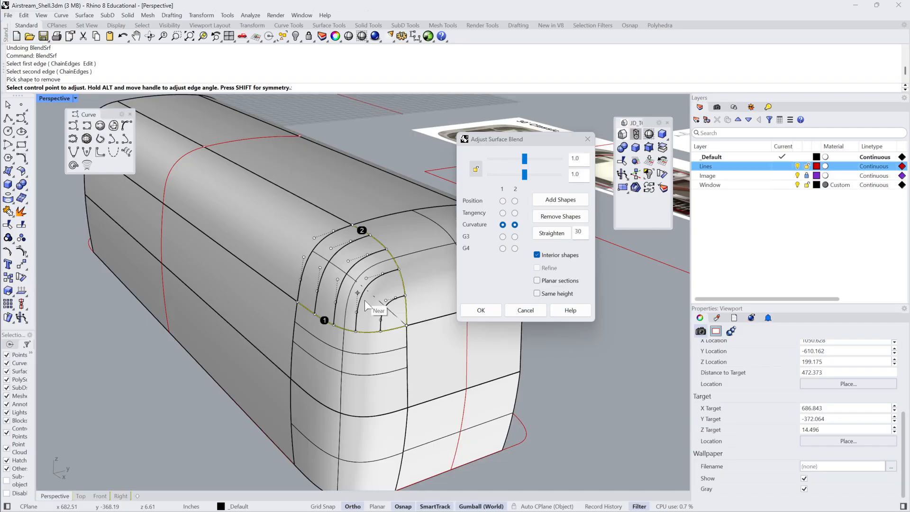
click(496, 314)
Replace the middle corner patch with a curvature-continuous BlendSrf between the upper patch's bottom edge and the lower patch's top edge.
click(331, 352)
key(Delete)
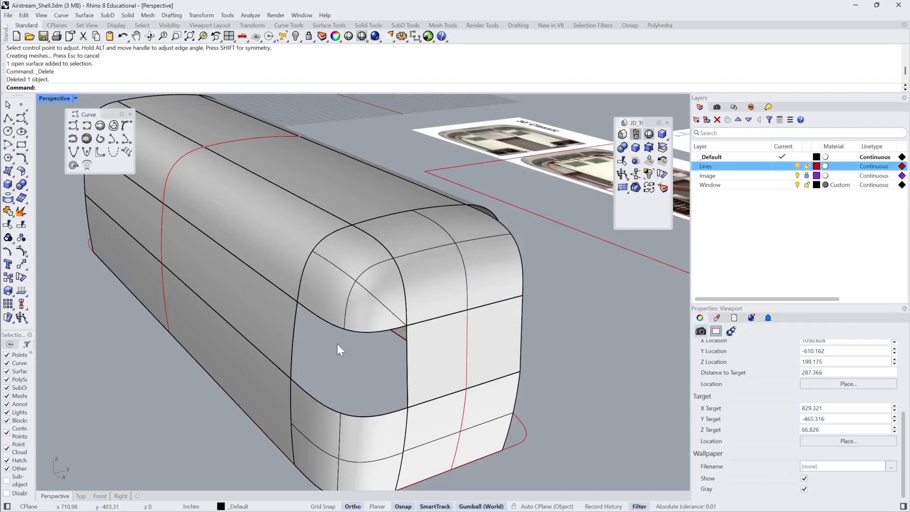
text(Be)
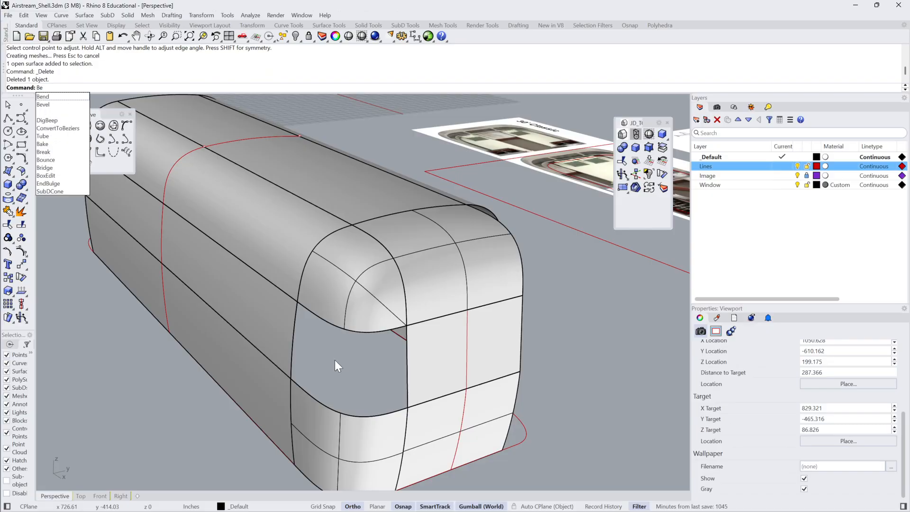
key(BackSpace)
text(lend)
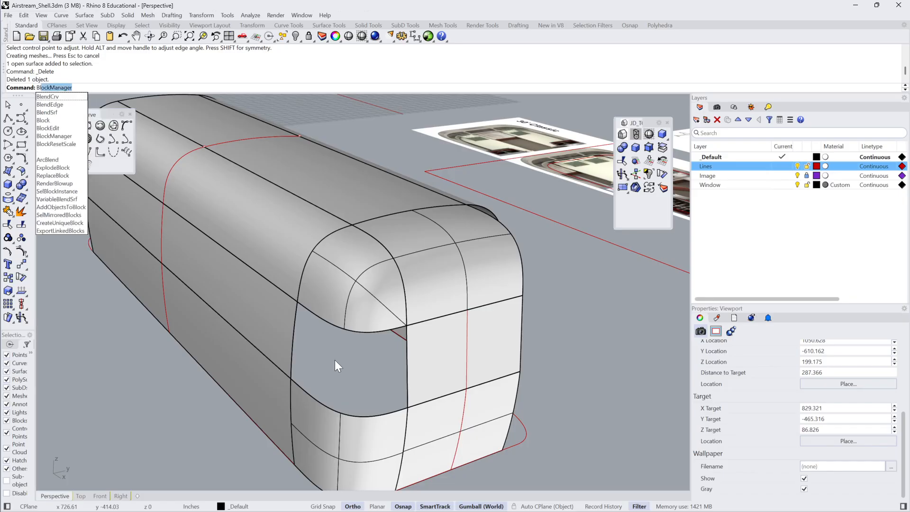
text(Srf)
key(Return)
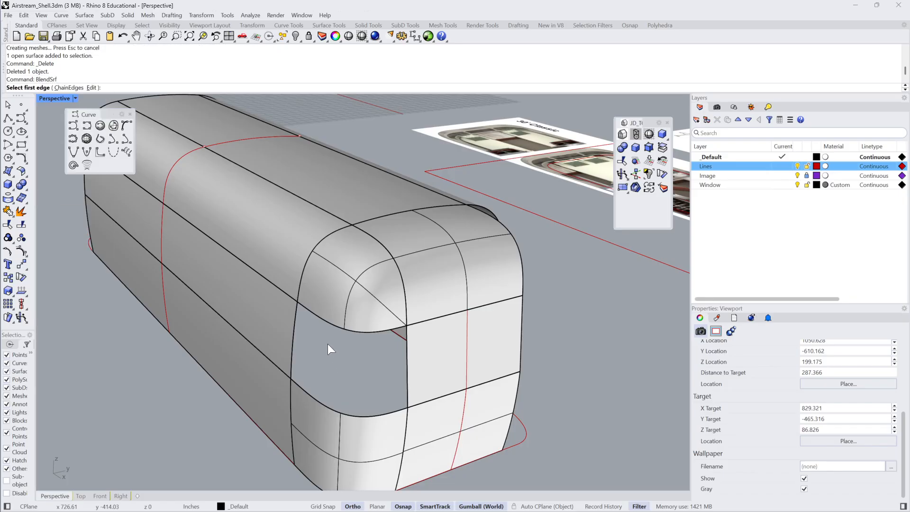
click(308, 312)
click(293, 384)
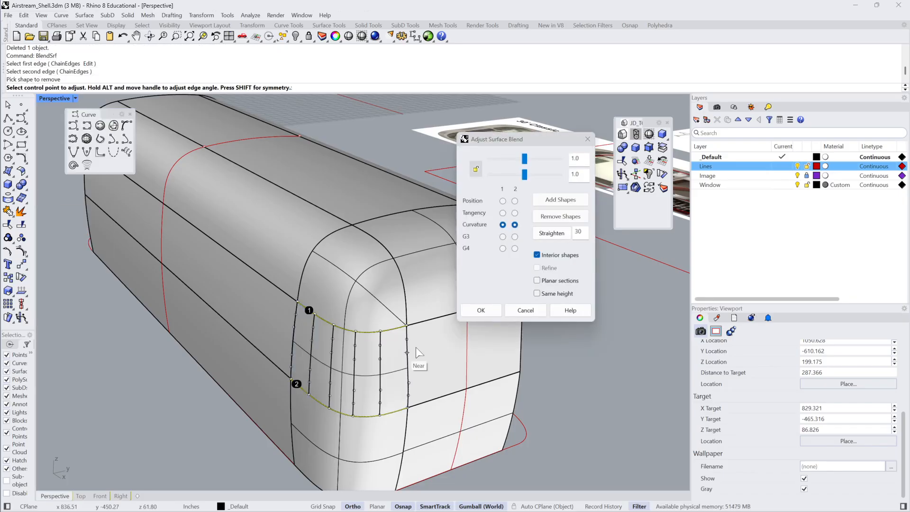
click(490, 310)
Examine the seam between the rounded corner patches and the adjoining side surface from close up.
right_drag(411, 343, 388, 317)
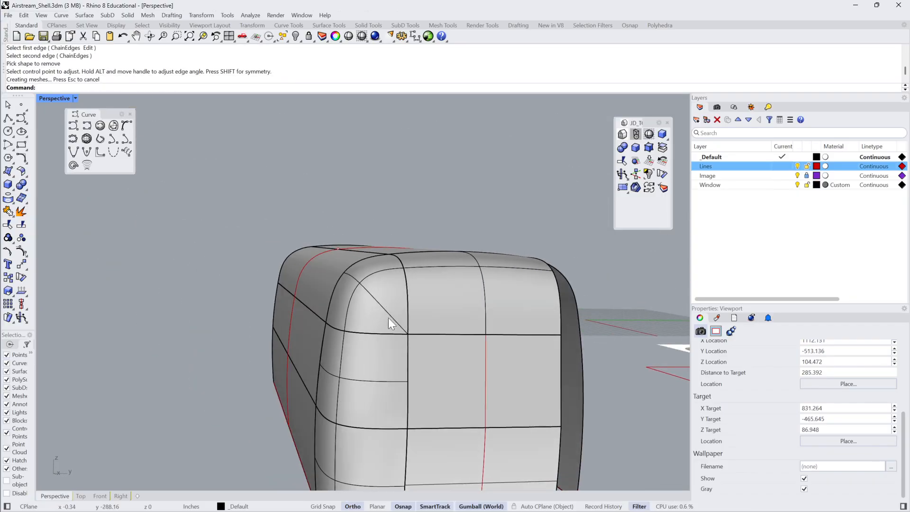
right_drag(341, 386, 418, 223)
scroll(485, 349, up, 5)
scroll(408, 211, up, 5)
click(392, 234)
right_drag(499, 235, 389, 208)
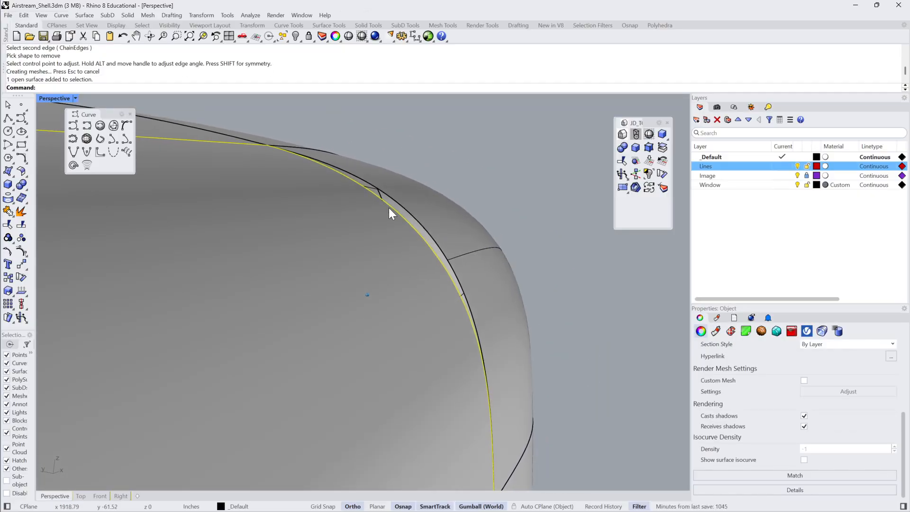
right_drag(334, 174, 407, 273)
Join the upper, middle and lower corner patches into one polysurface.
click(408, 273)
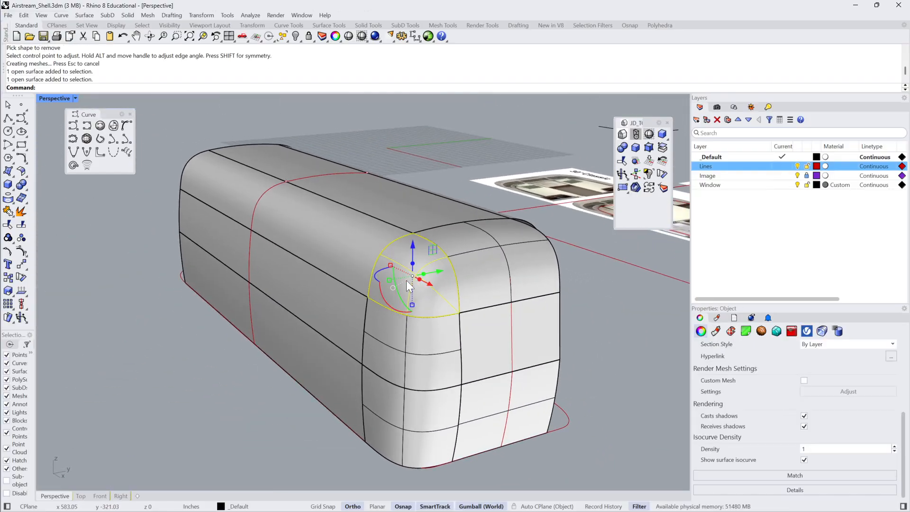
shift+click(397, 357)
shift+click(386, 404)
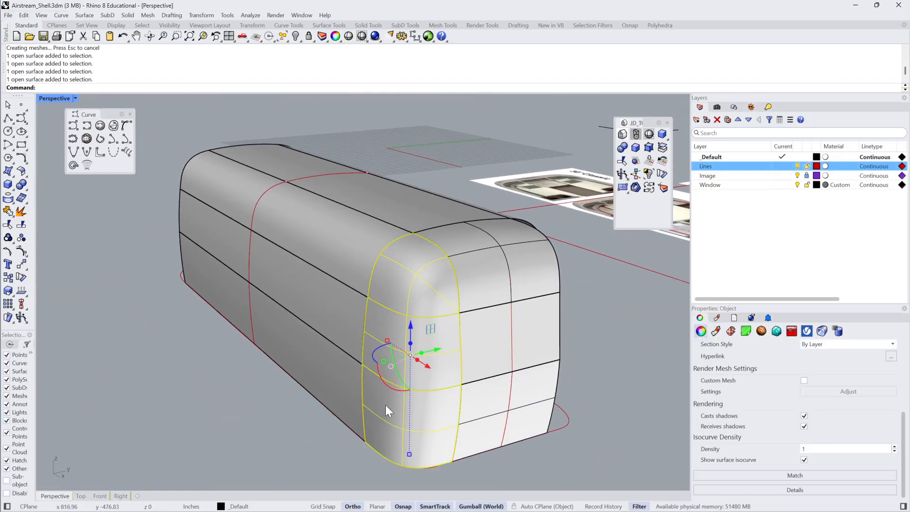
click(9, 197)
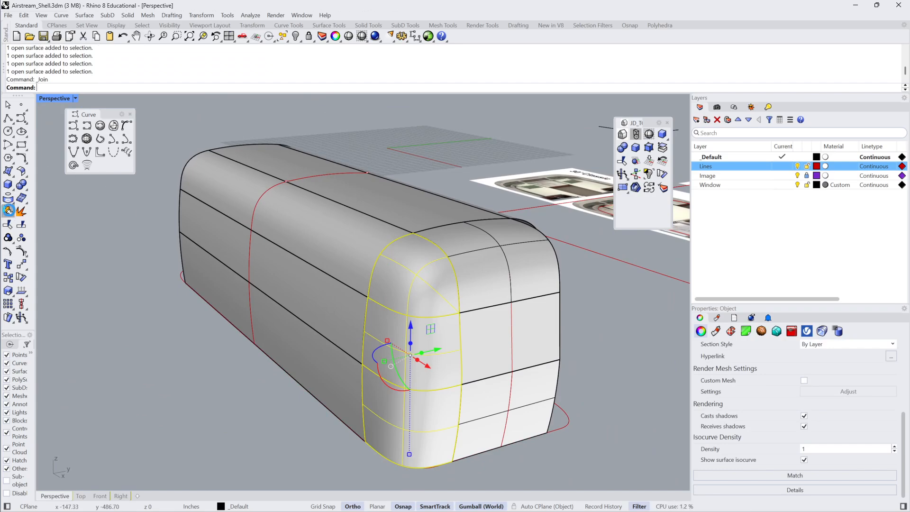
click(336, 235)
click(414, 269)
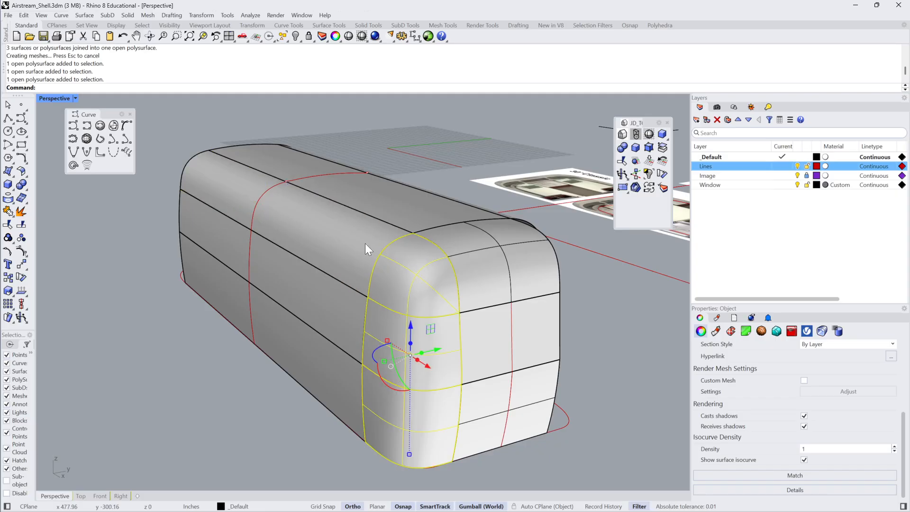
Join the three long side surfaces of the shell into one polysurface.
click(332, 353)
shift+click(328, 319)
shift+click(346, 261)
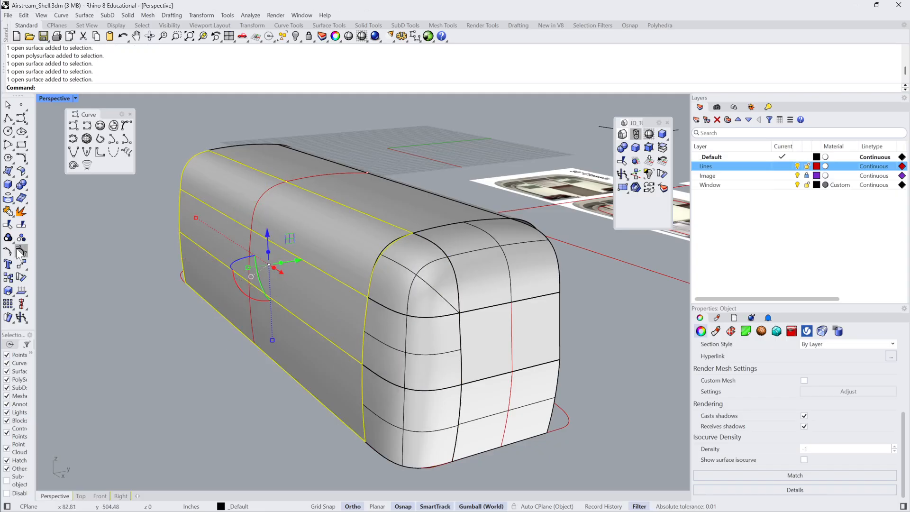
click(7, 213)
click(187, 346)
Try joining the side polysurface to the corner polysurface, inspect their shared seam, and undo the join.
click(347, 240)
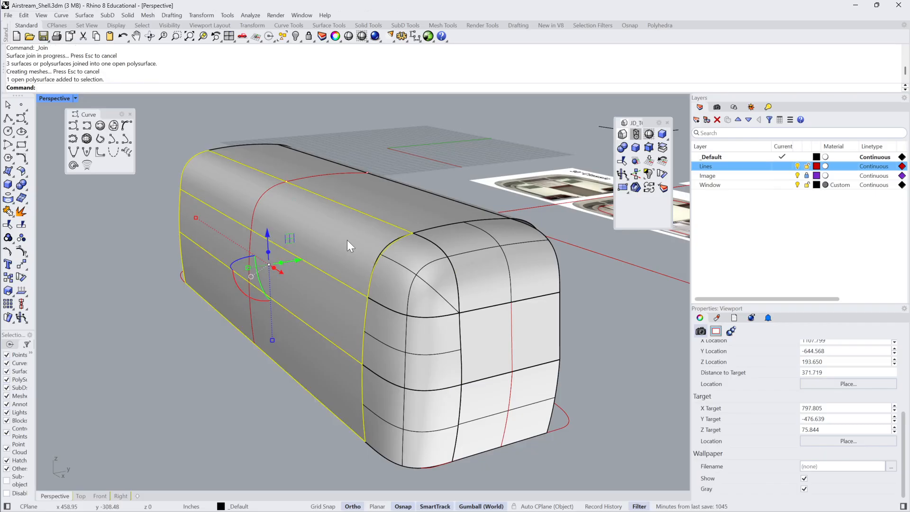
shift+click(398, 267)
click(13, 209)
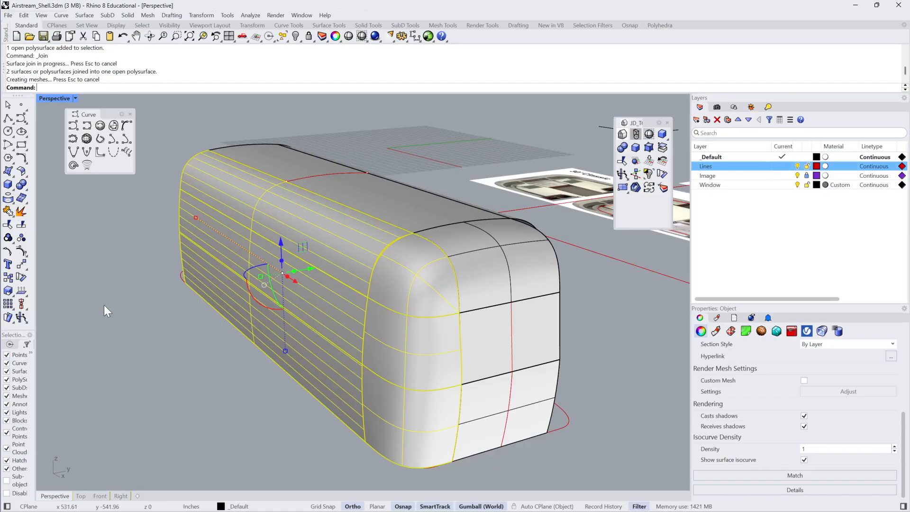
click(154, 303)
click(293, 255)
click(602, 333)
right_drag(603, 333, 232, 280)
scroll(370, 275, up, 4)
scroll(201, 249, up, 3)
scroll(396, 278, down, 6)
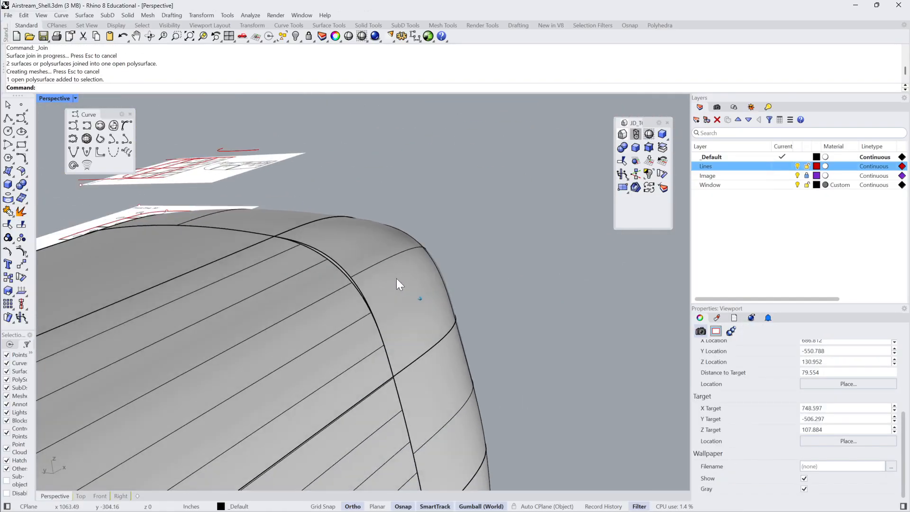
key(ctrl+z)
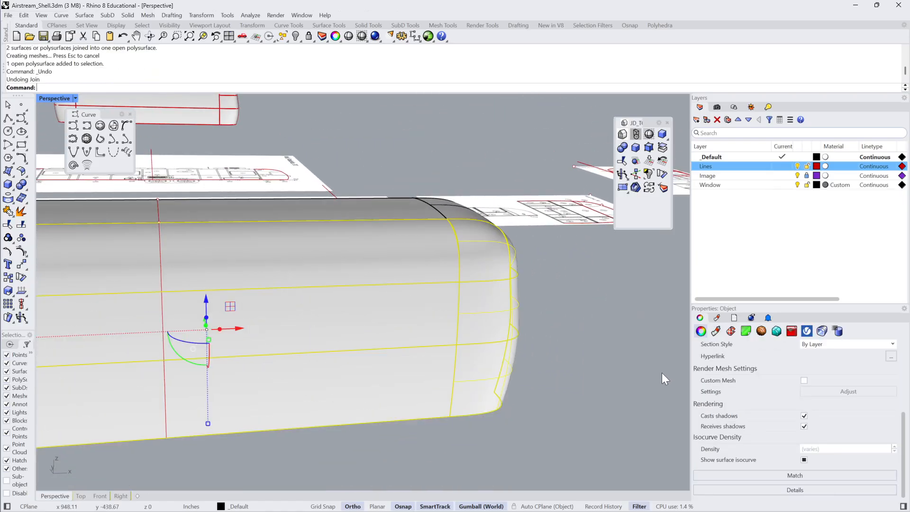
Delete the long side polysurface next to the rounded corner.
click(662, 372)
click(403, 271)
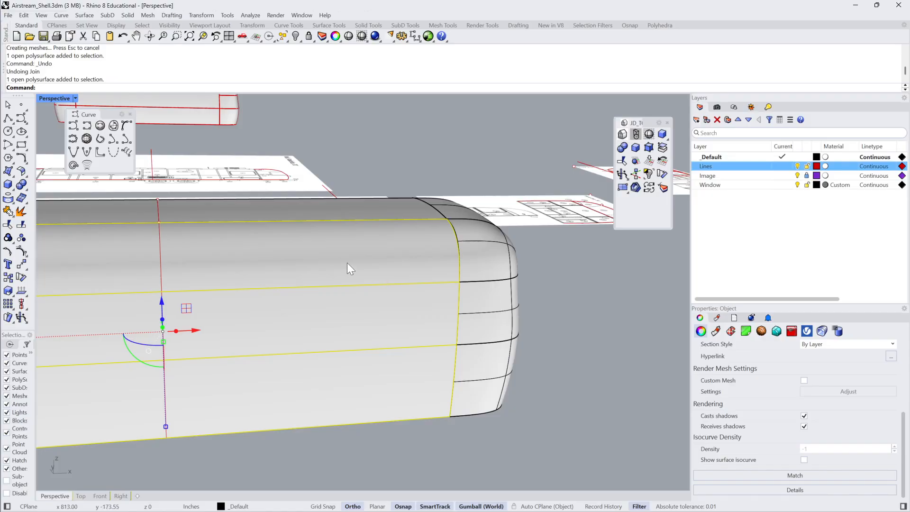
key(Delete)
Isolate the rounded corner polysurface and duplicate its outline with DupBorder.
click(501, 262)
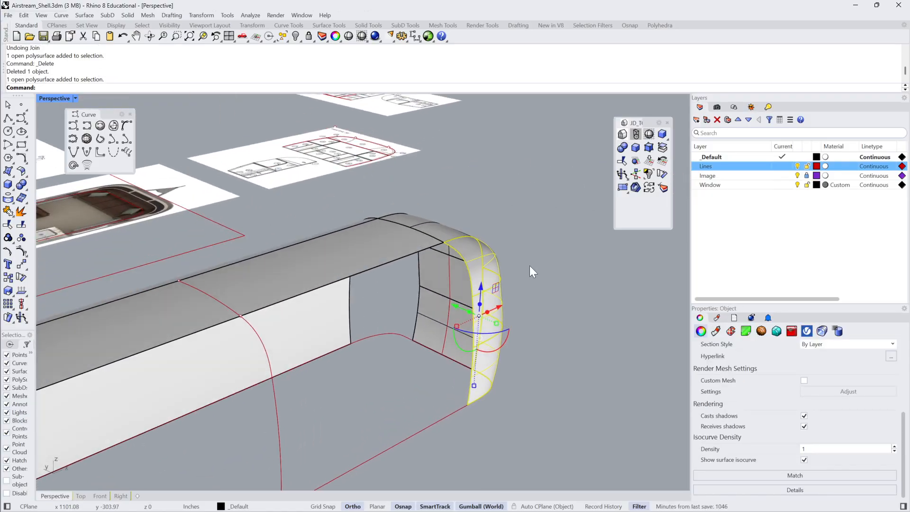
key(ctrl+shift+h)
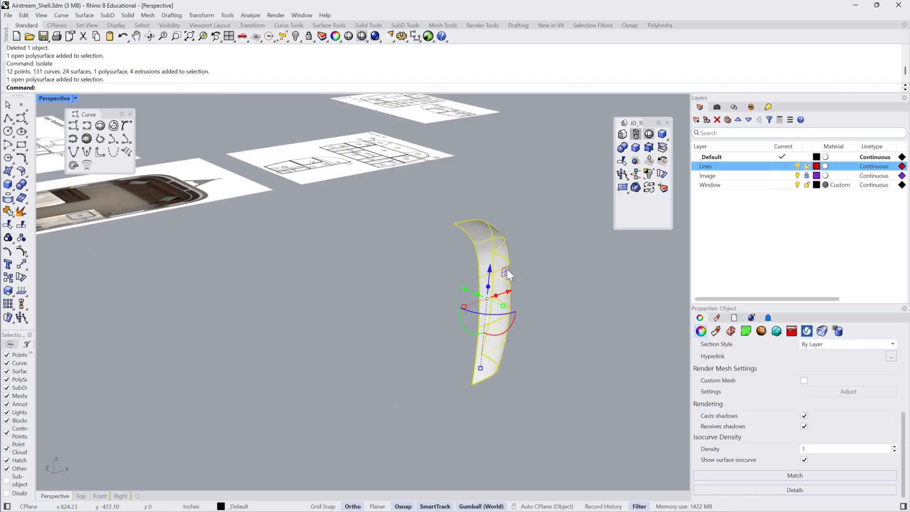
key(Return)
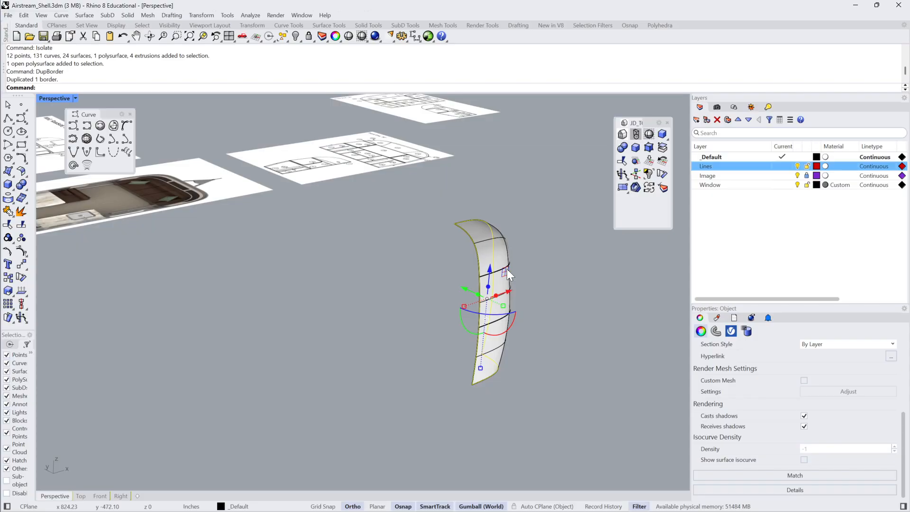
Hide the corner polysurface and explode its duplicated border curve into separate segments.
key(ctrl+h)
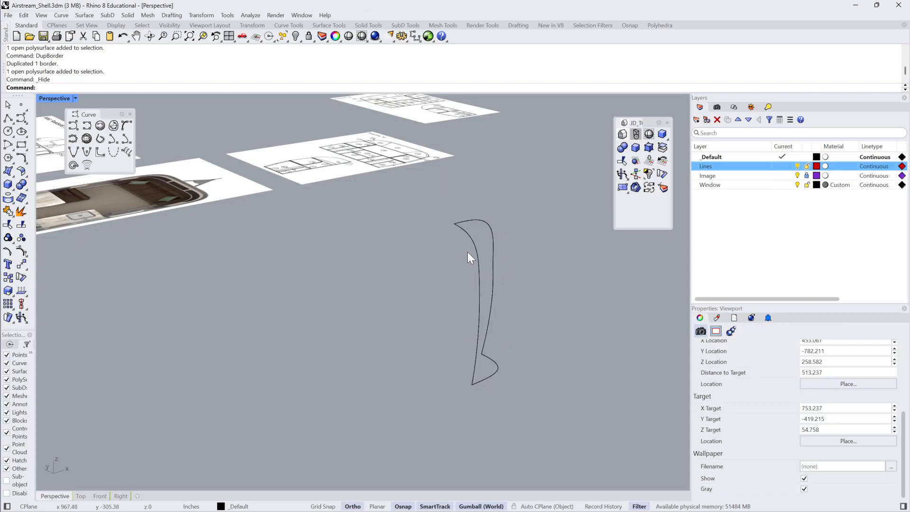
click(478, 258)
click(23, 213)
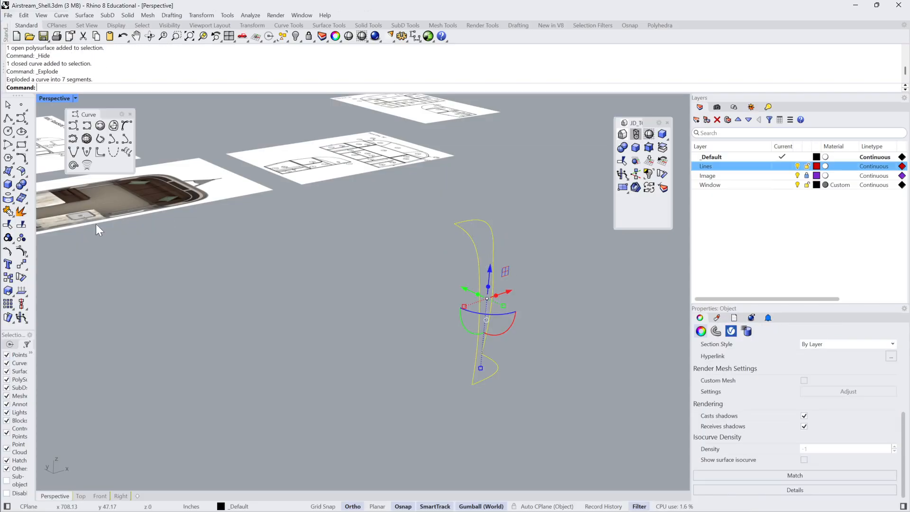
Delete the border segments outside the side-facing vertical edge and join the three remaining segments into one curve.
key(Escape)
right_drag(616, 270, 533, 271)
drag(522, 228, 457, 400)
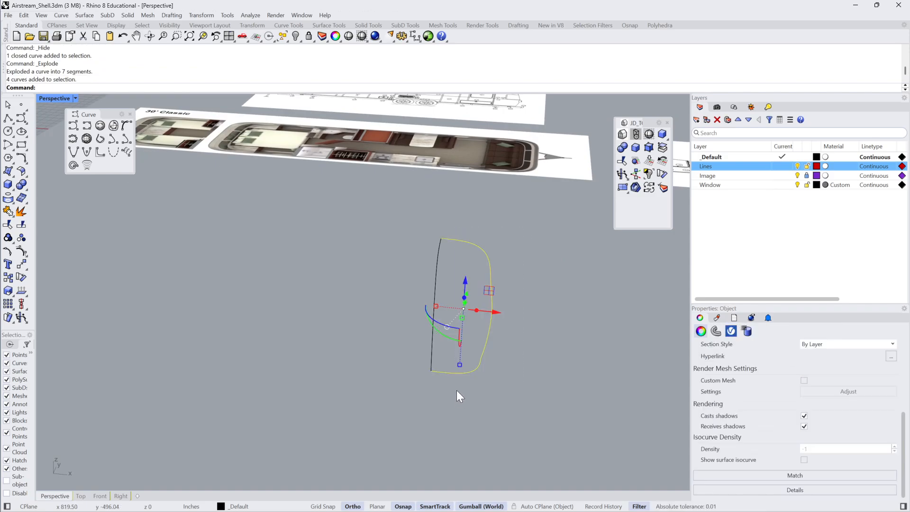
key(Delete)
drag(426, 195, 465, 439)
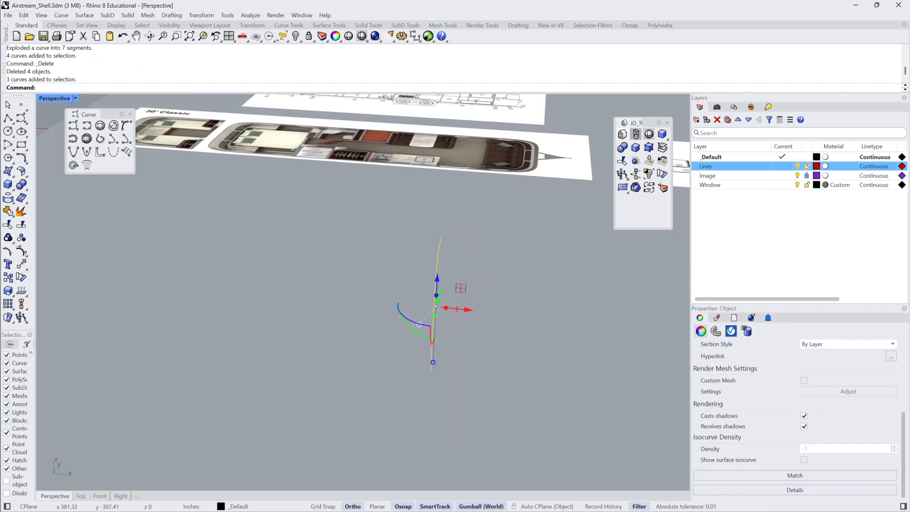
click(8, 212)
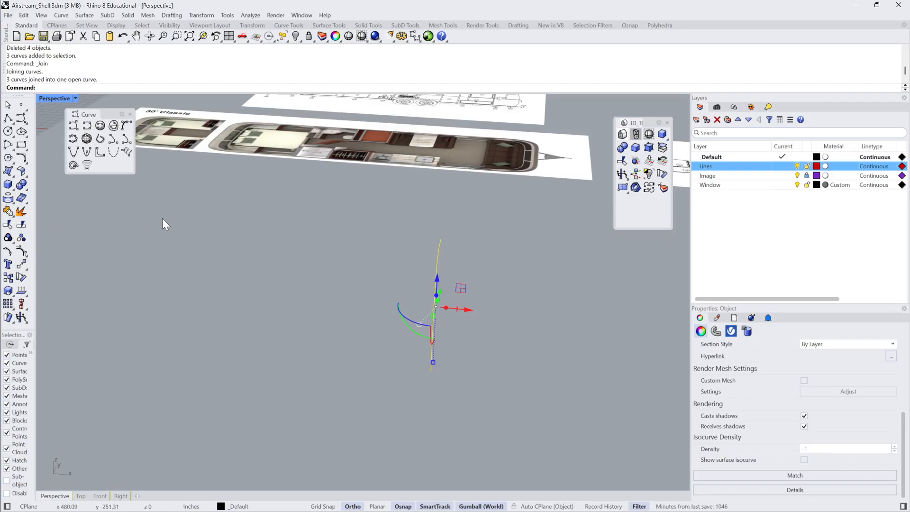
Check the control points of the joined edge curve and show all hidden objects again.
right_drag(162, 218, 459, 248)
click(355, 240)
click(419, 259)
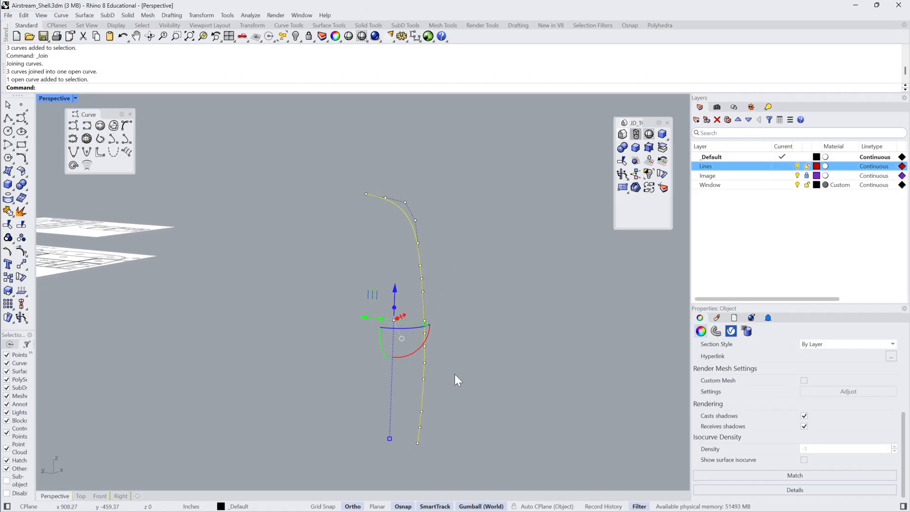
right_drag(475, 349, 351, 343)
key(ctrl+alt+h)
Extrude the joined corner edge curve lengthwise along the open side of the shell and explode the extrusion into a surface.
click(349, 345)
click(494, 265)
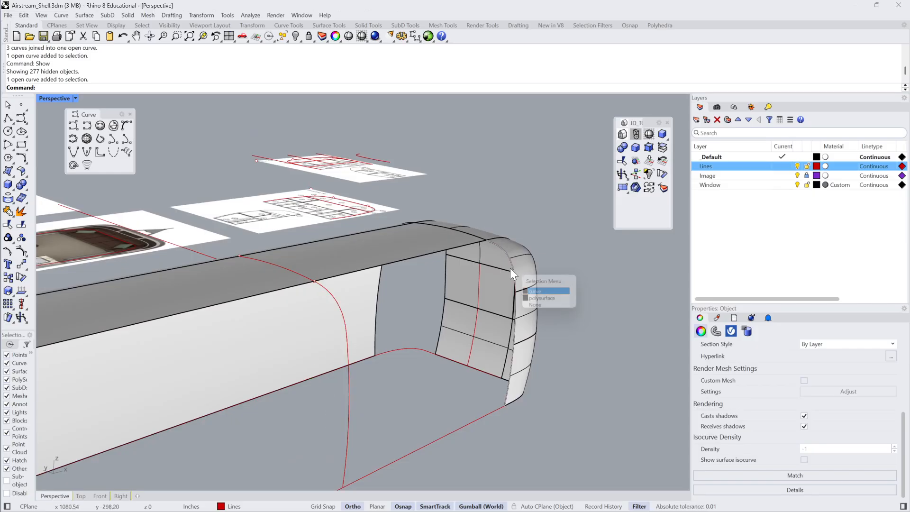
click(544, 288)
right_drag(566, 290, 412, 321)
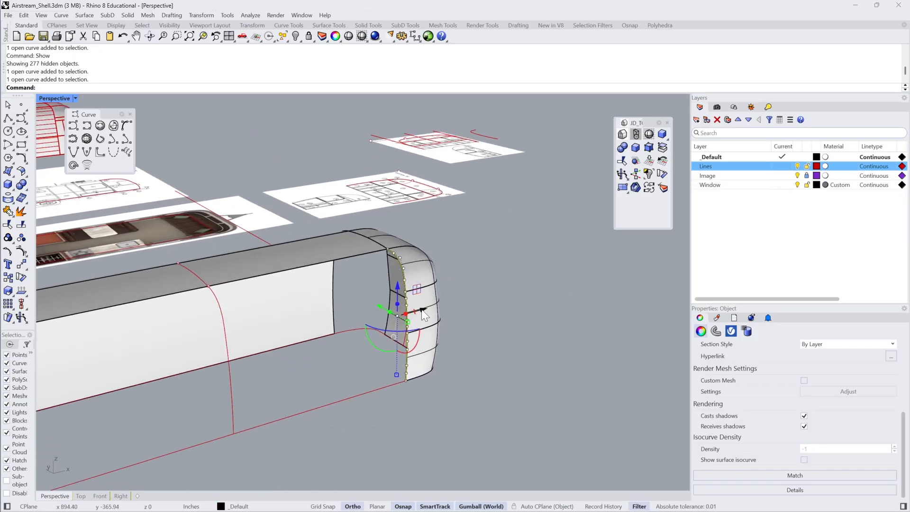
drag(406, 314, 288, 344)
key(Escape)
click(335, 336)
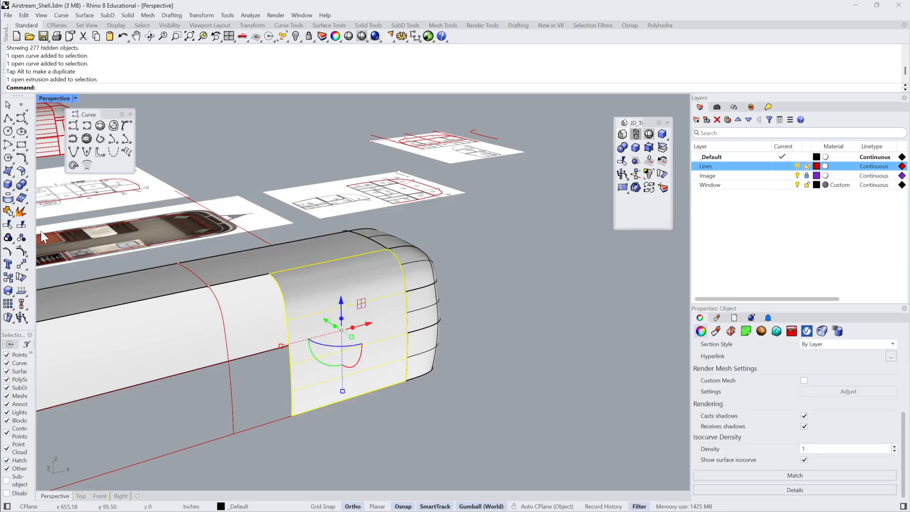
click(22, 208)
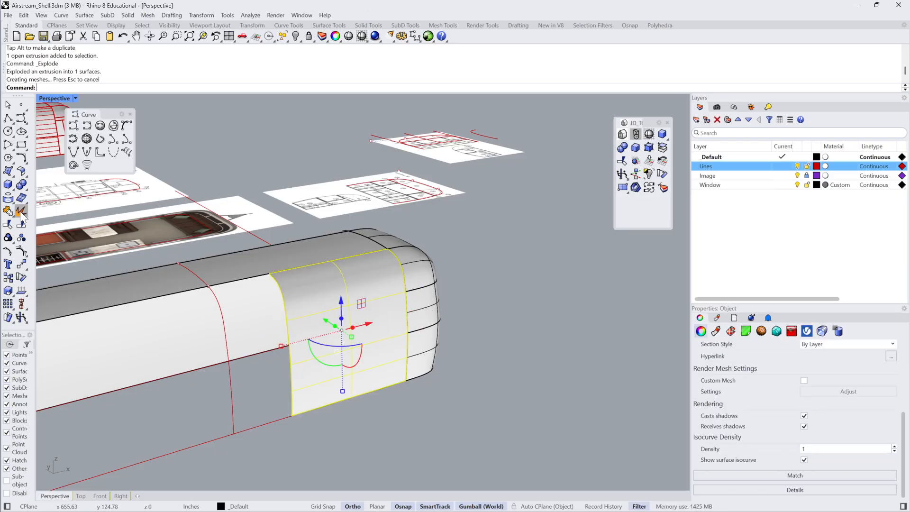
Undo the explode of the side surface extruded from the corner edge curve.
click(335, 296)
key(ctrl+z)
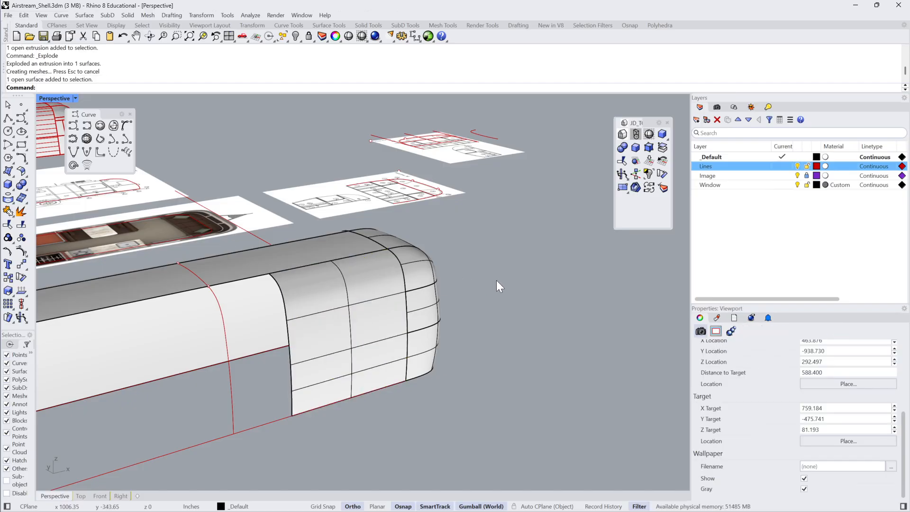
click(361, 306)
right_drag(647, 315, 453, 361)
key(Escape)
Stretch the side extrusion with Scale1D from the corner edge to the far end of the roof surface.
click(369, 314)
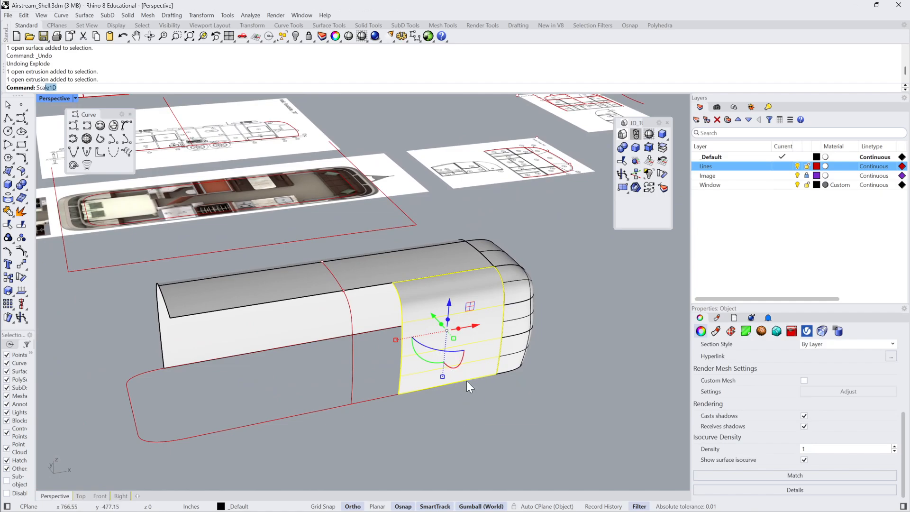
key(Return)
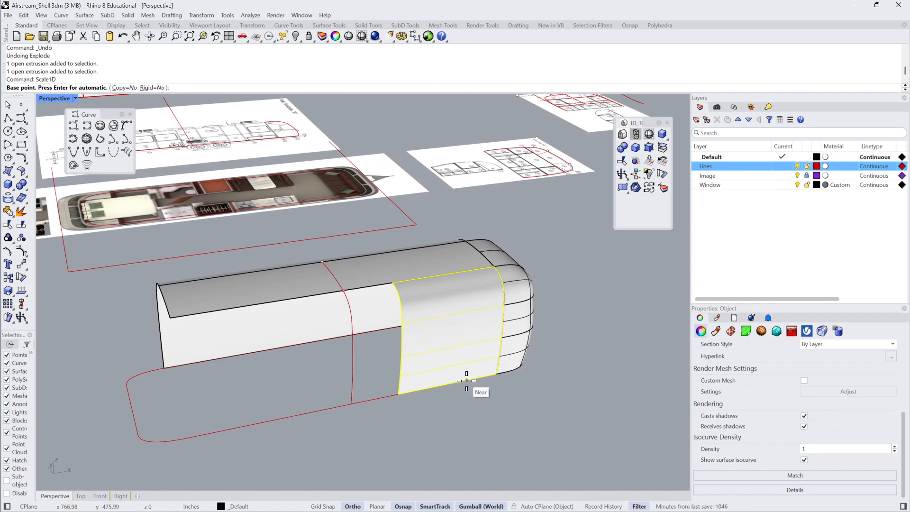
click(499, 374)
click(399, 394)
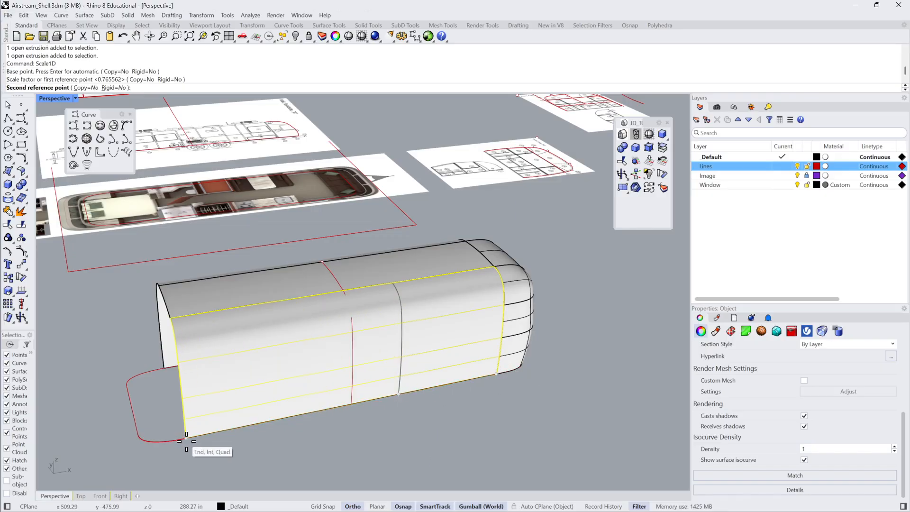
click(187, 442)
click(331, 461)
Delete the short side wall's leftover objects and the remaining edge geometry along the extruded side.
right_drag(389, 379, 326, 434)
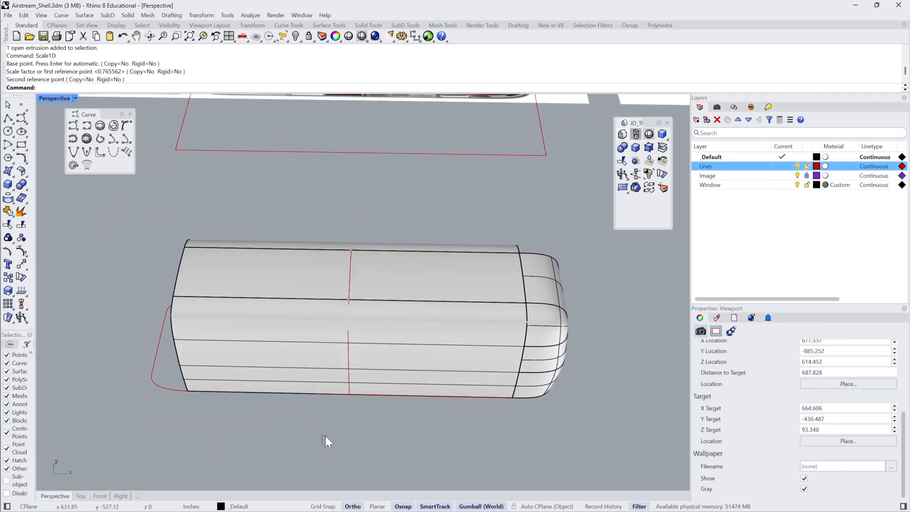
drag(325, 436, 364, 294)
key(Delete)
right_drag(394, 334, 365, 357)
click(416, 372)
key(Delete)
Turn off the surface isocurve display for the long side extrusion.
click(365, 357)
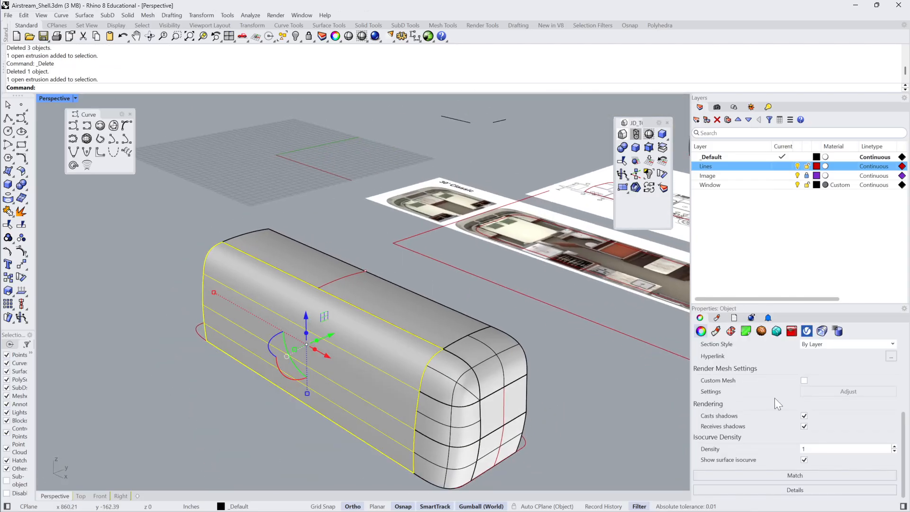
click(804, 460)
click(595, 447)
right_drag(594, 447, 351, 327)
Mirror the long side extrusion across the shell's lengthwise centre line, keeping the original.
click(339, 320)
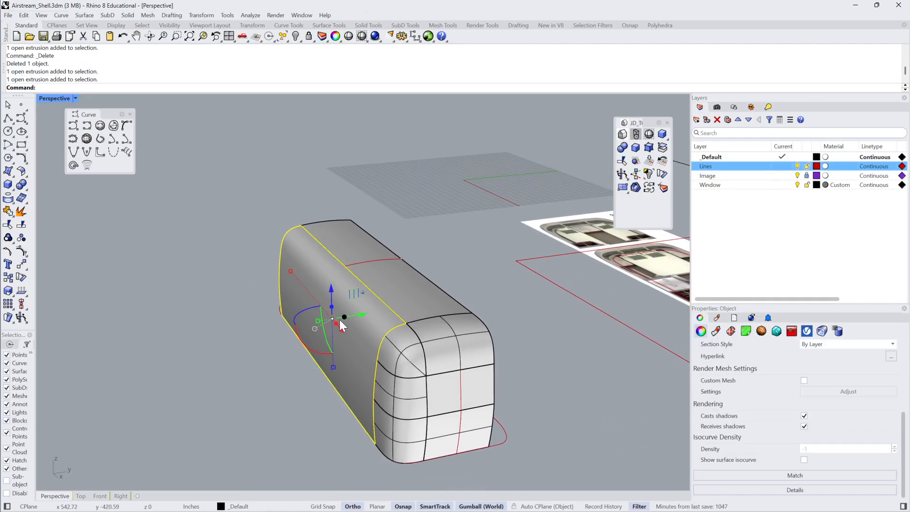
right_drag(464, 306, 463, 305)
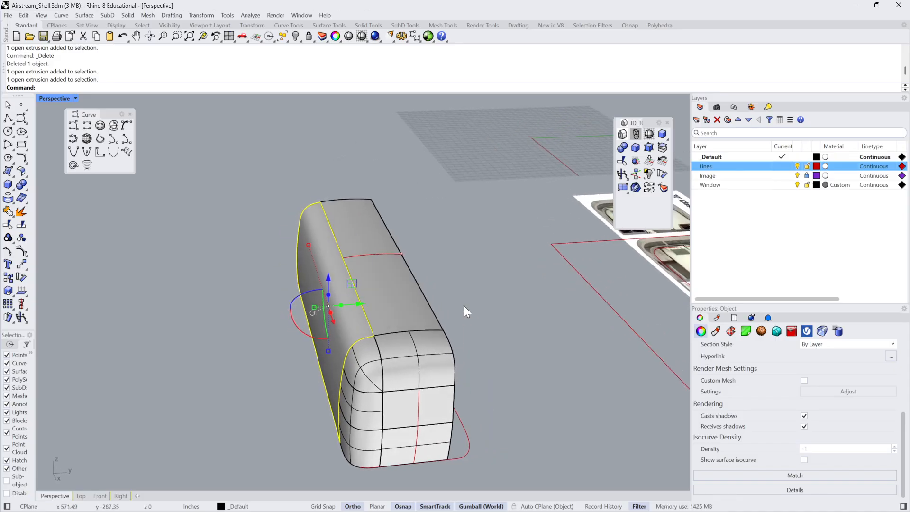
text(mirror)
key(Return)
right_drag(464, 306, 422, 438)
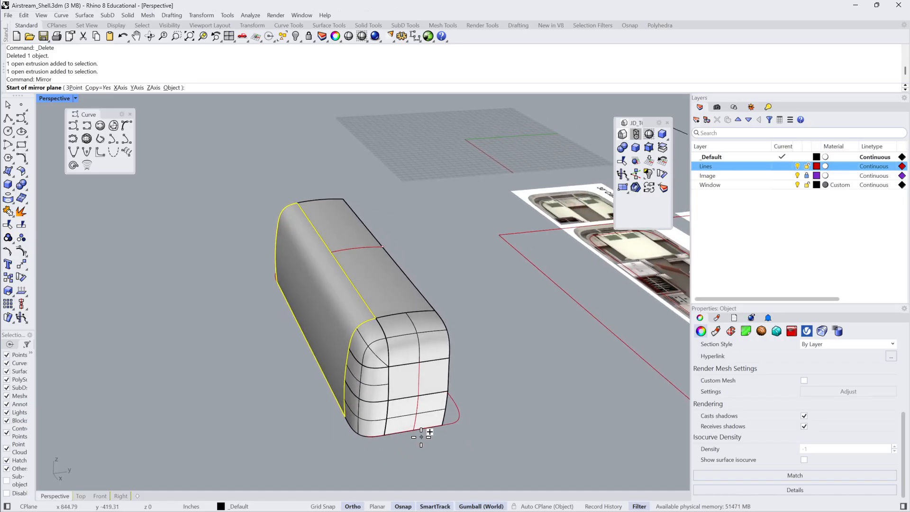
click(416, 434)
click(422, 444)
Mirror the rounded corner polysurface across the shell's lengthwise centre line to fill the opposite corner.
right_drag(501, 413, 306, 351)
key(Escape)
click(305, 350)
text(mirror)
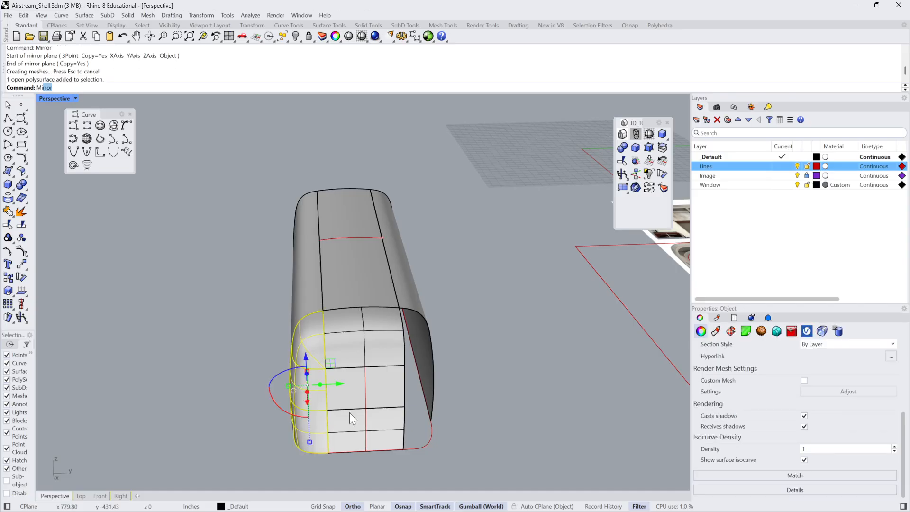
key(Return)
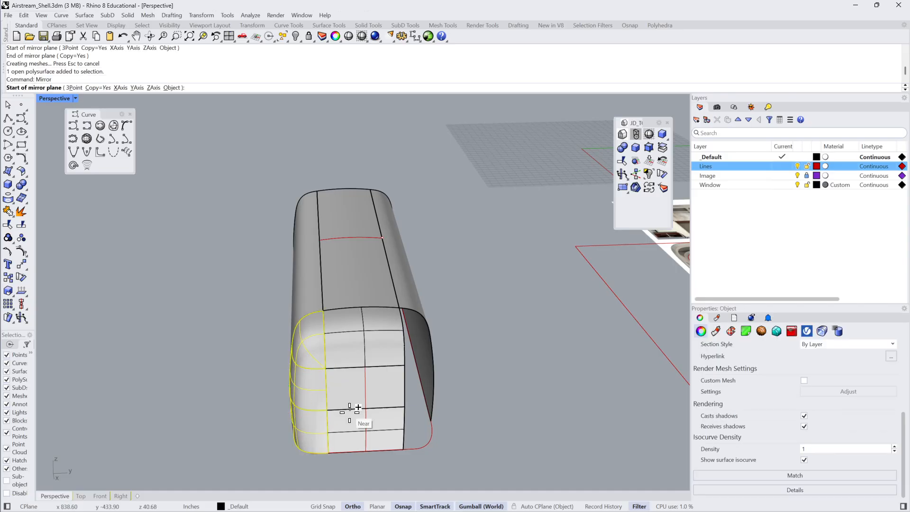
click(378, 451)
click(368, 463)
Delete a leftover construction curve at the rounded end of the shell.
right_drag(368, 462, 366, 298)
right_drag(369, 293, 301, 355)
click(301, 355)
key(Delete)
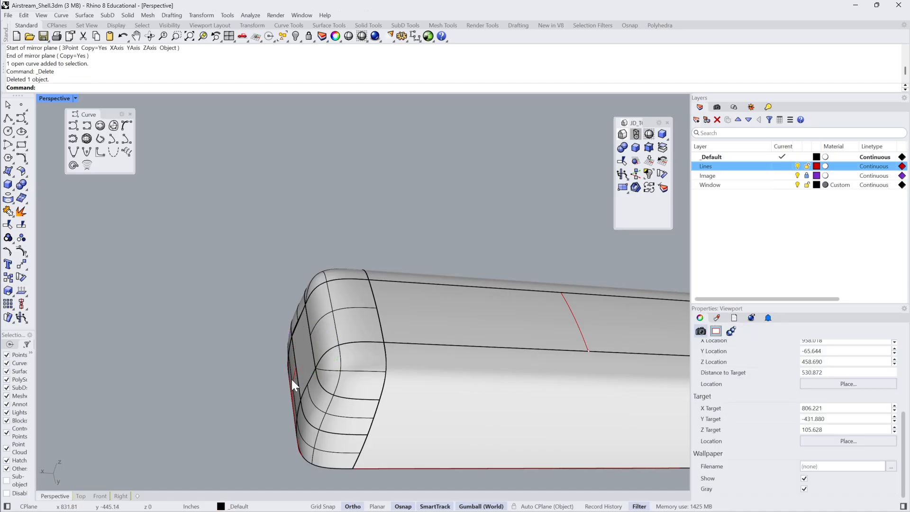
click(292, 379)
key(Delete)
click(347, 305)
key(ctrl+z)
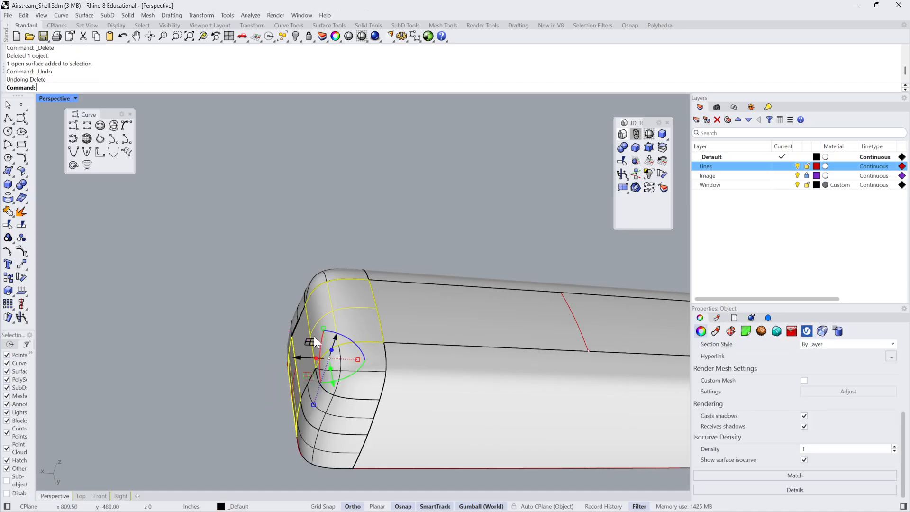
Select both rounded corners and the end panels between them and join them into one end polysurface.
right_drag(339, 321, 485, 335)
click(410, 305)
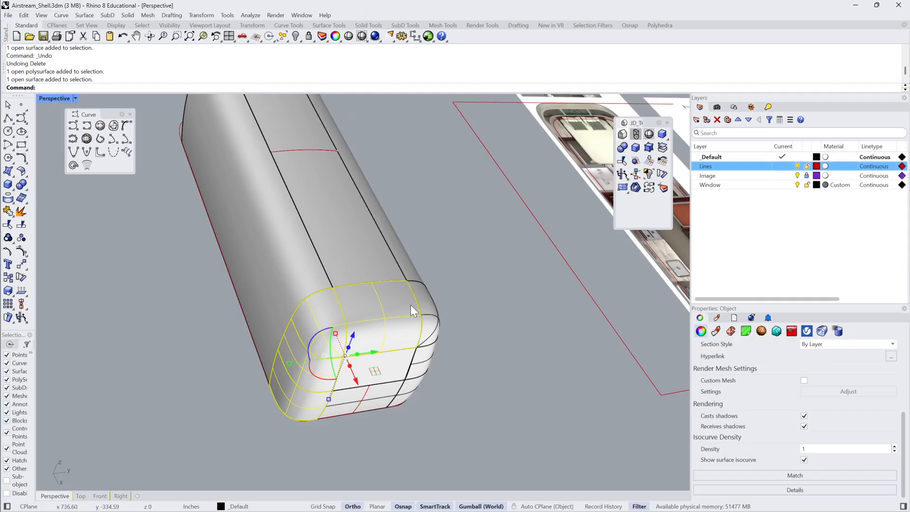
click(431, 337)
shift+click(385, 378)
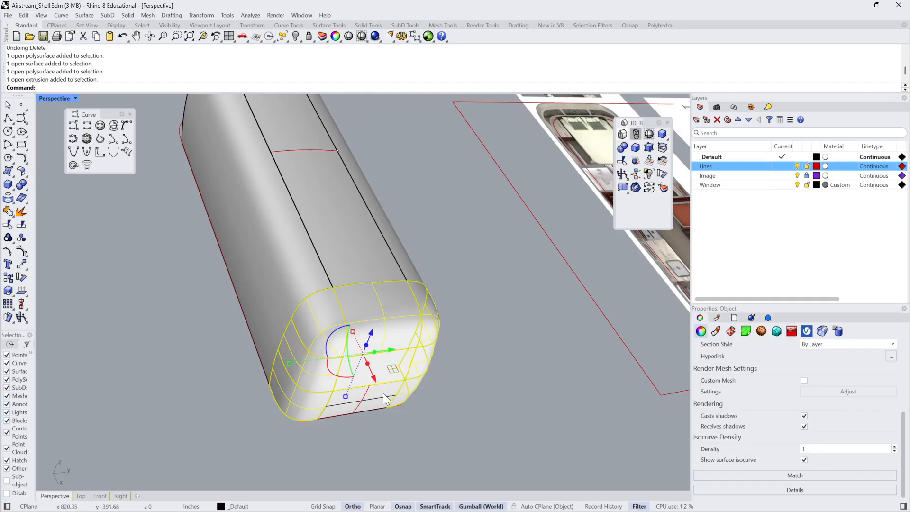
shift+click(383, 394)
right_drag(463, 374, 415, 373)
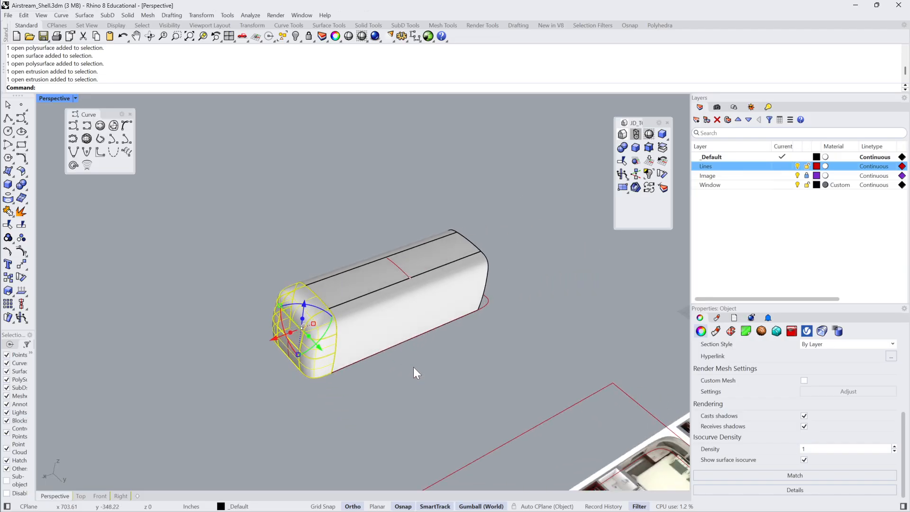
click(8, 211)
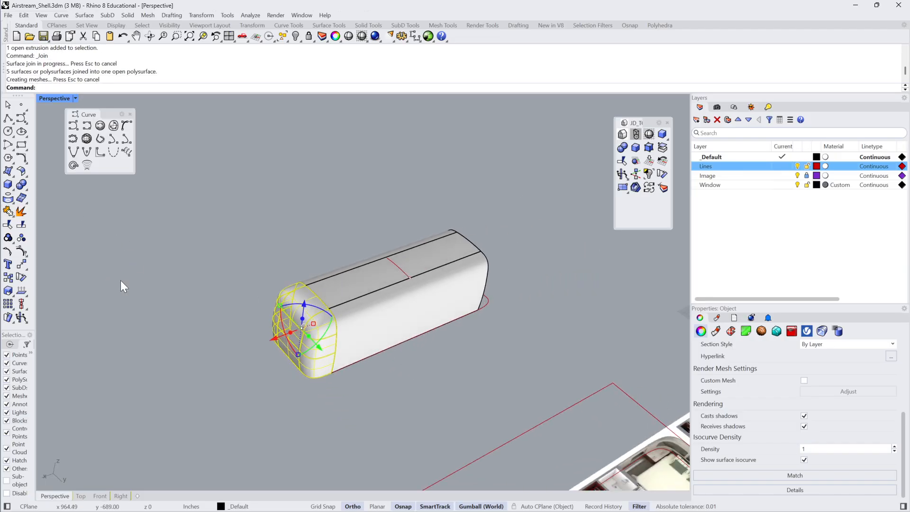
Mirror the joined end polysurface about the middle of the shell's length to close the opposite end.
text(Mirror)
key(Return)
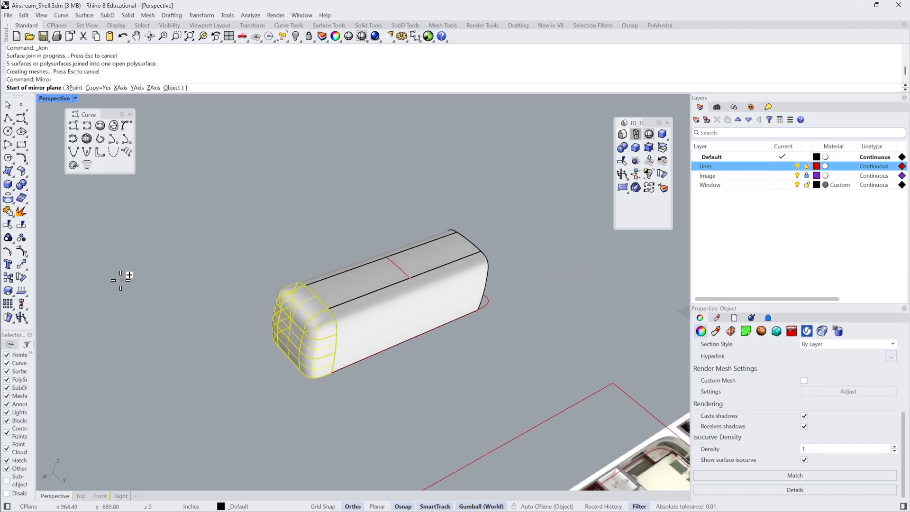
click(422, 334)
click(419, 349)
mouse_move(419, 349)
right_down()
mouse_move(486, 336)
mouse_move(493, 314)
mouse_move(485, 371)
mouse_move(349, 289)
mouse_move(436, 348)
right_up()
drag(436, 348, 521, 470)
right_drag(521, 469, 533, 320)
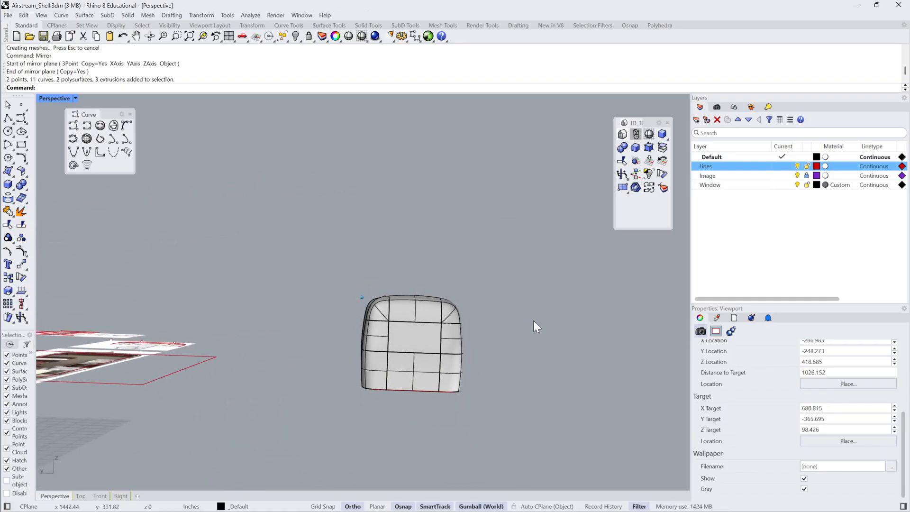
drag(533, 321, 476, 346)
right_drag(476, 346, 559, 400)
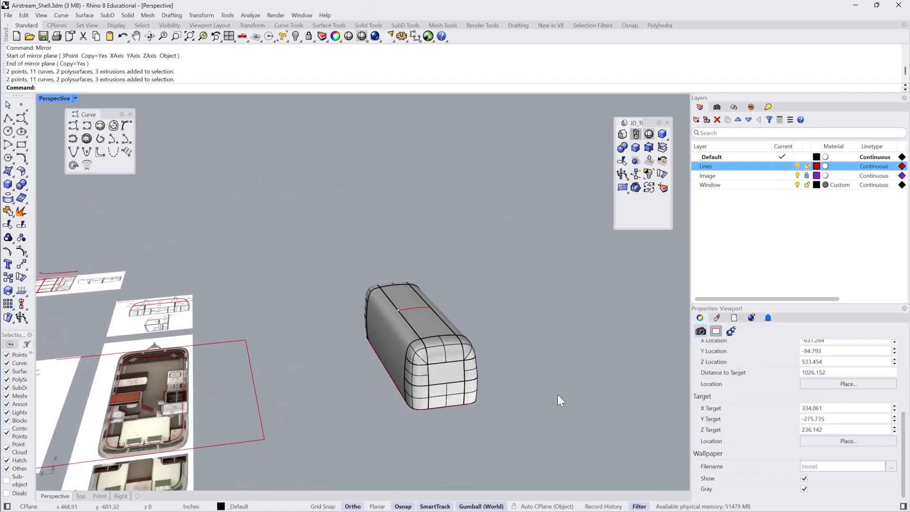
Select all curves with SelCrv, deselect those outside the new shell, and hide the shell's construction curves.
text(SelCrv)
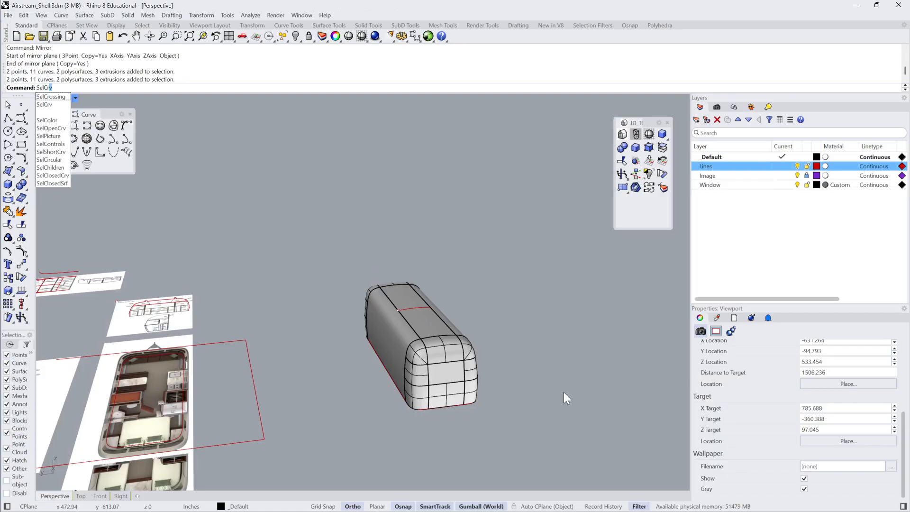
key(Return)
scroll(564, 392, down, 3)
scroll(564, 392, down, 5)
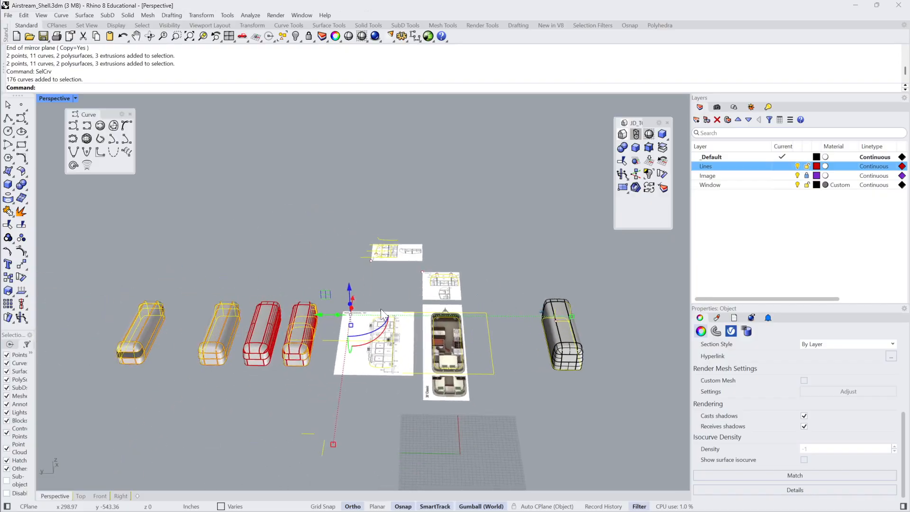
ctrl+drag(219, 254, 504, 451)
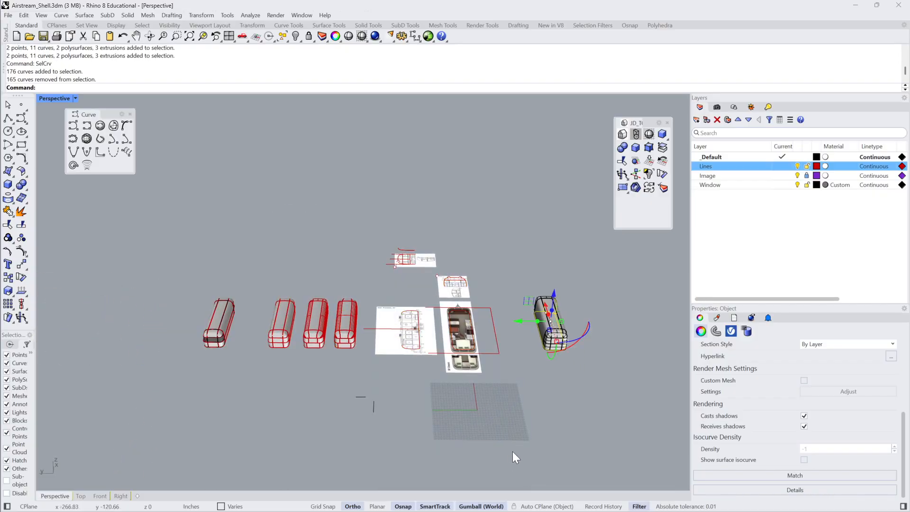
key(ctrl+h)
scroll(561, 315, up, 8)
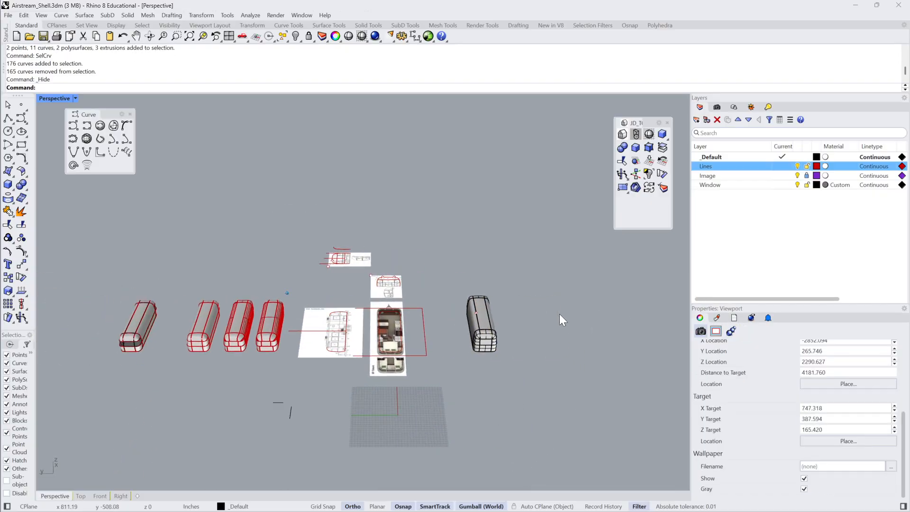
Delete the two leftover point objects on the shell's roof.
click(346, 377)
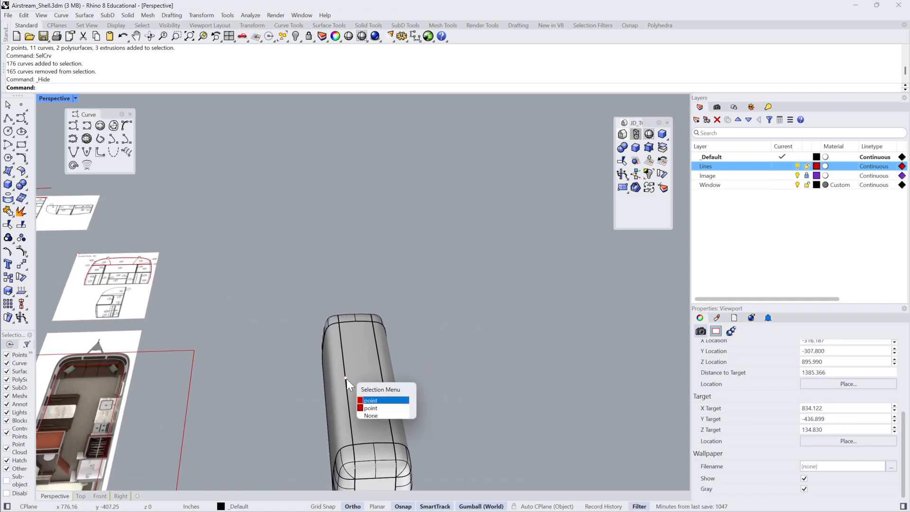
key(Return)
key(Delete)
scroll(332, 370, down, 4)
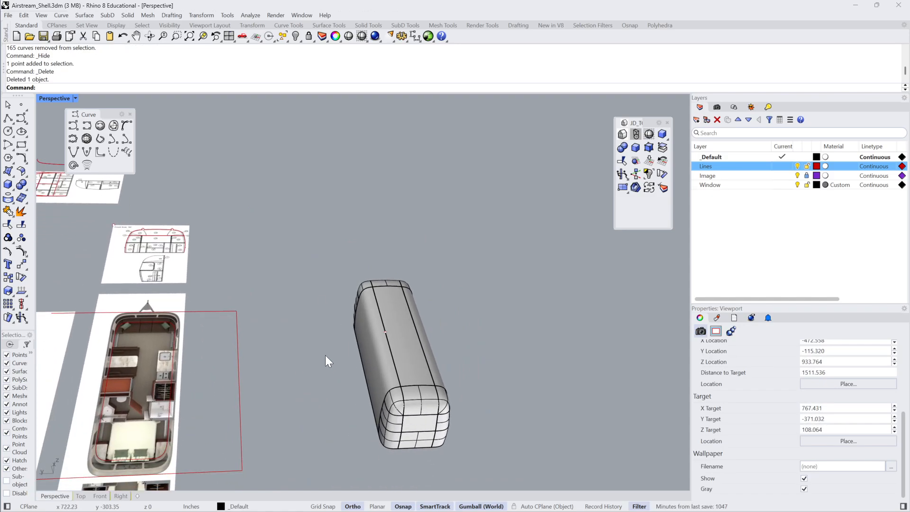
click(360, 335)
key(Delete)
Join the two ends, roof and sides into one shell polysurface and turn off its surface isocurves.
drag(499, 483, 499, 483)
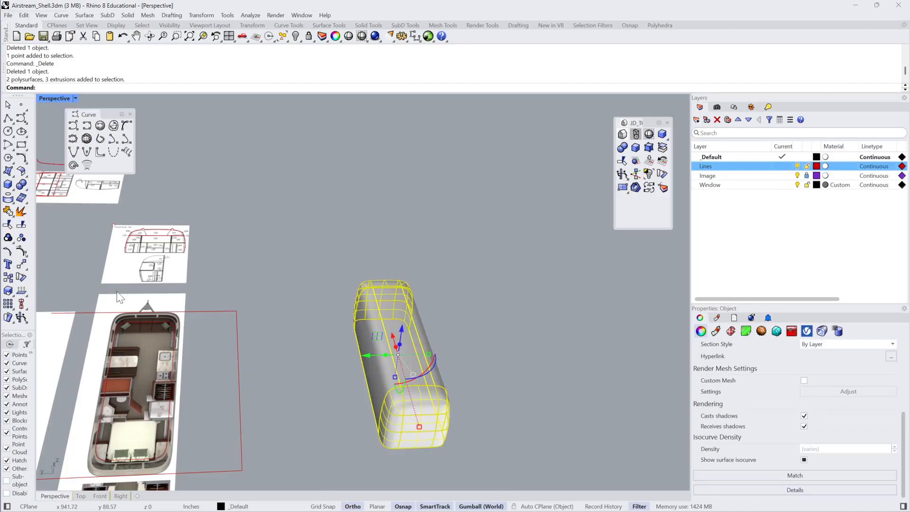
click(8, 211)
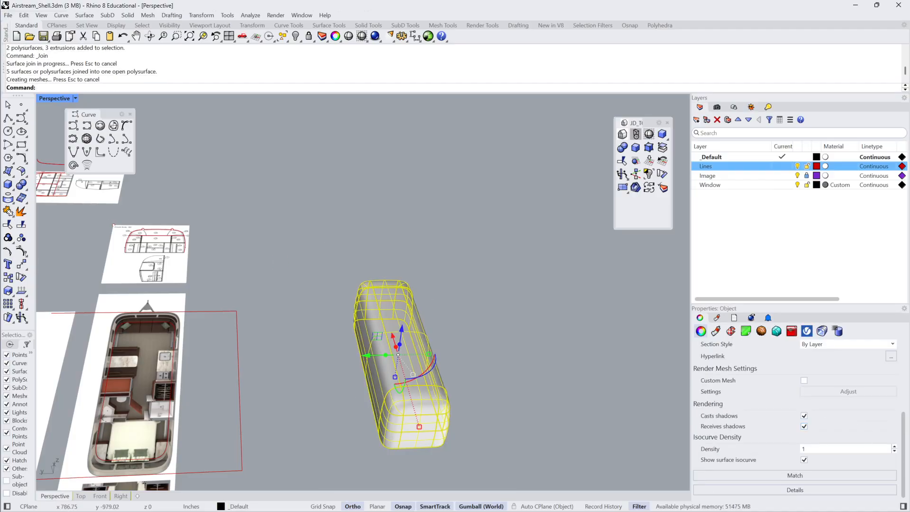
click(804, 460)
click(582, 419)
right_drag(582, 419, 440, 340)
scroll(483, 324, up, 5)
click(415, 332)
click(590, 316)
right_drag(590, 316, 566, 323)
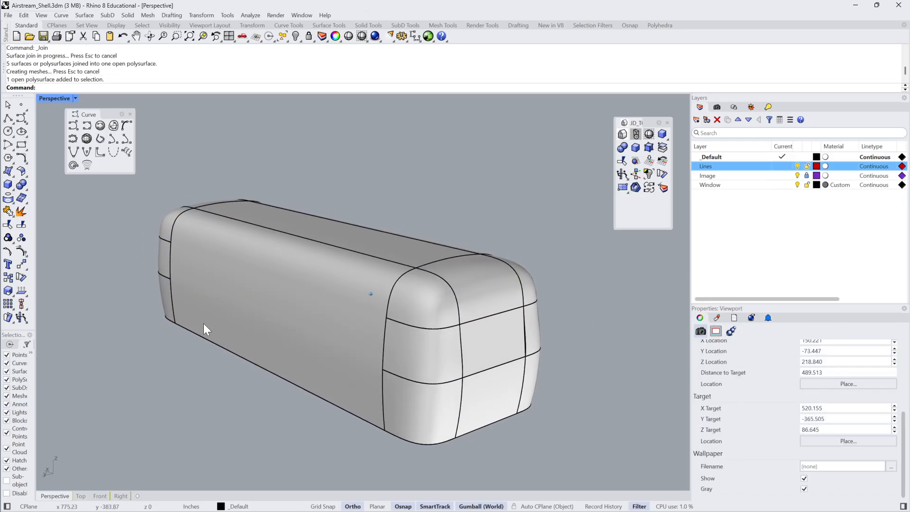
Explode the joined shell polysurface into individual surfaces.
click(205, 324)
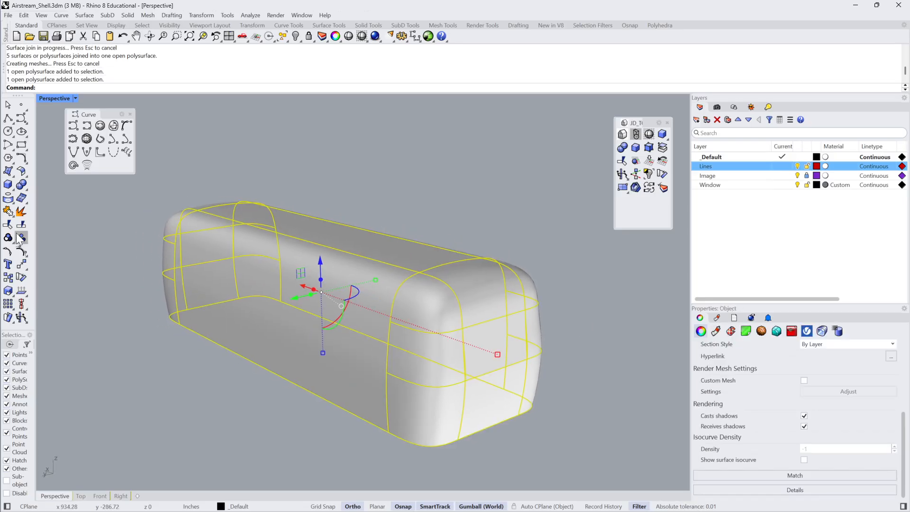
click(21, 211)
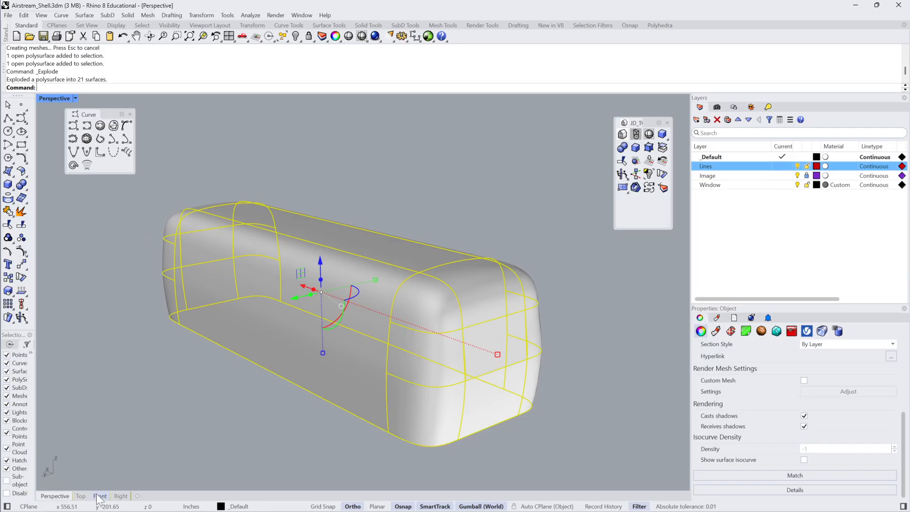
click(80, 496)
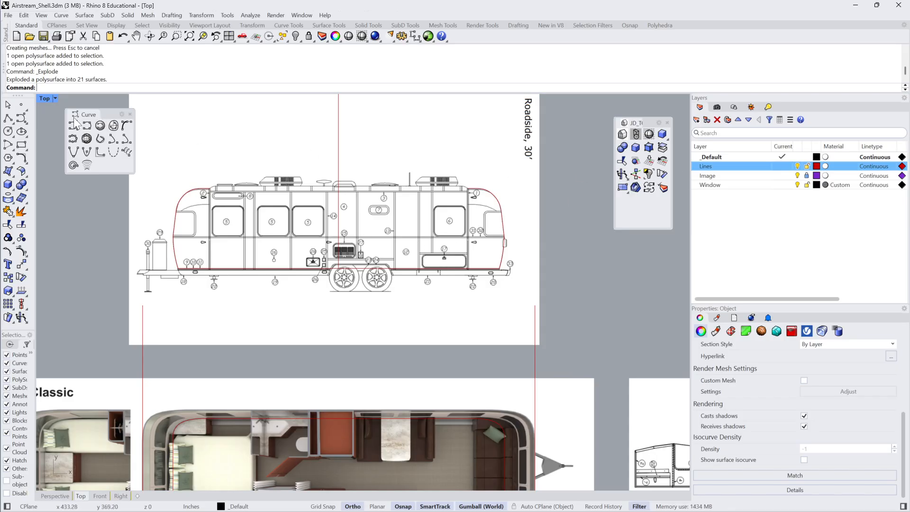
double_click(44, 99)
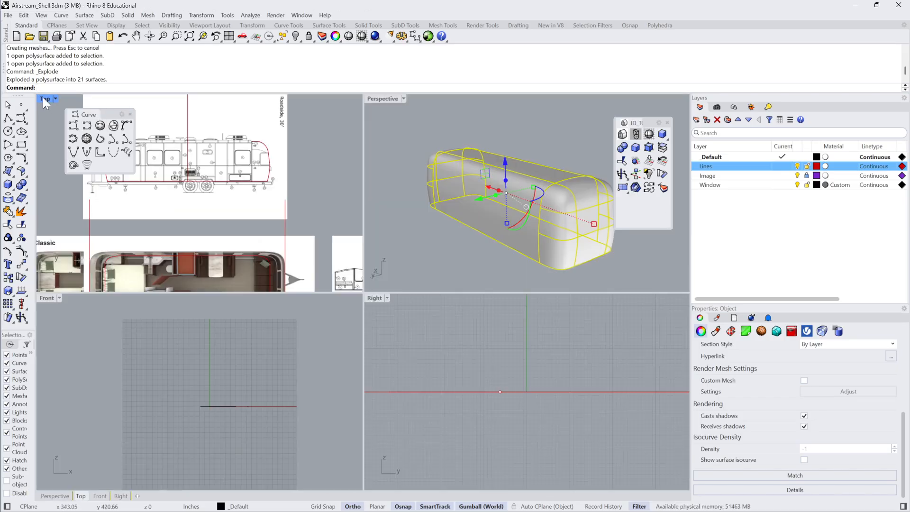
double_click(379, 97)
click(441, 157)
scroll(474, 189, down, 2)
right_drag(493, 204, 275, 183)
click(317, 294)
key(Escape)
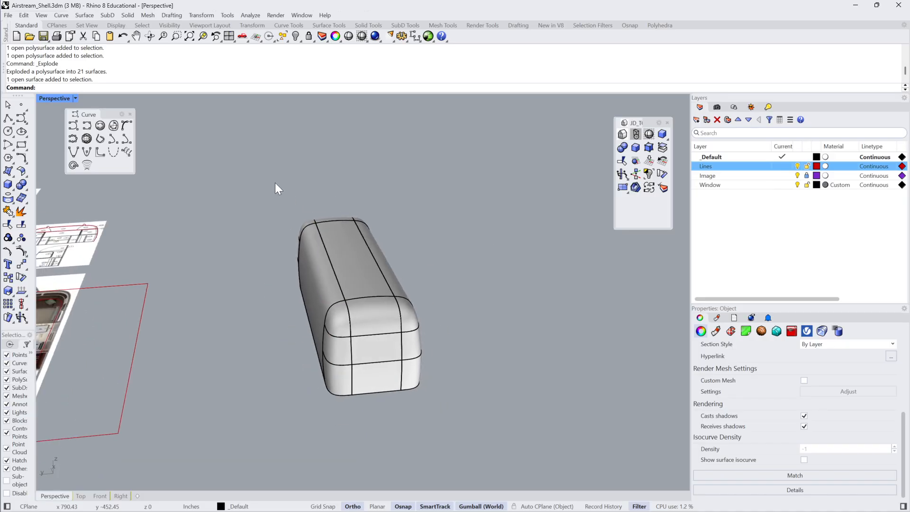
Select all the exploded shell surfaces and place a duplicate of them beside the original.
drag(276, 184, 456, 417)
scroll(456, 417, down, 4)
alt+drag(339, 291, 503, 286)
click(611, 246)
right_drag(611, 246, 536, 271)
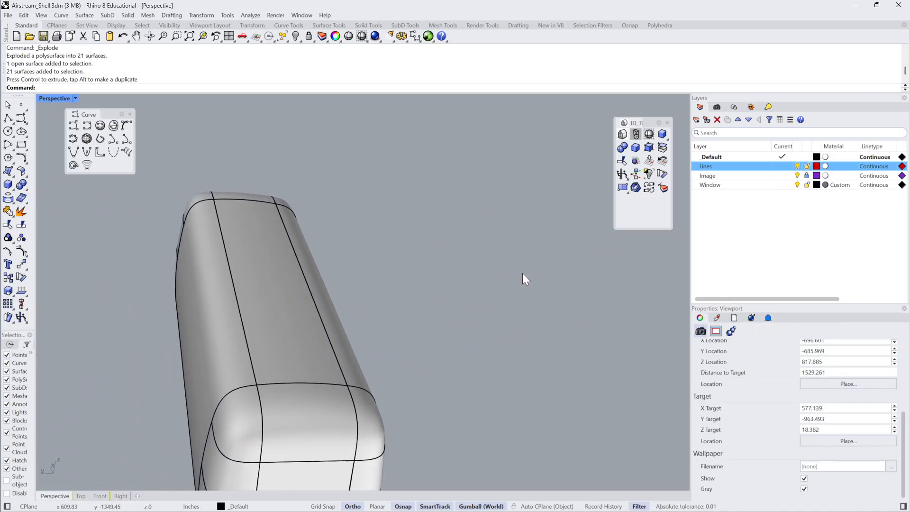
Draw a large rectangular horizontal plane beside the duplicated shell to serve as a cutting surface.
click(370, 340)
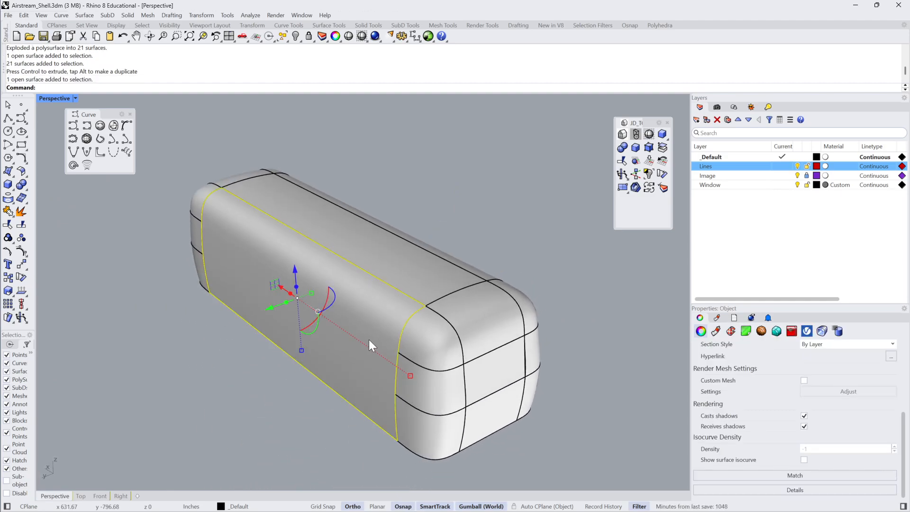
shift+click(473, 269)
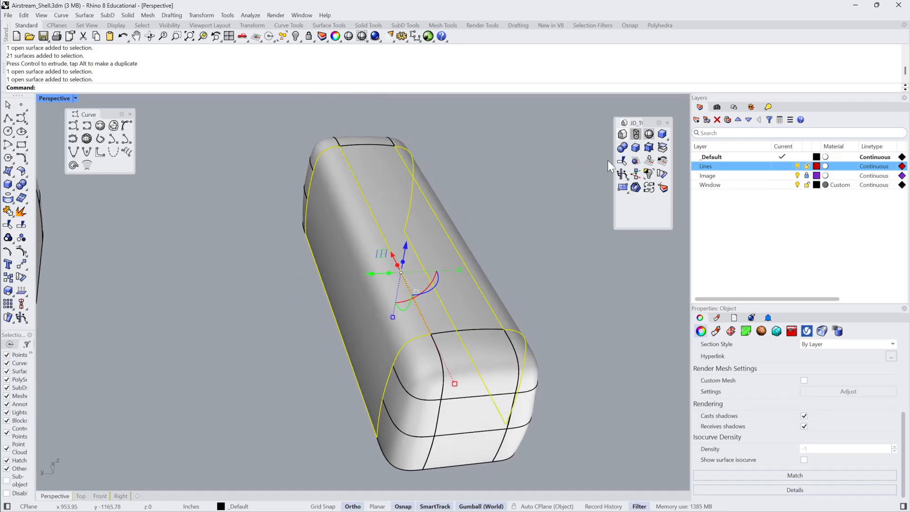
click(8, 173)
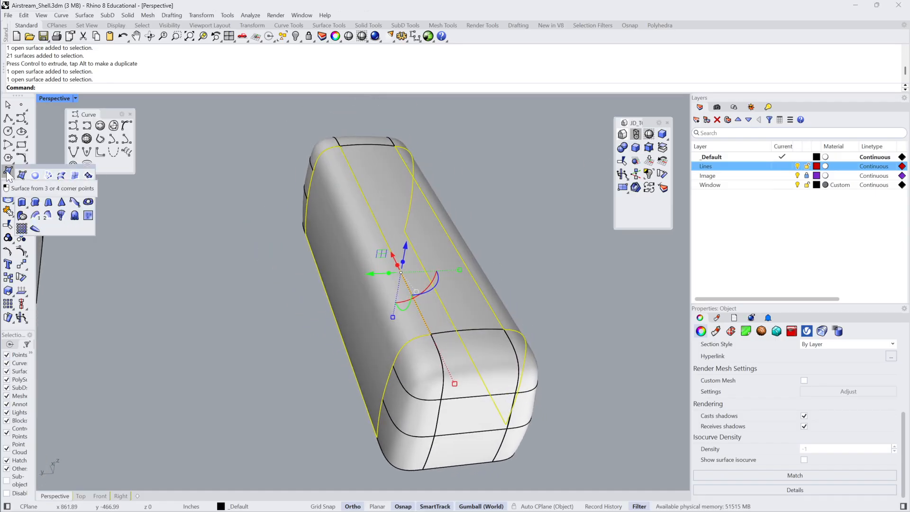
click(24, 187)
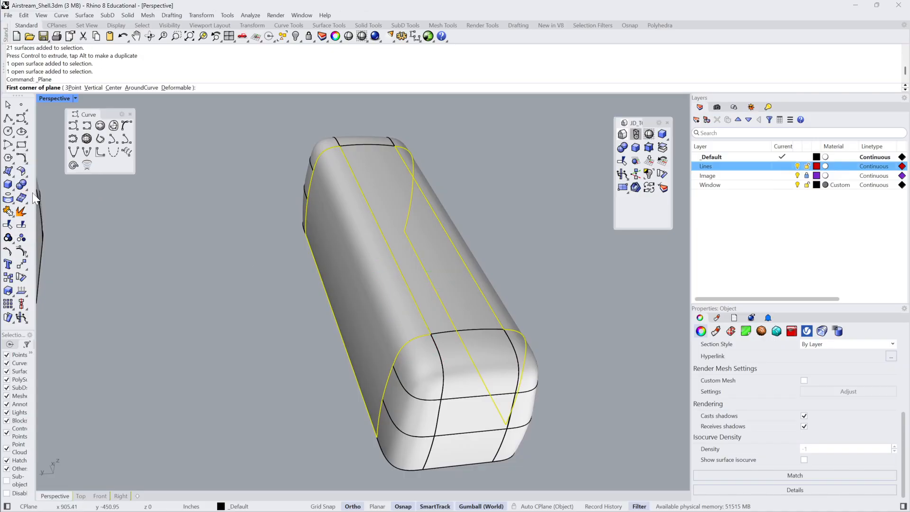
click(433, 441)
click(540, 191)
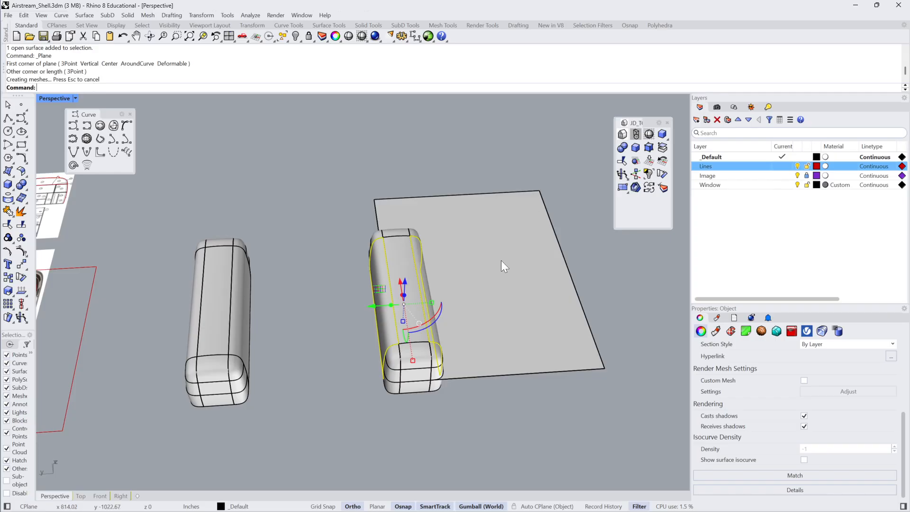
Split the duplicated shell's two long side surfaces with the horizontal plane, then delete the plane.
right_drag(501, 268, 456, 342)
click(421, 372)
shift+click(401, 334)
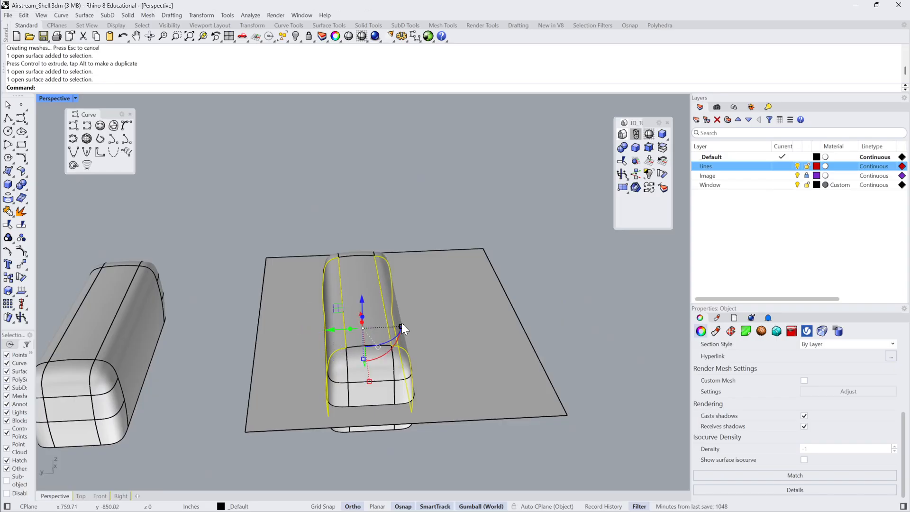
text(split)
key(Return)
click(454, 326)
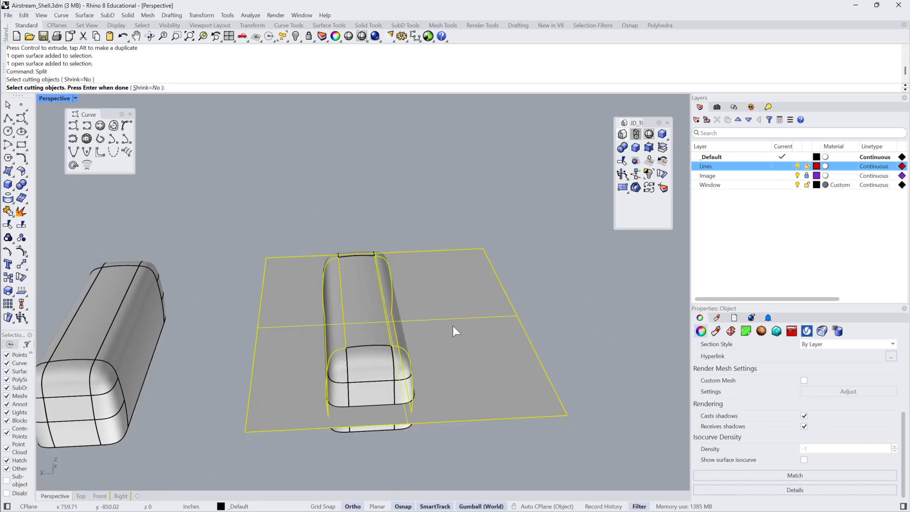
key(Return)
click(452, 326)
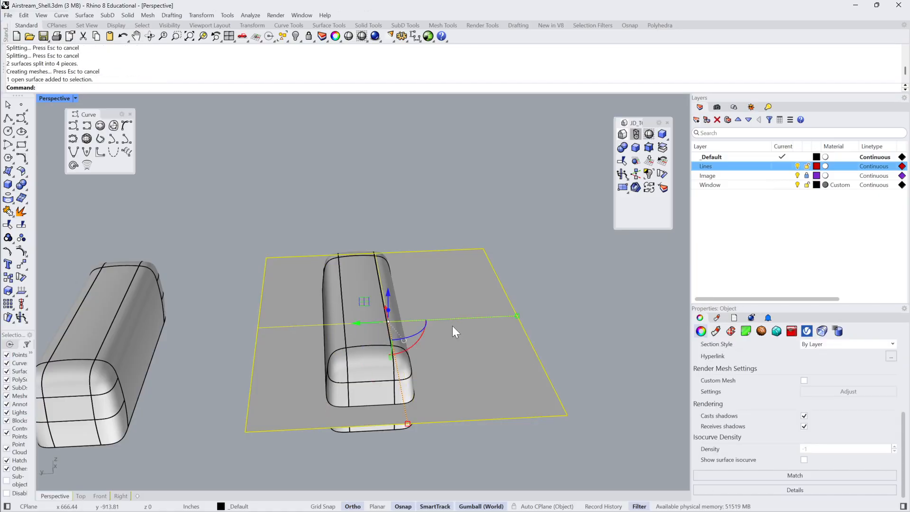
key(Delete)
Examine the shell's end panel seams and compare them with the Front End, 30' reference drawing in the Top view.
right_drag(470, 300, 470, 300)
scroll(379, 332, up, 3)
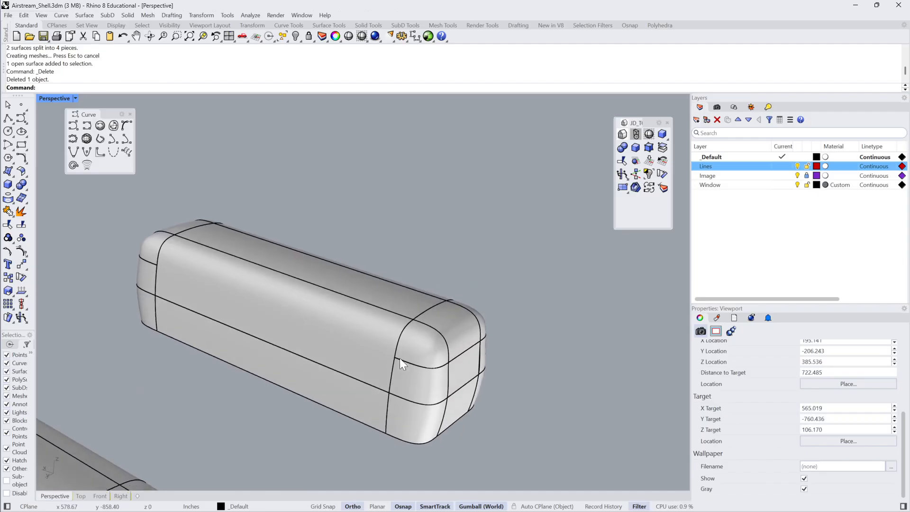
right_drag(130, 269, 423, 321)
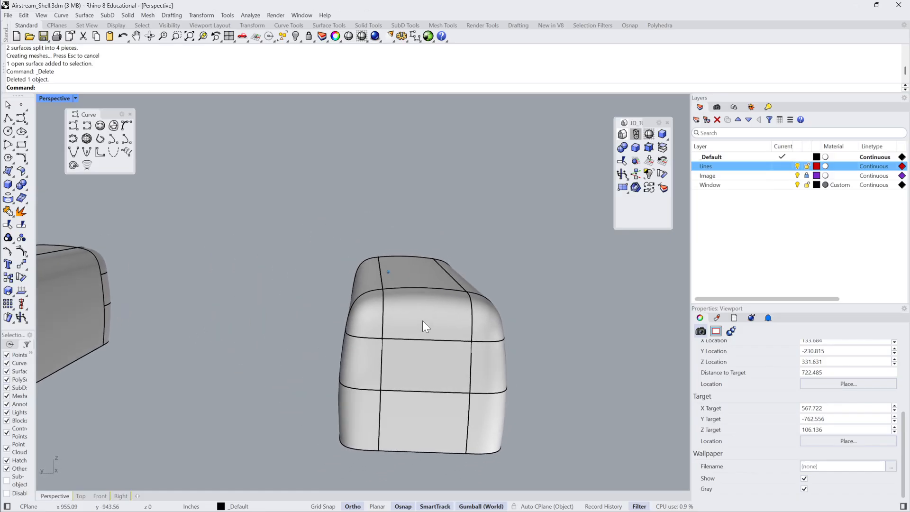
click(416, 294)
click(557, 266)
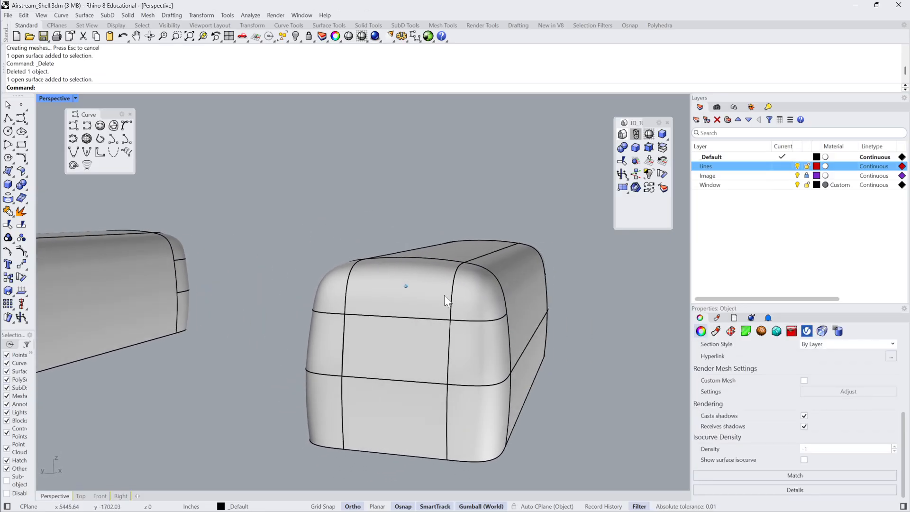
click(479, 288)
click(512, 275)
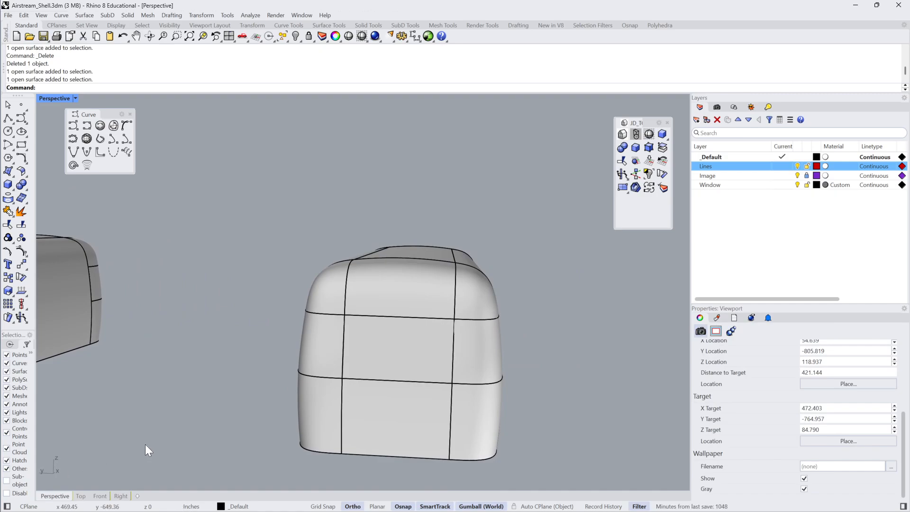
click(81, 496)
scroll(437, 290, down, 10)
right_drag(487, 306, 320, 282)
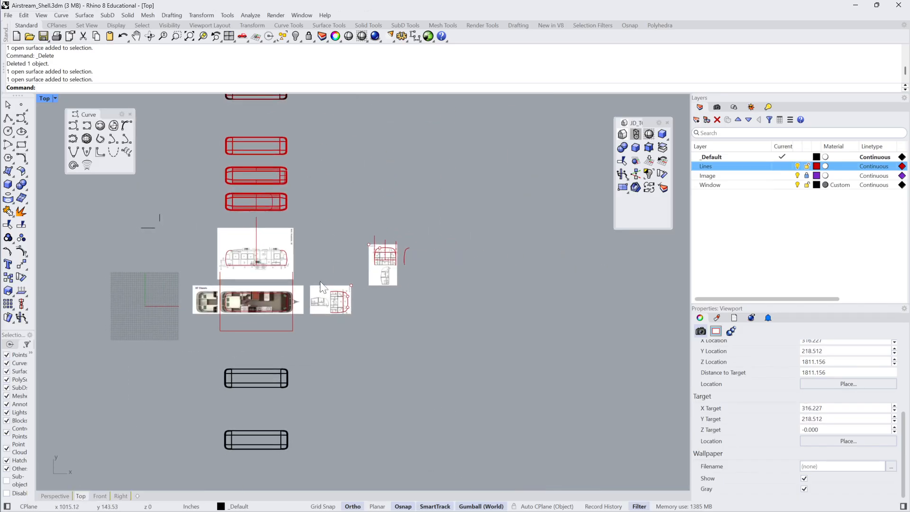
scroll(380, 249, up, 10)
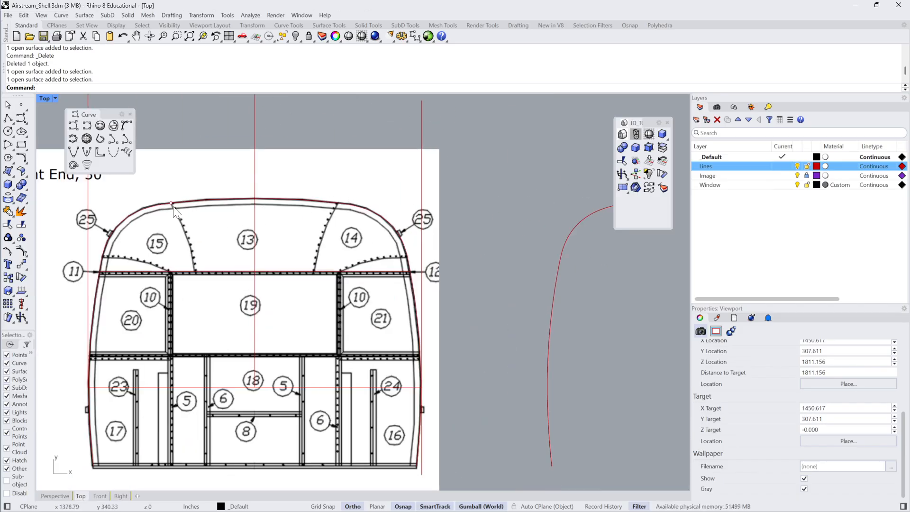
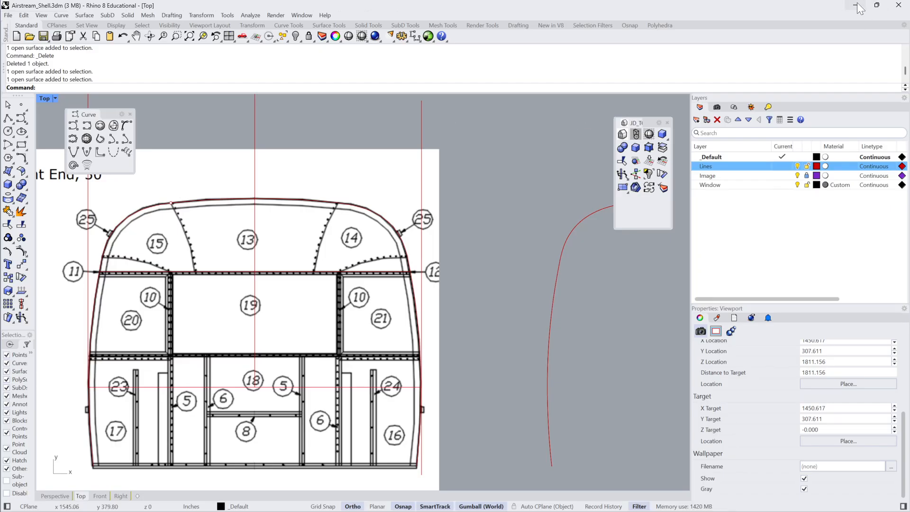
scroll(337, 242, down, 5)
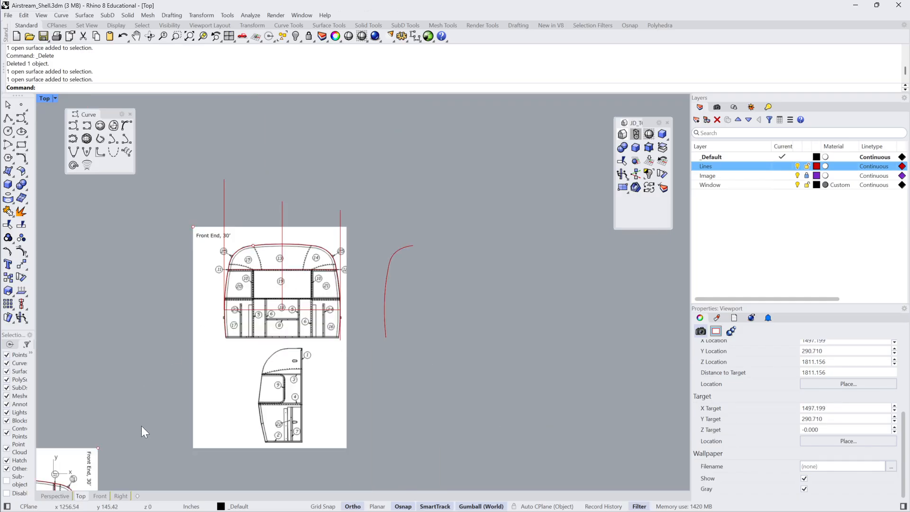
In the Perspective view, select the nine surfaces of the shell's near end and place a duplicate of them in front of the shell.
click(54, 496)
right_drag(437, 232, 391, 267)
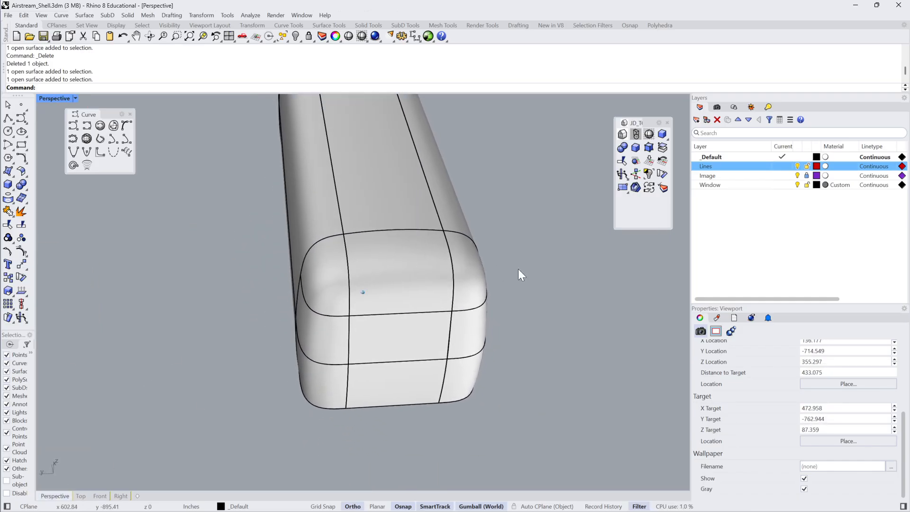
right_drag(518, 269, 584, 290)
drag(588, 286, 279, 316)
right_drag(285, 314, 406, 252)
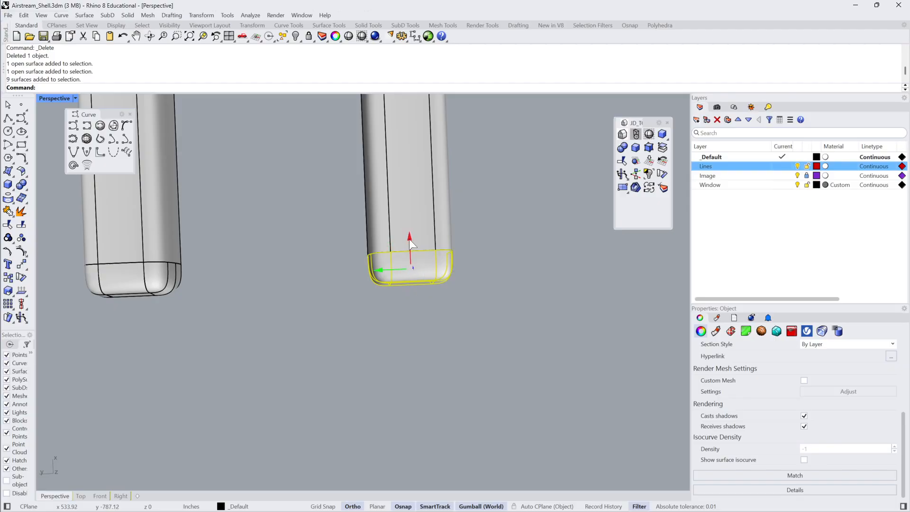
drag(410, 238, 417, 349)
click(485, 346)
right_drag(484, 346, 512, 380)
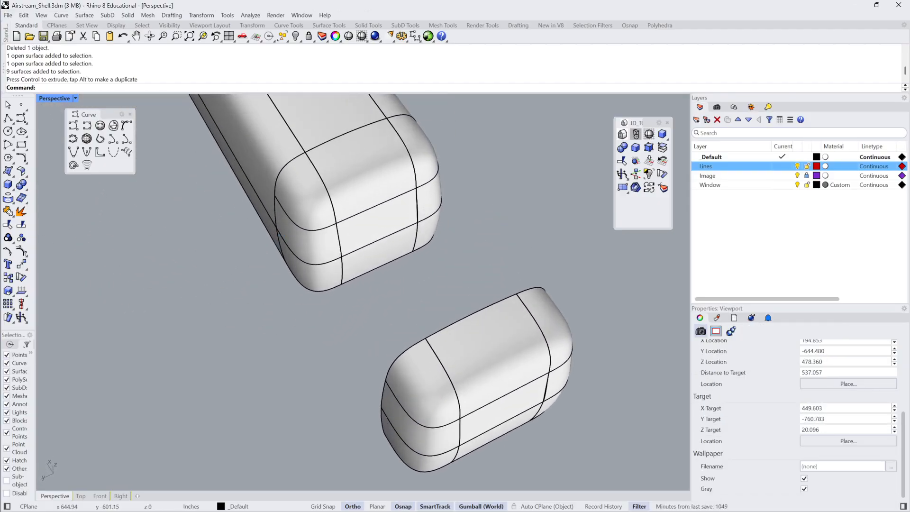
Draw a diagonal polyline across one upper corner of the duplicated end and adjust its end point and position.
click(20, 131)
right_drag(361, 291, 404, 282)
click(382, 403)
click(404, 282)
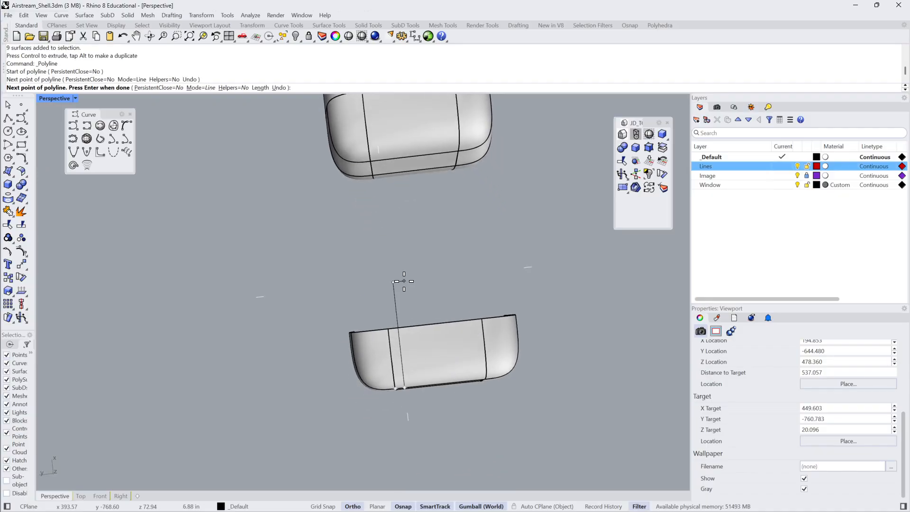
right_click(404, 282)
drag(406, 294, 377, 303)
drag(377, 261, 321, 294)
Extrude the diagonal line upward into a vertical cutting surface that passes through the duplicated end's upper corner.
right_drag(382, 306, 362, 403)
click(363, 403)
click(407, 313)
click(446, 335)
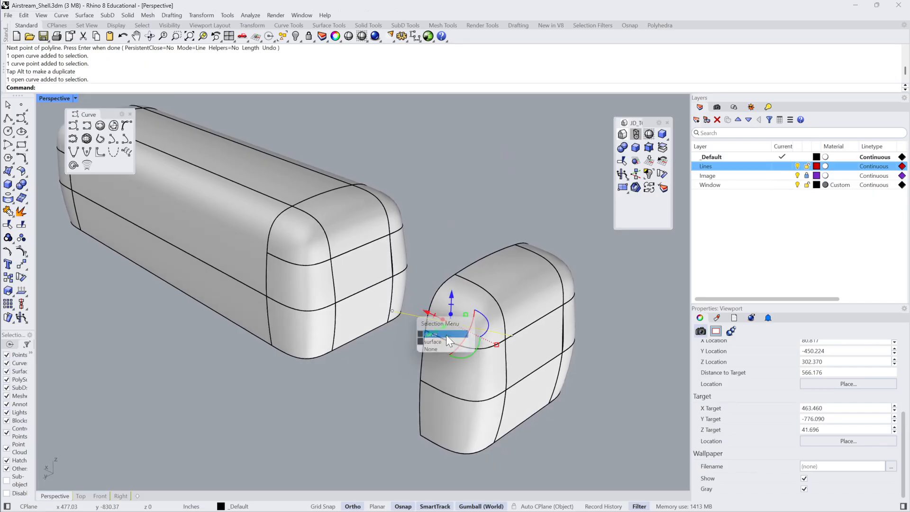
drag(450, 315, 472, 239)
Split the upper corner surface and adjoining top centre surface with the vertical extrusion, then delete the extrusion.
right_drag(471, 239, 411, 317)
click(411, 316)
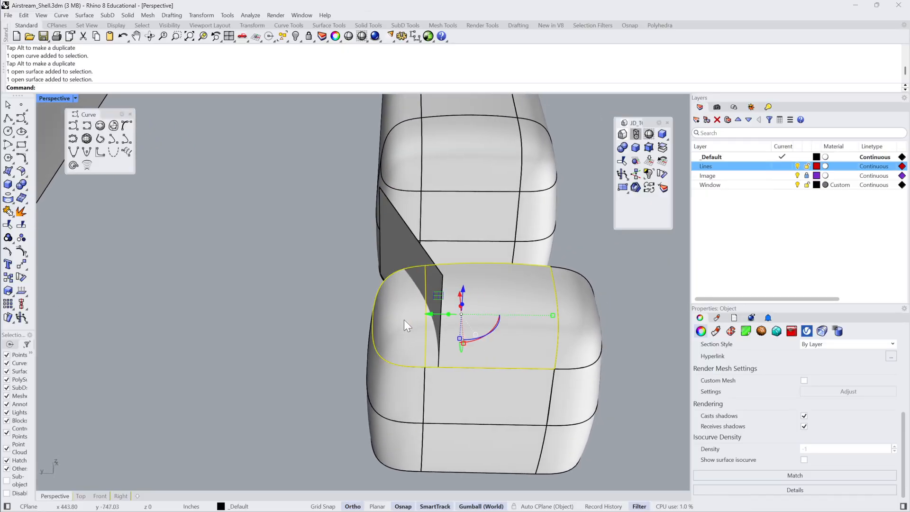
key(Return)
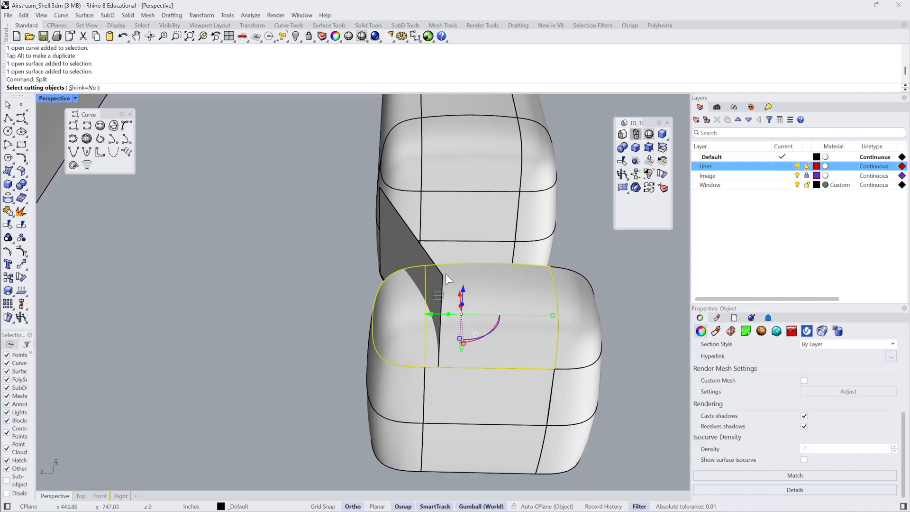
click(433, 275)
key(Return)
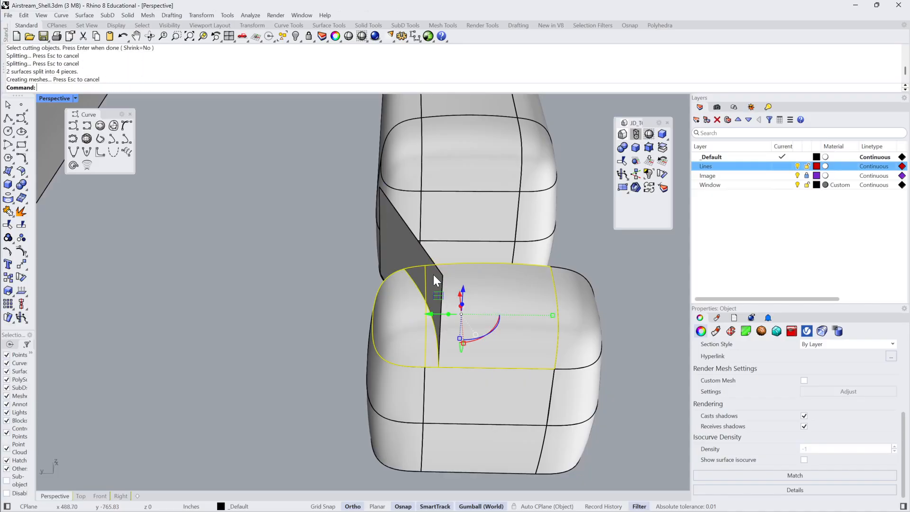
key(Escape)
click(419, 269)
key(Delete)
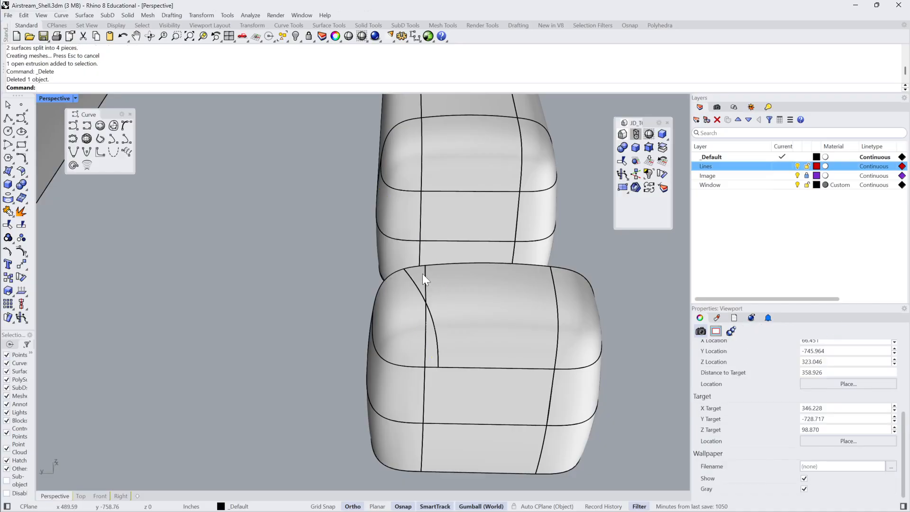
Join the two split pieces on the corner side of the cut, join the two on the centre side, and check both panels.
right_drag(454, 286, 333, 273)
click(336, 275)
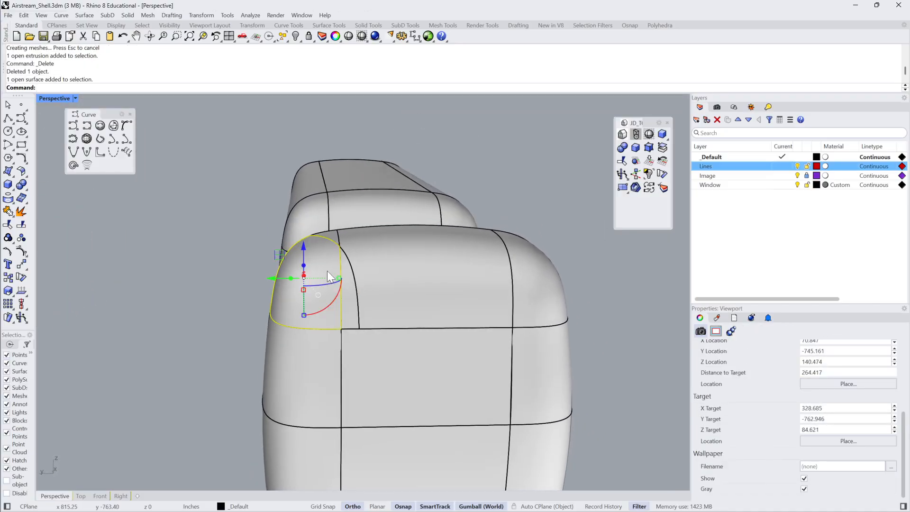
shift+click(348, 277)
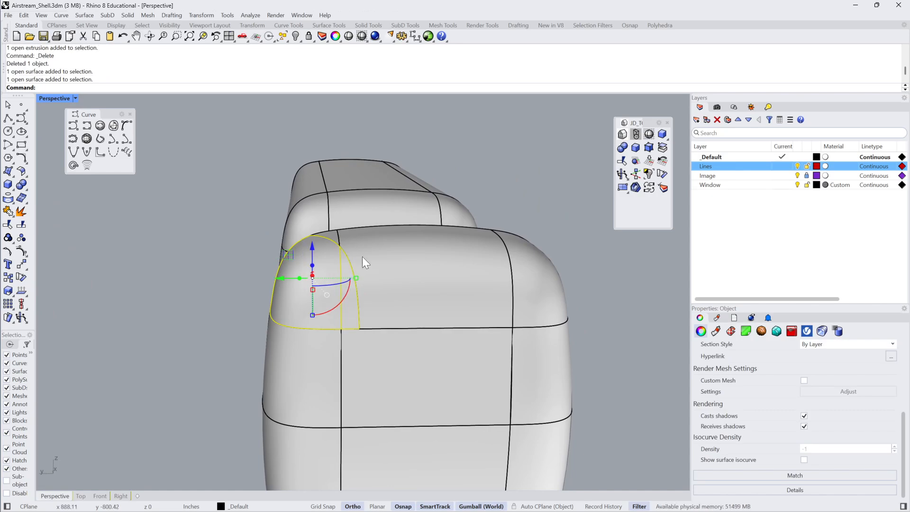
right_drag(362, 257, 360, 268)
click(8, 211)
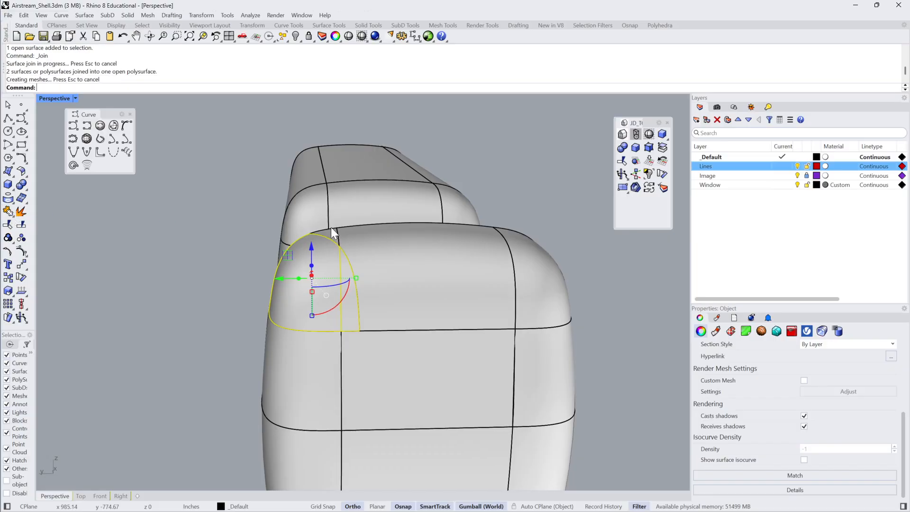
click(22, 212)
click(8, 212)
click(366, 248)
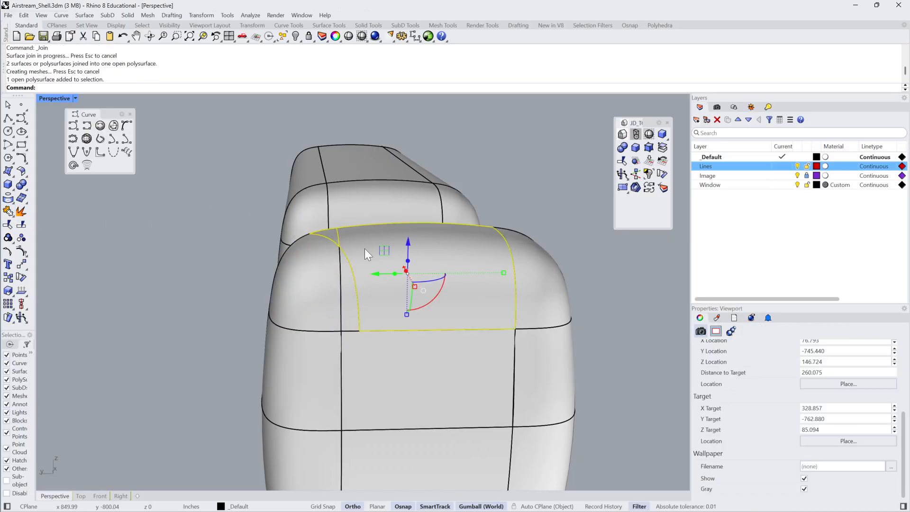
click(377, 187)
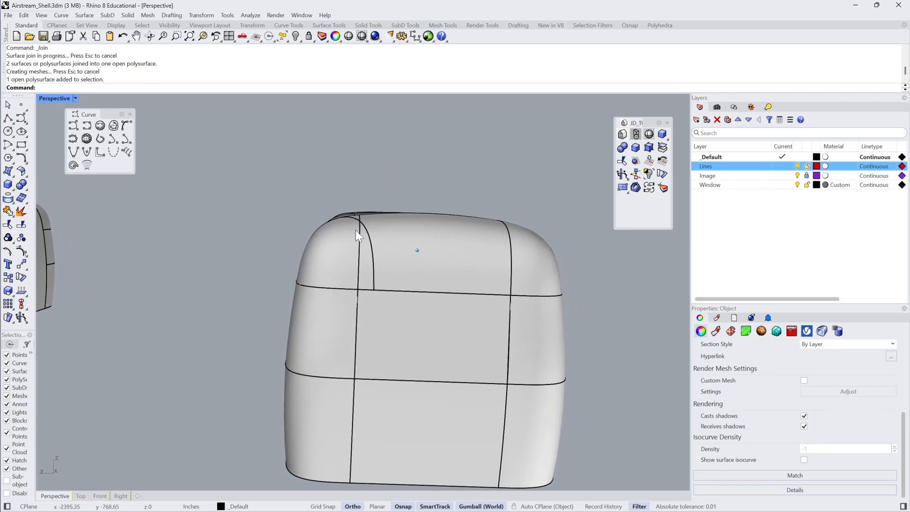
click(364, 249)
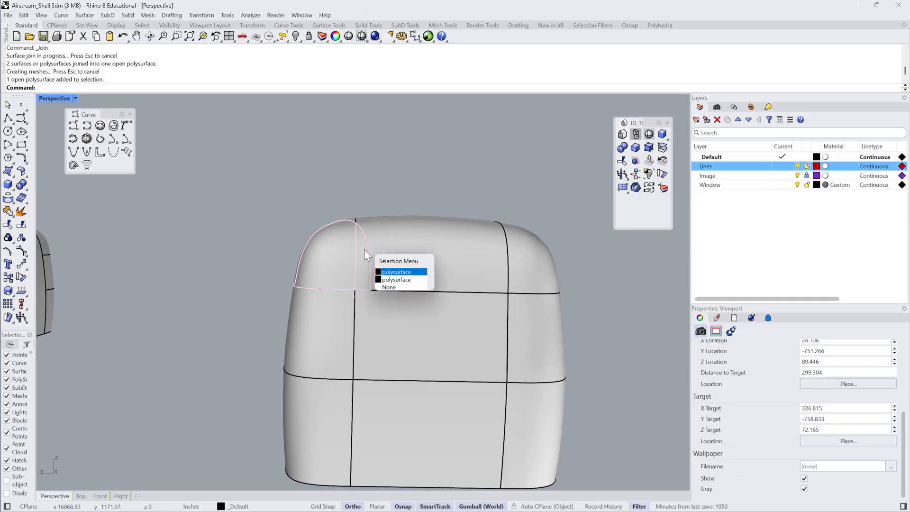
click(406, 271)
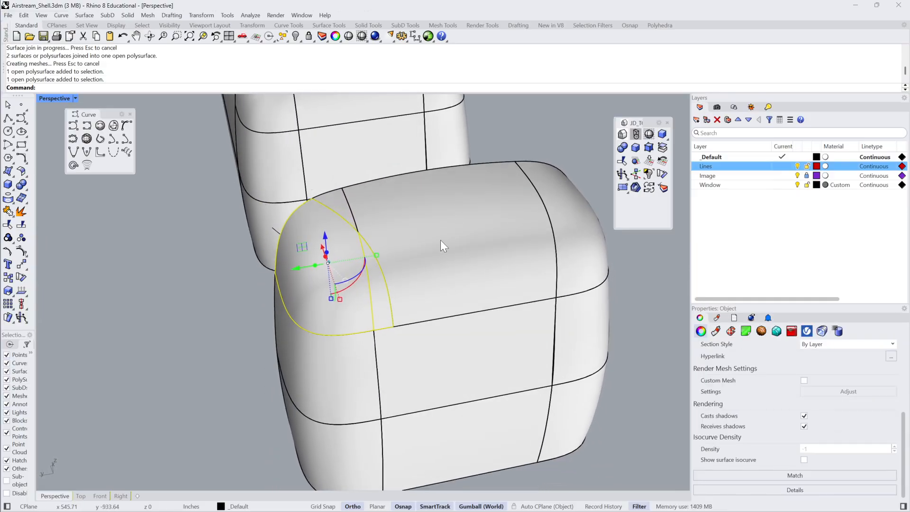
click(566, 212)
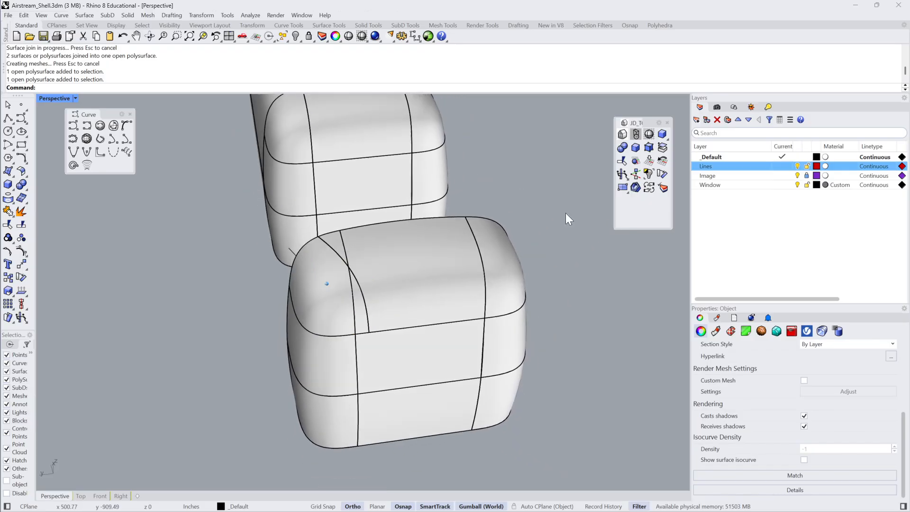
Delete the opposite upper corner surface and the joined top centre panel from the duplicated end.
click(506, 242)
key(Delete)
click(445, 263)
key(Delete)
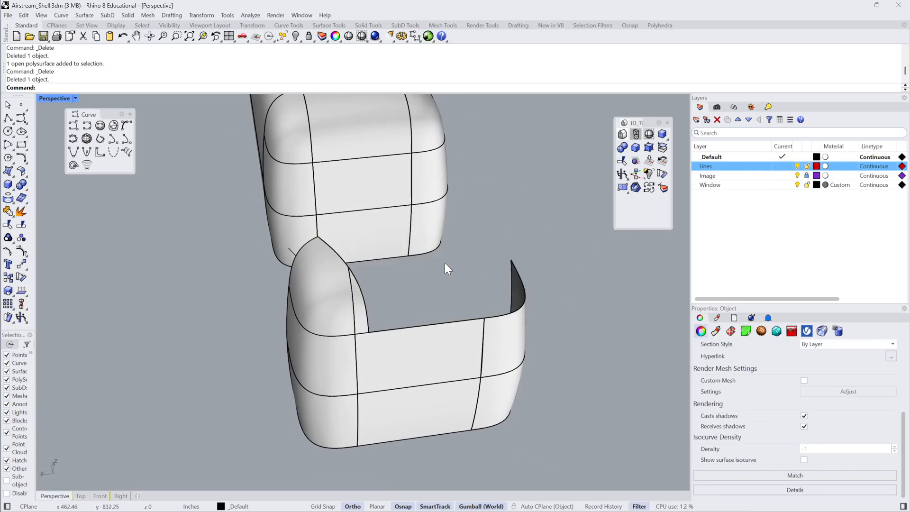
Mirror the remaining upper corner panel across the duplicated end's centre line to create the opposite corner panel.
click(367, 302)
text(Mirror)
key(Return)
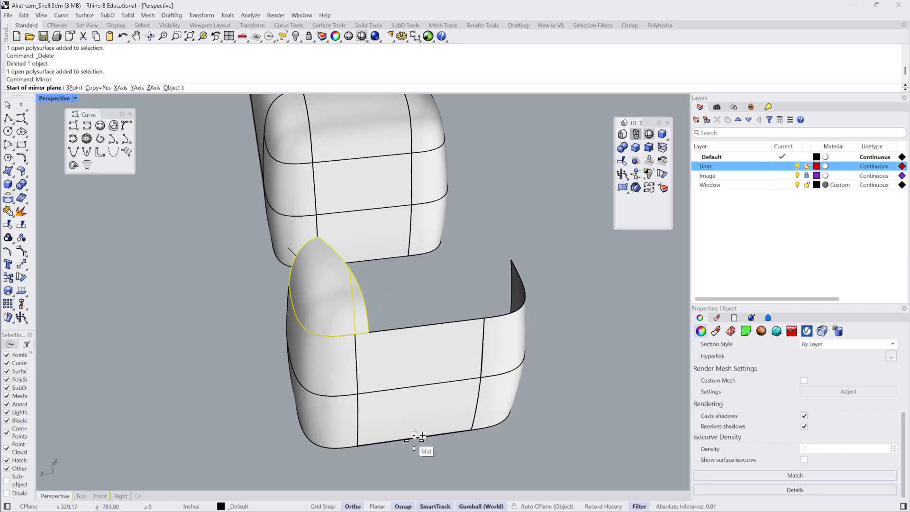
click(421, 434)
click(420, 448)
click(382, 300)
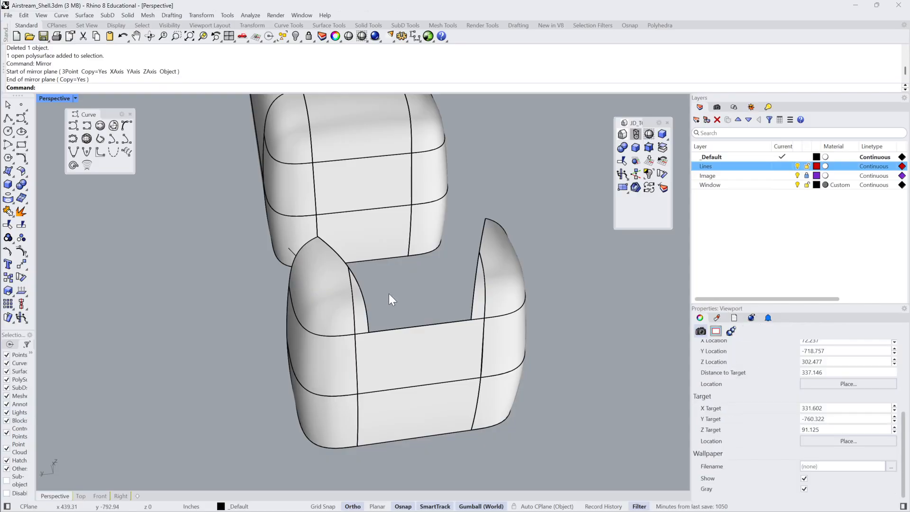
text(Loft)
key(Return)
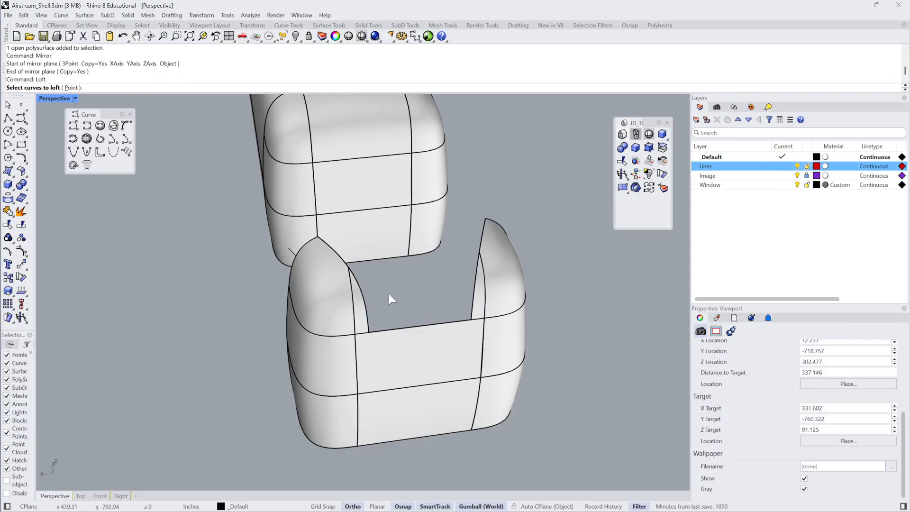
click(371, 328)
key(Escape)
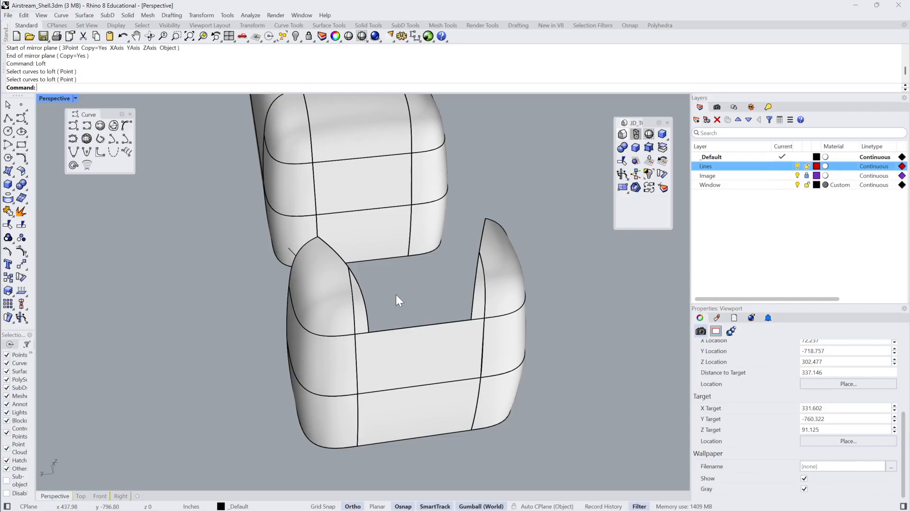
Duplicate the border of the original upper corner panel as a curve, then delete that panel.
click(343, 295)
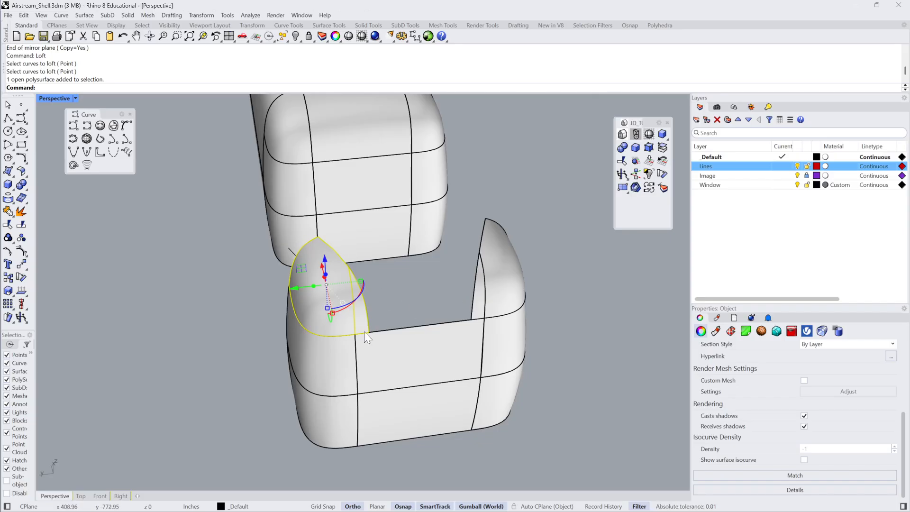
click(383, 307)
click(368, 302)
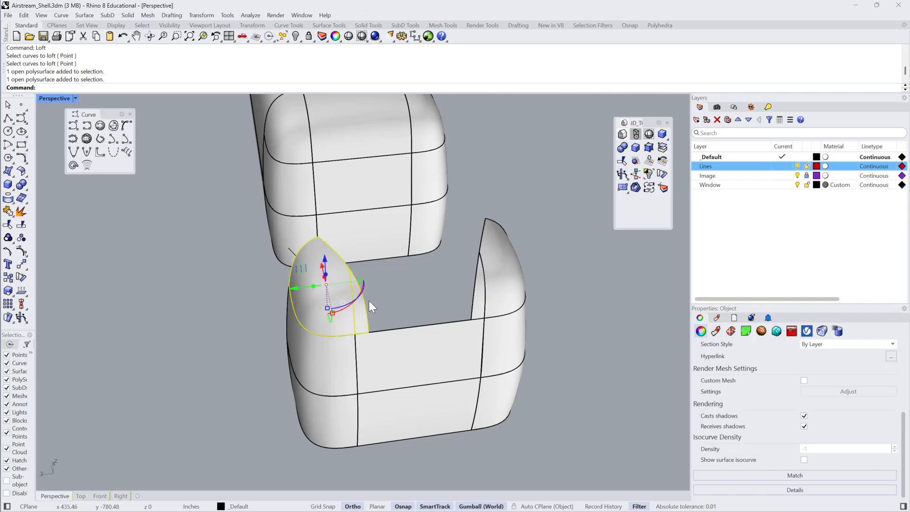
text(DupBorder)
key(Return)
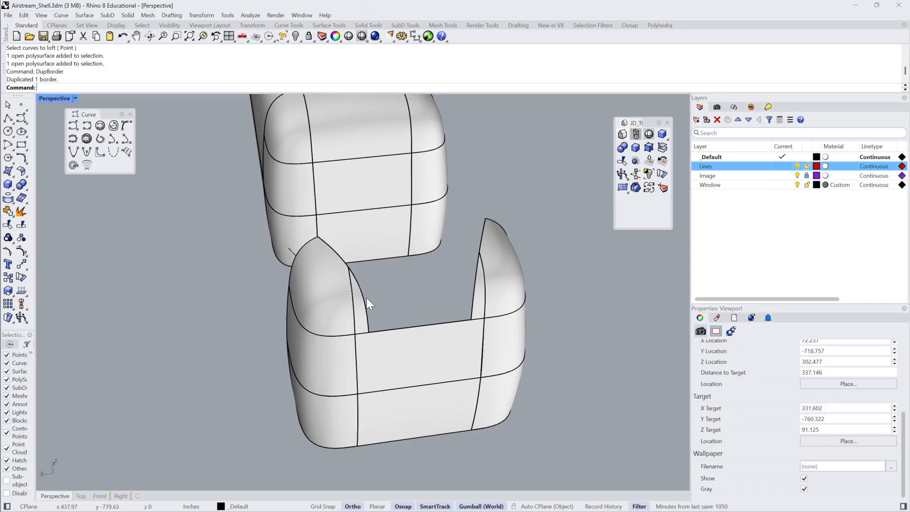
click(332, 312)
key(Delete)
key(ctrl+z)
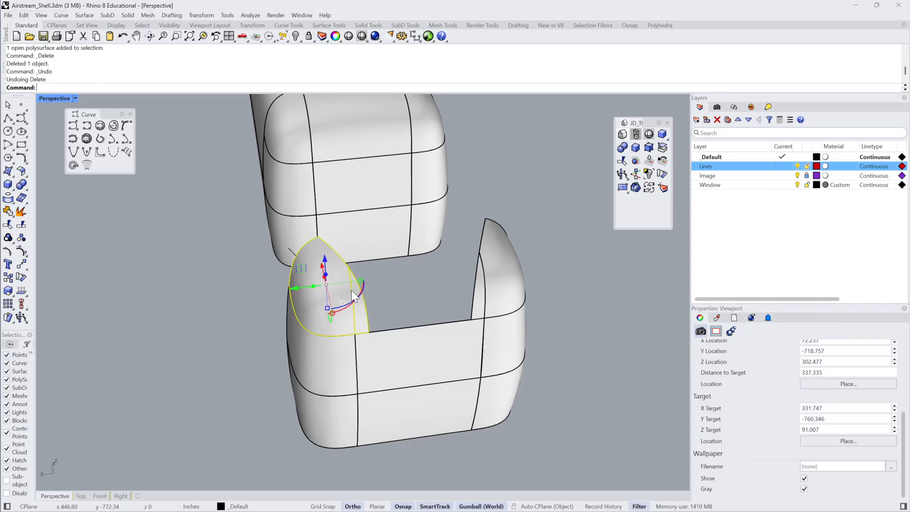
key(Delete)
Explode the duplicated border curve and join the two segments along the panel's inner edge into one curve.
click(354, 273)
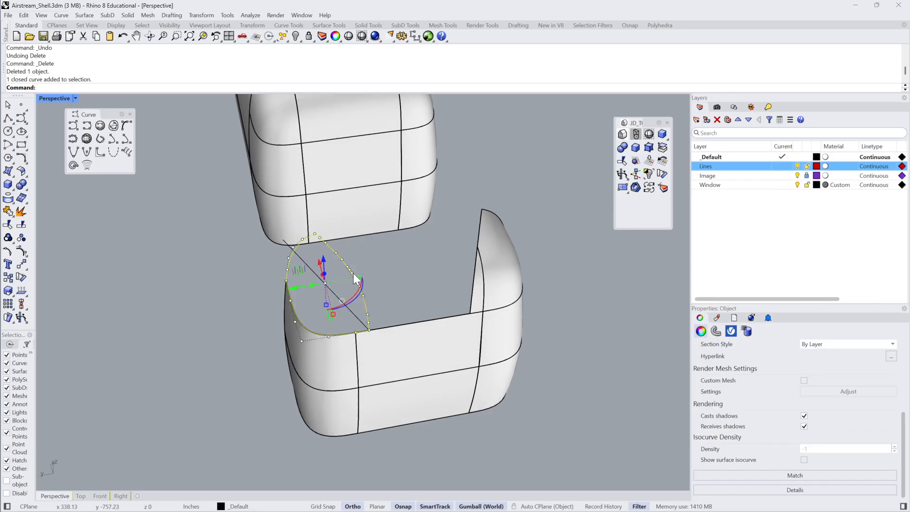
click(7, 211)
click(335, 249)
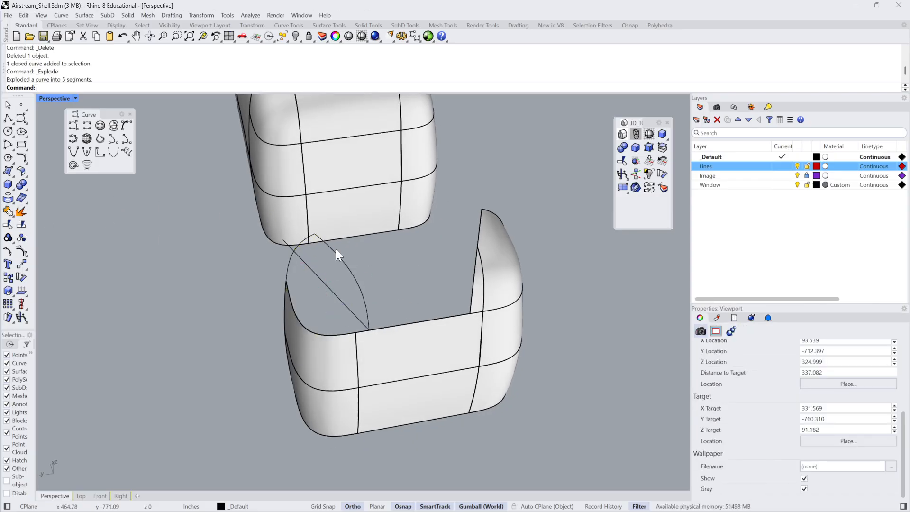
click(13, 212)
Rebuild the joined inner edge curve with 20 points at degree 3, deleting the input curve.
text(Rebuild)
key(Return)
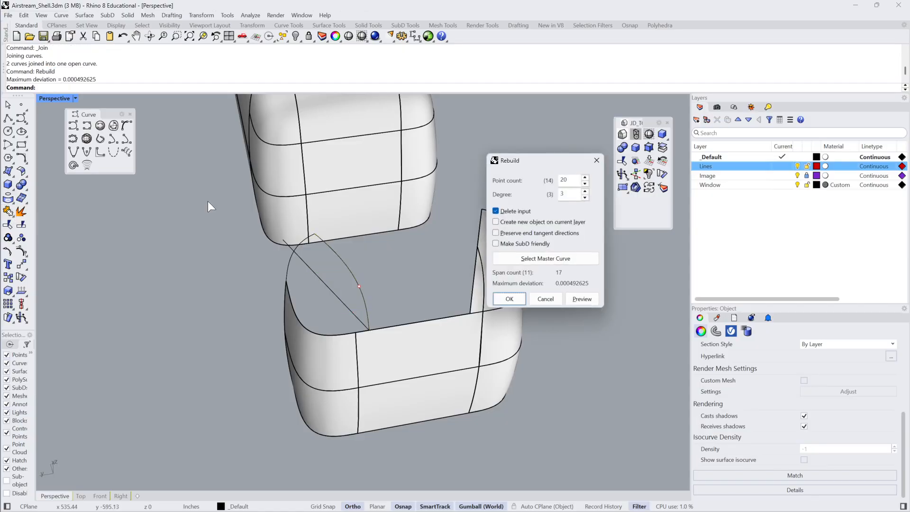
click(510, 299)
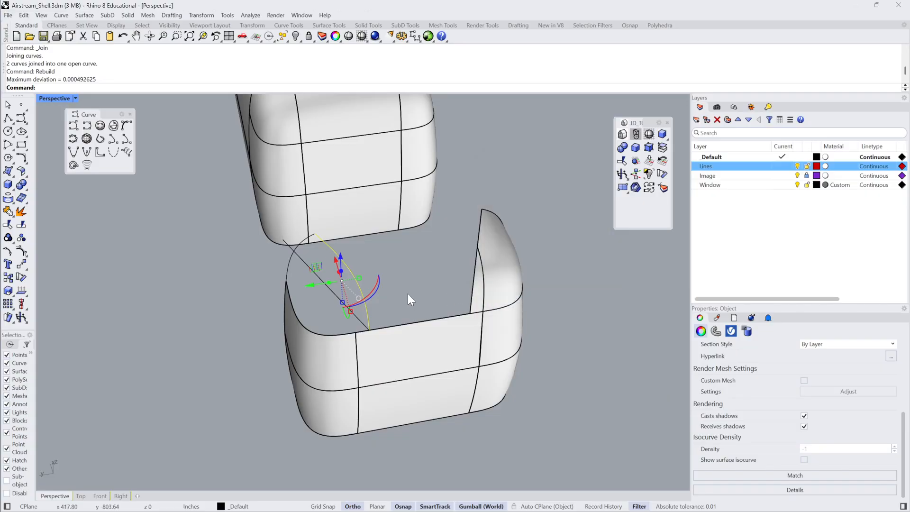
Hide the mirrored upper corner panel of the duplicated end.
click(462, 285)
click(476, 287)
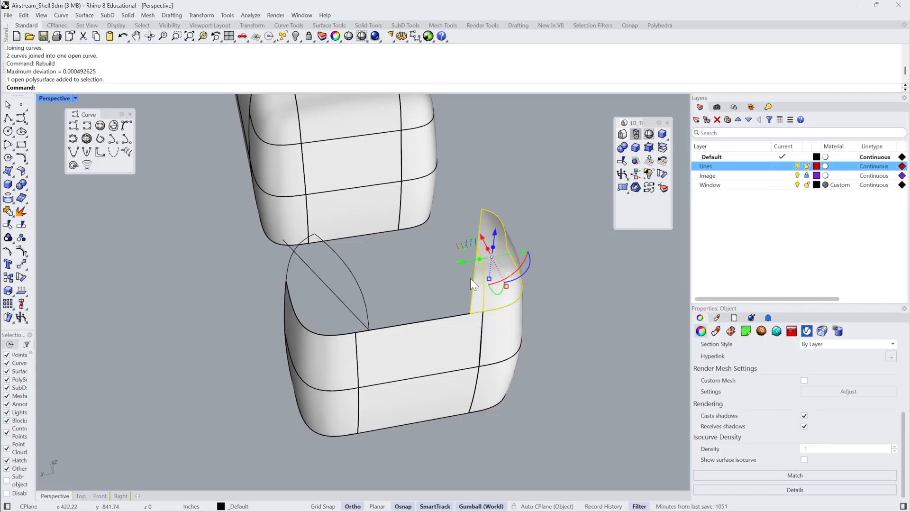
key(ctrl+h)
Mirror the rebuilt inner edge curve across the duplicated end's centre line, keeping the original.
click(365, 311)
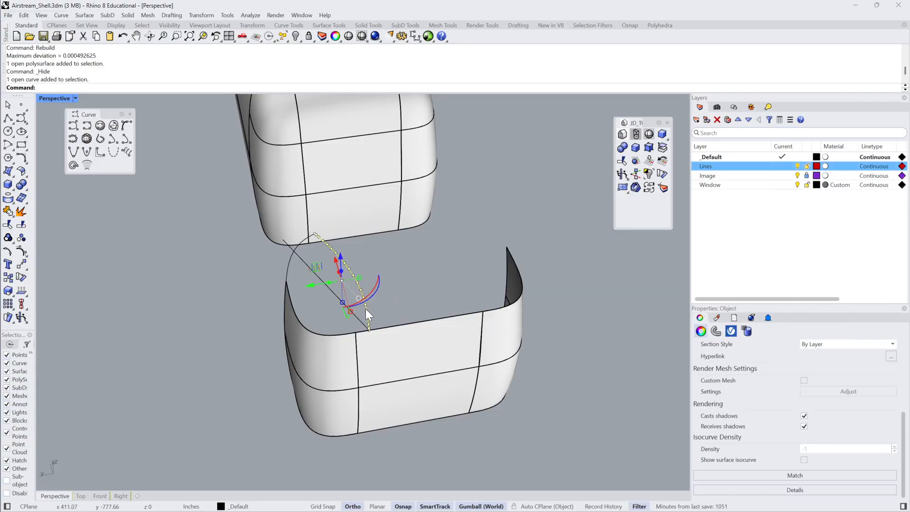
text(mirror)
key(Return)
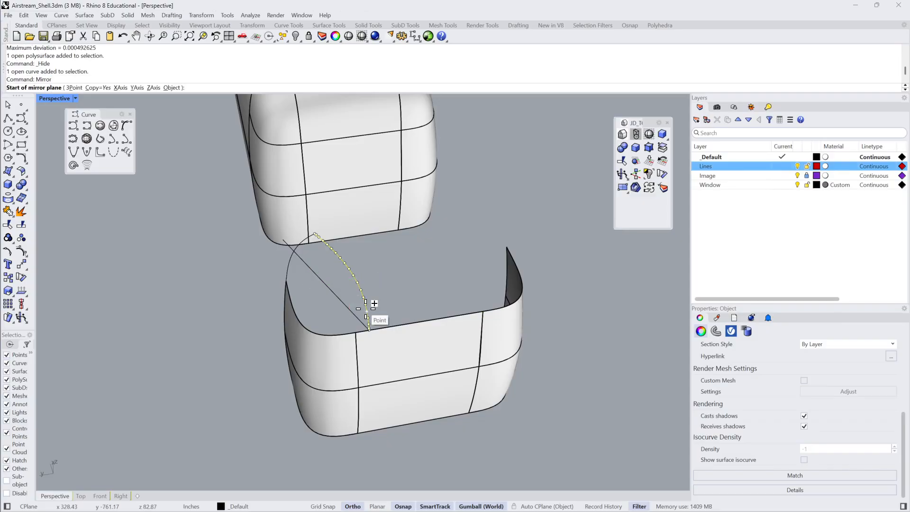
click(425, 421)
click(420, 432)
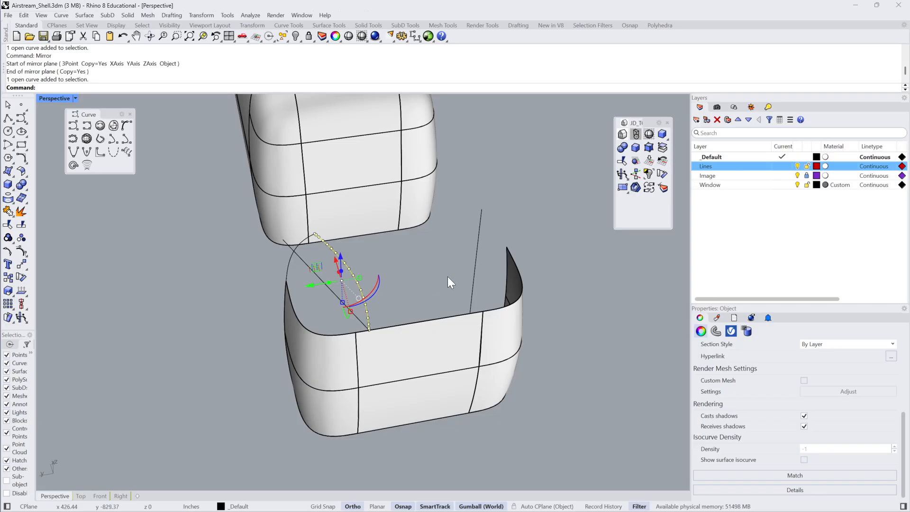
Loft a top centre surface between the rebuilt edge curve and its mirrored copy.
shift+click(475, 283)
text(Loft)
key(Return)
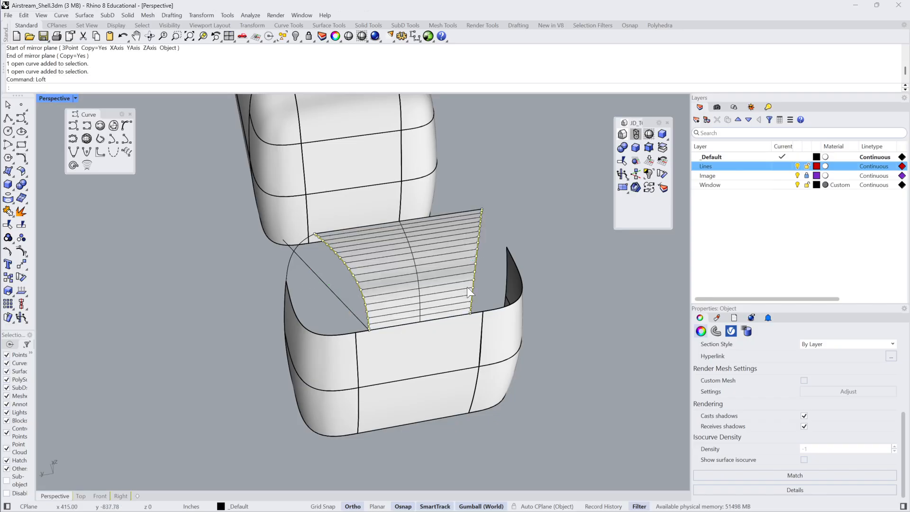
key(Return)
click(422, 318)
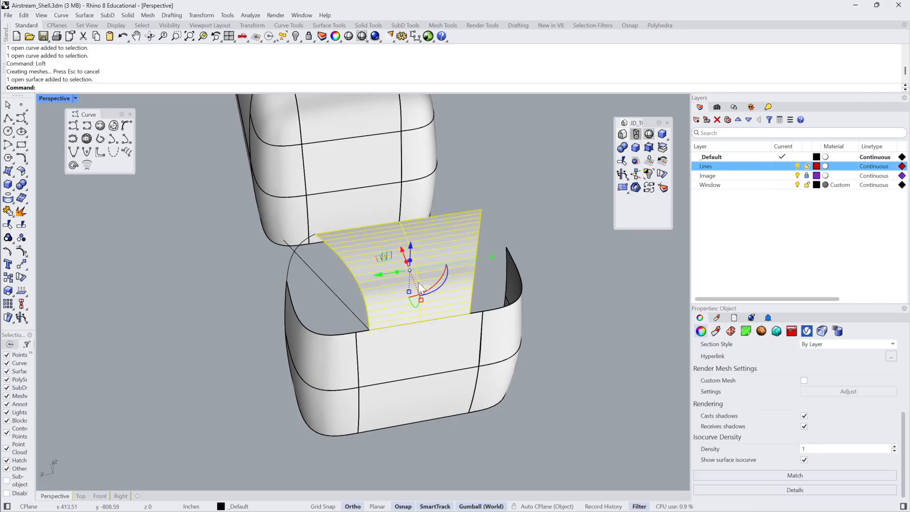
right_drag(422, 319, 340, 454)
key(Escape)
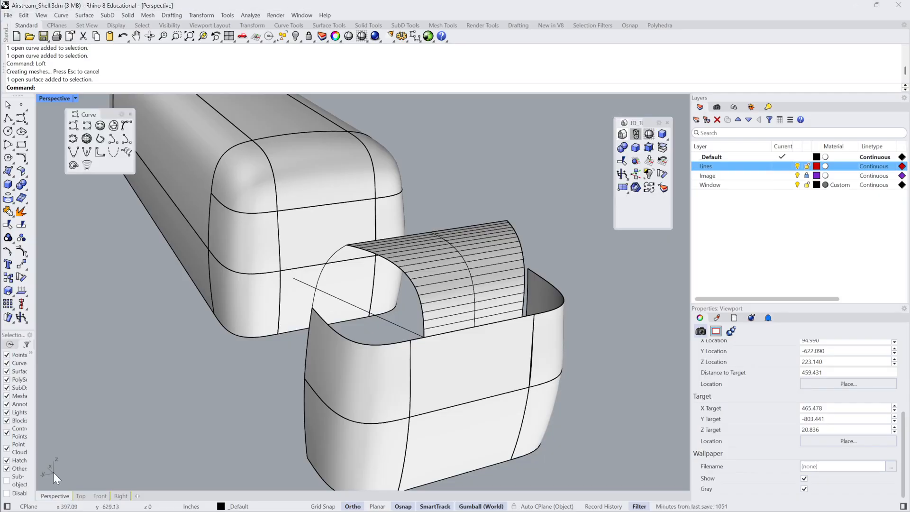
Switch to the Airstream 2020 Classic Owner's Manual PDF and examine the rear-view trailer photo at 300% zoom.
key(alt+Tab)
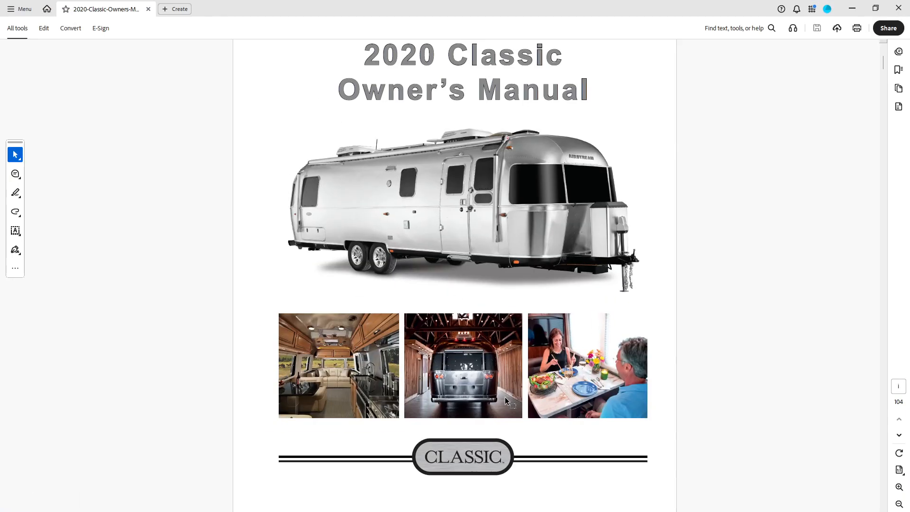
ctrl+scroll(507, 402, up, 4)
scroll(540, 337, down, 6)
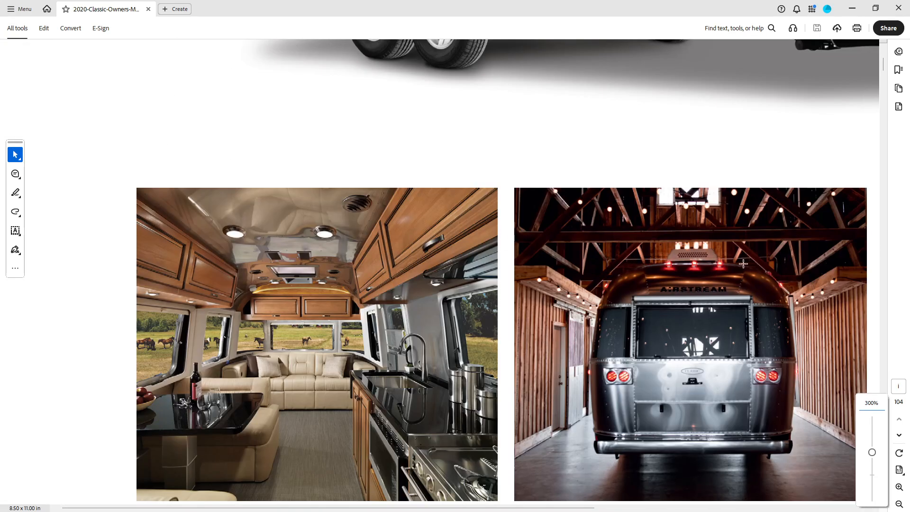
click(850, 10)
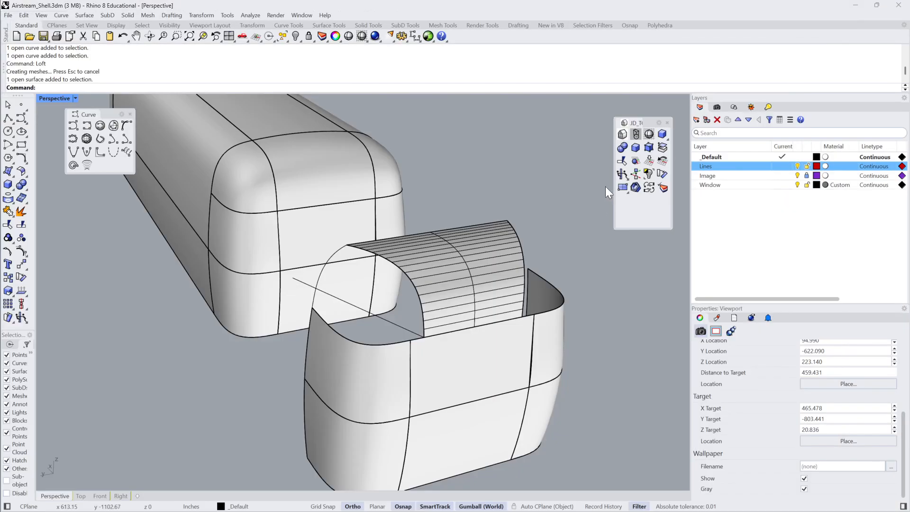
right_drag(414, 294, 335, 366)
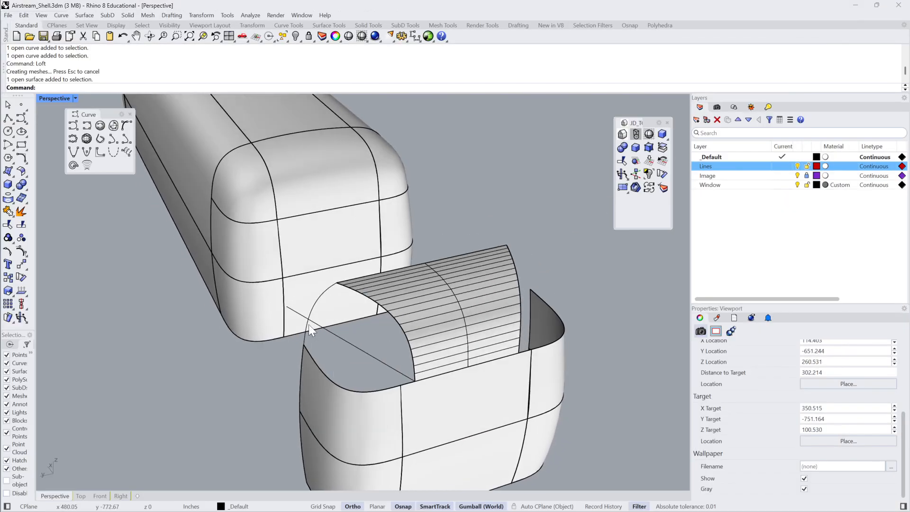
click(309, 324)
click(344, 357)
scroll(343, 357, up, 2)
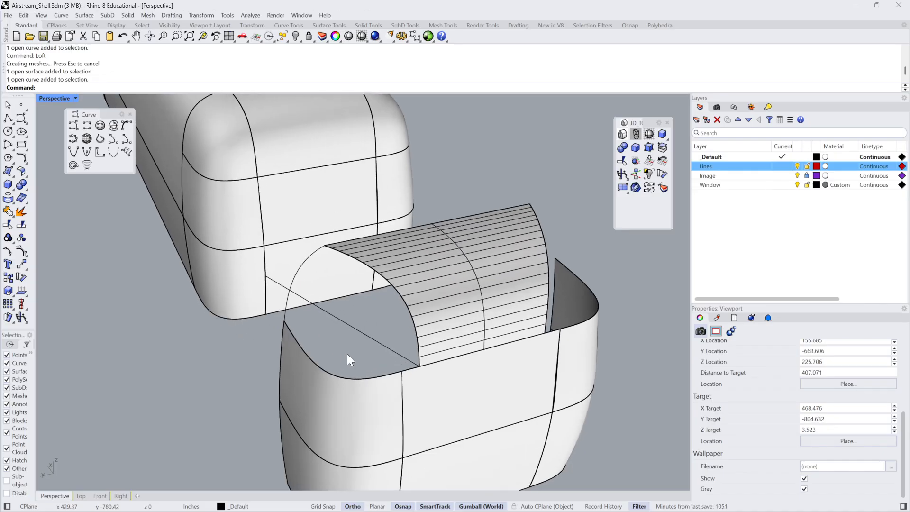
text(Srf)
key(Return)
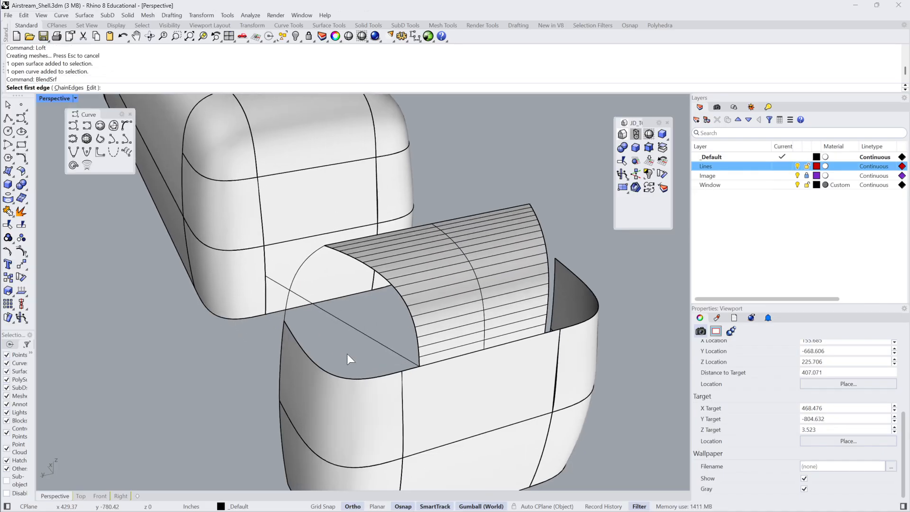
click(286, 313)
key(Escape)
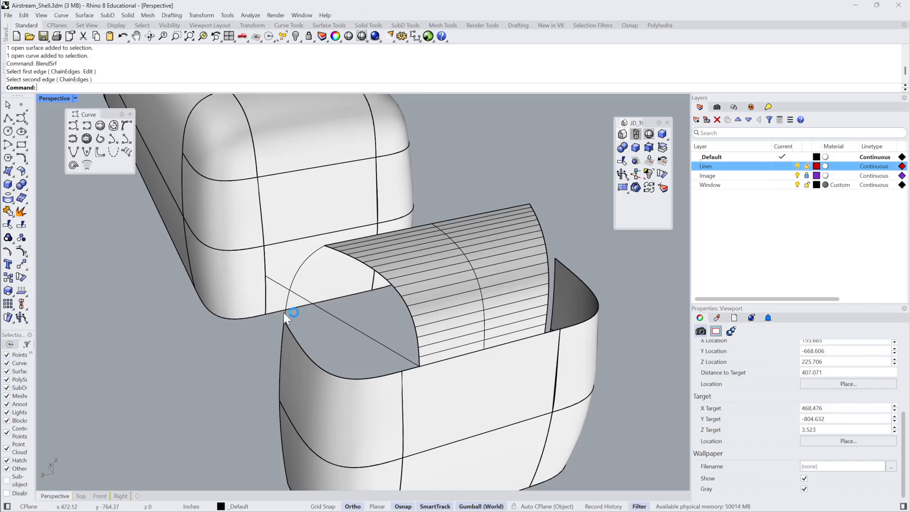
Delete the diagonal construction line crossing the open upper corner of the duplicated end.
right_drag(320, 317, 420, 341)
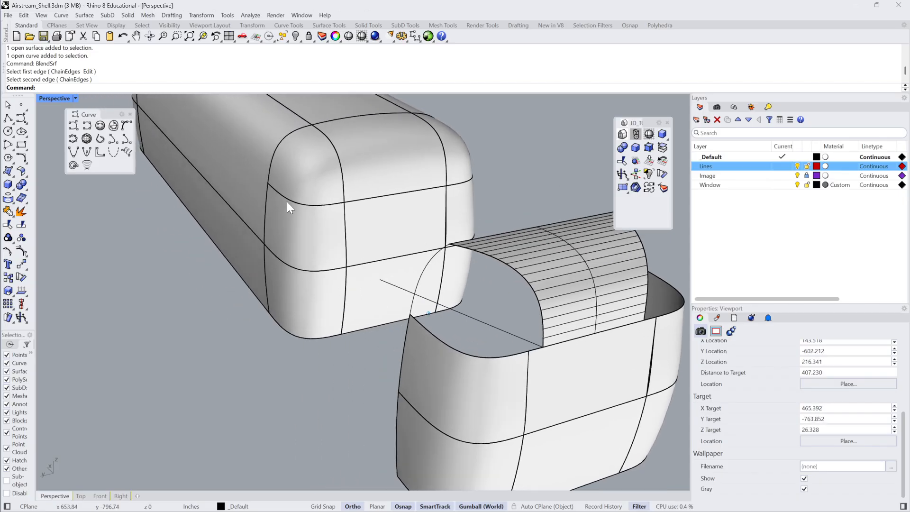
right_drag(272, 199, 485, 318)
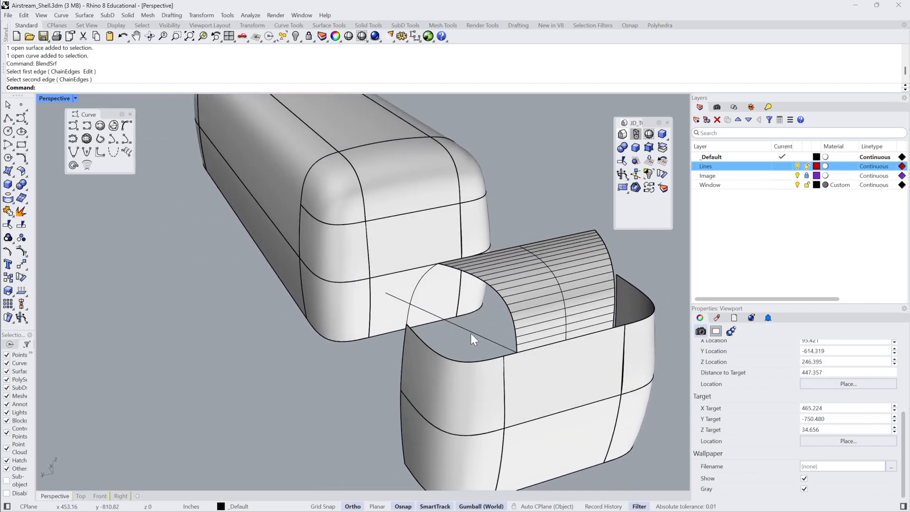
click(470, 333)
key(Delete)
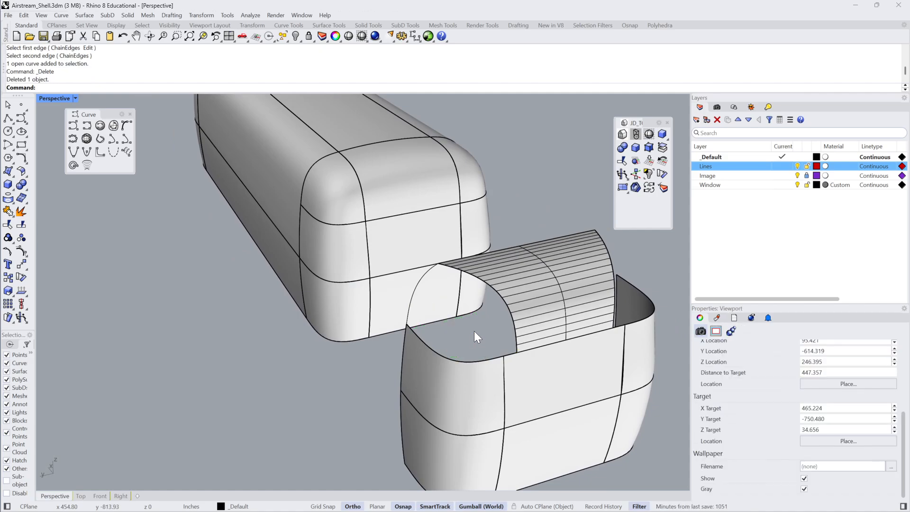
Blend a surface between the lower corner panel's top edge and the lofted surface's side edge, with Curvature continuity on both edges.
key(Return)
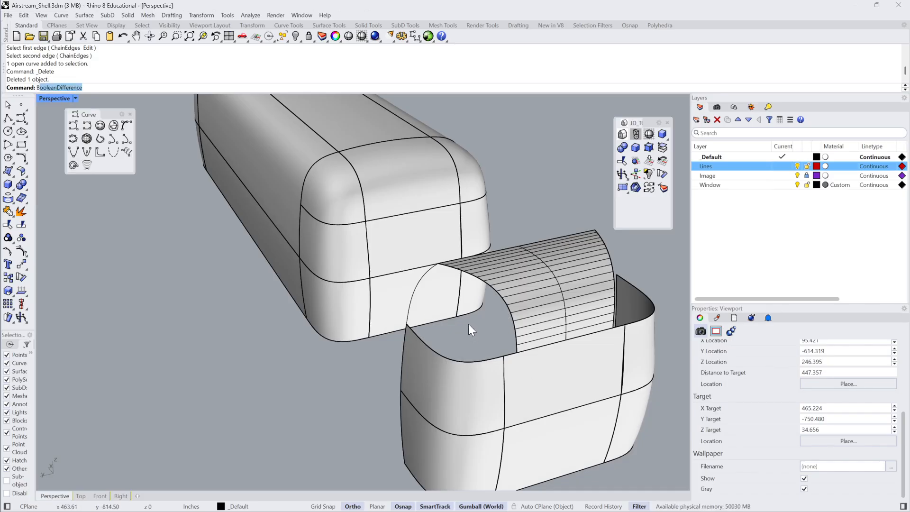
text(BlendSrf)
key(Return)
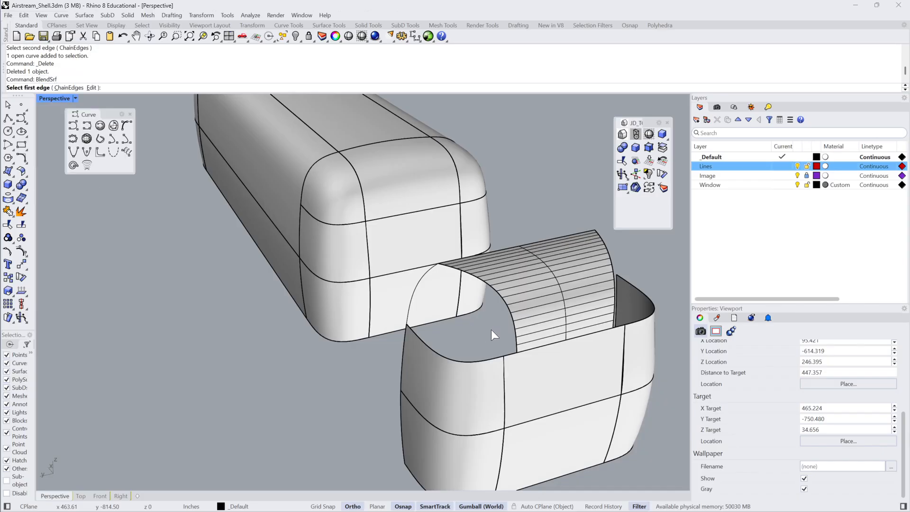
click(487, 365)
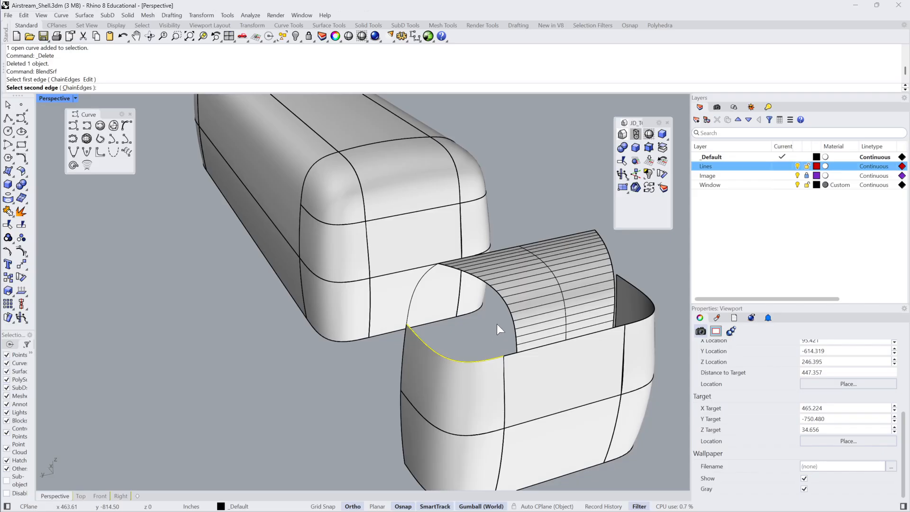
click(508, 306)
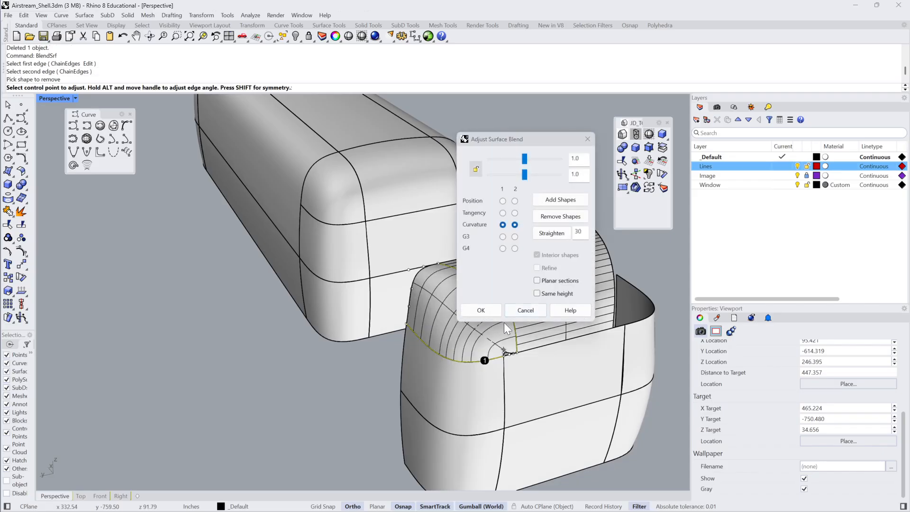
click(484, 310)
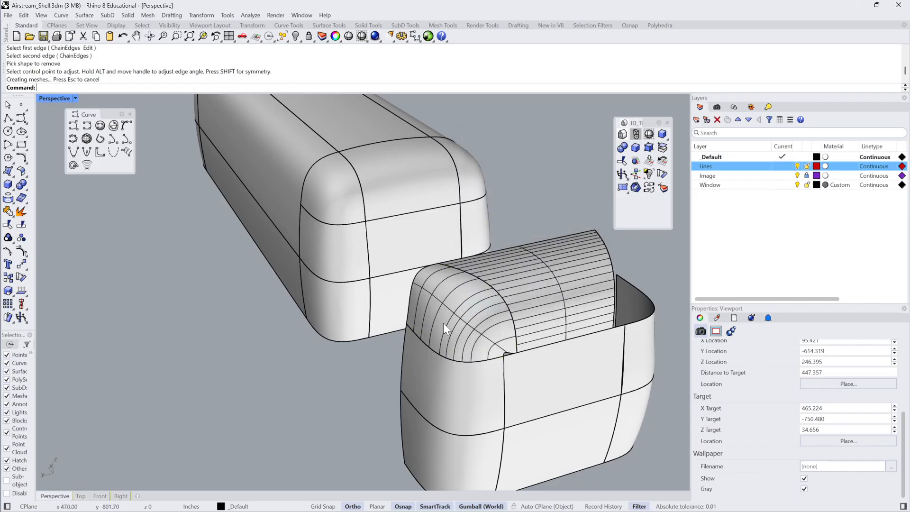
Undo the surface blend and delete the duplicated end's remaining surfaces and curves.
key(ctrl+z)
right_drag(391, 291, 475, 313)
drag(479, 296, 306, 399)
key(Delete)
right_drag(411, 354, 405, 207)
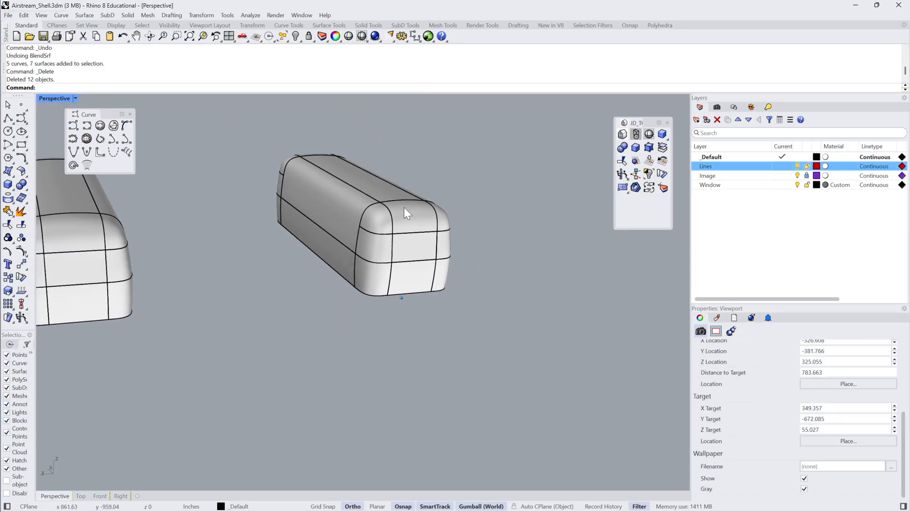
Move the three middle-band surfaces wrapping around the near end of the trailer shell to the Window layer.
click(406, 207)
scroll(418, 296, up, 5)
right_drag(418, 290, 417, 291)
click(348, 295)
shift+click(418, 296)
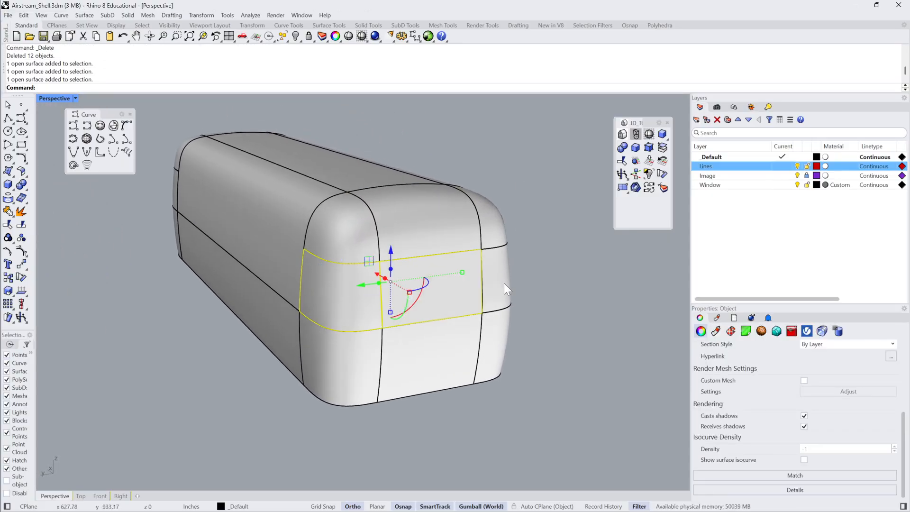
shift+click(504, 284)
right_click(708, 185)
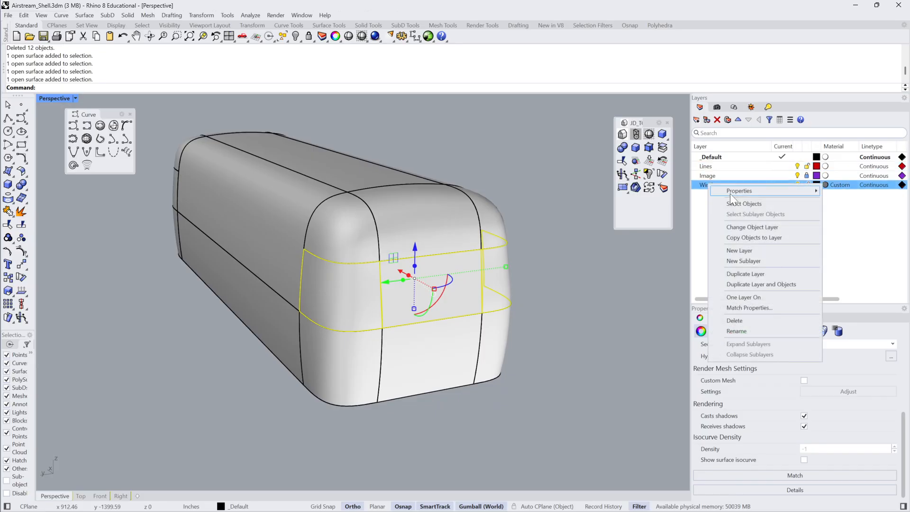
click(741, 228)
click(570, 240)
right_drag(570, 240, 445, 287)
scroll(409, 280, down, 2)
right_drag(441, 334, 340, 340)
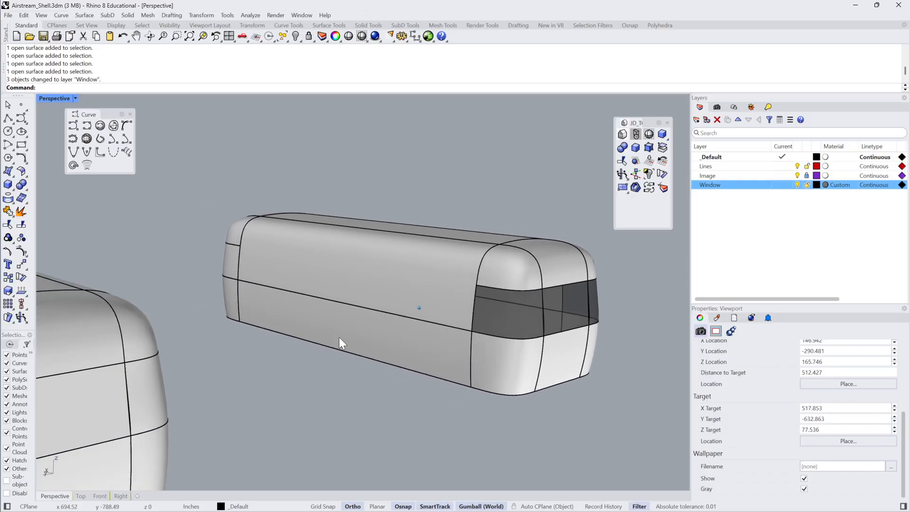
Examine the window and panel layout of the "Roadside, 30'" reference drawing in the Top view and return to Perspective.
click(81, 496)
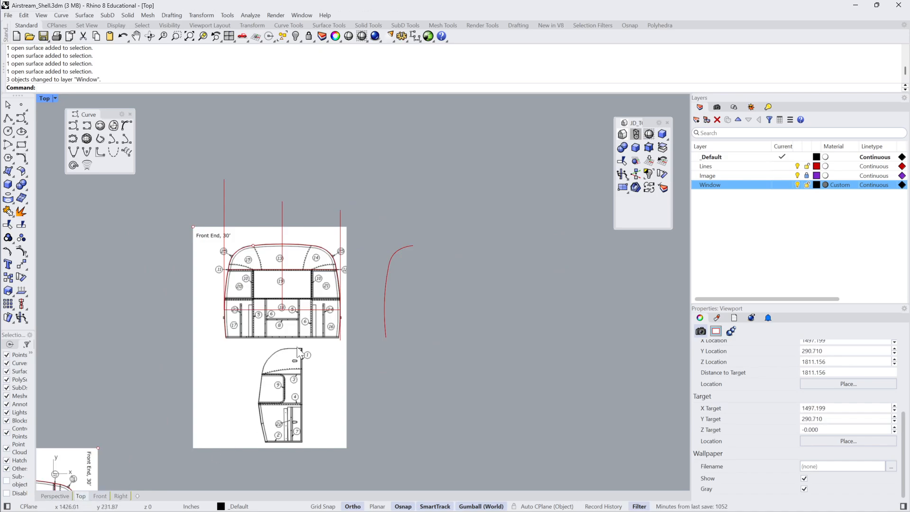
scroll(298, 347, down, 11)
right_drag(299, 348, 444, 289)
scroll(249, 269, up, 14)
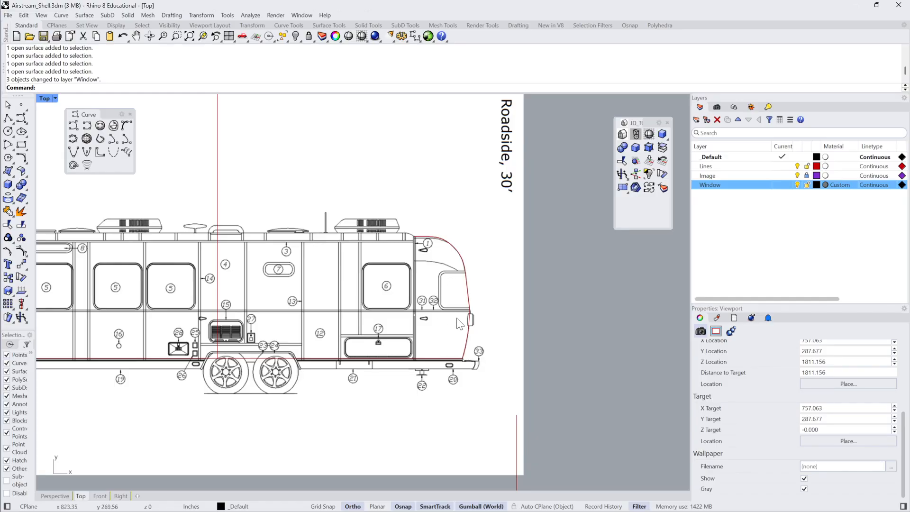
scroll(365, 298, up, 6)
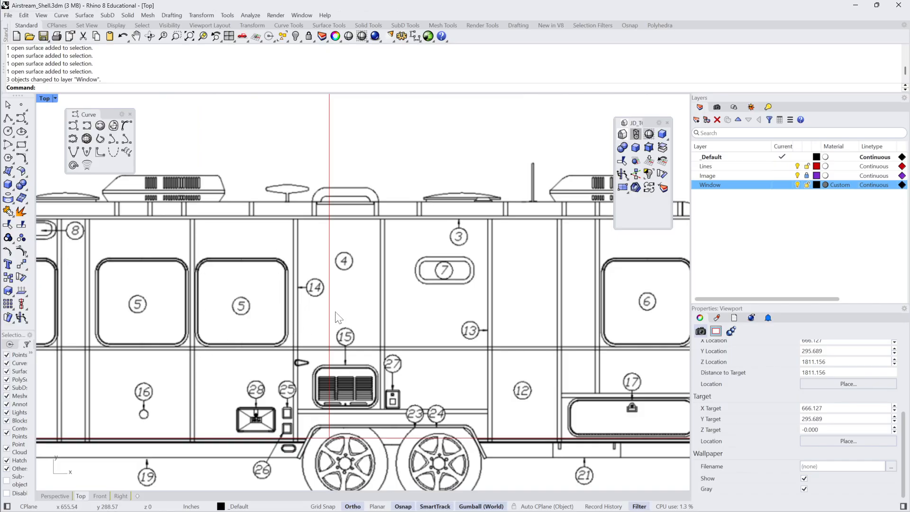
click(64, 495)
Move the three middle-band surfaces around the opposite end of the trailer shell to the Window layer.
right_drag(447, 270, 325, 254)
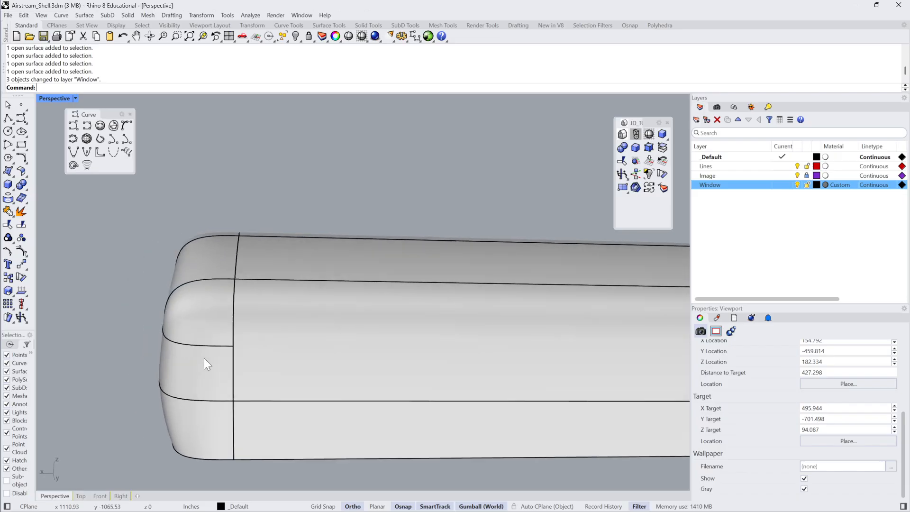
click(315, 387)
shift+click(253, 340)
right_drag(268, 335, 270, 333)
shift+click(218, 318)
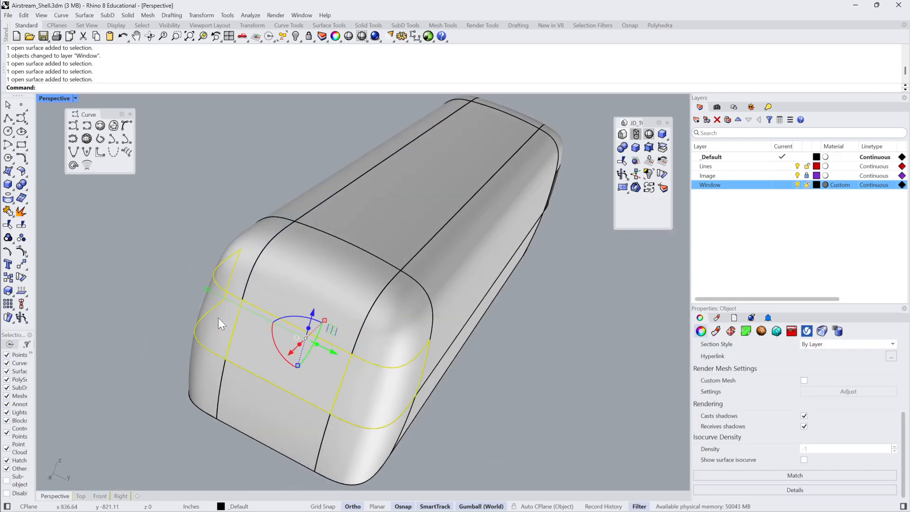
right_click(715, 185)
click(746, 229)
right_drag(597, 289, 506, 277)
scroll(545, 289, down, 3)
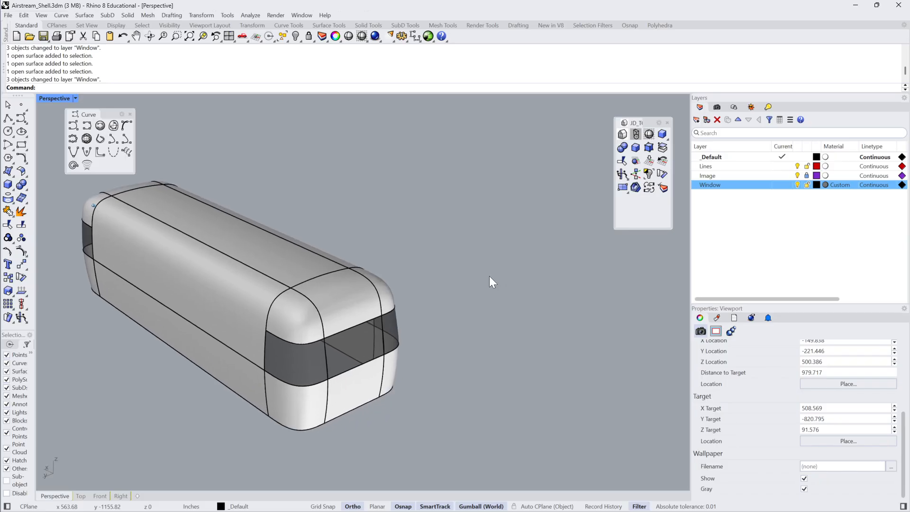
Open the Window layer's material settings, close them without changes, and set the Perspective viewport to Technical display mode.
click(827, 186)
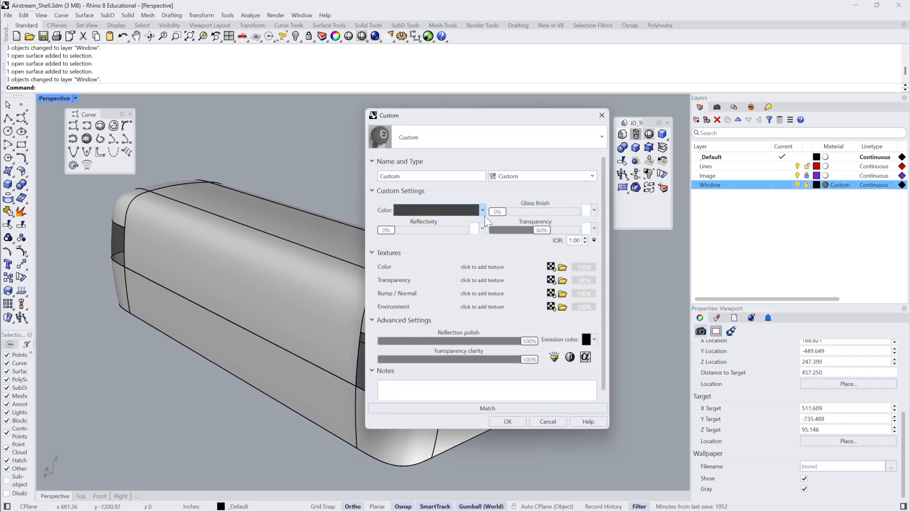
click(603, 115)
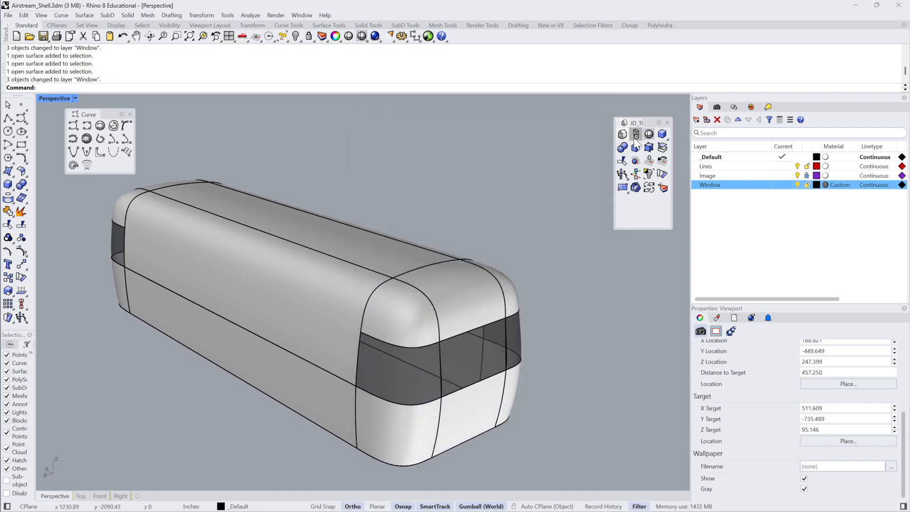
click(637, 135)
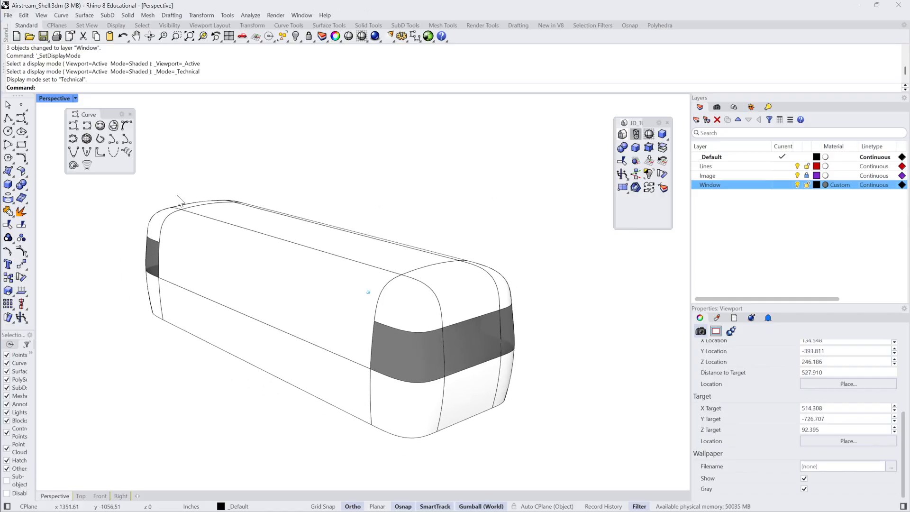
Lock the Window layer and join the trailer's remaining body surfaces into one polysurface, toggling the Window layer's visibility to check.
drag(137, 188, 612, 465)
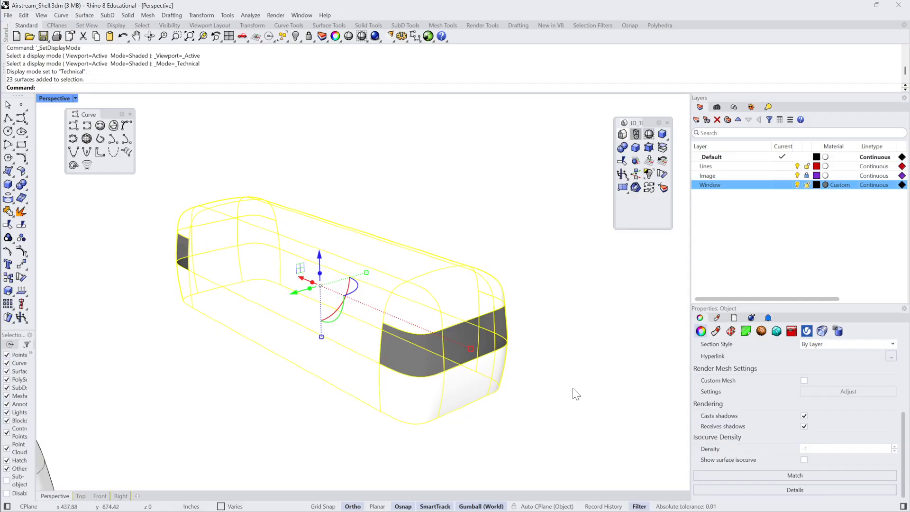
click(808, 185)
drag(134, 174, 569, 467)
click(125, 114)
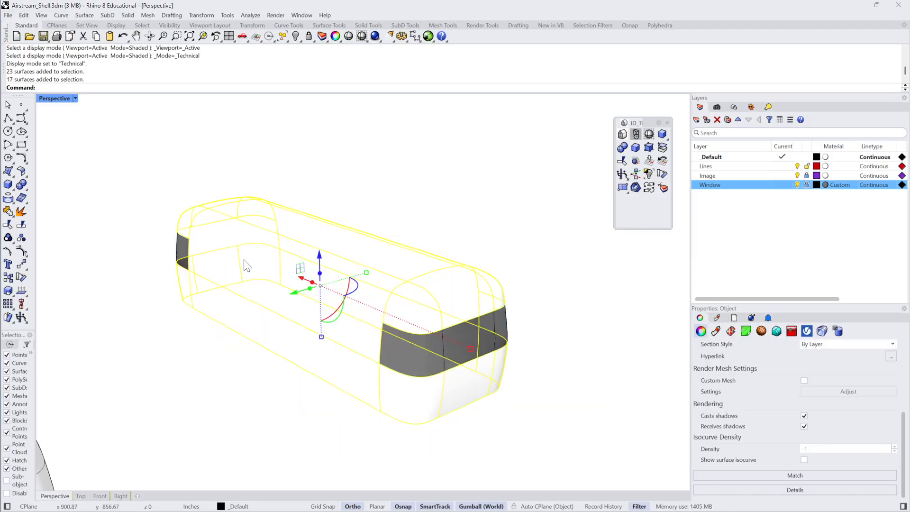
click(8, 211)
click(798, 185)
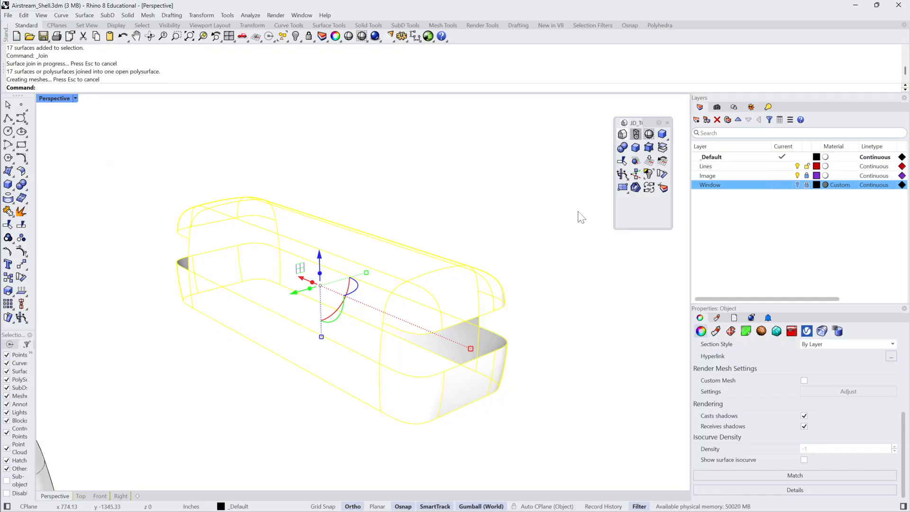
click(798, 185)
click(498, 242)
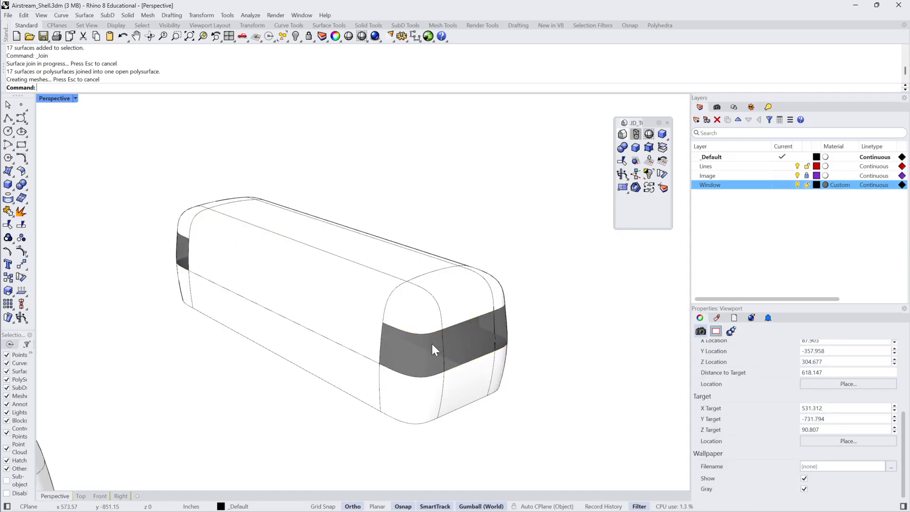
Select all objects on the Window layer and join them.
click(477, 334)
click(596, 314)
right_click(717, 186)
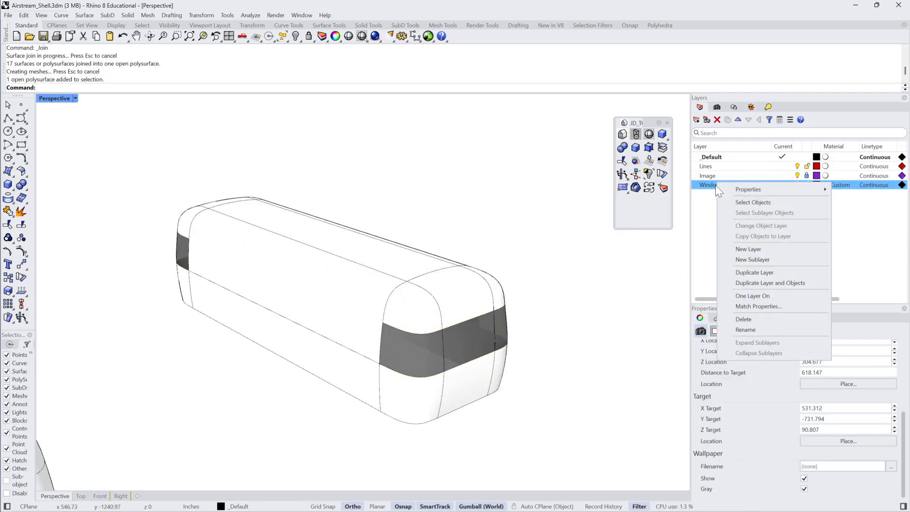
click(749, 204)
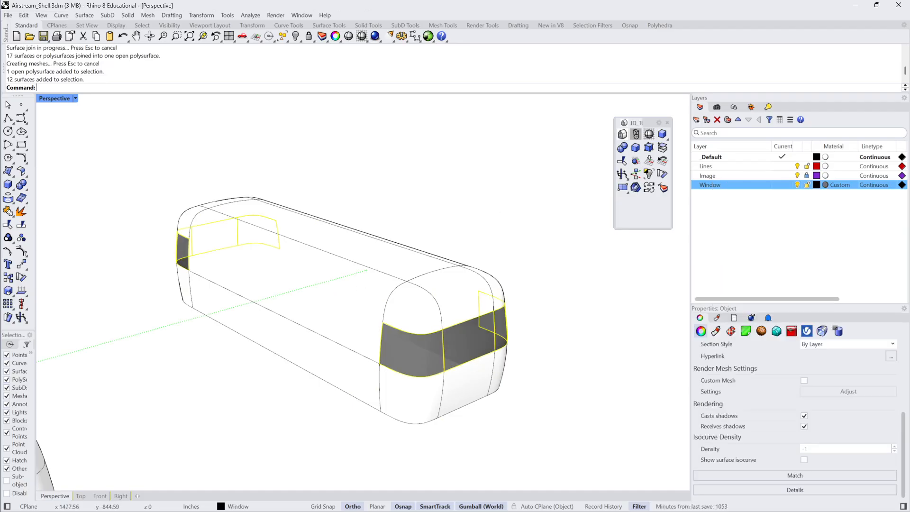
click(8, 211)
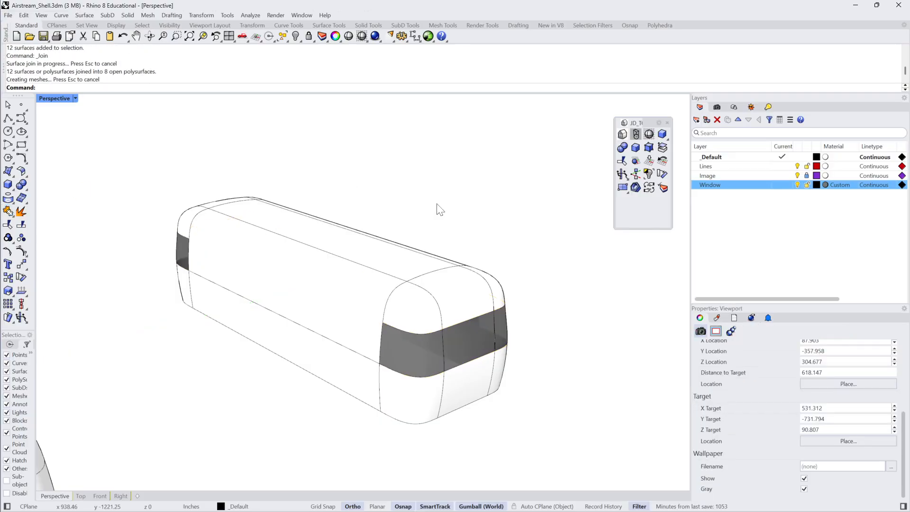
right_drag(440, 210, 143, 173)
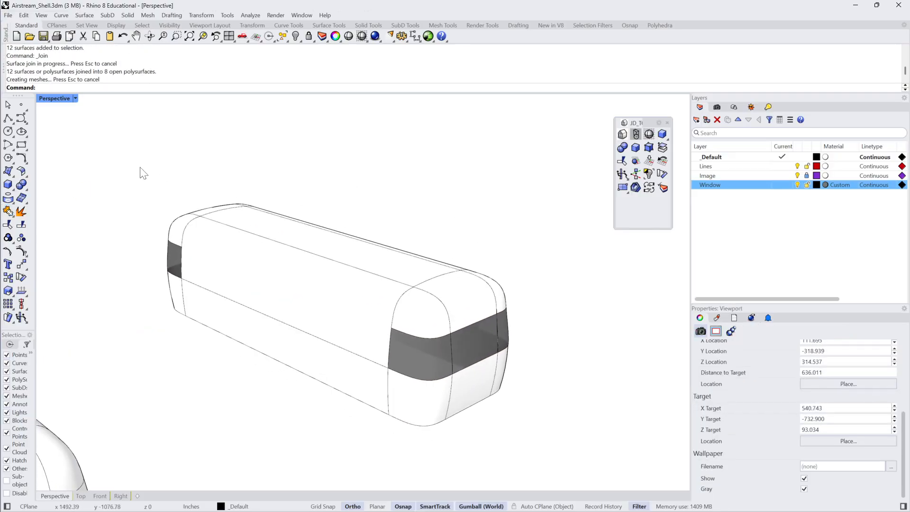
Try duplicating the borders of the entire trailer with DupBorder and undo it.
drag(140, 167, 601, 456)
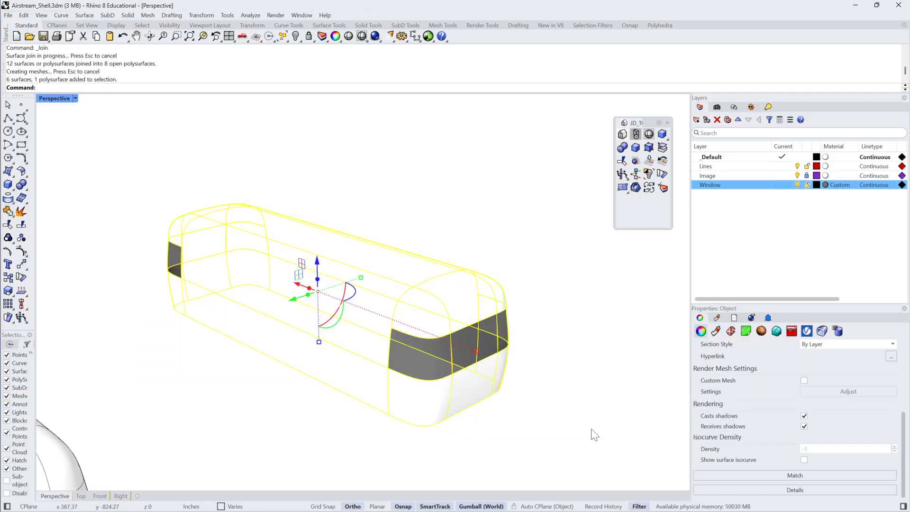
key(Return)
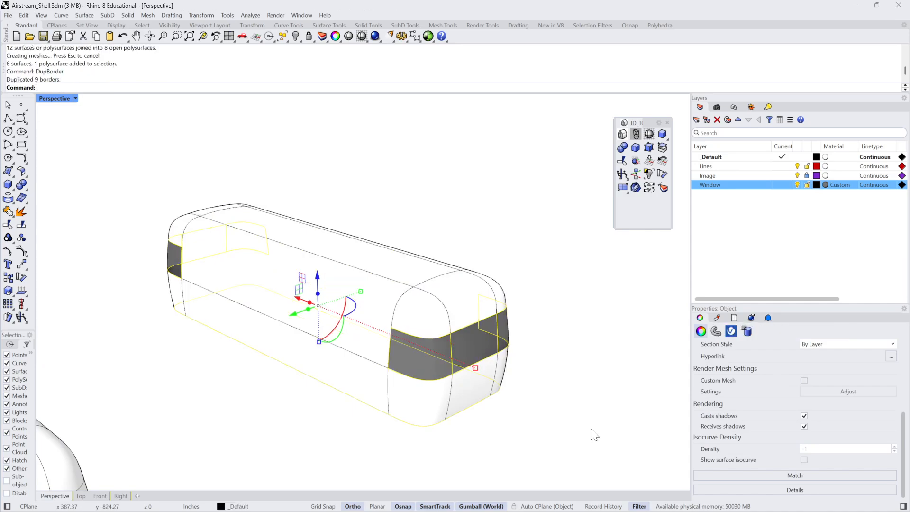
key(ctrl+z)
Extract the wireframe of the trailer's body and window surfaces and group the resulting curves.
drag(132, 174, 631, 484)
text(ExtractWireframe)
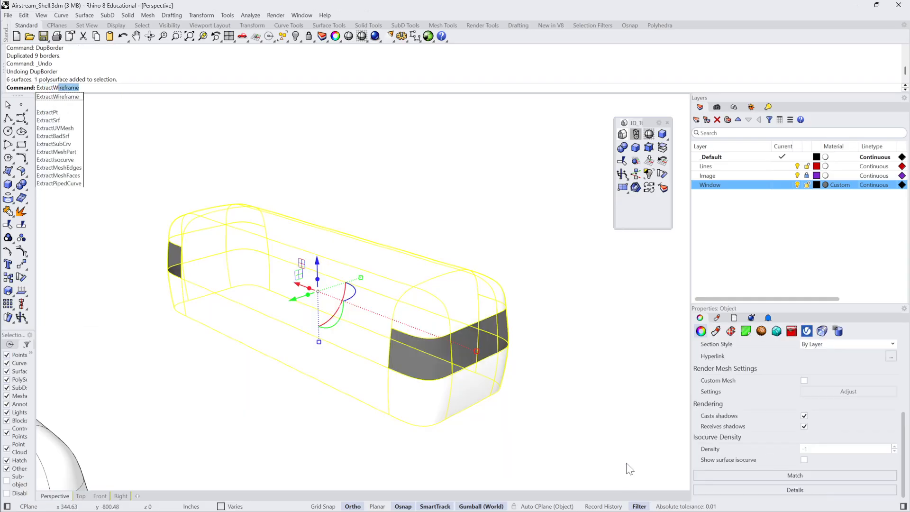
key(Return)
key(ctrl+g)
click(603, 378)
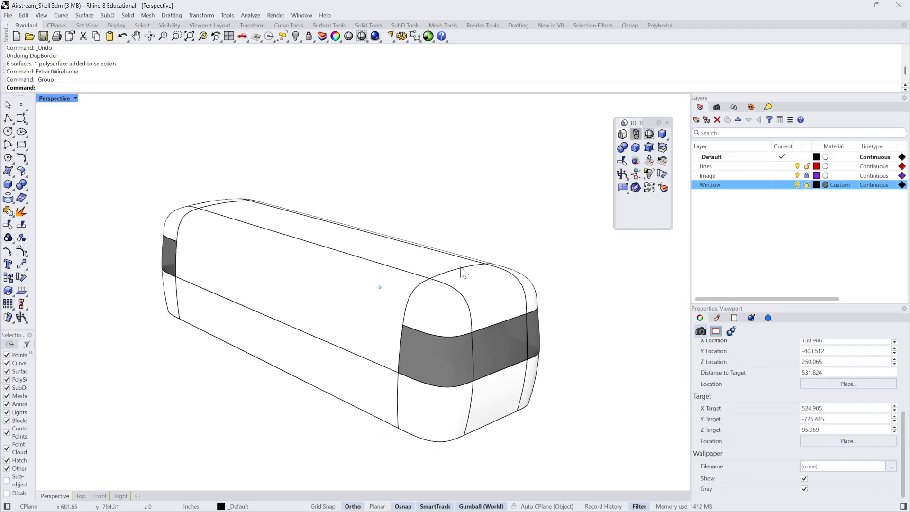
Preview the trailer in Monochrome display mode, and set the Perspective viewport to Shaded.
click(625, 133)
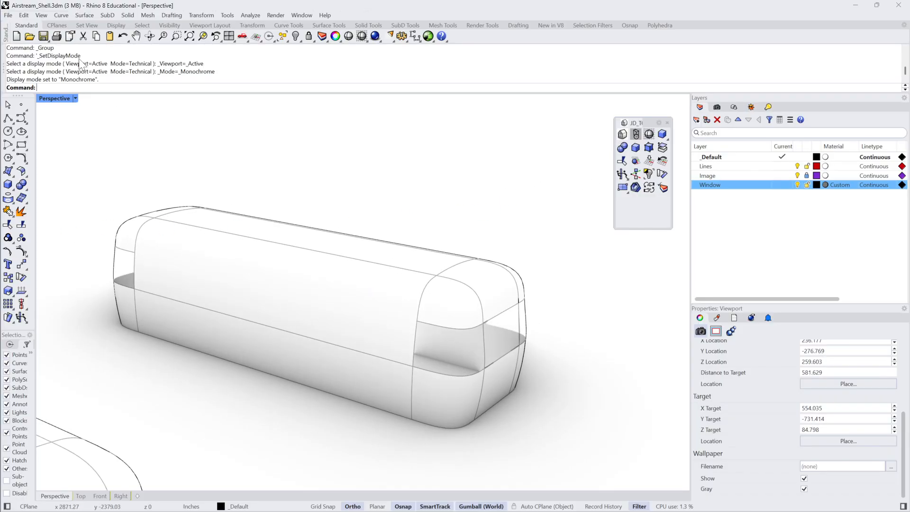
click(74, 98)
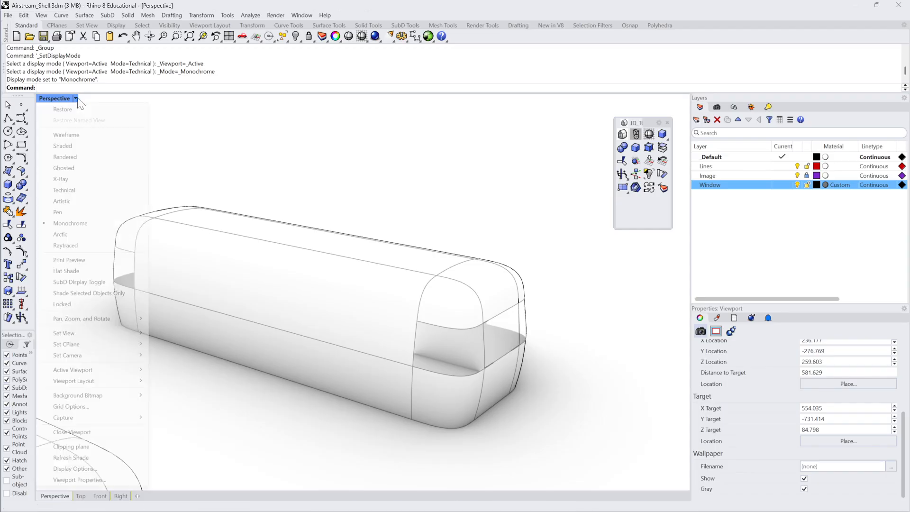
click(68, 146)
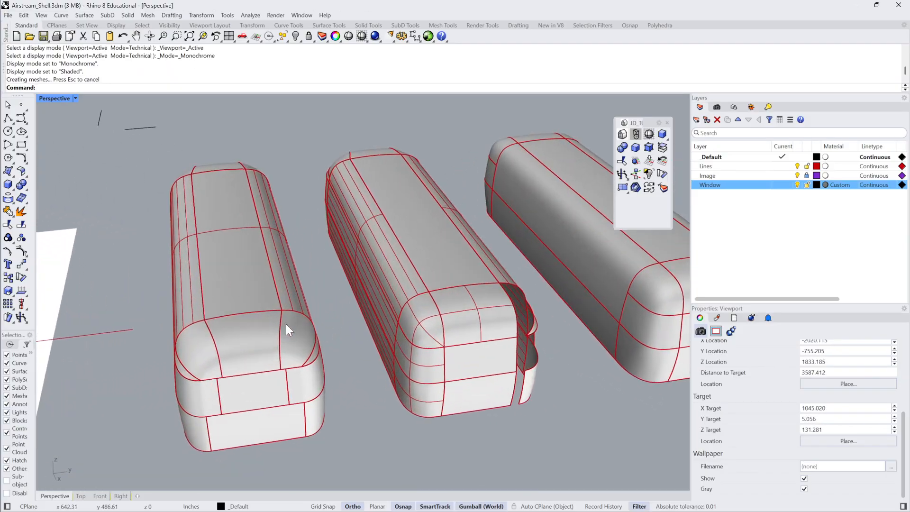
Examine the end and upper corner surfaces of the first red-outlined trailer version beside its neighbouring versions.
click(266, 352)
click(368, 475)
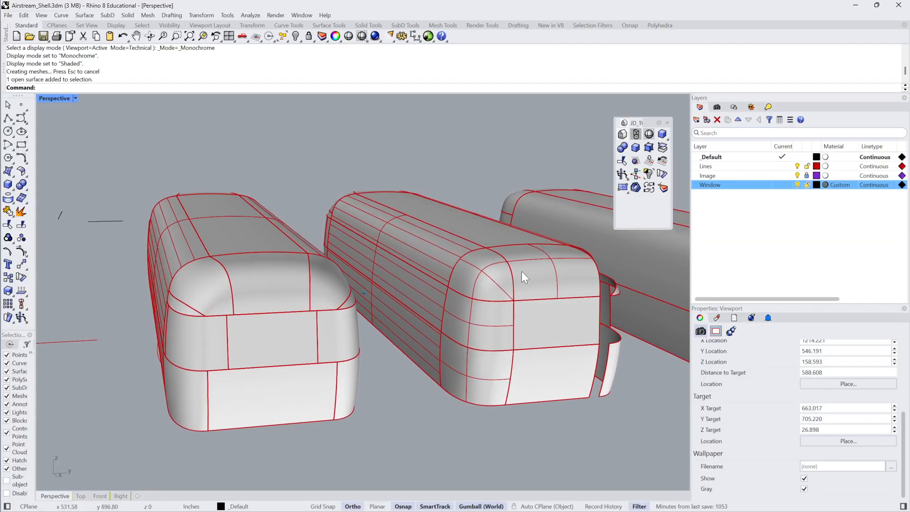
click(227, 311)
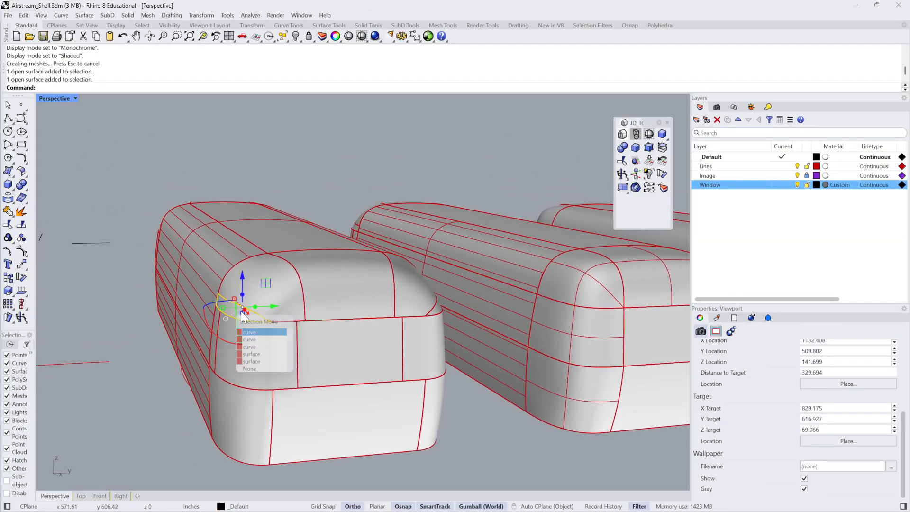
click(251, 332)
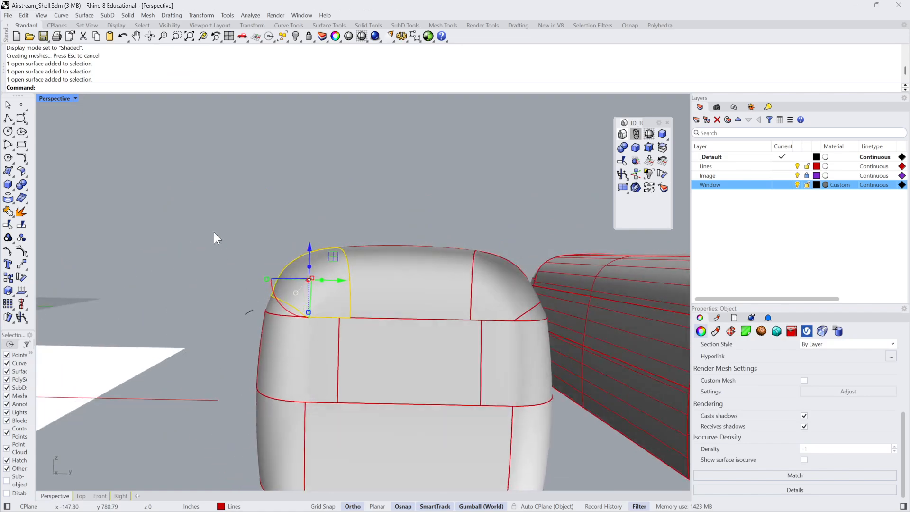
click(214, 232)
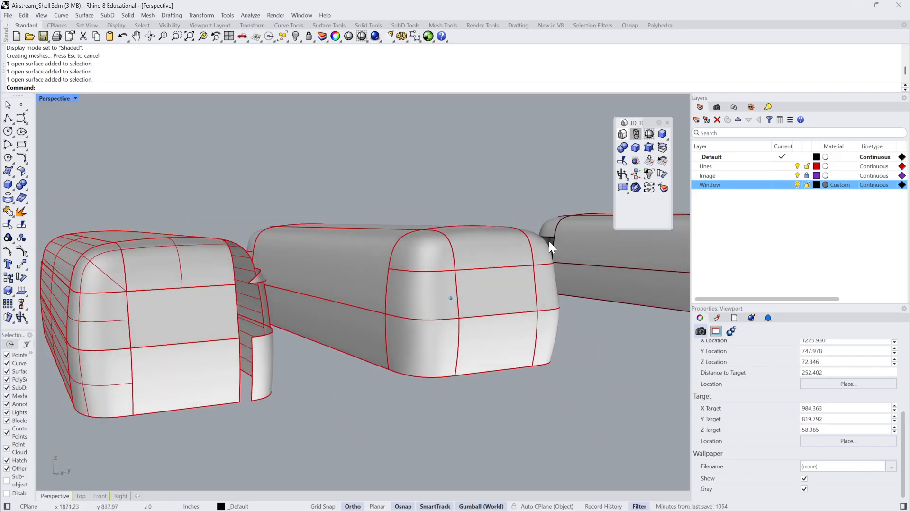
Place a copy of the third red-outlined trailer's polysurface, without its grouped curves, beyond the trailer with dark windows.
click(419, 271)
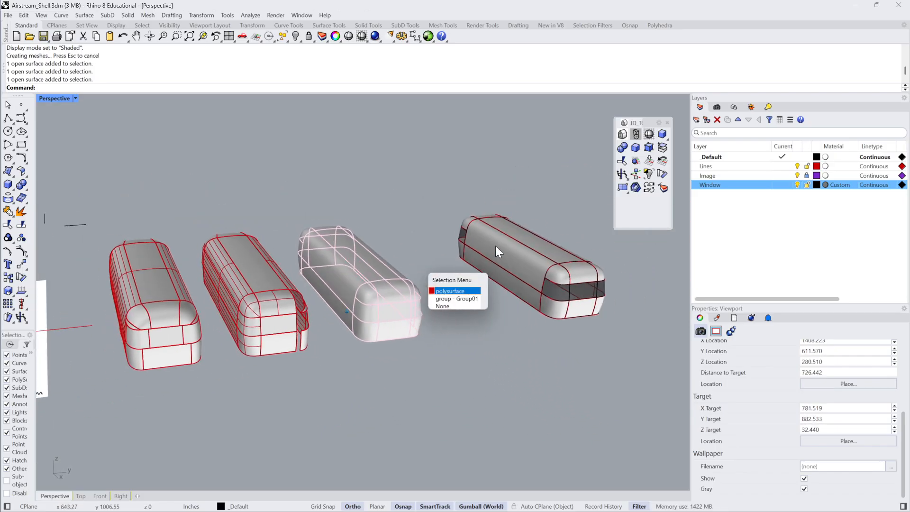
click(444, 291)
click(443, 290)
click(379, 288)
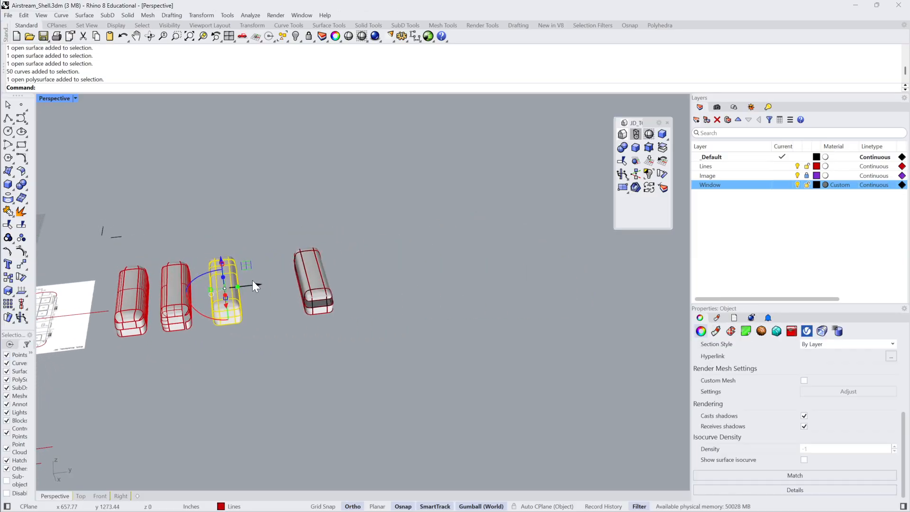
drag(258, 286, 441, 272)
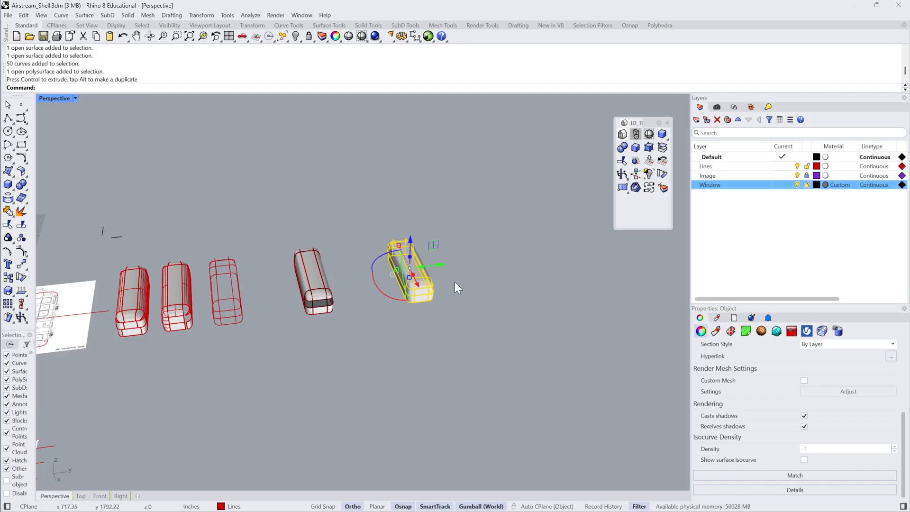
key(Escape)
key(ctrl+z)
drag(271, 282, 517, 267)
Try capping the open underside of the copied trailer polysurface, and undo the cap.
click(463, 279)
text(z)
key(Return)
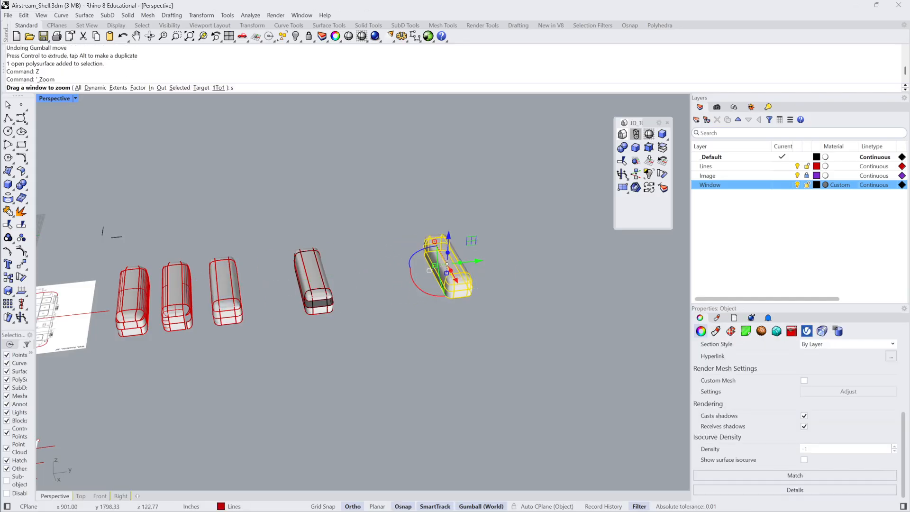
text(s)
key(Return)
right_drag(473, 278, 506, 270)
key(Escape)
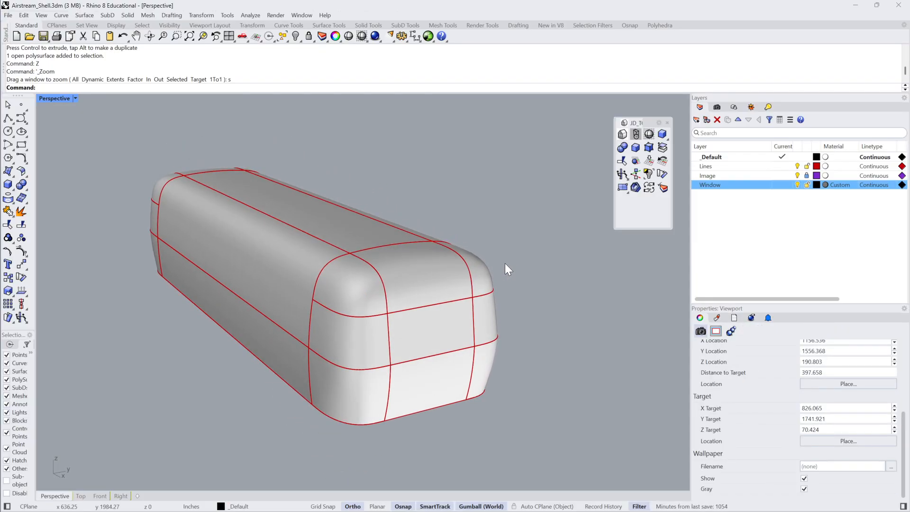
click(439, 289)
right_drag(399, 279, 516, 264)
key(Escape)
click(425, 281)
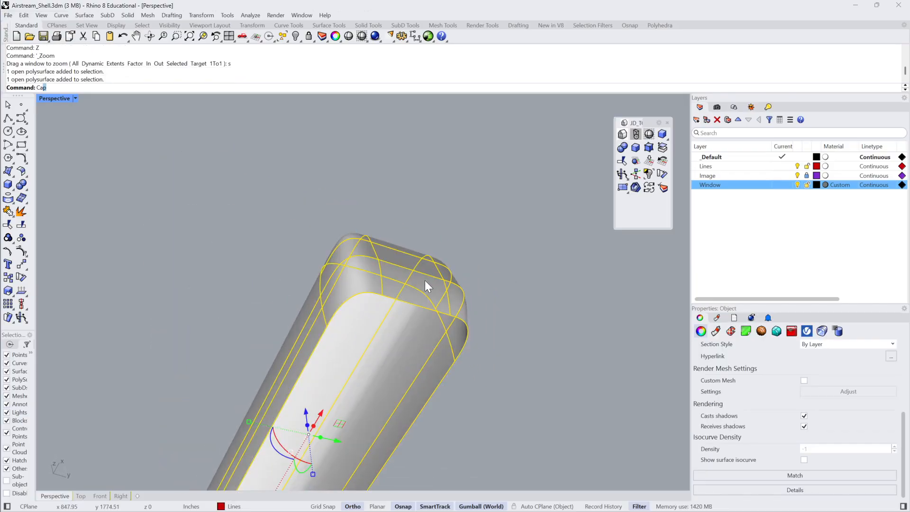
key(Return)
key(ctrl+z)
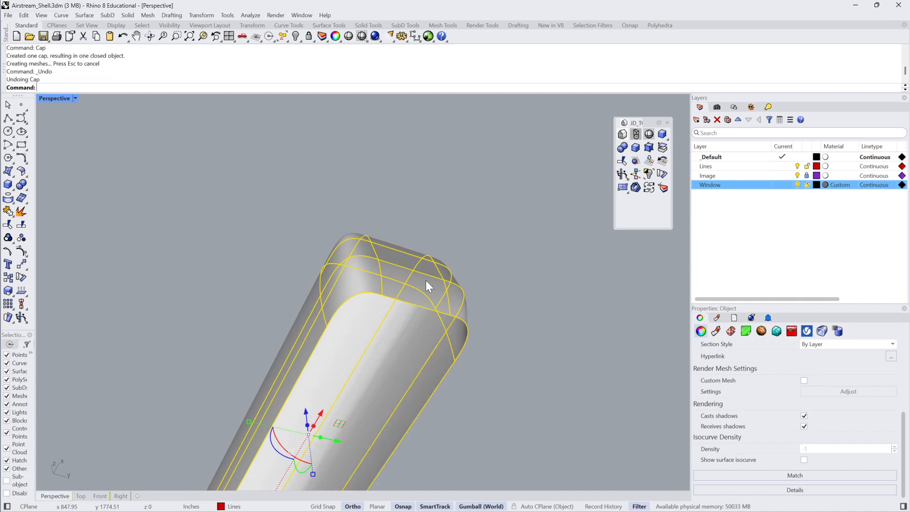
key(Escape)
right_drag(500, 233, 362, 274)
click(363, 274)
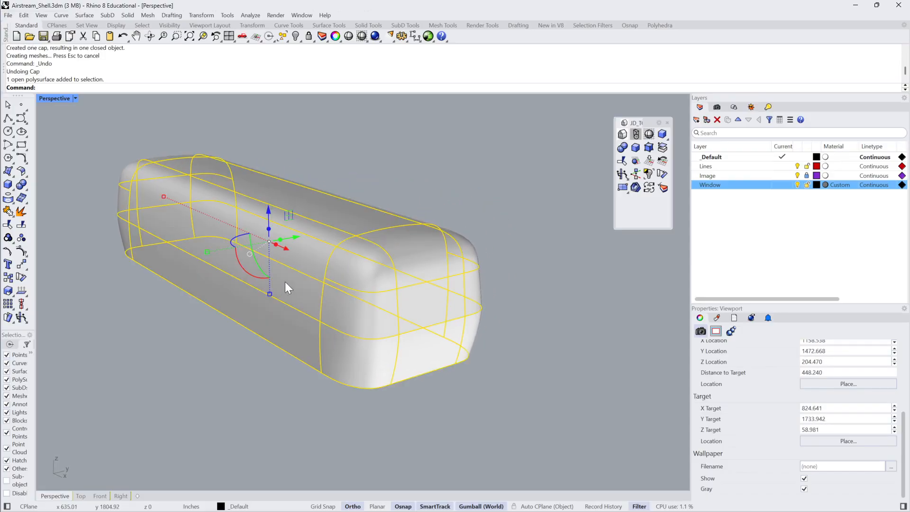
right_drag(286, 282, 459, 230)
key(Escape)
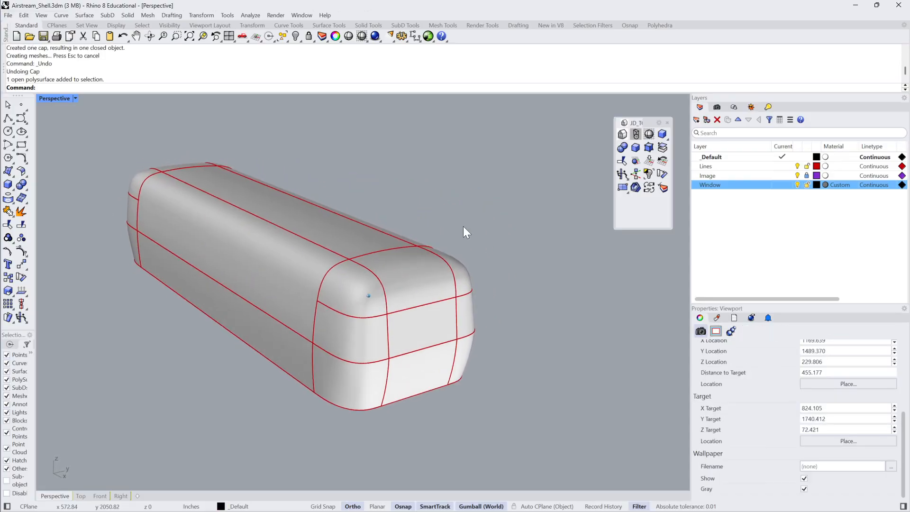
click(270, 250)
click(369, 203)
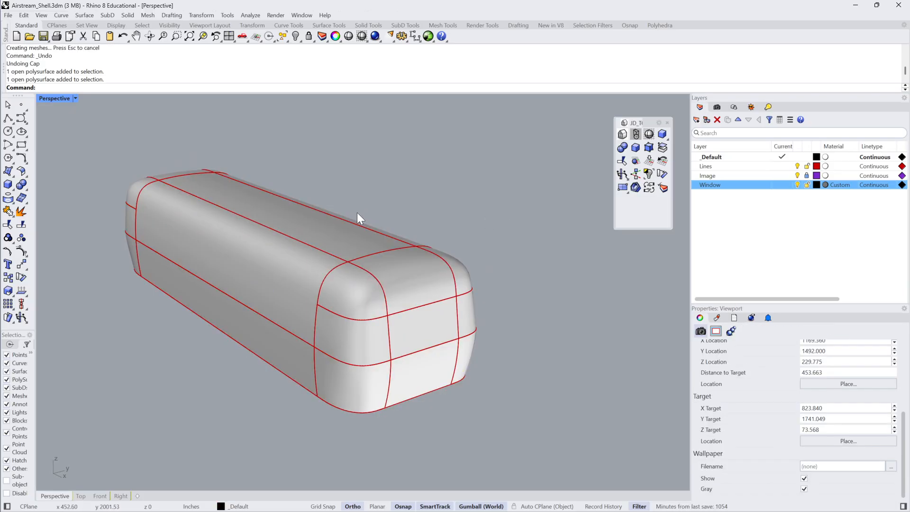
Preview a QuadRemesh of the copied trailer with a target quad count of 500, surface edges Off, and input objects hidden.
click(285, 266)
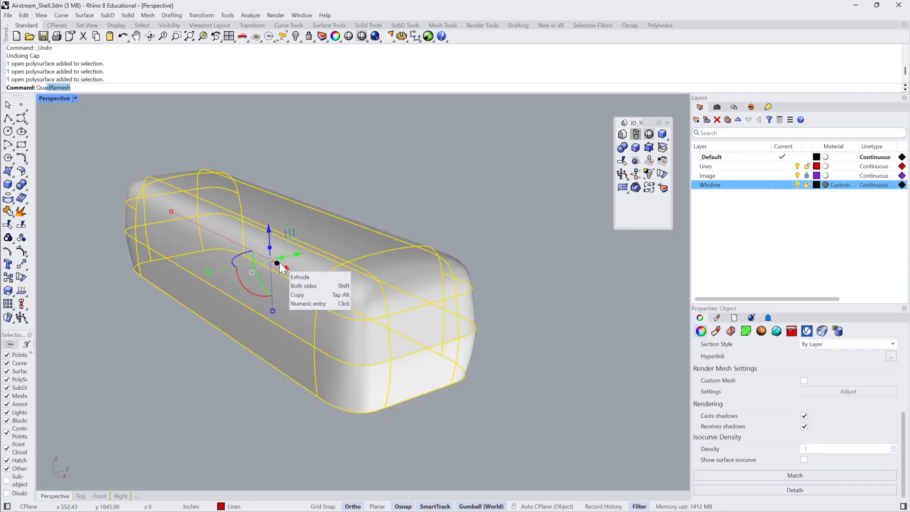
key(Return)
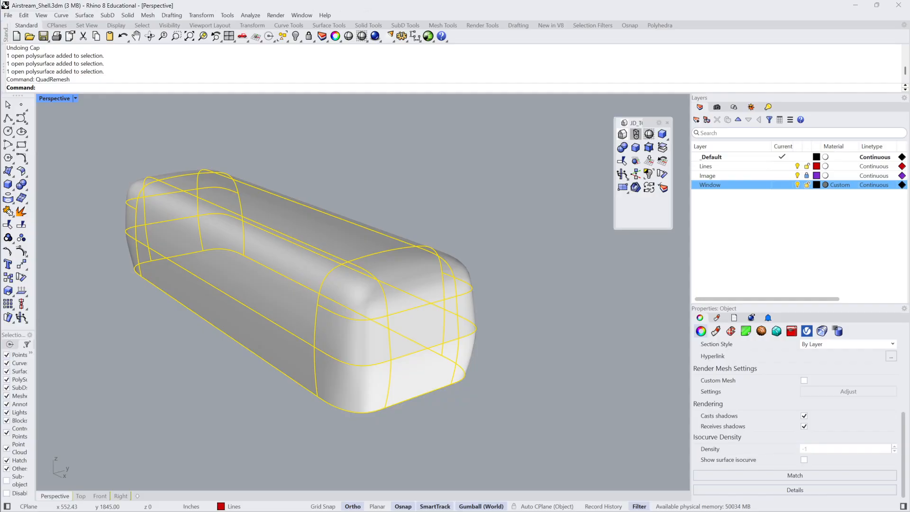
drag(334, 183, 576, 142)
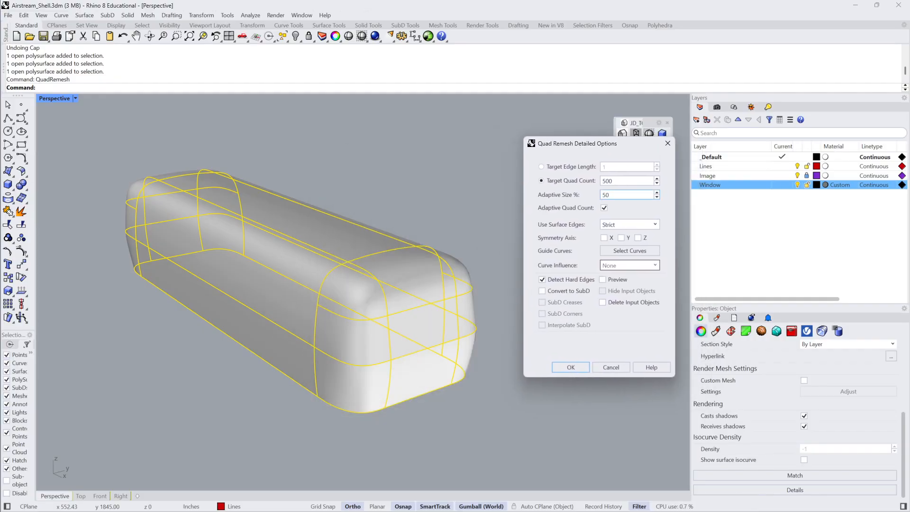
click(626, 181)
click(636, 223)
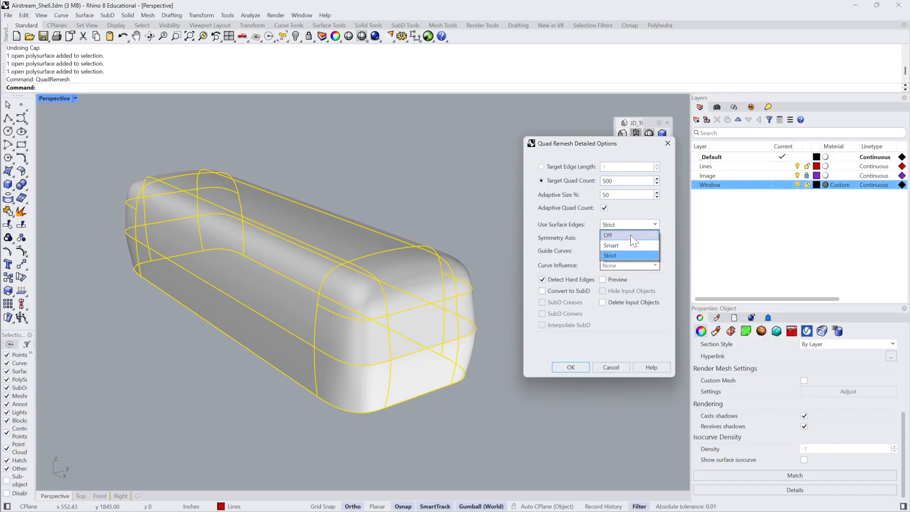
click(631, 234)
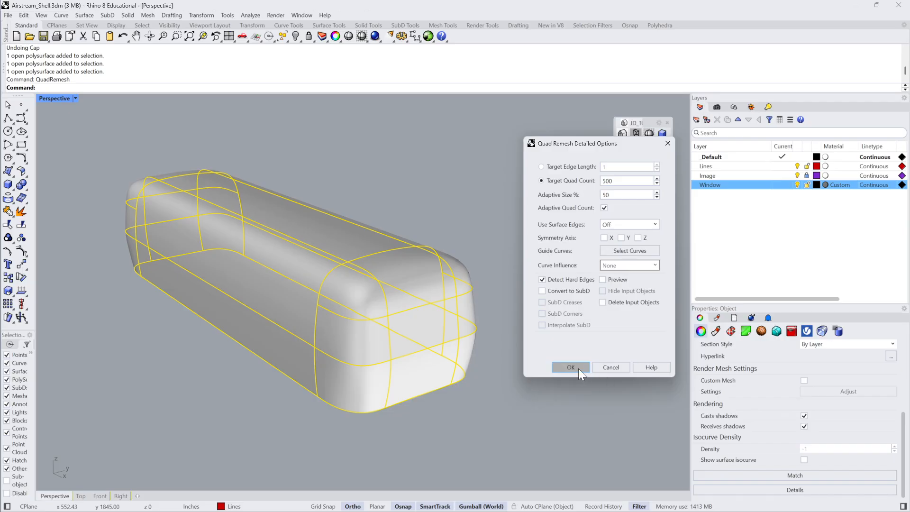
click(603, 280)
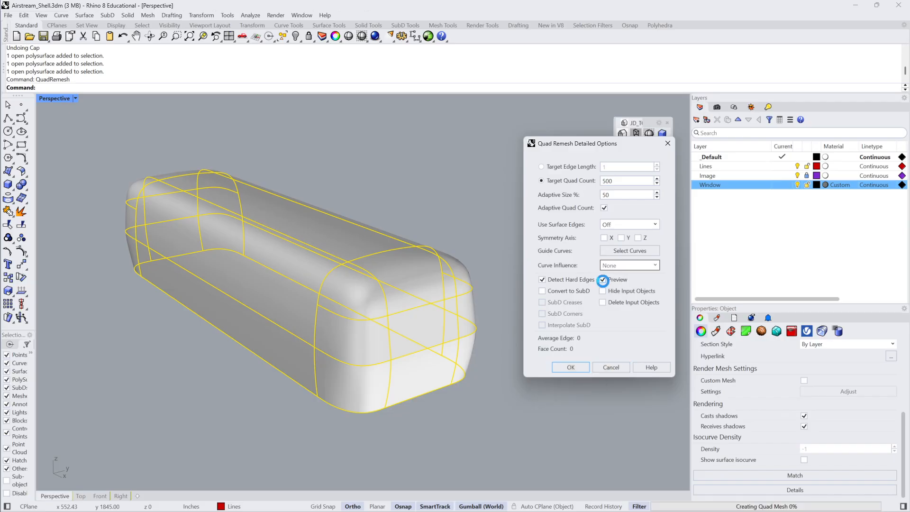
click(603, 290)
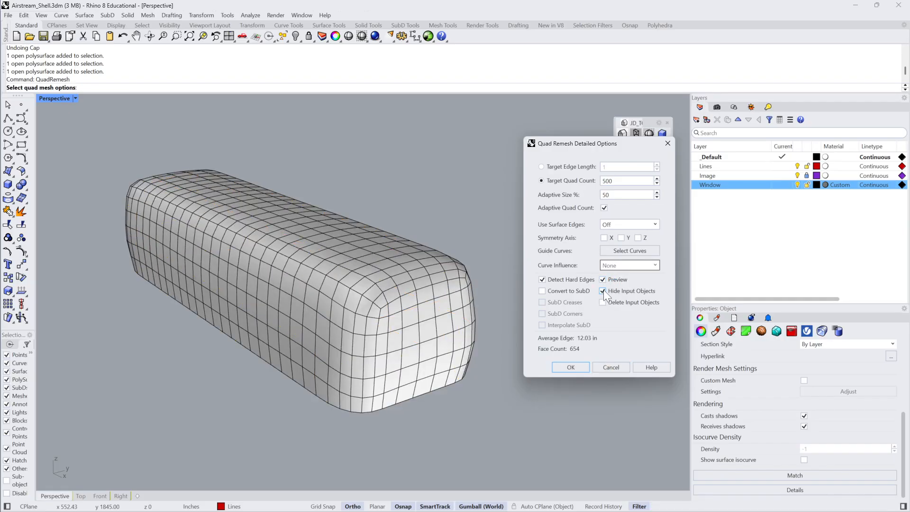
scroll(390, 320, up, 2)
right_drag(390, 320, 348, 365)
Preview the remesh with Strict surface edges over the visible input polysurface, and cancel it.
click(645, 226)
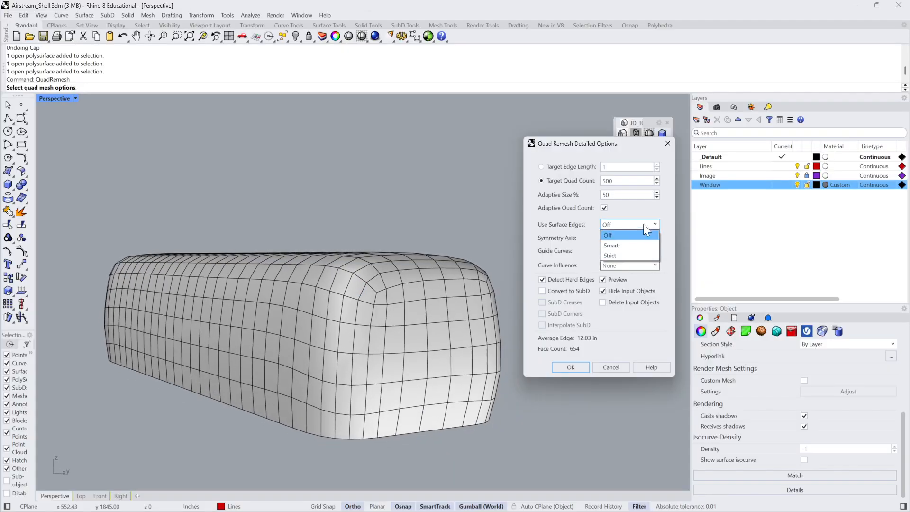
click(630, 255)
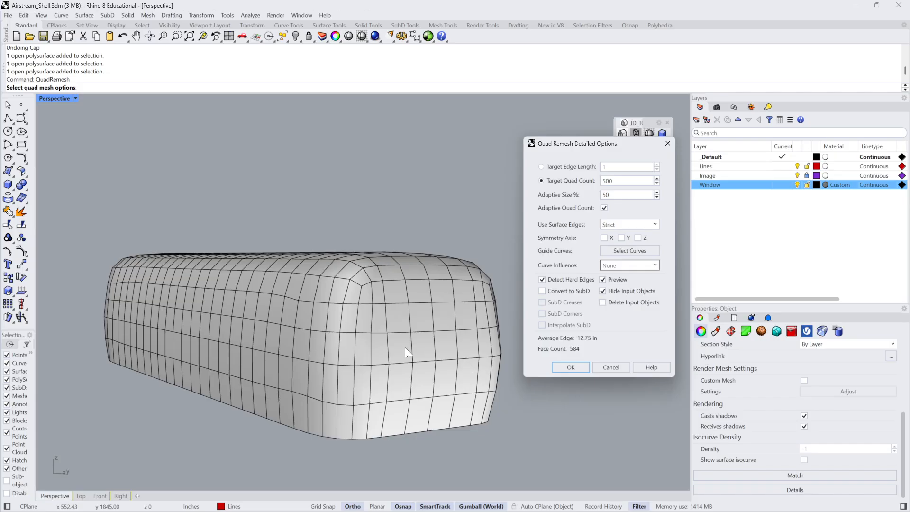
click(602, 291)
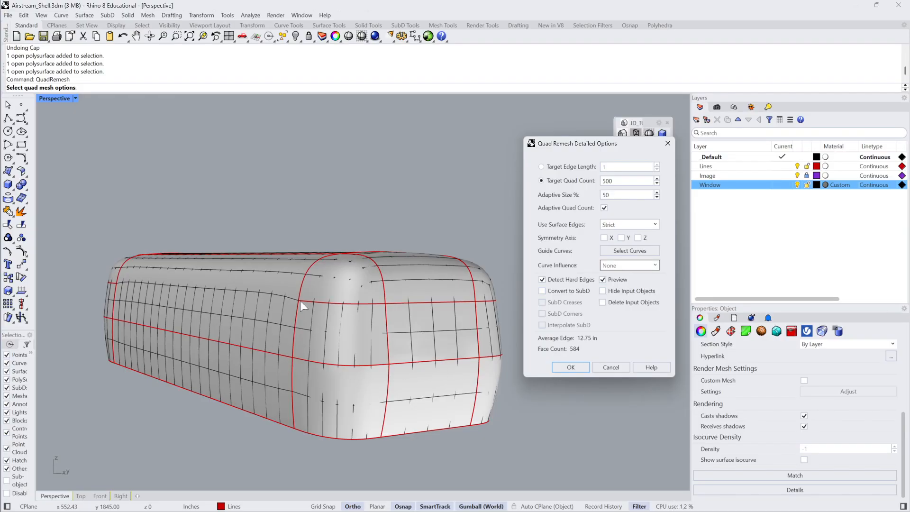
click(612, 364)
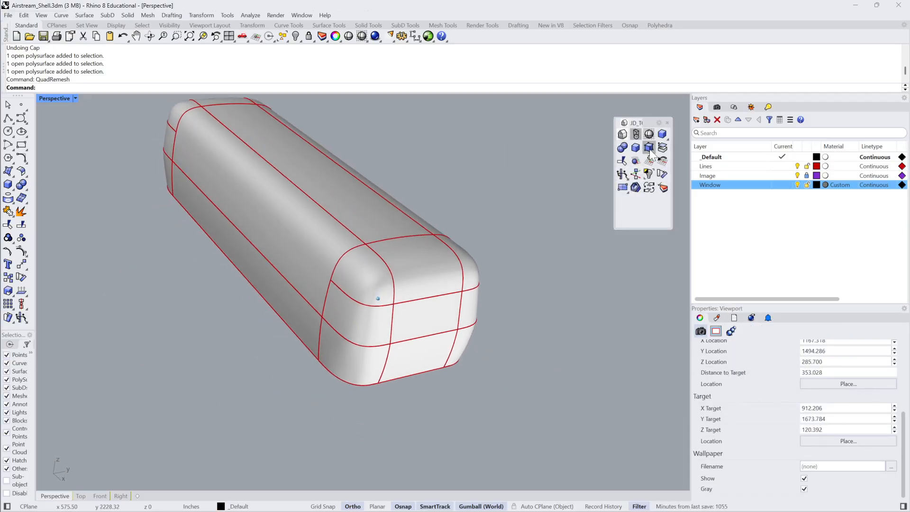
Draw a horizontal plane level with the trailer's upper end seam and shift it sideways until it spans the whole shell.
click(650, 149)
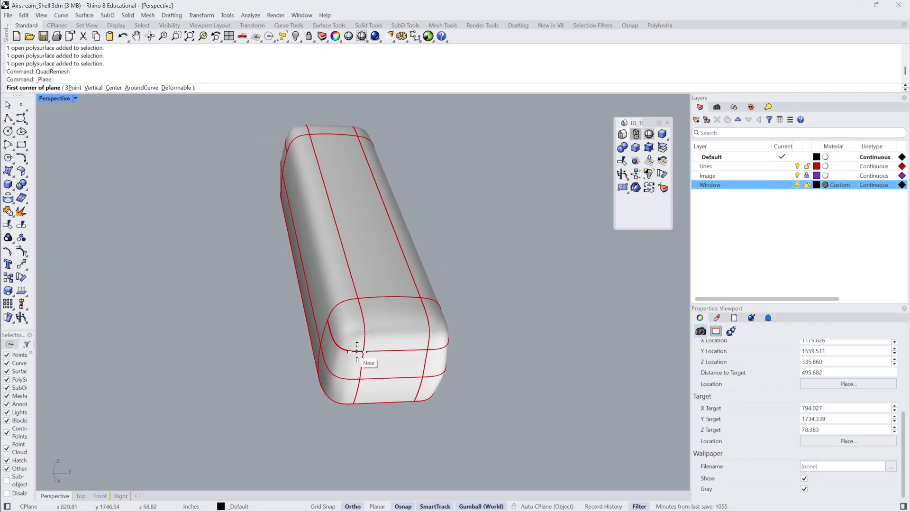
click(357, 351)
click(504, 180)
click(465, 225)
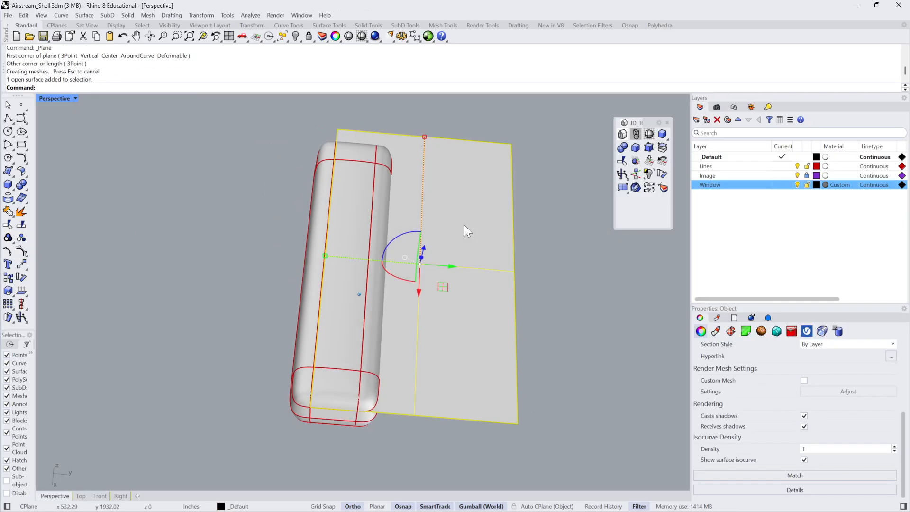
drag(430, 294, 389, 295)
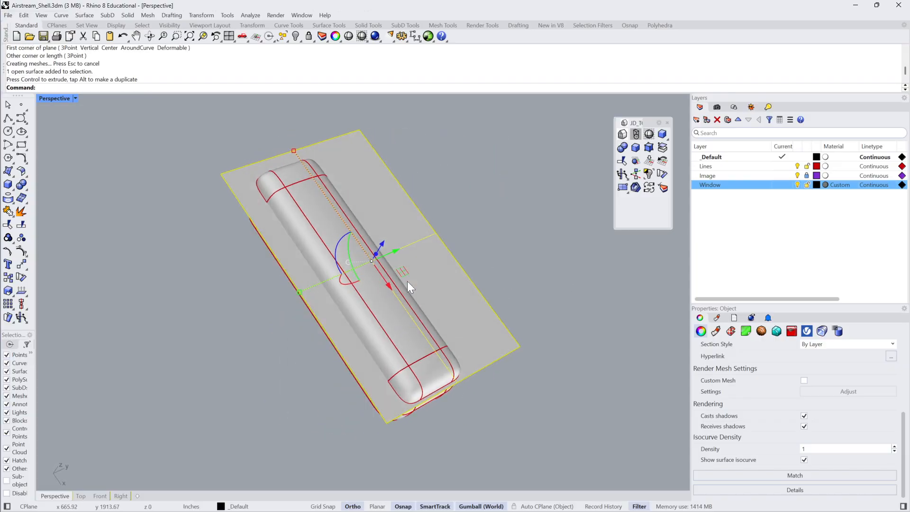
Split the trailer polysurface with the horizontal plane and delete the plane.
click(377, 269)
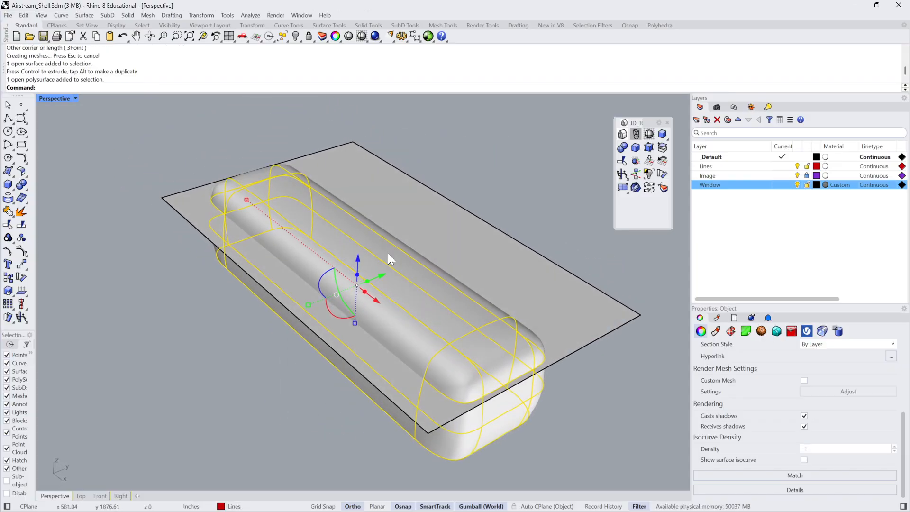
key(Return)
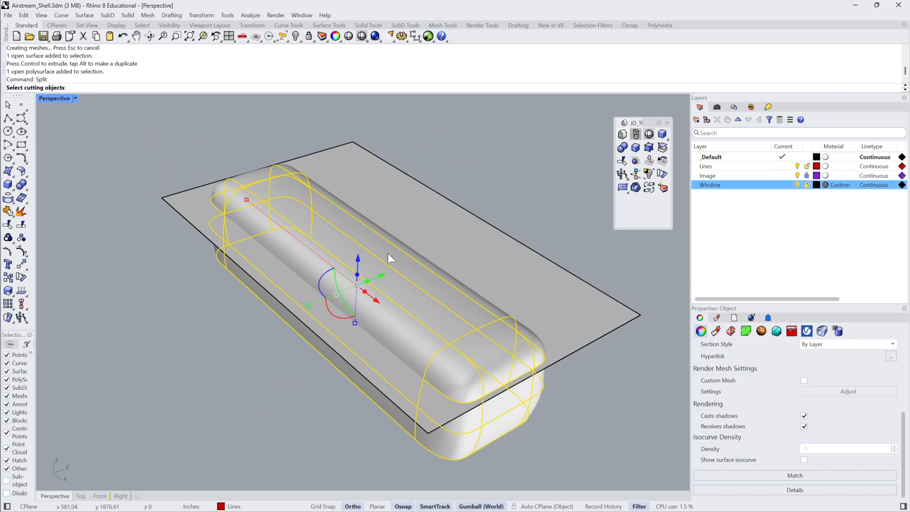
click(438, 228)
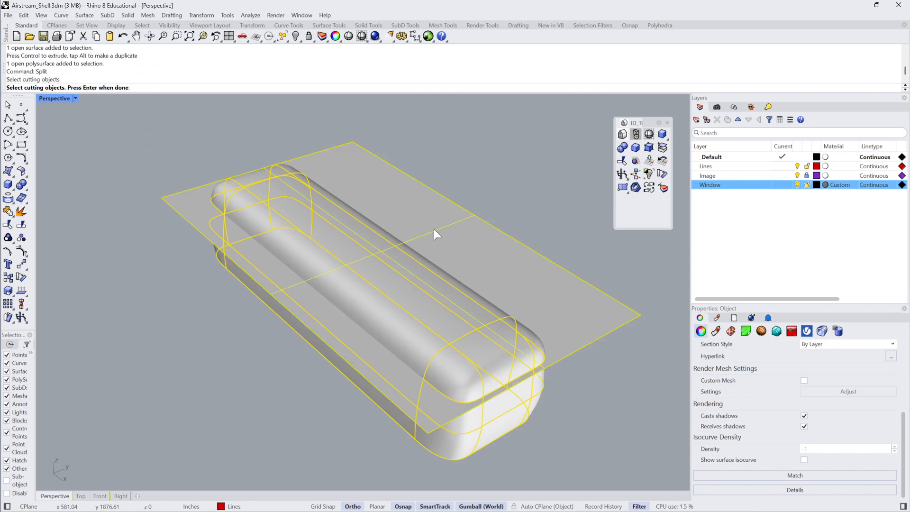
key(Return)
click(449, 223)
key(Delete)
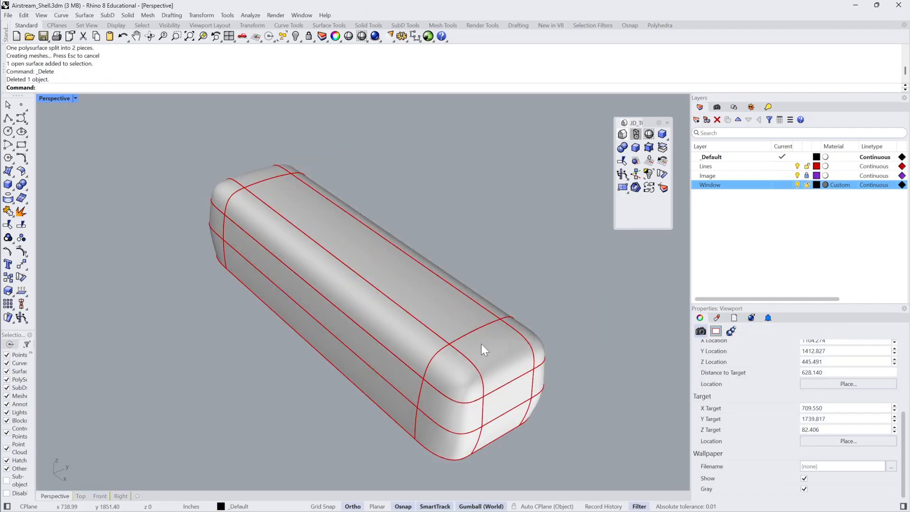
Join the upper and lower pieces of the split trailer shell into one polysurface.
right_drag(482, 350, 635, 218)
drag(650, 214, 84, 414)
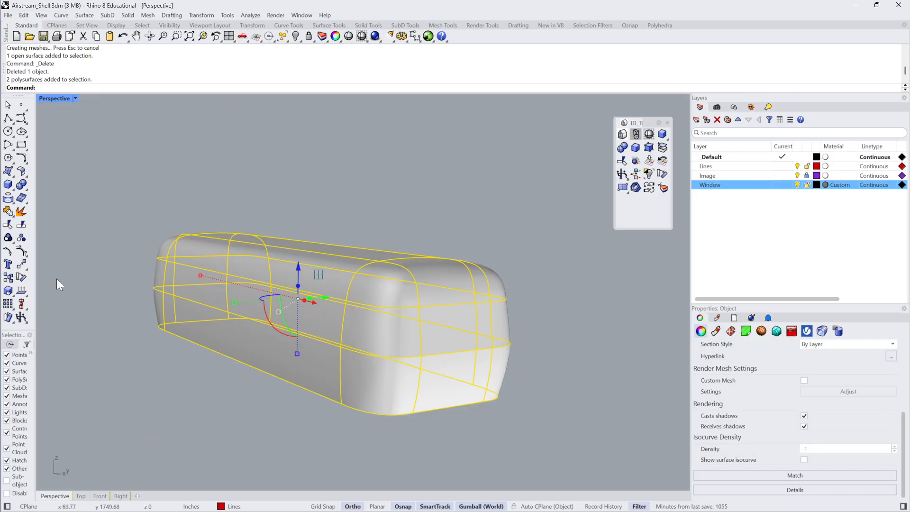
click(14, 215)
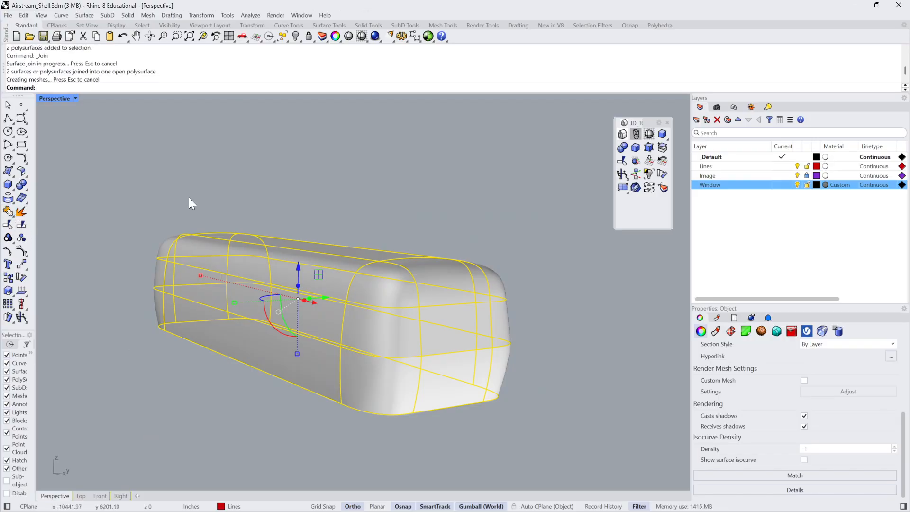
QuadRemesh the joined trailer shell with a target quad count of 500 and Strict surface edges, keeping the input polysurface.
text(QuadRemesh)
key(Return)
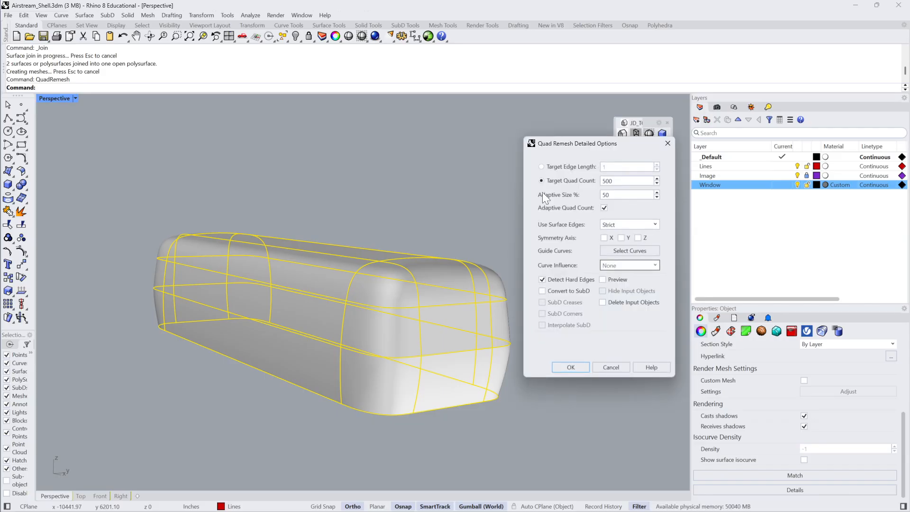
click(570, 367)
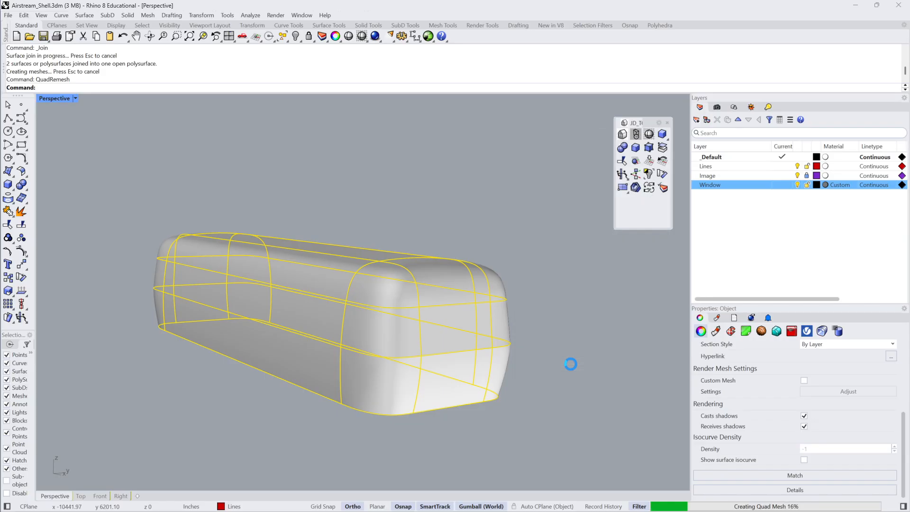
Move the quad mesh sideways along Y, clear of the source polysurface.
right_drag(565, 308, 512, 315)
click(386, 317)
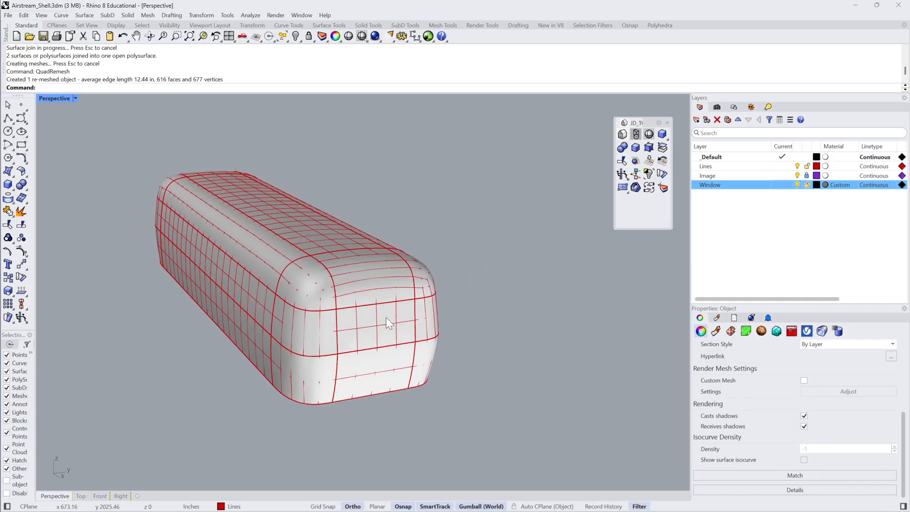
click(420, 341)
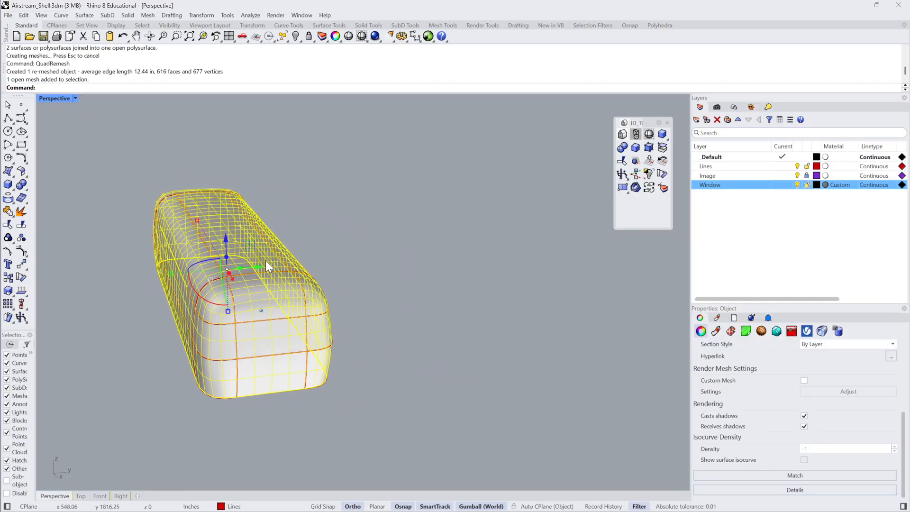
drag(266, 264, 527, 179)
Examine the quad mesh's corner and side edge flow beside the source polysurface.
right_drag(527, 179, 405, 234)
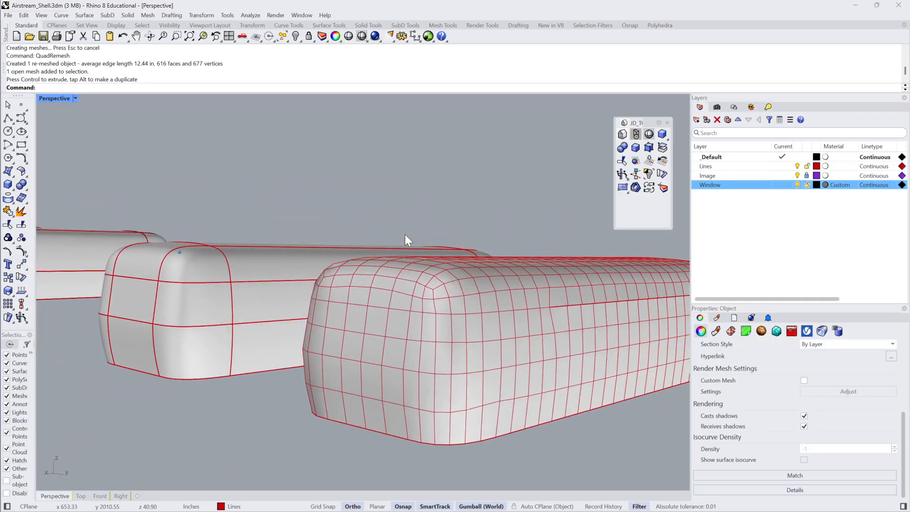
click(530, 283)
click(474, 417)
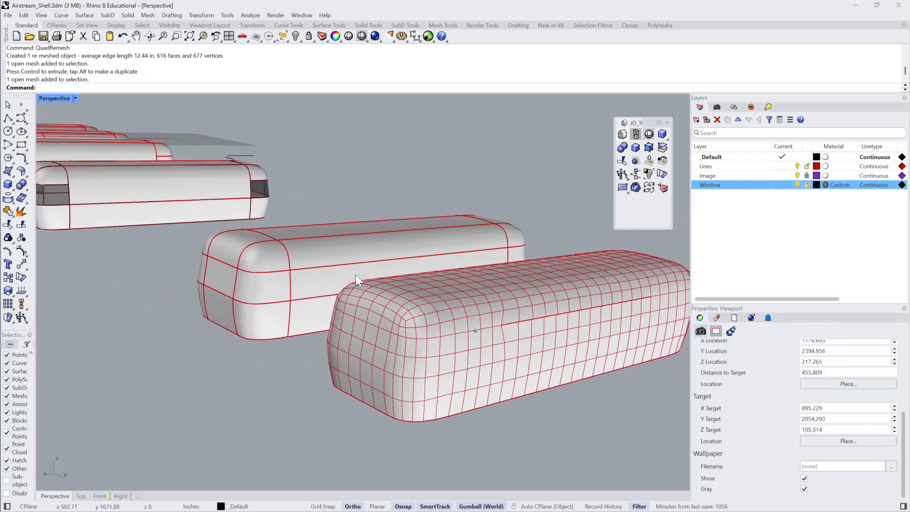
click(340, 255)
click(382, 453)
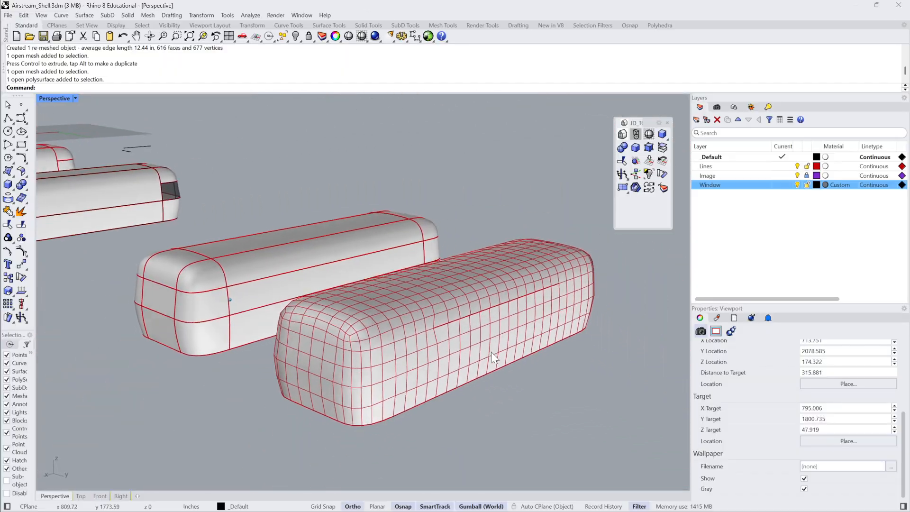
click(502, 319)
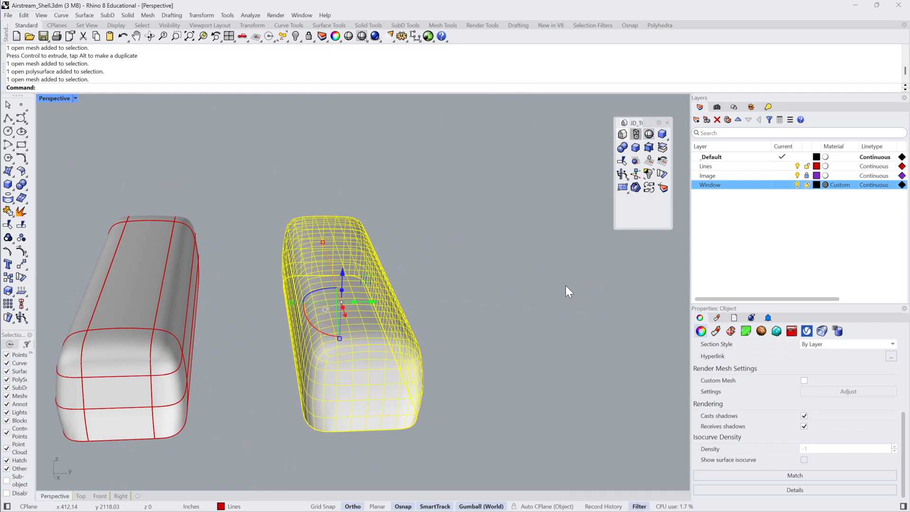
Weld all the vertices of the quad mesh beside the source polysurface with WeldVertices.
text(WeldVertices)
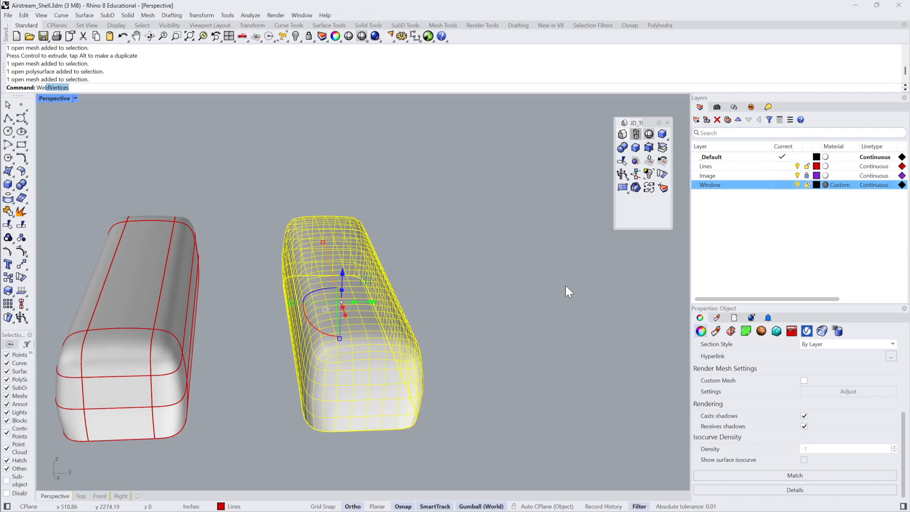
key(Return)
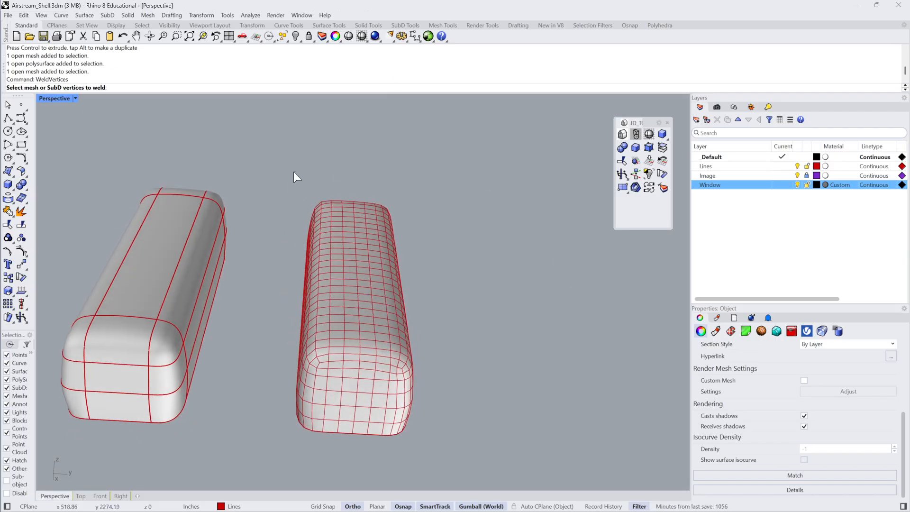
drag(256, 173, 462, 481)
key(Return)
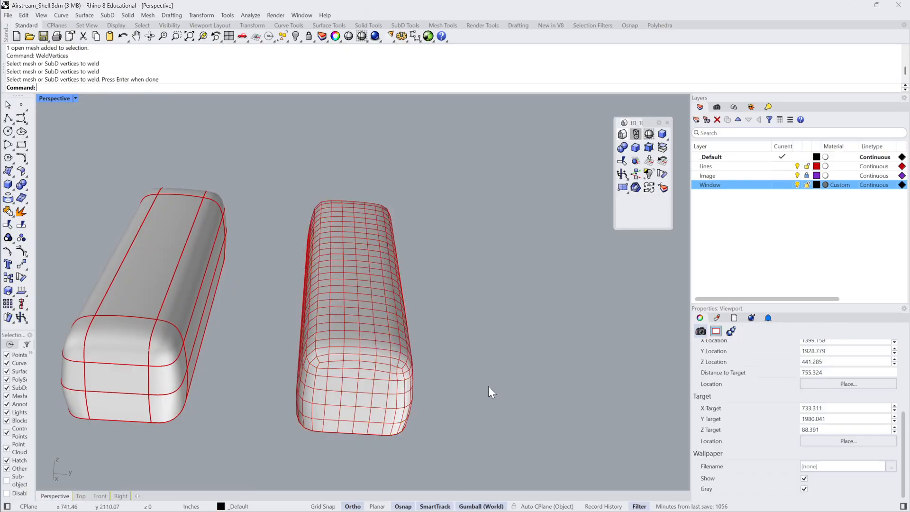
Delete the welded quad mesh, keeping the source polysurface.
click(355, 326)
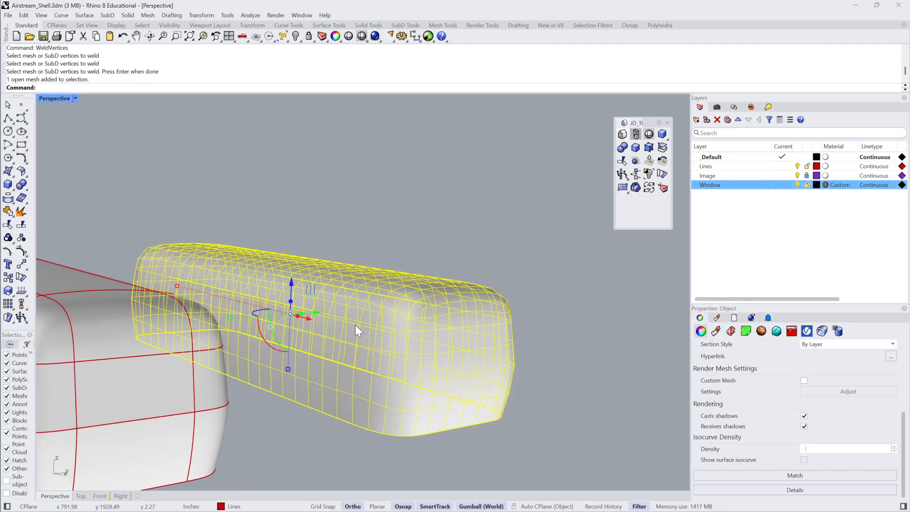
key(Escape)
click(349, 318)
scroll(348, 317, down, 3)
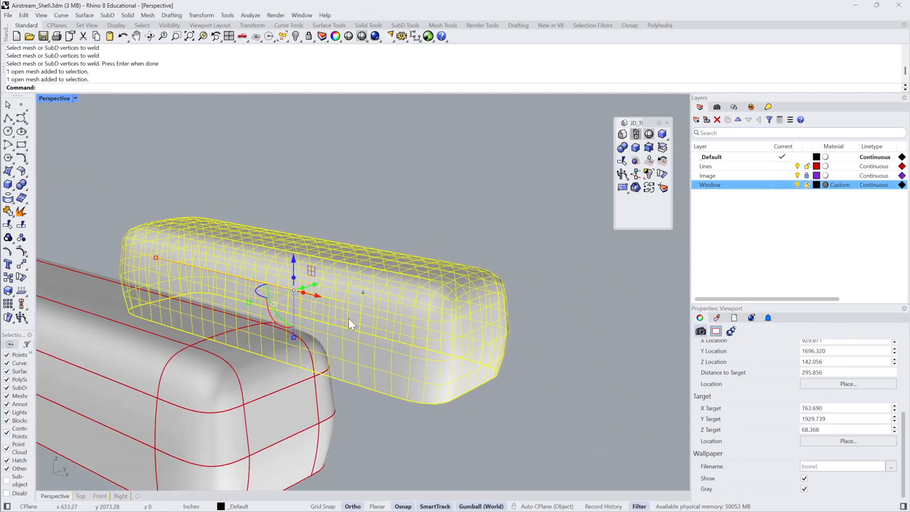
key(Delete)
Explode the trailer shell polysurface and join the three long surface strips of one side together.
scroll(348, 318, down, 3)
click(245, 345)
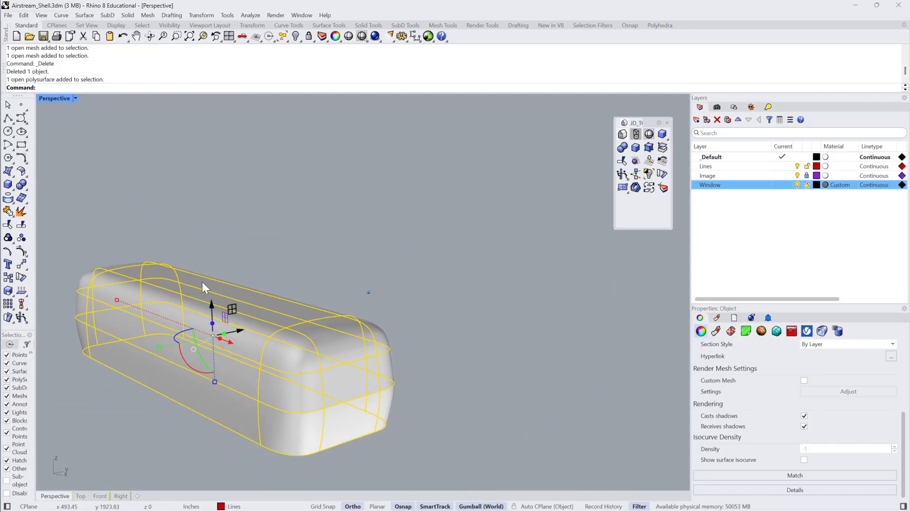
click(21, 212)
click(225, 417)
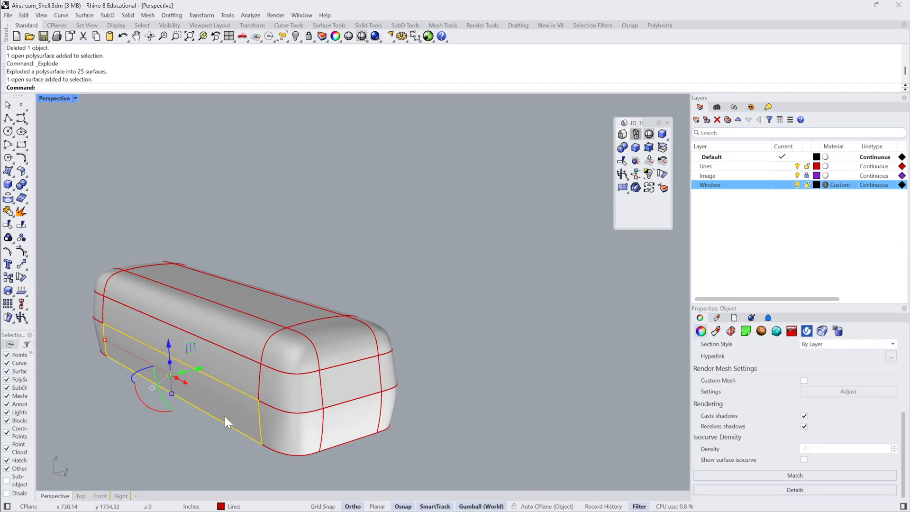
click(240, 353)
click(200, 313)
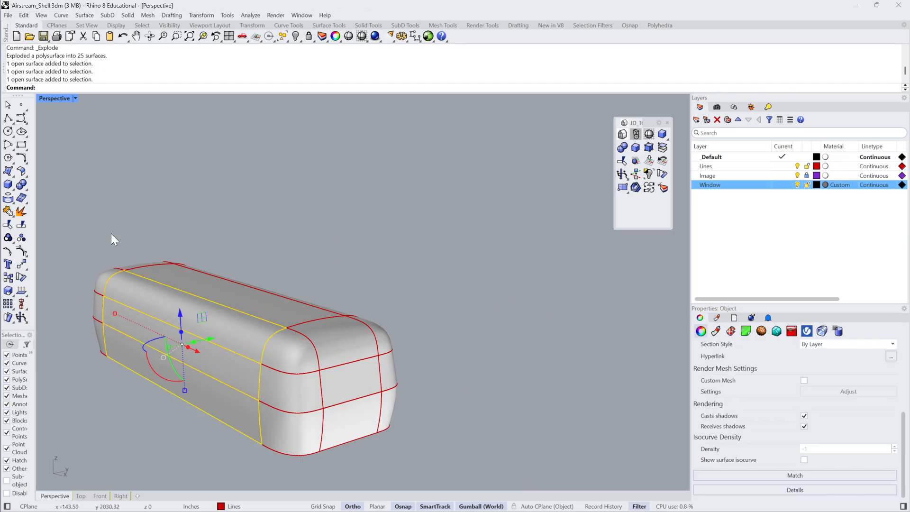
click(8, 212)
Join the side polysurface with the flat roof surface and the three long strips of the opposite side.
click(229, 366)
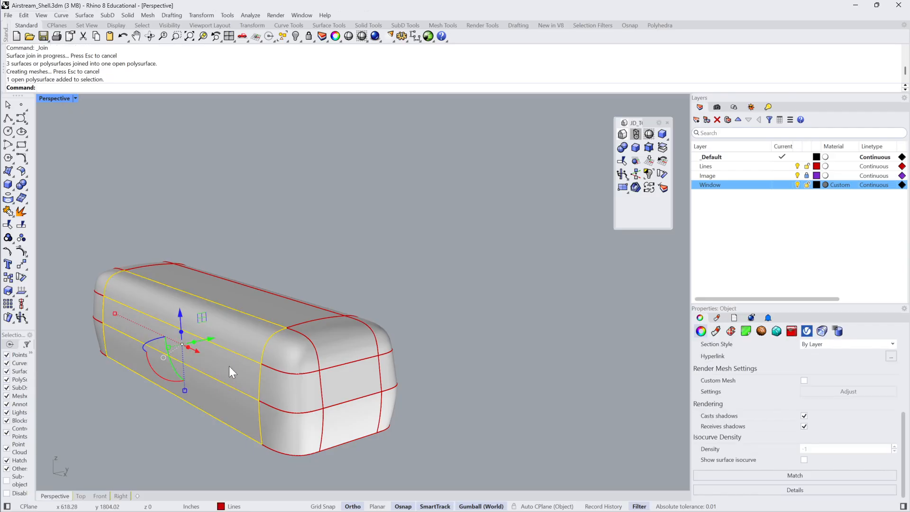
click(277, 302)
right_drag(278, 303, 385, 298)
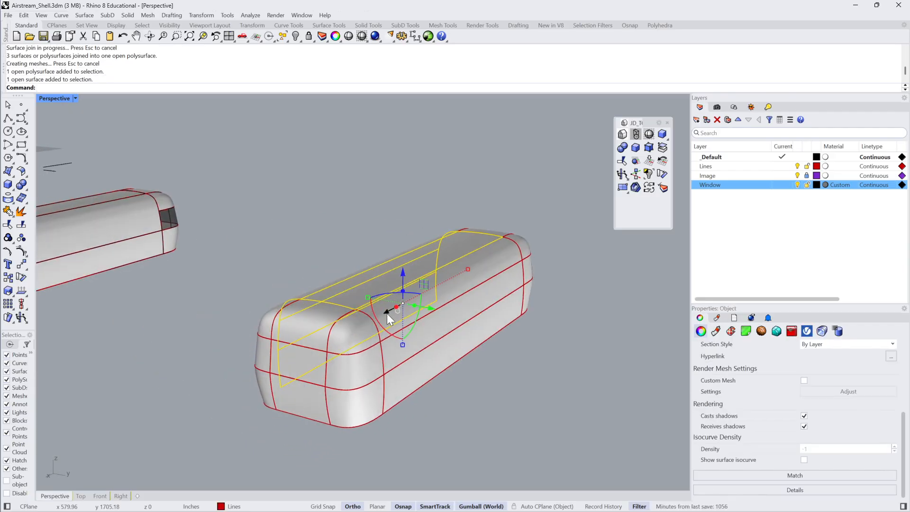
click(468, 269)
shift+click(496, 258)
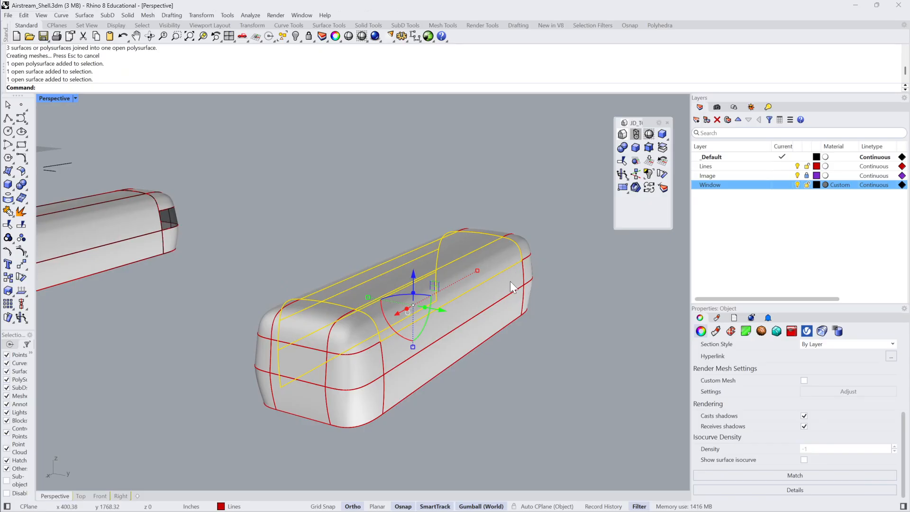
shift+click(510, 286)
shift+click(506, 315)
click(8, 212)
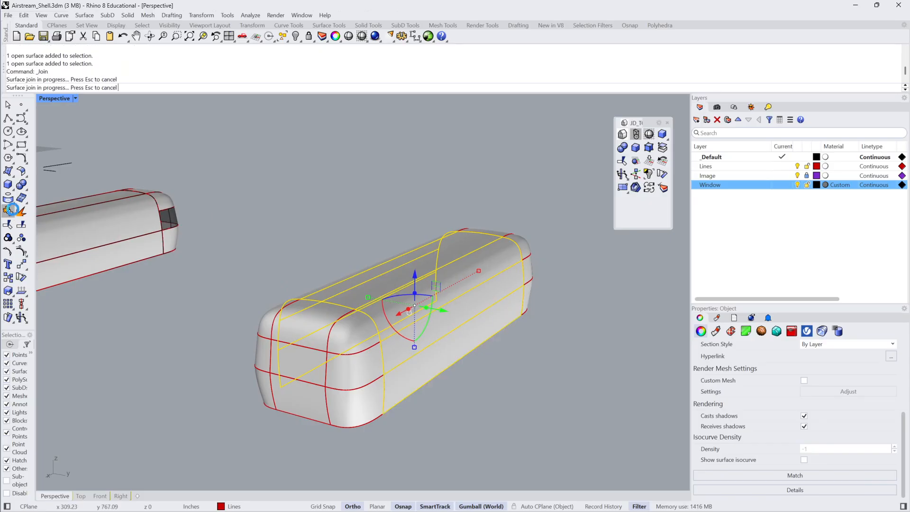
Check the joined middle section's open edges by duplicating its border, and delete the duplicated curve.
right_drag(367, 205, 243, 297)
text(DupBorder)
key(Return)
key(Delete)
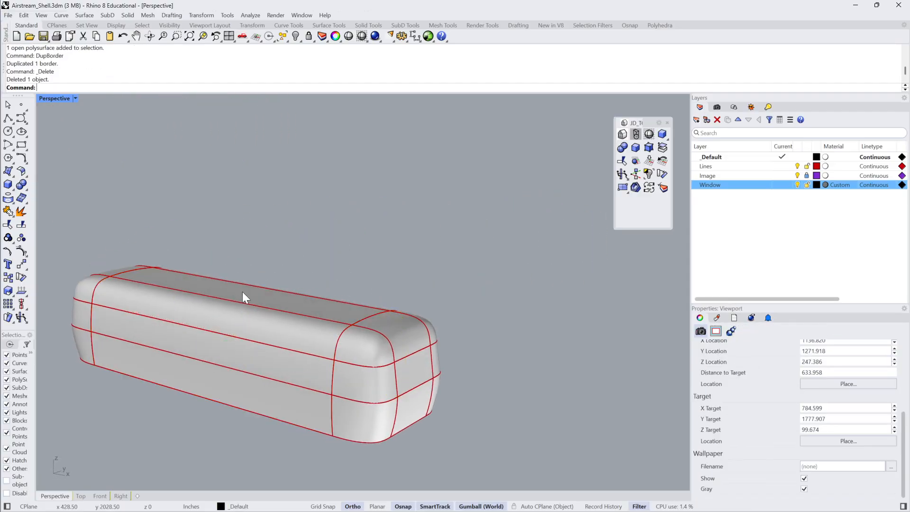
Join all the shell pieces into one polysurface, and check its open edges with a duplicated border curve that is deleted again.
drag(145, 227, 582, 490)
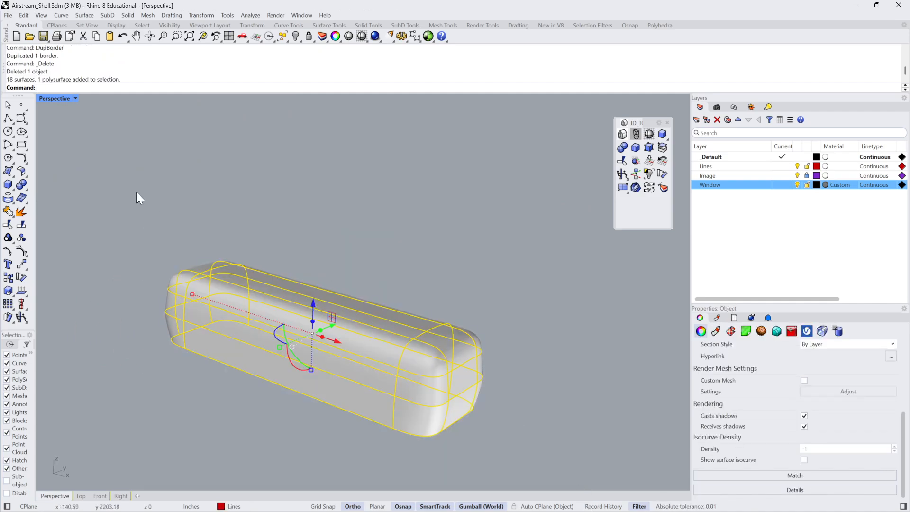
click(7, 210)
text(DupBorder)
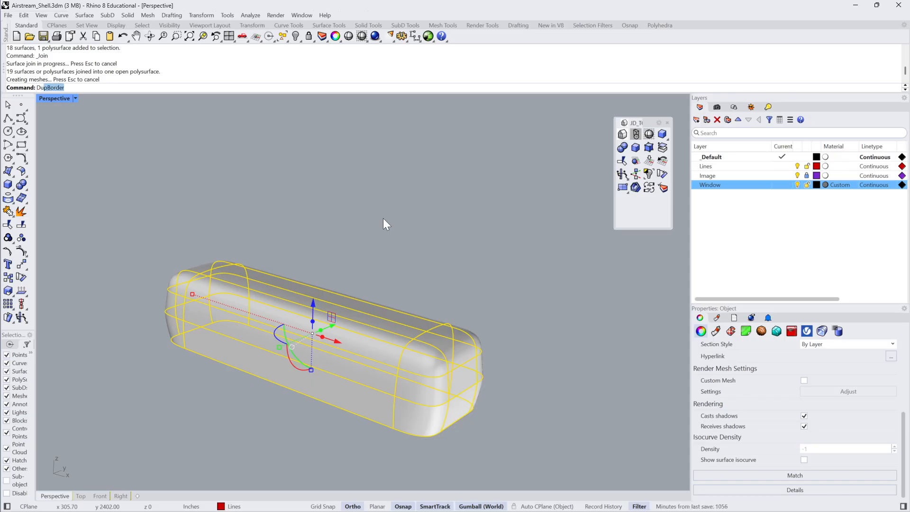
key(Return)
right_drag(383, 218, 430, 321)
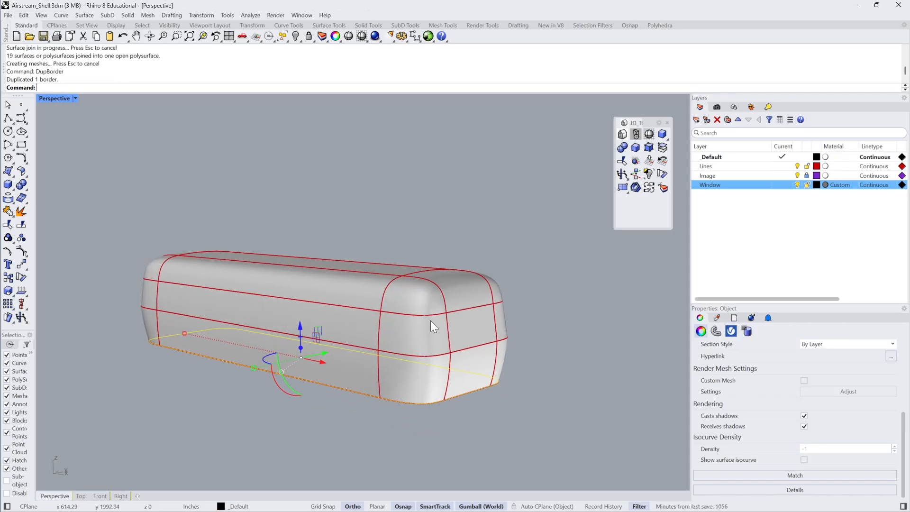
key(Delete)
QuadRemesh the rejoined shell with a target quad count of 500, Strict surface edges and Detect Hard Edges on.
click(362, 330)
text(QuadRemesh)
key(Return)
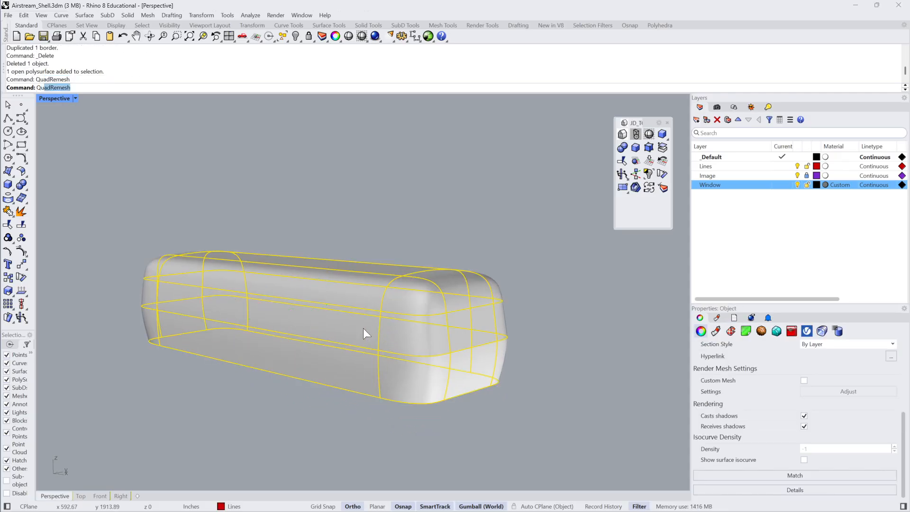
right_drag(363, 328, 597, 221)
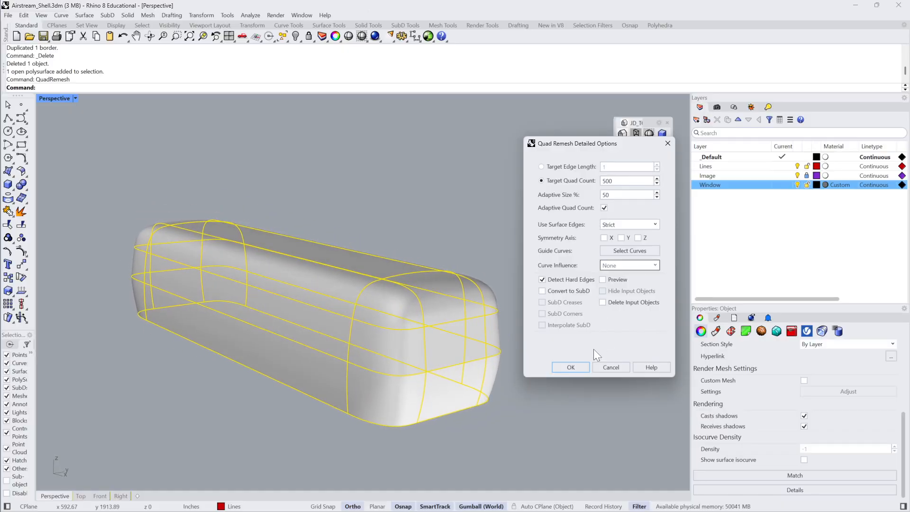
click(575, 367)
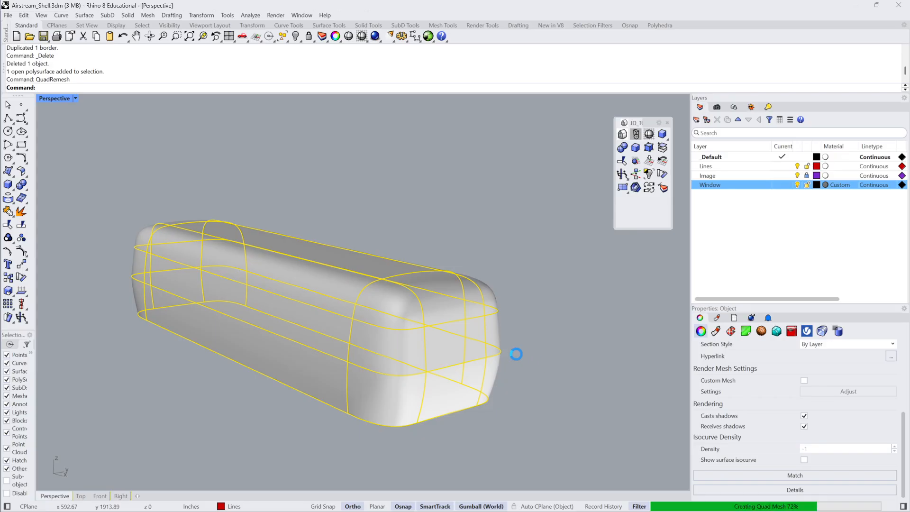
right_drag(419, 323, 299, 277)
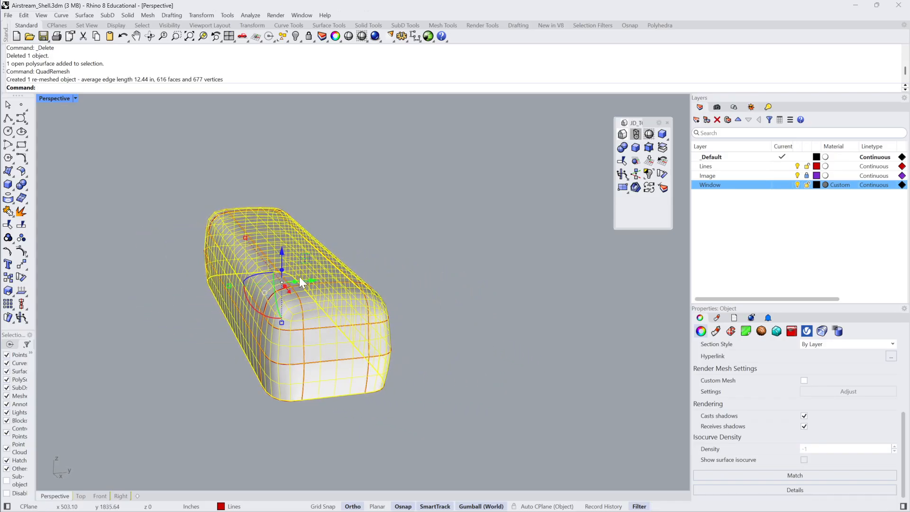
Move the new quad mesh along Y, clear of the source polysurface, and delete it.
drag(300, 277, 505, 262)
click(468, 338)
click(468, 306)
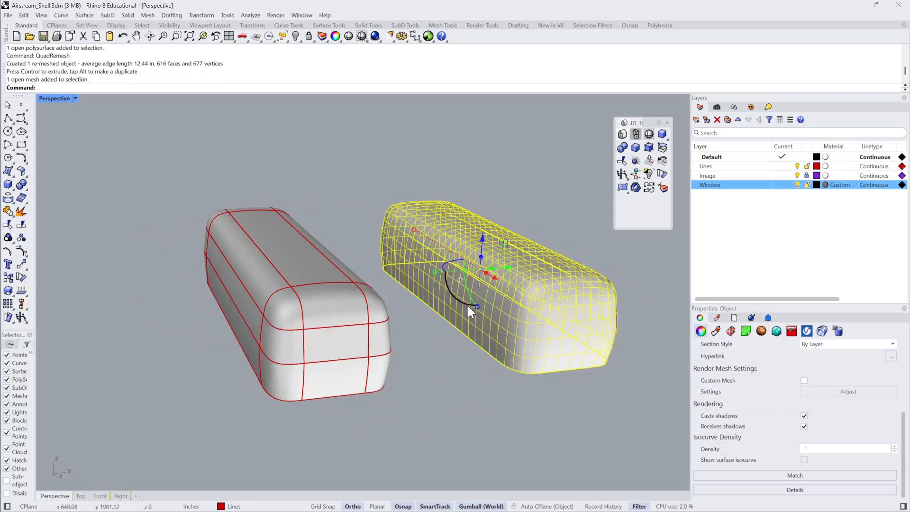
key(Delete)
QuadRemesh the shell to a SubD with a target quad count of 500 and Strict surface edges, and move it along Y clear of the source.
click(308, 300)
text(QuadRemesh)
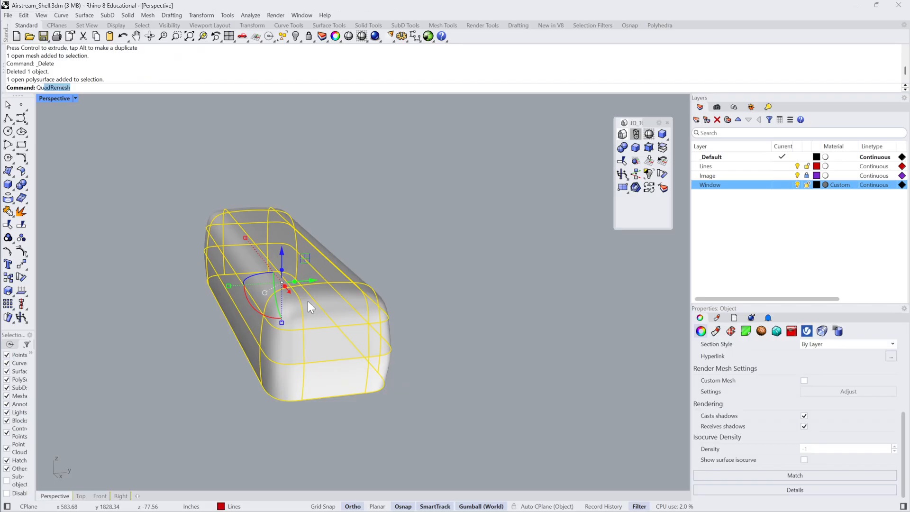
key(Return)
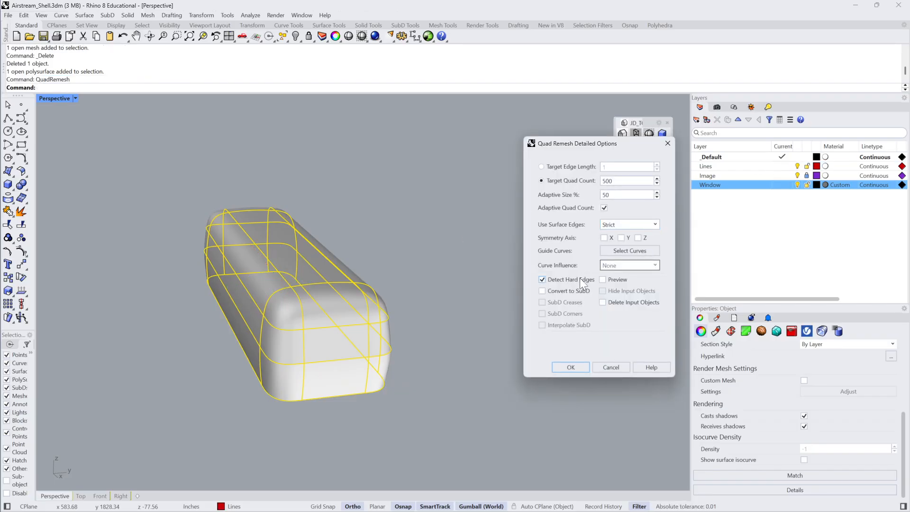
click(544, 290)
click(574, 368)
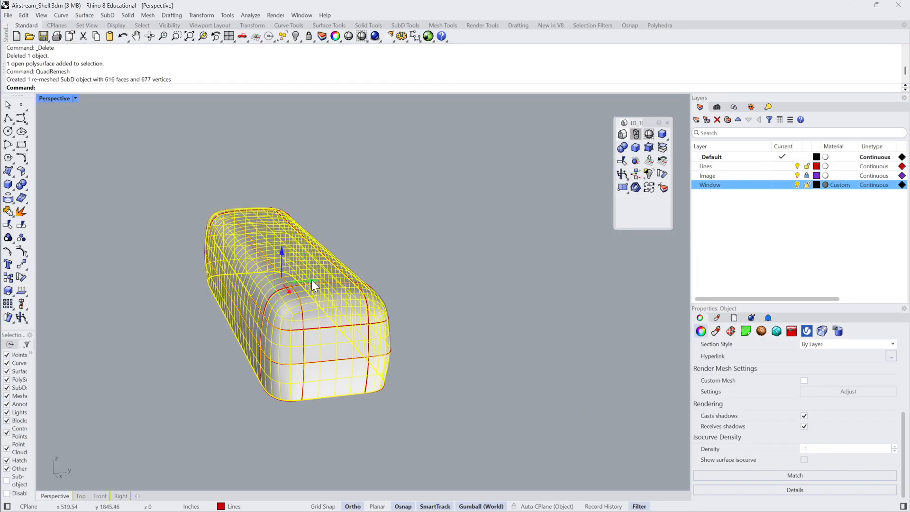
drag(312, 280, 524, 261)
click(476, 361)
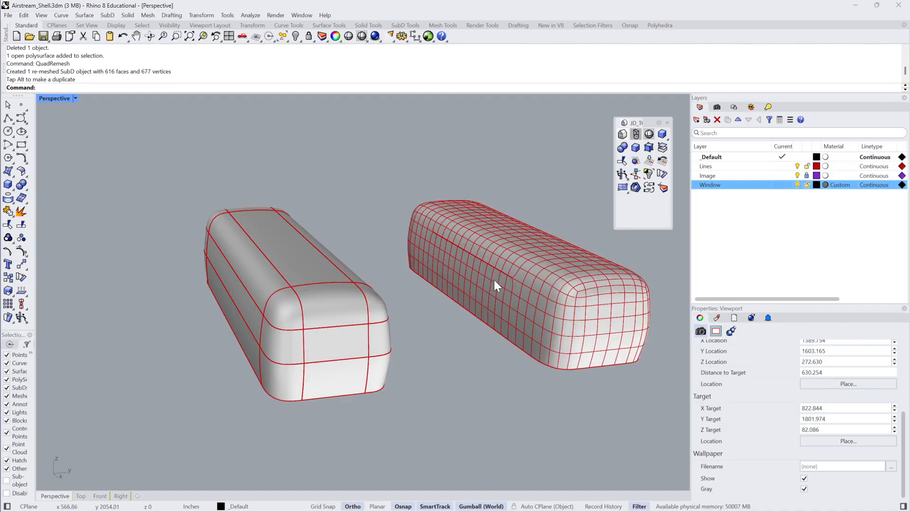
Examine the SubD's edge flow and surface smoothness from several angles beside the source polysurface.
right_drag(495, 324, 496, 323)
scroll(496, 324, up, 5)
click(506, 294)
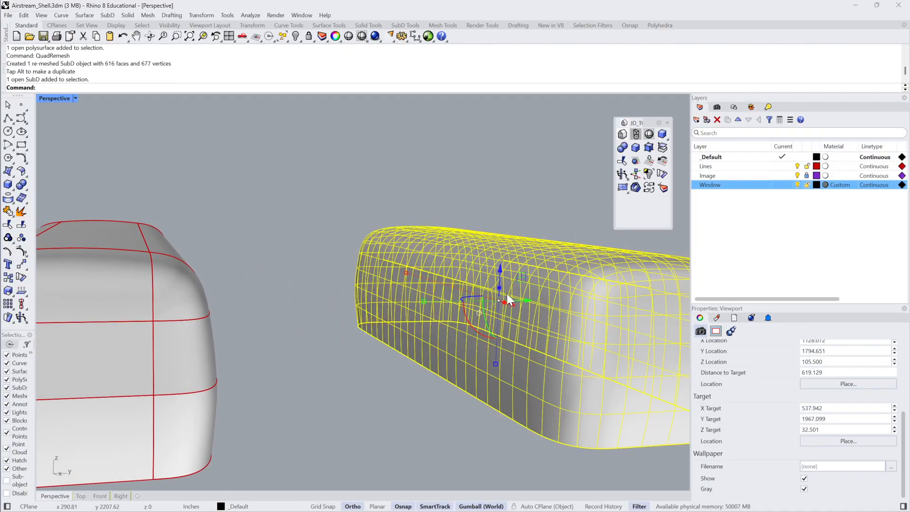
click(379, 372)
right_drag(379, 372, 448, 406)
click(484, 300)
click(451, 394)
click(492, 334)
right_drag(492, 334, 458, 299)
click(515, 385)
click(441, 328)
Undo the recent operations back to before the shell was split, and delete the horizontal cutting plane.
key(ctrl+z)
key(ctrl+z)
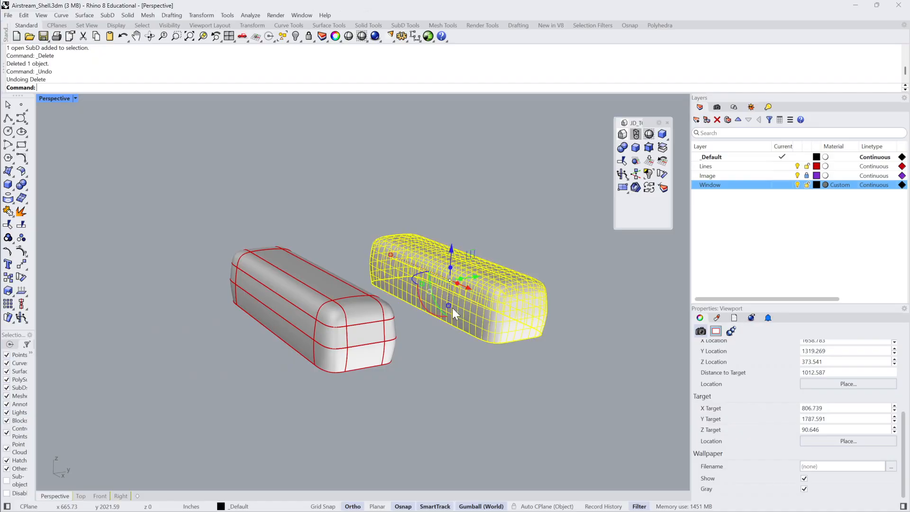
key(ctrl+z)
key(ctrl+z)
key(ctrl+z)
key(ctrl+z)
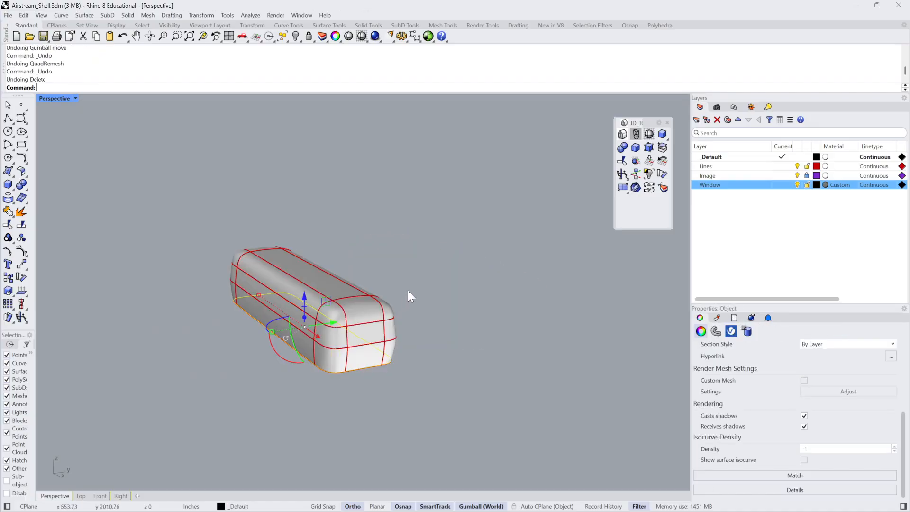
key(ctrl+z)
key(ctrl+z)
key(ctrl+z)
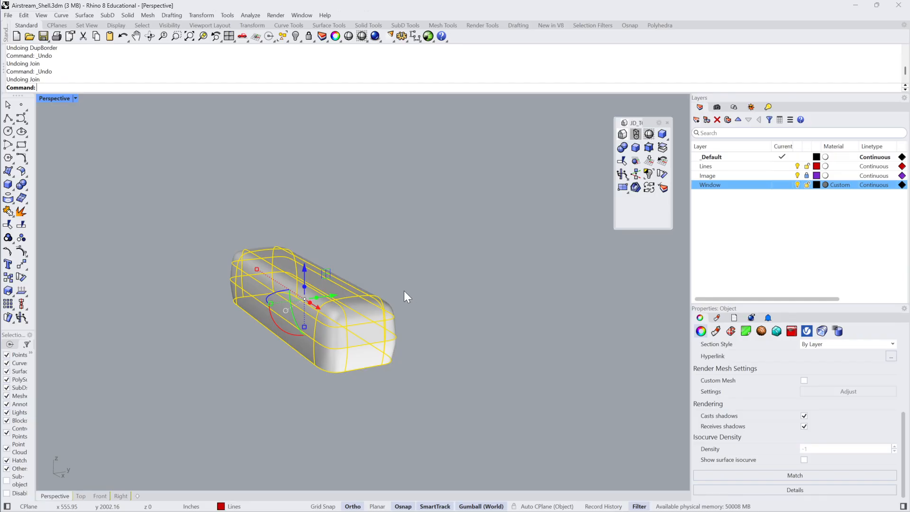
key(ctrl+z)
key(ctrl+z)
key(ctrl+z)
key(ctrl+z)
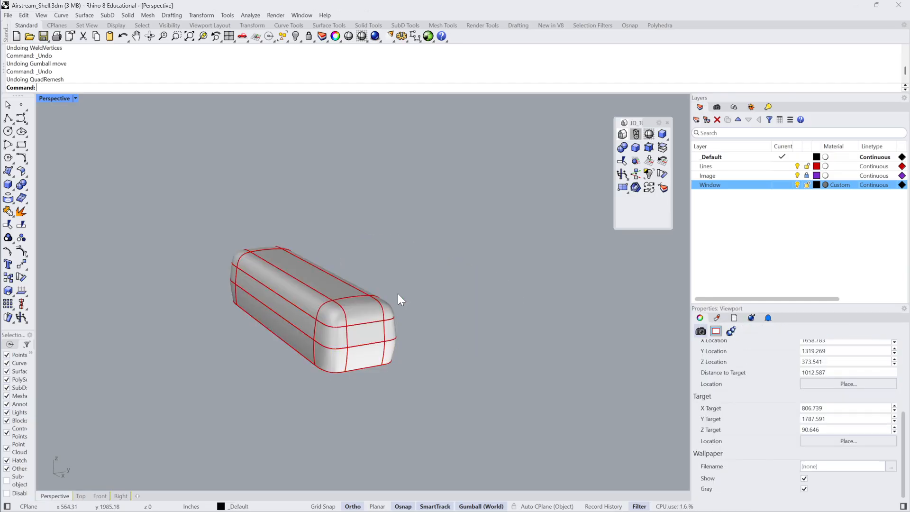
key(ctrl+z)
click(400, 294)
key(ctrl+z)
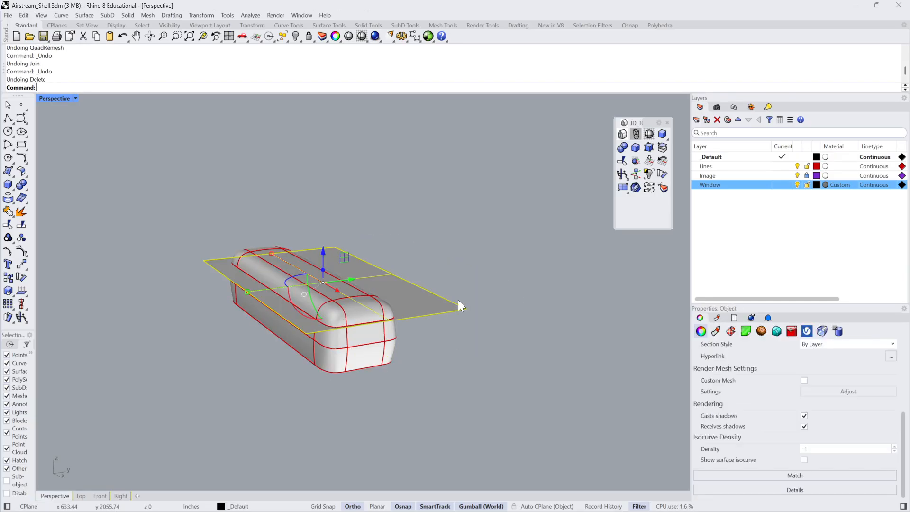
key(ctrl+z)
click(457, 300)
key(Delete)
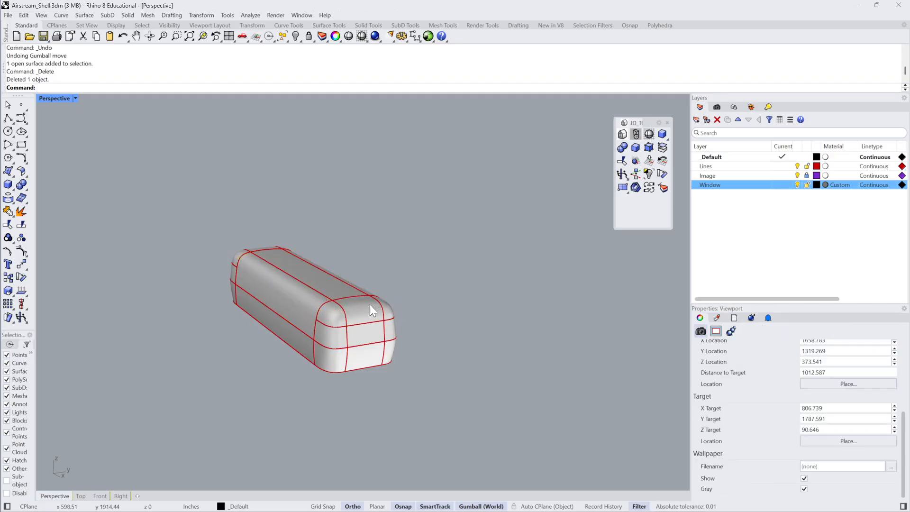
QuadRemesh the unsplit shell to a SubD with target quad count 500, Strict surface edges and Detect Hard Edges off, keeping the input.
click(372, 308)
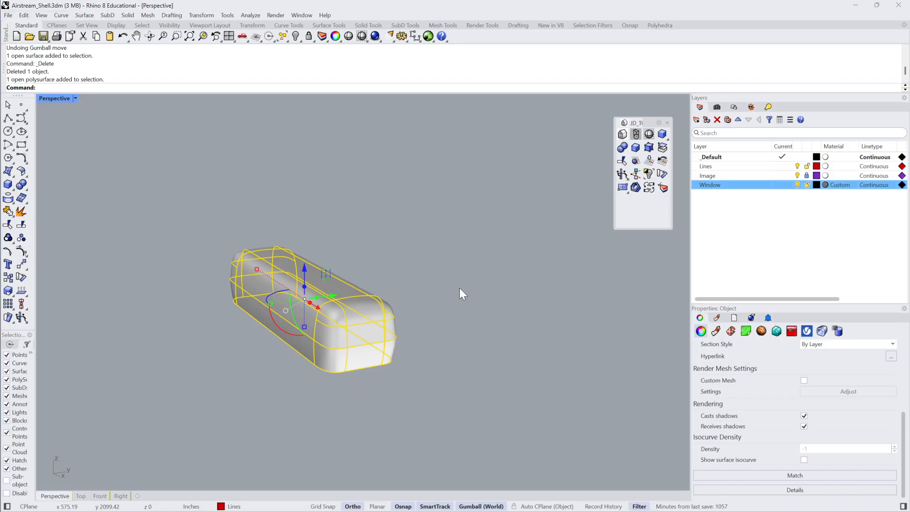
text(quadremesh)
key(Return)
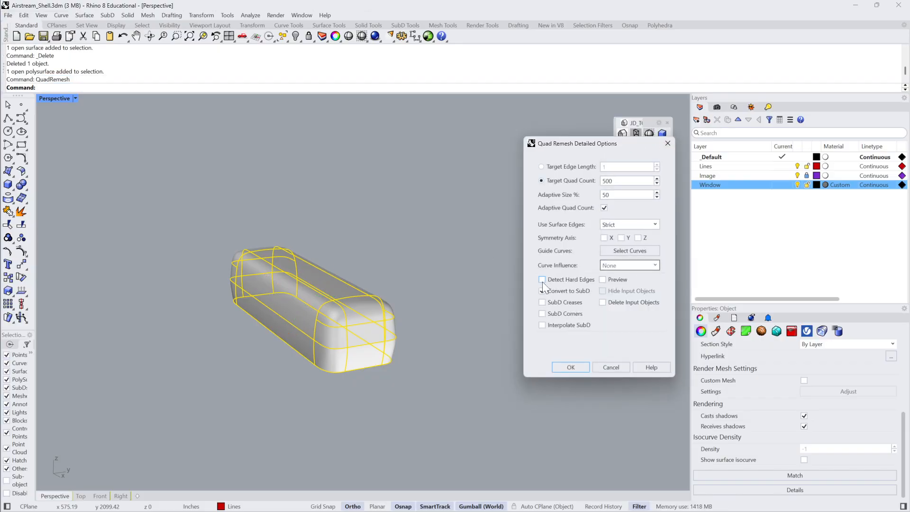
click(576, 366)
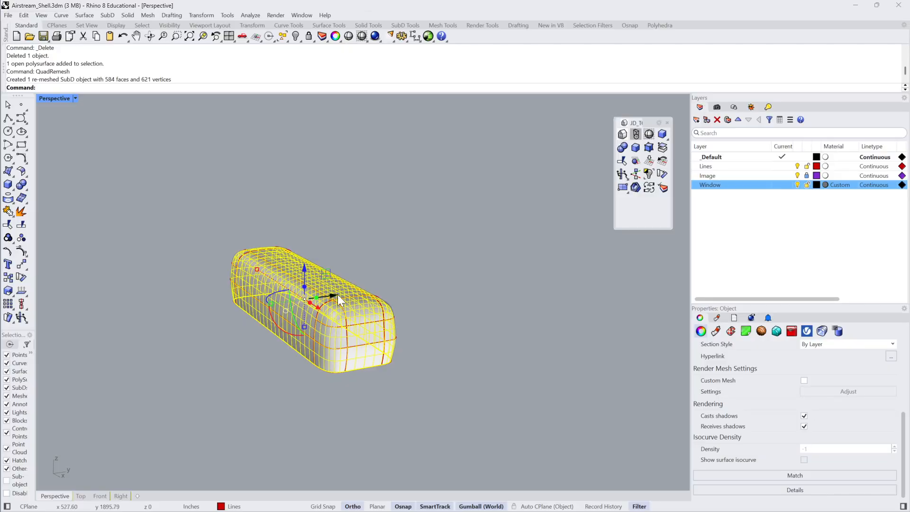
Move the new SubD along the Y axis until it is clear of the source polysurface.
drag(338, 295, 469, 272)
click(513, 261)
scroll(514, 280, up, 5)
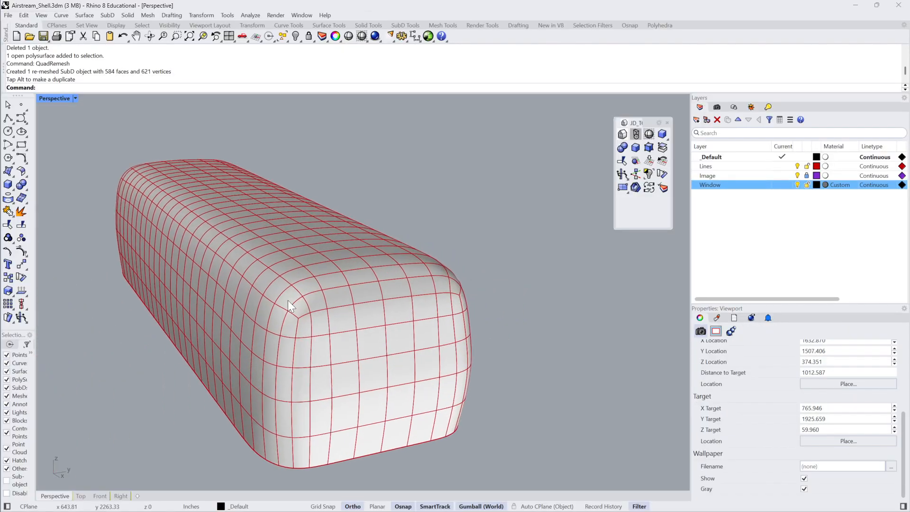
Examine the SubD's quad layout by toggling it between flat and smooth display and viewing its end.
right_drag(288, 304, 324, 260)
click(324, 260)
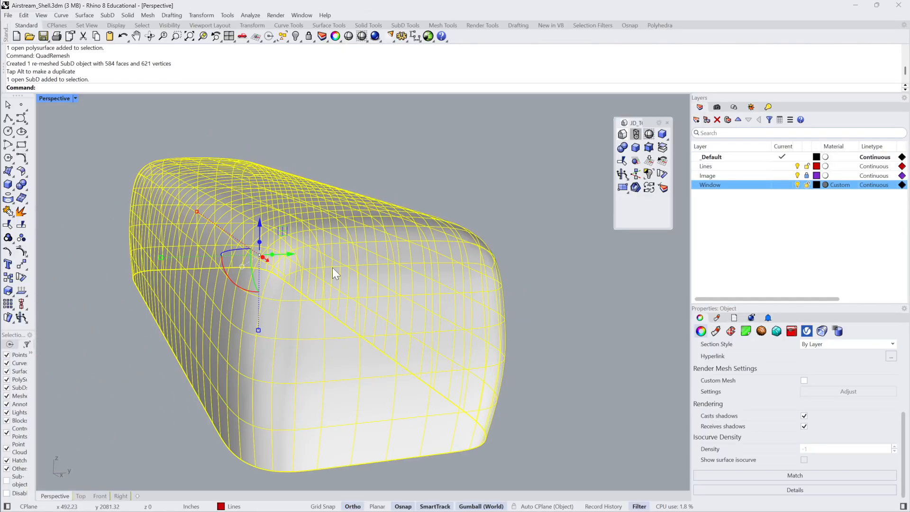
key(Tab)
key(Tab)
key(Tab)
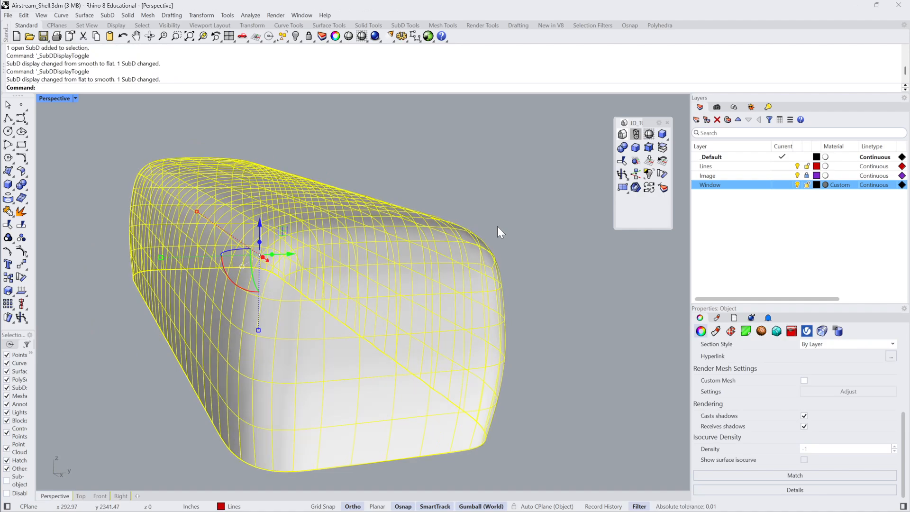
click(519, 220)
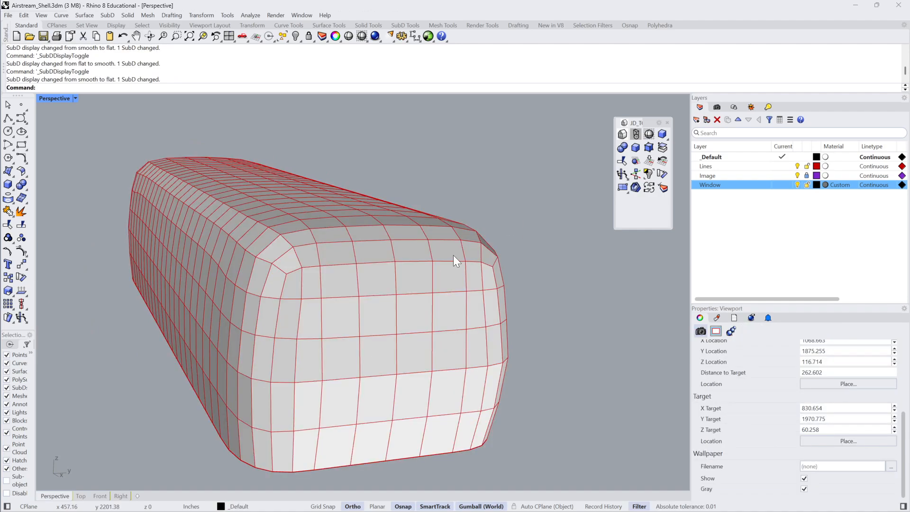
key(Tab)
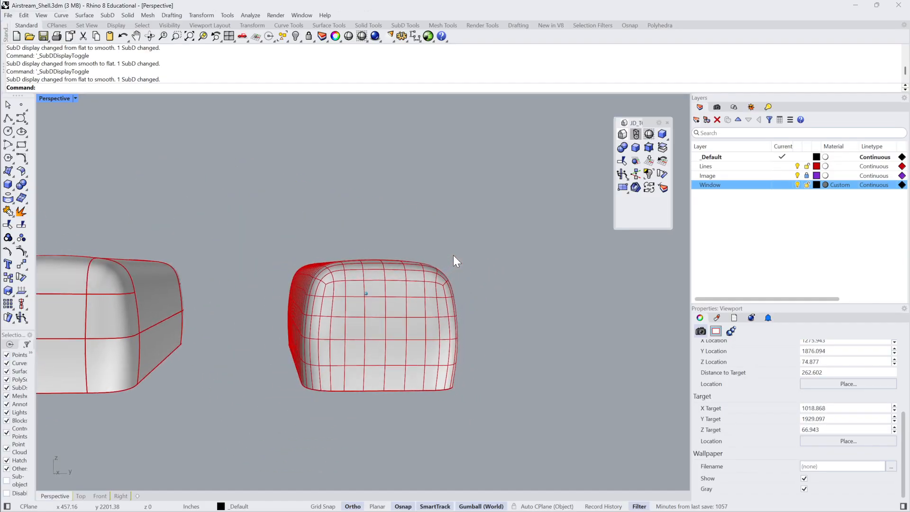
click(423, 339)
click(494, 316)
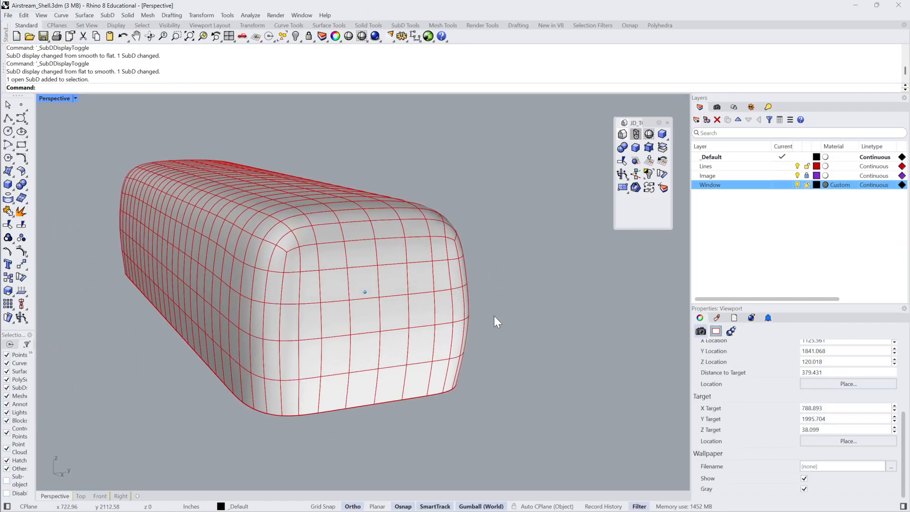
Try to extrude the second face loop above the SubD's base by 6" with ExtrudeSubD, then undo it.
ctrl+shift+click(400, 351)
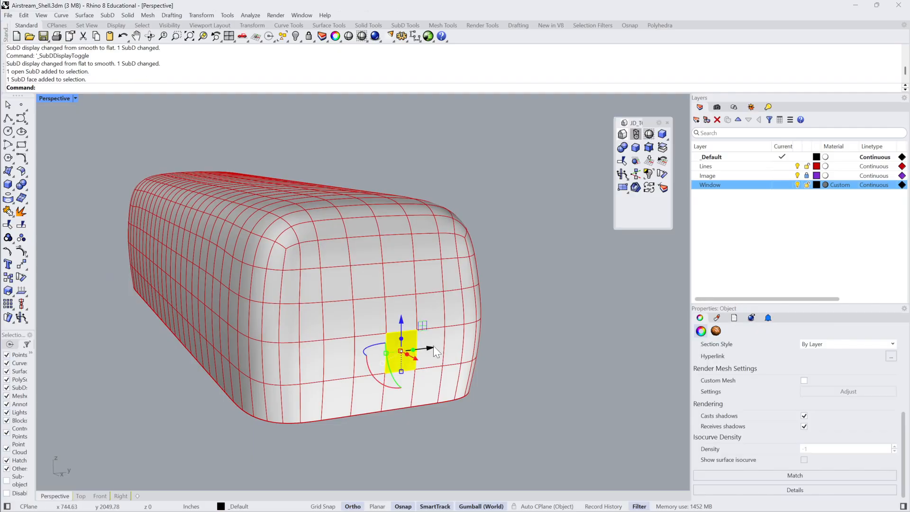
ctrl+shift+double_click(438, 337)
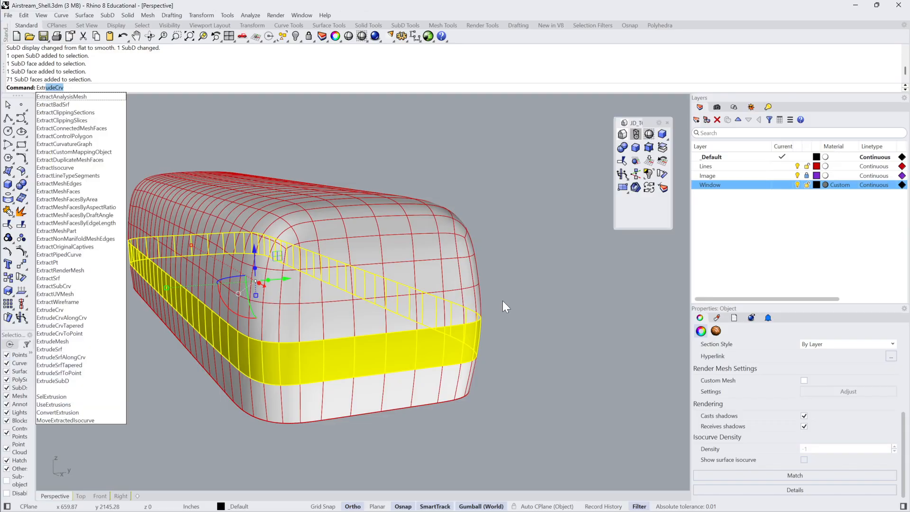
key(Escape)
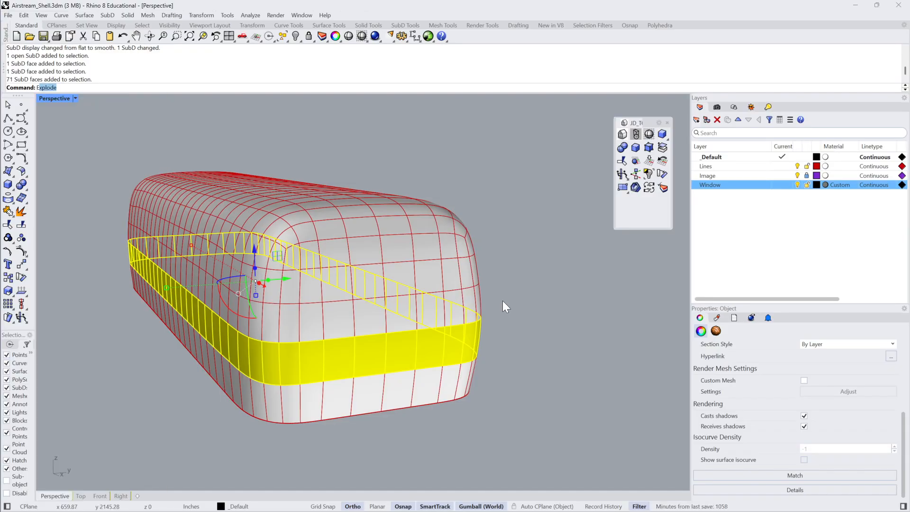
text(Extrude)
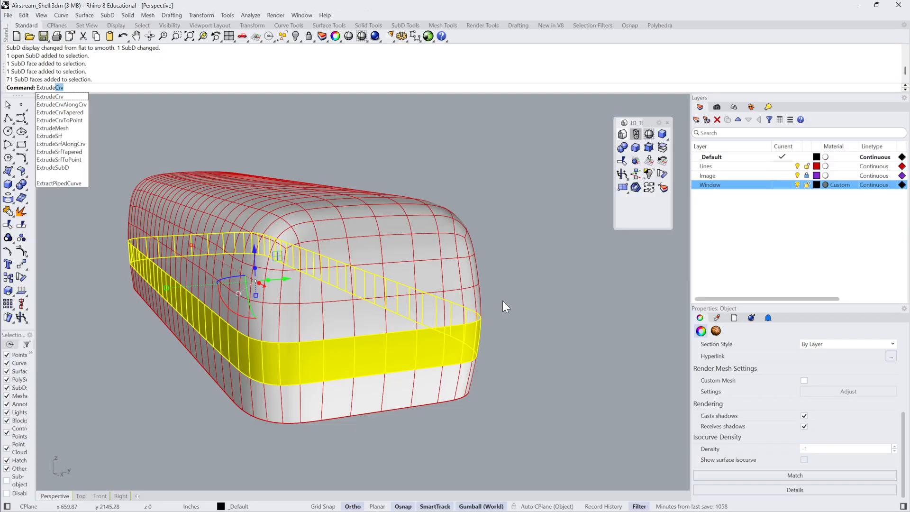
text(SubD)
key(Return)
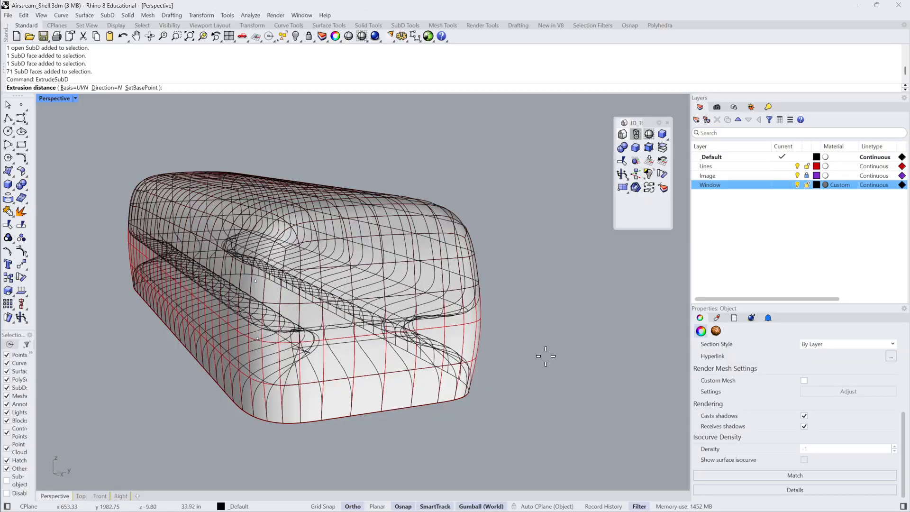
right_drag(546, 361, 375, 280)
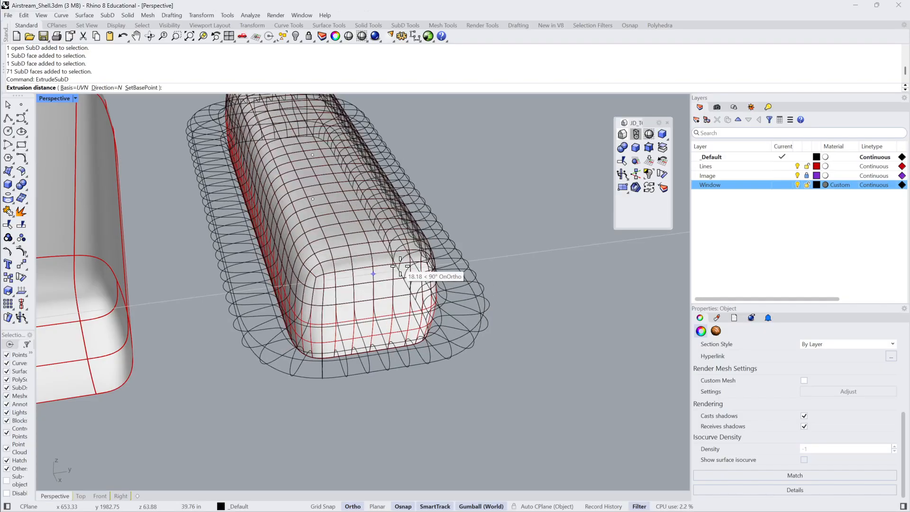
click(373, 273)
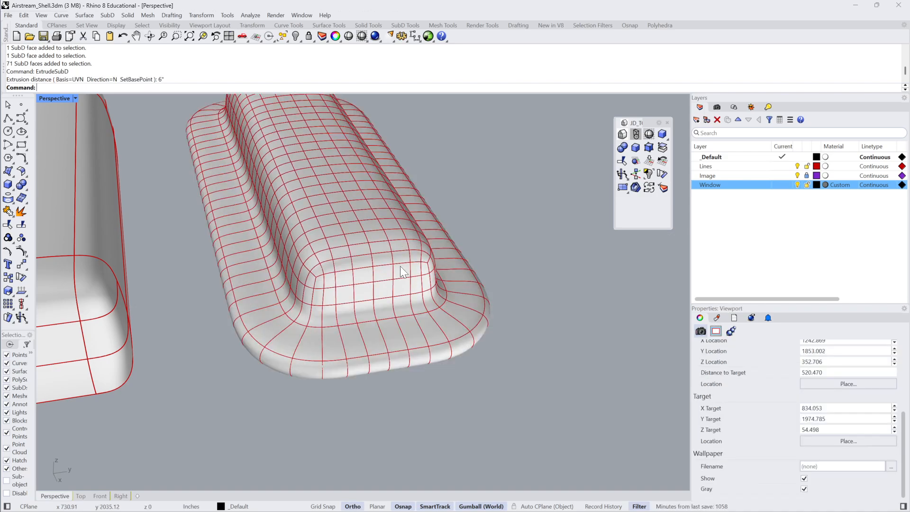
key(ctrl+z)
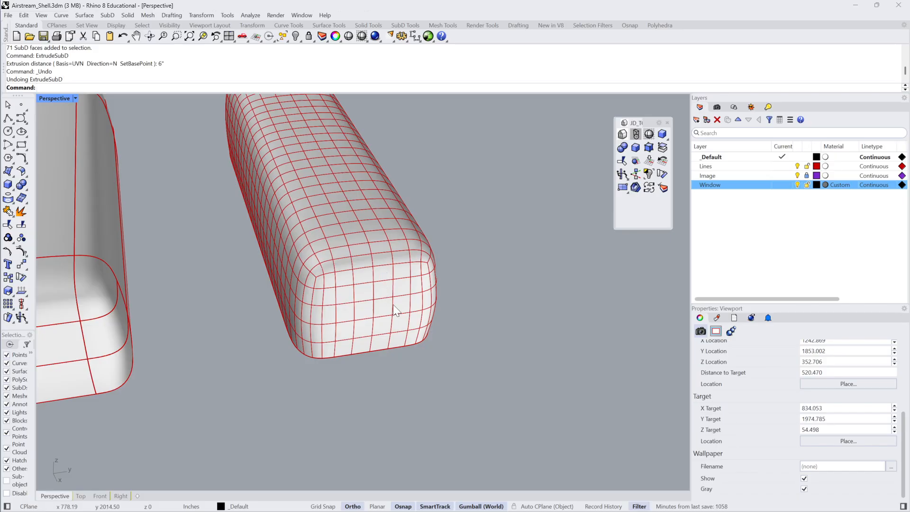
ctrl+shift+click(387, 331)
ctrl+shift+double_click(403, 318)
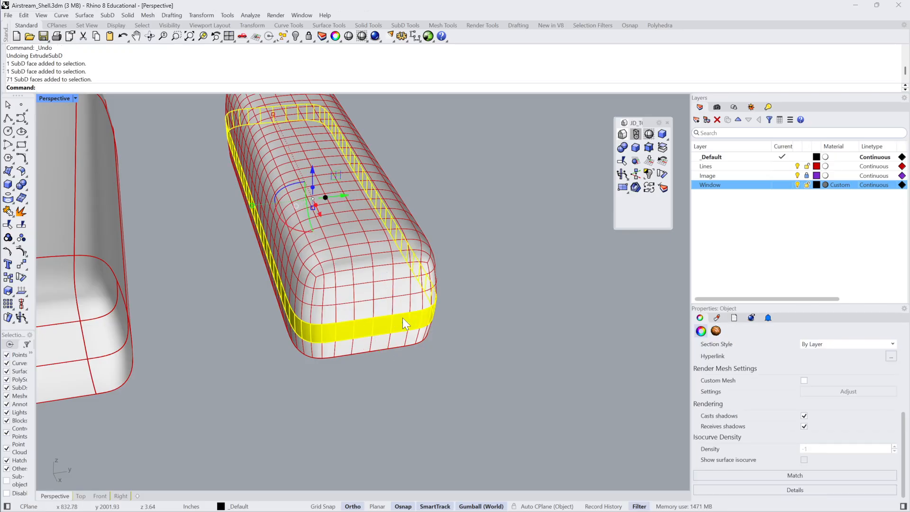
text(Extrudecrv)
key(Return)
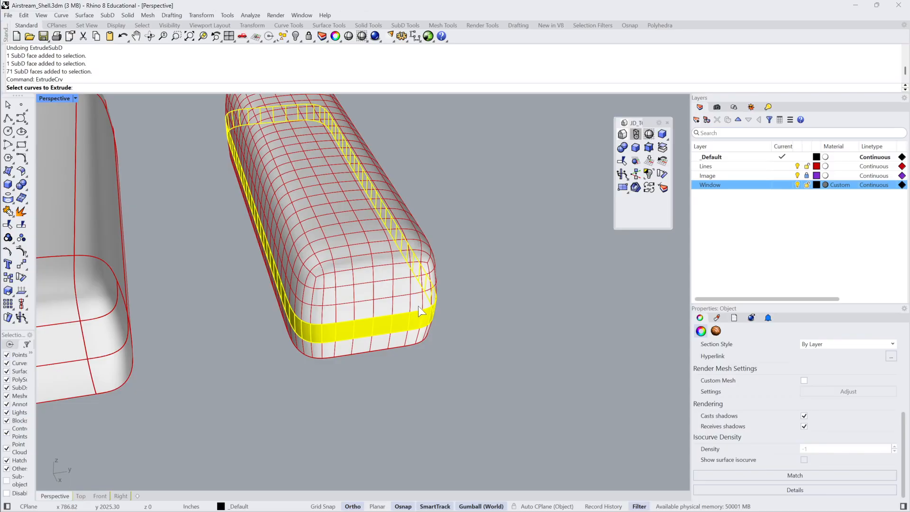
key(Escape)
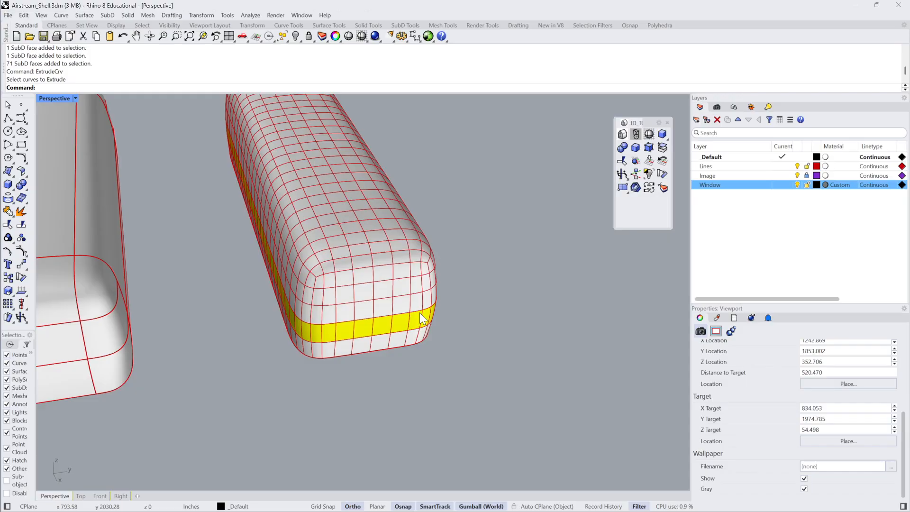
text(ExtrudeSubD)
key(Return)
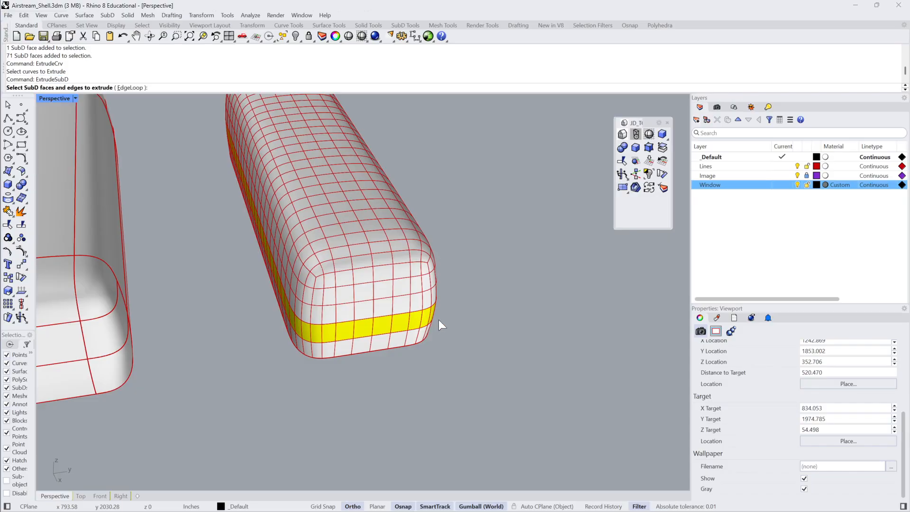
key(Escape)
key(Return)
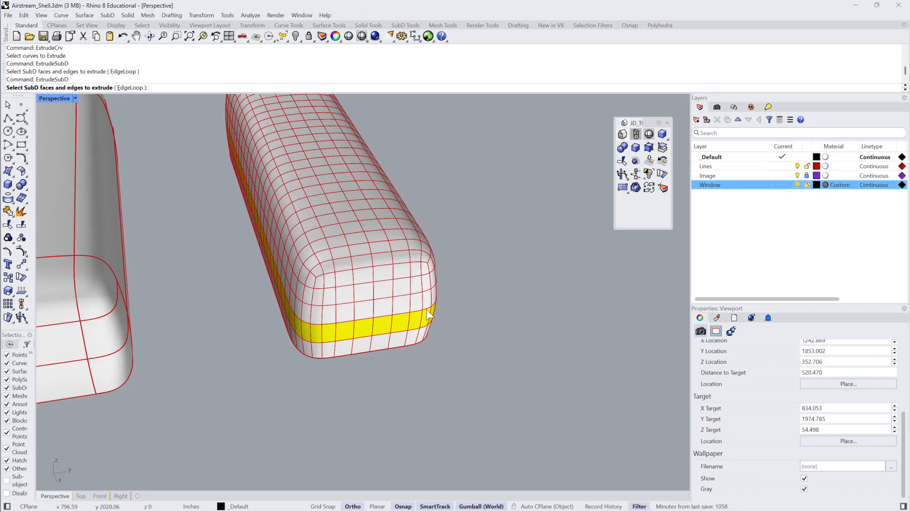
key(Escape)
right_drag(443, 312, 442, 290)
key(Escape)
scroll(422, 325, up, 4)
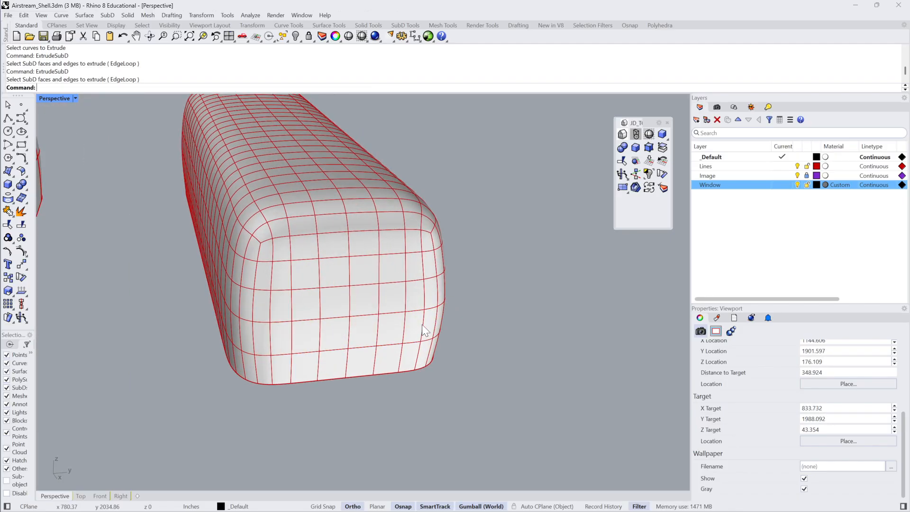
Try to extrude the second face loop above the base by 8" with ExtrudeSubD, setting a base point on the loop's lower edge.
text(ExtrudeSubD)
key(Return)
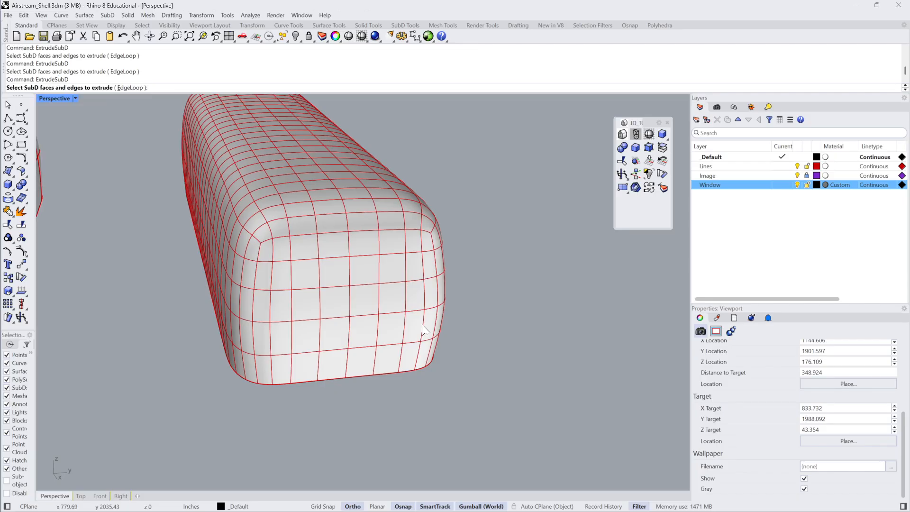
double_click(409, 329)
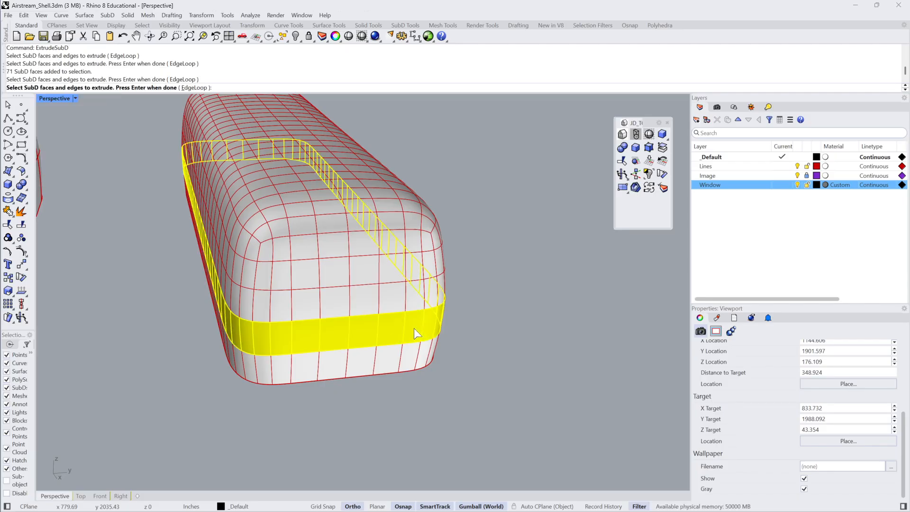
key(Return)
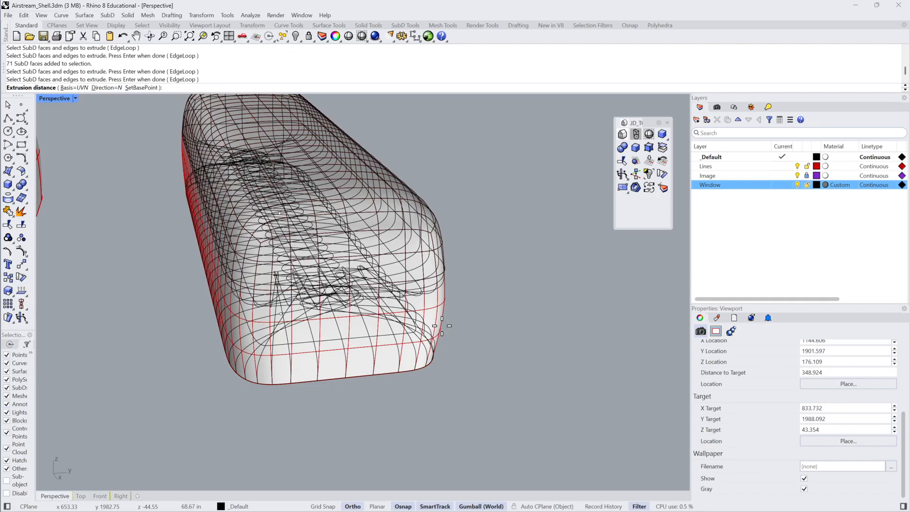
click(141, 87)
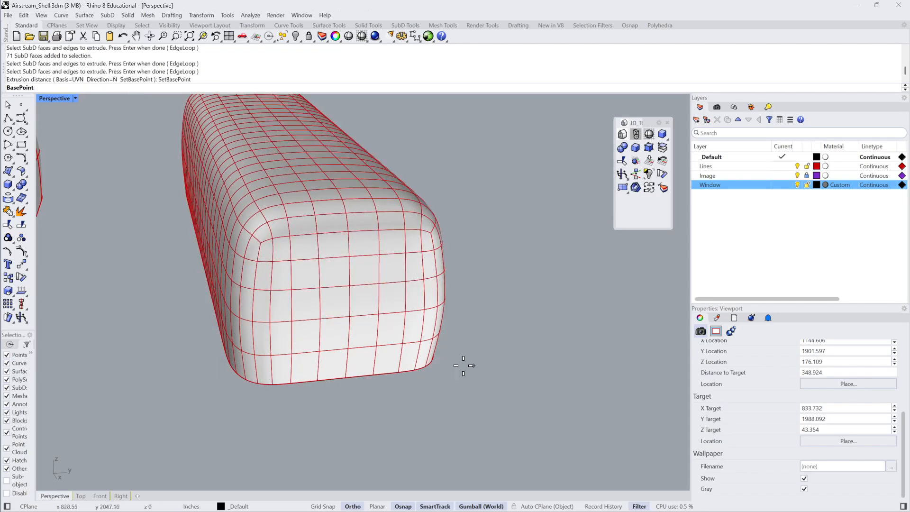
click(402, 338)
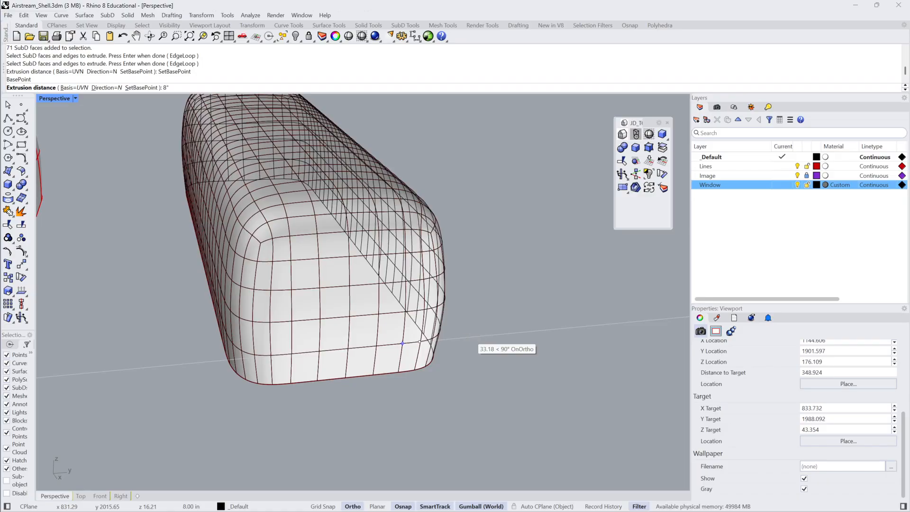
key(Return)
right_drag(472, 338, 392, 316)
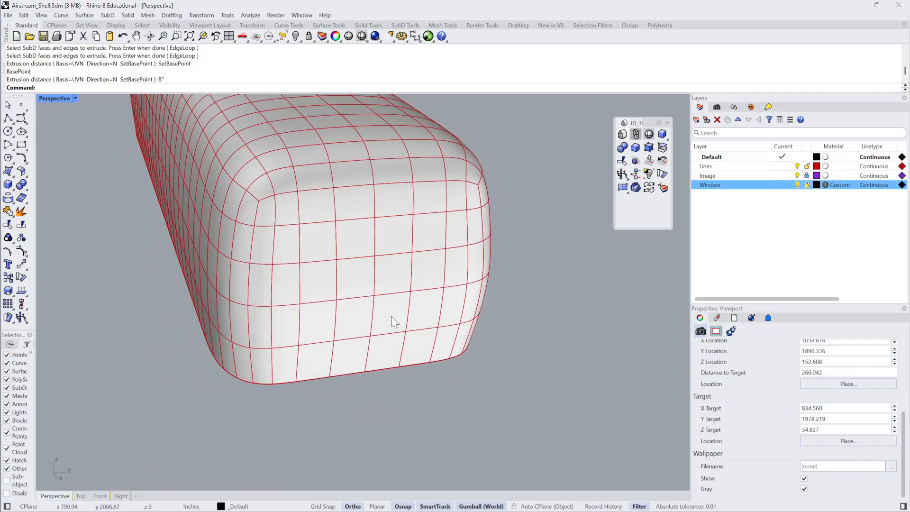
Extrude the second face loop above the base outward into a projecting band with ExtrudeSubD, setting the base point on the end's bottom edge.
ctrl+shift+click(392, 316)
ctrl+shift+double_click(434, 300)
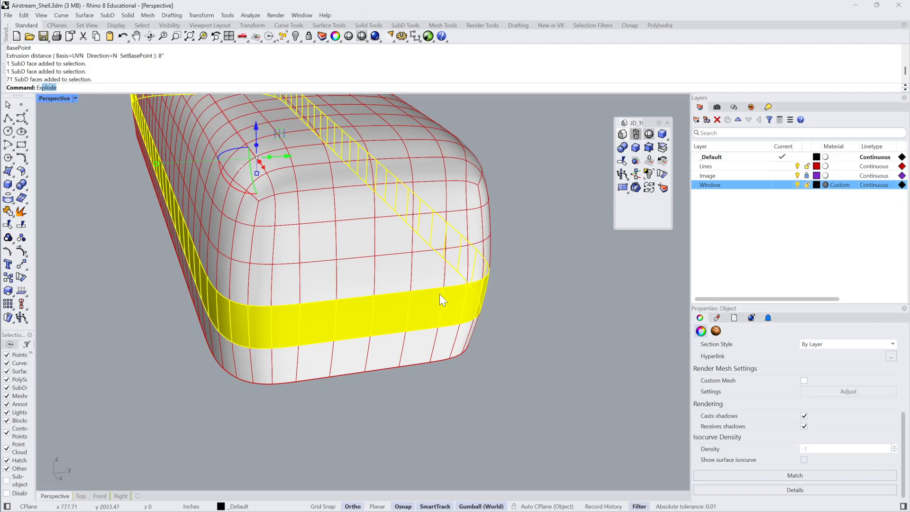
text(Extrude)
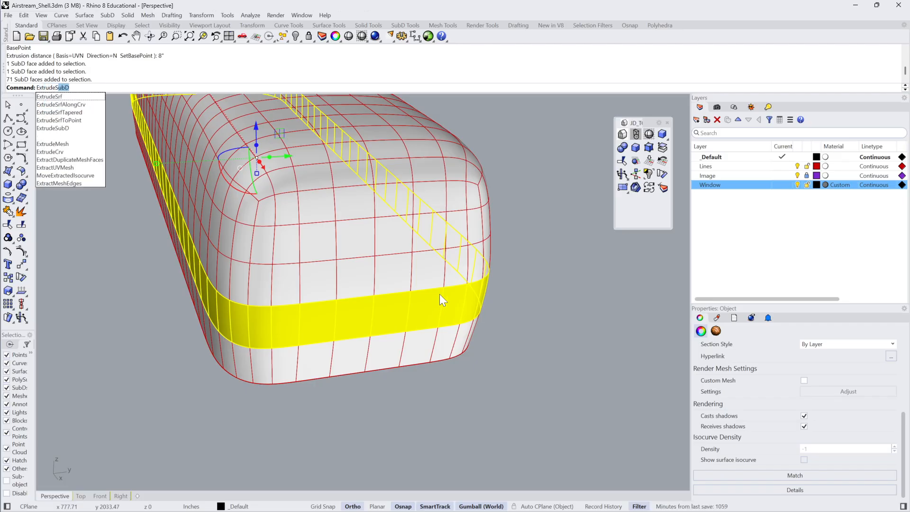
key(Return)
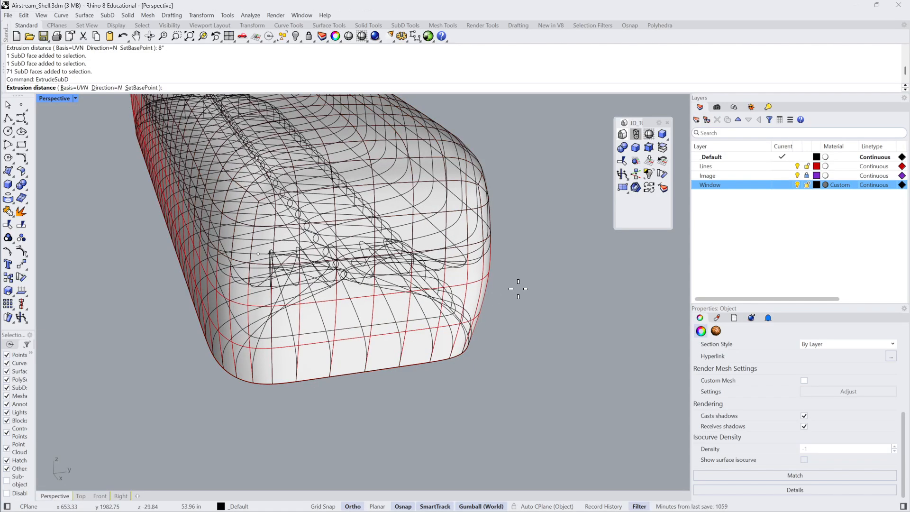
click(146, 88)
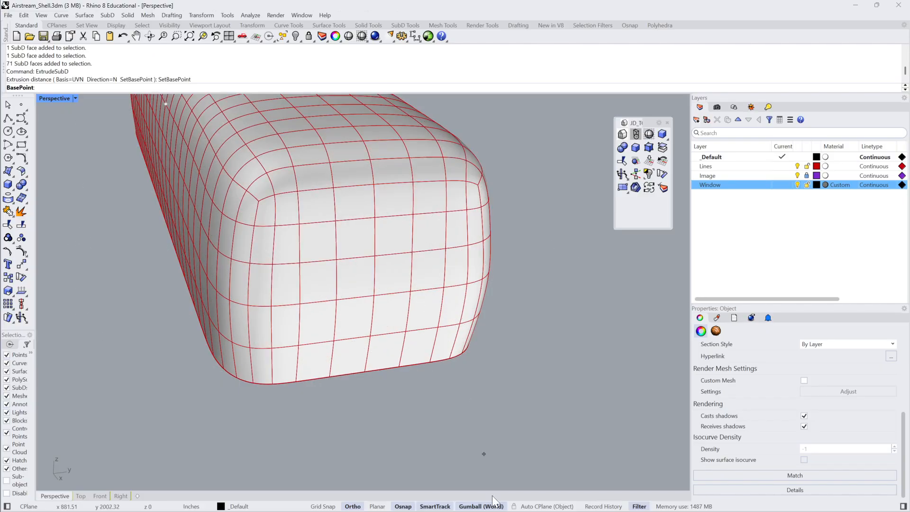
click(370, 371)
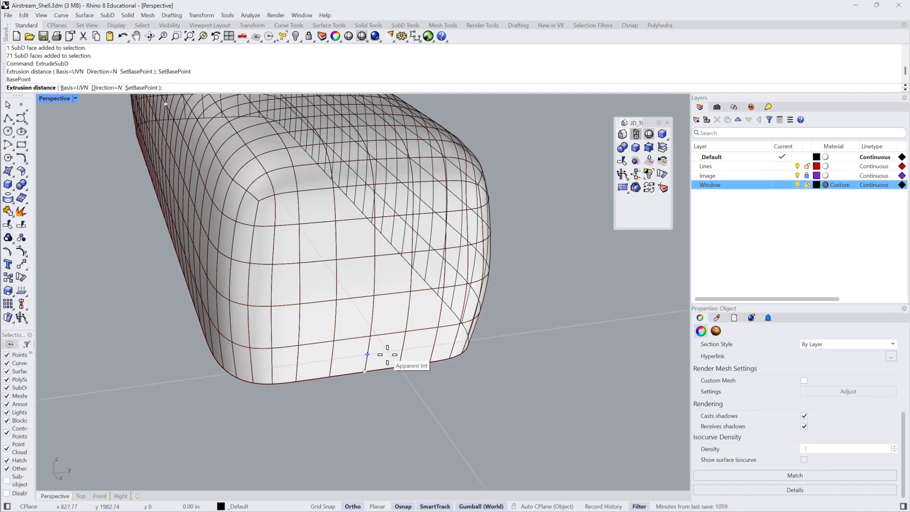
key(Escape)
key(Escape)
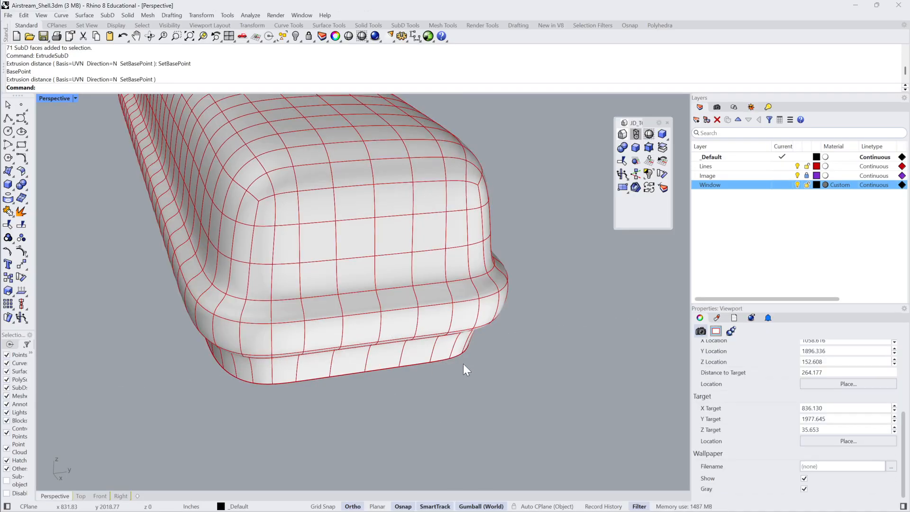
Switch the SubD to flat display and inspect the extruded band from a low angle at the end.
right_drag(473, 360, 452, 329)
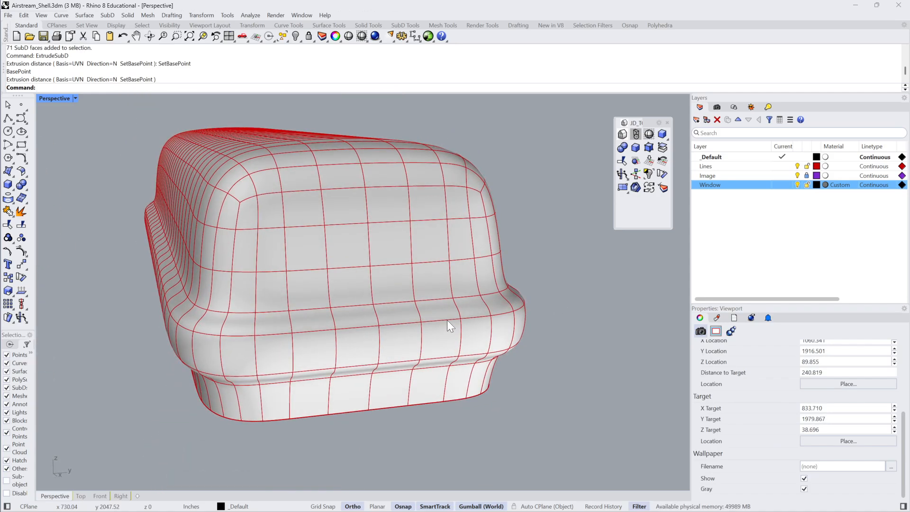
text(1)
key(Return)
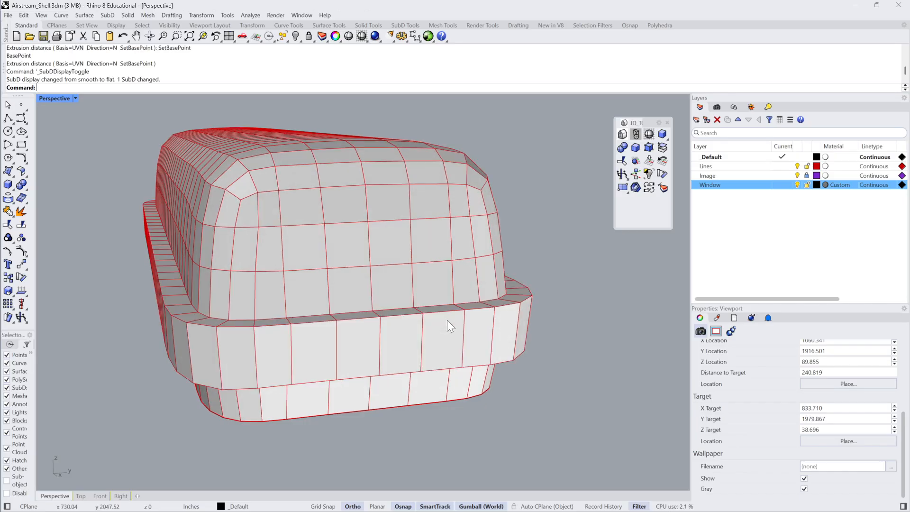
right_drag(485, 309, 520, 309)
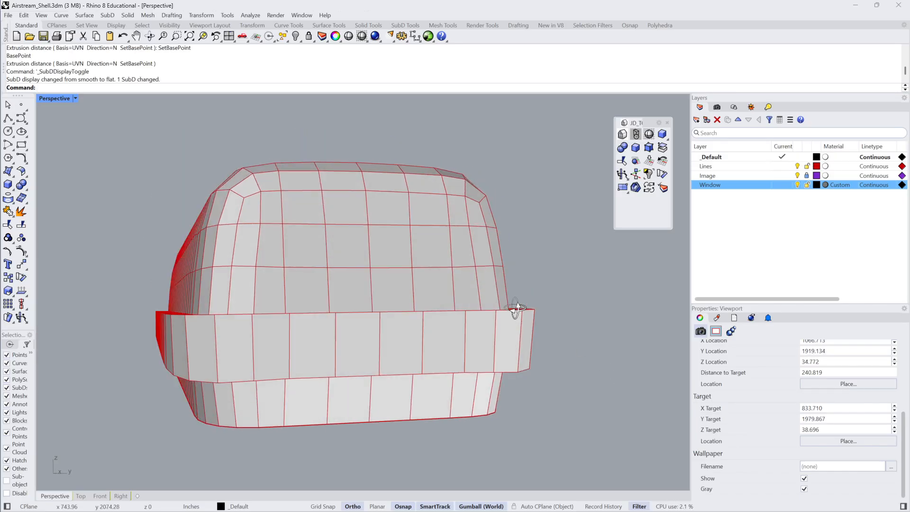
double_click(508, 371)
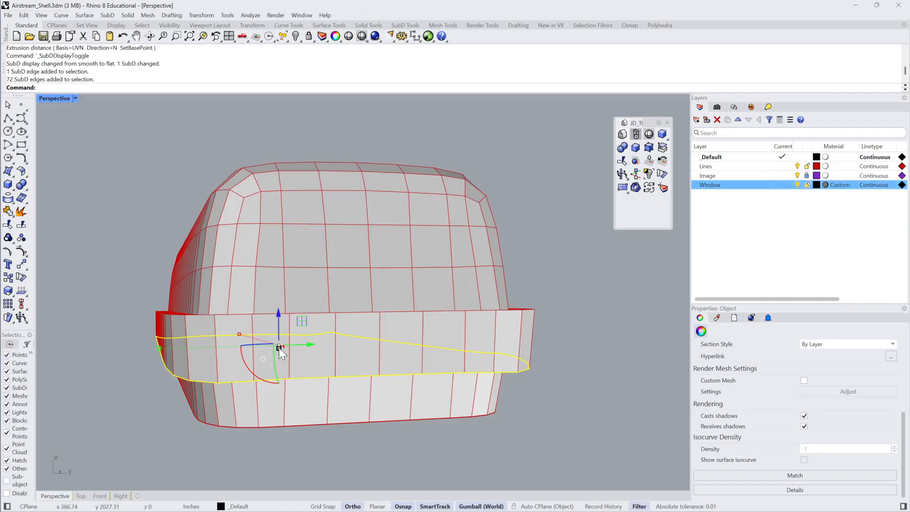
drag(279, 348, 281, 344)
double_click(520, 309)
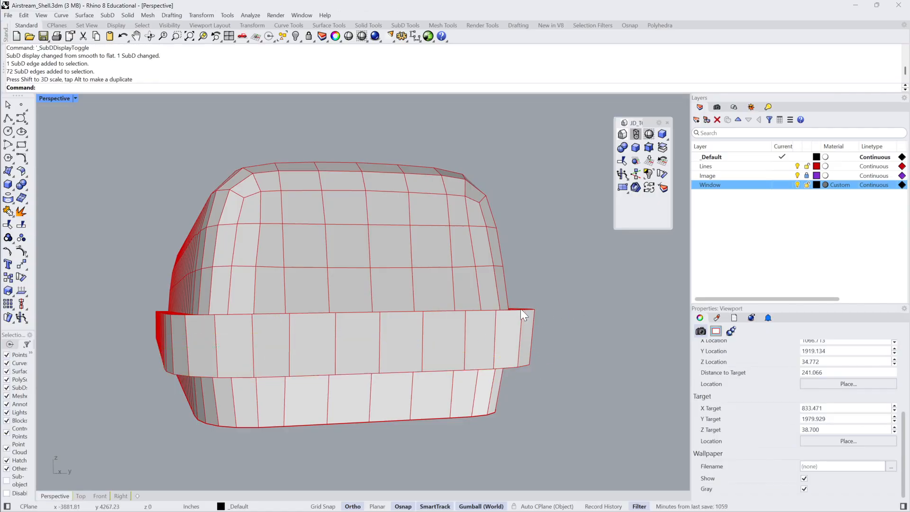
drag(277, 311, 280, 313)
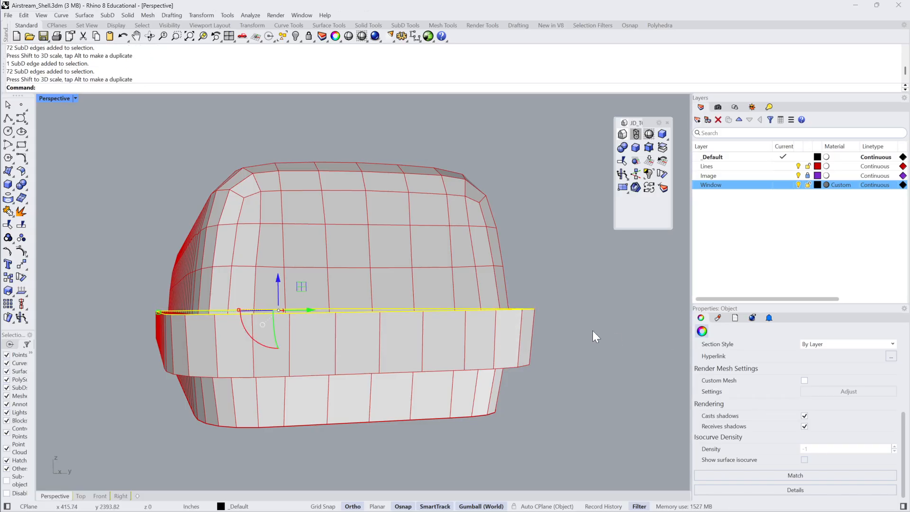
right_drag(593, 331, 531, 325)
key(Escape)
Try a 6" Bevel with 3 segments on the band's upper outer edge loop, then undo it.
double_click(508, 308)
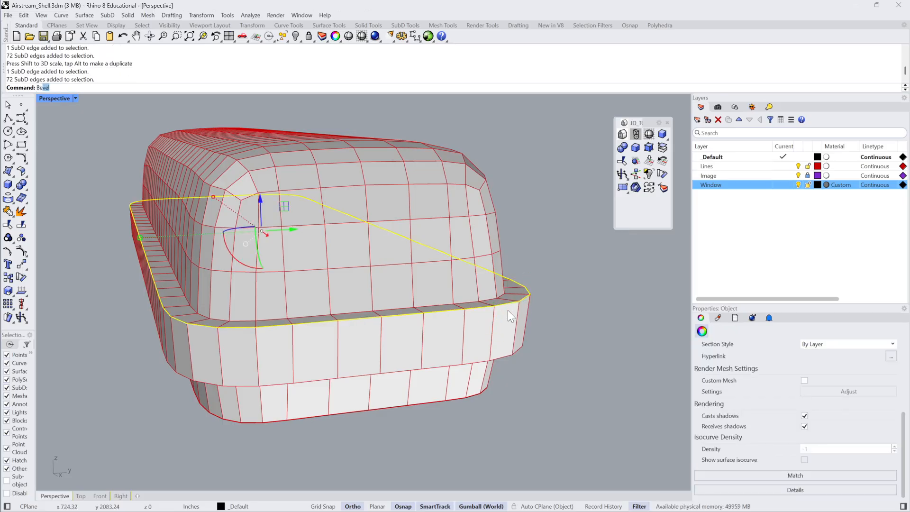
key(Return)
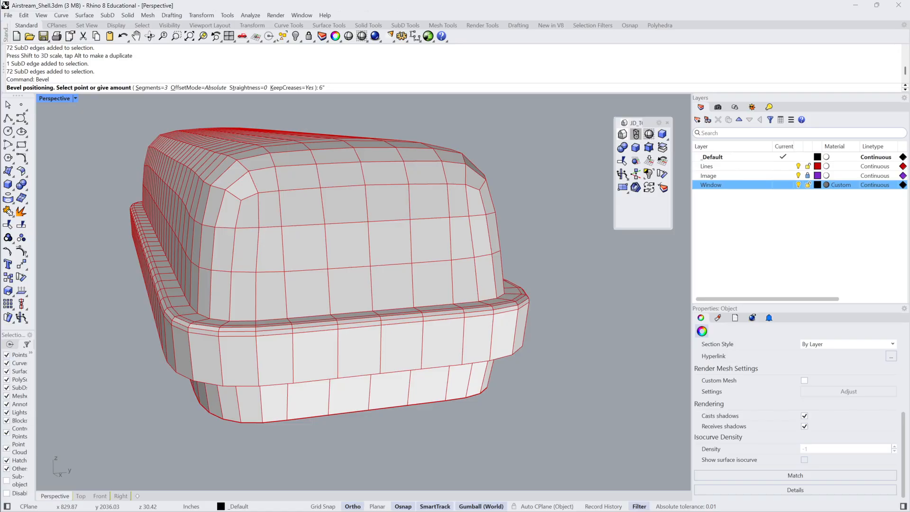
click(550, 303)
key(ctrl+z)
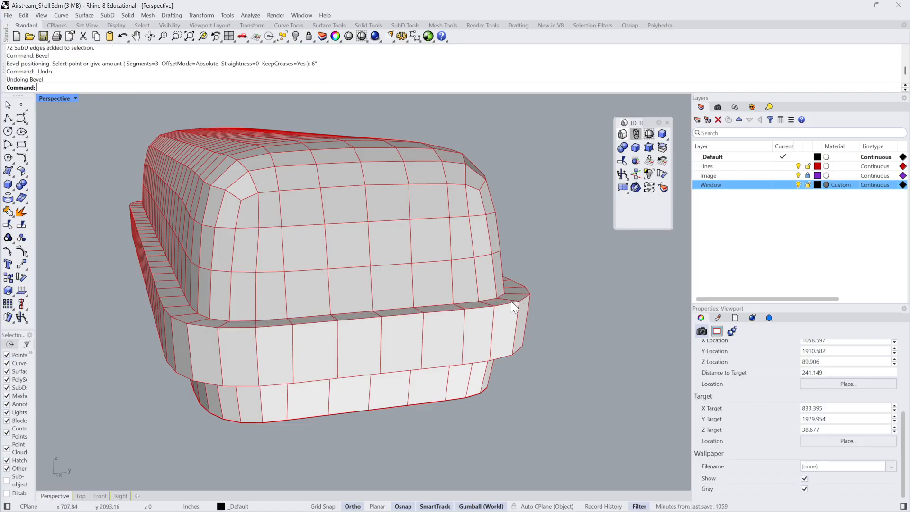
Bevel the band's upper outer edge loop by 3" with 3 segments.
double_click(508, 304)
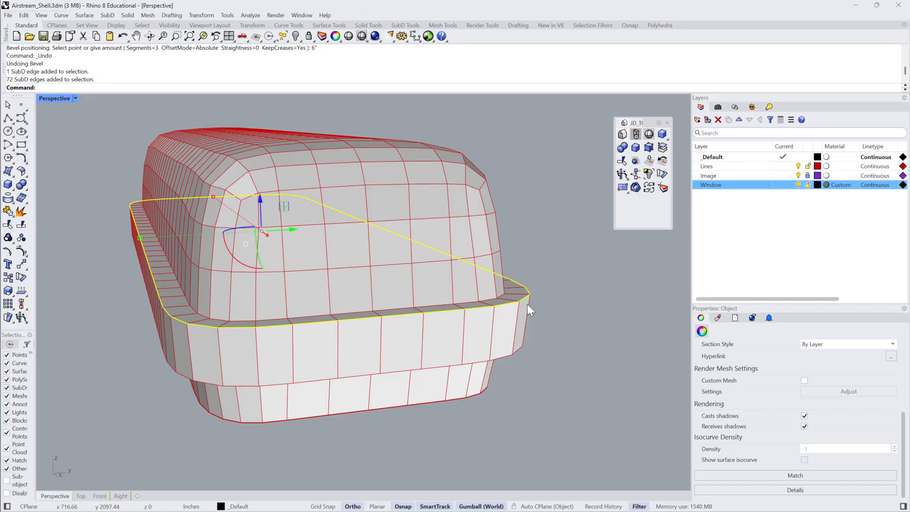
text(Bevel)
key(Return)
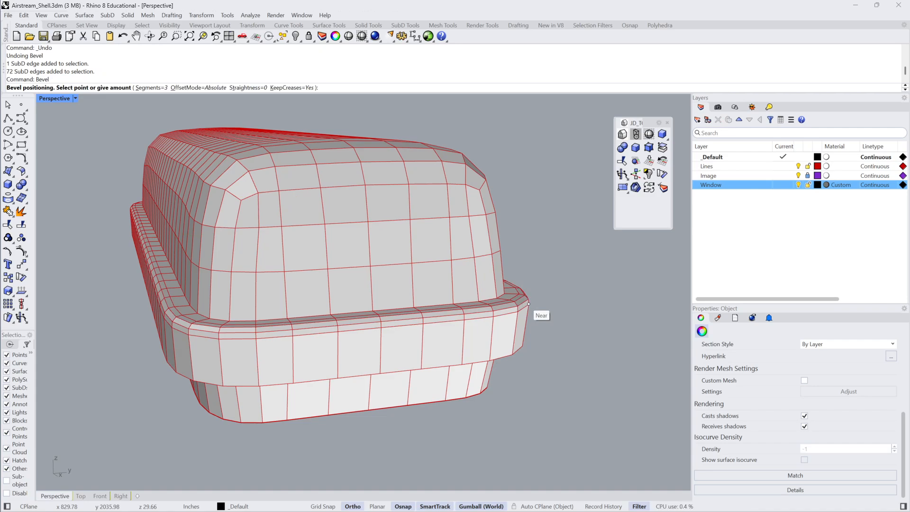
key(Return)
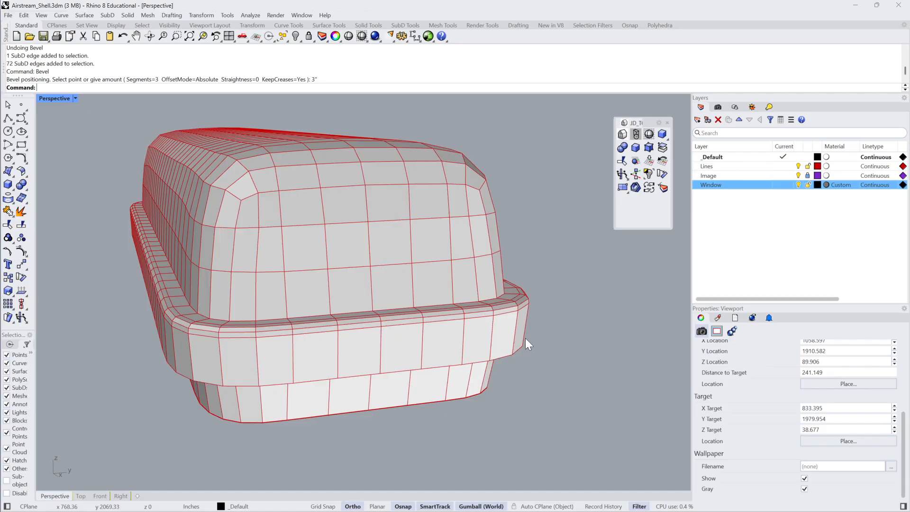
Bevel the band's lower outer edge loop by 3" with 3 segments.
double_click(502, 359)
text(bevel)
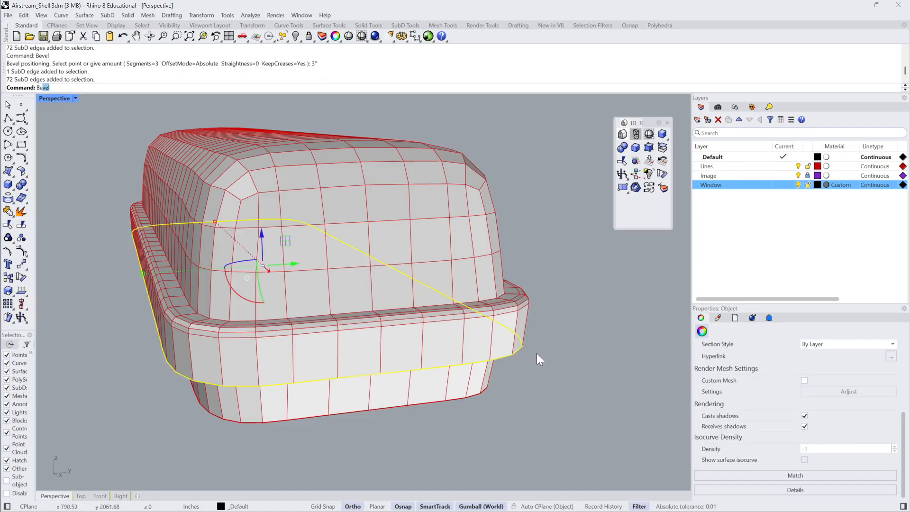
key(Return)
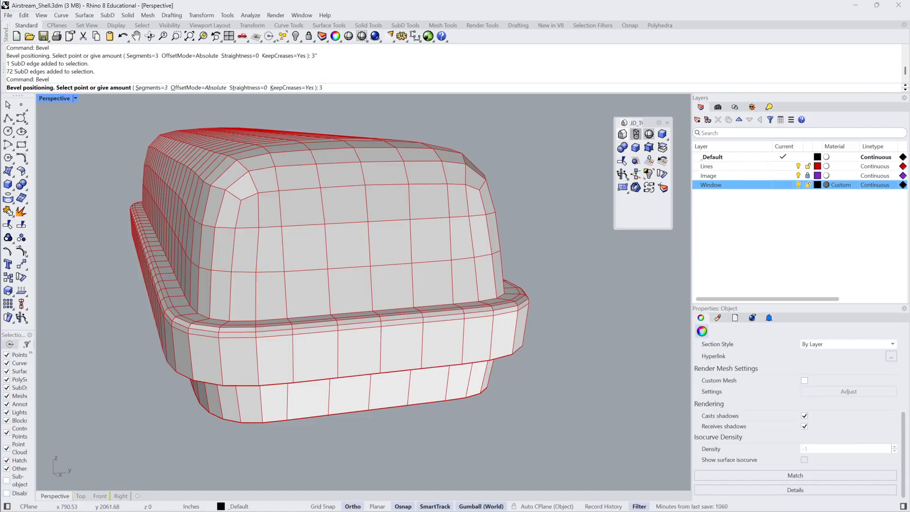
key(Return)
key(Return)
key(Return)
Check the beveled band in smooth display, then return the SubD to flat display.
click(527, 338)
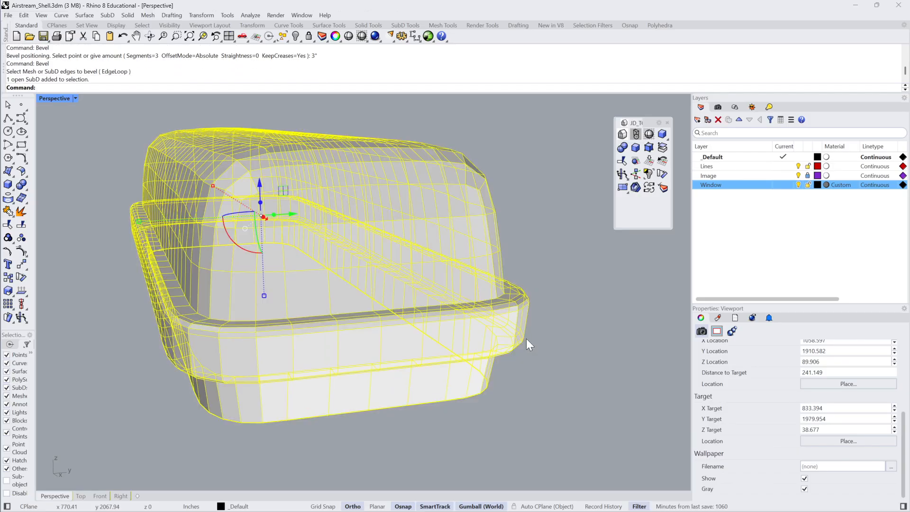
key(Tab)
click(542, 324)
mouse_move(542, 324)
right_down()
mouse_move(507, 309)
mouse_move(551, 315)
mouse_move(541, 326)
right_up()
key(Tab)
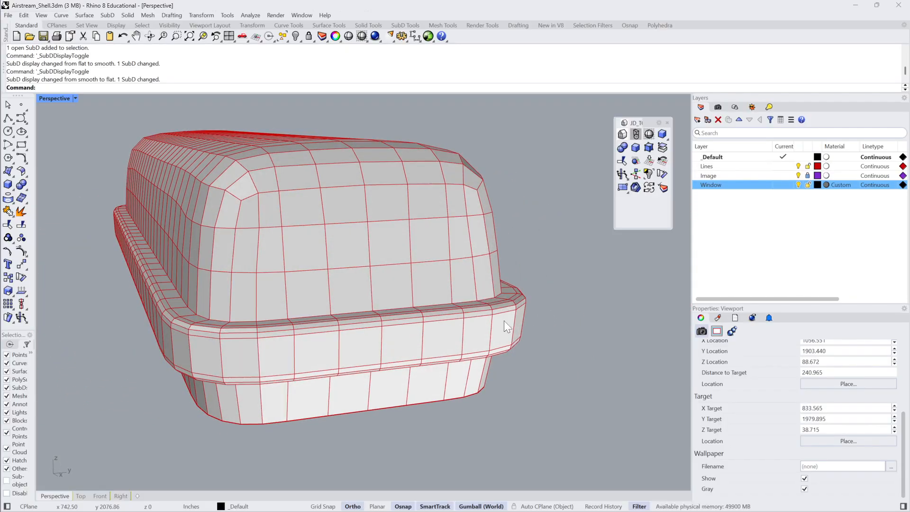
Duplicate the whole banded SubD and place the copy beside it, on the side away from the original shell.
scroll(505, 280, down, 4)
right_drag(484, 276, 517, 243)
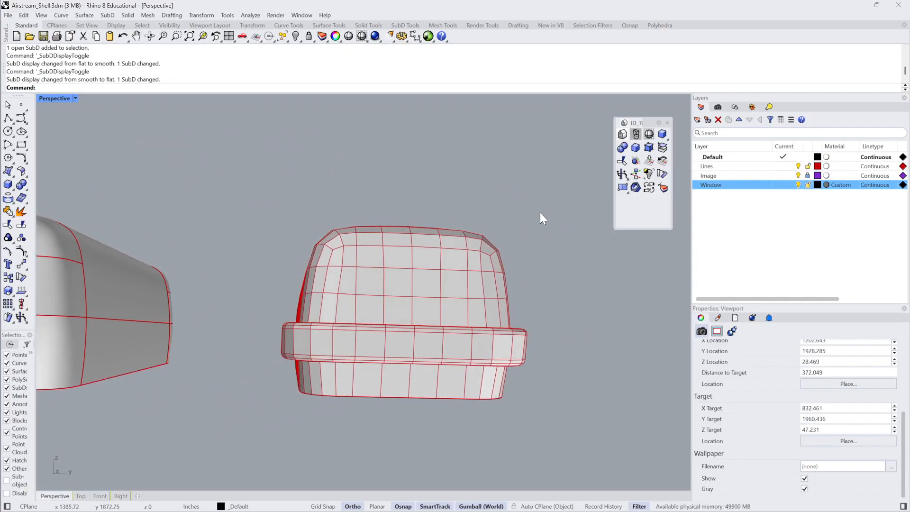
drag(554, 204, 262, 313)
key(Escape)
click(467, 313)
right_drag(440, 327, 331, 304)
key(alt)
drag(330, 262, 497, 257)
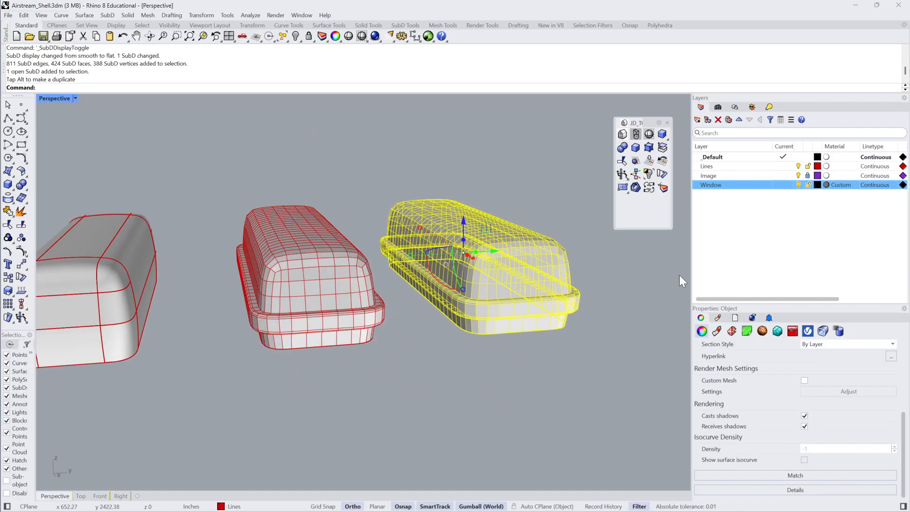
click(679, 276)
Try deleting the part of the copied SubD above the band in the Perspective view, then undo the deletion.
right_drag(621, 281, 507, 227)
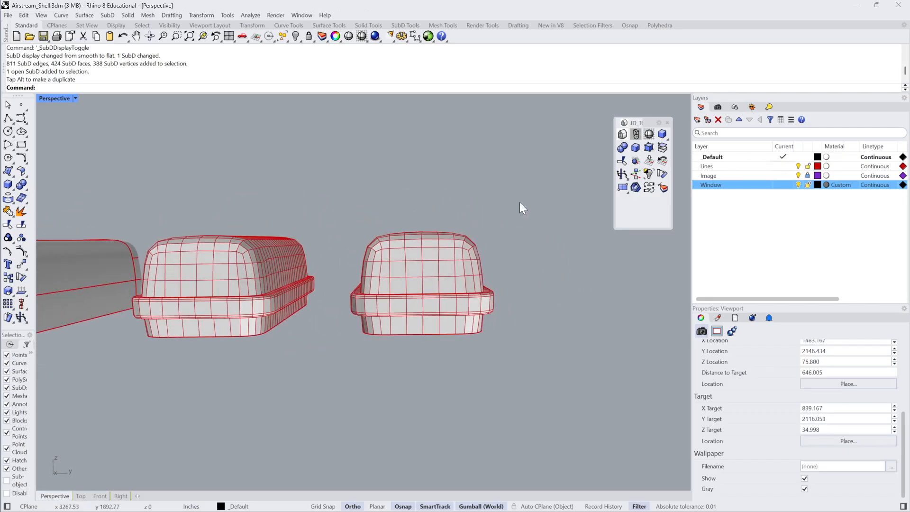
drag(520, 200, 349, 283)
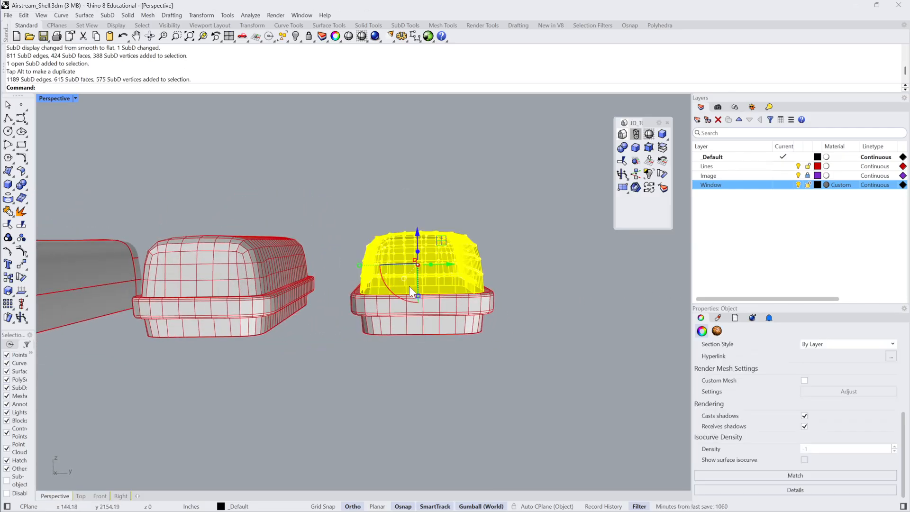
key(End)
key(Delete)
right_drag(478, 279, 536, 306)
key(ctrl+z)
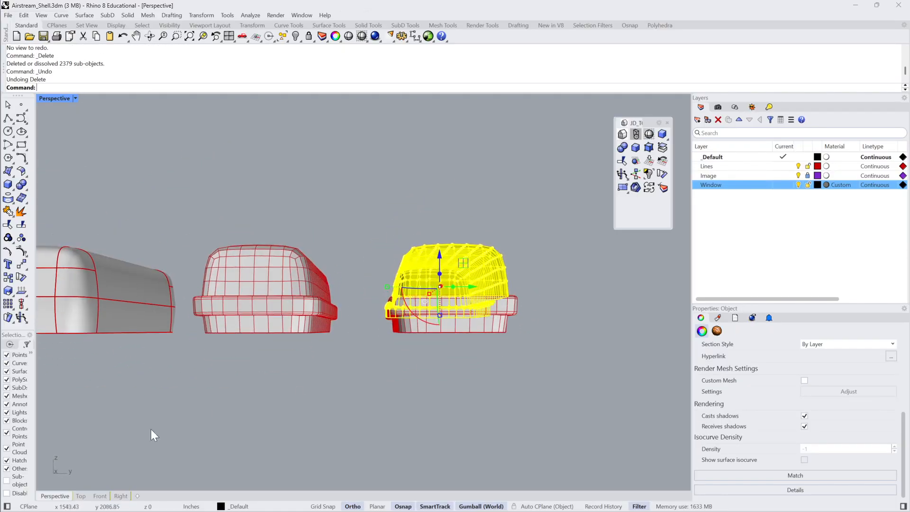
In the Right view, delete all faces of the copied SubD above the band.
click(120, 496)
text(Z)
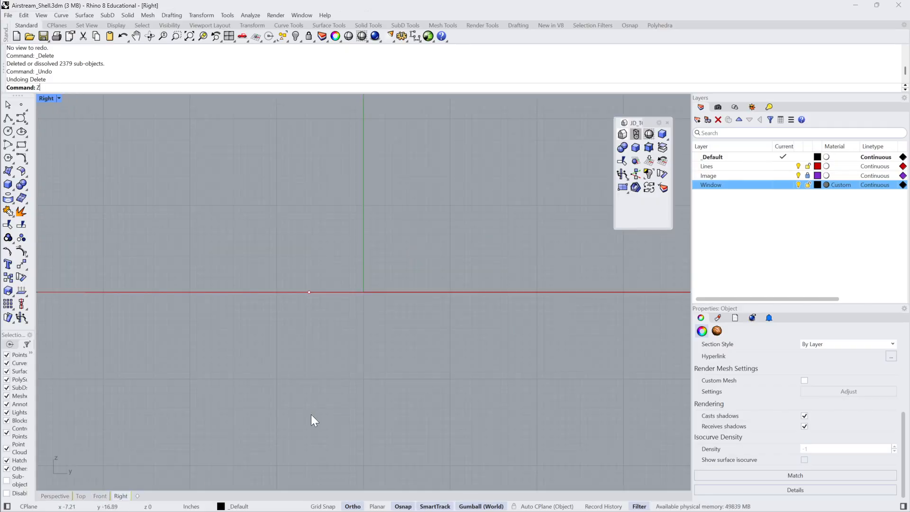
key(Return)
text(e)
key(Return)
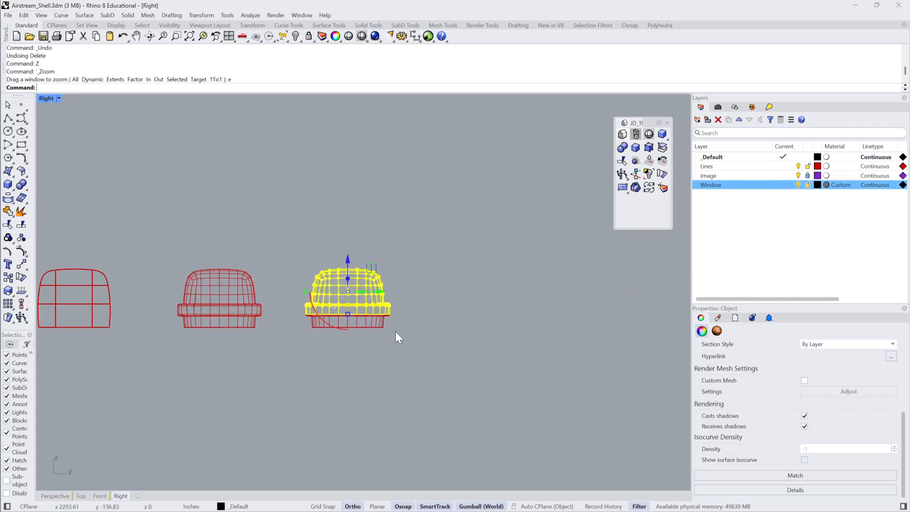
scroll(426, 294, up, 5)
click(516, 232)
drag(548, 210, 251, 324)
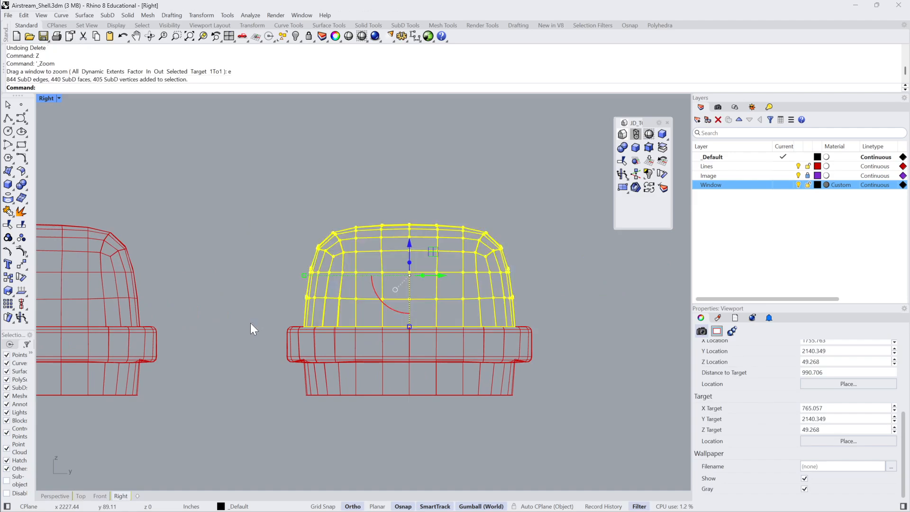
key(Delete)
Delete the faces of the copied SubD below the band, leaving only the band ring.
drag(274, 418, 235, 412)
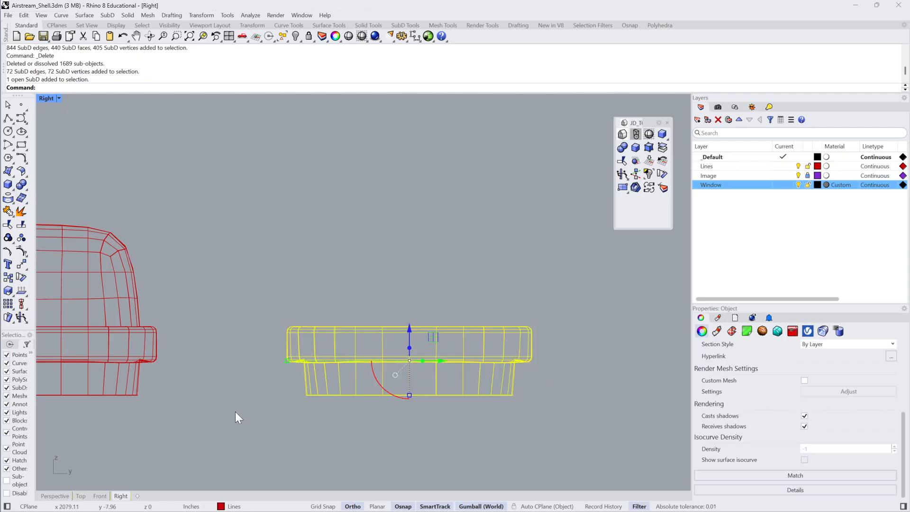
click(286, 418)
drag(559, 377, 241, 408)
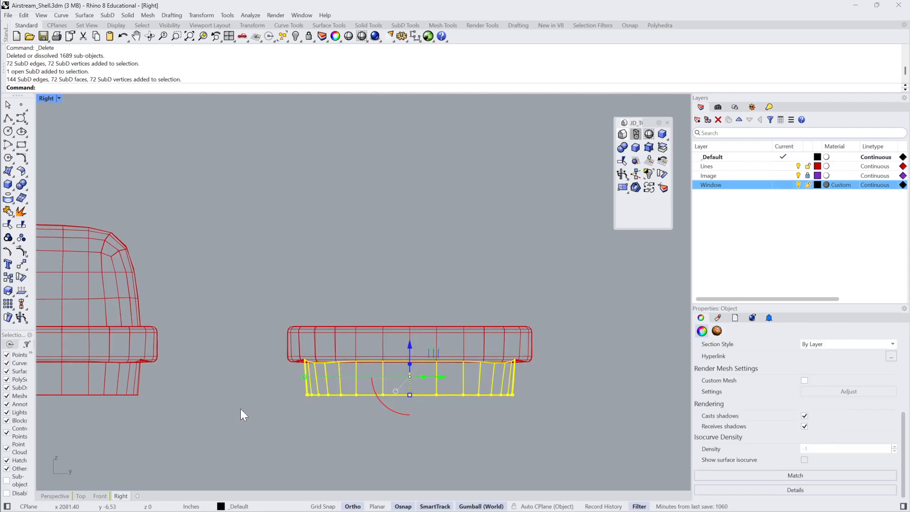
key(Delete)
Examine the ring's lower edge up close, then switch both SubDs to smooth display in the Perspective view.
scroll(285, 366, up, 3)
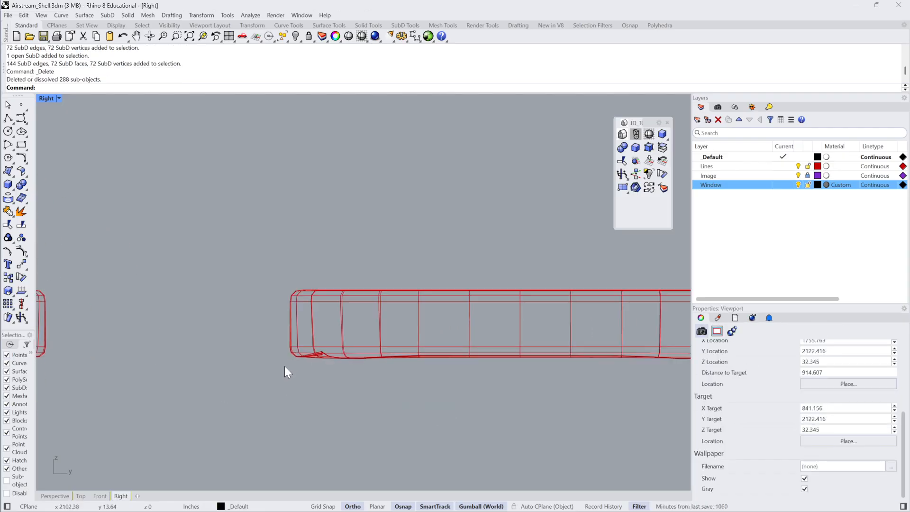
scroll(342, 349, up, 6)
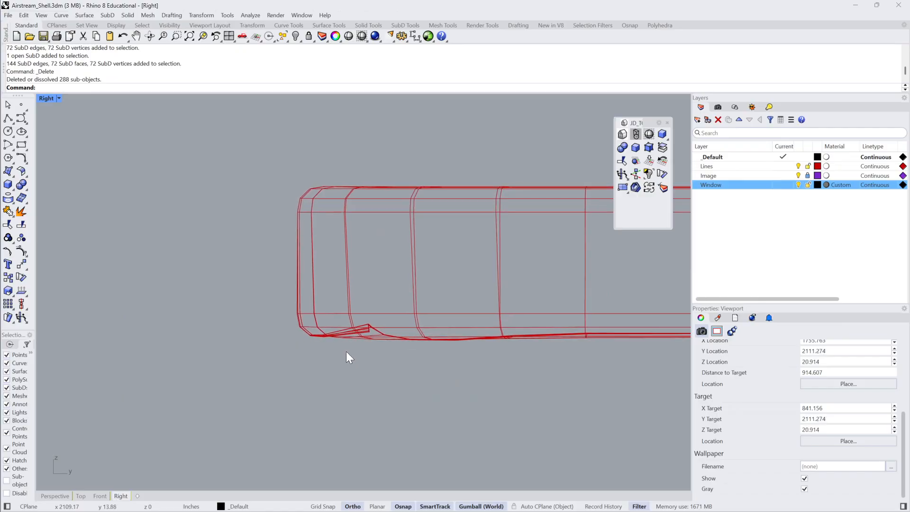
click(56, 496)
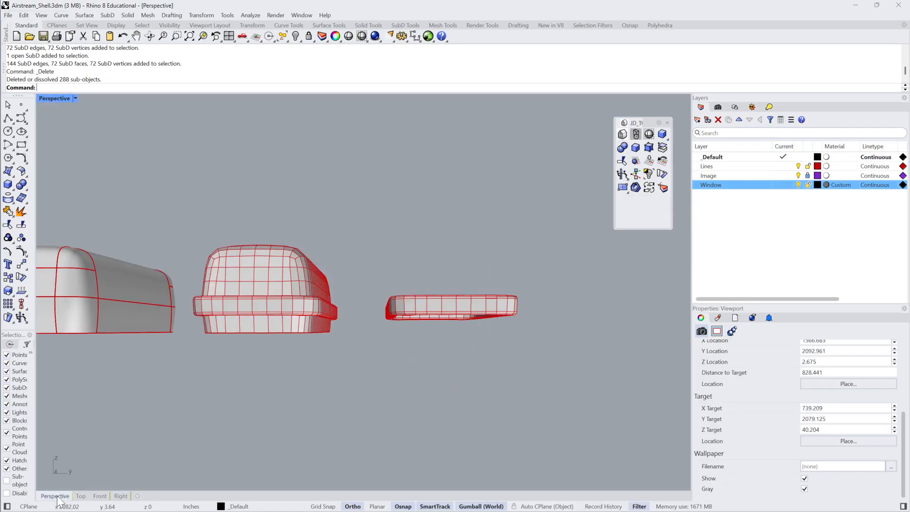
right_drag(350, 382, 429, 291)
click(440, 334)
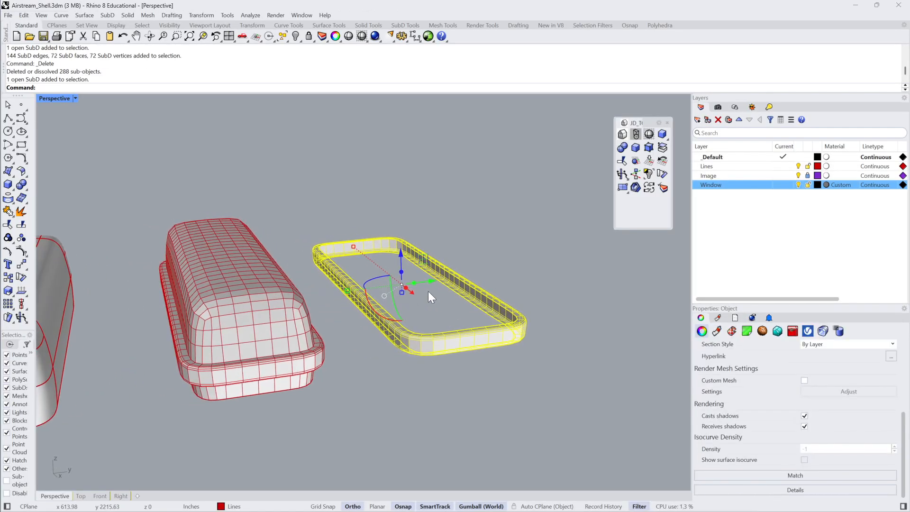
key(Tab)
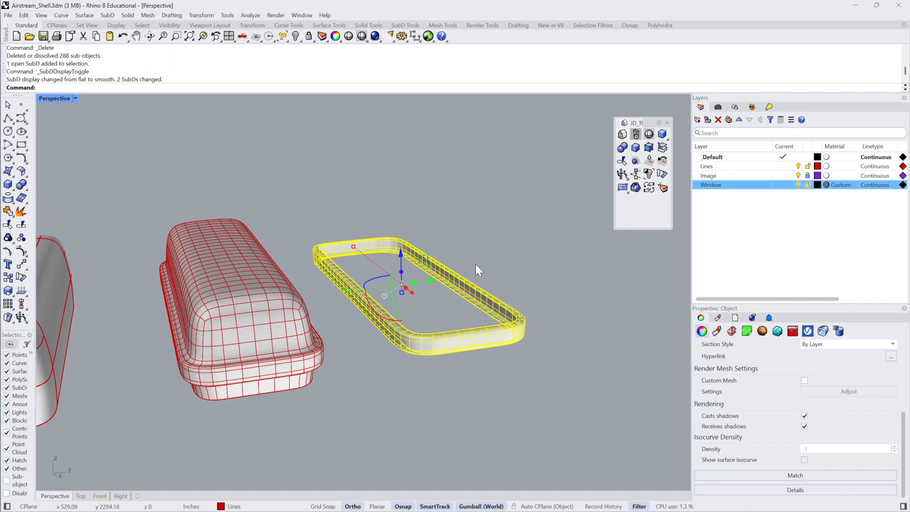
click(476, 264)
Move the band ring along the Y axis onto the original Airstream shell.
scroll(489, 294, down, 2)
click(598, 316)
shift+right_drag(489, 303, 562, 291)
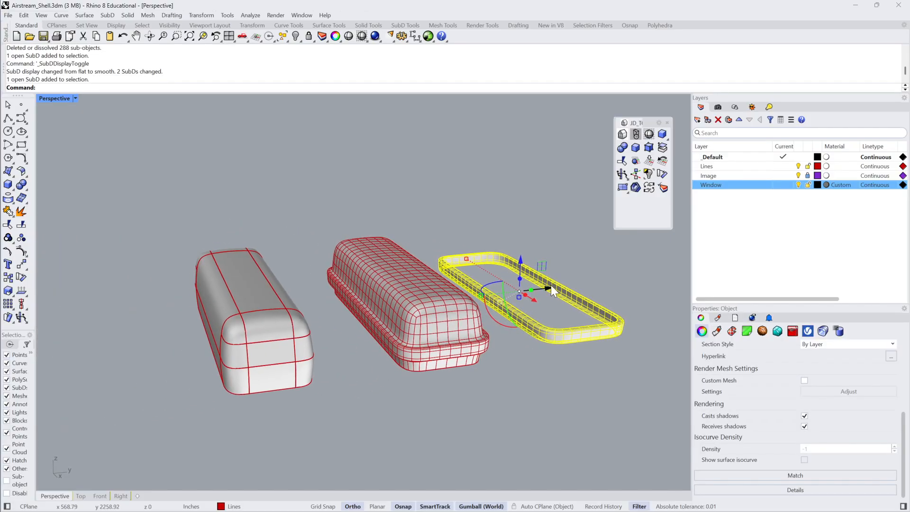
drag(551, 286, 287, 323)
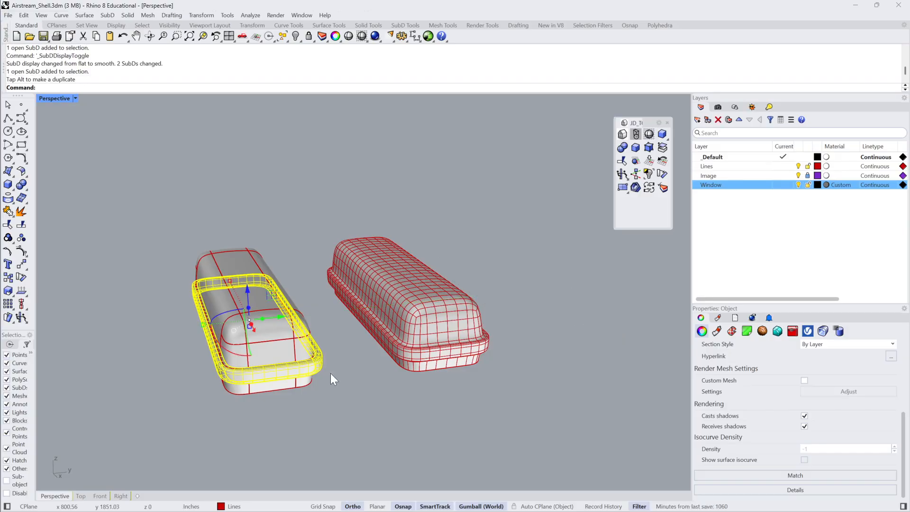
click(334, 380)
Nudge the ring sideways to fine-tune its fit around the original shell.
right_drag(336, 380, 301, 363)
scroll(334, 380, up, 4)
click(326, 373)
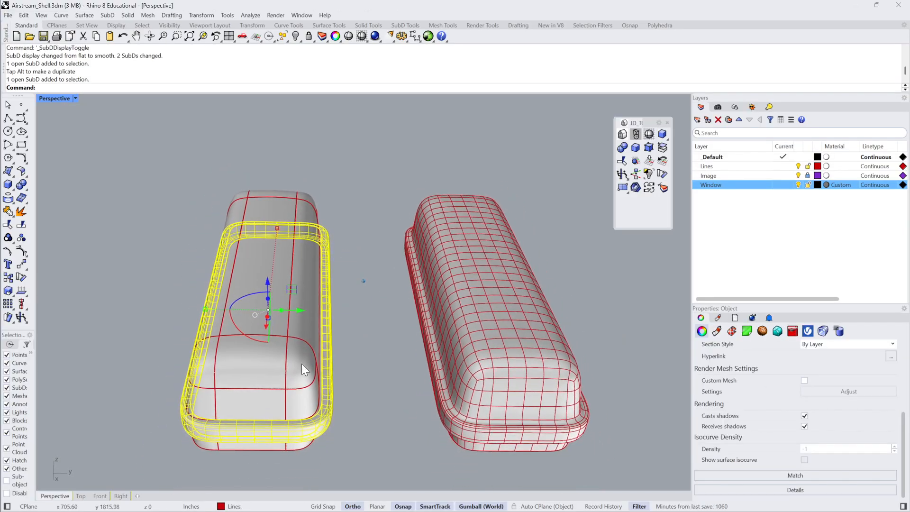
scroll(301, 363, up, 1)
drag(285, 304, 285, 303)
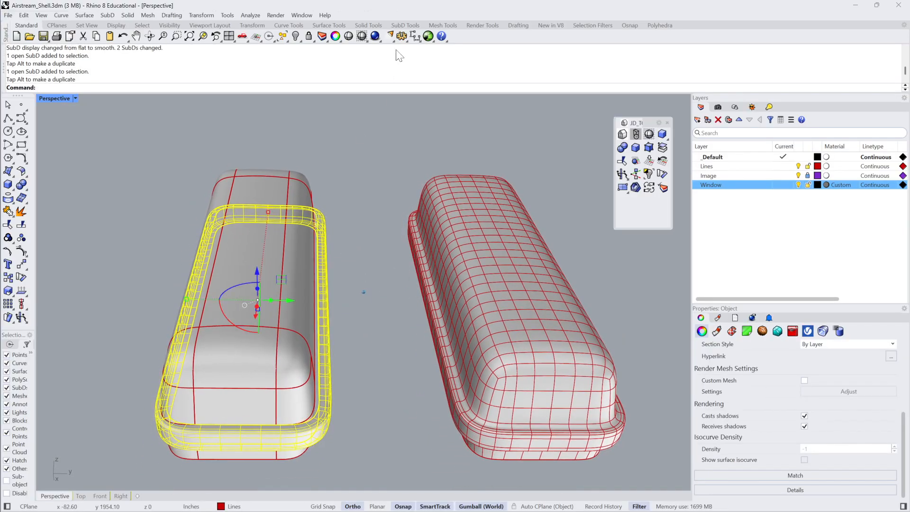
right_drag(396, 50, 575, 205)
click(273, 120)
Hide the complete banded SubD, leaving the original shell and the ring on screen.
scroll(310, 157, down, 2)
drag(600, 173, 405, 405)
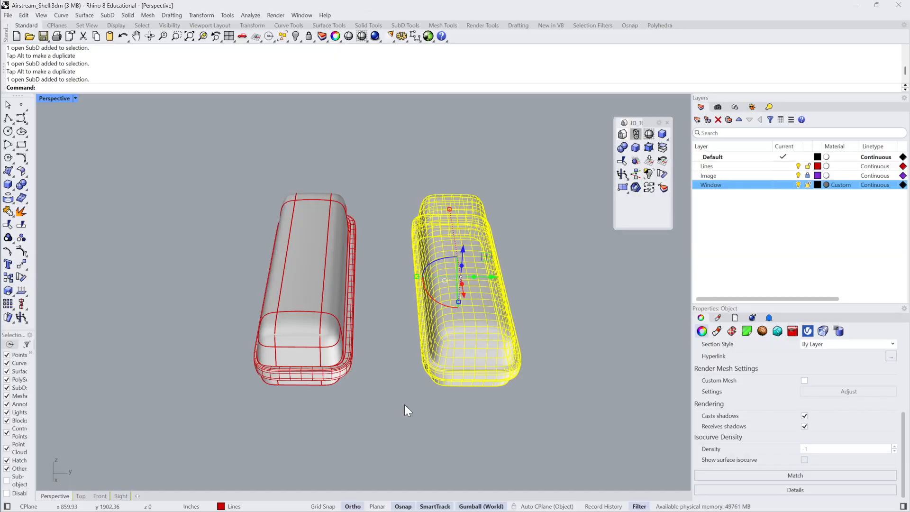
key(ctrl+h)
Convert the band ring around the original shell from SubD to NURBS, deleting the input object.
right_drag(405, 405, 429, 327)
scroll(429, 327, up, 4)
click(419, 362)
right_drag(546, 223, 227, 28)
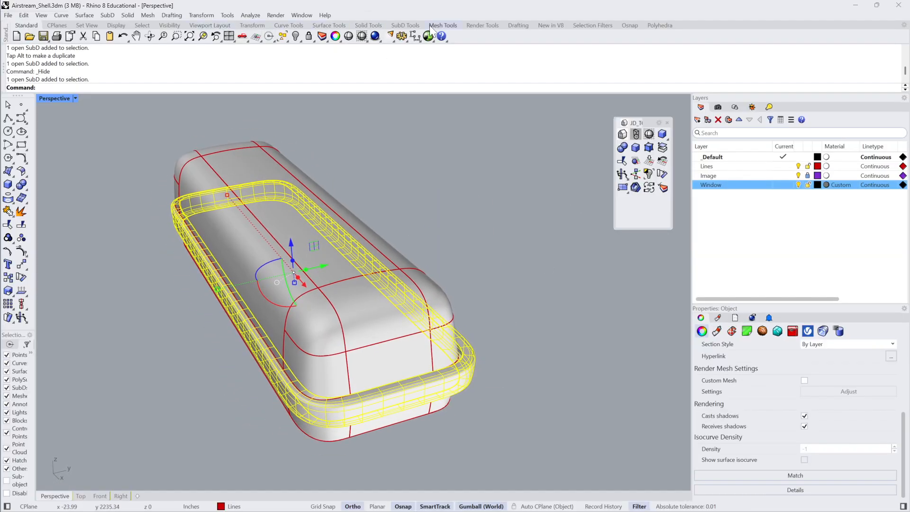
click(406, 26)
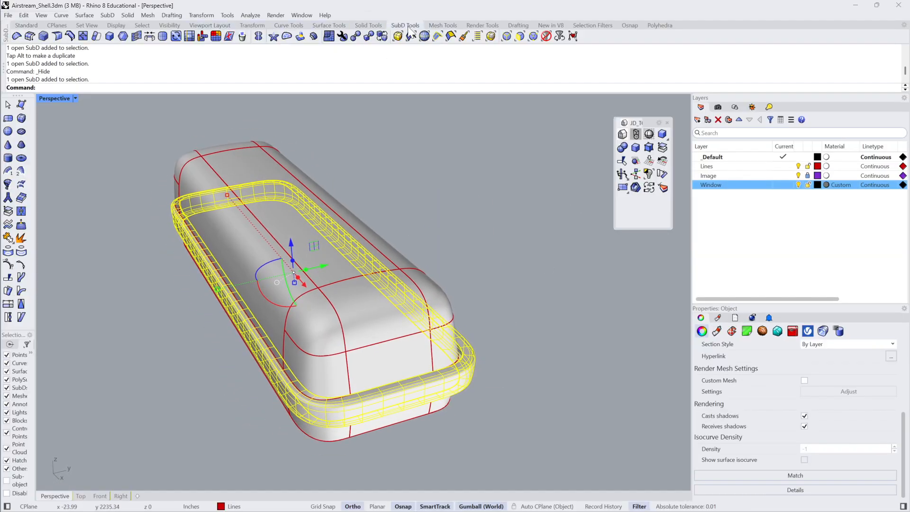
click(356, 35)
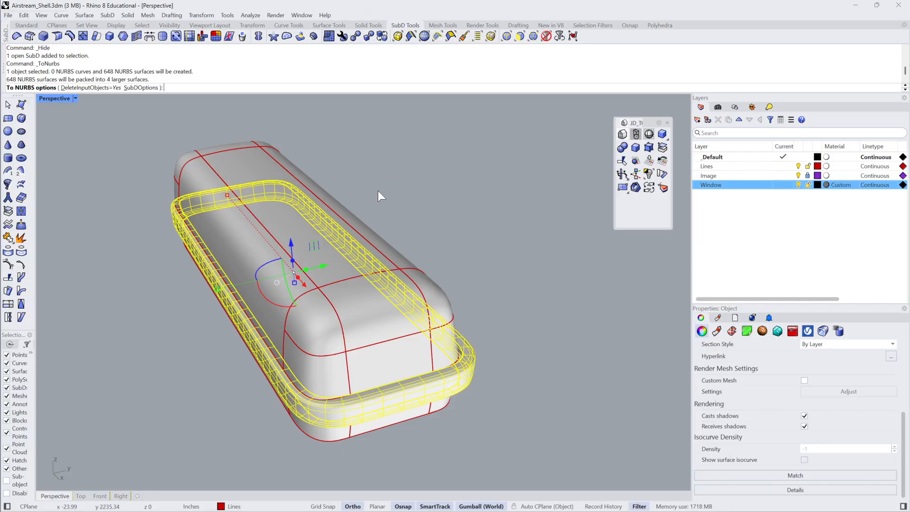
key(Return)
right_drag(378, 192, 510, 326)
click(511, 327)
key(Delete)
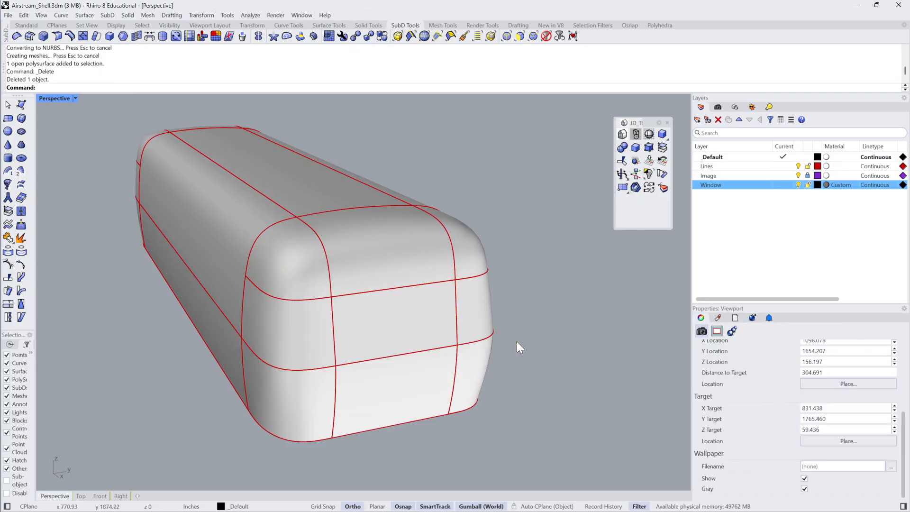
key(ctrl+z)
Move the converted band ring along the Y axis in the Top view so it sits centred around the shell.
right_drag(528, 335, 306, 422)
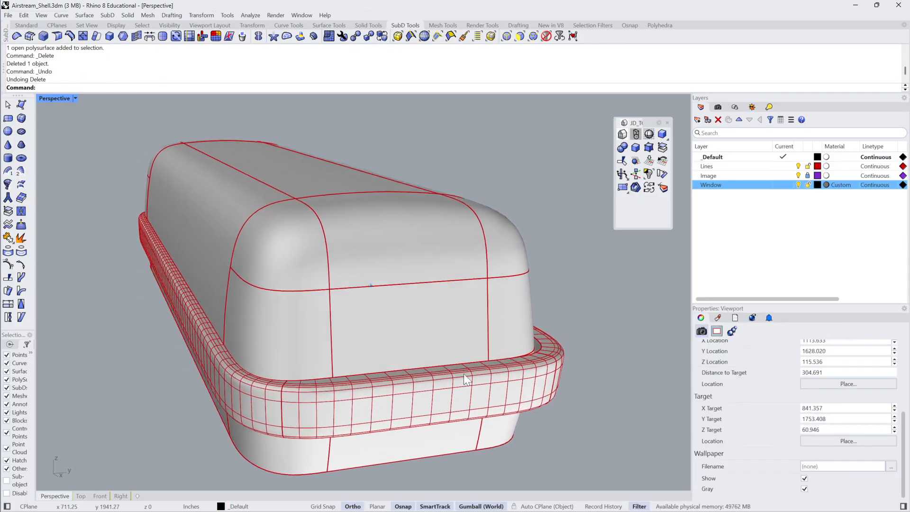
click(302, 425)
click(81, 496)
scroll(366, 223, down, 10)
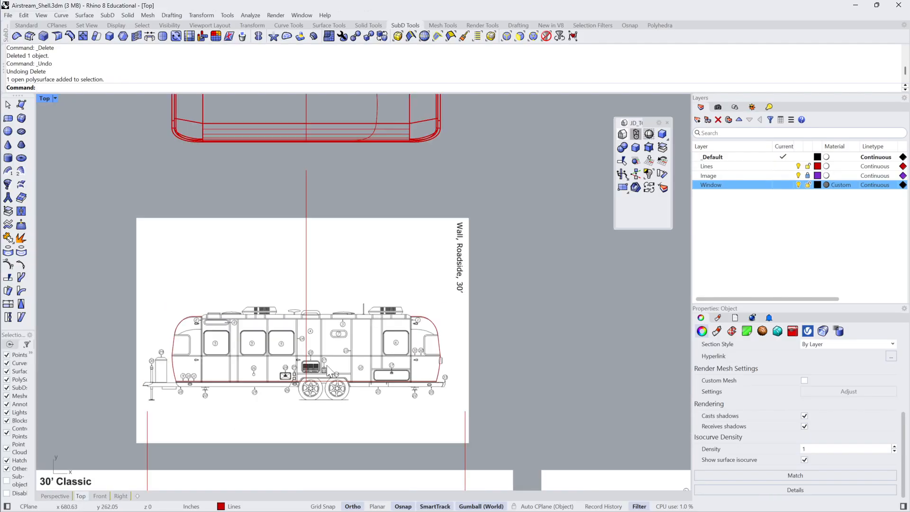
right_drag(294, 159, 309, 223)
scroll(357, 164, up, 12)
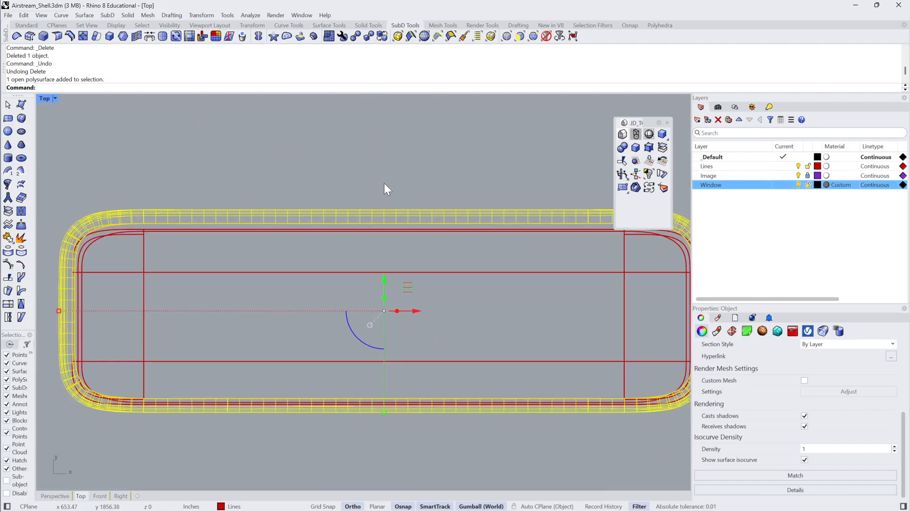
drag(384, 287, 384, 287)
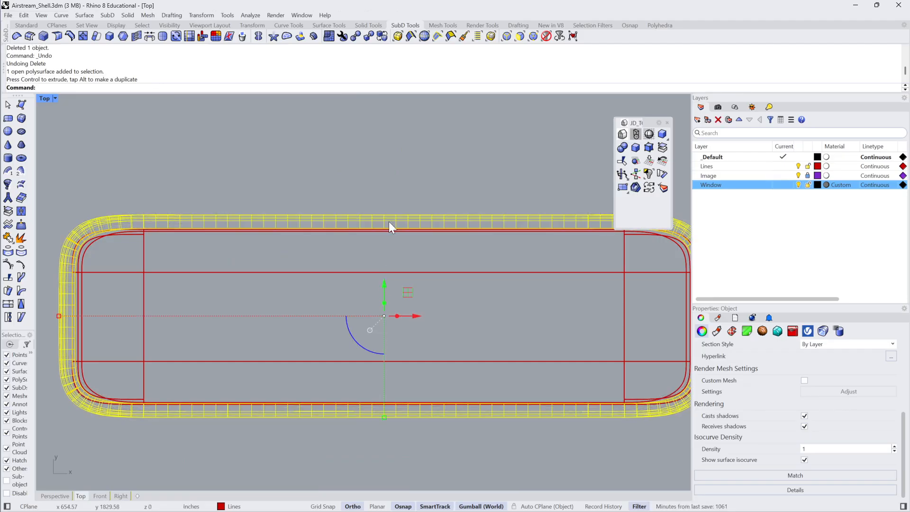
click(404, 183)
right_drag(472, 241, 377, 225)
scroll(418, 223, down, 3)
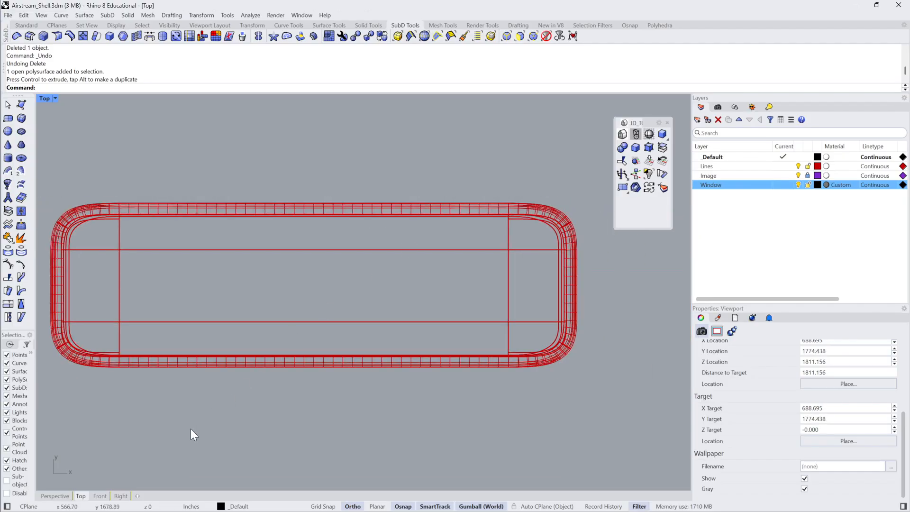
Set the Perspective view to Monochrome display and inspect the shell with its band ring.
click(54, 496)
right_drag(265, 432, 285, 242)
click(75, 98)
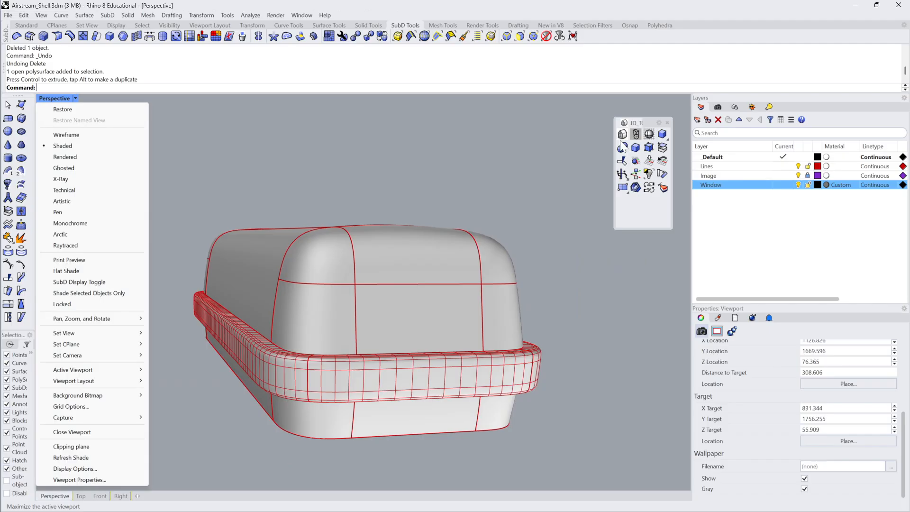
click(622, 147)
click(623, 147)
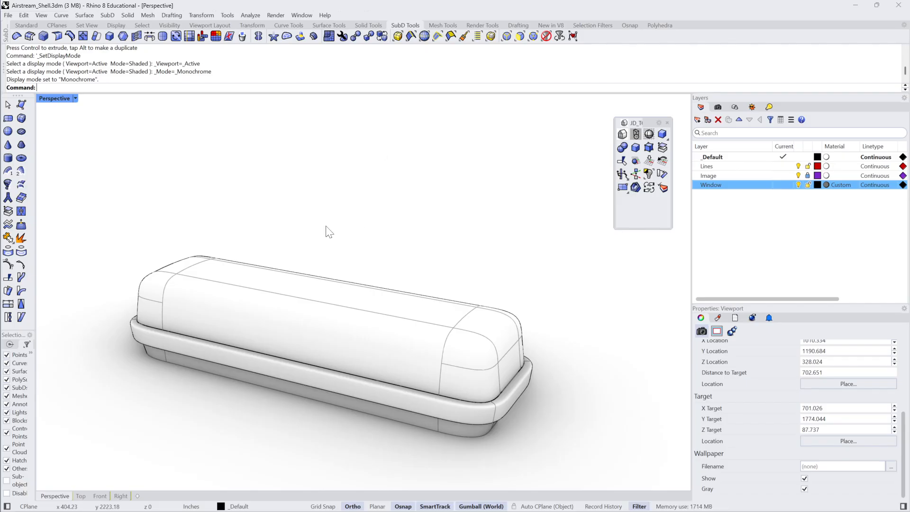
Examine the roadside wall elevation drawing of the 30' trailer in the Top view.
click(77, 497)
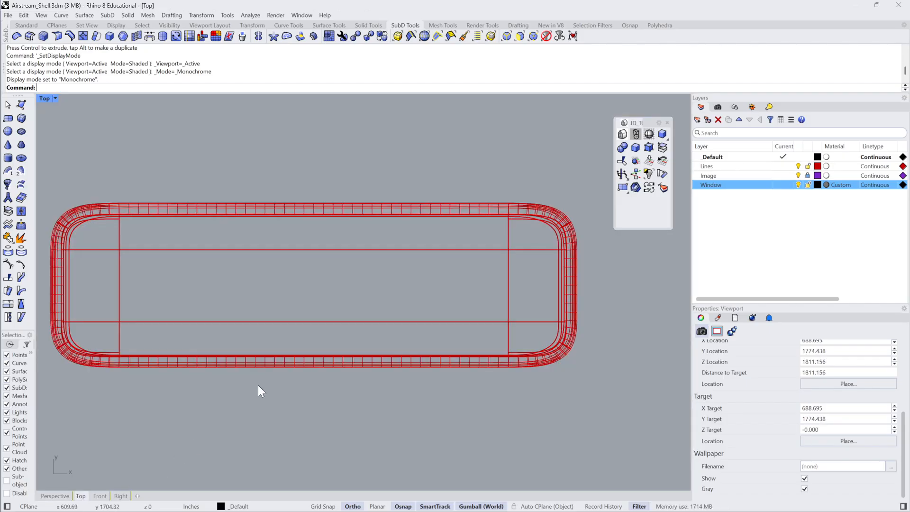
scroll(355, 317, down, 16)
mouse_move(369, 339)
right_down()
mouse_move(399, 233)
mouse_move(389, 308)
mouse_move(399, 188)
right_up()
scroll(394, 373, up, 18)
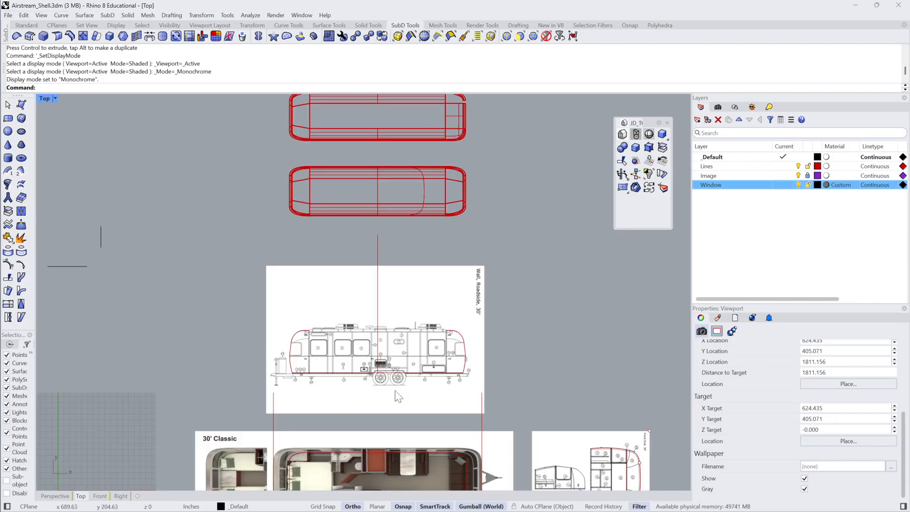
right_drag(377, 348, 400, 377)
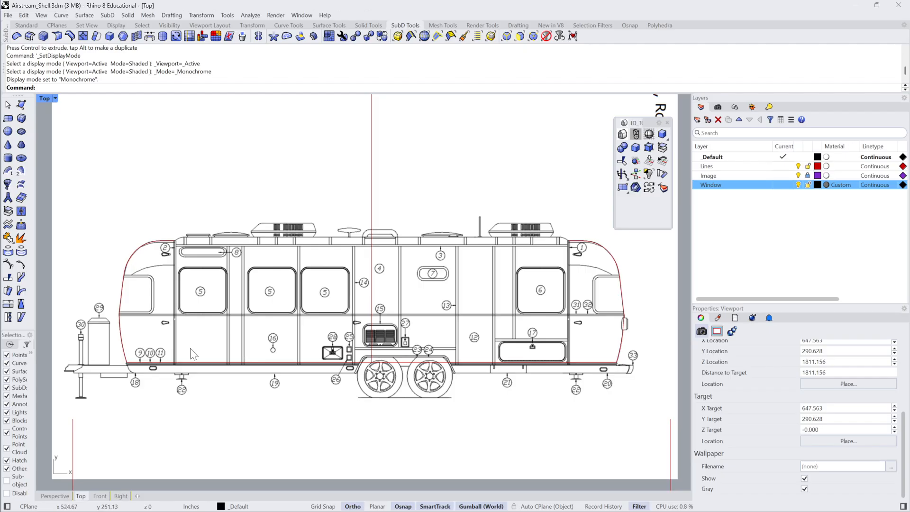